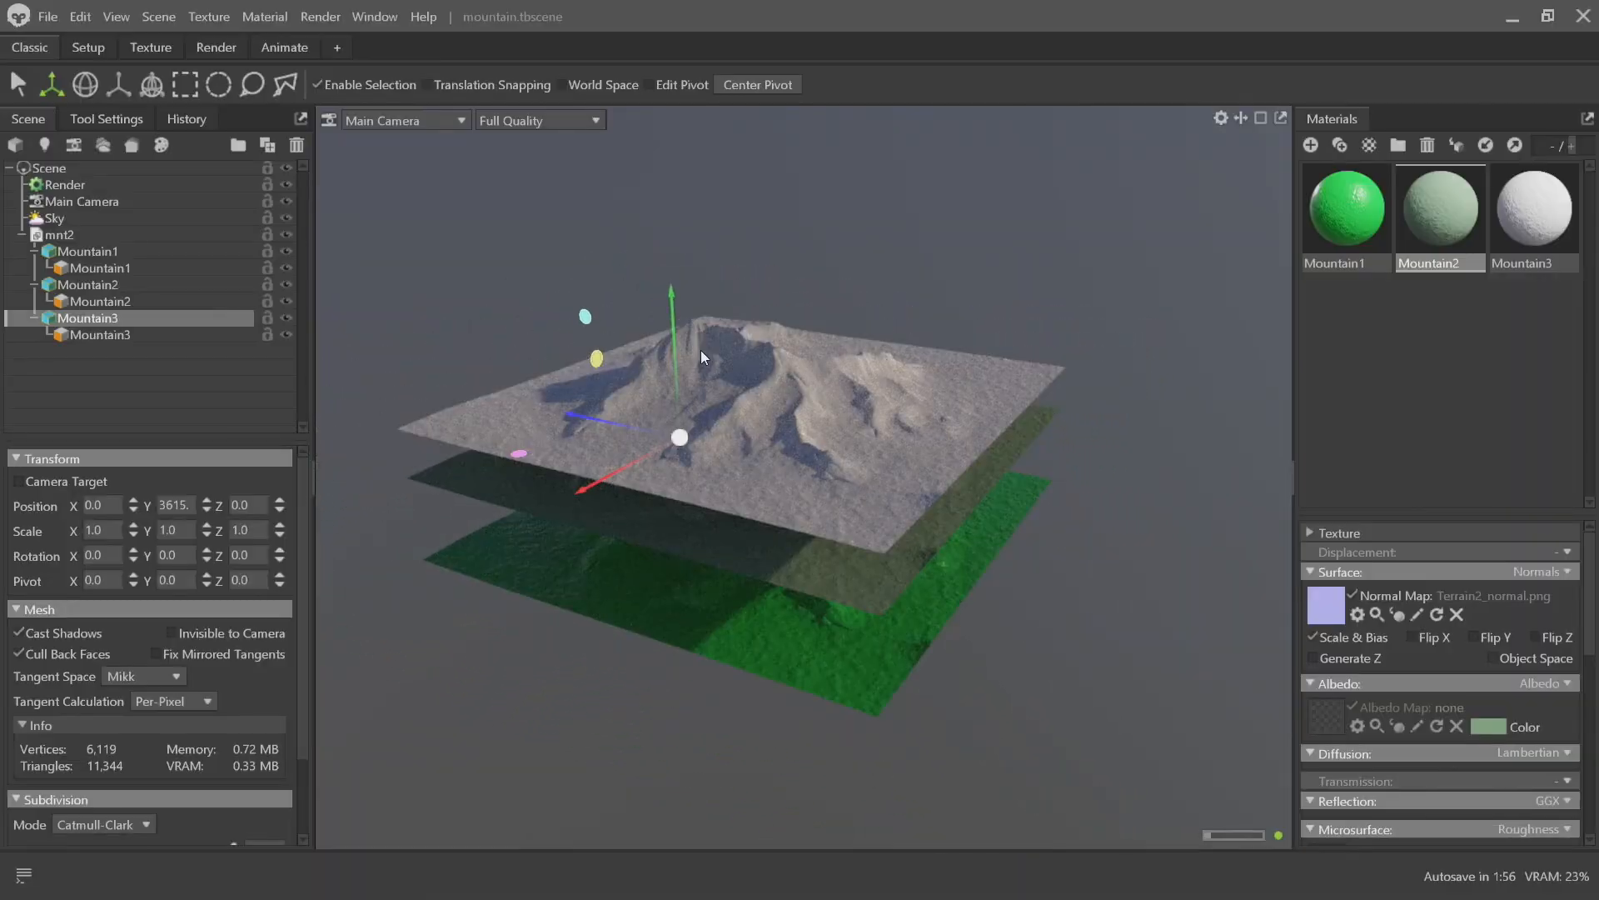
# Spread the terrain layers apart vertically by raising Mountain3 to Y about 6480 and lowering Mountain1 to Y about -2081
pyautogui.moveTo(668, 300); pyautogui.dragTo(686, 152)
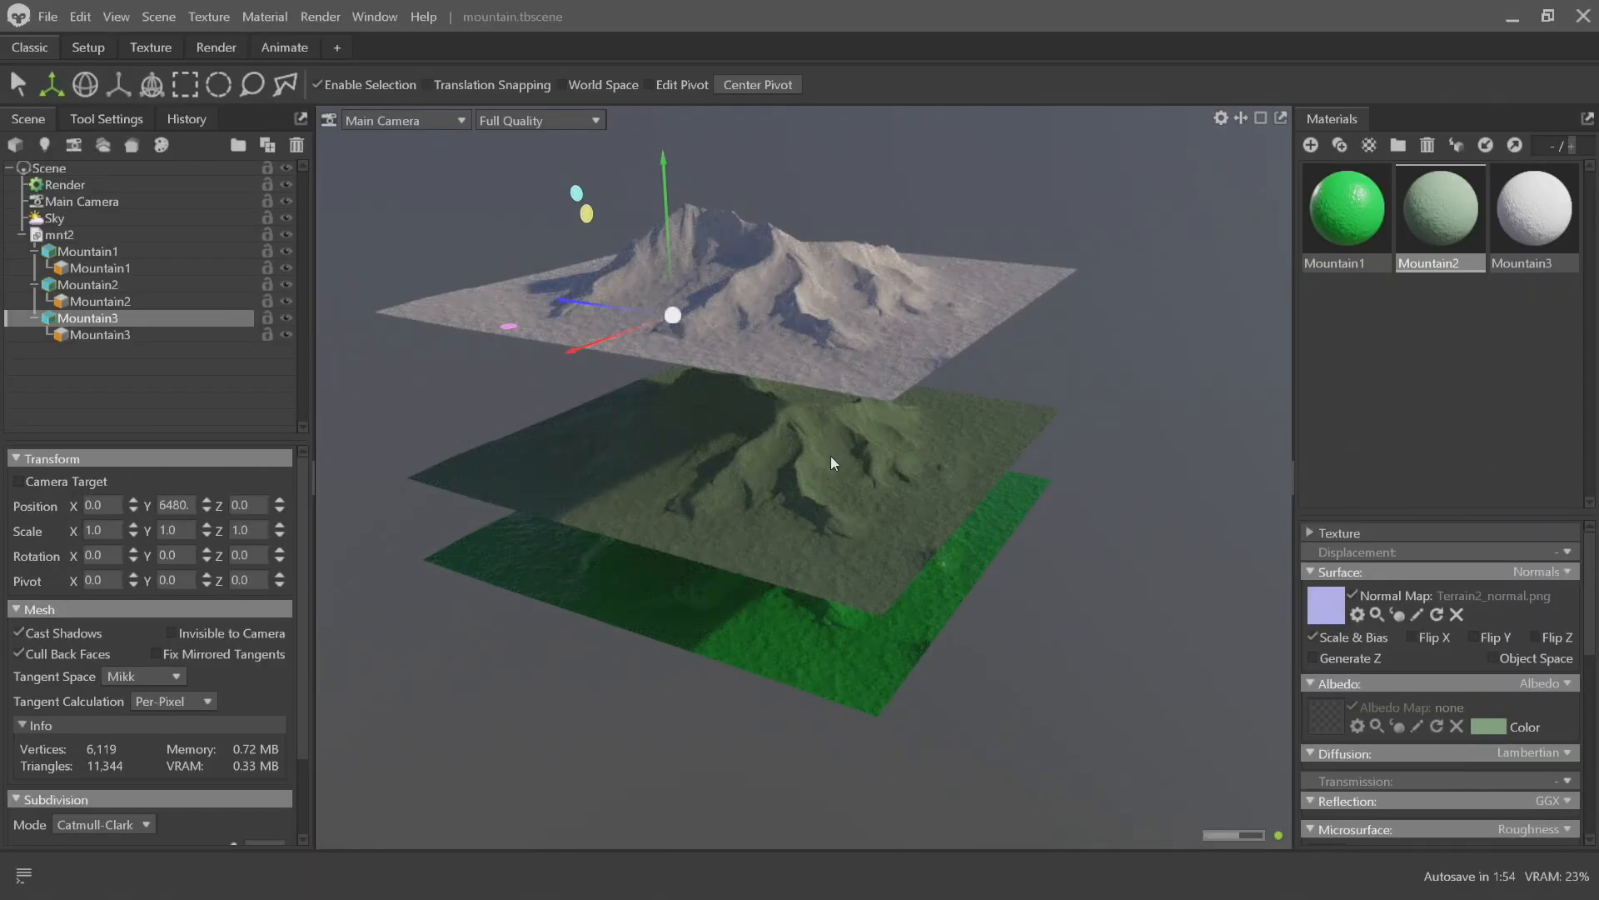
pyautogui.moveTo(831, 456); pyautogui.dragTo(761, 478)
pyautogui.click(766, 551)
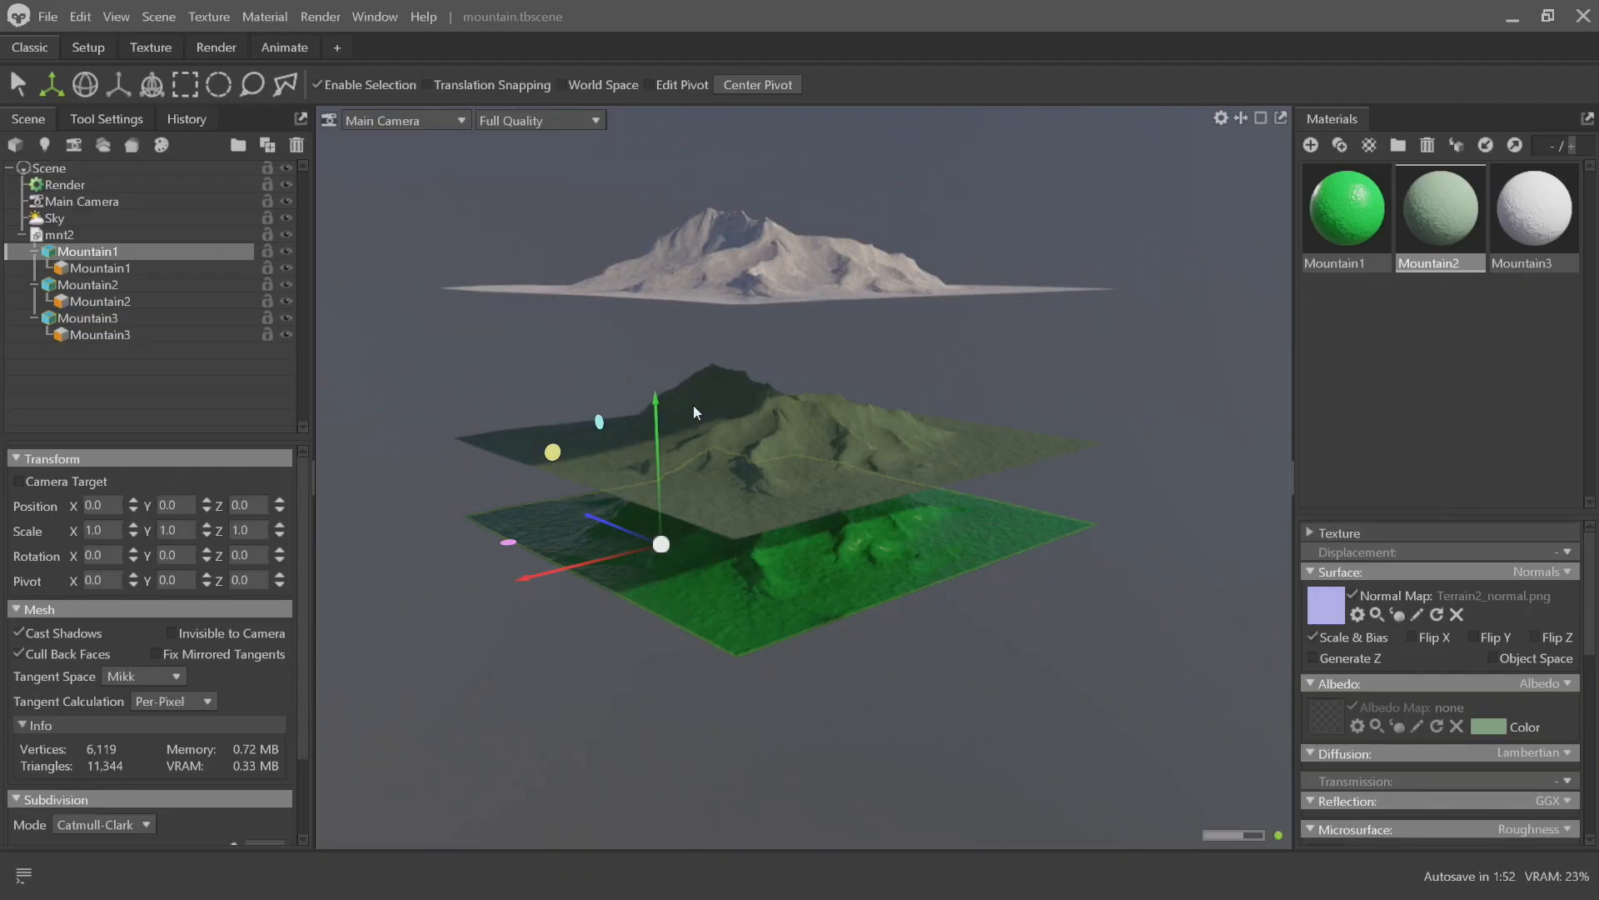
pyautogui.moveTo(653, 400); pyautogui.dragTo(757, 437)
pyautogui.scroll(5, 929, 608)
pyautogui.moveTo(928, 551); pyautogui.dragTo(889, 497)
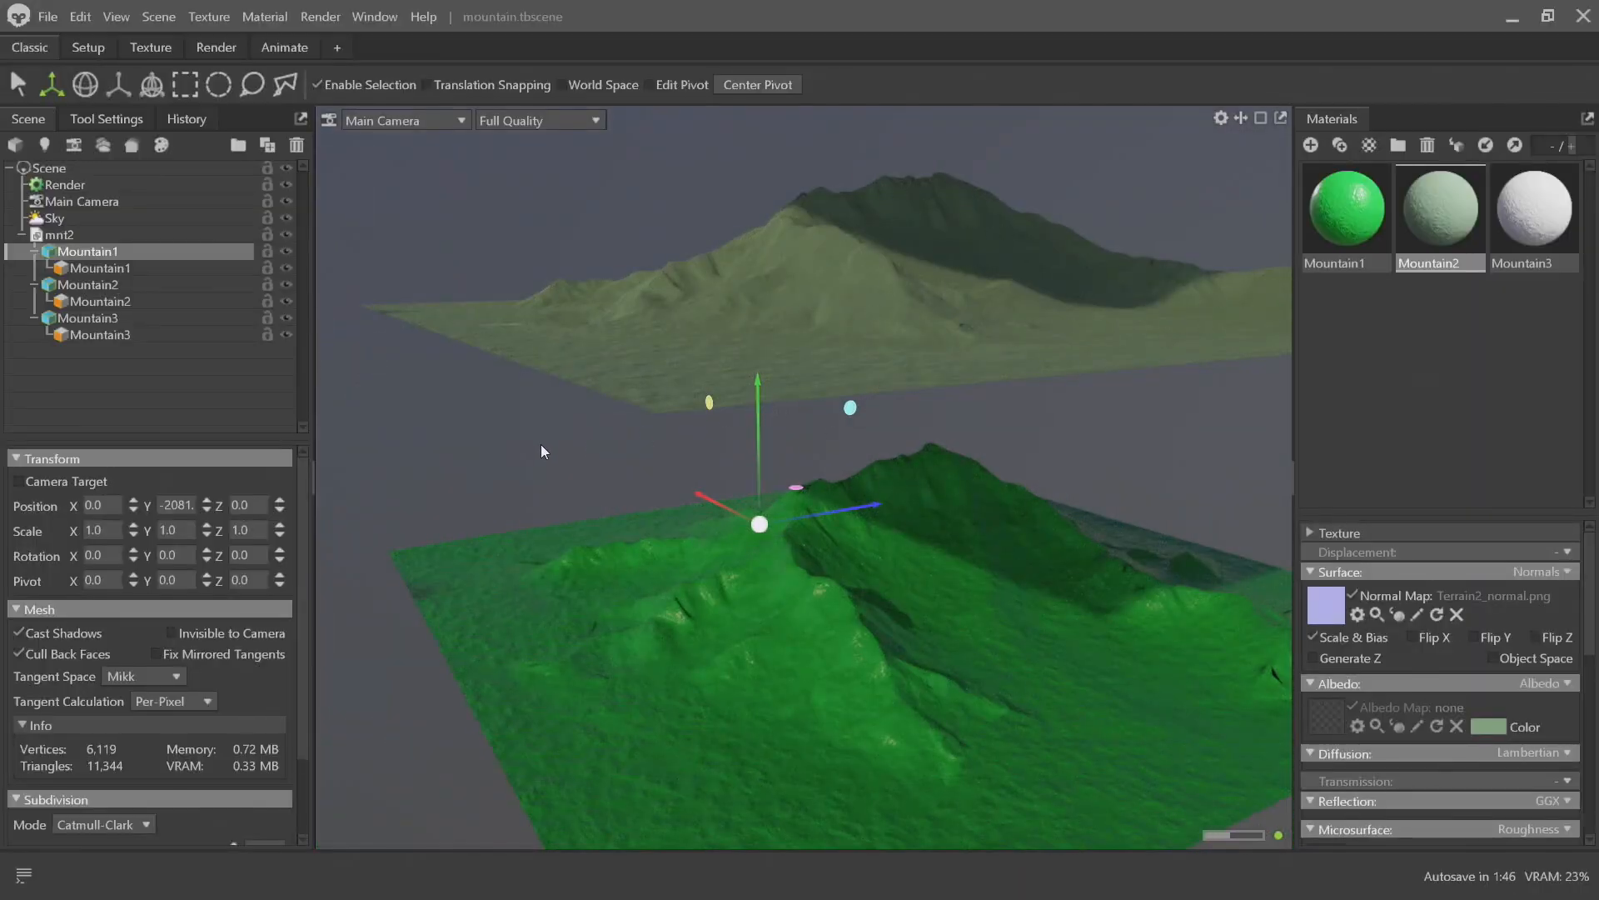
# Change the Mountain1 material's albedo colour to a slightly darker green
pyautogui.click(542, 443)
pyautogui.moveTo(691, 500); pyautogui.dragTo(910, 494)
pyautogui.click(909, 493)
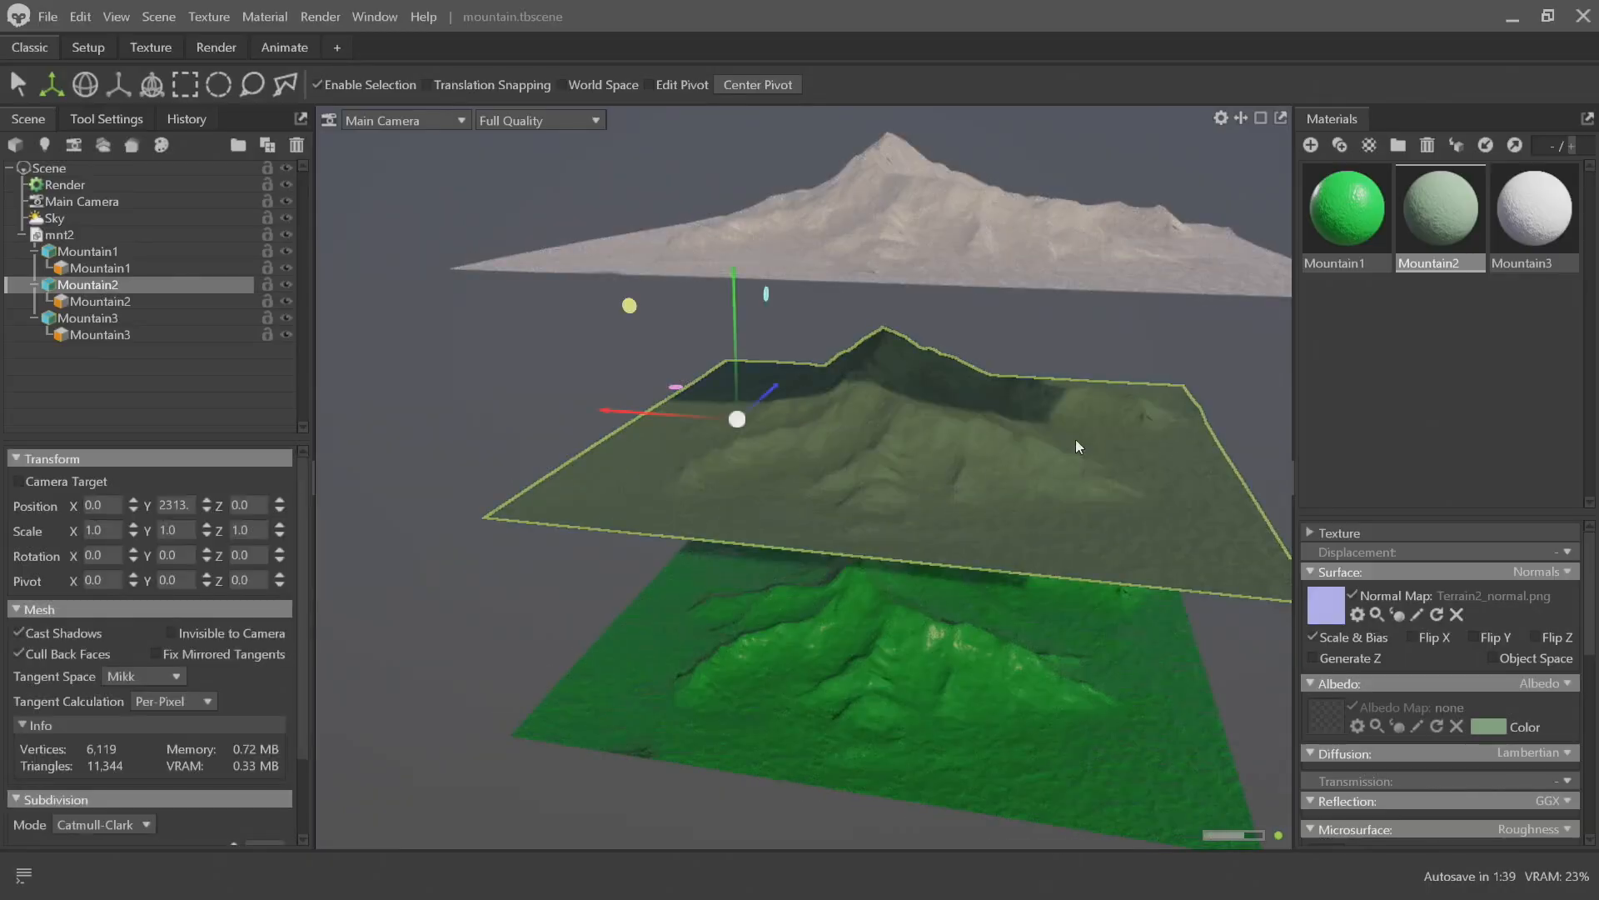
pyautogui.click(918, 706)
pyautogui.moveTo(927, 670); pyautogui.dragTo(861, 538)
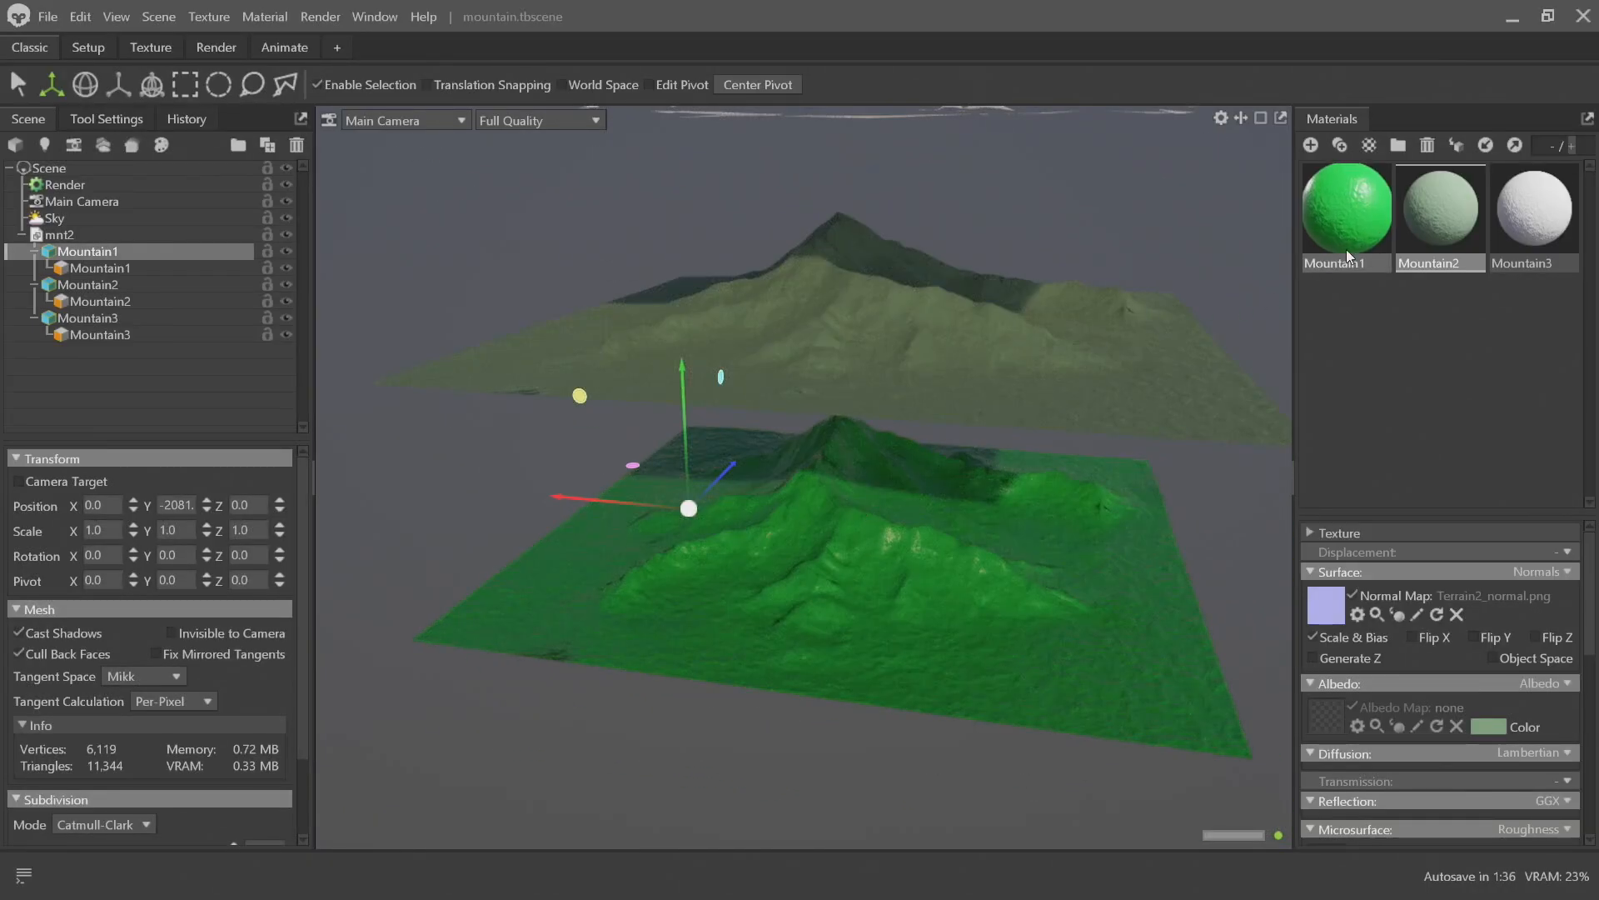
pyautogui.click(1346, 210)
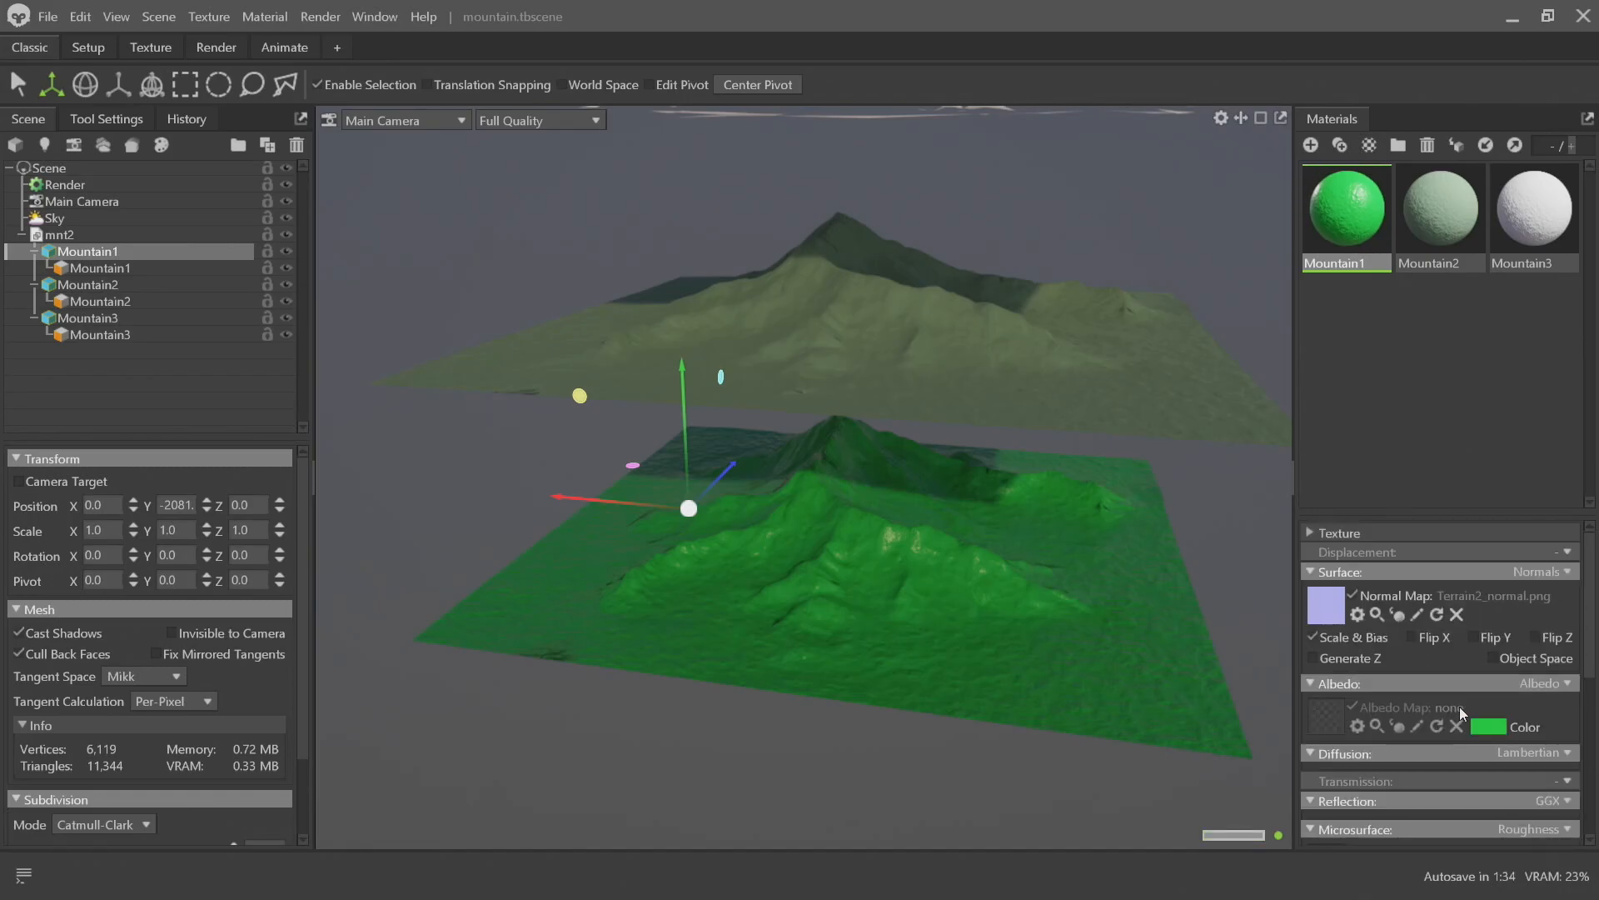
pyautogui.click(1487, 728)
pyautogui.moveTo(894, 399)
pyautogui.mouseDown()
pyautogui.moveTo(886, 422)
pyautogui.moveTo(887, 393)
pyautogui.mouseUp()
pyautogui.click(1015, 322)
# Set the Mountain1 material's roughness to 1.0 to remove the glossy highlights from the green terrain
pyautogui.scroll(10, 704, 537)
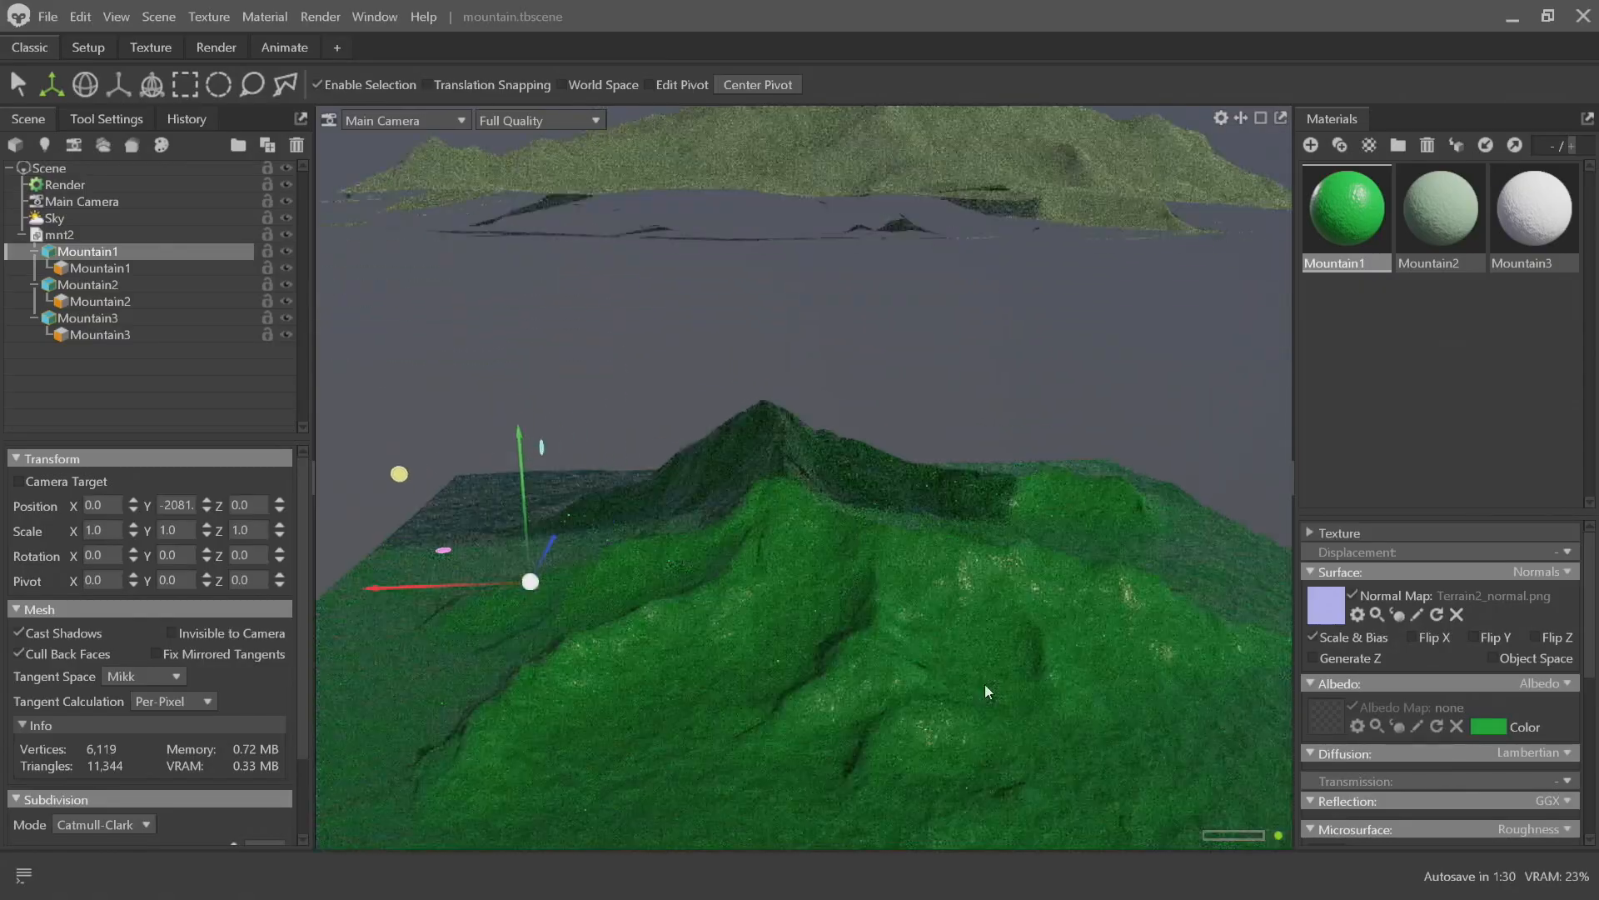
pyautogui.scroll(-3, 1431, 679)
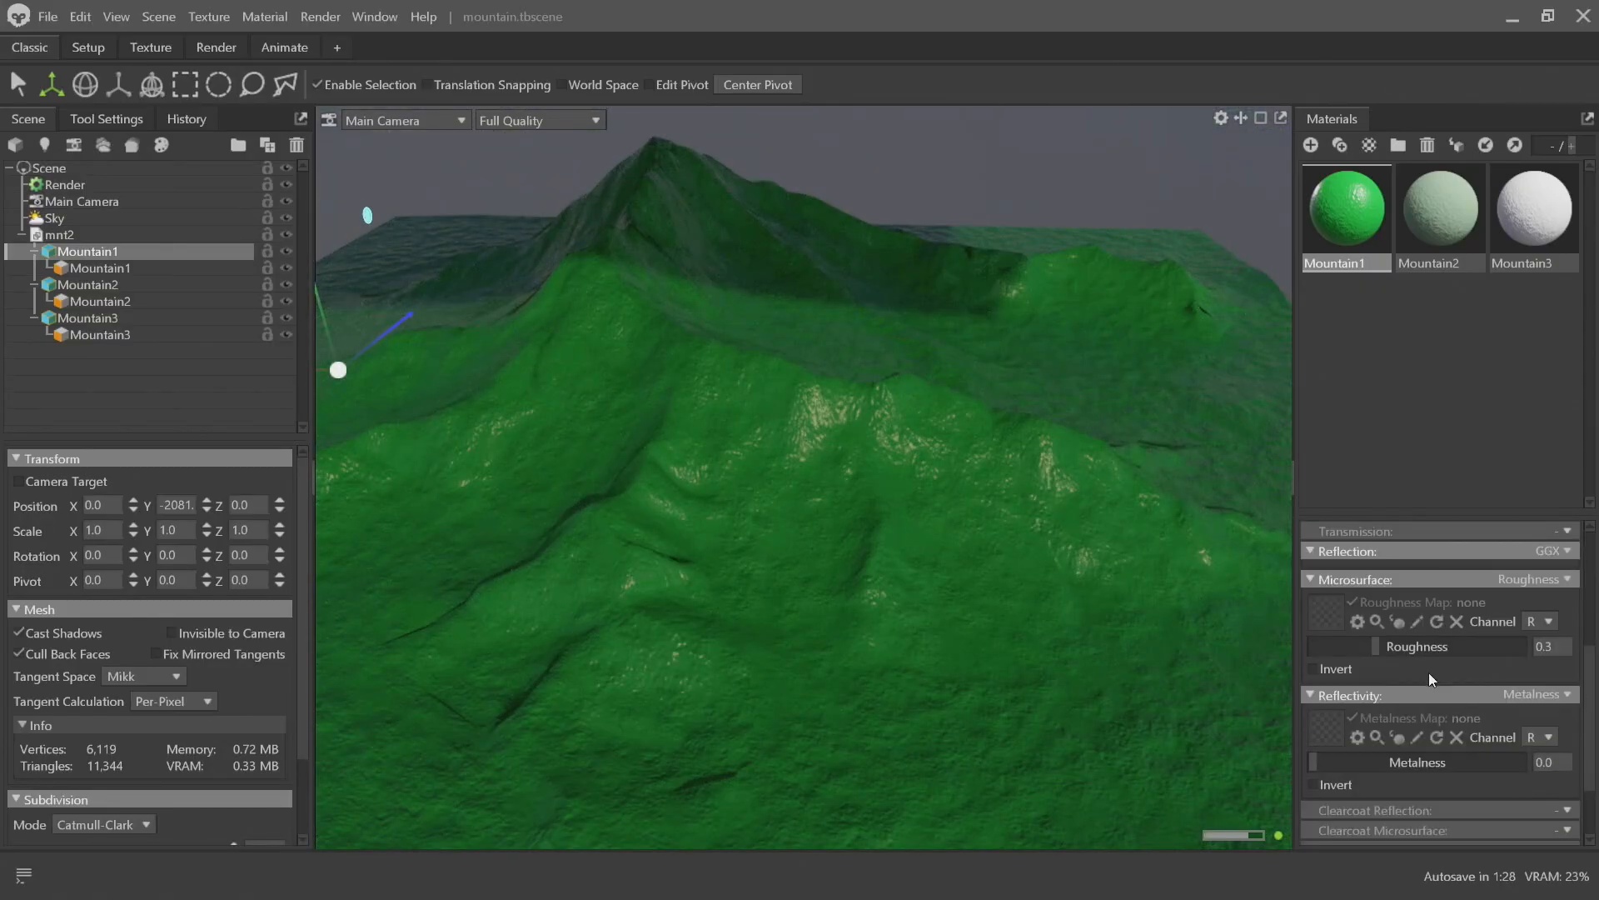
pyautogui.moveTo(1434, 660); pyautogui.dragTo(1593, 616)
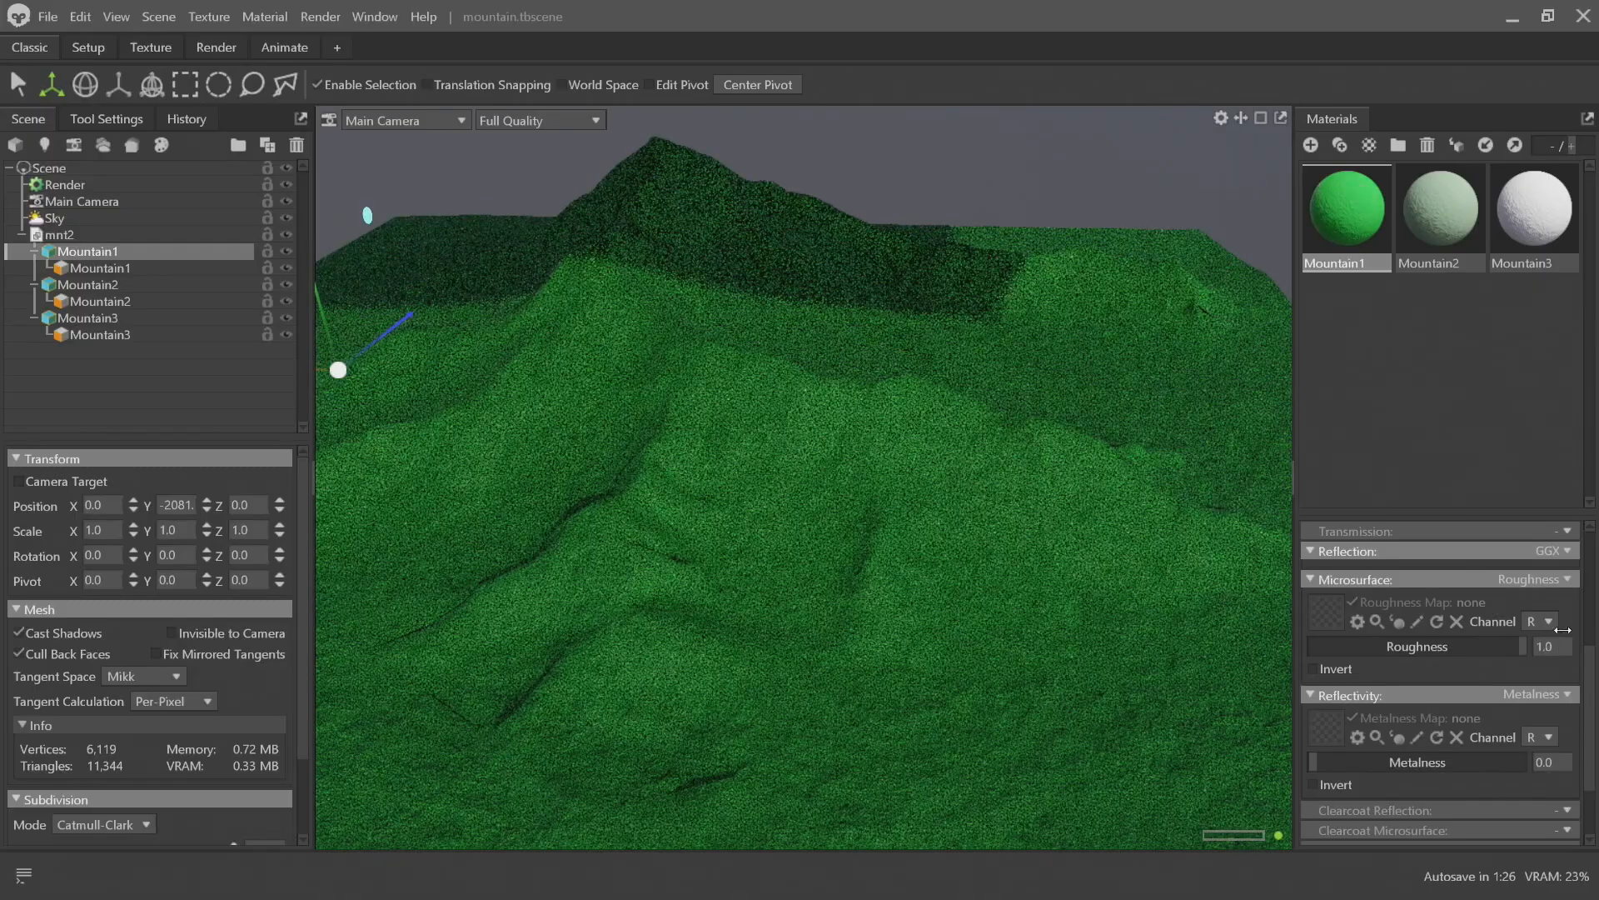
# Lower the Mountain2 mesh to Y about 183.4 so it sits closer above the green terrain
pyautogui.scroll(-8, 1049, 605)
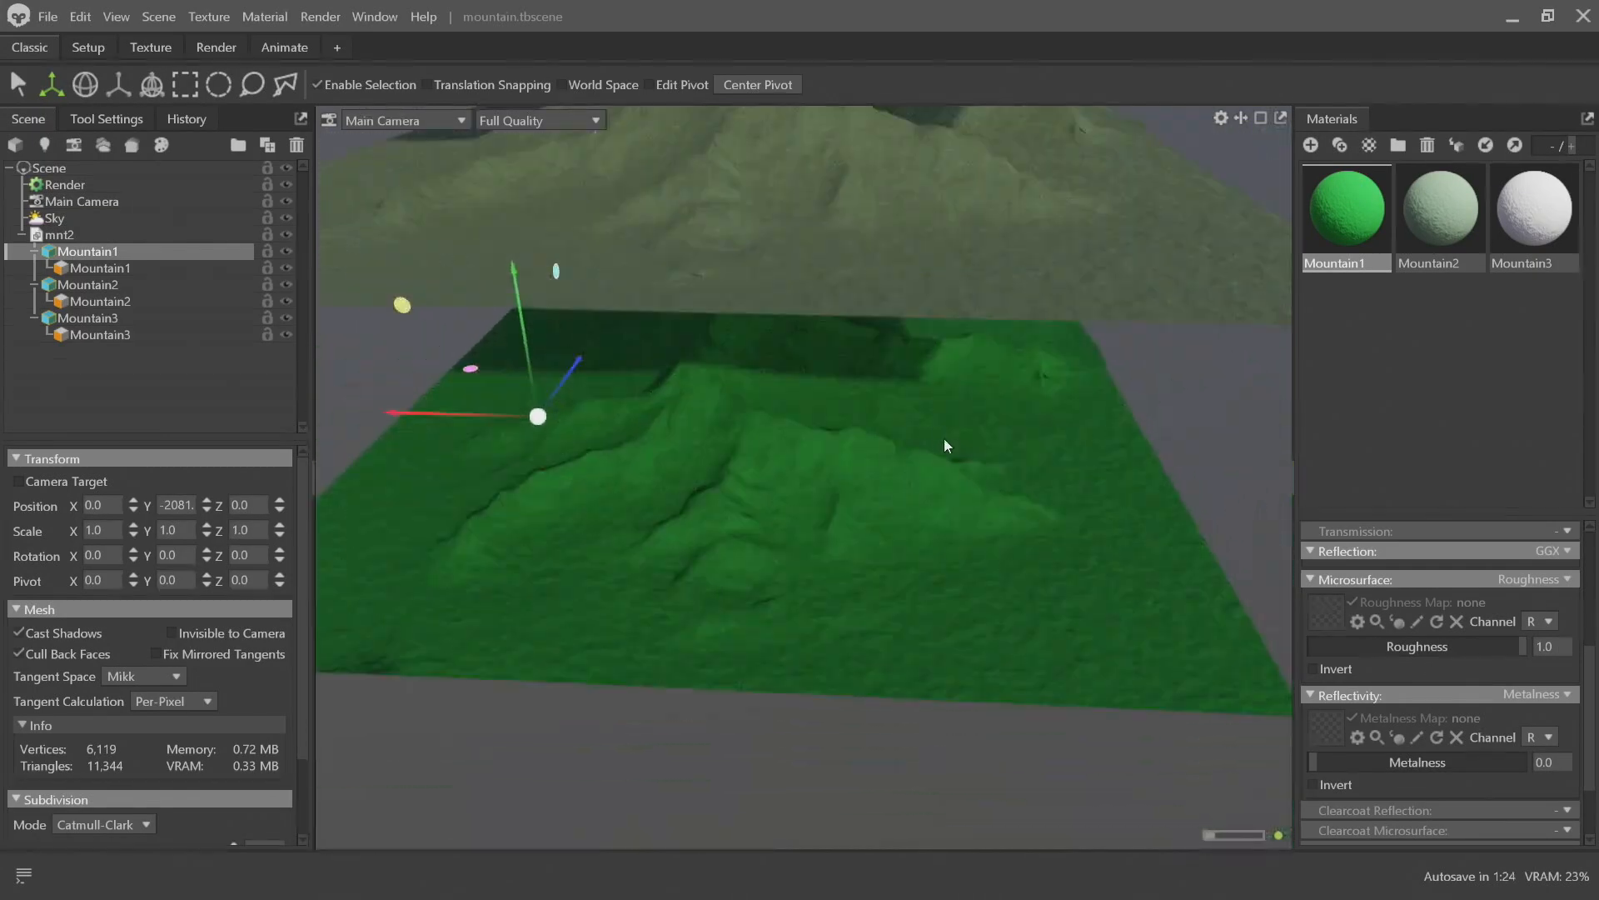
pyautogui.scroll(-4, 938, 546)
pyautogui.moveTo(887, 410); pyautogui.dragTo(967, 389)
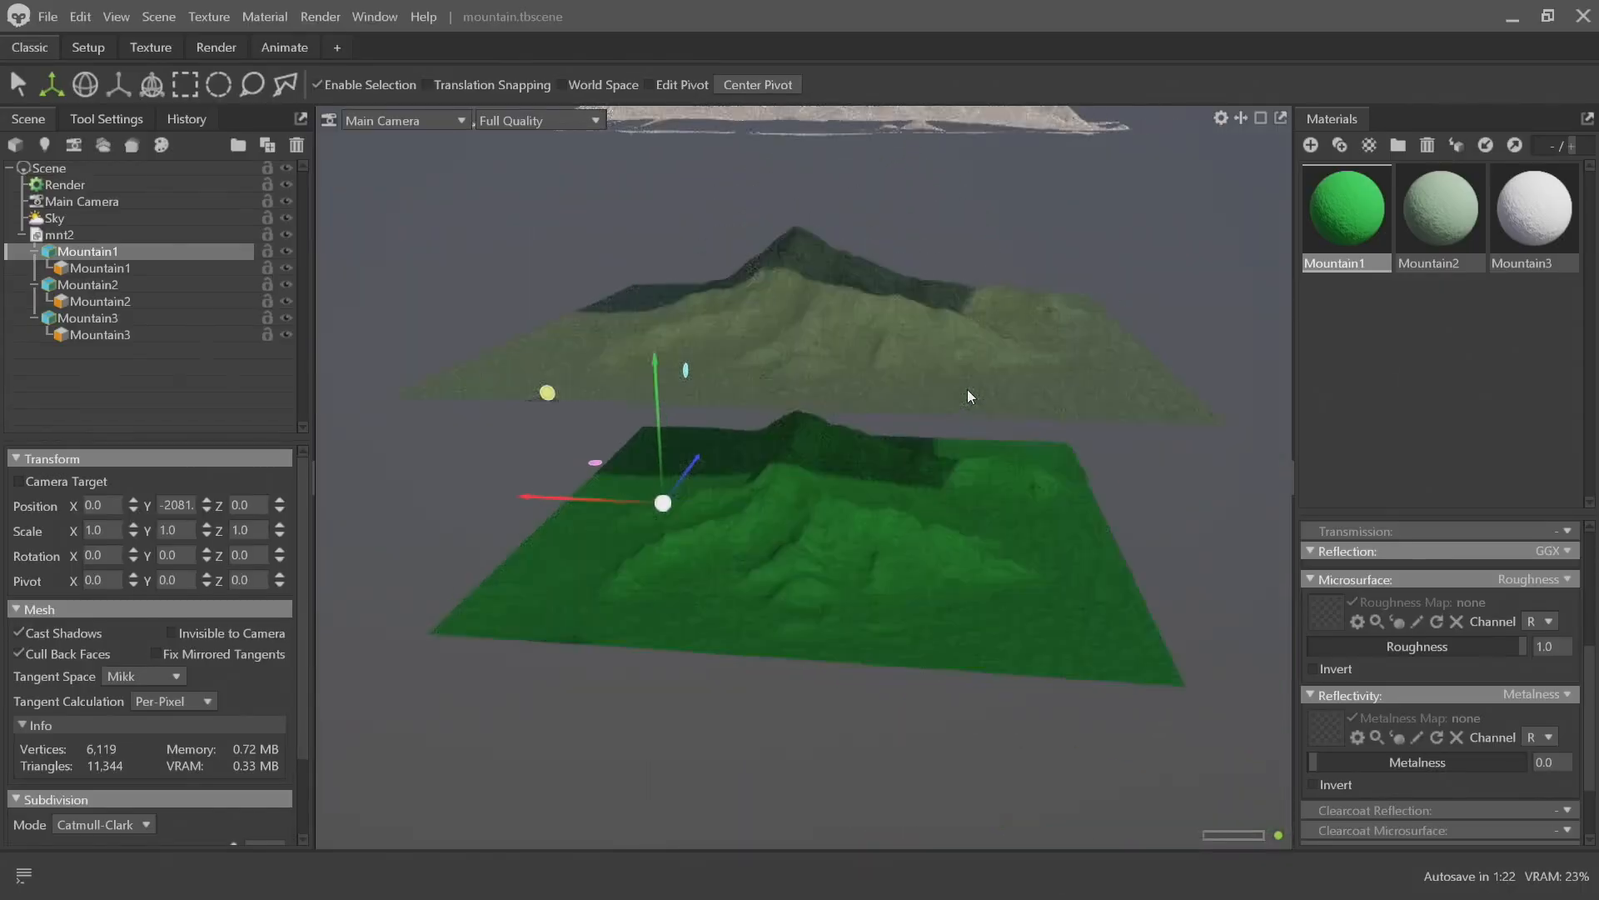
pyautogui.click(879, 351)
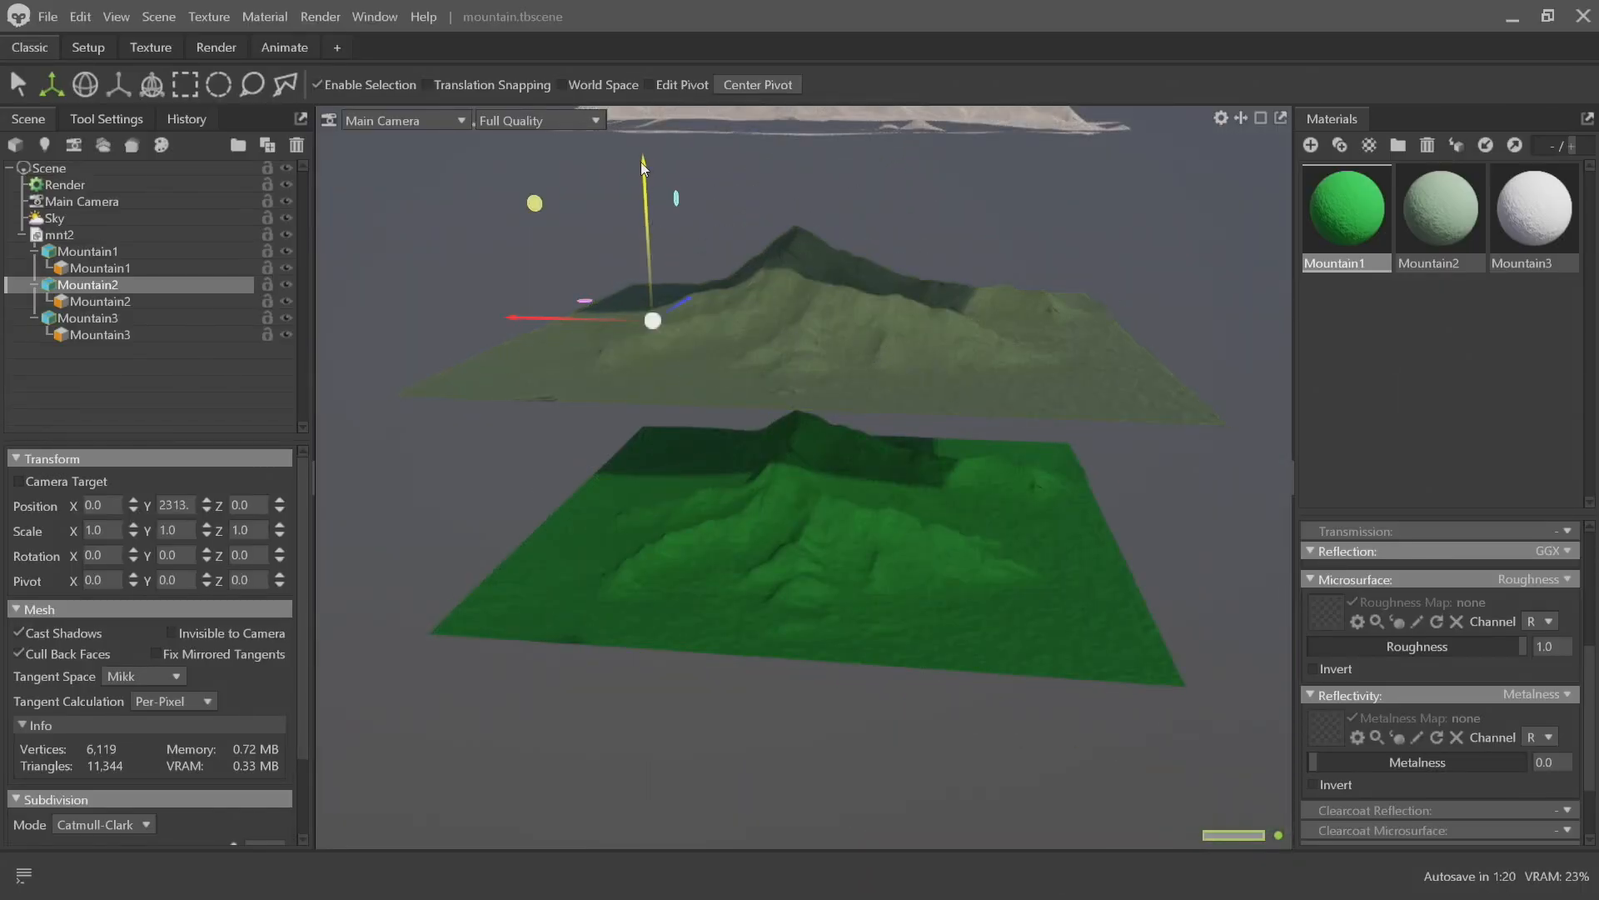
pyautogui.moveTo(642, 161); pyautogui.dragTo(661, 269)
pyautogui.scroll(3, 698, 421)
pyautogui.scroll(-1, 698, 421)
pyautogui.moveTo(692, 403); pyautogui.dragTo(596, 414)
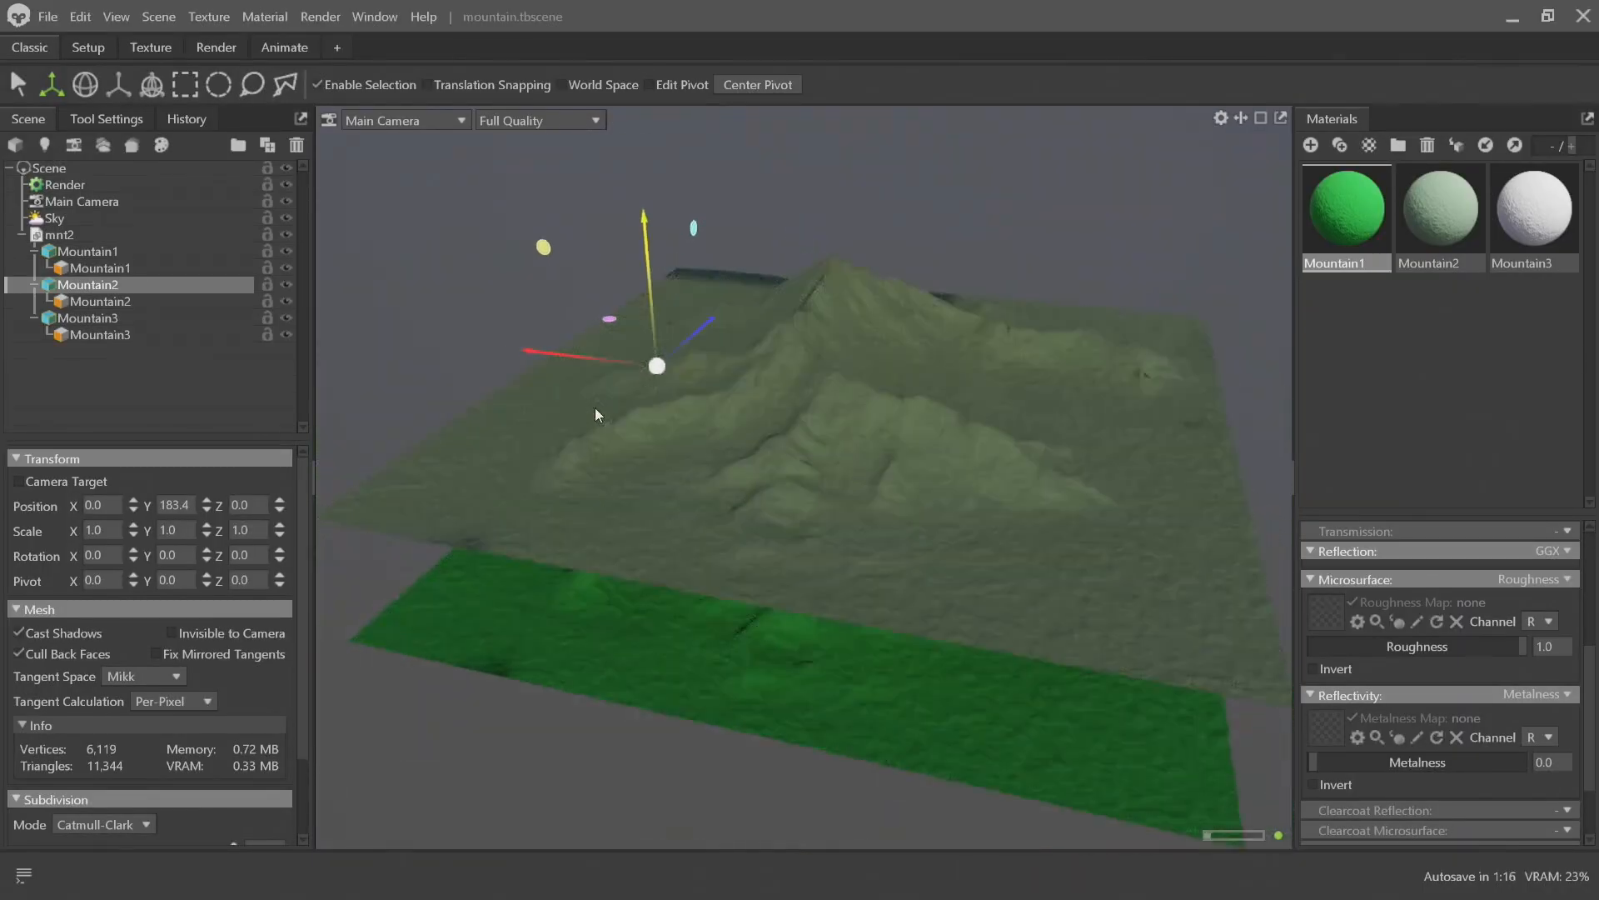
# Set the Mountain2 material's albedo colour to the brown 978456
pyautogui.click(1439, 209)
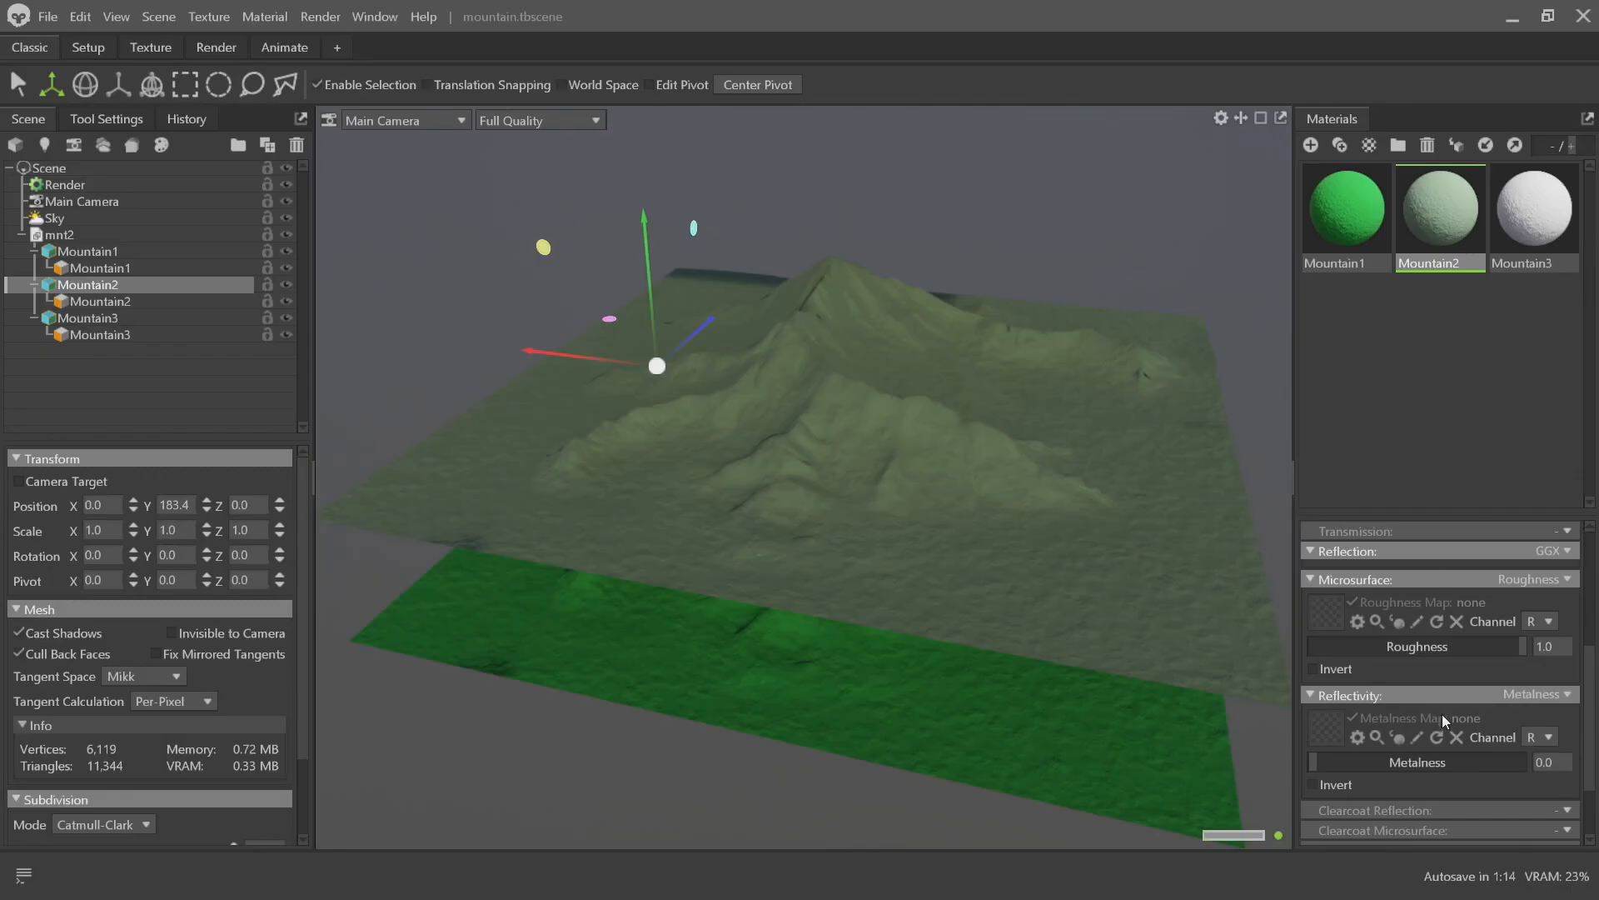
pyautogui.scroll(3, 1426, 721)
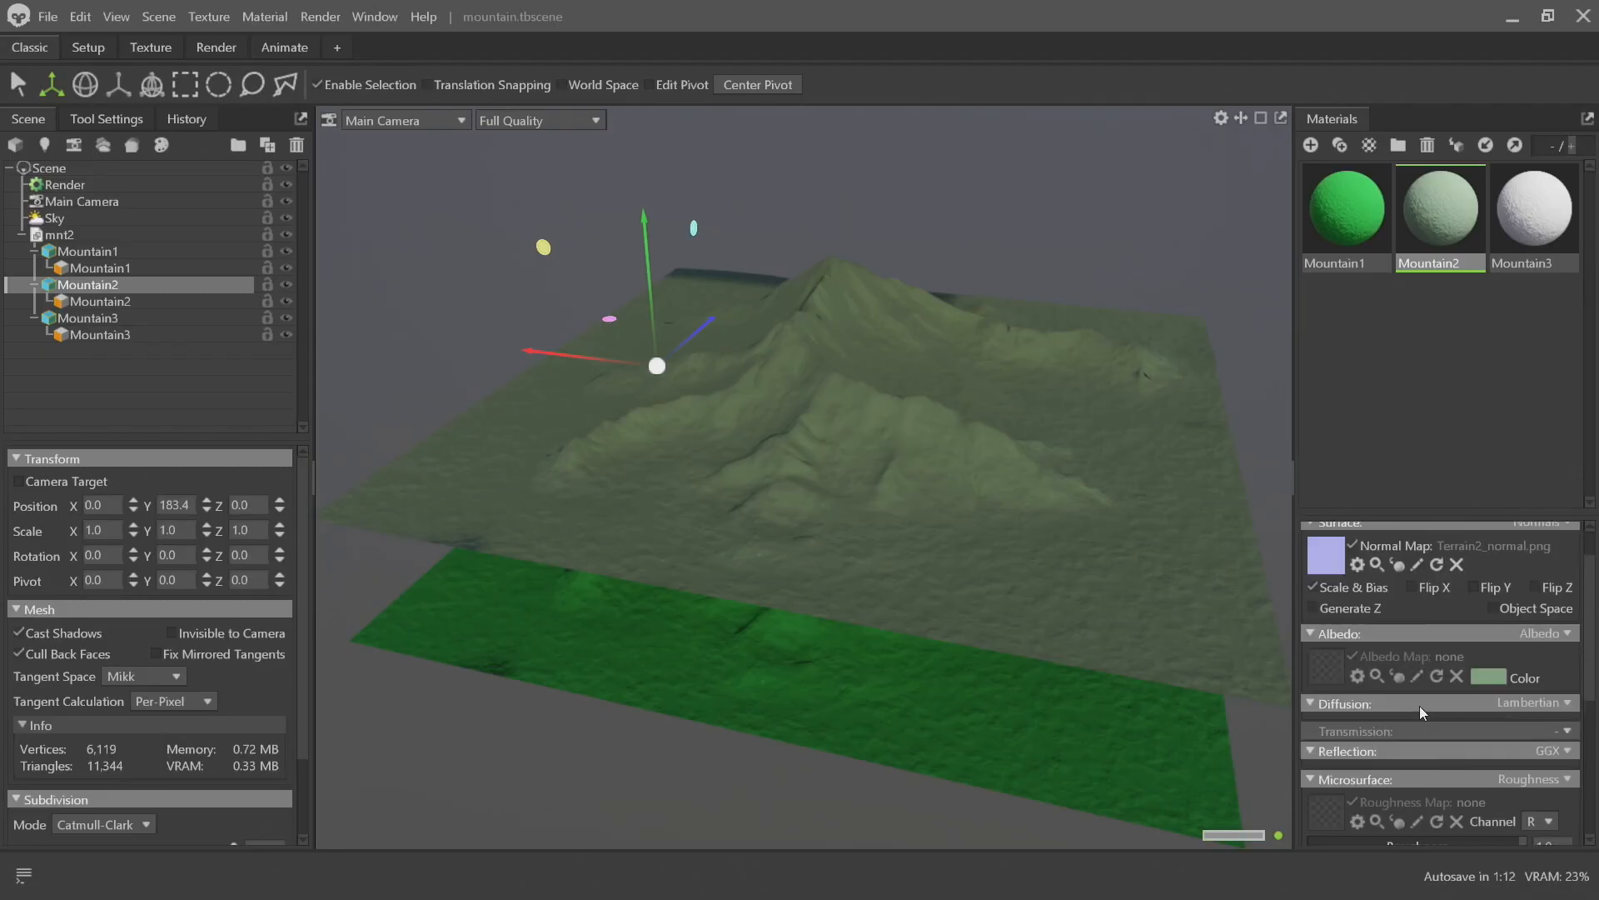
pyautogui.click(1491, 679)
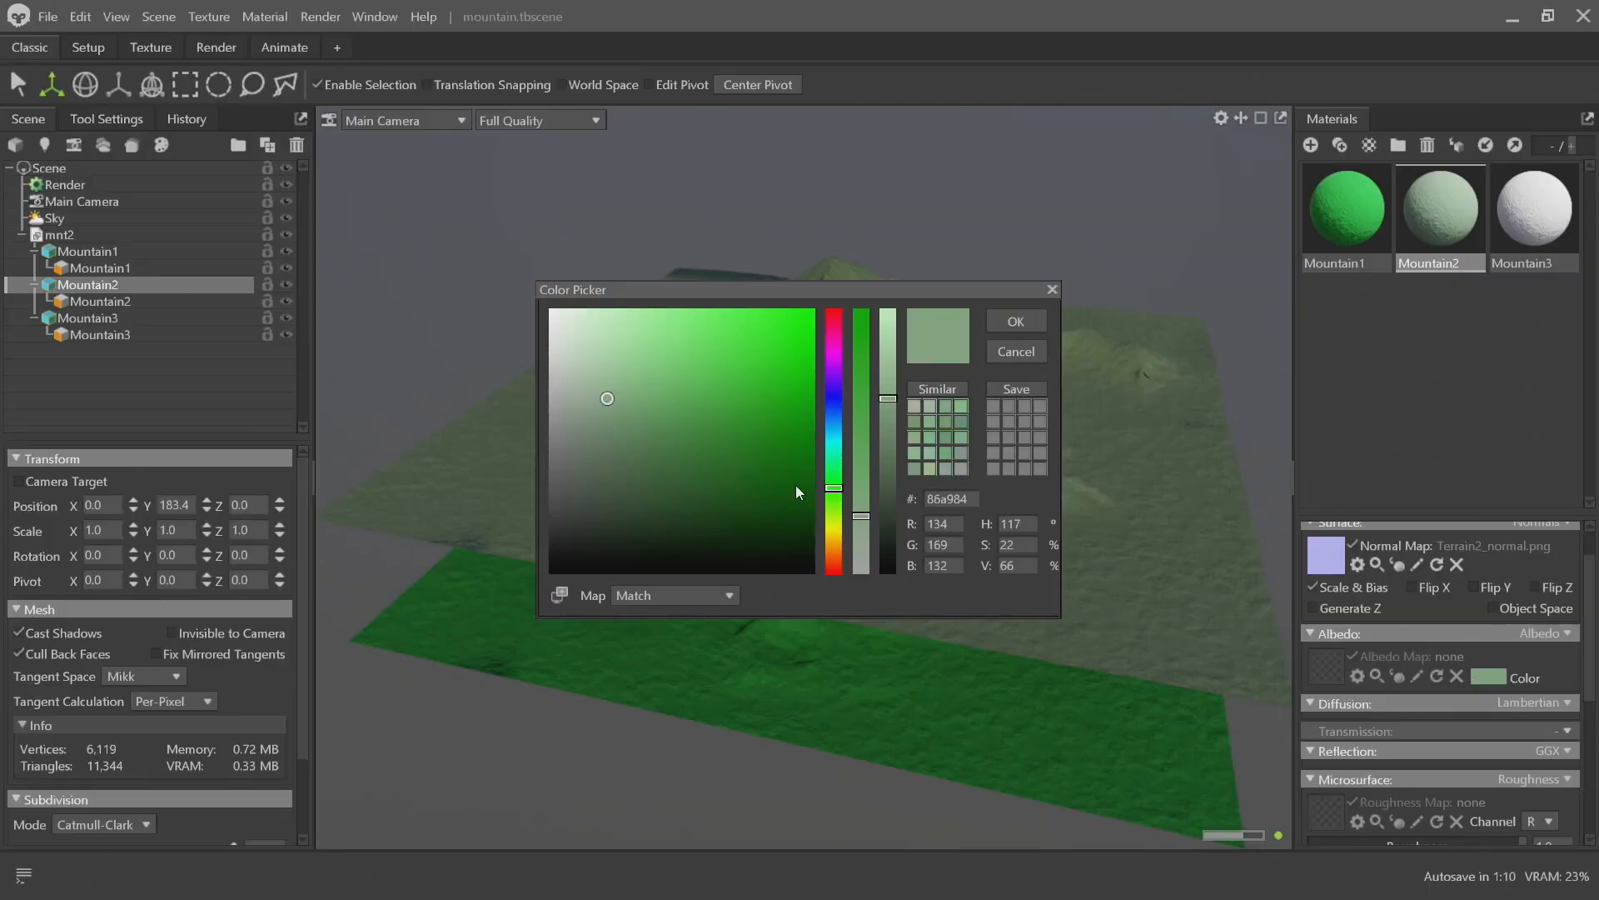
pyautogui.moveTo(839, 515); pyautogui.dragTo(835, 547)
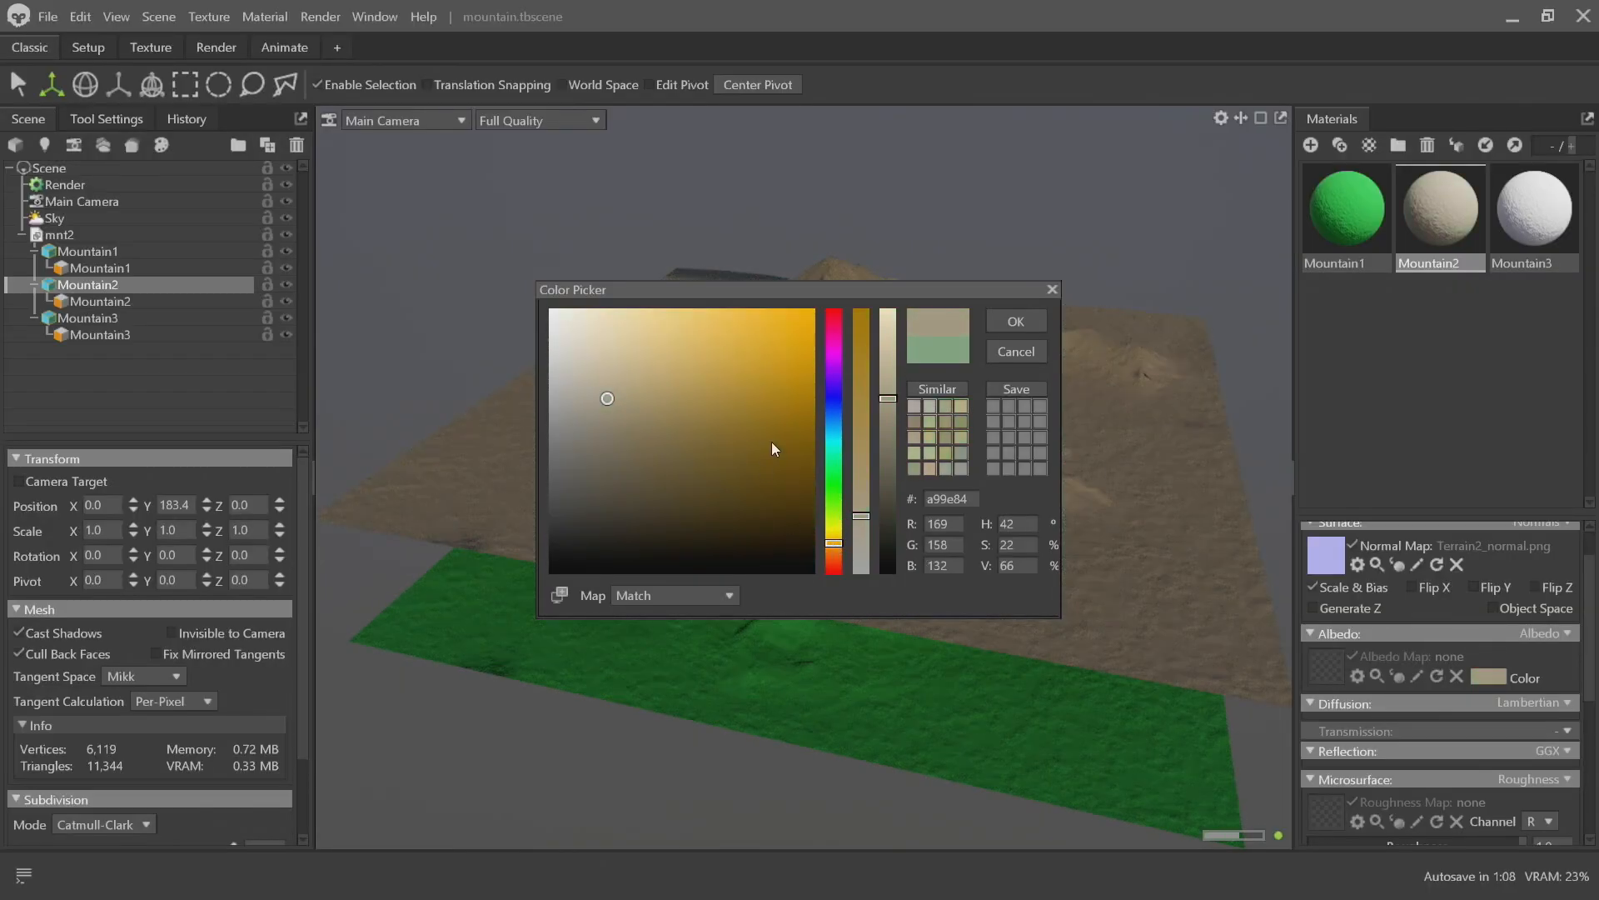
pyautogui.moveTo(886, 422)
pyautogui.mouseDown()
pyautogui.moveTo(890, 446)
pyautogui.moveTo(895, 433)
pyautogui.mouseUp()
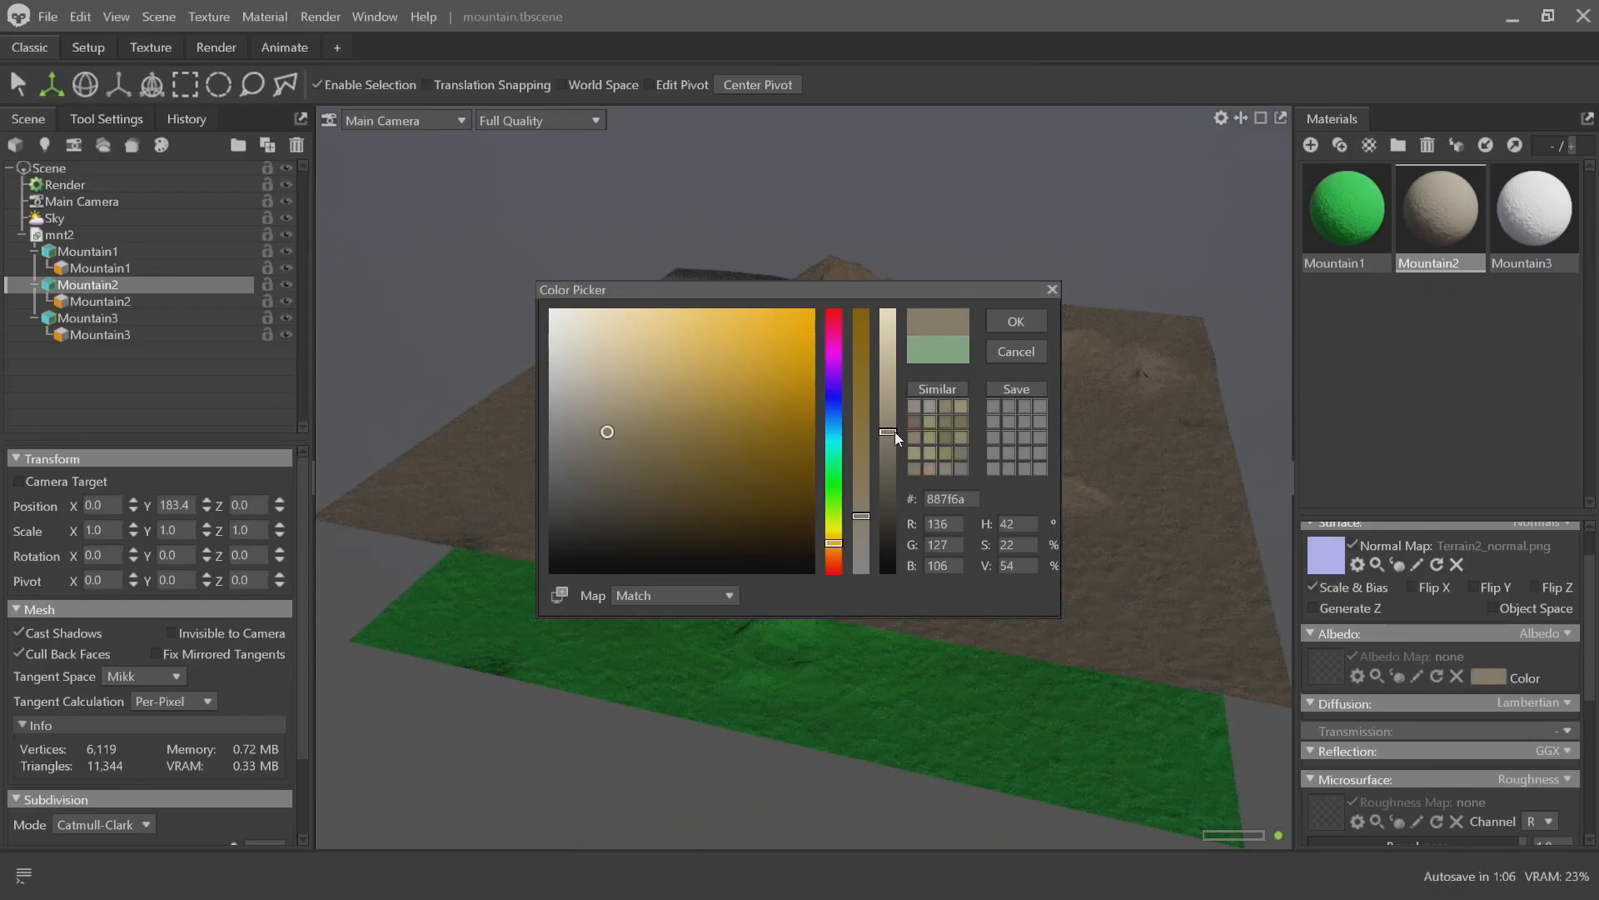
pyautogui.moveTo(653, 414); pyautogui.dragTo(663, 415)
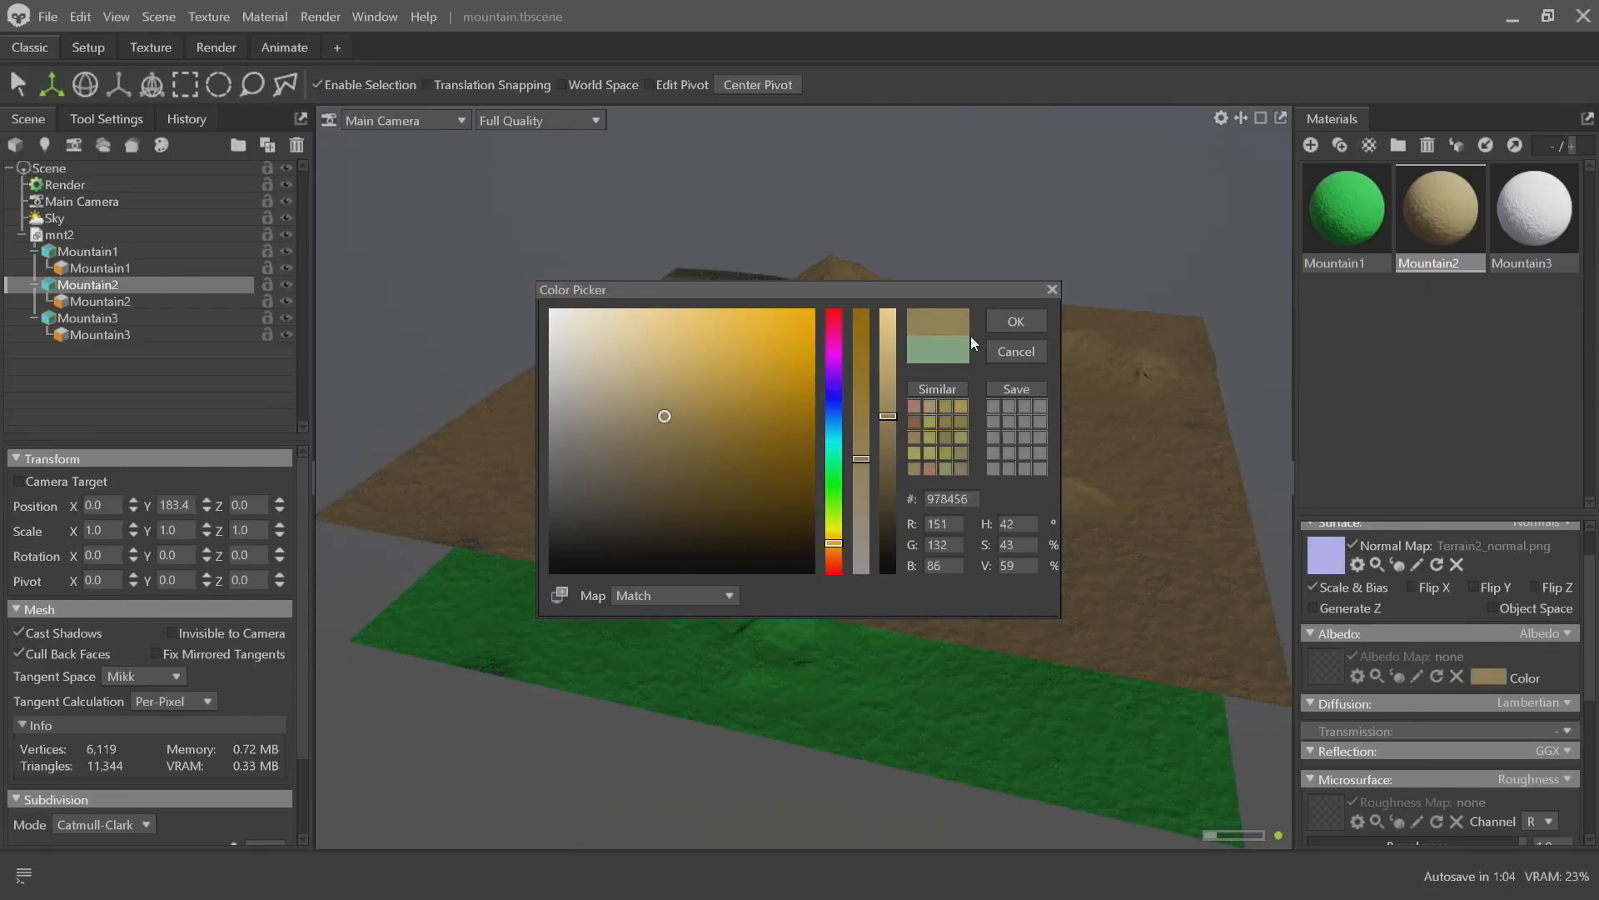
pyautogui.click(1015, 321)
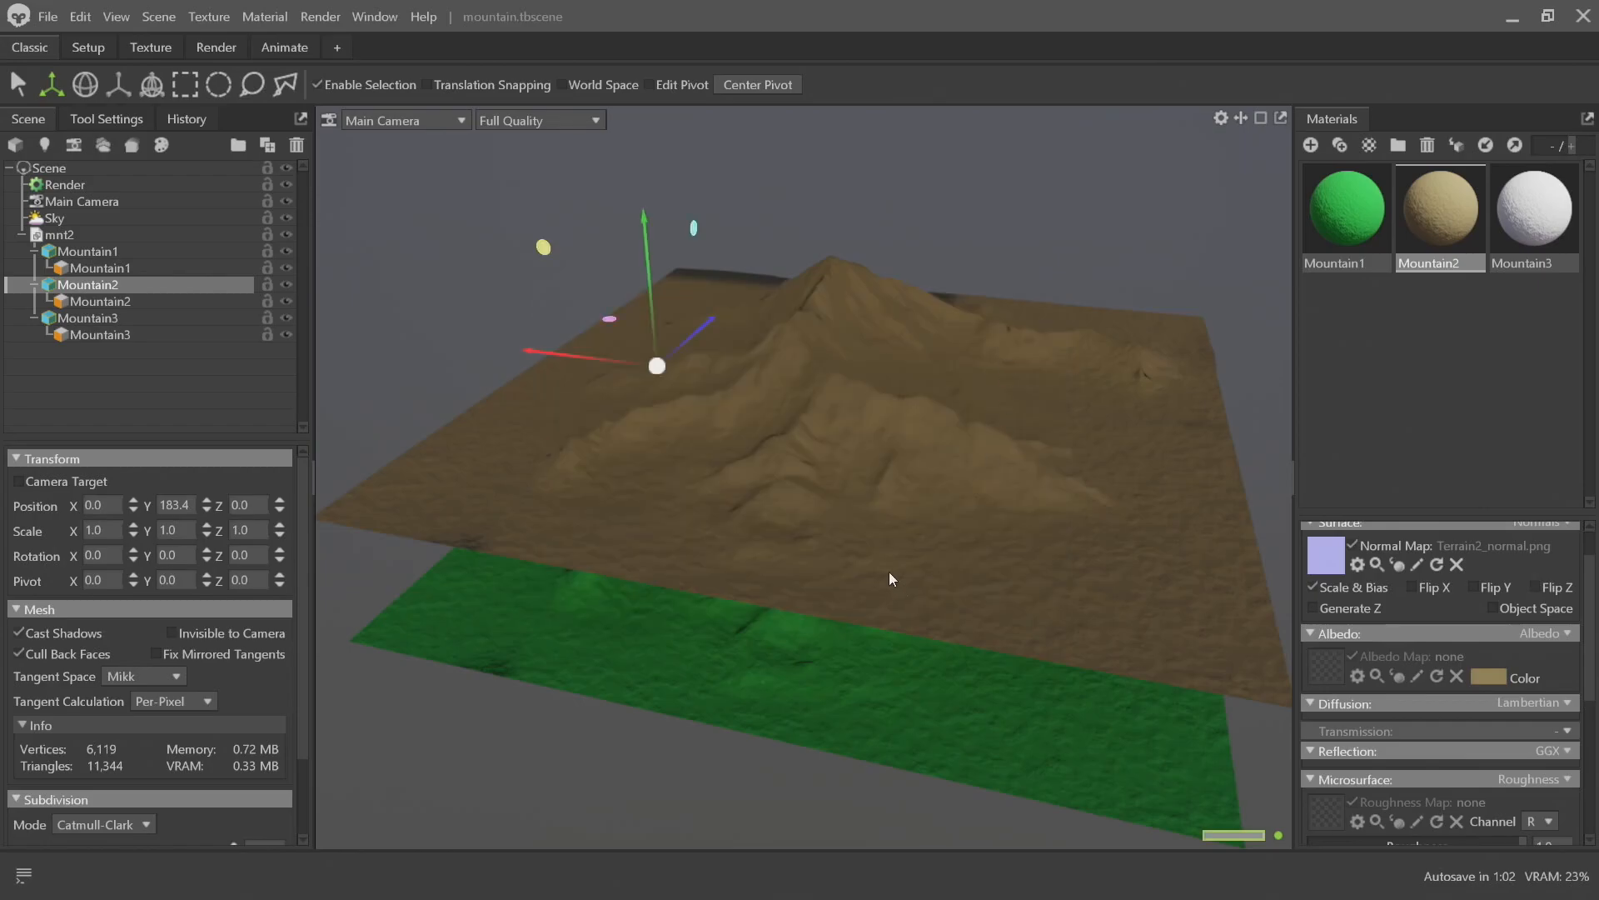
# Lower the Mountain3 mesh to Y about 2911, bringing the white terrain closer above the brown one
pyautogui.click(782, 632)
pyautogui.click(762, 500)
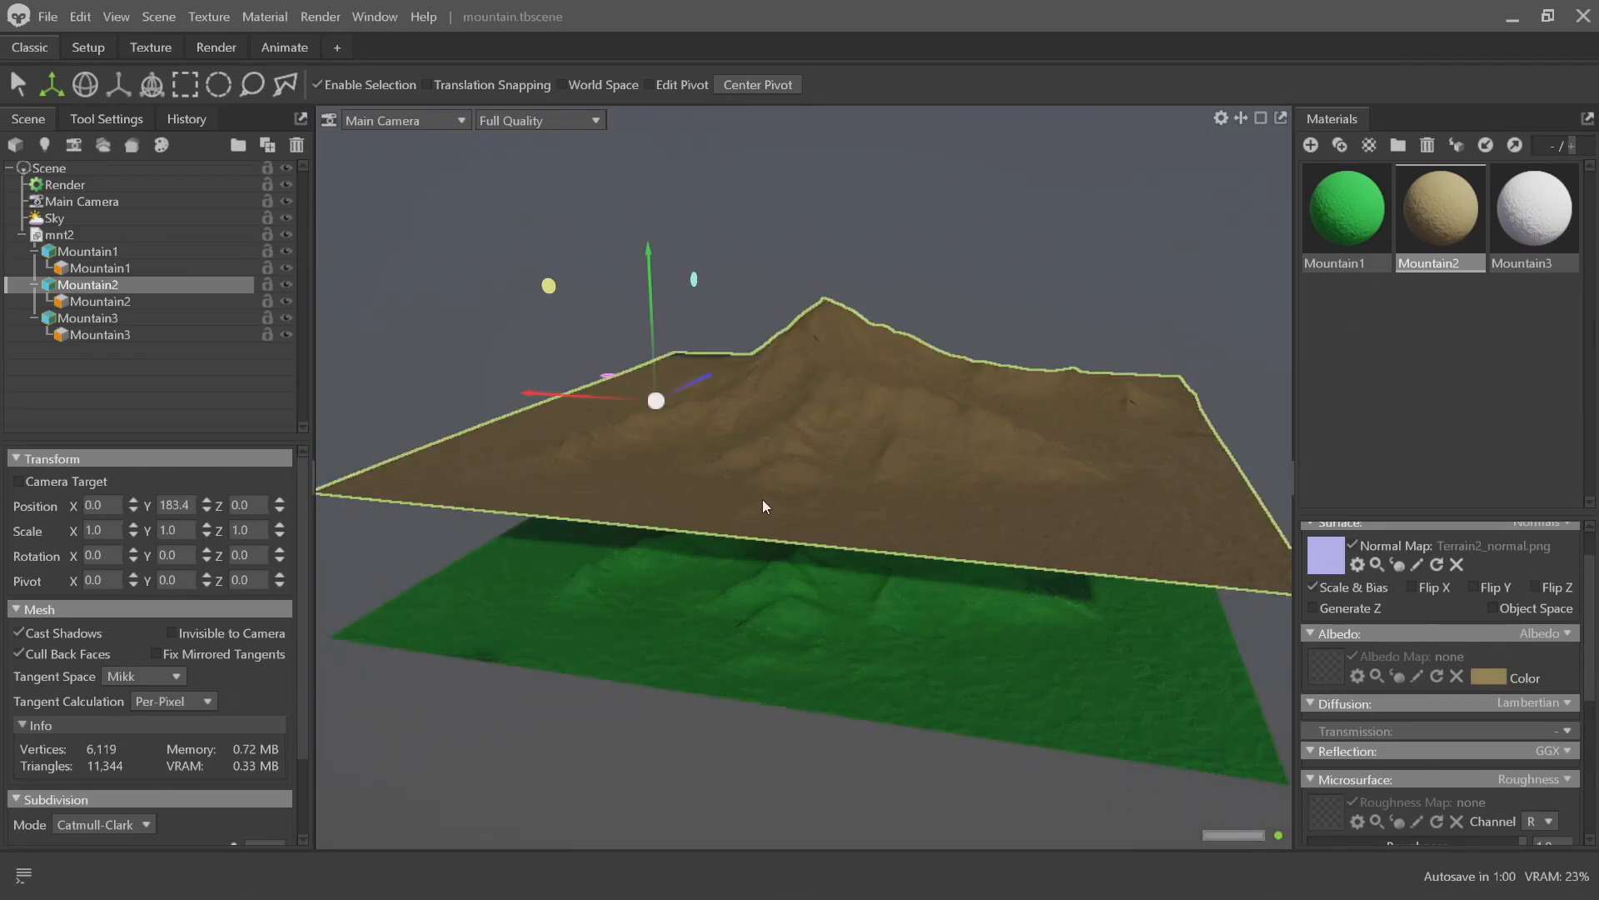
pyautogui.moveTo(782, 407); pyautogui.dragTo(776, 493)
pyautogui.scroll(-5, 776, 493)
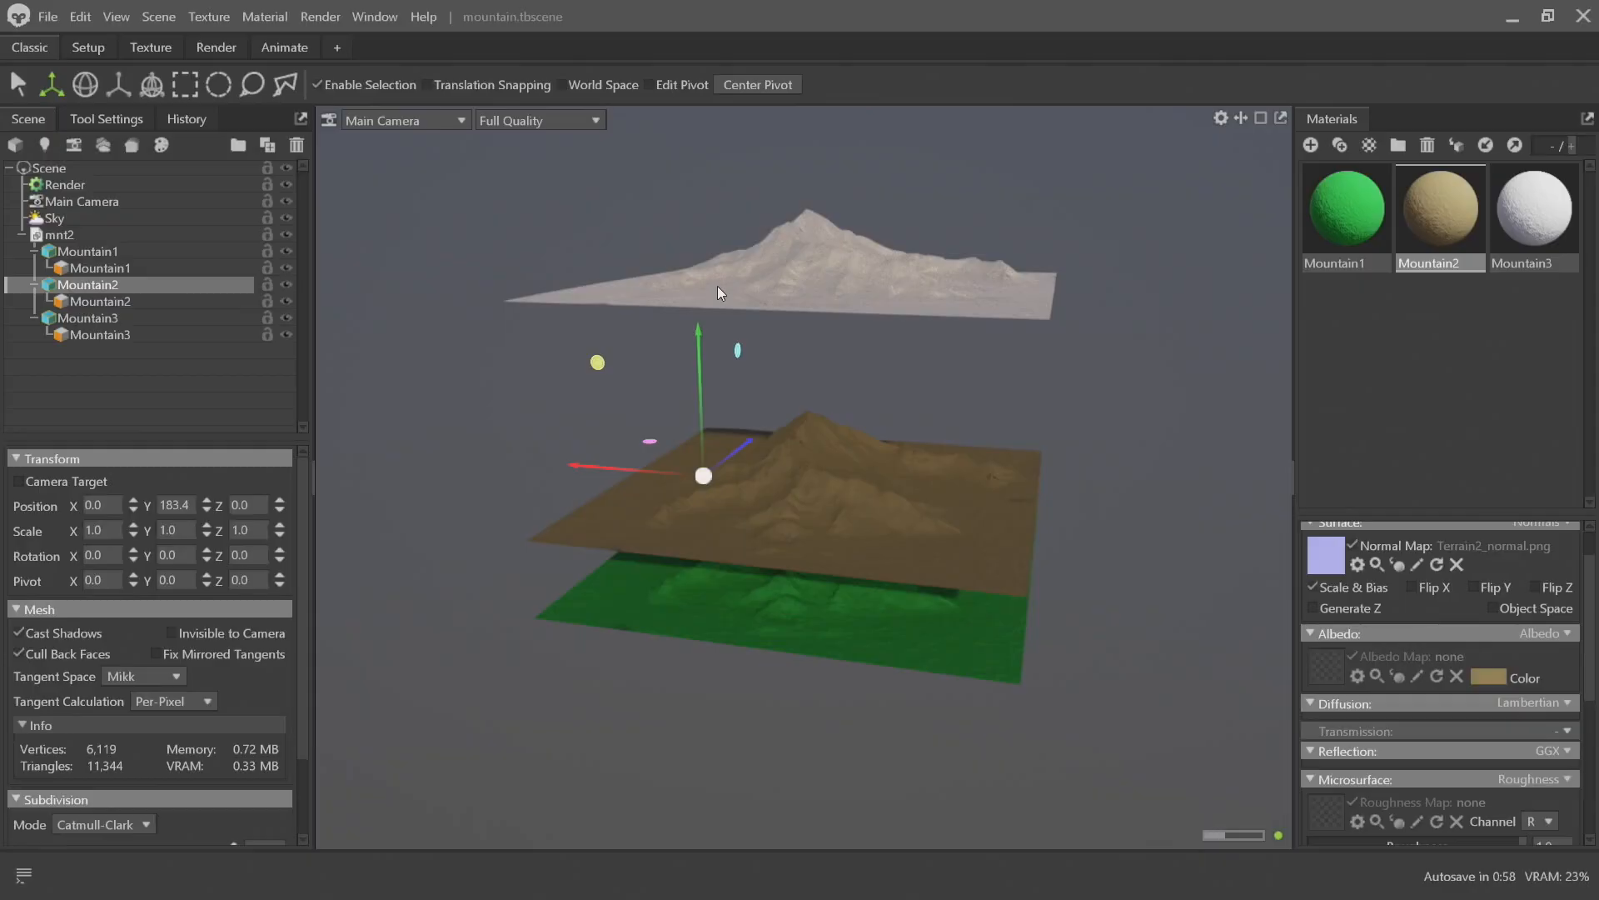
pyautogui.click(718, 284)
pyautogui.moveTo(693, 121); pyautogui.dragTo(698, 244)
pyautogui.scroll(3, 726, 471)
pyautogui.scroll(3, 726, 471)
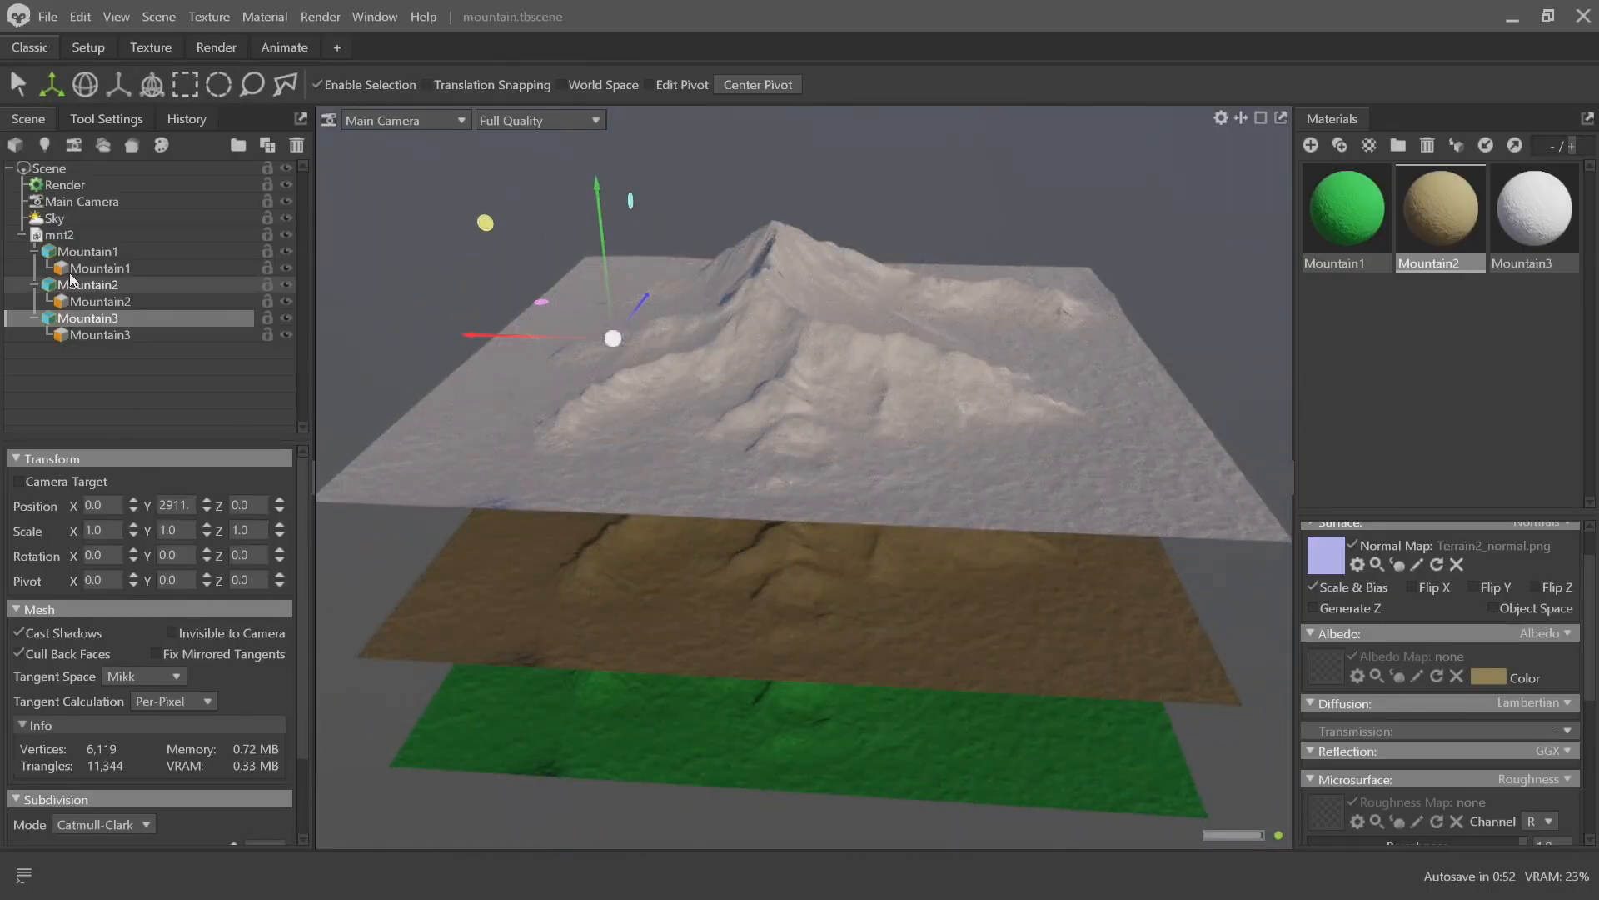
# Load a different sky light from the library's skies, trying Fjord Rocky and settling on Path Rocky
pyautogui.click(54, 217)
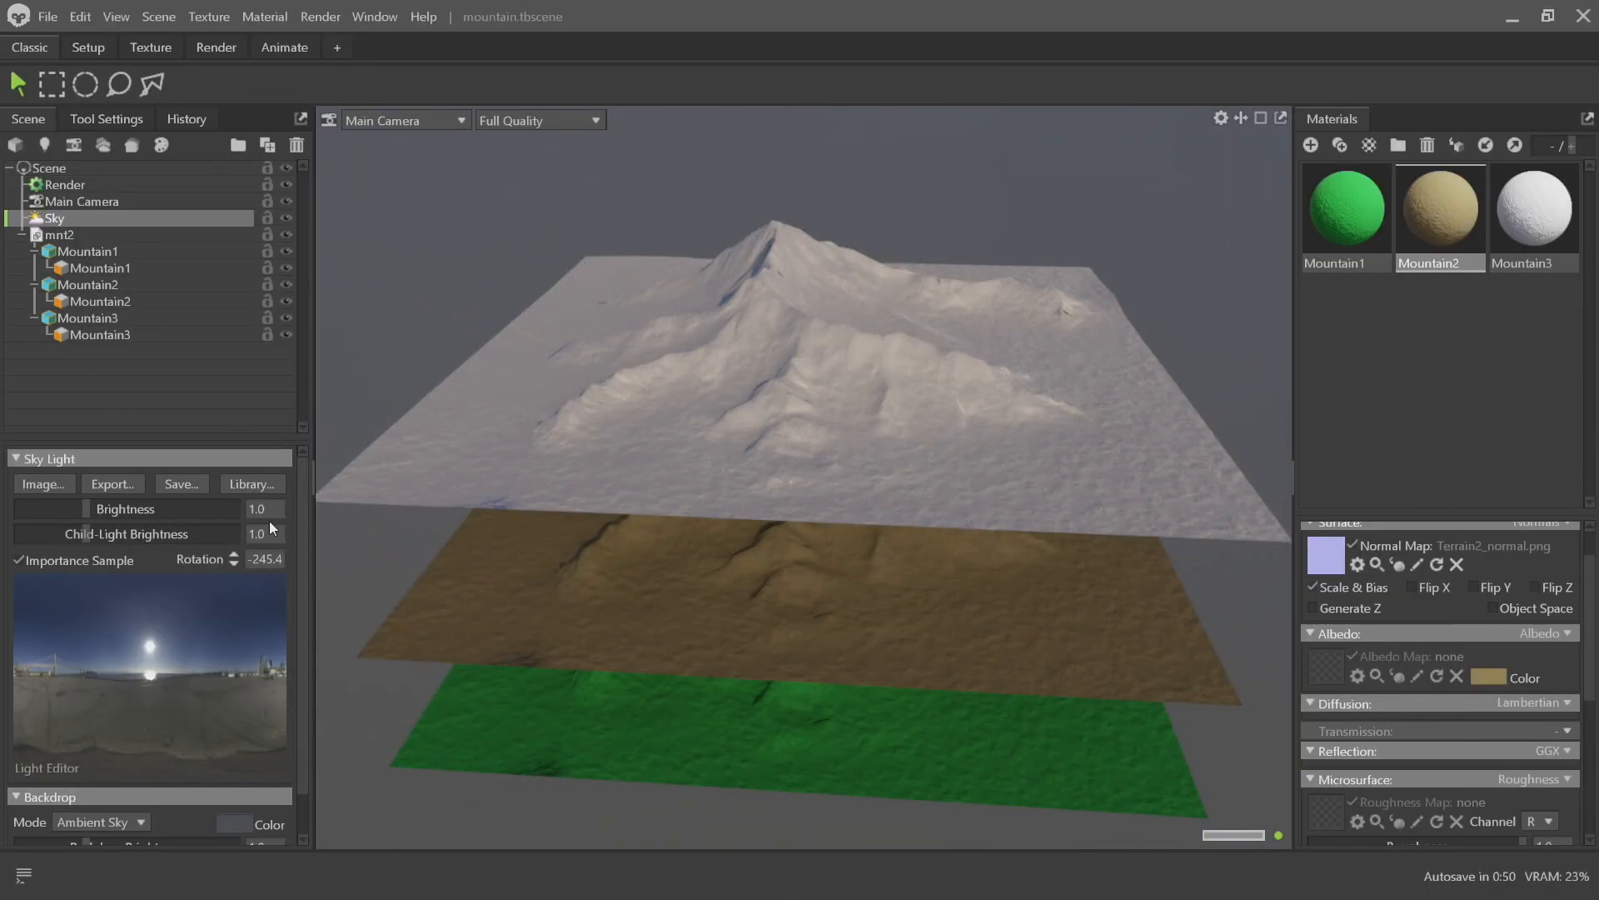
pyautogui.click(252, 485)
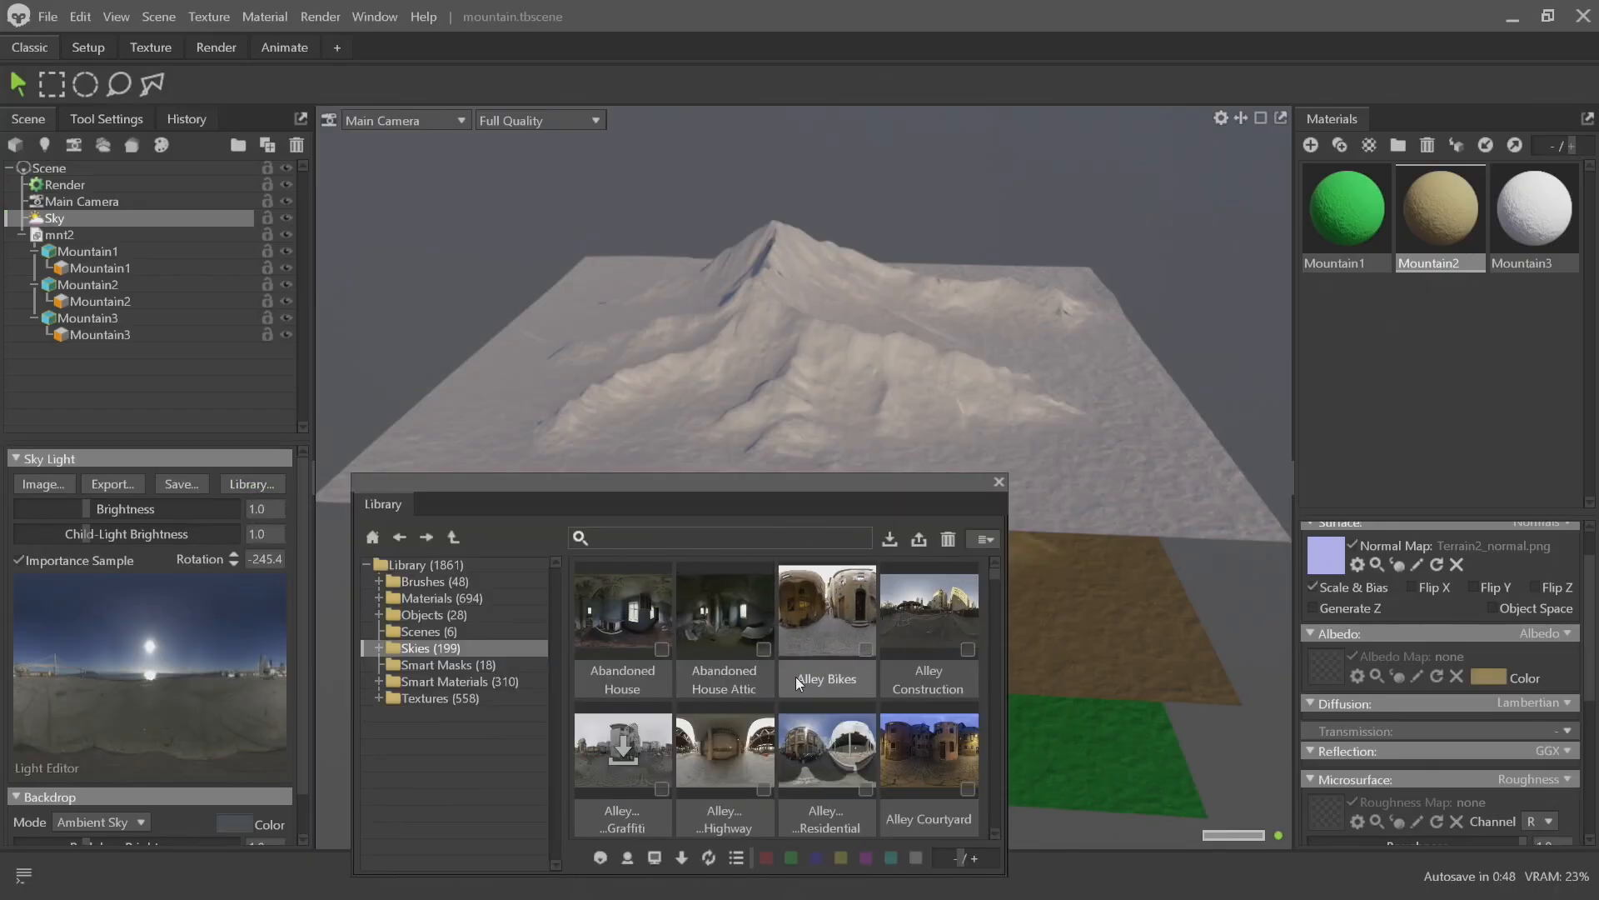
pyautogui.scroll(-2, 796, 676)
pyautogui.click(654, 858)
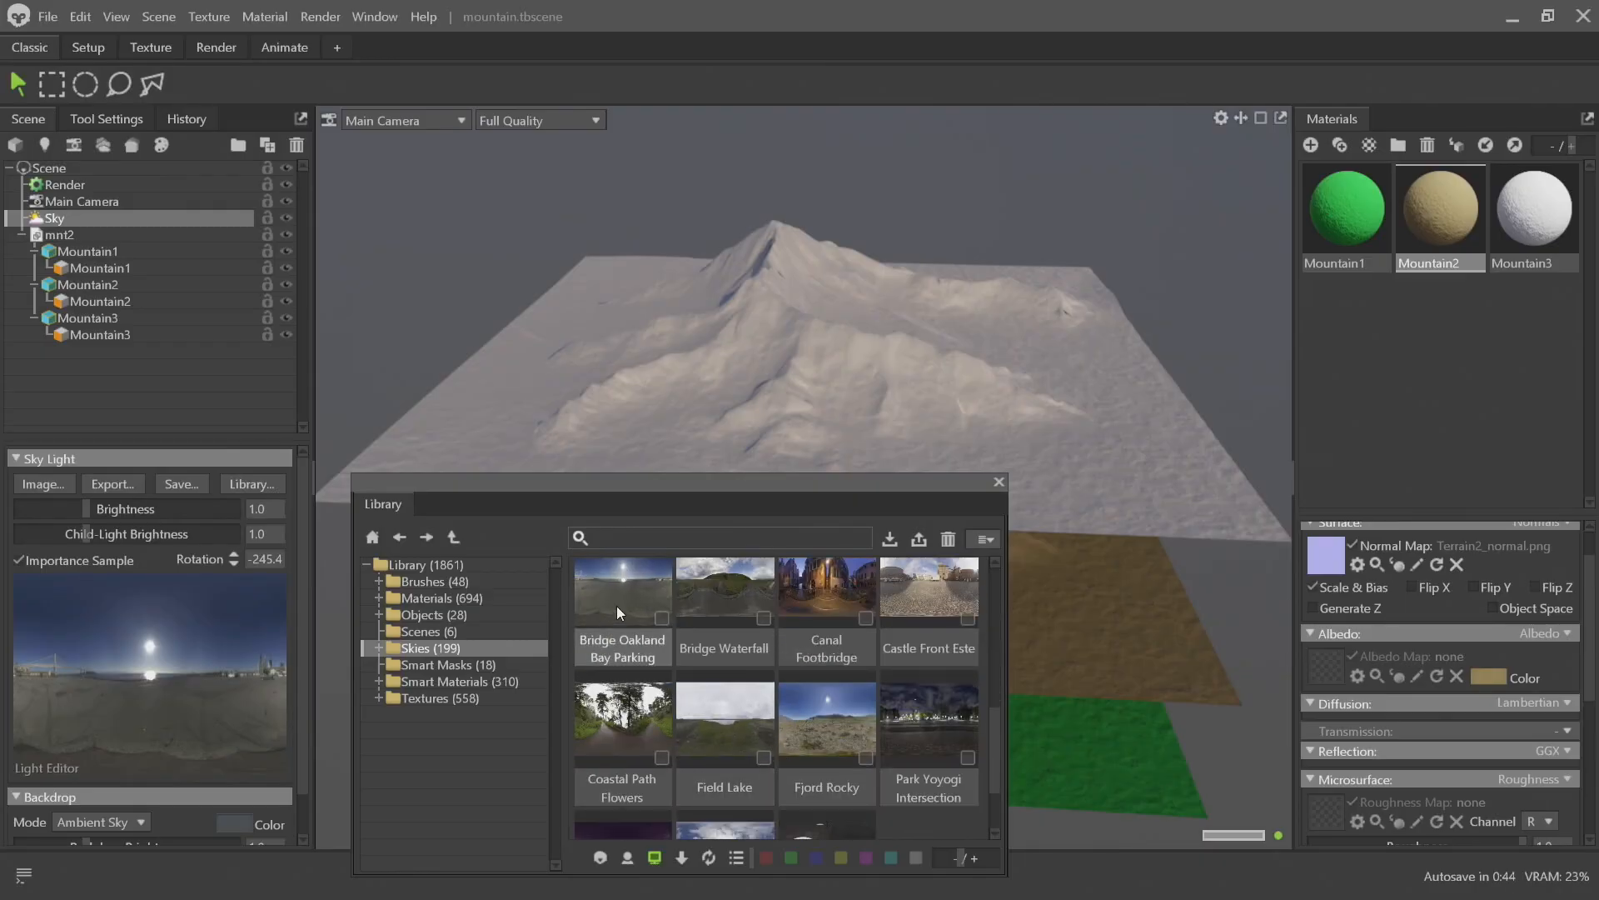
pyautogui.click(861, 733)
pyautogui.scroll(-1, 843, 709)
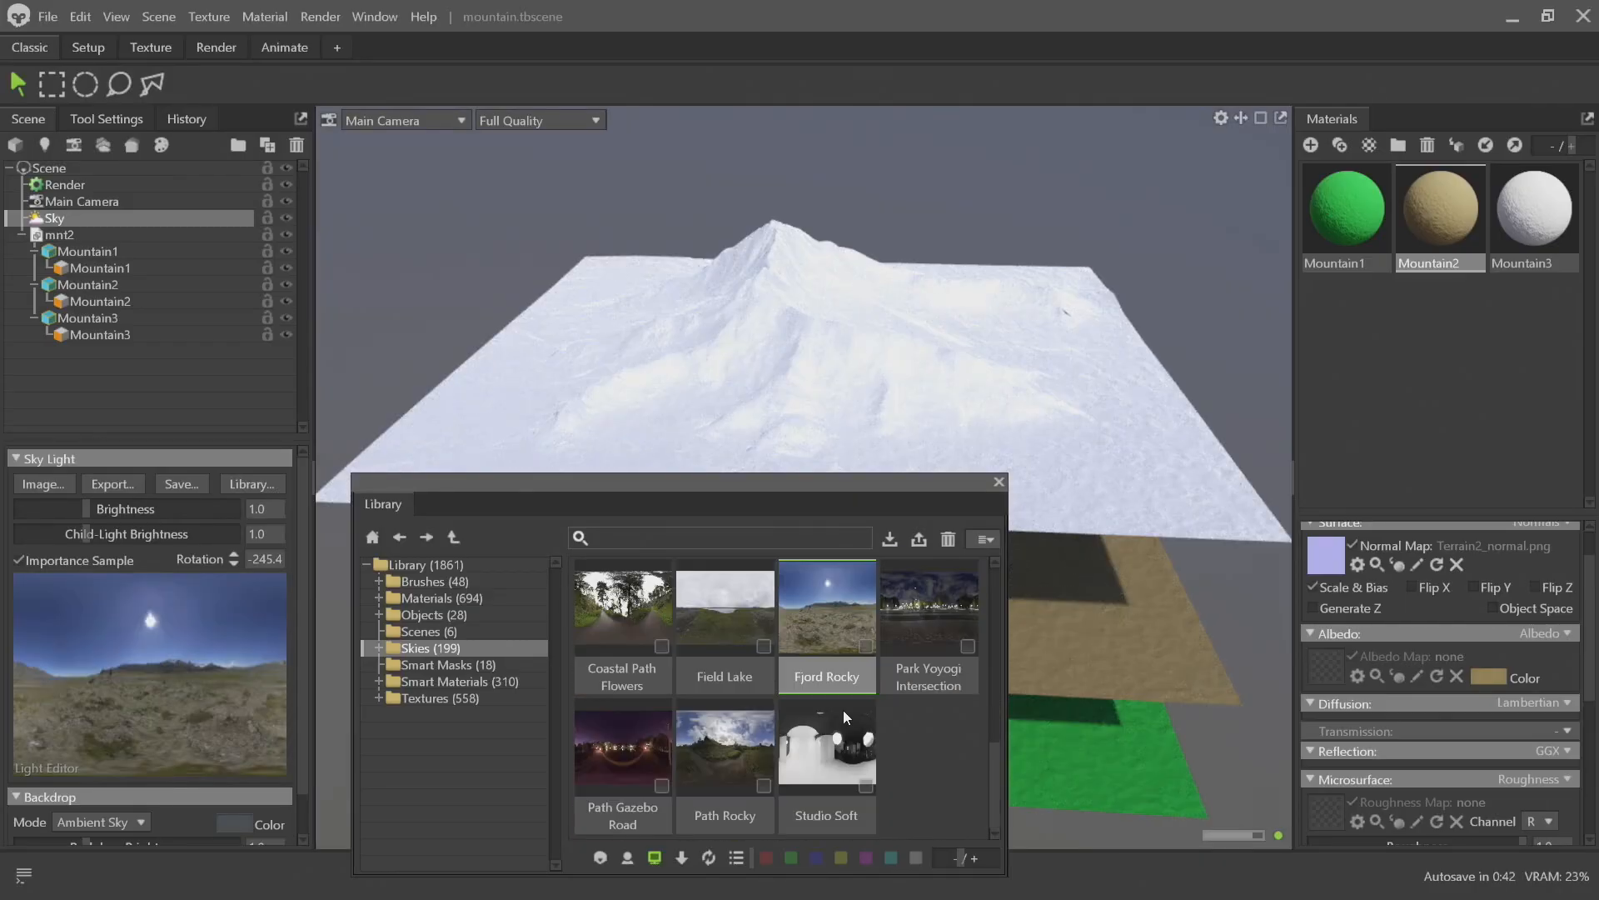
pyautogui.click(772, 727)
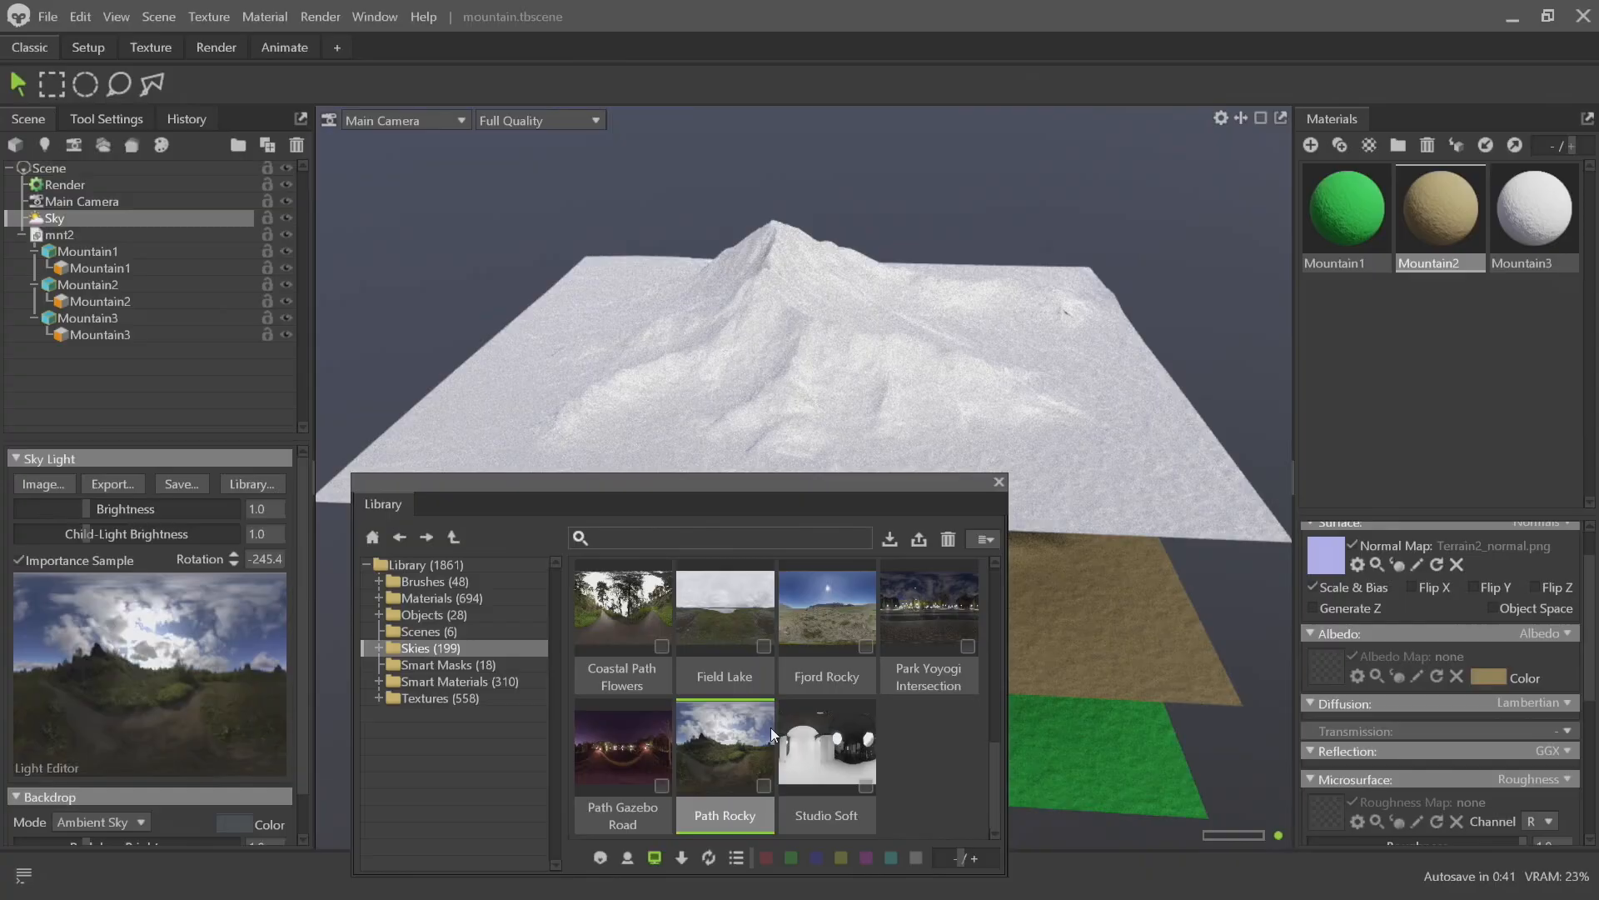
pyautogui.click(999, 483)
# Switch to the Forest folder in File Explorer and look through the mask images T_MountainMask_04 to T_MountainMask_01
pyautogui.moveTo(1072, 523); pyautogui.dragTo(832, 481)
pyautogui.hotkey('alt', 'Tab')
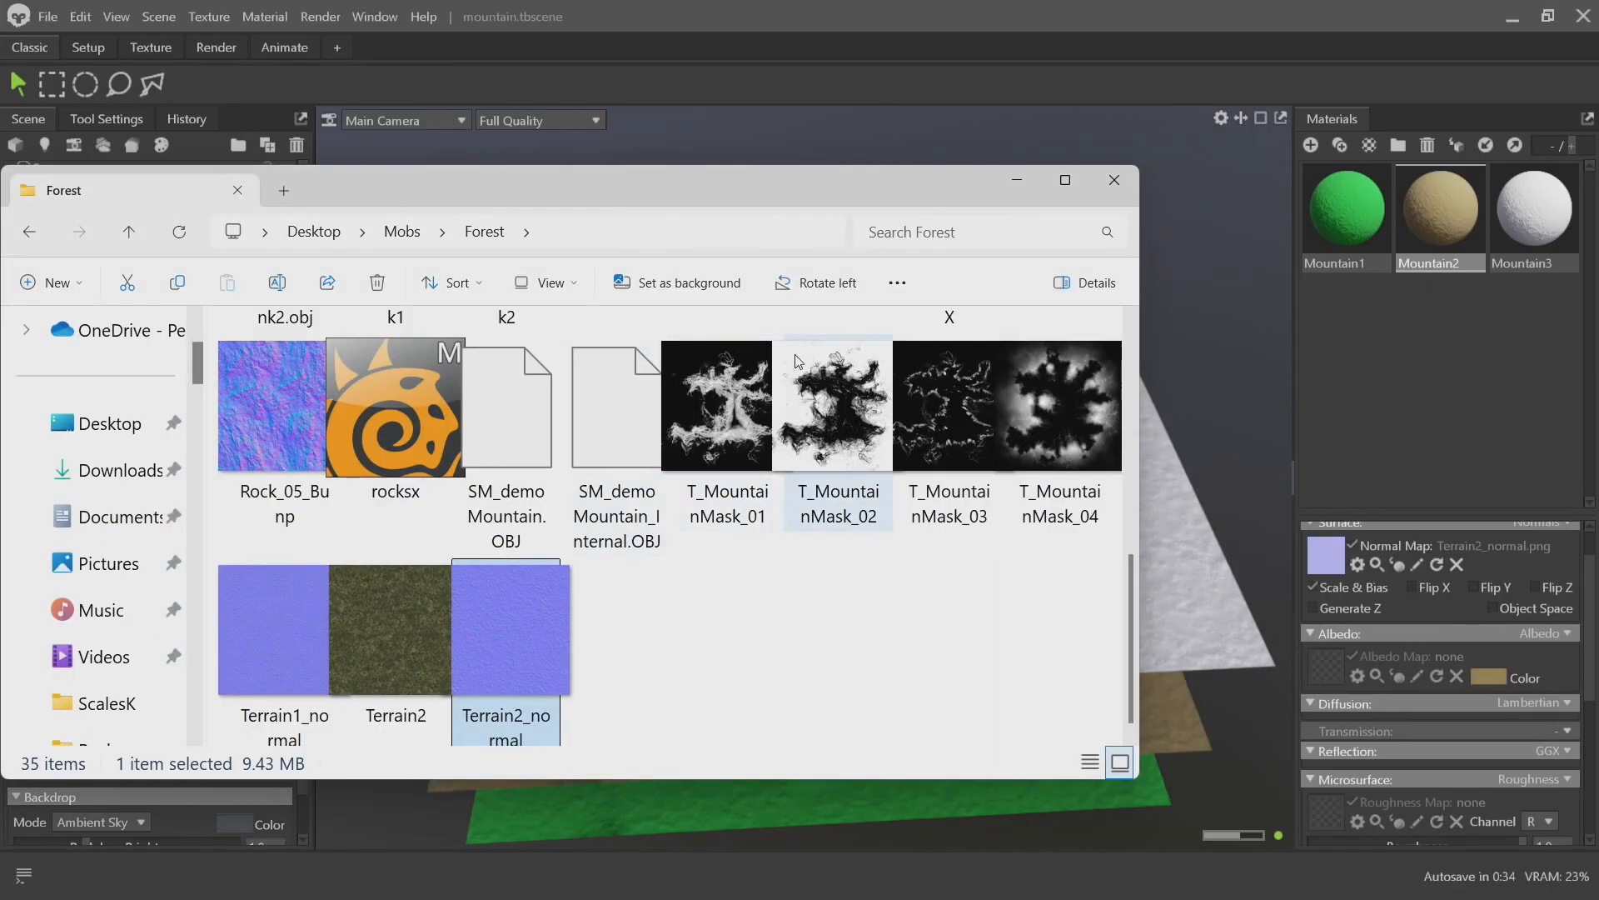
pyautogui.moveTo(793, 197); pyautogui.dragTo(683, 188)
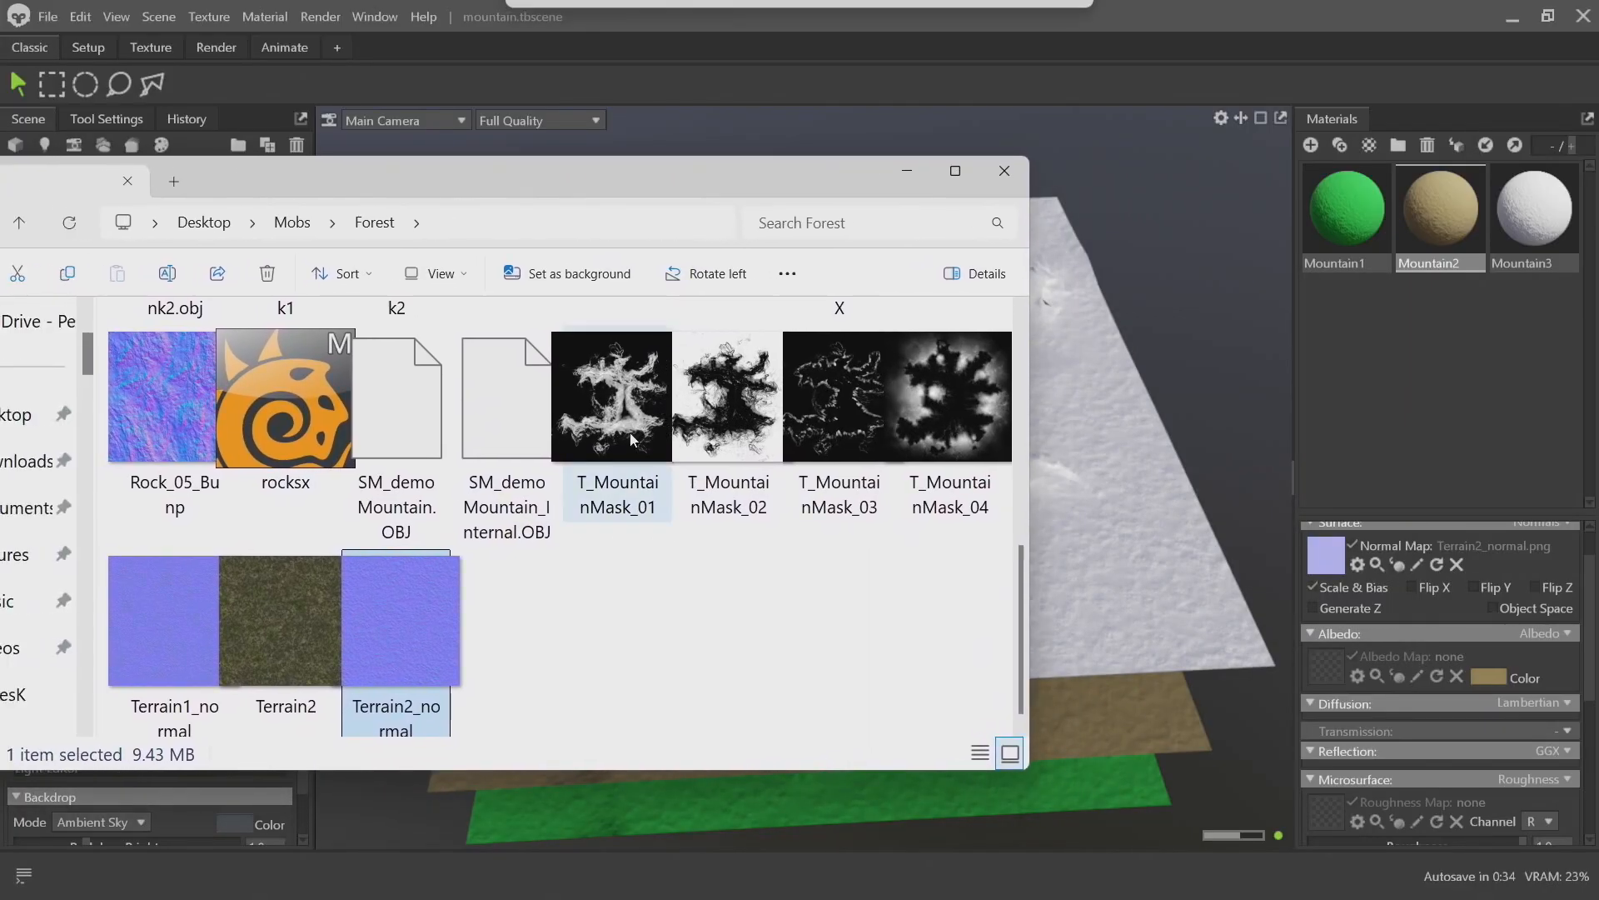
pyautogui.scroll(-1, 436, 633)
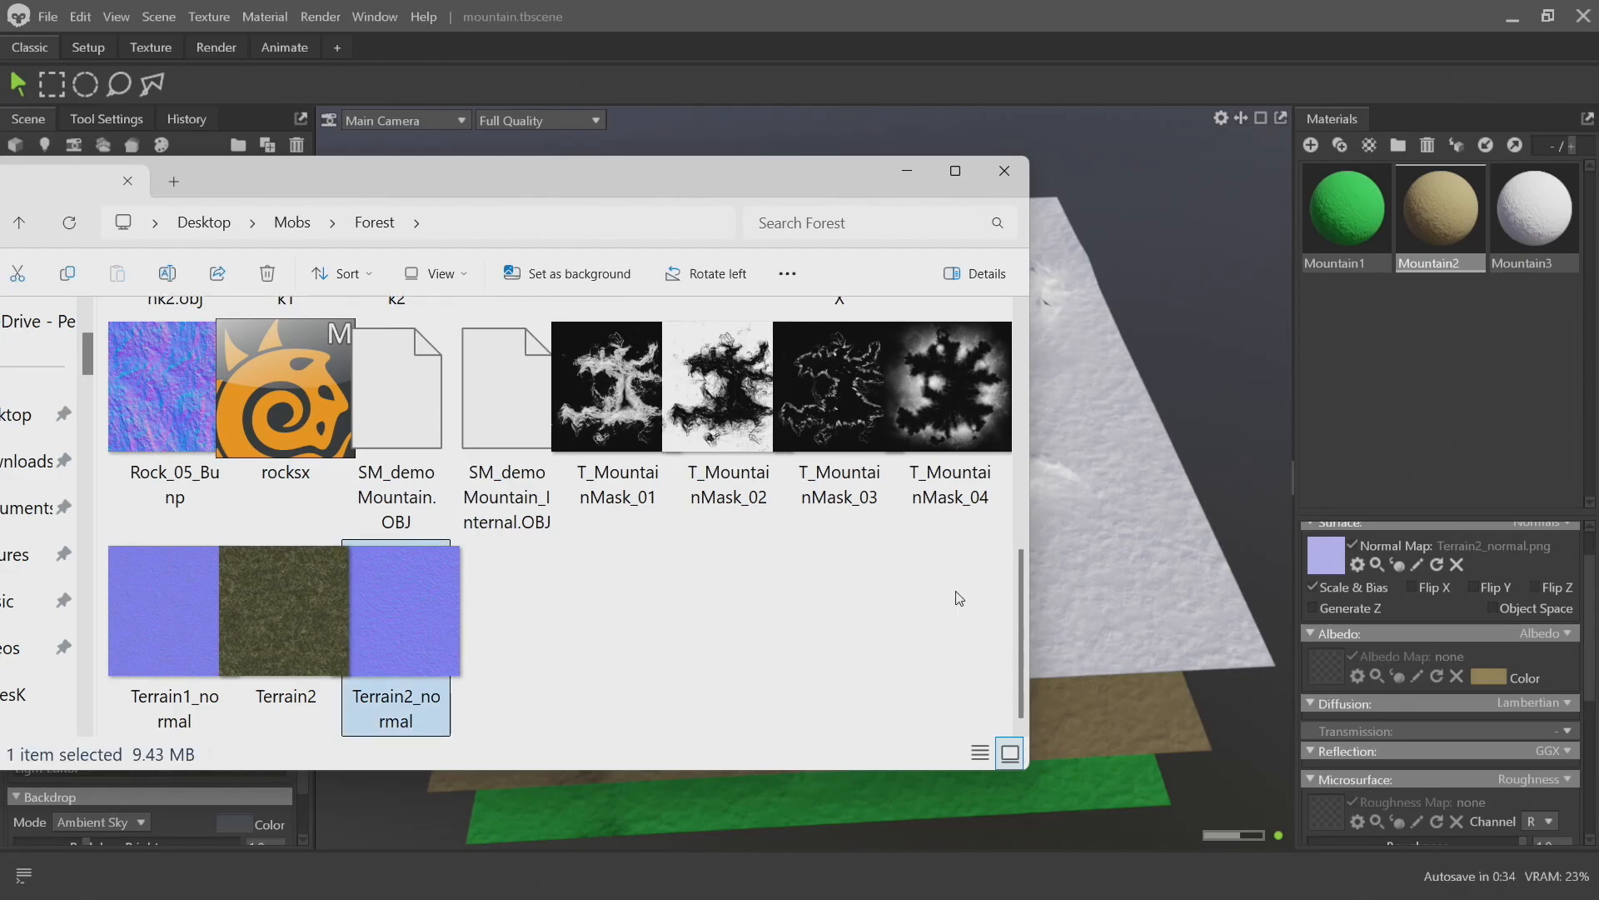
pyautogui.click(925, 416)
pyautogui.click(833, 391)
pyautogui.click(718, 395)
pyautogui.click(623, 389)
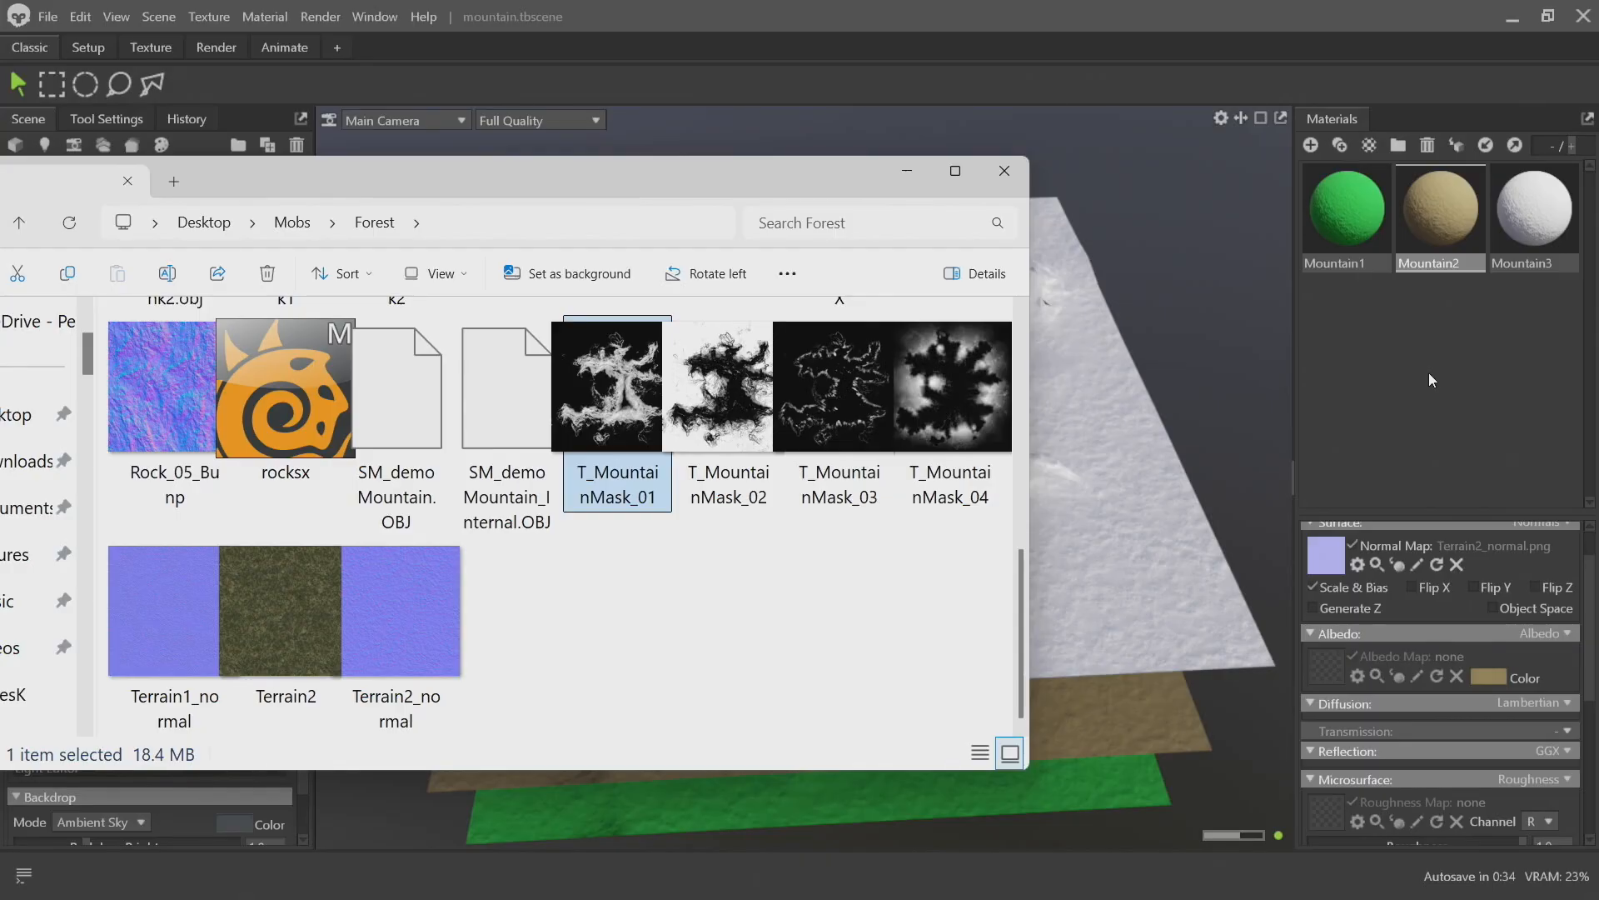
# Give the white Mountain3 material Cutout transparency, turning on Use Albedo Alpha and its T_MountainMask_01 alpha map
pyautogui.click(1362, 226)
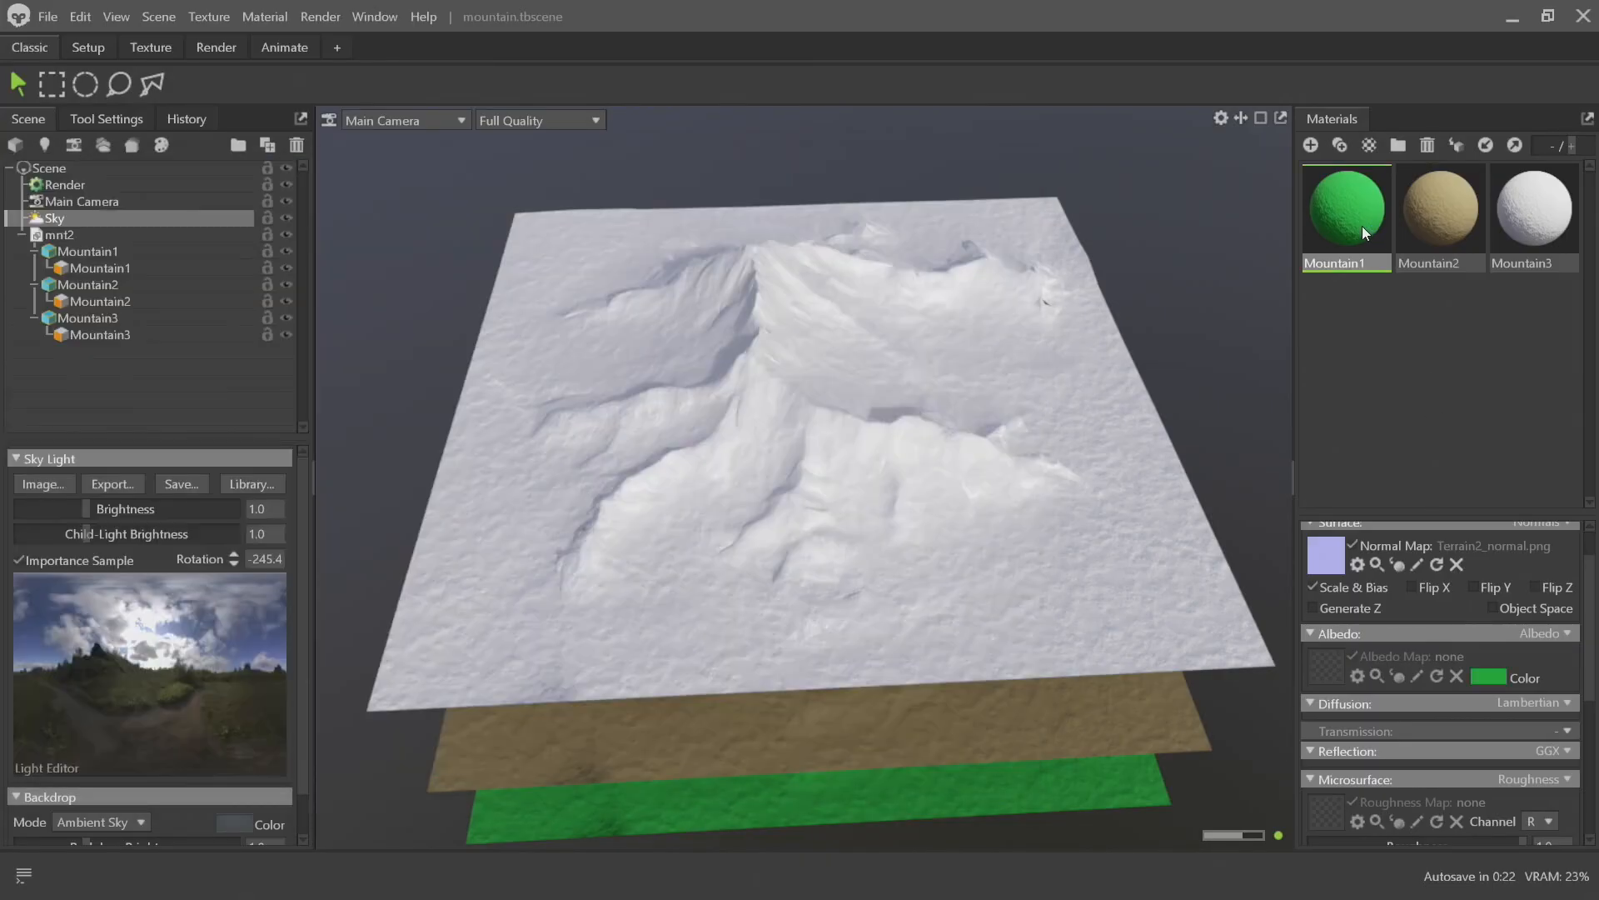
pyautogui.scroll(-5, 1411, 682)
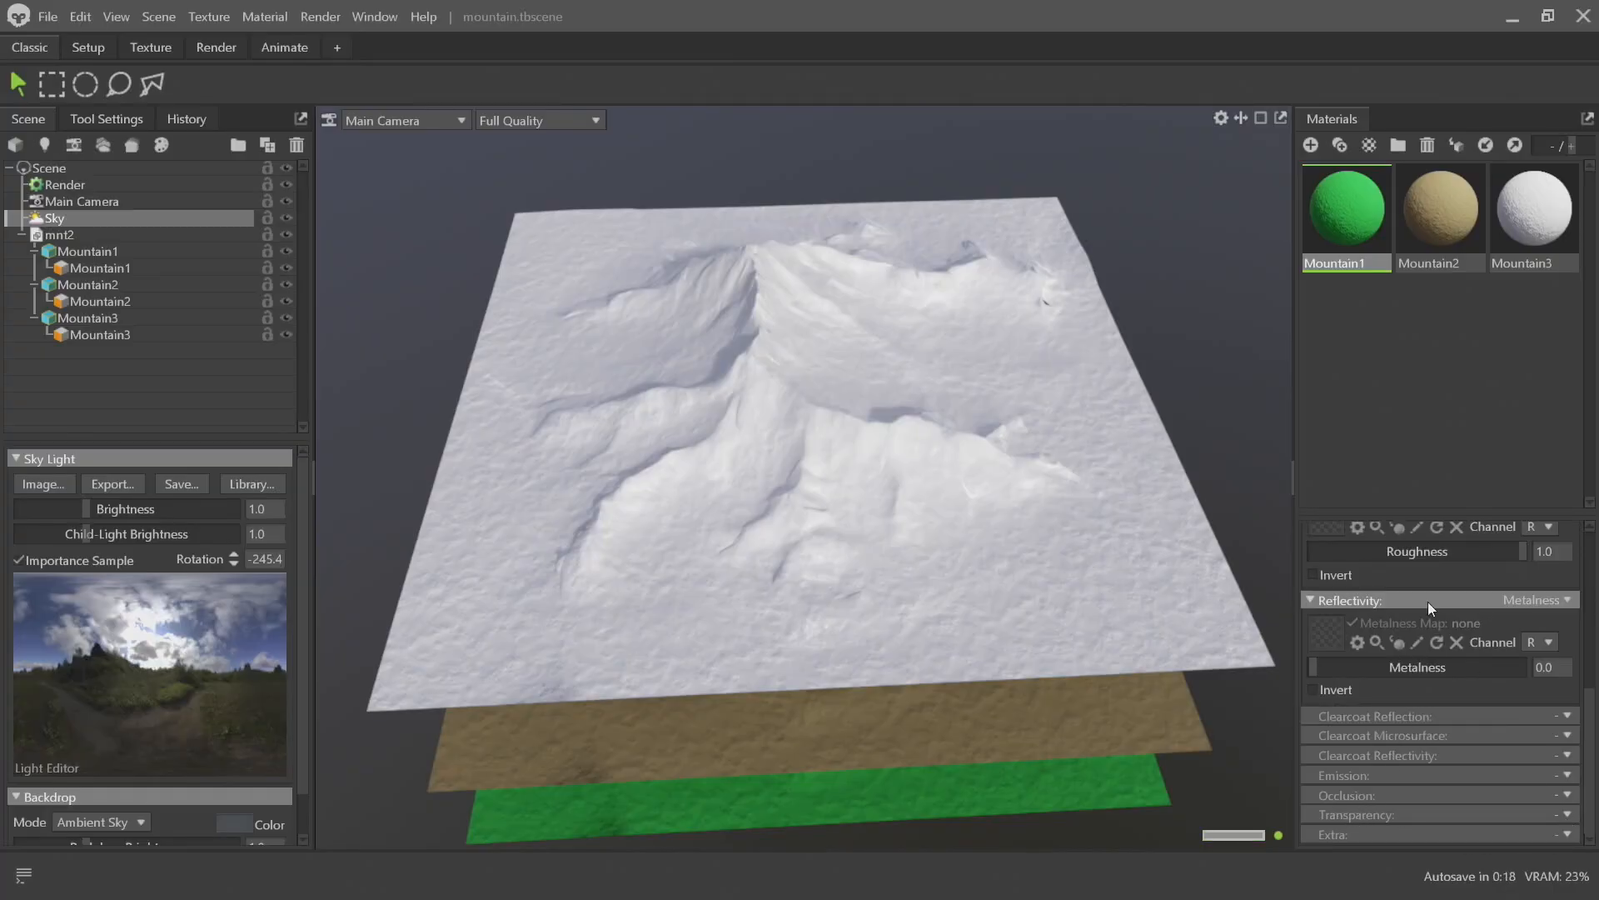
pyautogui.click(913, 461)
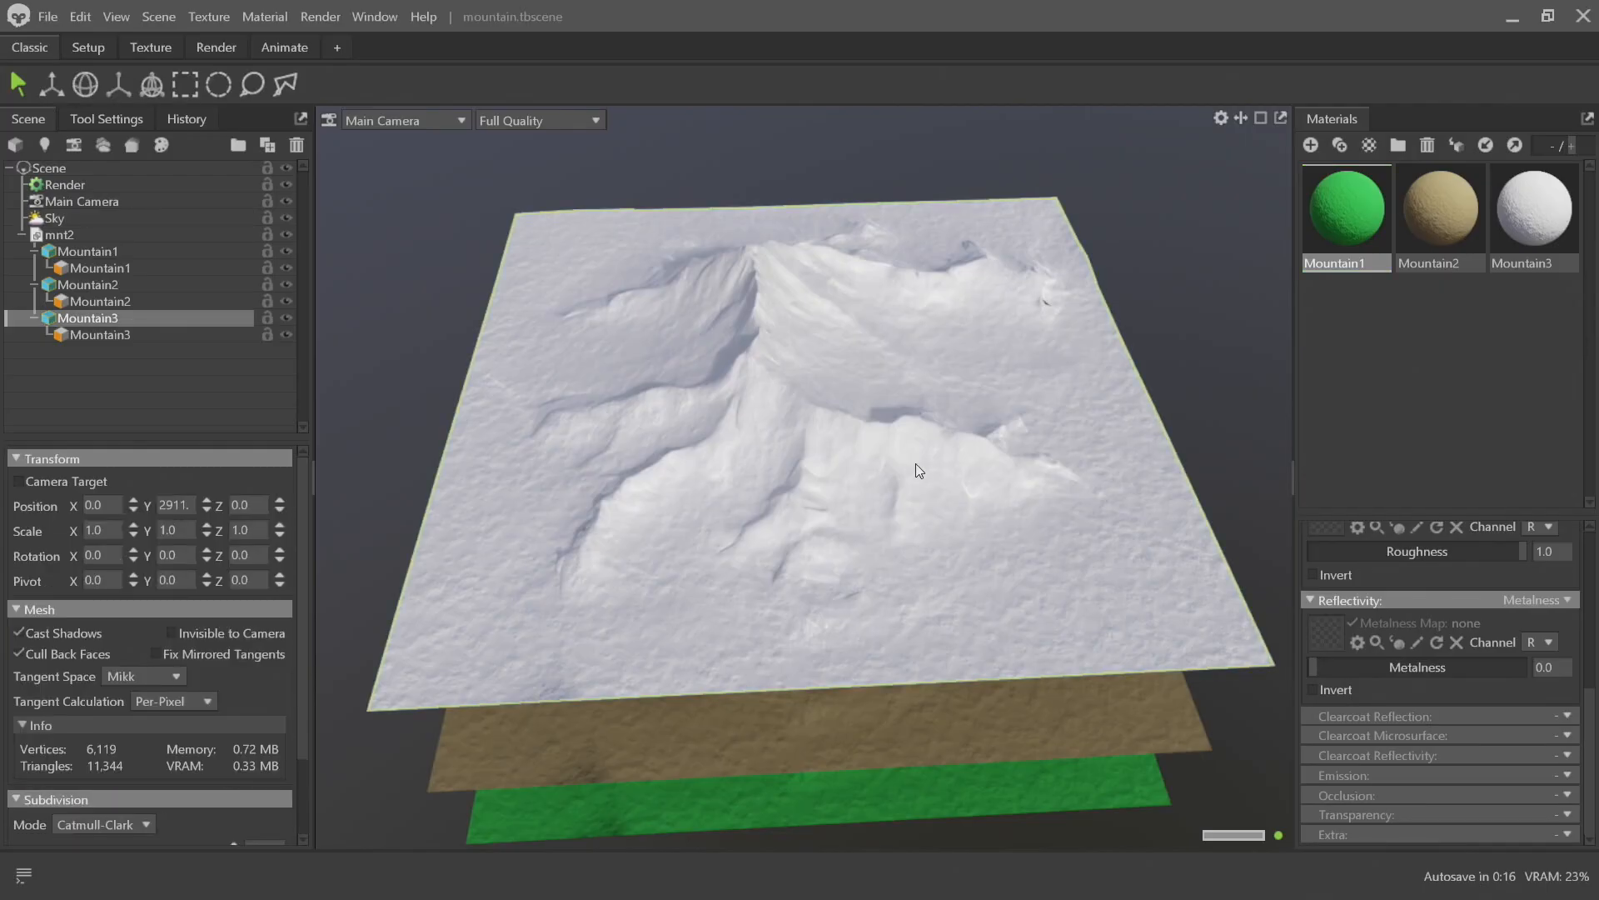
pyautogui.moveTo(1187, 363); pyautogui.dragTo(1016, 338)
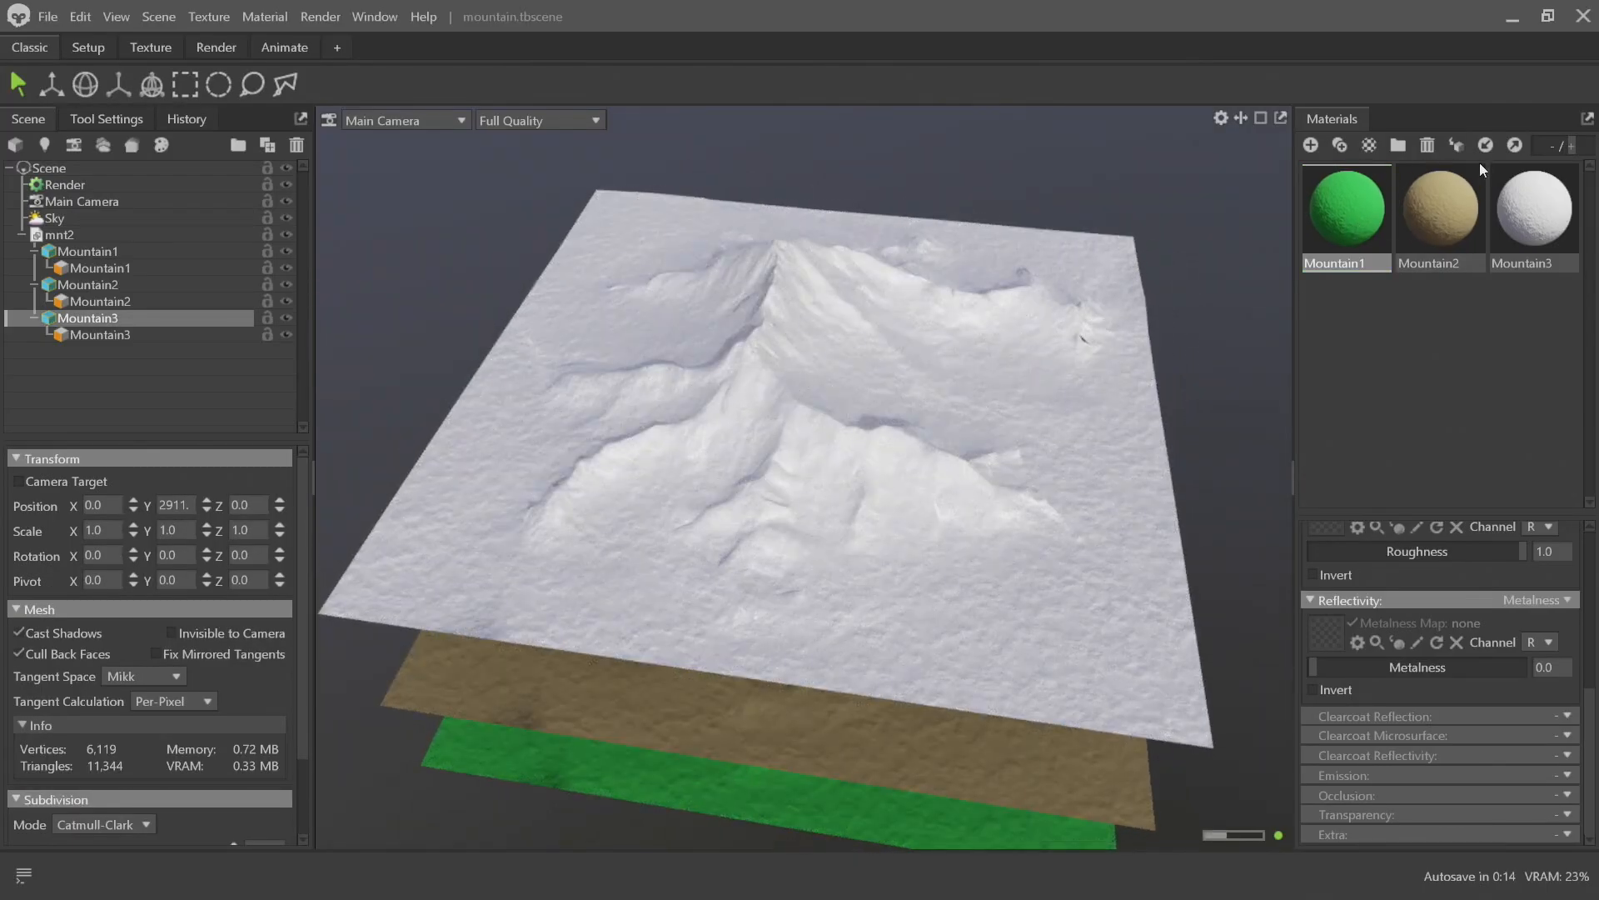
pyautogui.click(1523, 210)
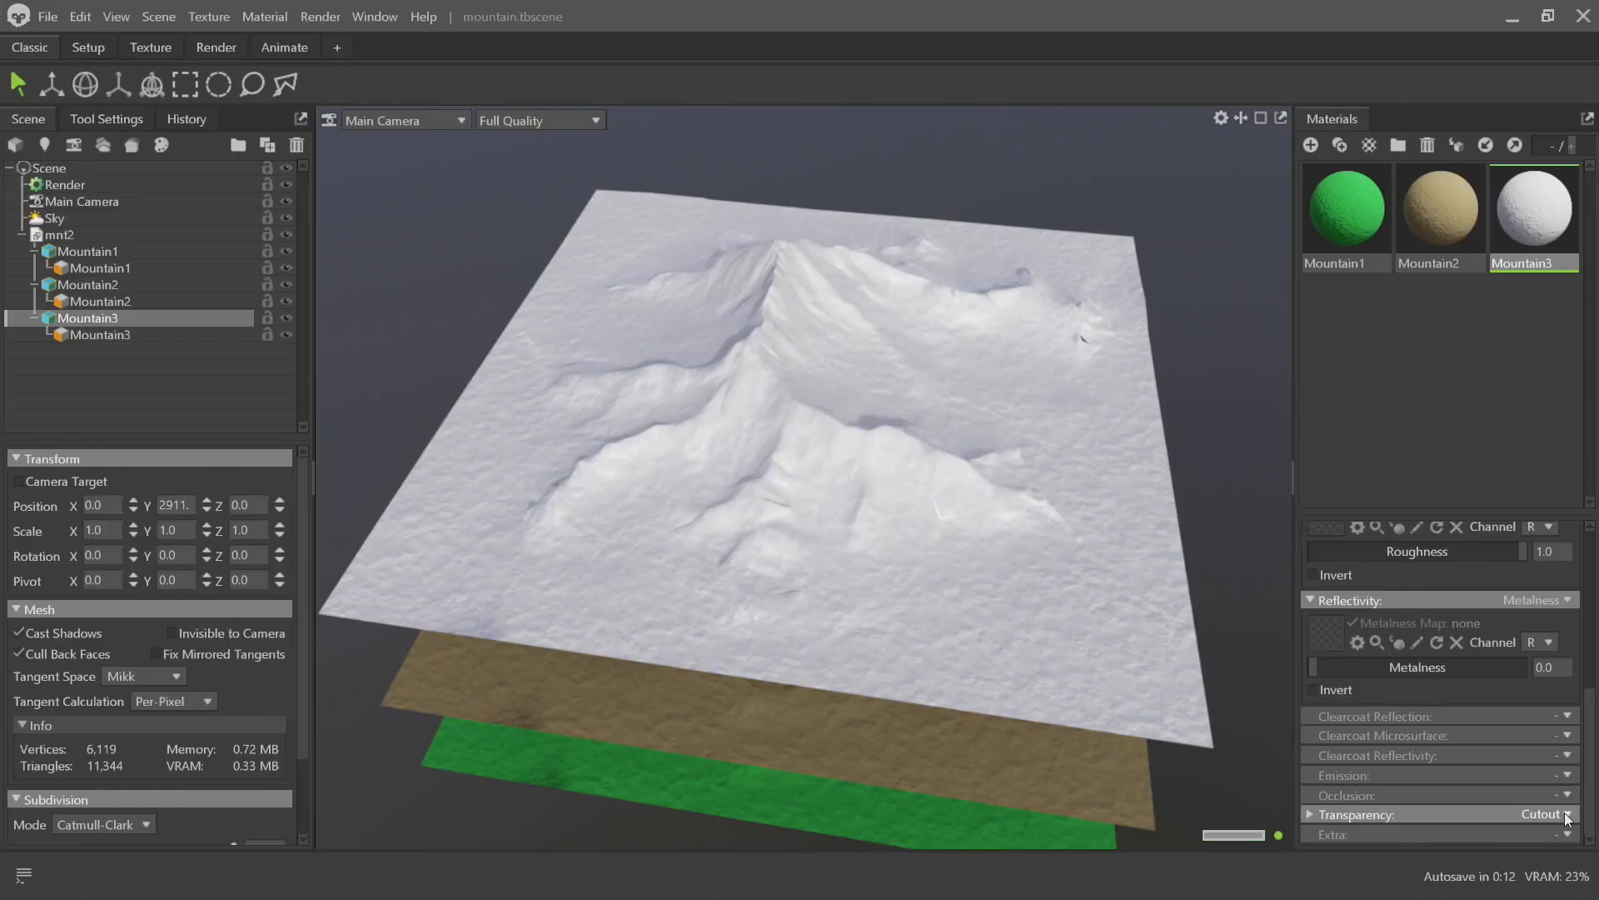
pyautogui.click(1307, 814)
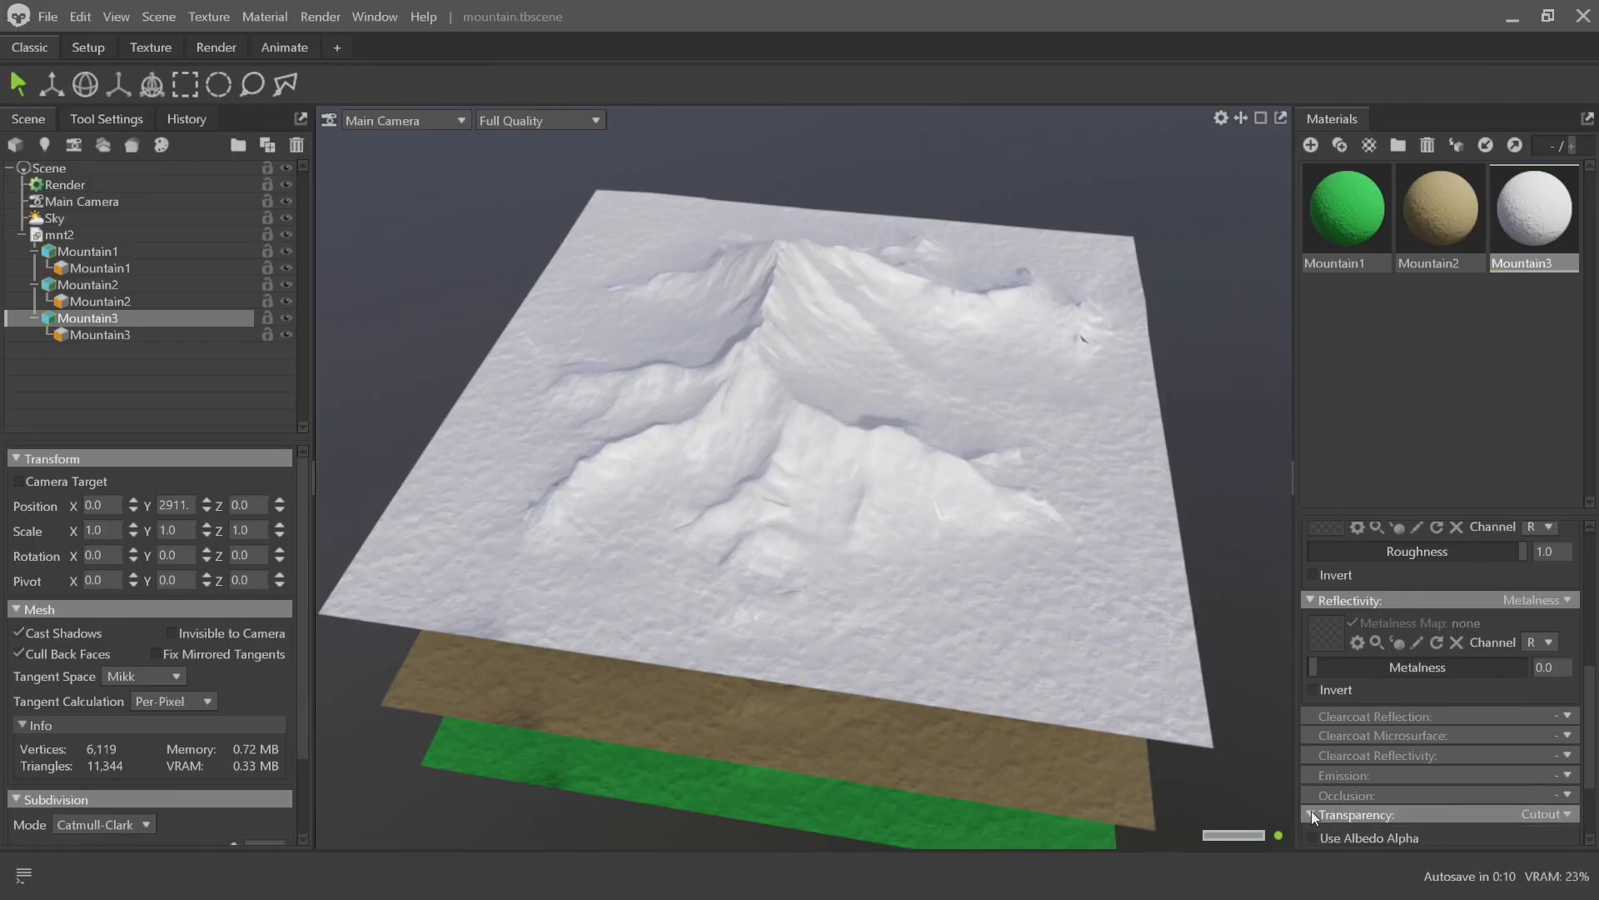
pyautogui.scroll(-2, 1341, 783)
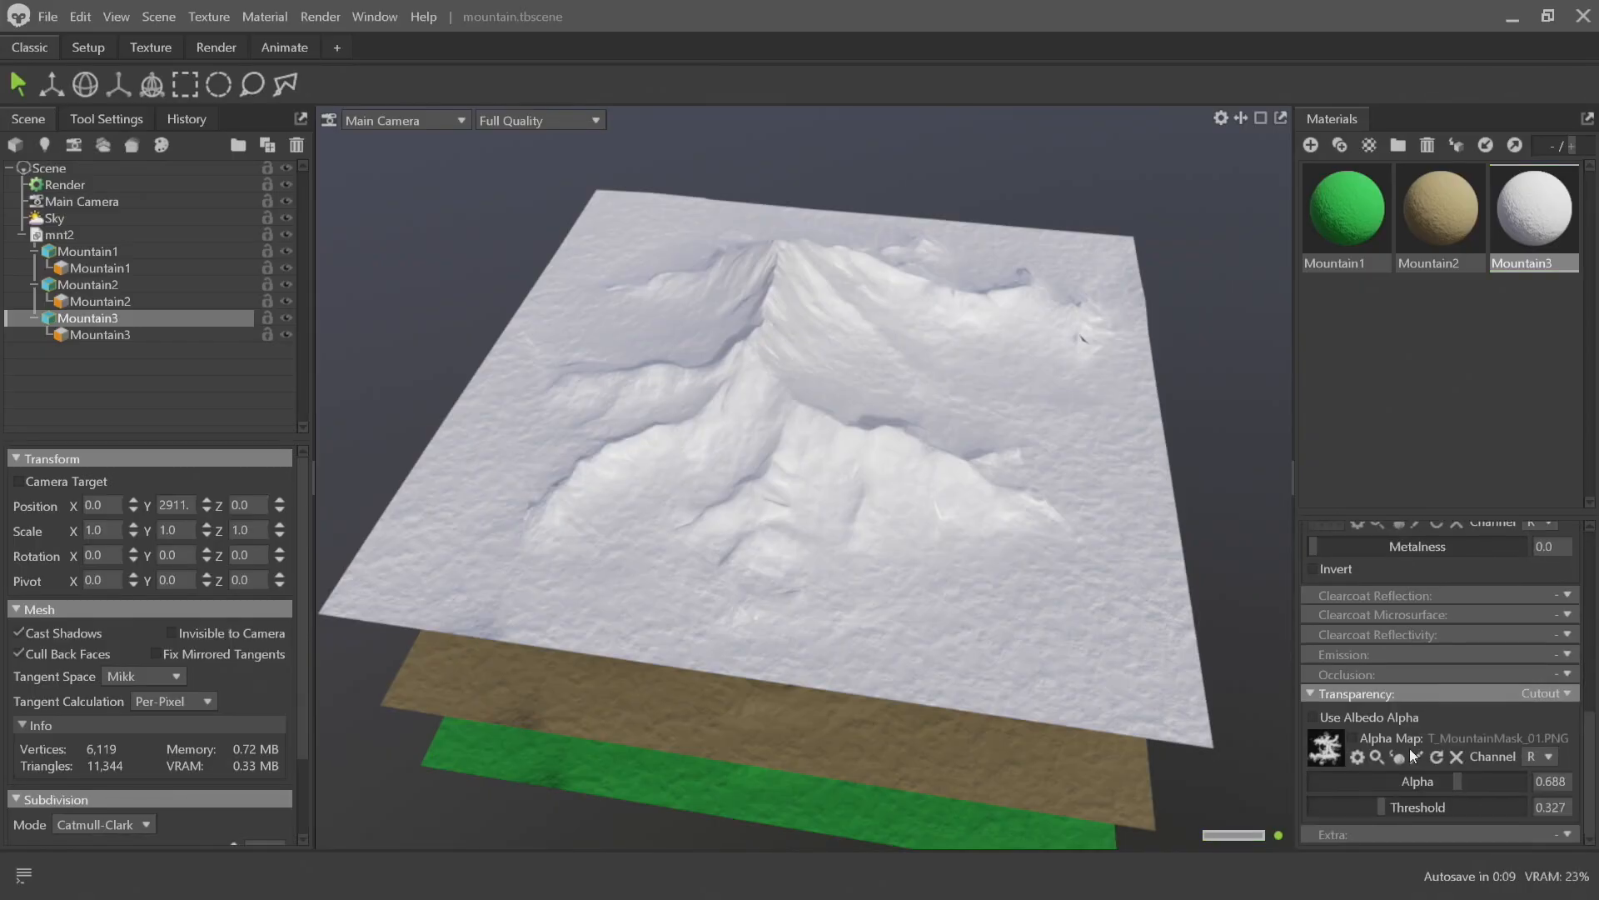
pyautogui.click(1316, 716)
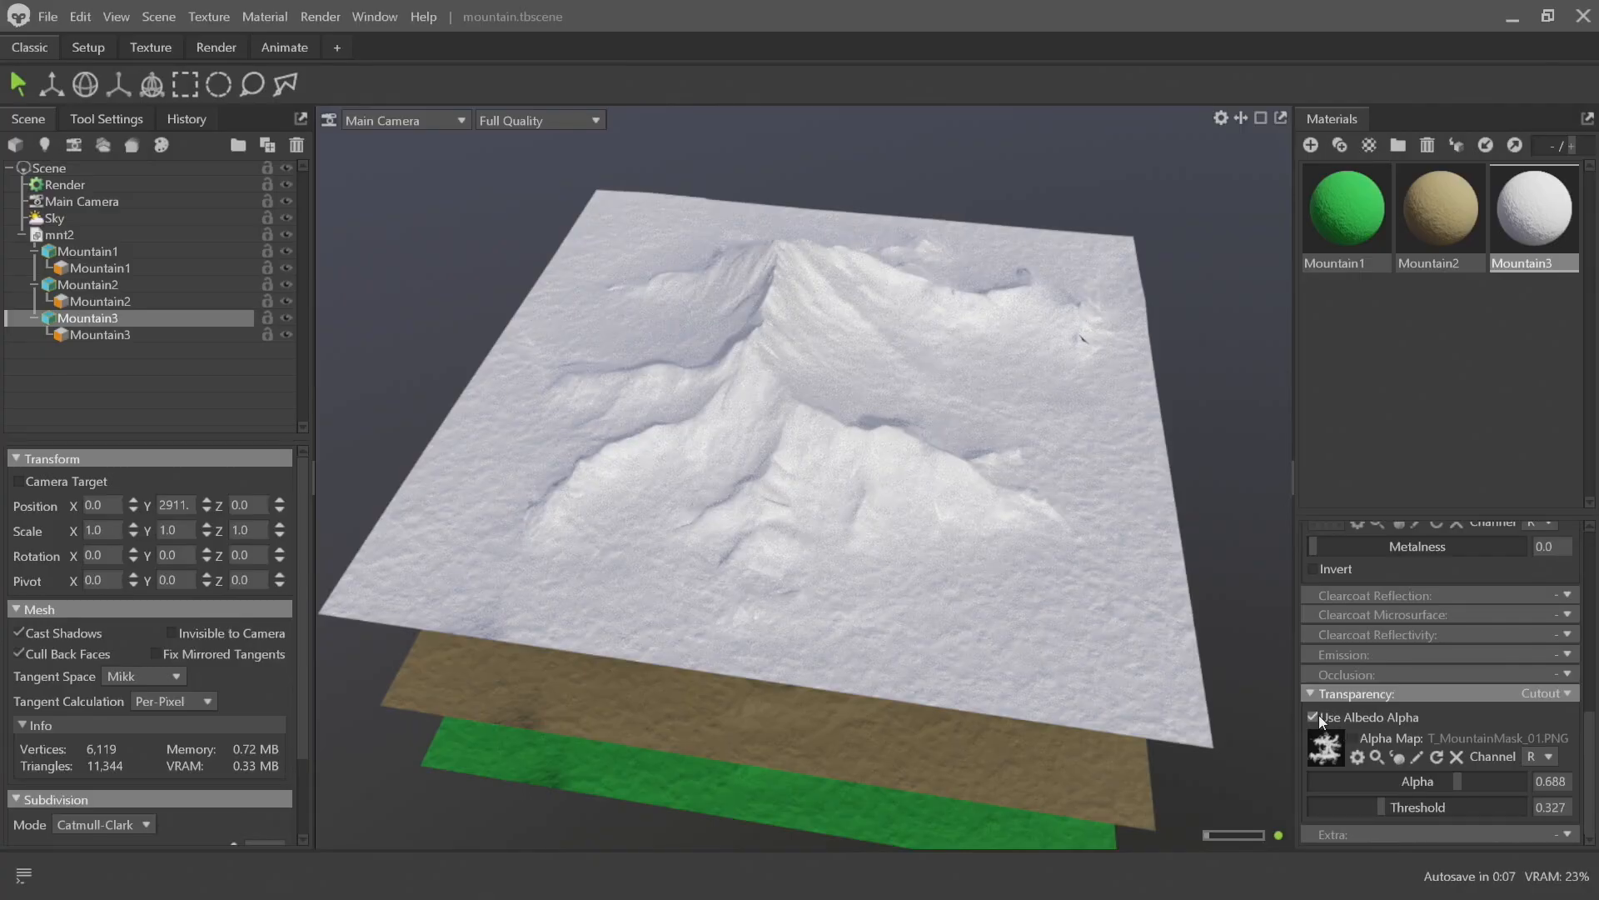
pyautogui.click(1375, 739)
# Adjust the Mountain3 cutout to an alpha of about 0.614 and a threshold of about 0.262
pyautogui.moveTo(608, 392); pyautogui.dragTo(864, 323)
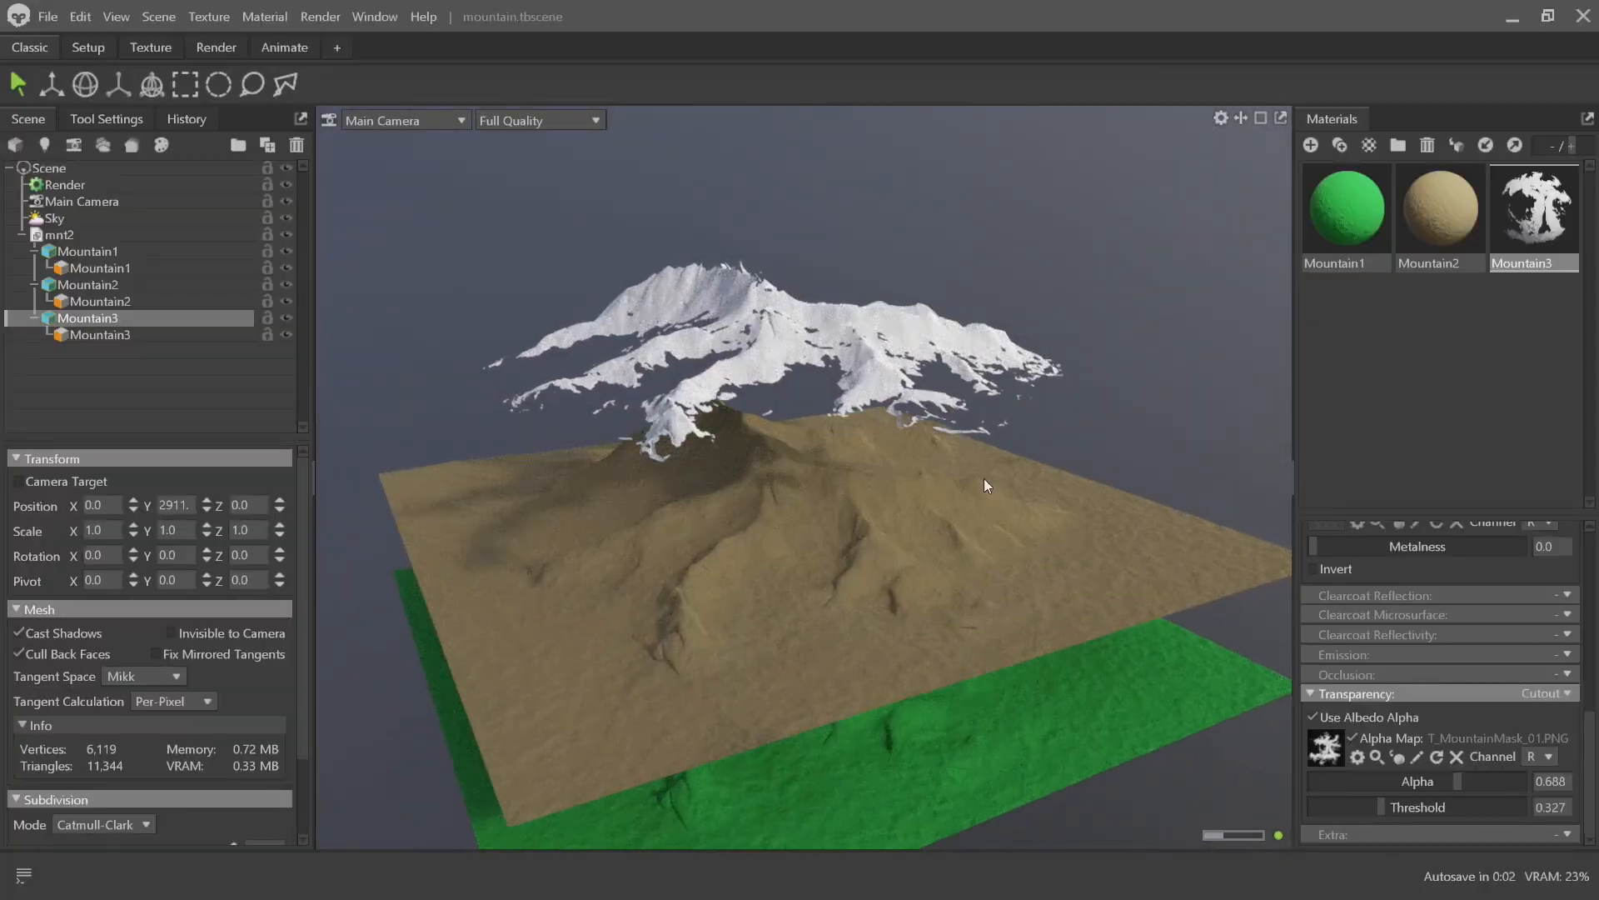
pyautogui.moveTo(983, 478); pyautogui.dragTo(887, 481)
pyautogui.scroll(5, 942, 648)
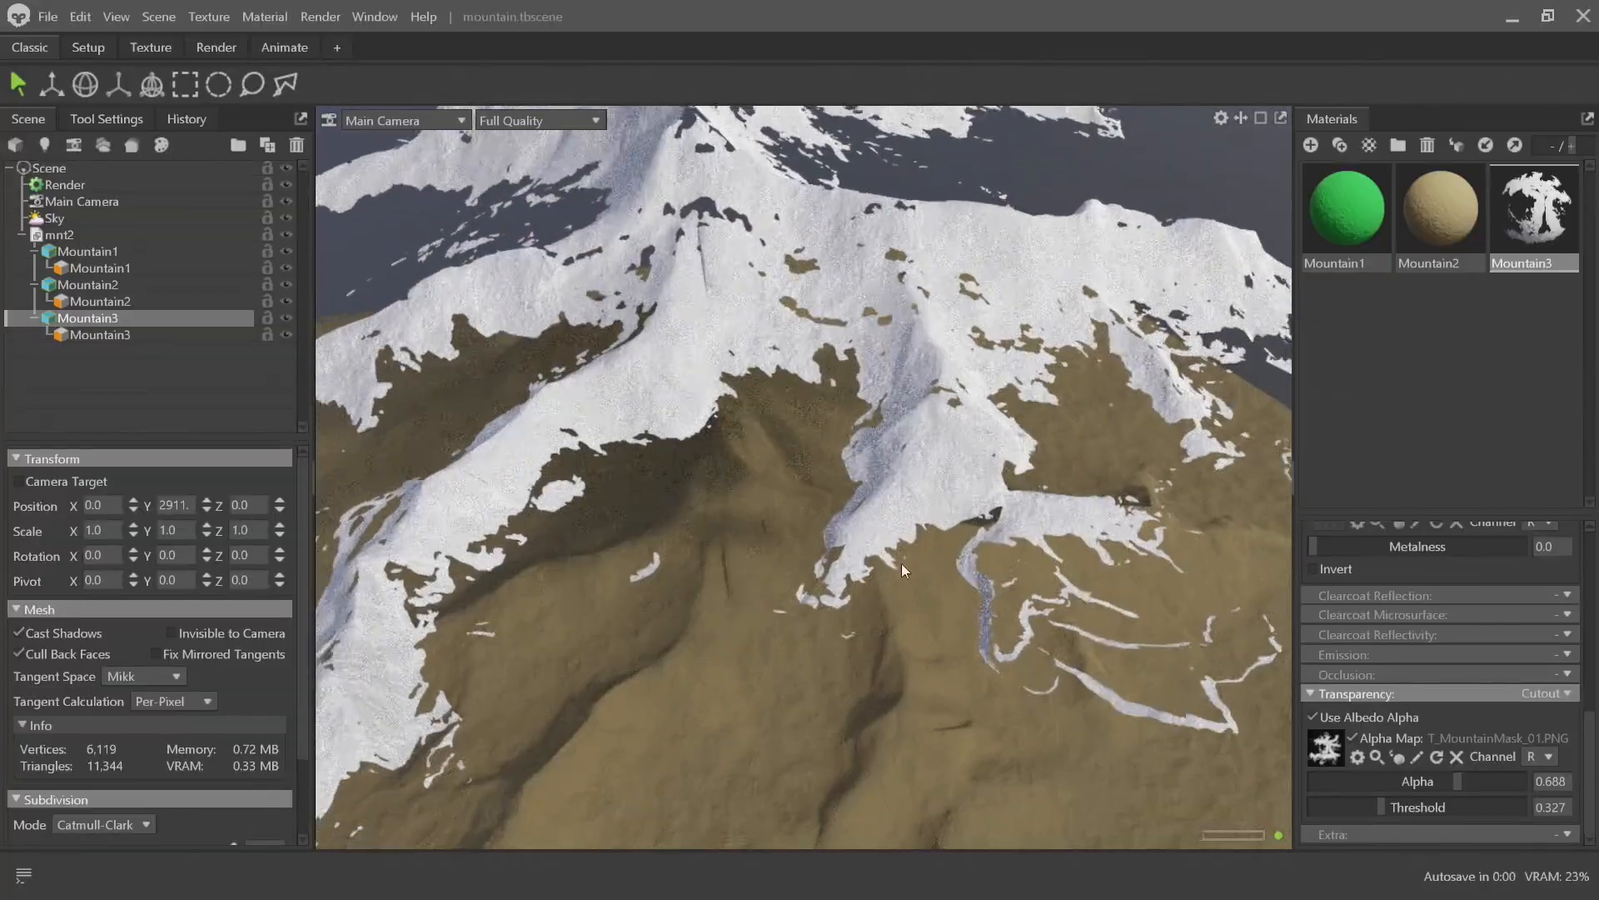
pyautogui.scroll(-4, 823, 485)
pyautogui.scroll(4, 732, 498)
pyautogui.moveTo(731, 498); pyautogui.dragTo(898, 505)
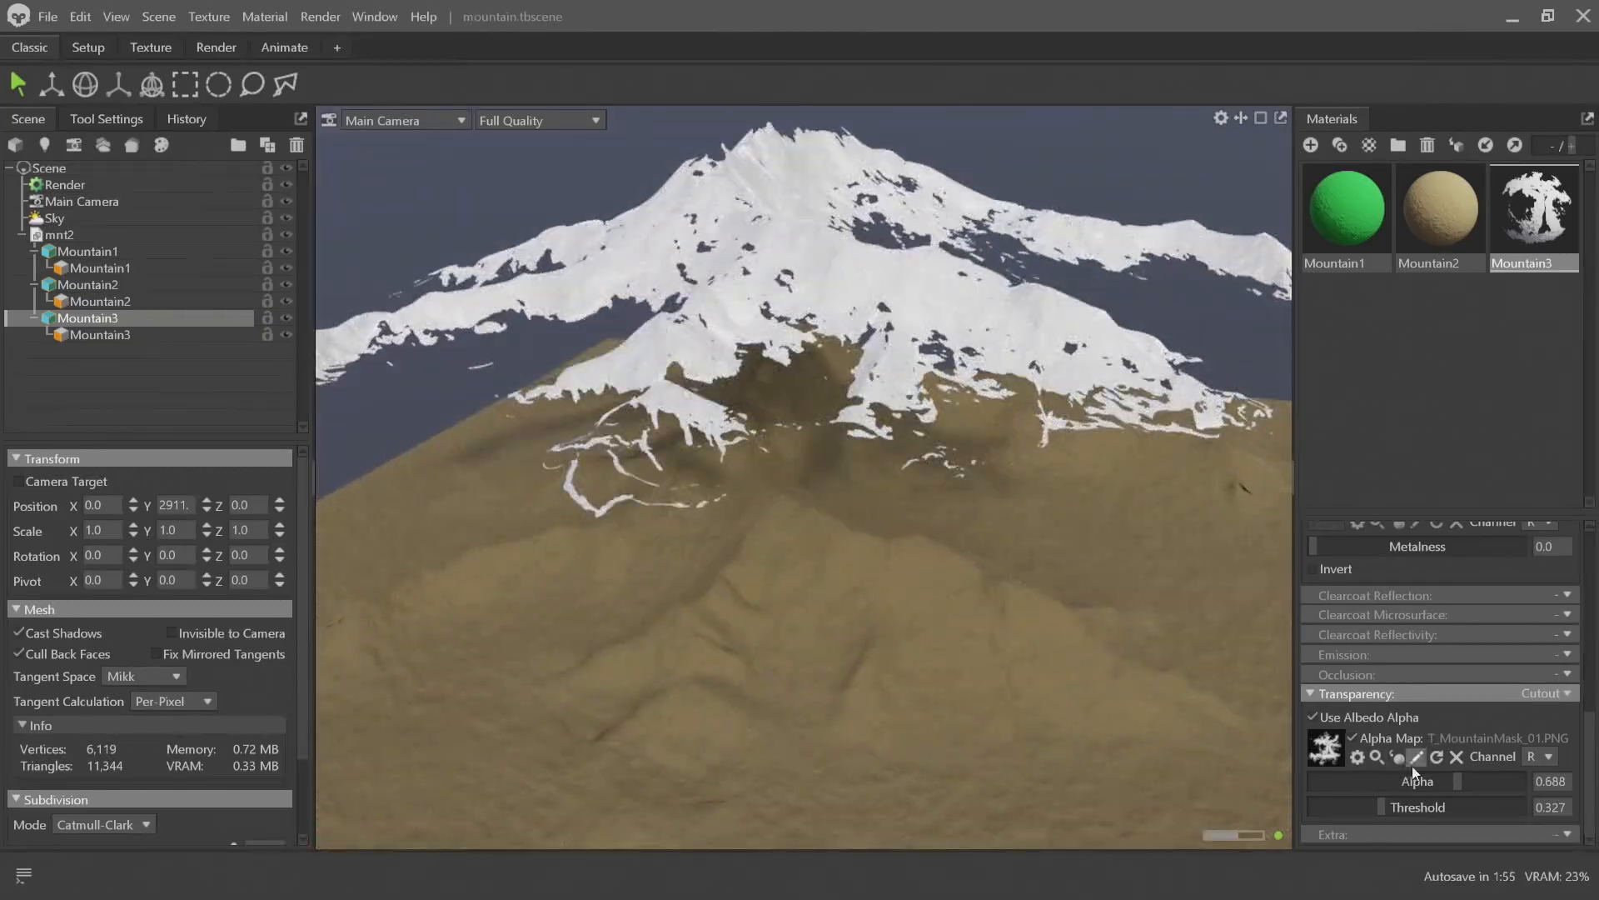
pyautogui.moveTo(1436, 782)
pyautogui.mouseDown()
pyautogui.moveTo(1358, 781)
pyautogui.moveTo(1450, 781)
pyautogui.mouseUp()
pyautogui.moveTo(837, 461); pyautogui.dragTo(1179, 706)
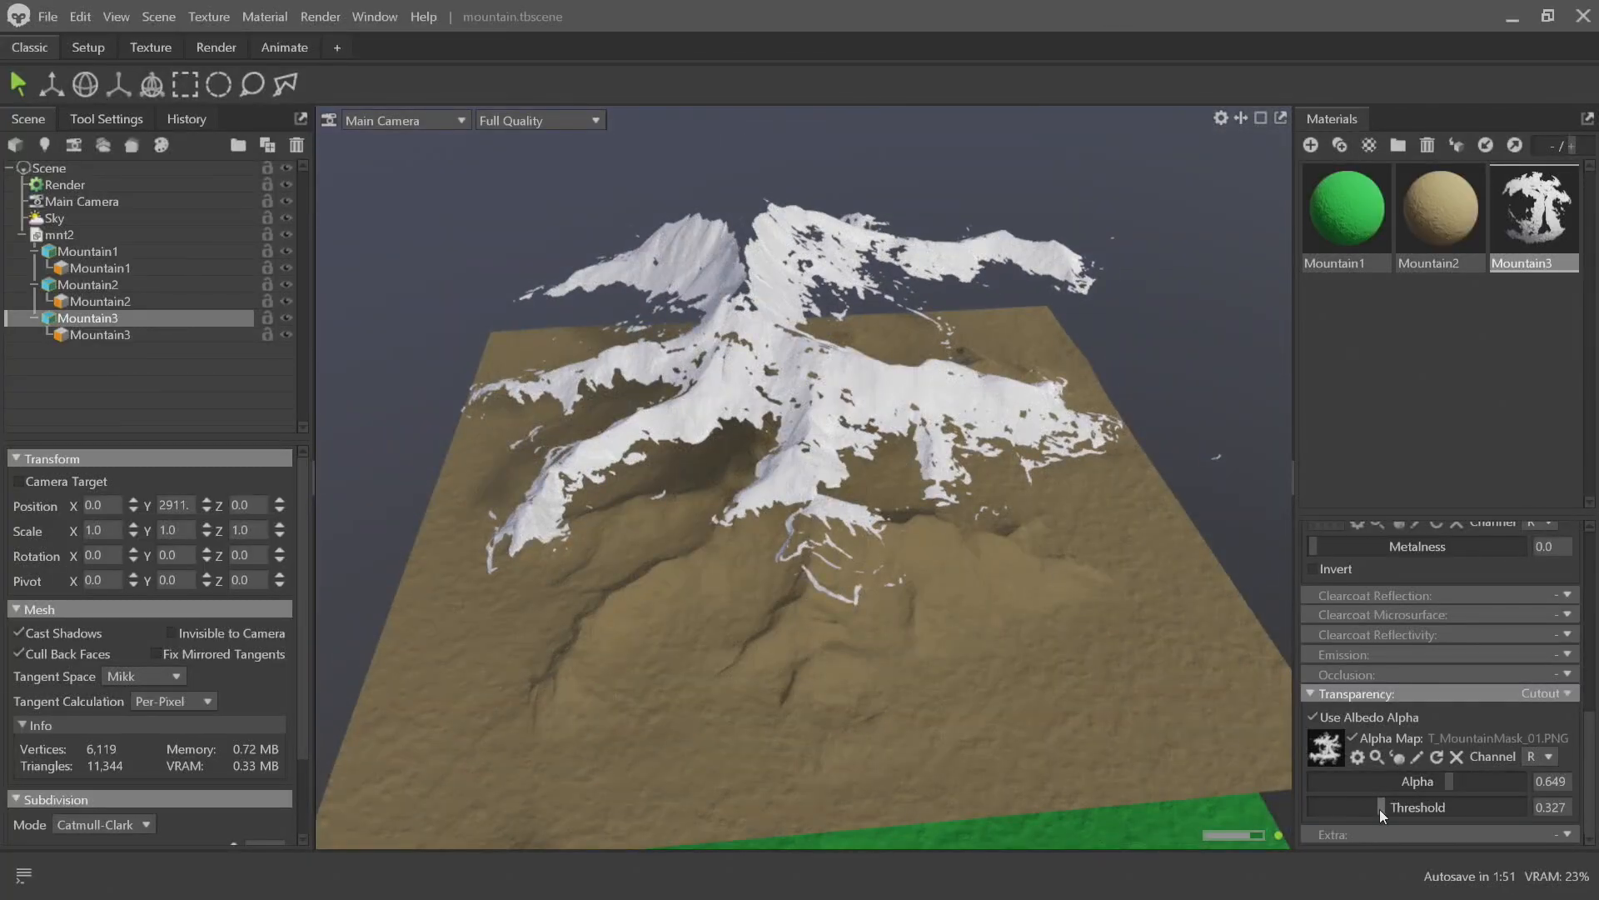
pyautogui.moveTo(1379, 808); pyautogui.dragTo(1442, 778)
pyautogui.moveTo(757, 368)
pyautogui.mouseDown()
pyautogui.moveTo(781, 521)
pyautogui.moveTo(768, 353)
pyautogui.mouseUp()
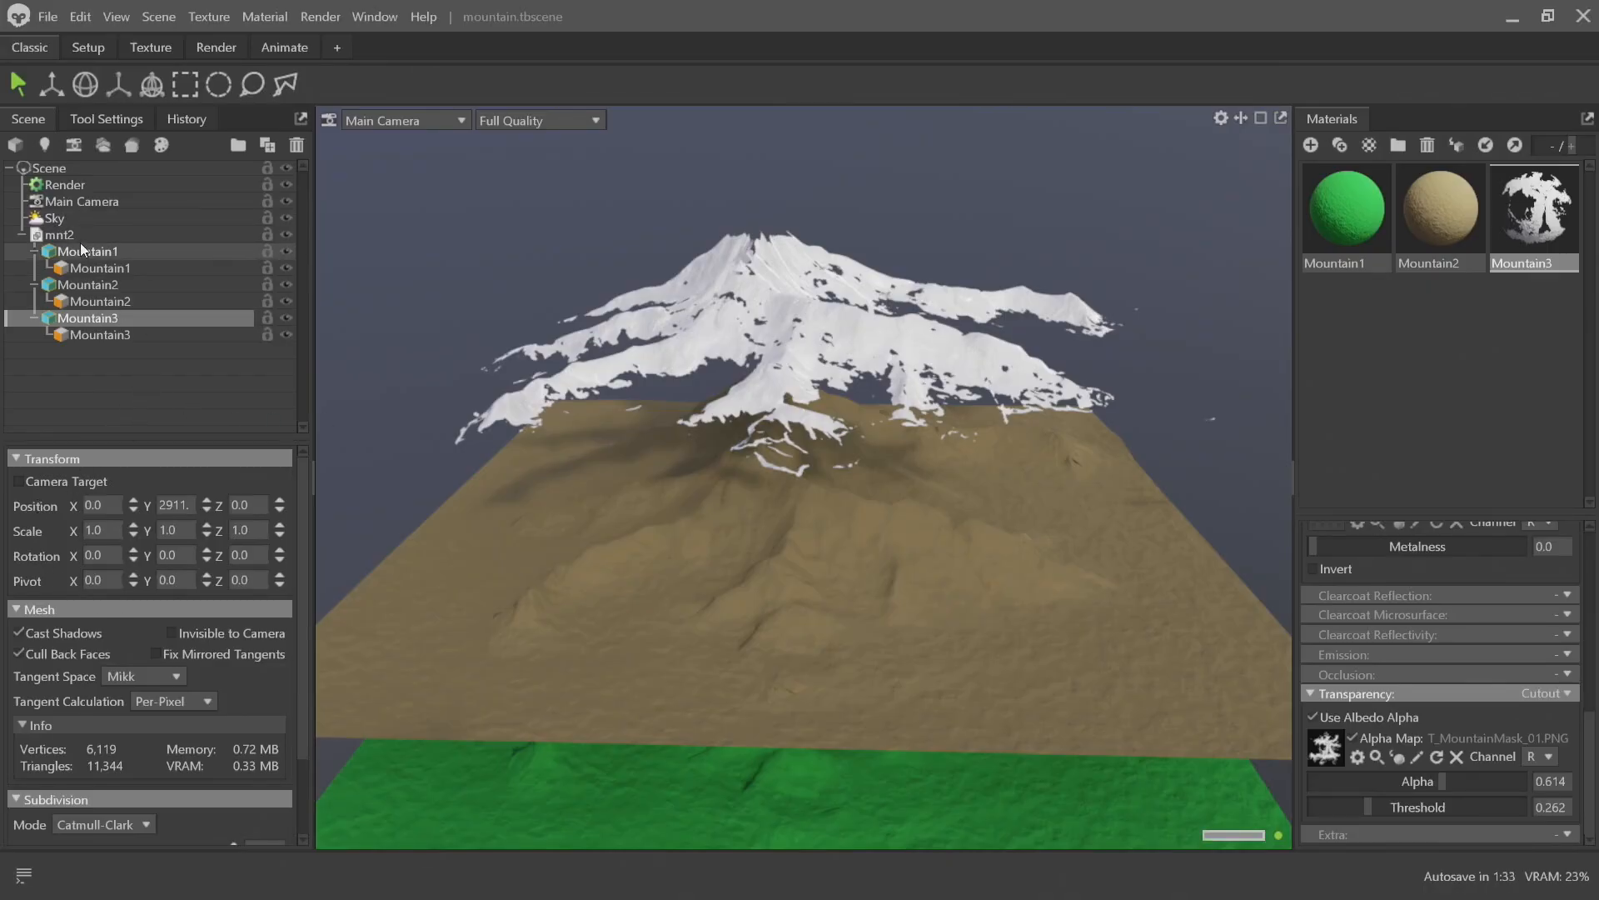
# Select the brown Mountain2 mesh and set the Mountain2 material's transparency to Cutout
pyautogui.click(514, 585)
pyautogui.moveTo(867, 553); pyautogui.dragTo(773, 573)
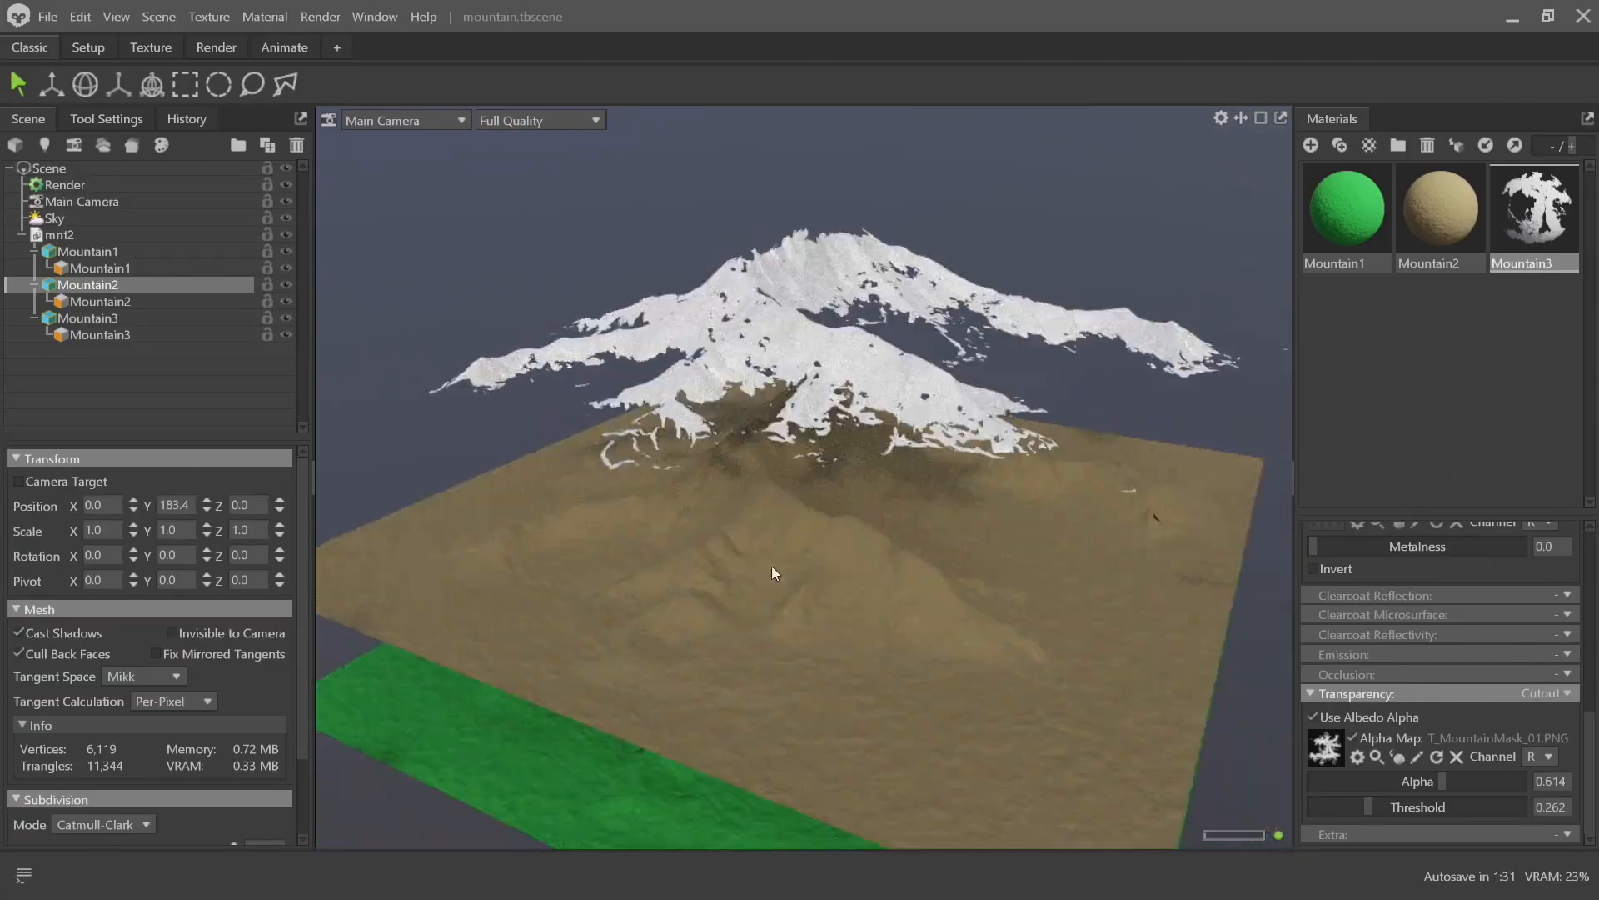
pyautogui.moveTo(1047, 542); pyautogui.dragTo(1344, 741)
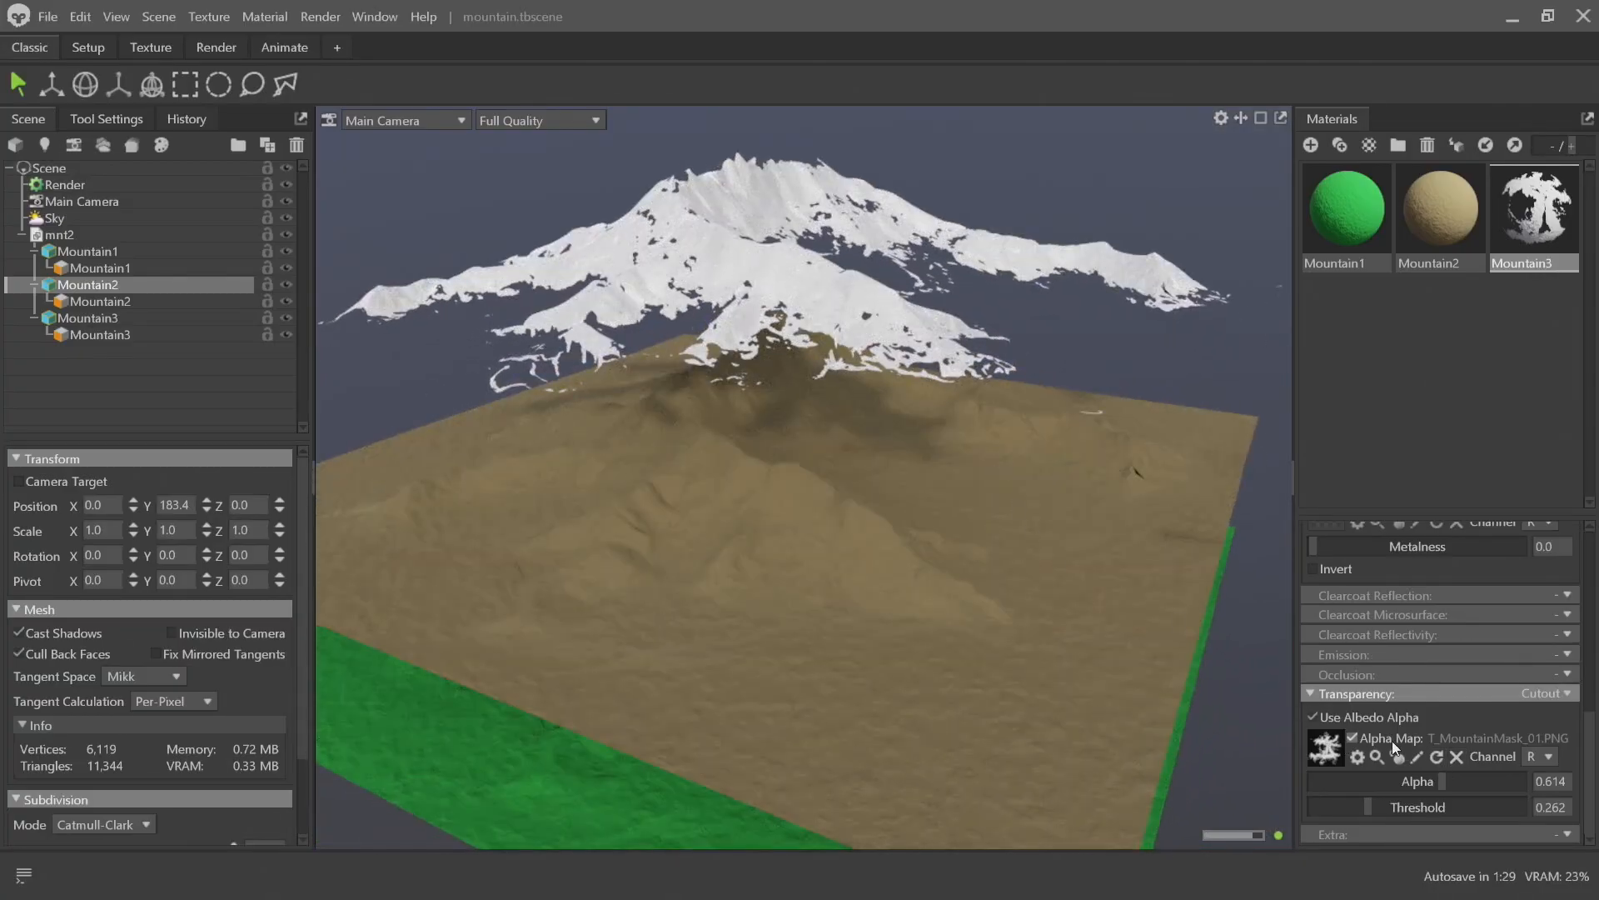
pyautogui.click(1441, 233)
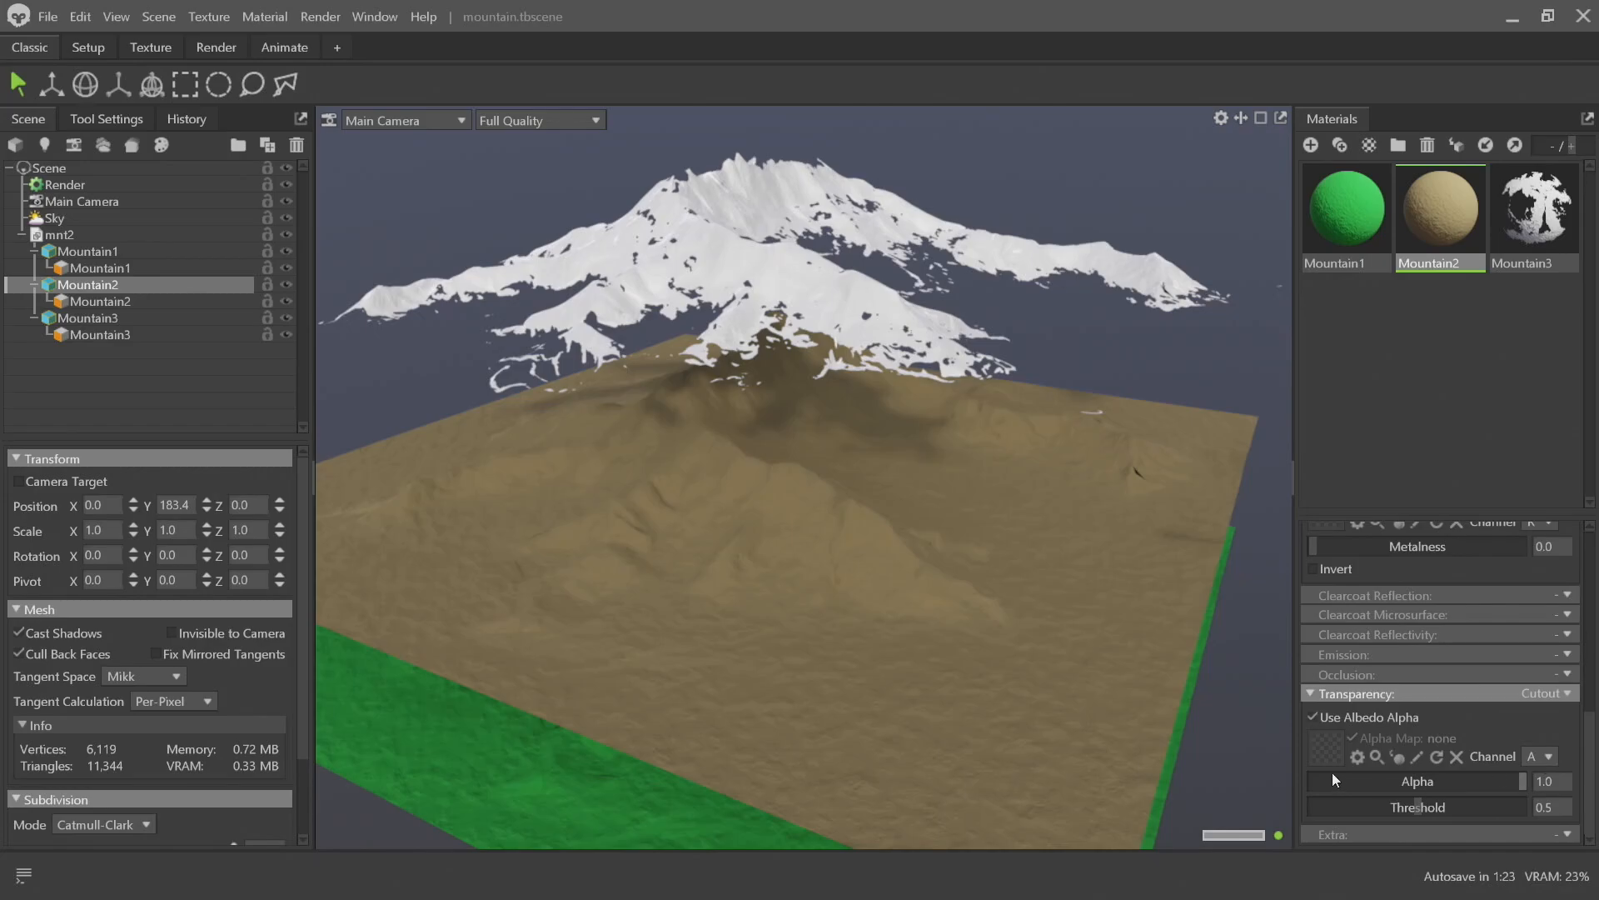
# Try T_MountainMask_02 from the Forest folder in File Explorer as the Mountain2 material's alpha map
pyautogui.hotkey('alt', 'Tab')
pyautogui.click(985, 562)
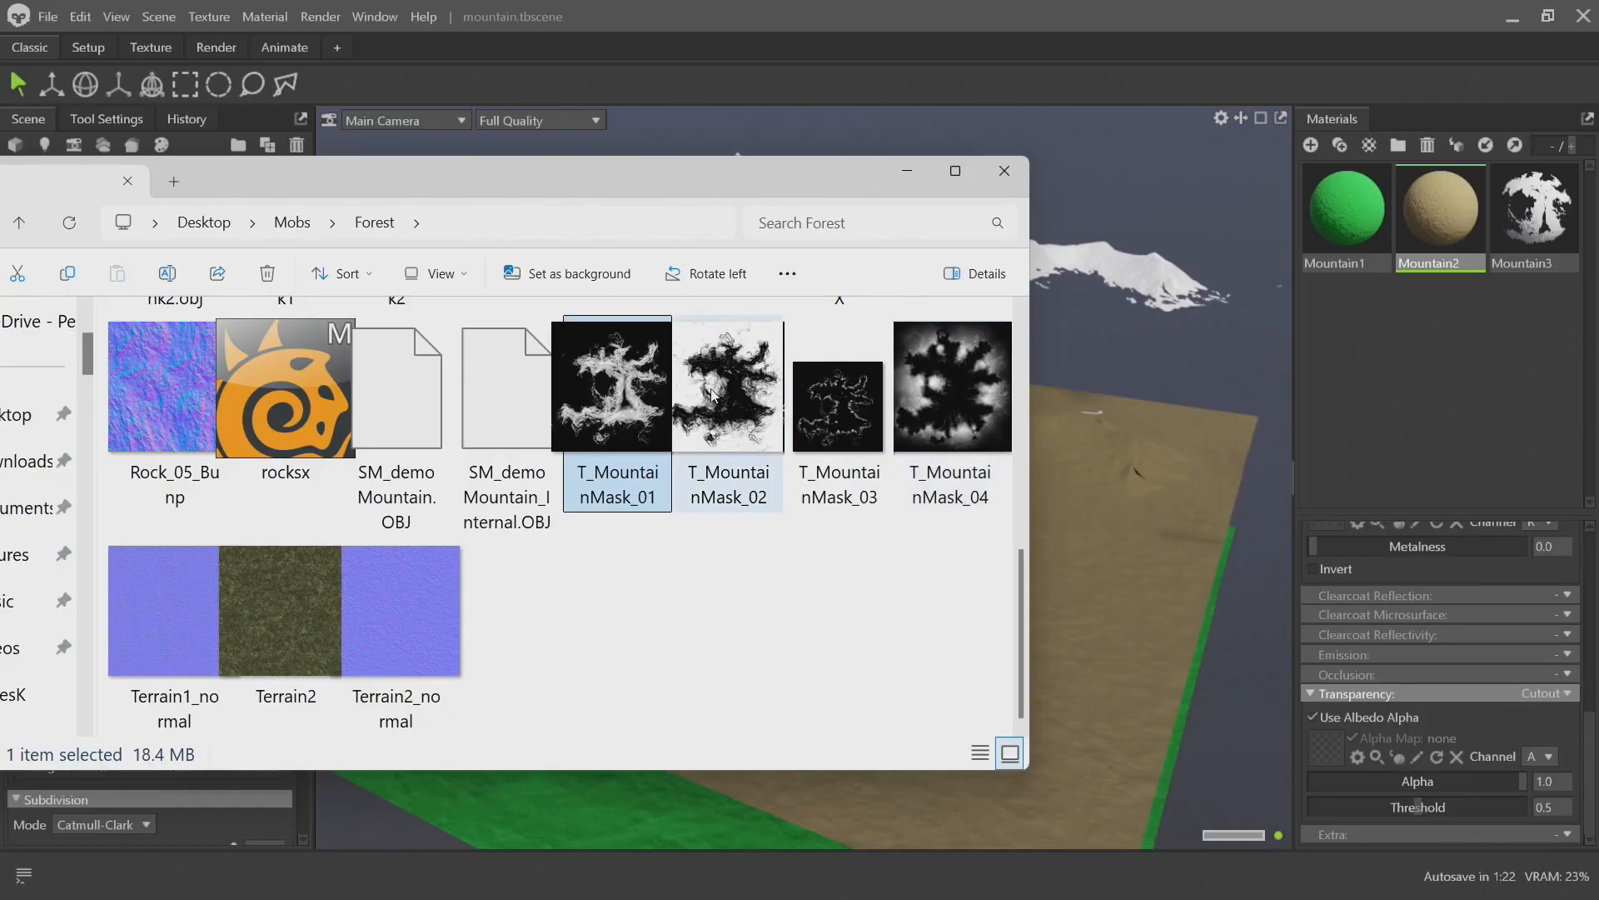
pyautogui.moveTo(702, 398); pyautogui.dragTo(1212, 770)
pyautogui.moveTo(1333, 751); pyautogui.dragTo(1332, 750)
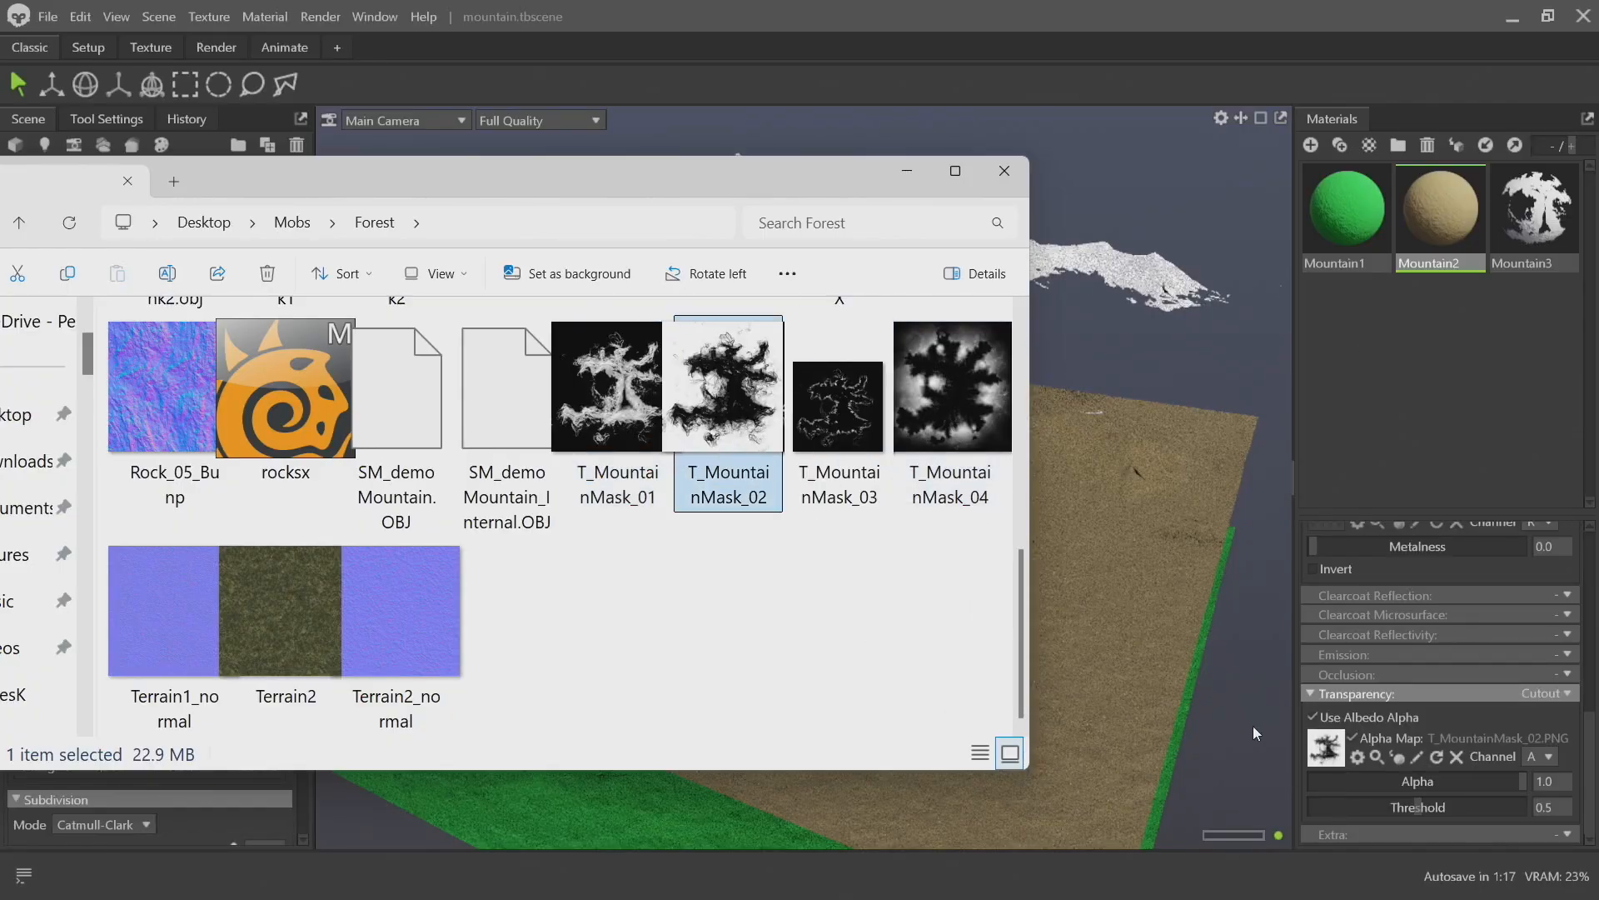
pyautogui.click(1058, 578)
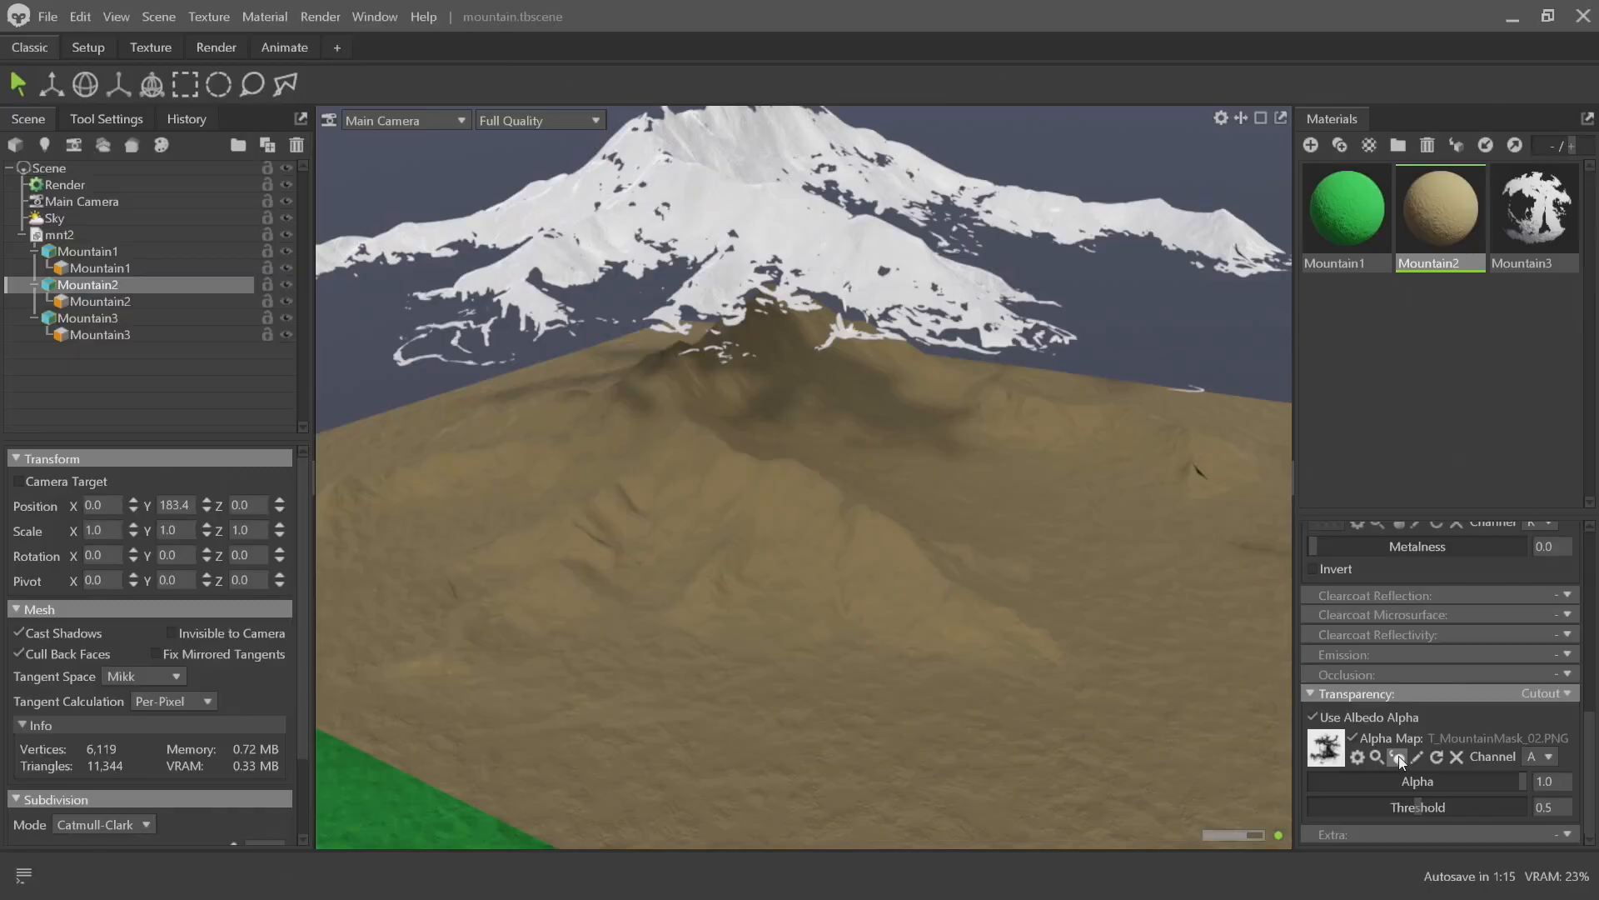
# Switch the Mountain2 alpha map to channel R and adjust its alpha to about 0.807 and threshold to about 0.713
pyautogui.moveTo(1514, 784); pyautogui.dragTo(1432, 802)
pyautogui.moveTo(996, 648); pyautogui.dragTo(1058, 668)
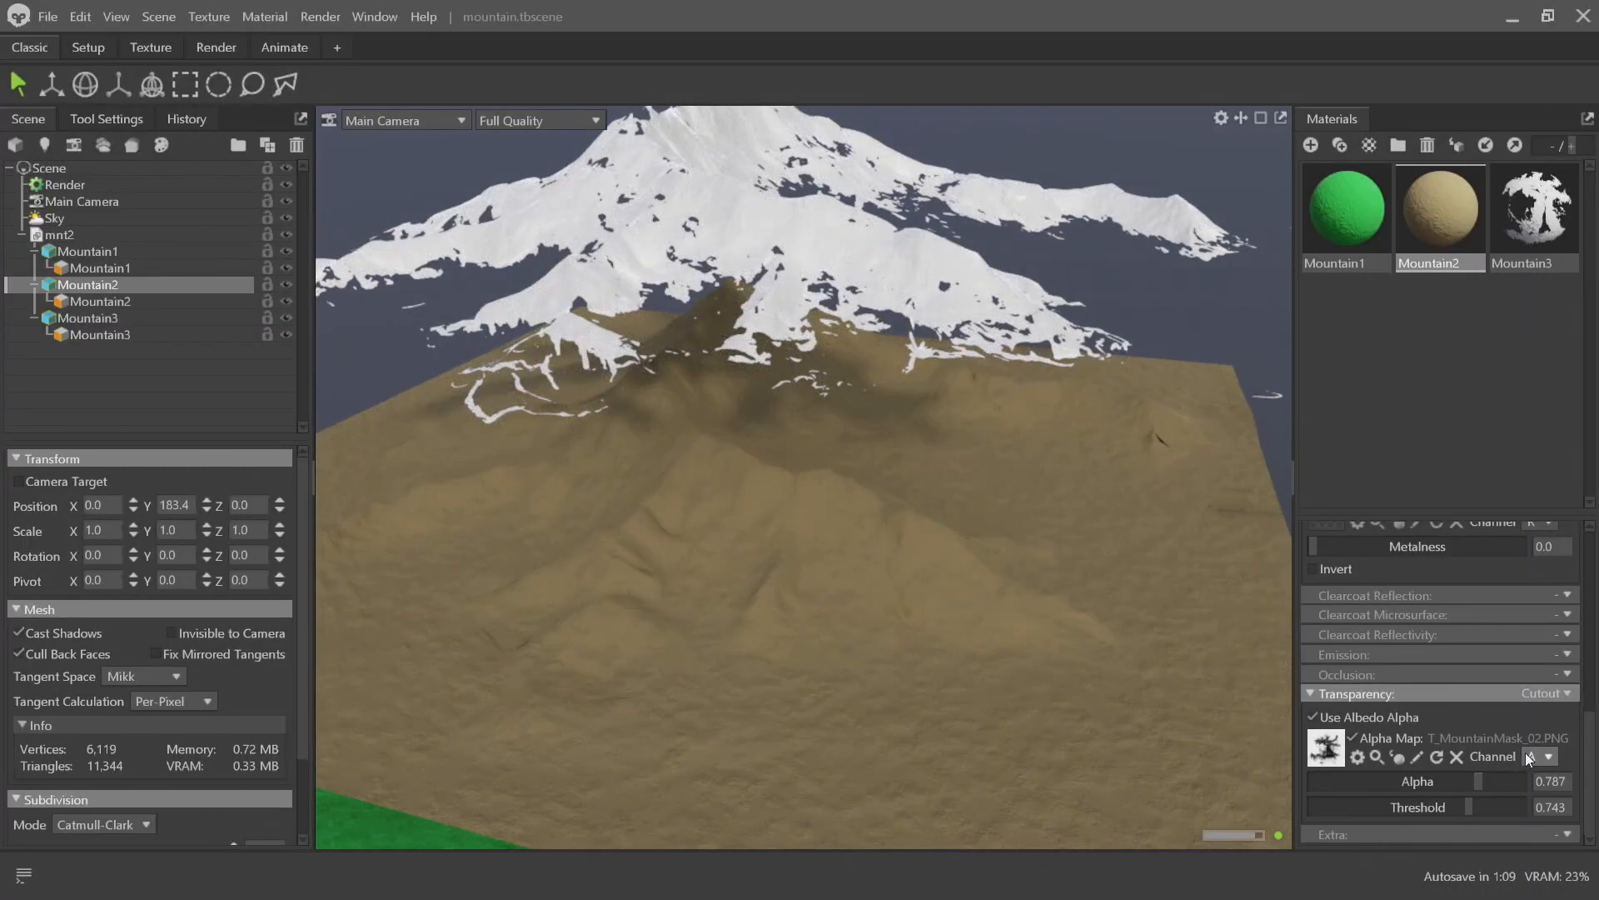
pyautogui.click(1544, 777)
pyautogui.moveTo(963, 551); pyautogui.dragTo(792, 456)
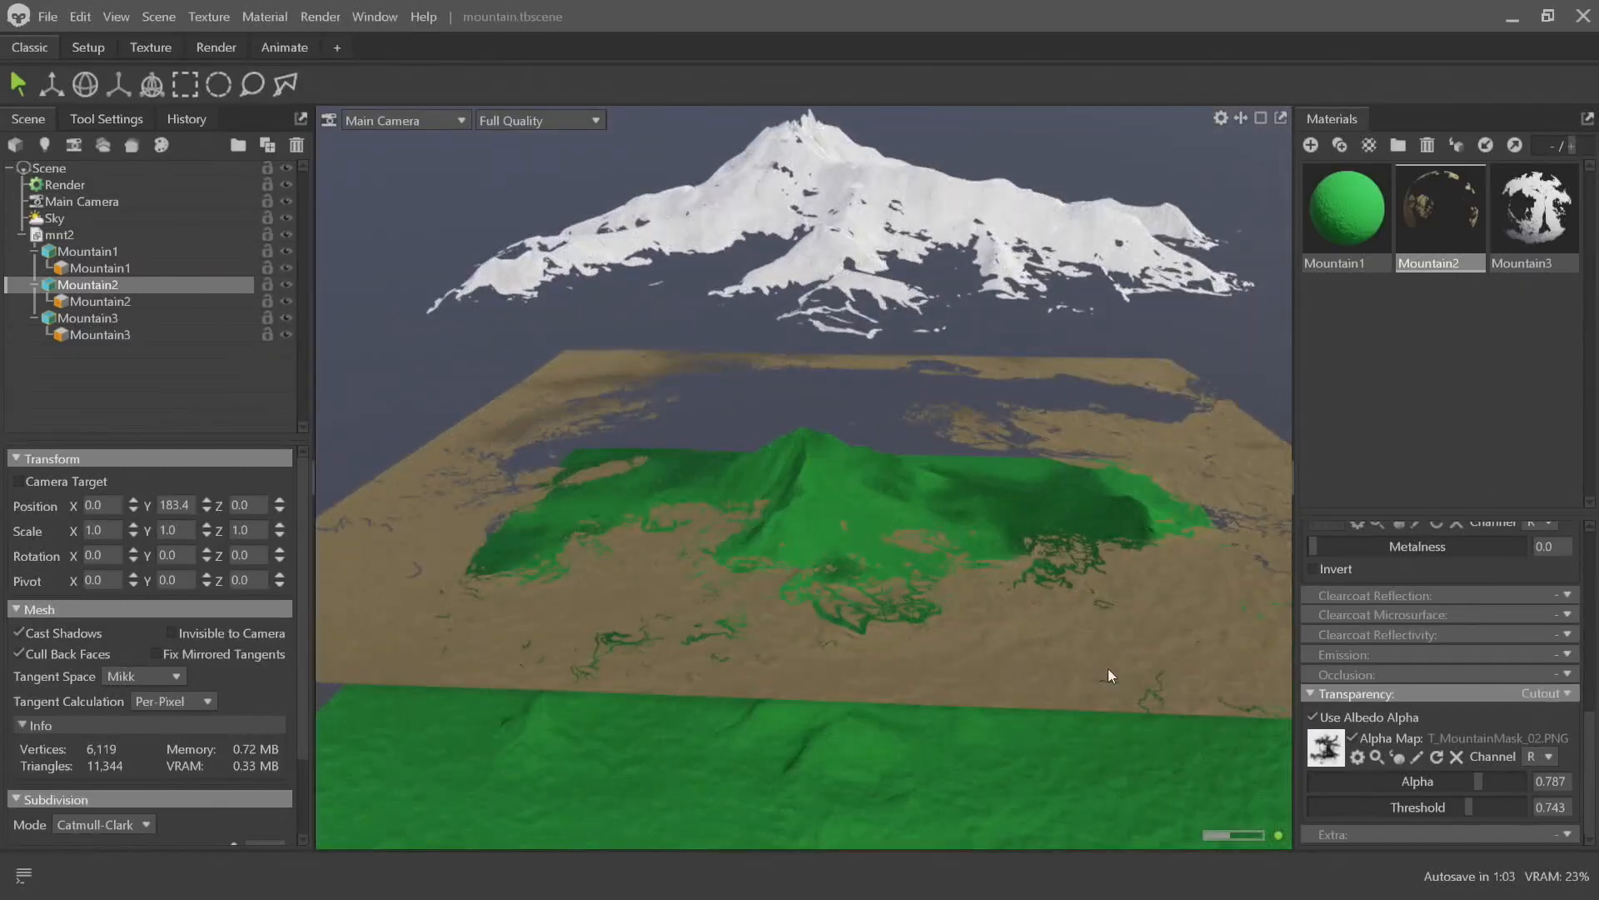
pyautogui.moveTo(981, 505); pyautogui.dragTo(906, 498)
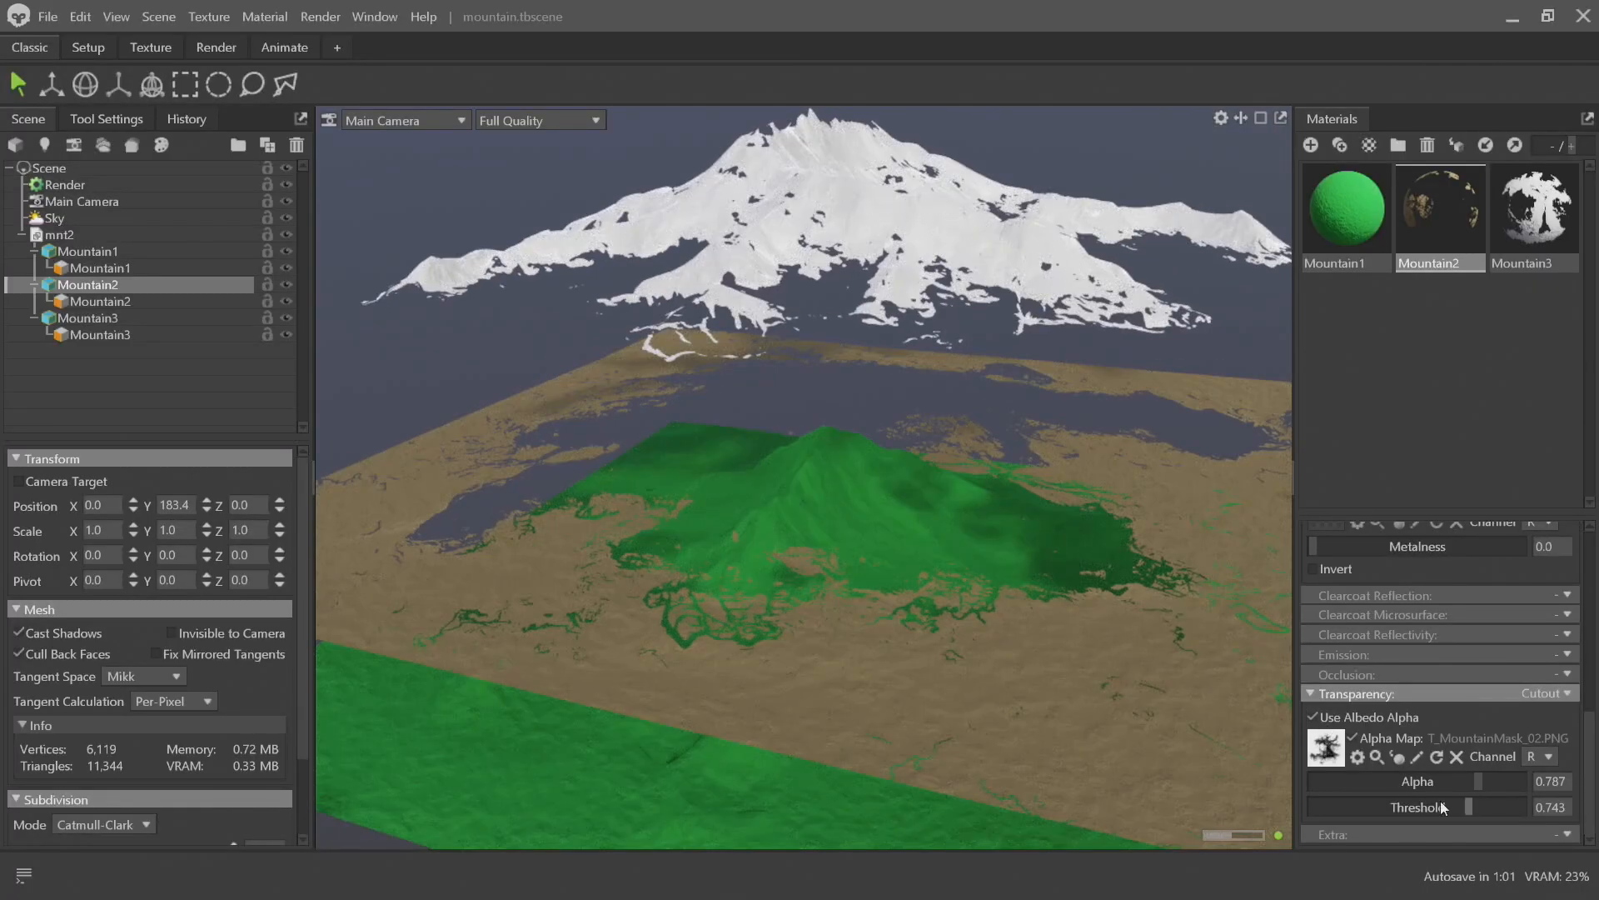
pyautogui.moveTo(1488, 781)
pyautogui.mouseDown()
pyautogui.moveTo(1364, 782)
pyautogui.moveTo(1527, 782)
pyautogui.moveTo(1465, 815)
pyautogui.moveTo(1377, 790)
pyautogui.moveTo(1511, 808)
pyautogui.moveTo(1463, 796)
pyautogui.mouseUp()
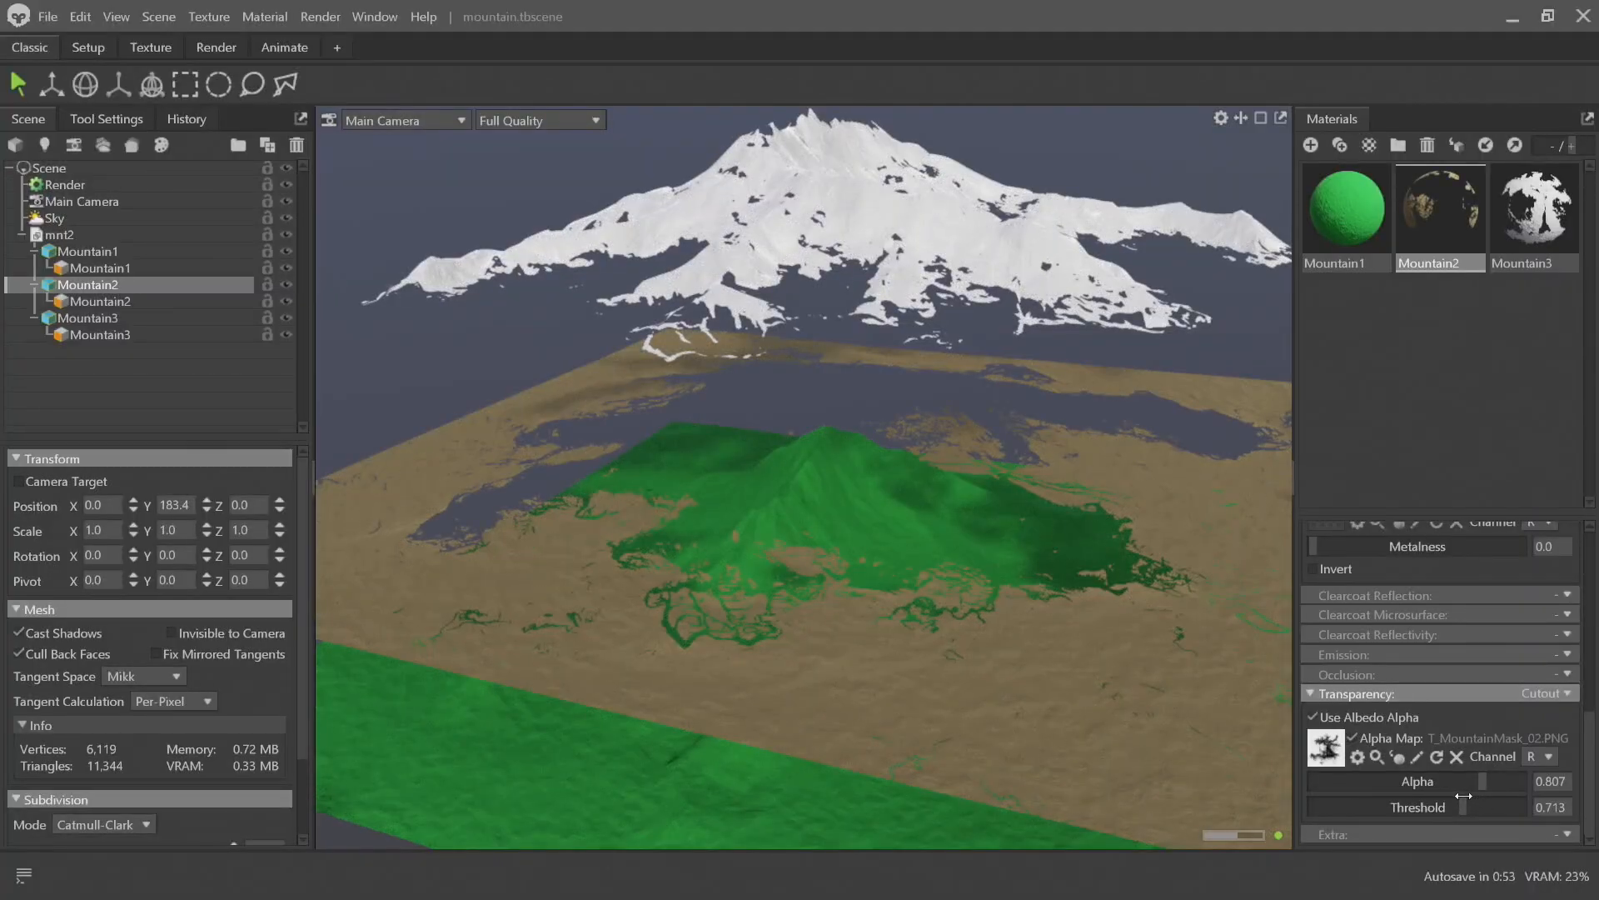
pyautogui.moveTo(1087, 617); pyautogui.dragTo(1116, 582)
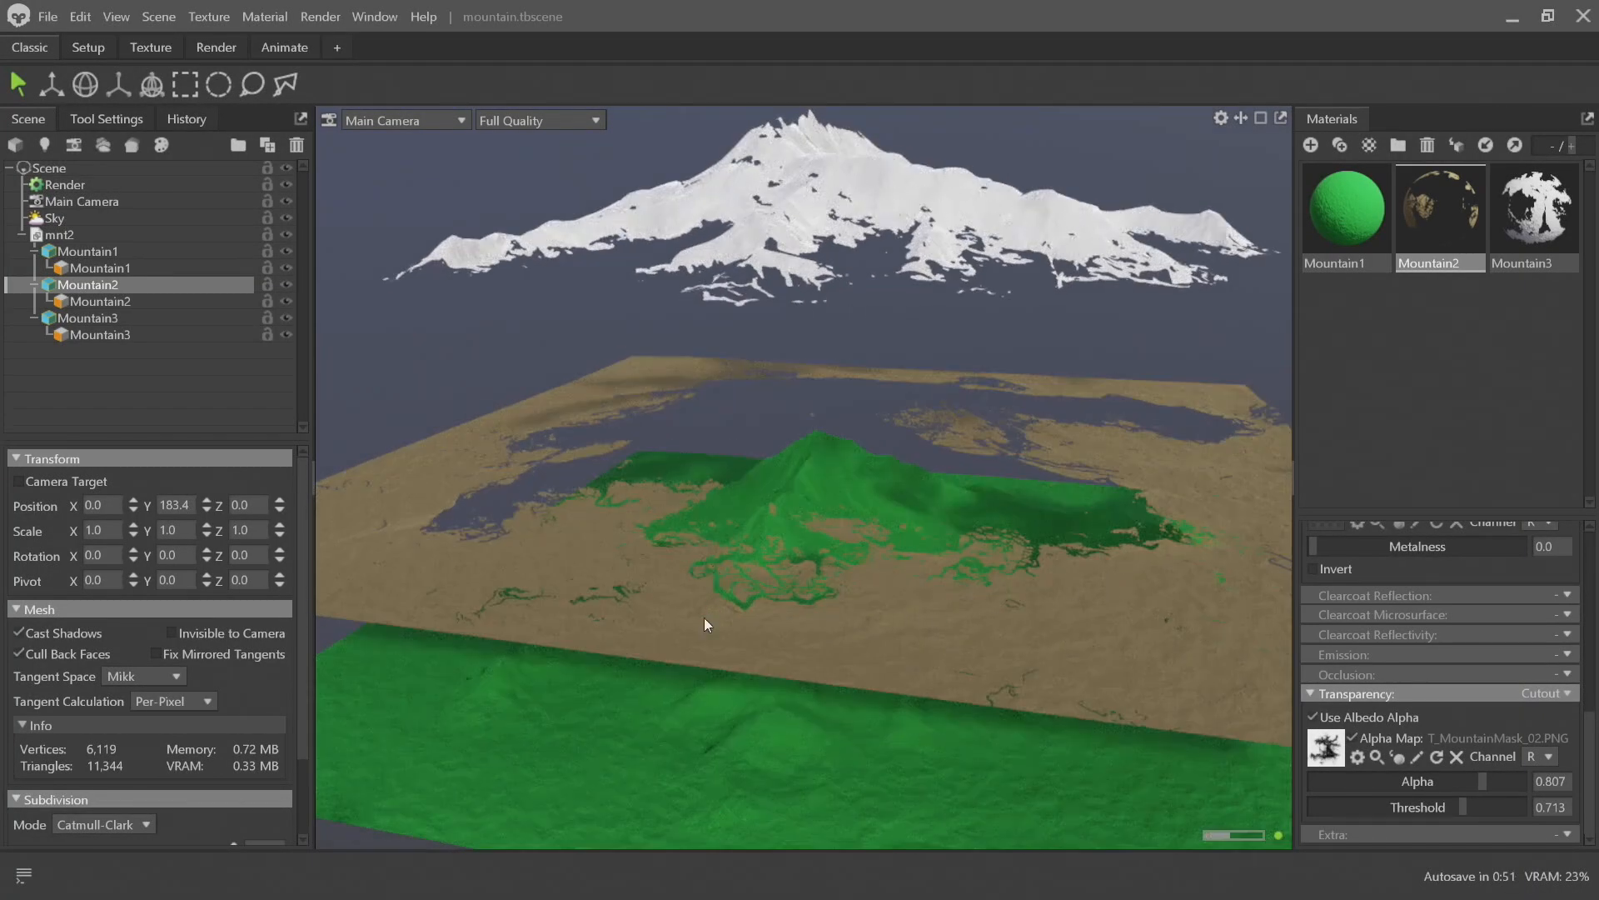
# Replace the Mountain2 material's alpha map with T_MountainMask_01 from the Forest folder in File Explorer
pyautogui.hotkey('alt', 'Tab')
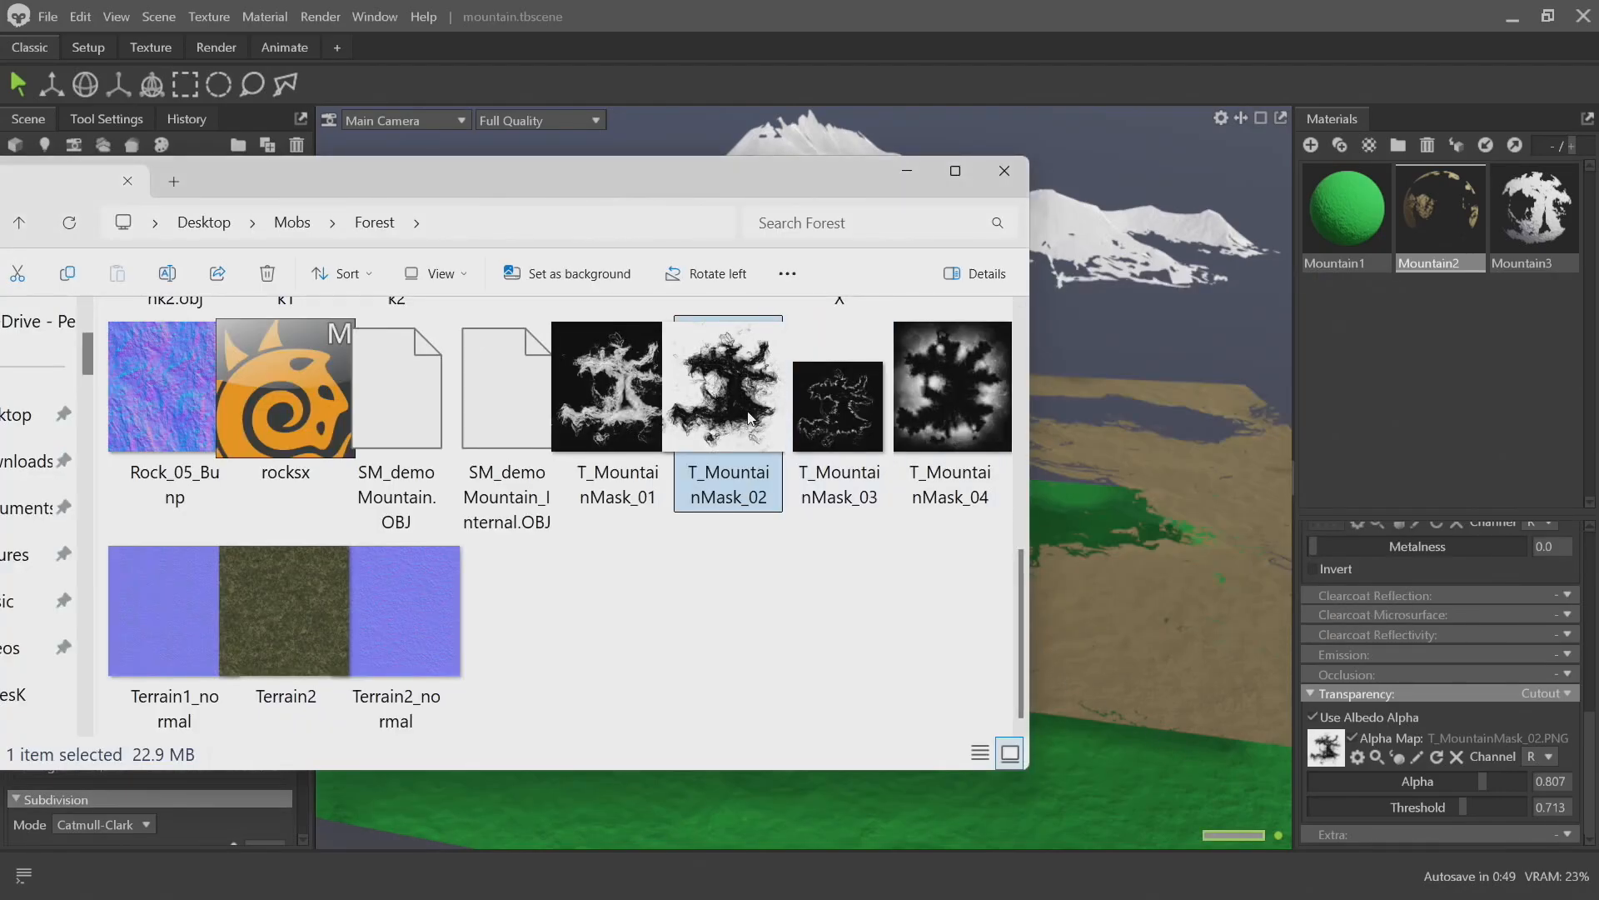
pyautogui.moveTo(613, 395); pyautogui.dragTo(1157, 666)
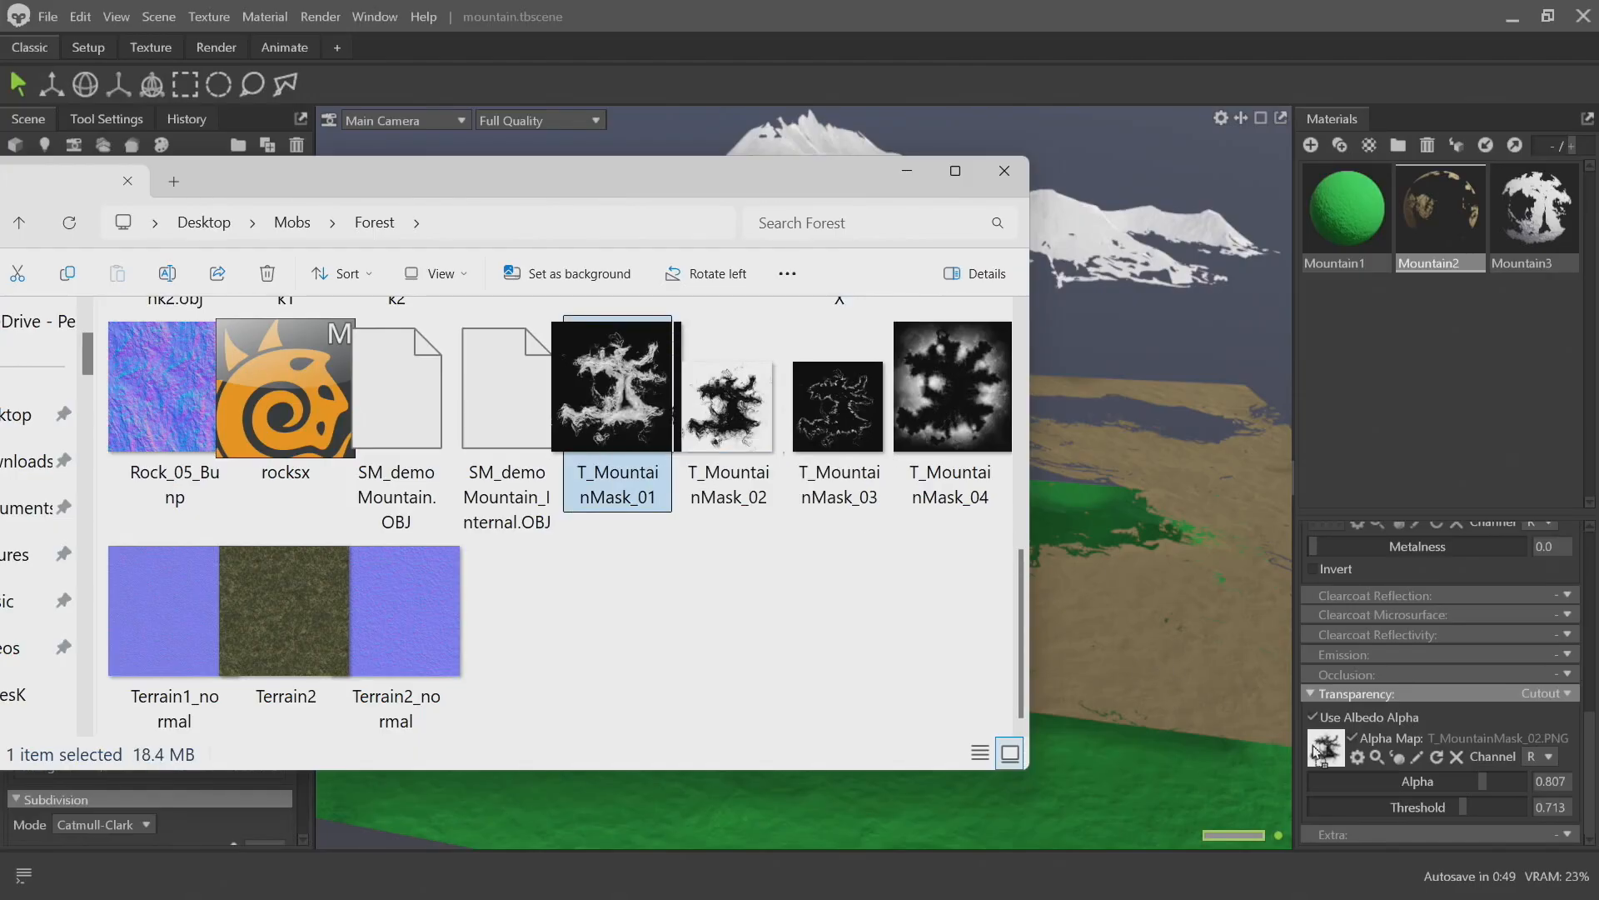
pyautogui.moveTo(1315, 752); pyautogui.dragTo(1317, 752)
pyautogui.click(1186, 557)
# Adjust the Mountain2 cutout to an alpha of 1.0 and a threshold of about 0.243
pyautogui.moveTo(1206, 600); pyautogui.dragTo(1038, 523)
pyautogui.scroll(3, 1038, 523)
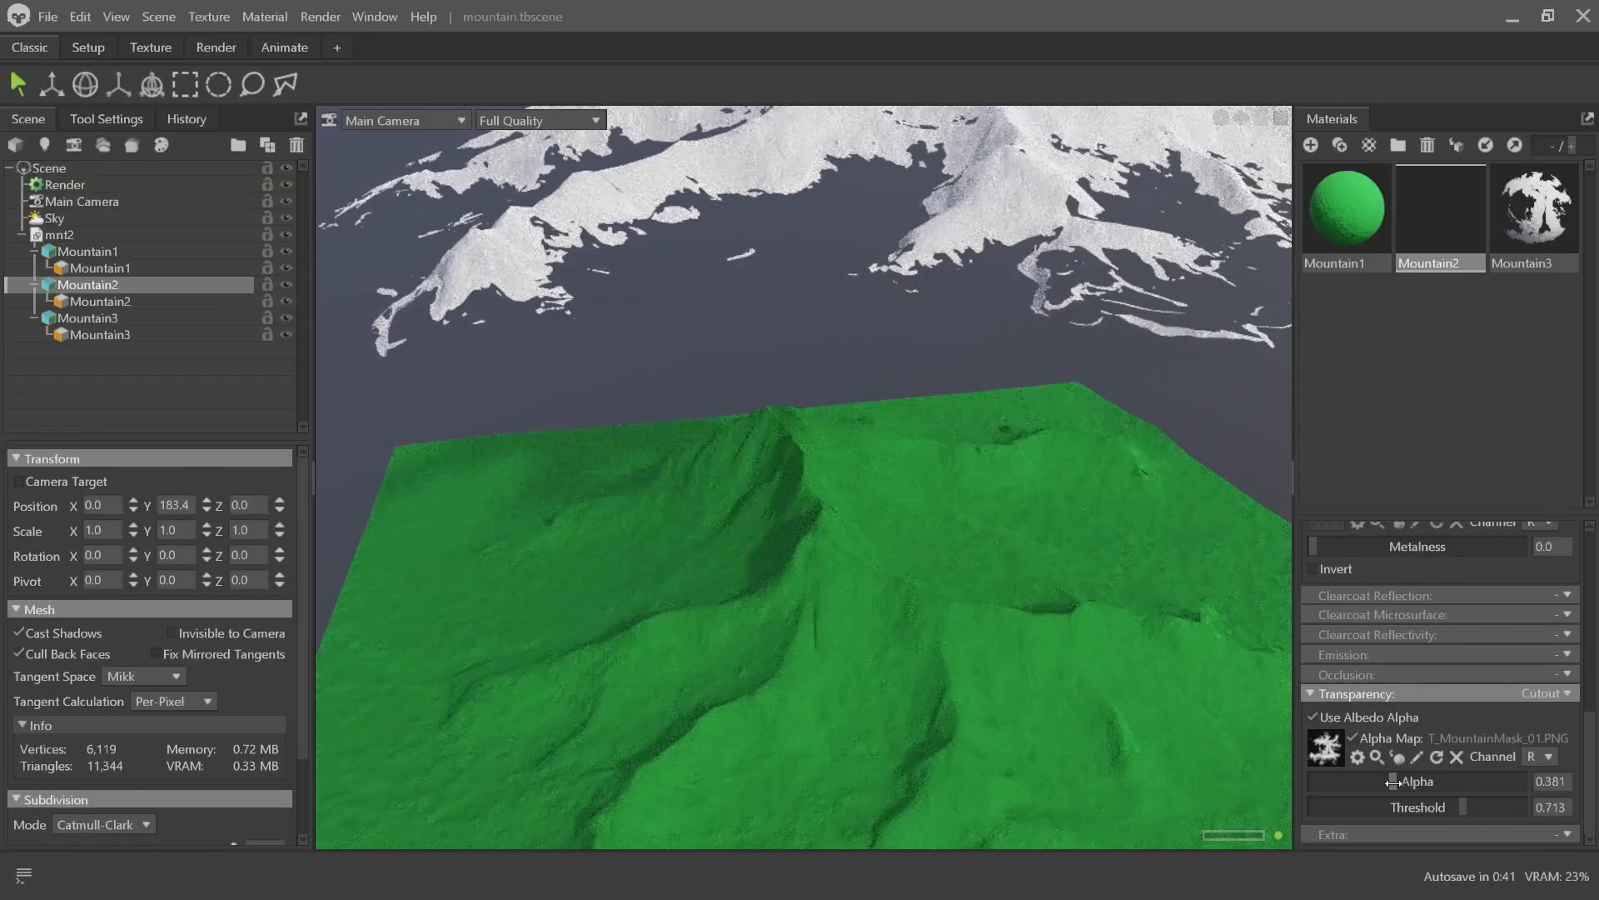
pyautogui.moveTo(1444, 787); pyautogui.dragTo(1398, 804)
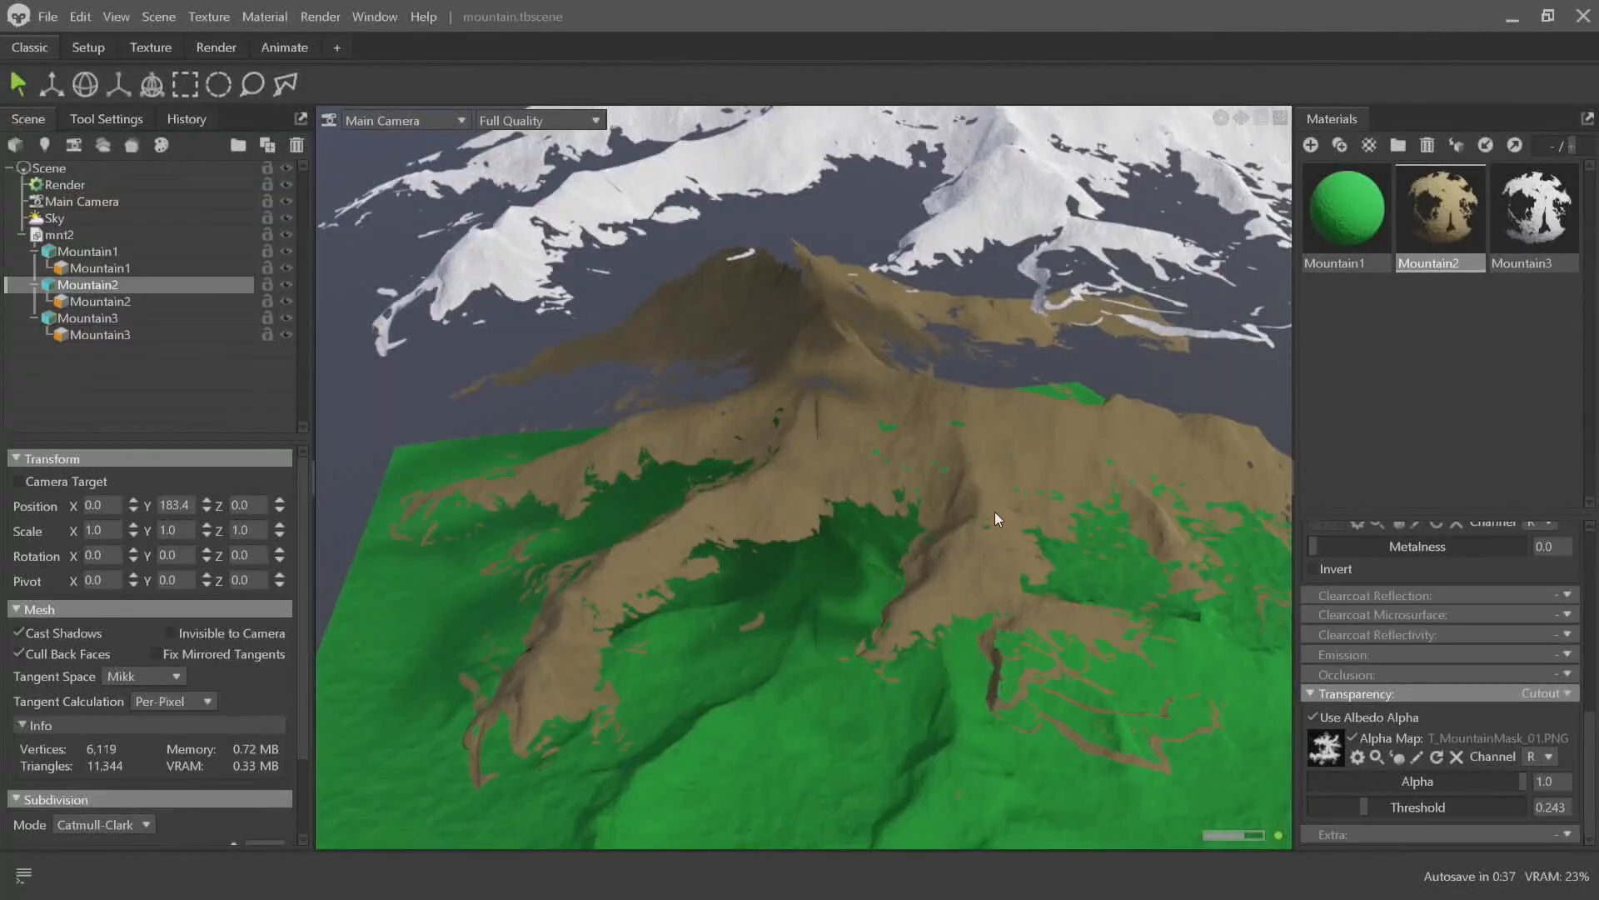
# Set the Mountain2 mesh's Y position to 0.0
pyautogui.moveTo(994, 511); pyautogui.dragTo(870, 423)
pyautogui.moveTo(887, 352); pyautogui.dragTo(841, 200)
pyautogui.moveTo(823, 483); pyautogui.dragTo(731, 681)
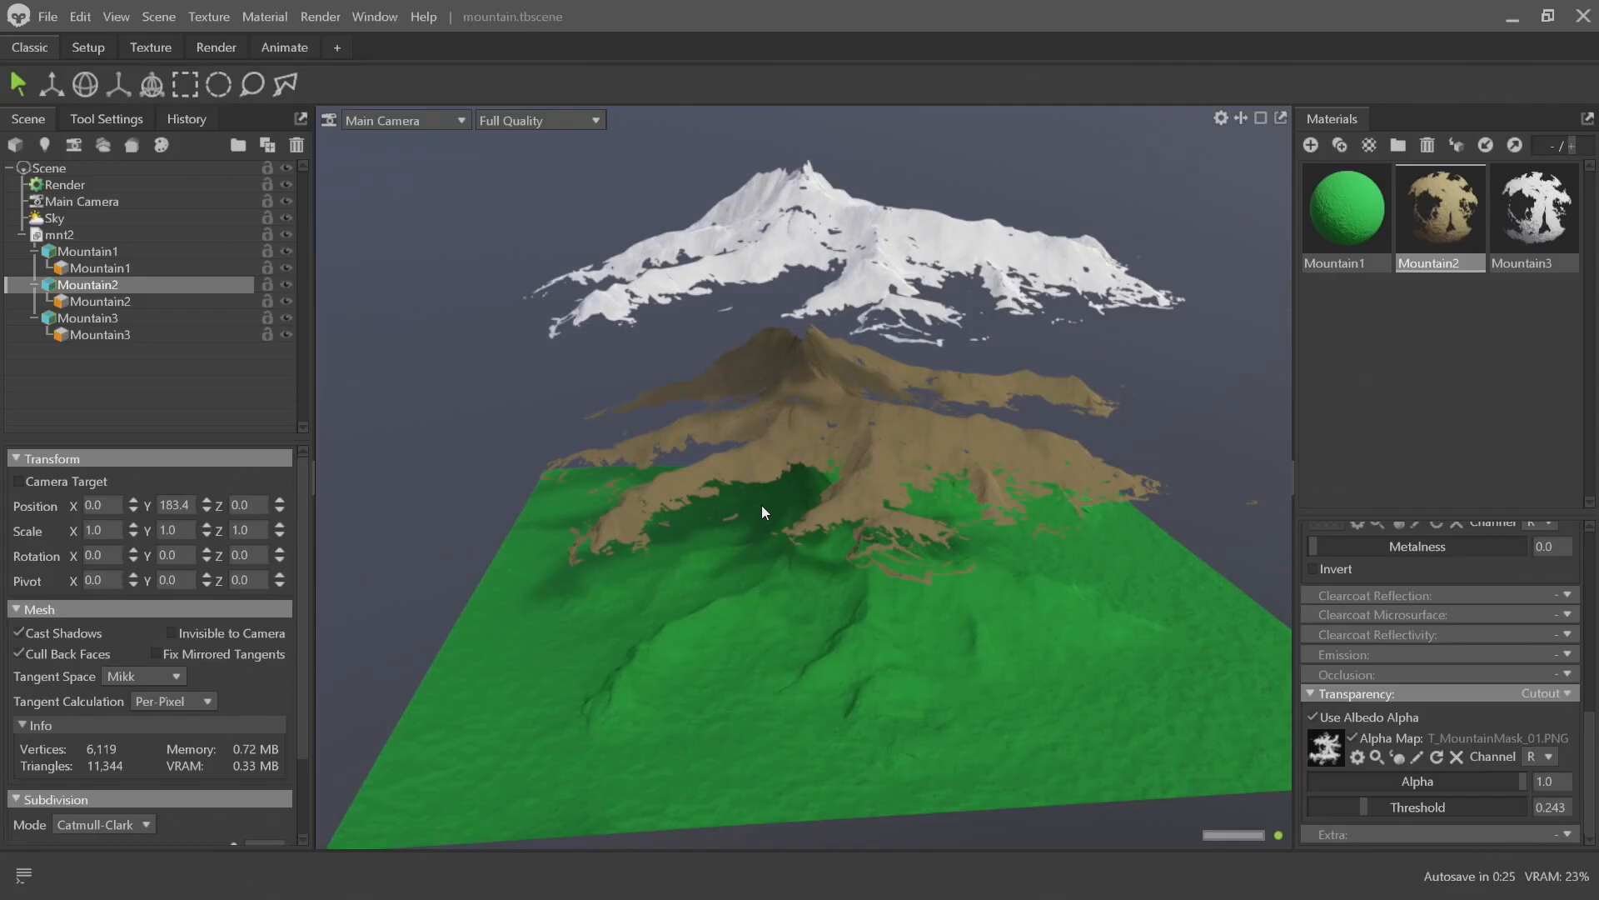
pyautogui.moveTo(761, 504); pyautogui.dragTo(799, 604)
pyautogui.moveTo(777, 422); pyautogui.dragTo(513, 406)
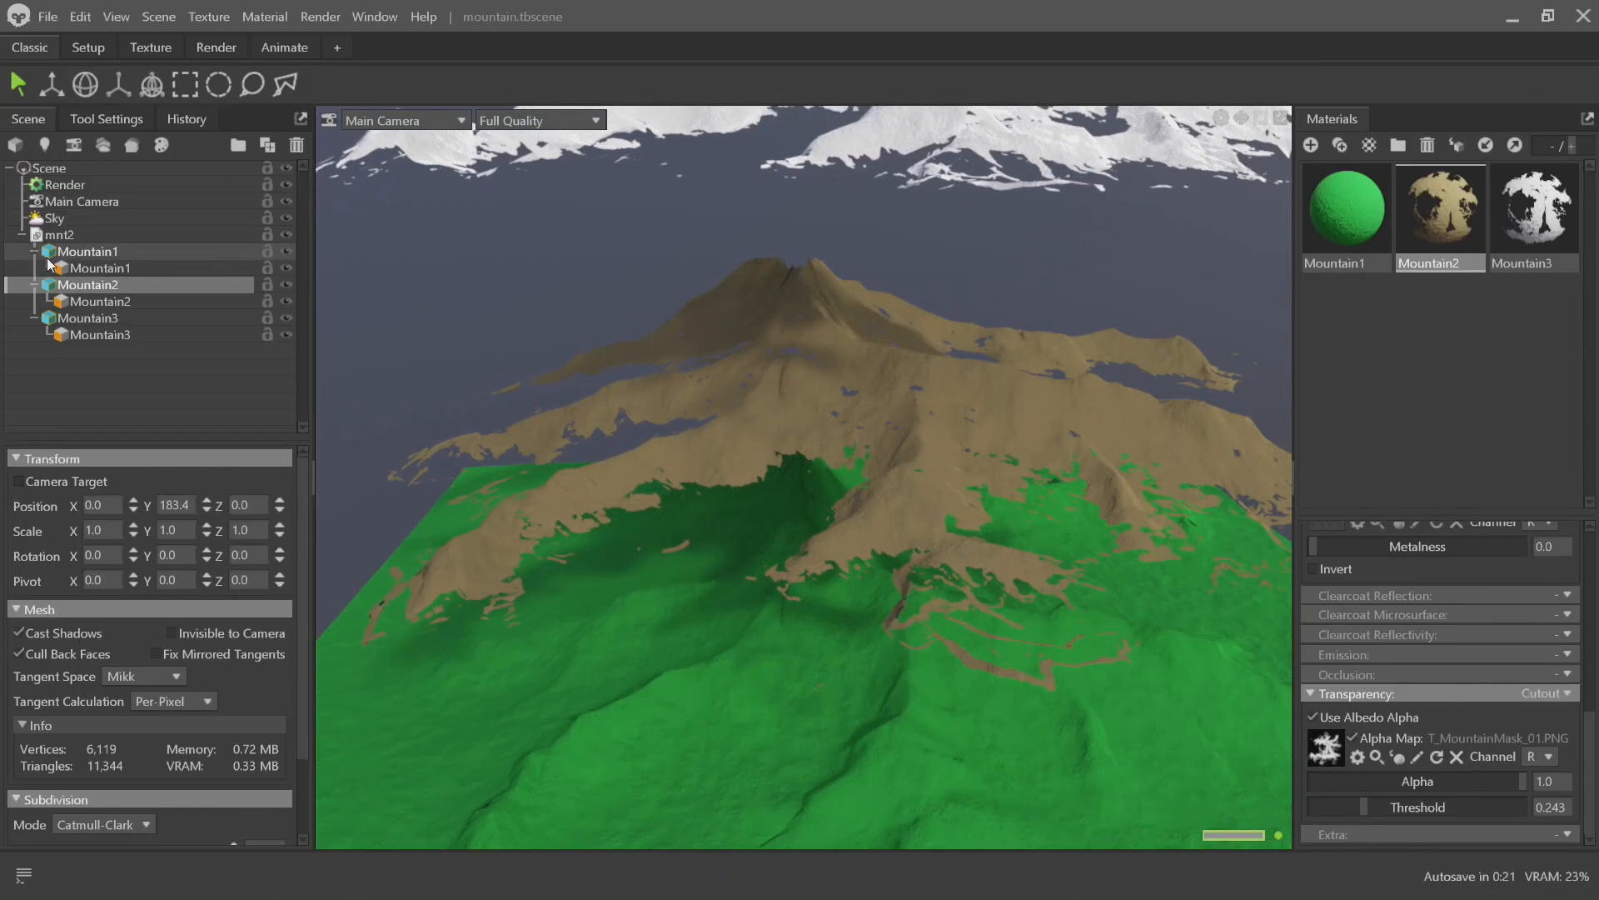
pyautogui.click(12, 460)
pyautogui.click(14, 459)
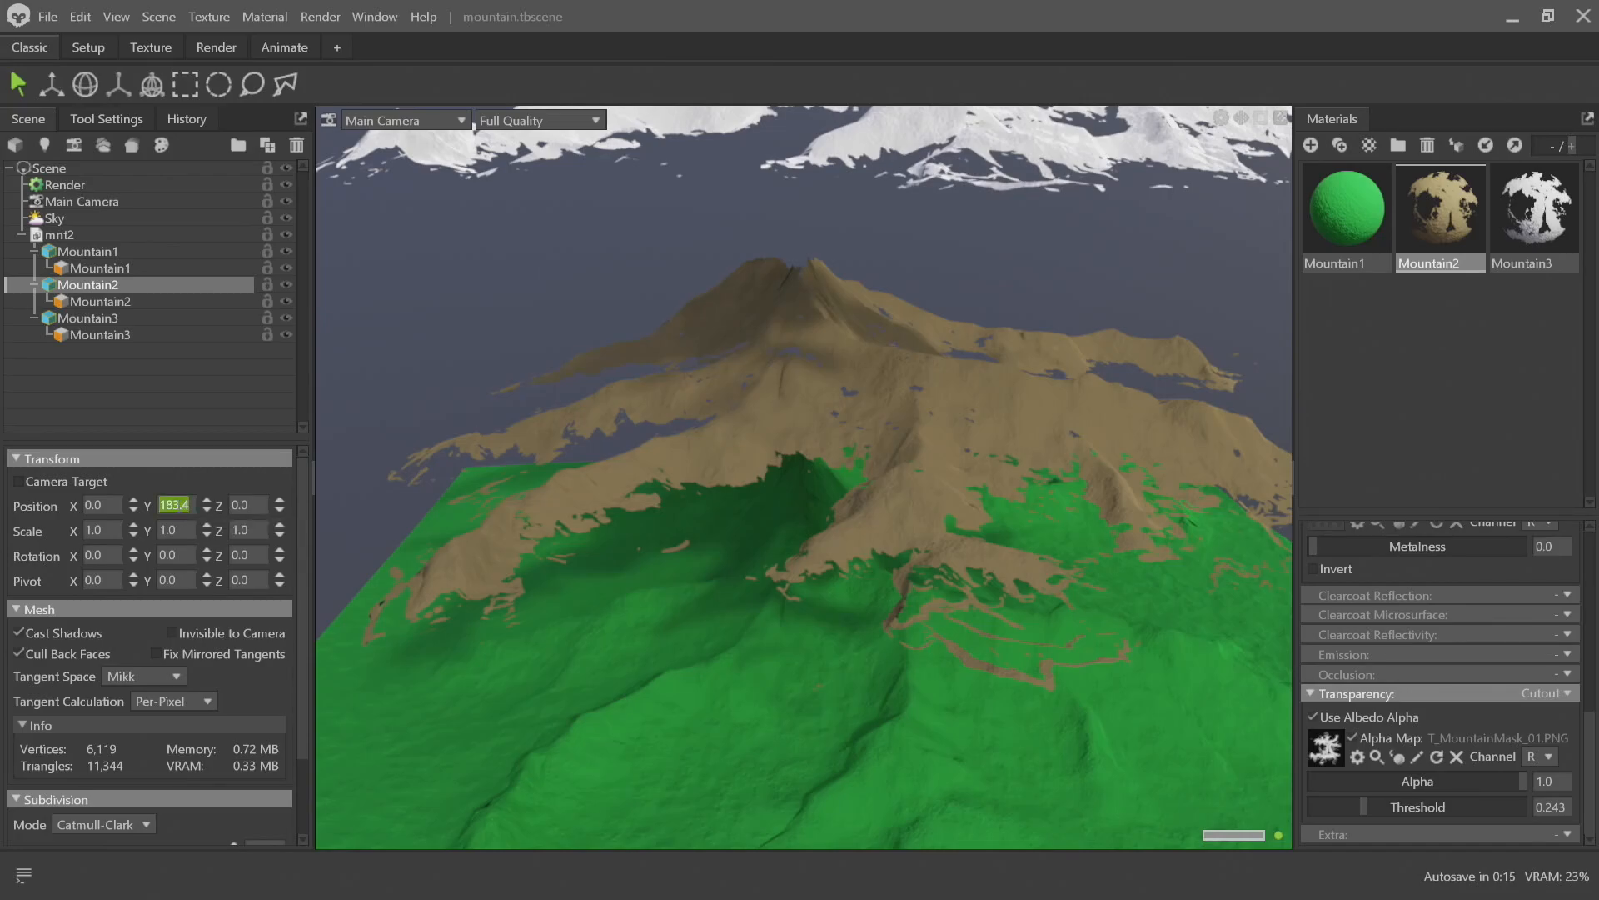
pyautogui.press('Return')
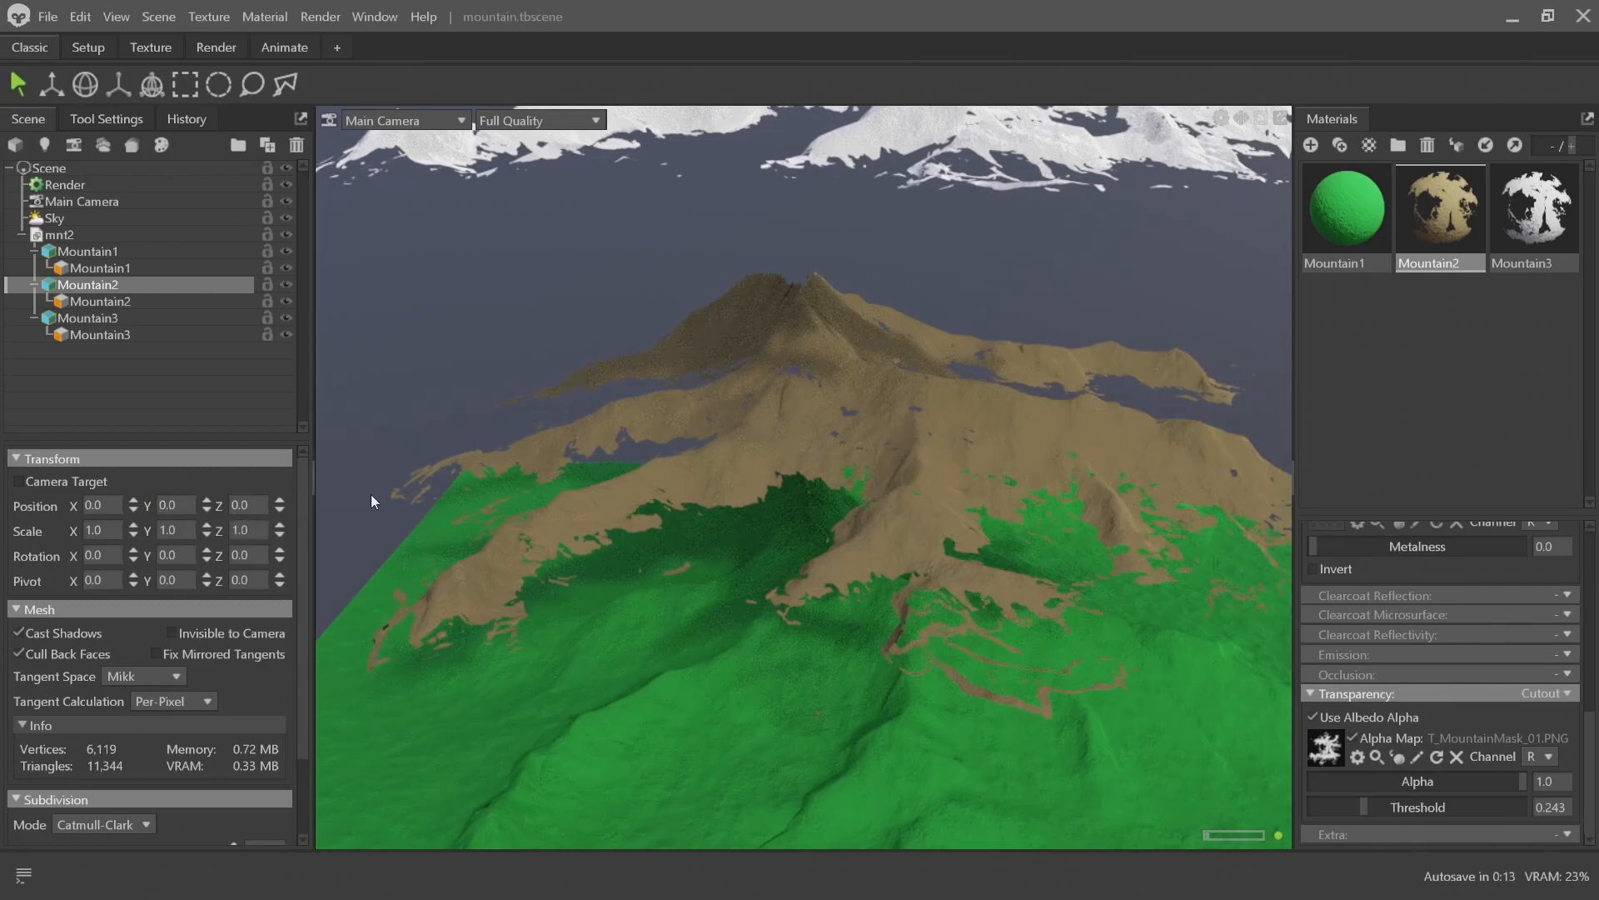
# Set the Mountain1 mesh's Y position to 0.0
pyautogui.moveTo(626, 478); pyautogui.dragTo(577, 478)
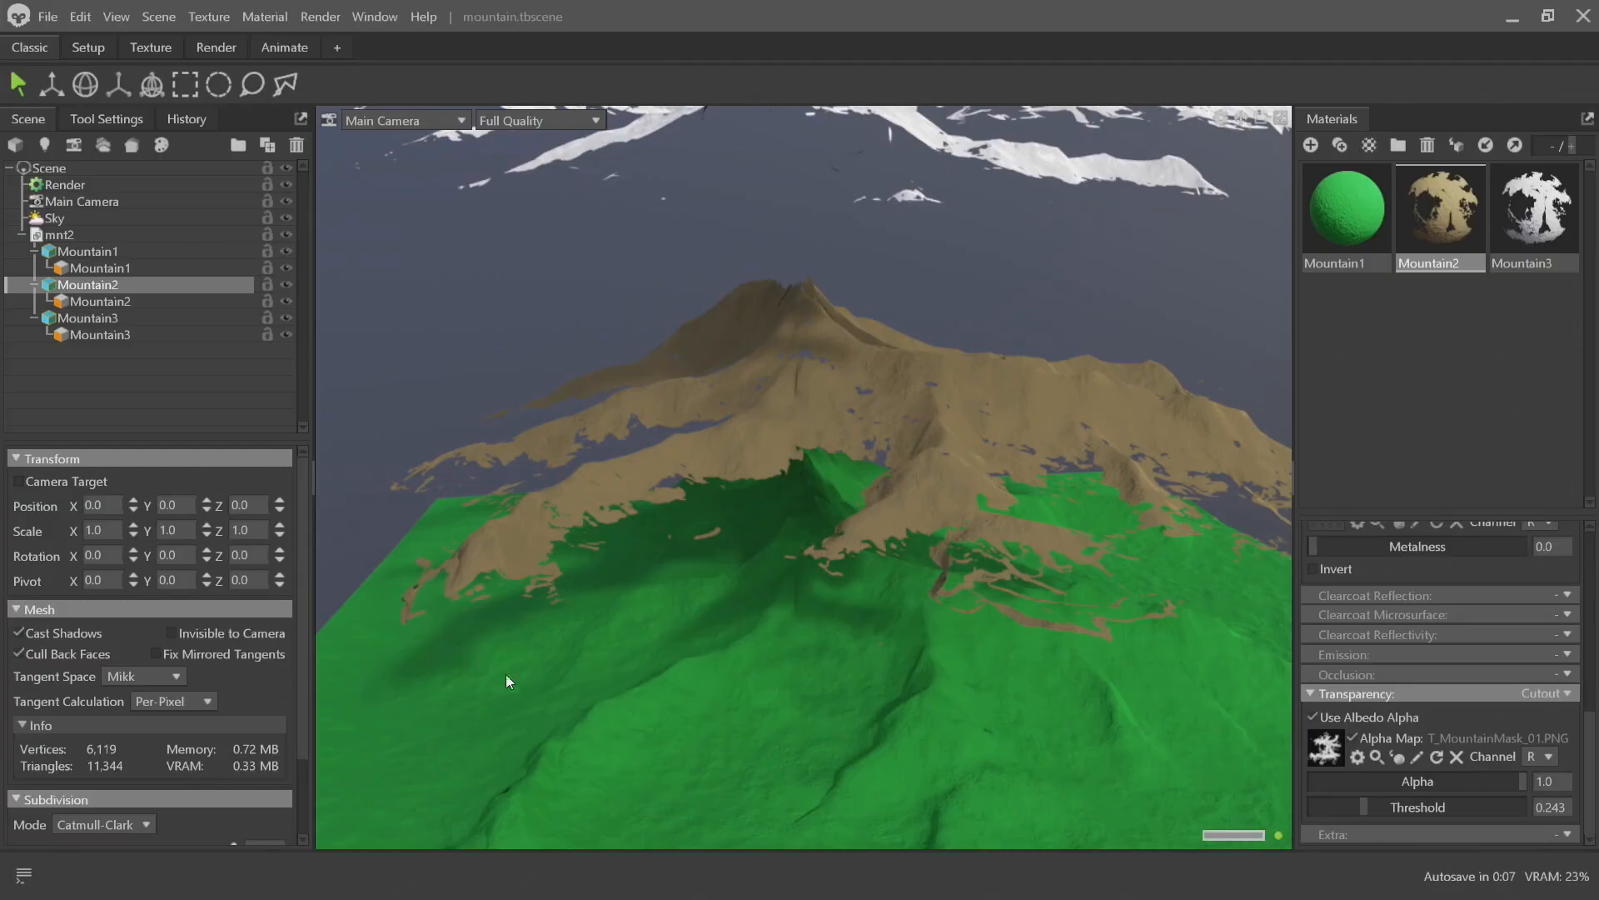
pyautogui.moveTo(553, 707); pyautogui.dragTo(476, 533, button='right')
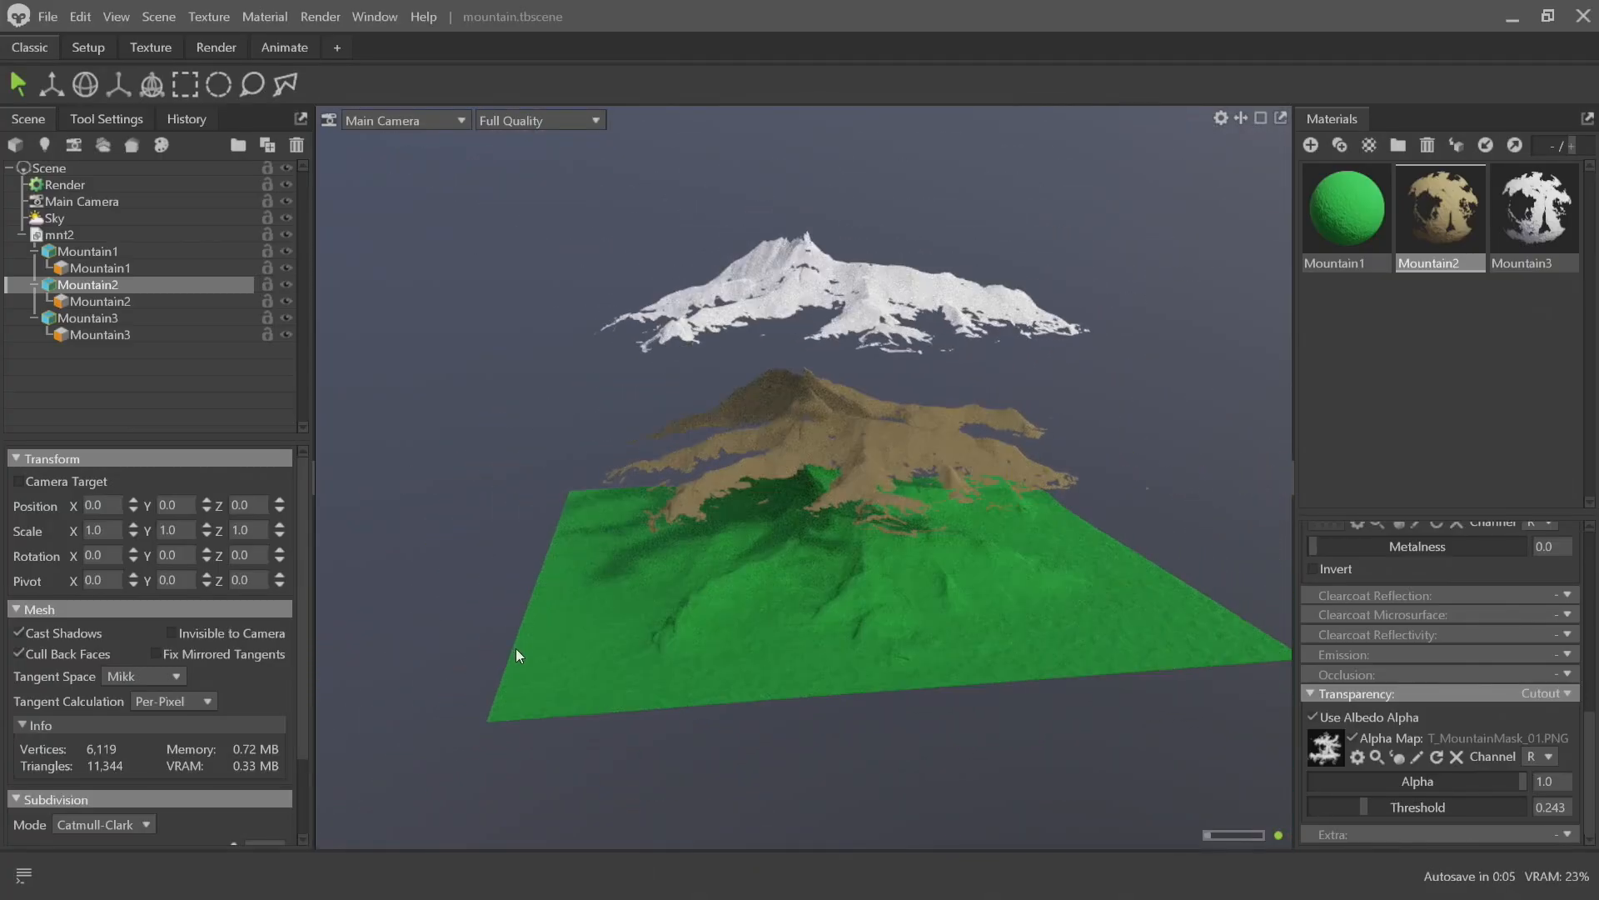
pyautogui.click(513, 709)
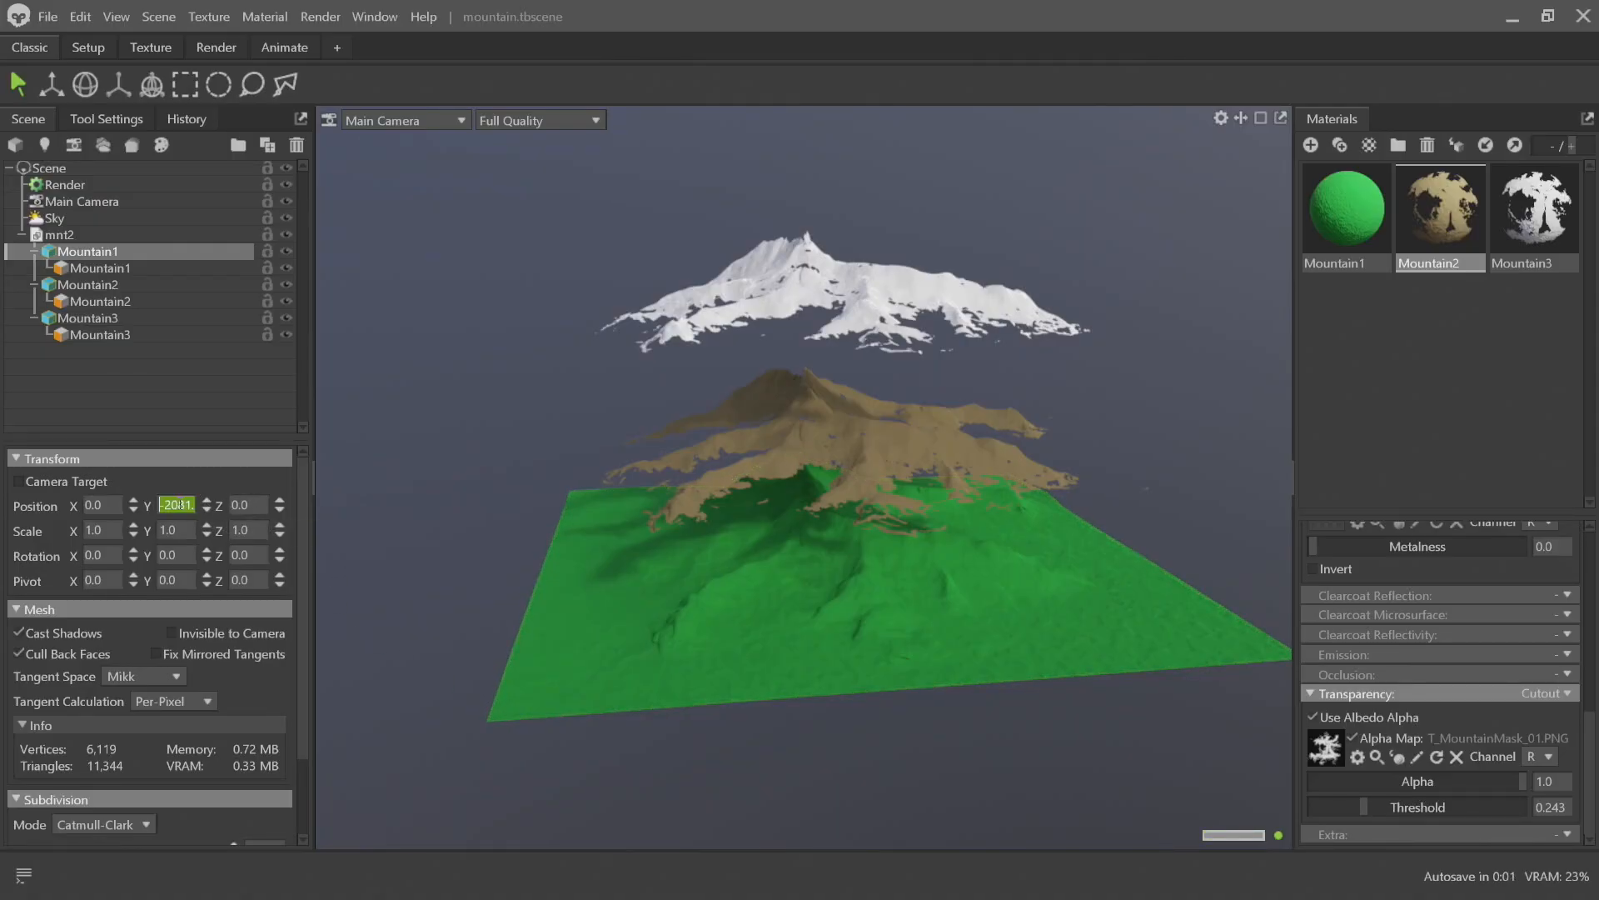
pyautogui.press('Return')
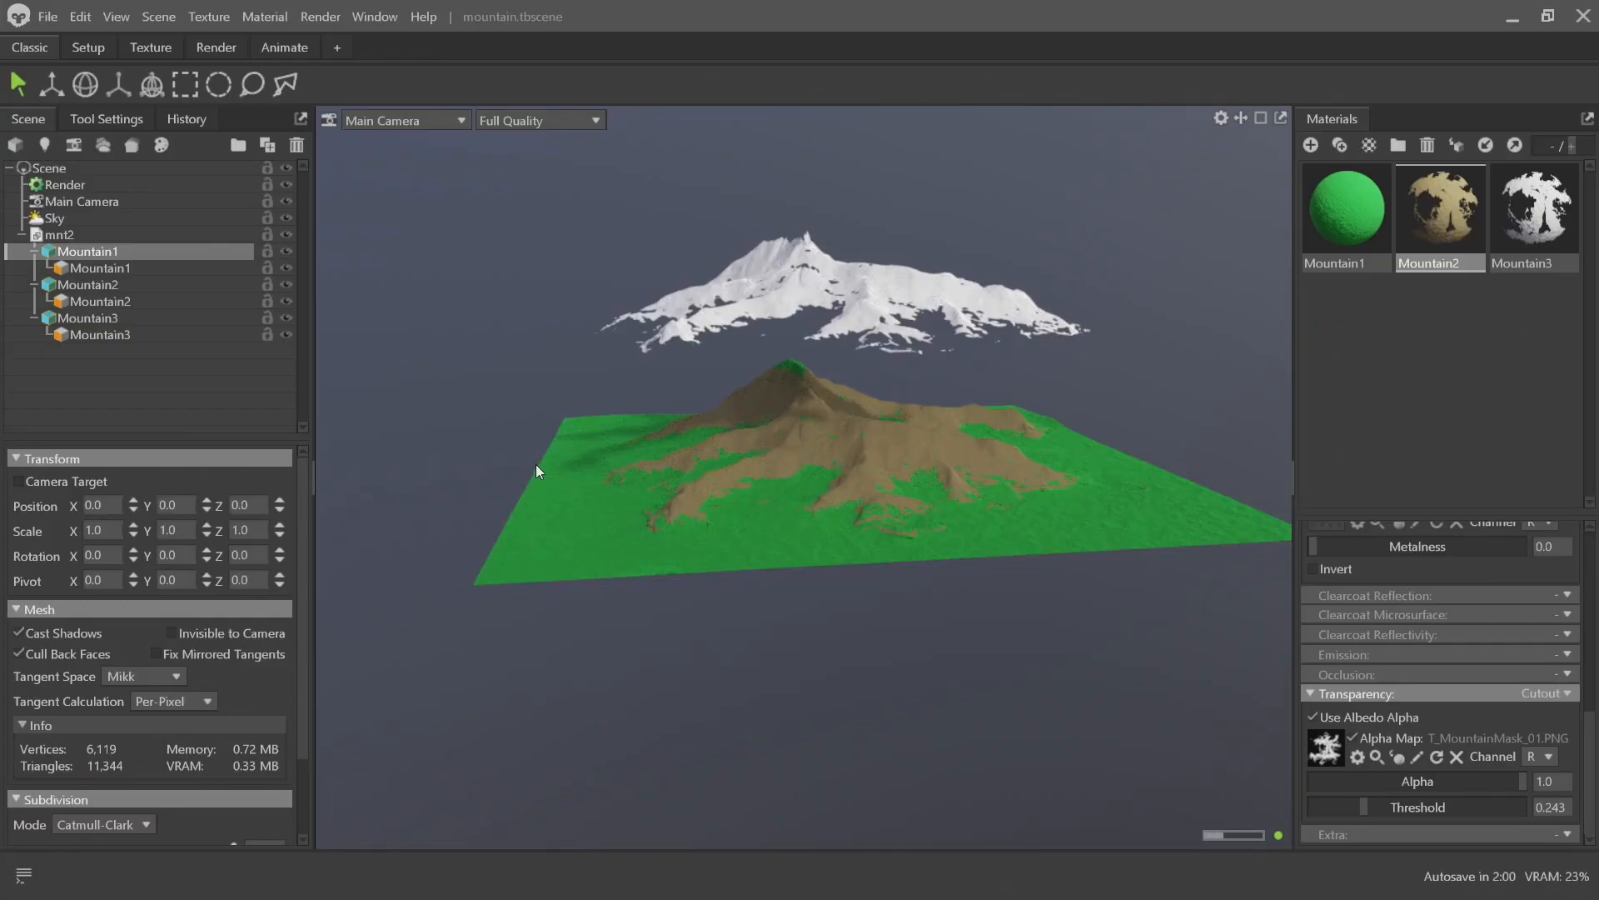
# Set the Mountain3 mesh's Y position to 0.0
pyautogui.moveTo(677, 383); pyautogui.dragTo(476, 464, button='right')
pyautogui.click(1061, 243)
pyautogui.moveTo(1062, 243); pyautogui.dragTo(862, 231)
pyautogui.click(862, 232)
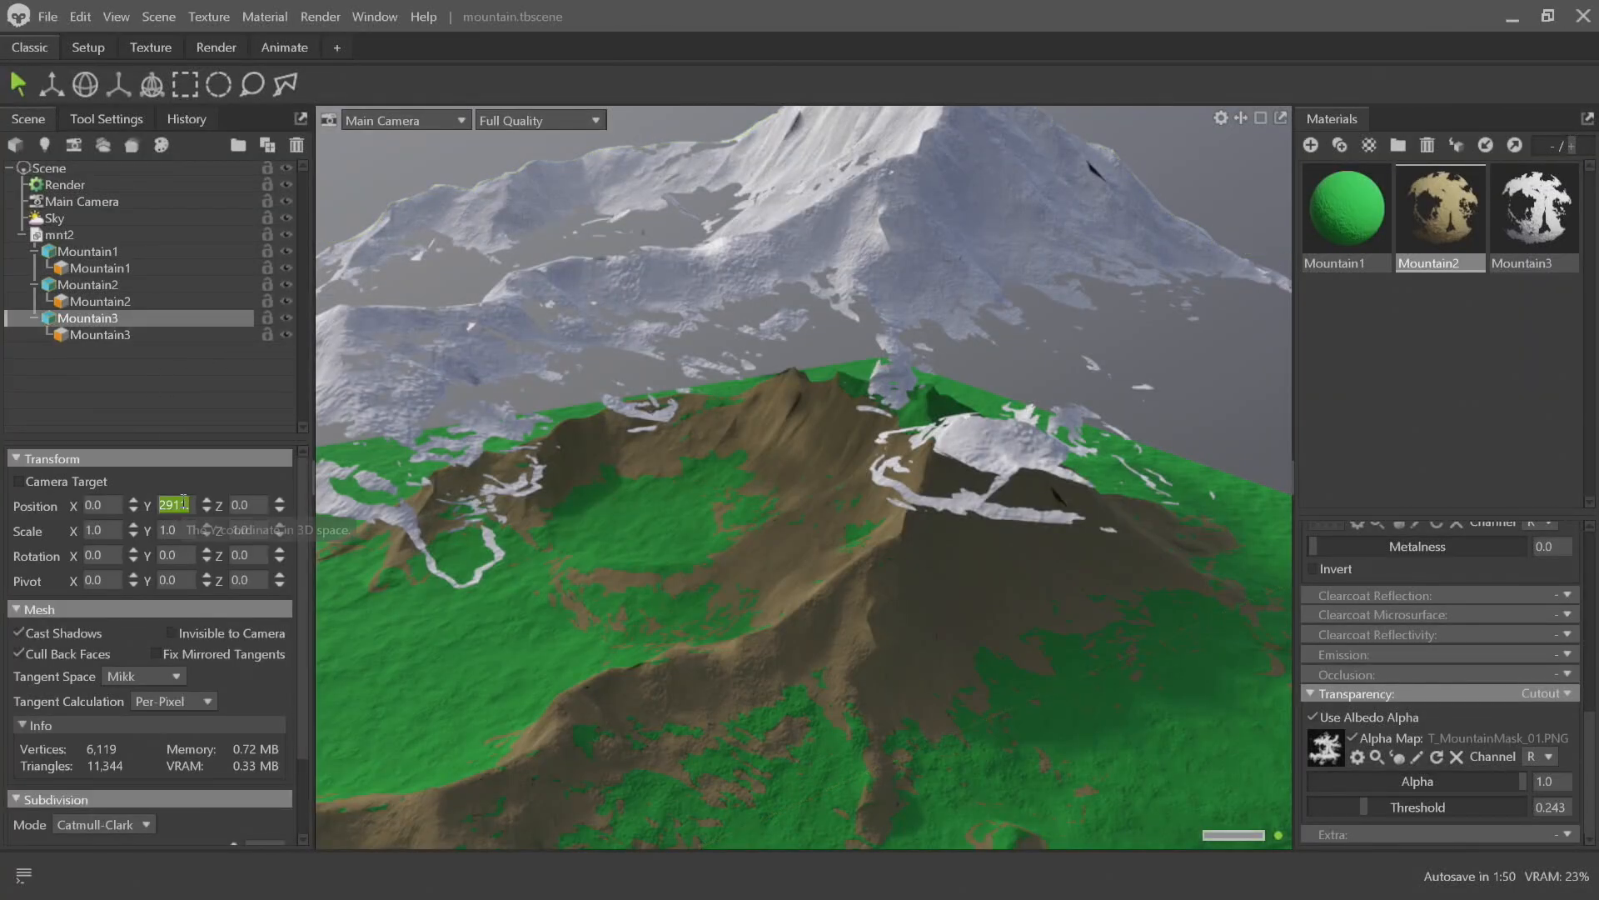
pyautogui.press('Escape')
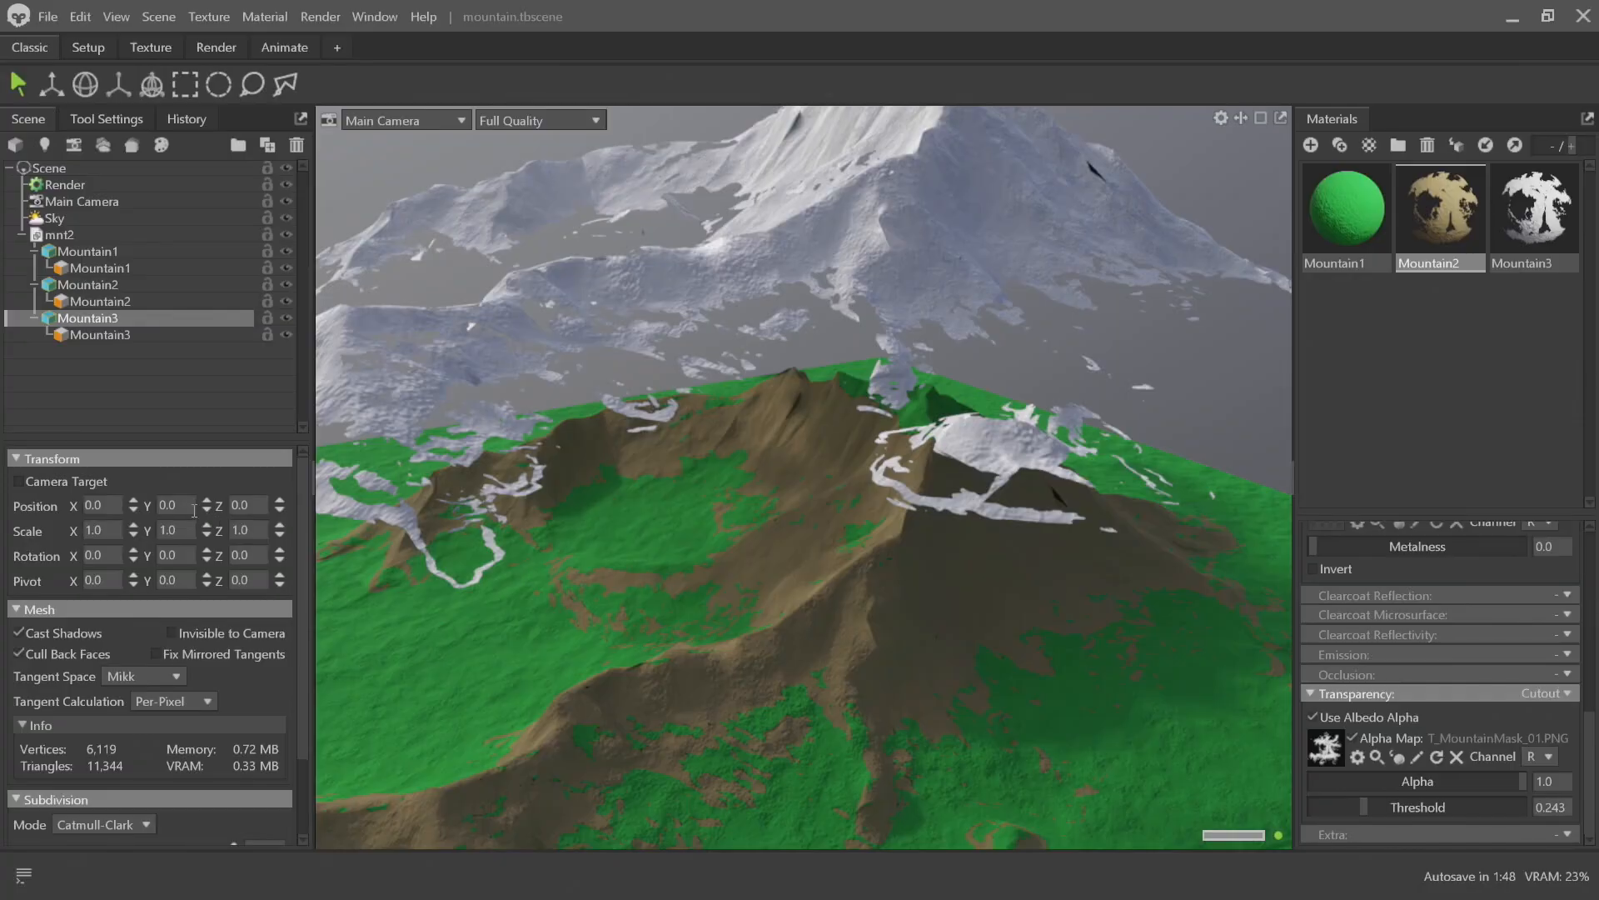
# Raise the Mountain2 material's cutout threshold to about 0.609
pyautogui.moveTo(583, 533); pyautogui.dragTo(723, 418)
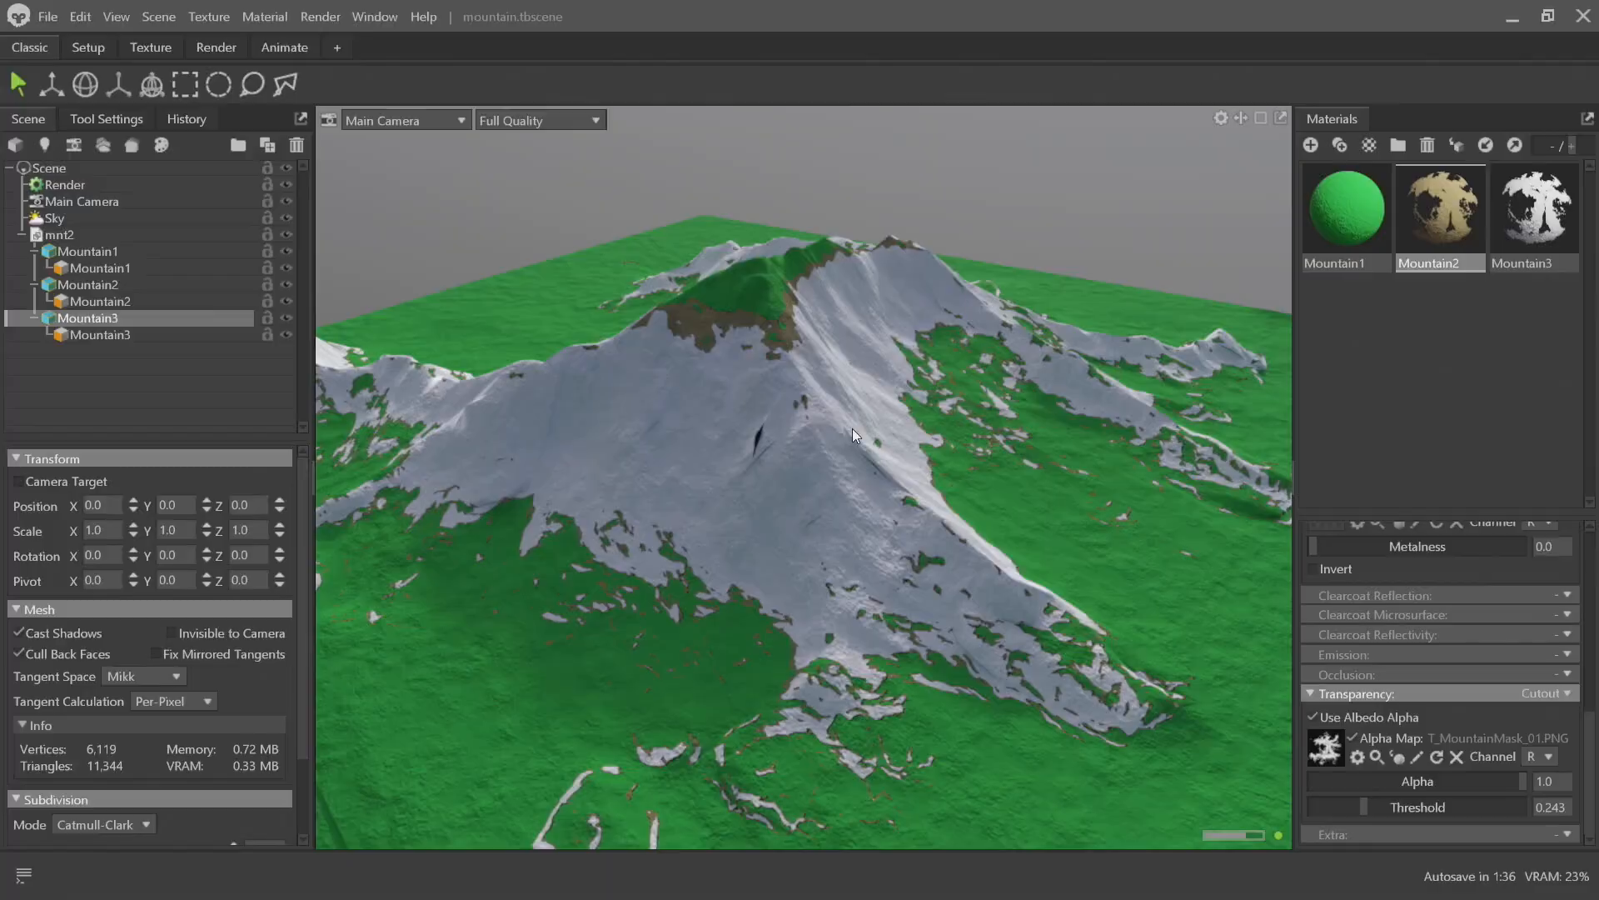
pyautogui.moveTo(852, 428); pyautogui.dragTo(1135, 620)
pyautogui.click(1530, 227)
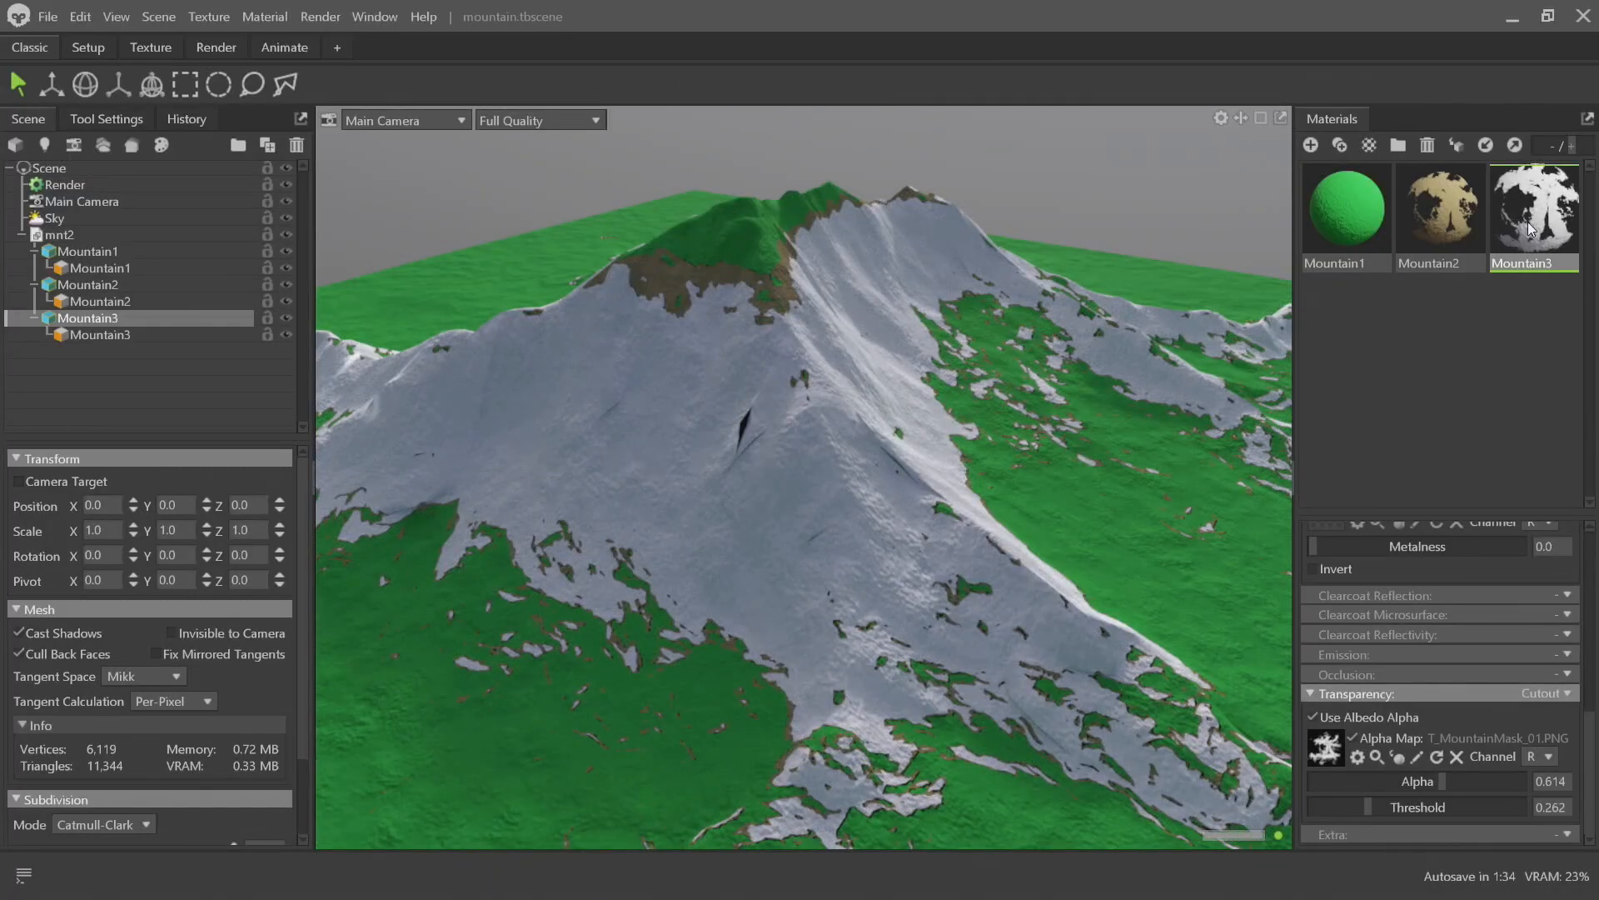
pyautogui.click(1441, 212)
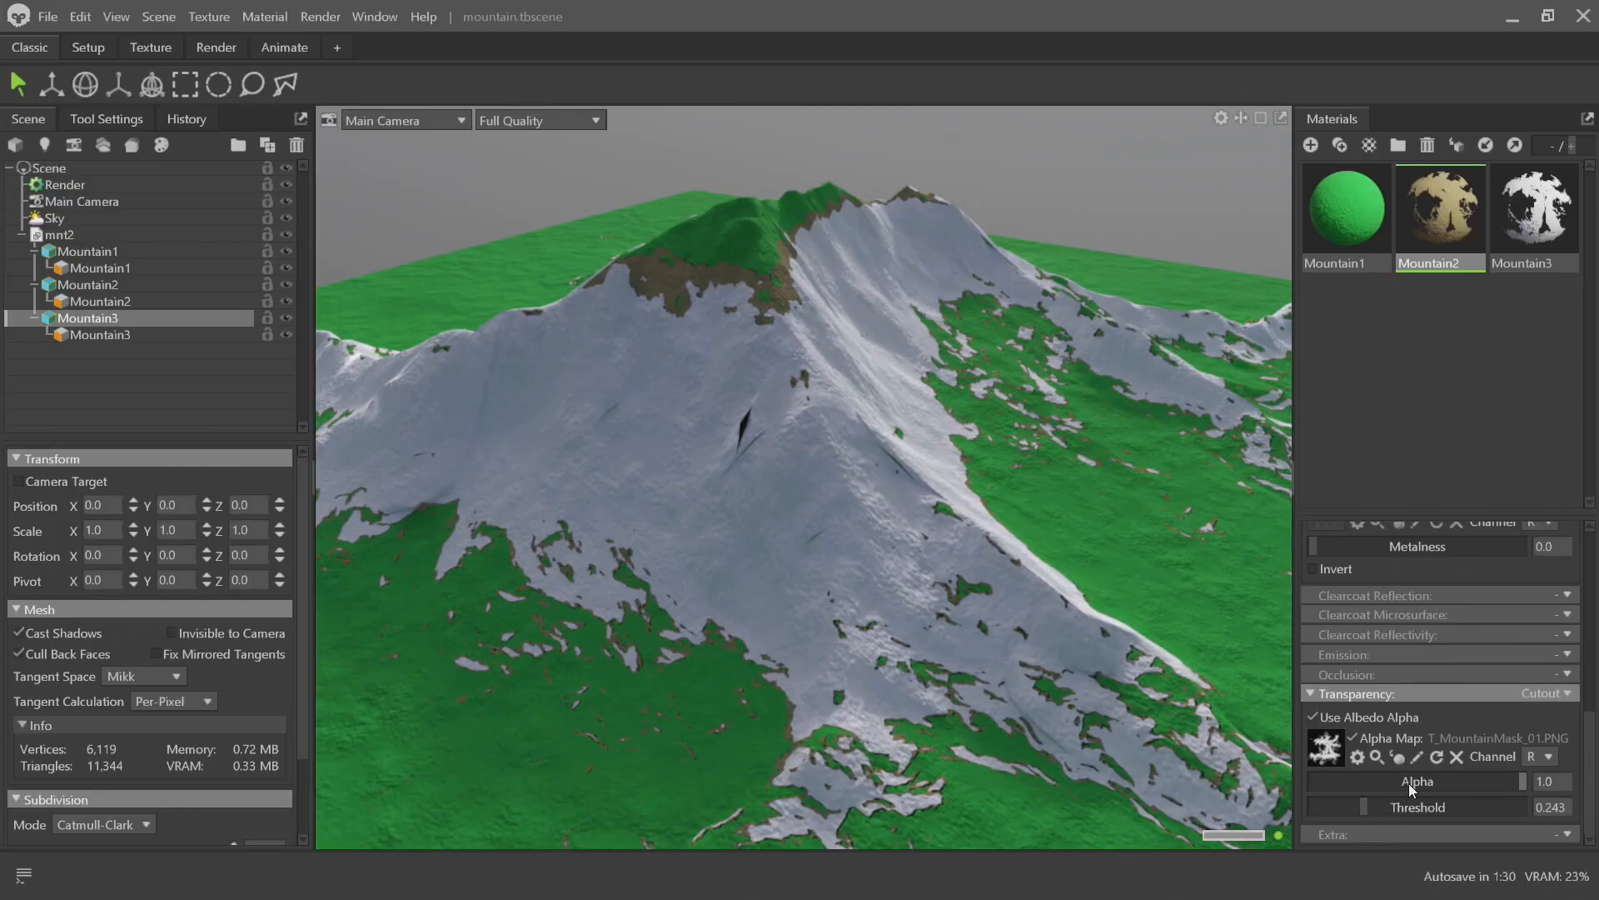
pyautogui.moveTo(1410, 804); pyautogui.dragTo(1459, 809)
# Lower the Mountain3 material's cutout alpha to 0.0
pyautogui.click(1535, 210)
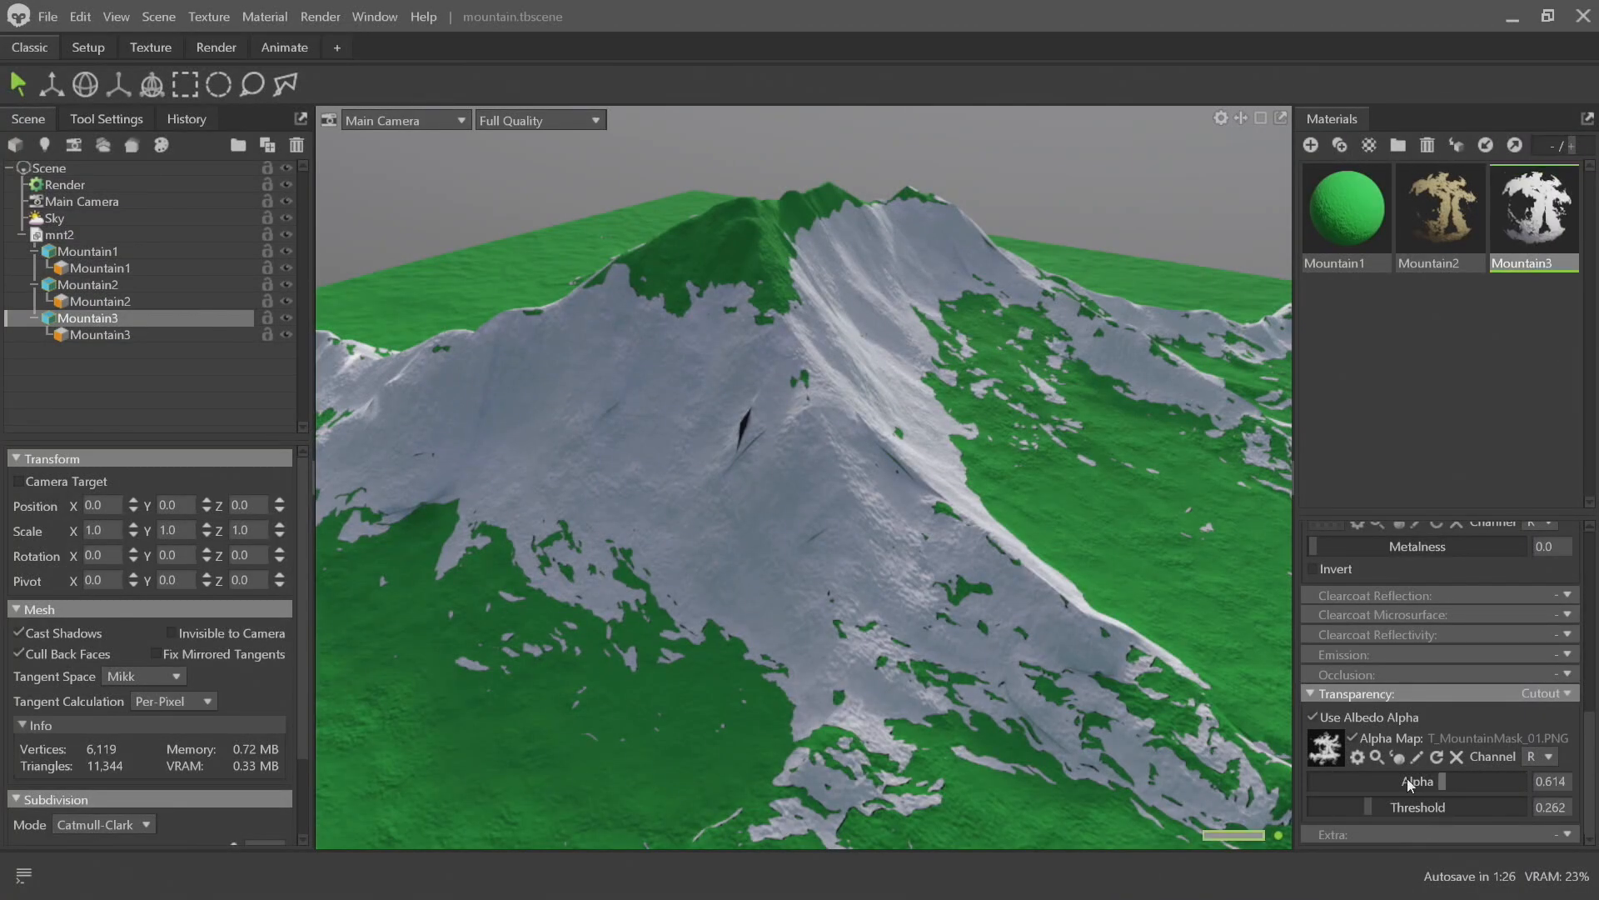
pyautogui.moveTo(1447, 788); pyautogui.dragTo(1253, 782)
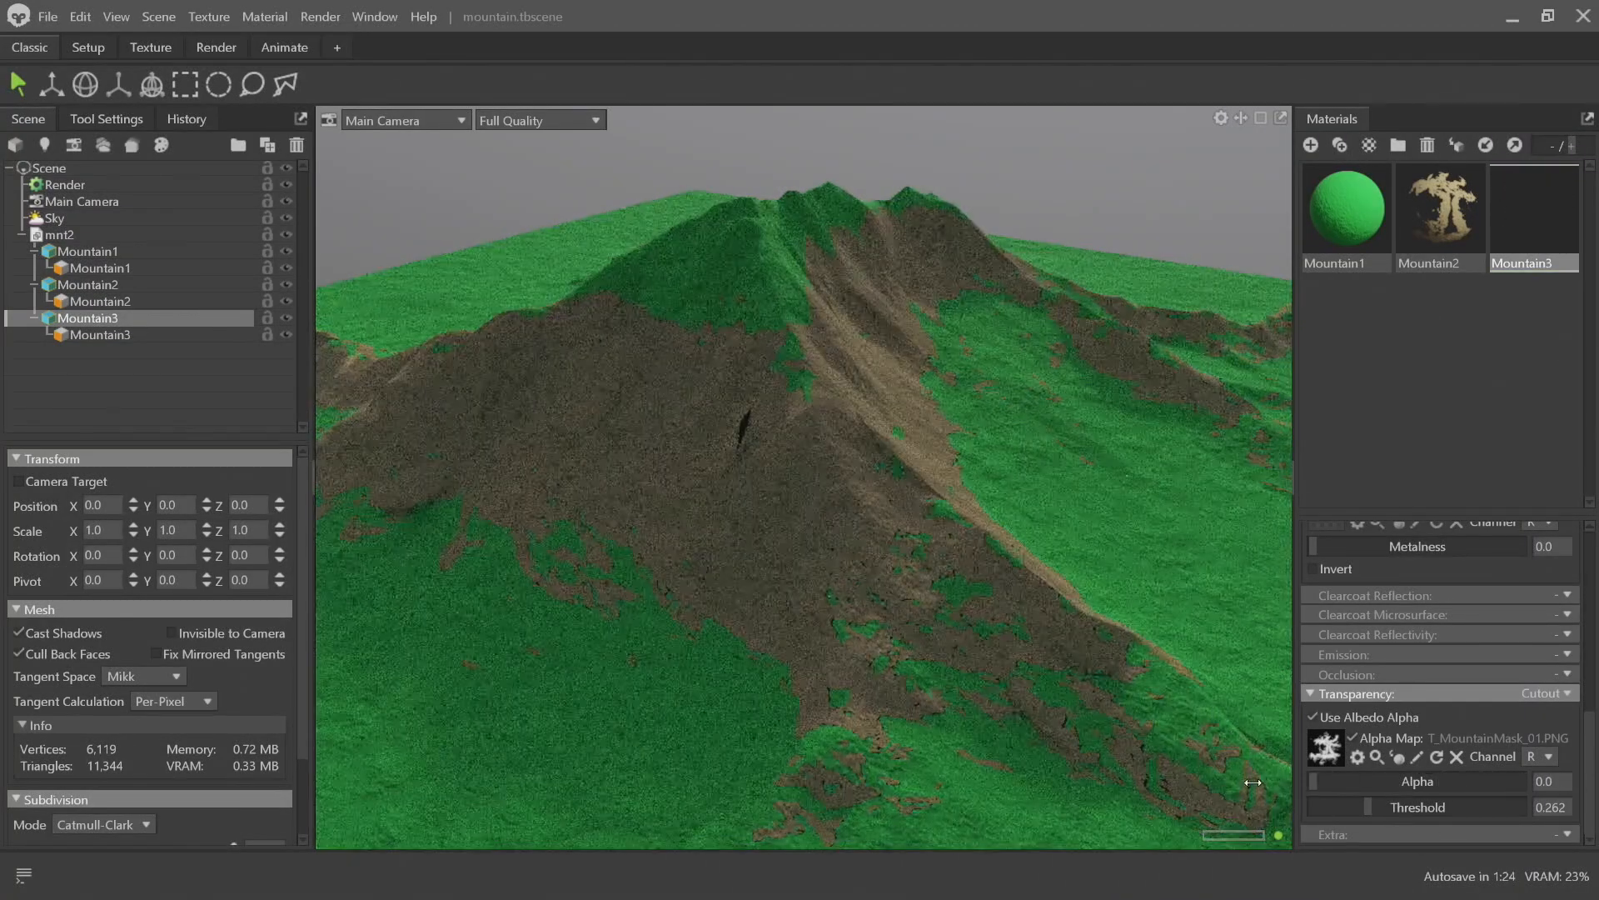
pyautogui.moveTo(934, 671); pyautogui.dragTo(1038, 379)
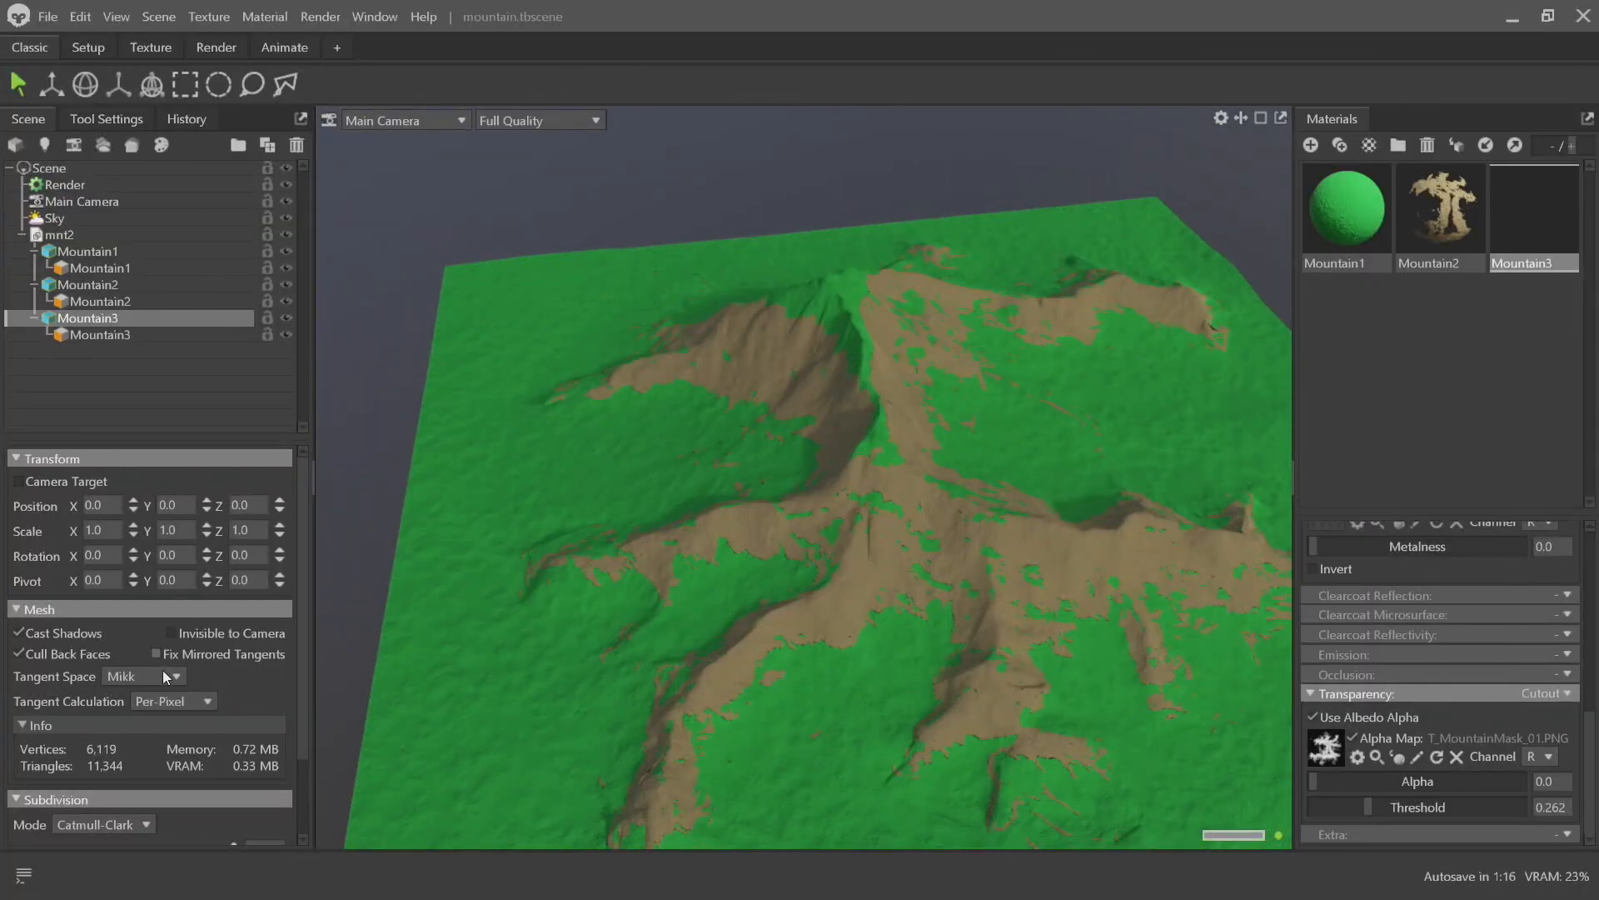
# Replace the Mountain3 material's alpha map with T_MountainMask_03 from the Forest folder in File Explorer, keeping alpha at 0.0
pyautogui.hotkey('alt', 'Tab')
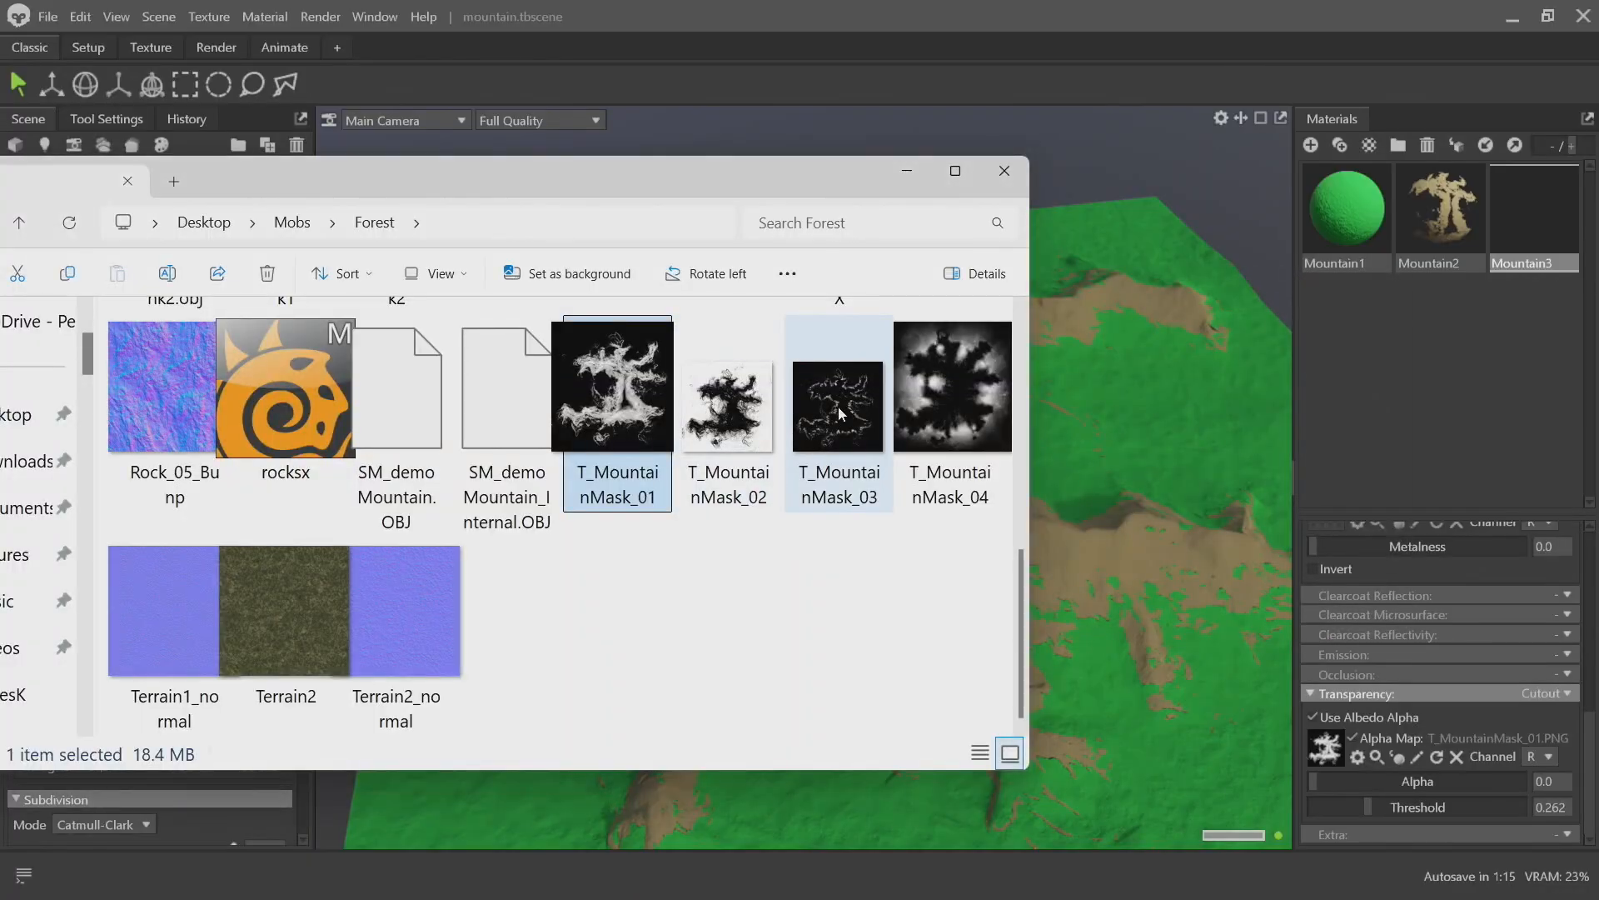
pyautogui.moveTo(837, 404); pyautogui.dragTo(1366, 735)
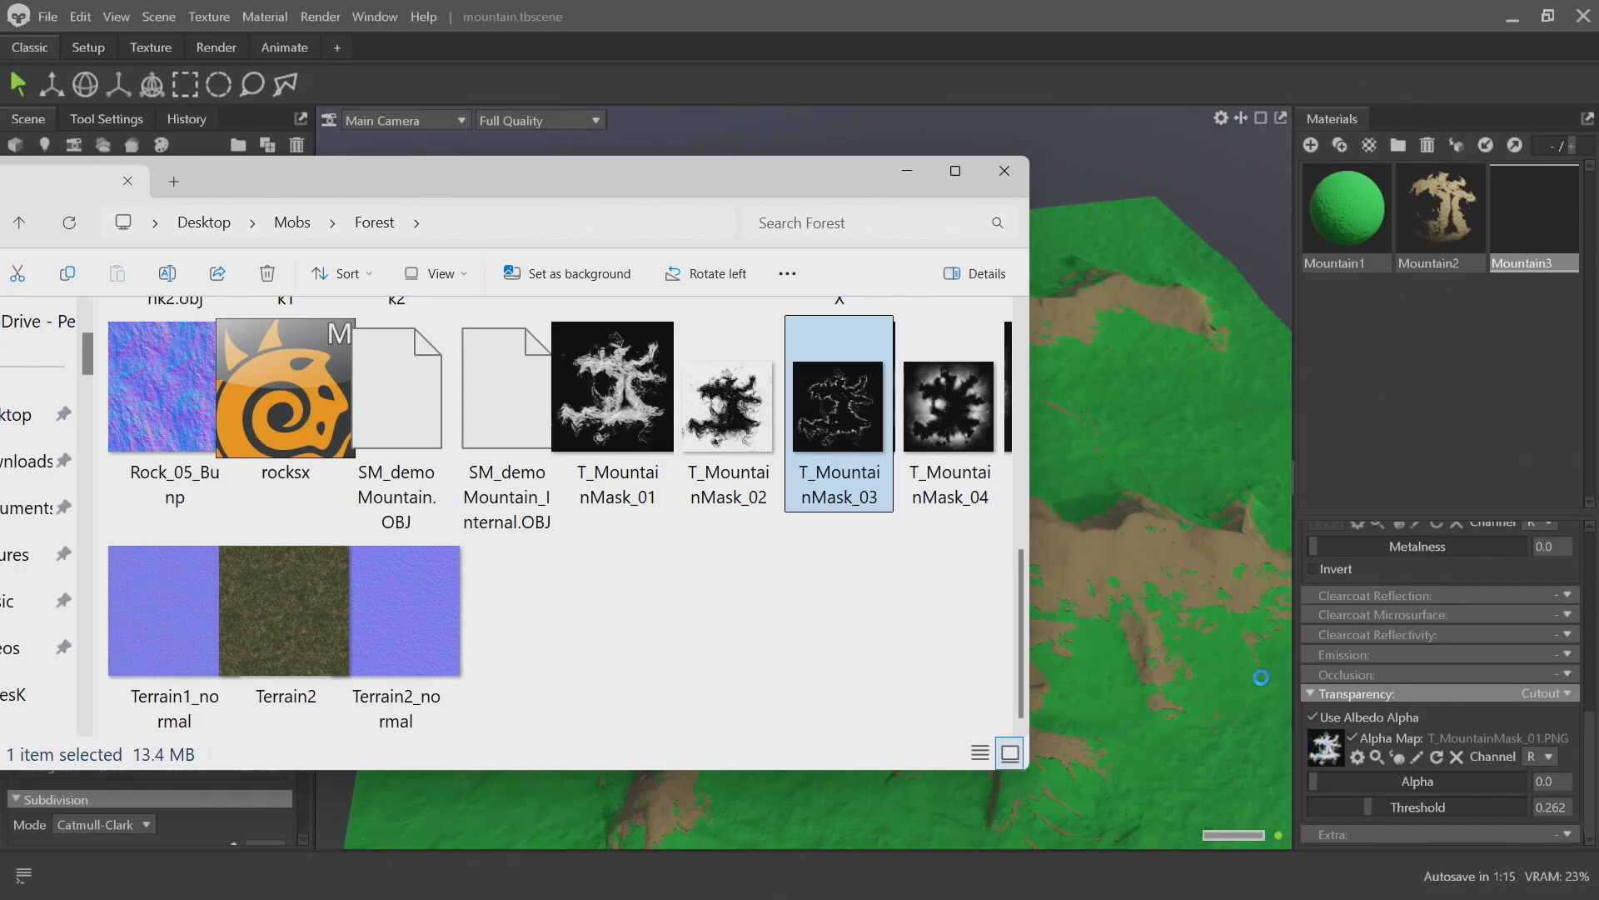
pyautogui.moveTo(1197, 606); pyautogui.dragTo(1251, 641, button='right')
pyautogui.moveTo(1251, 641); pyautogui.dragTo(963, 550, button='middle')
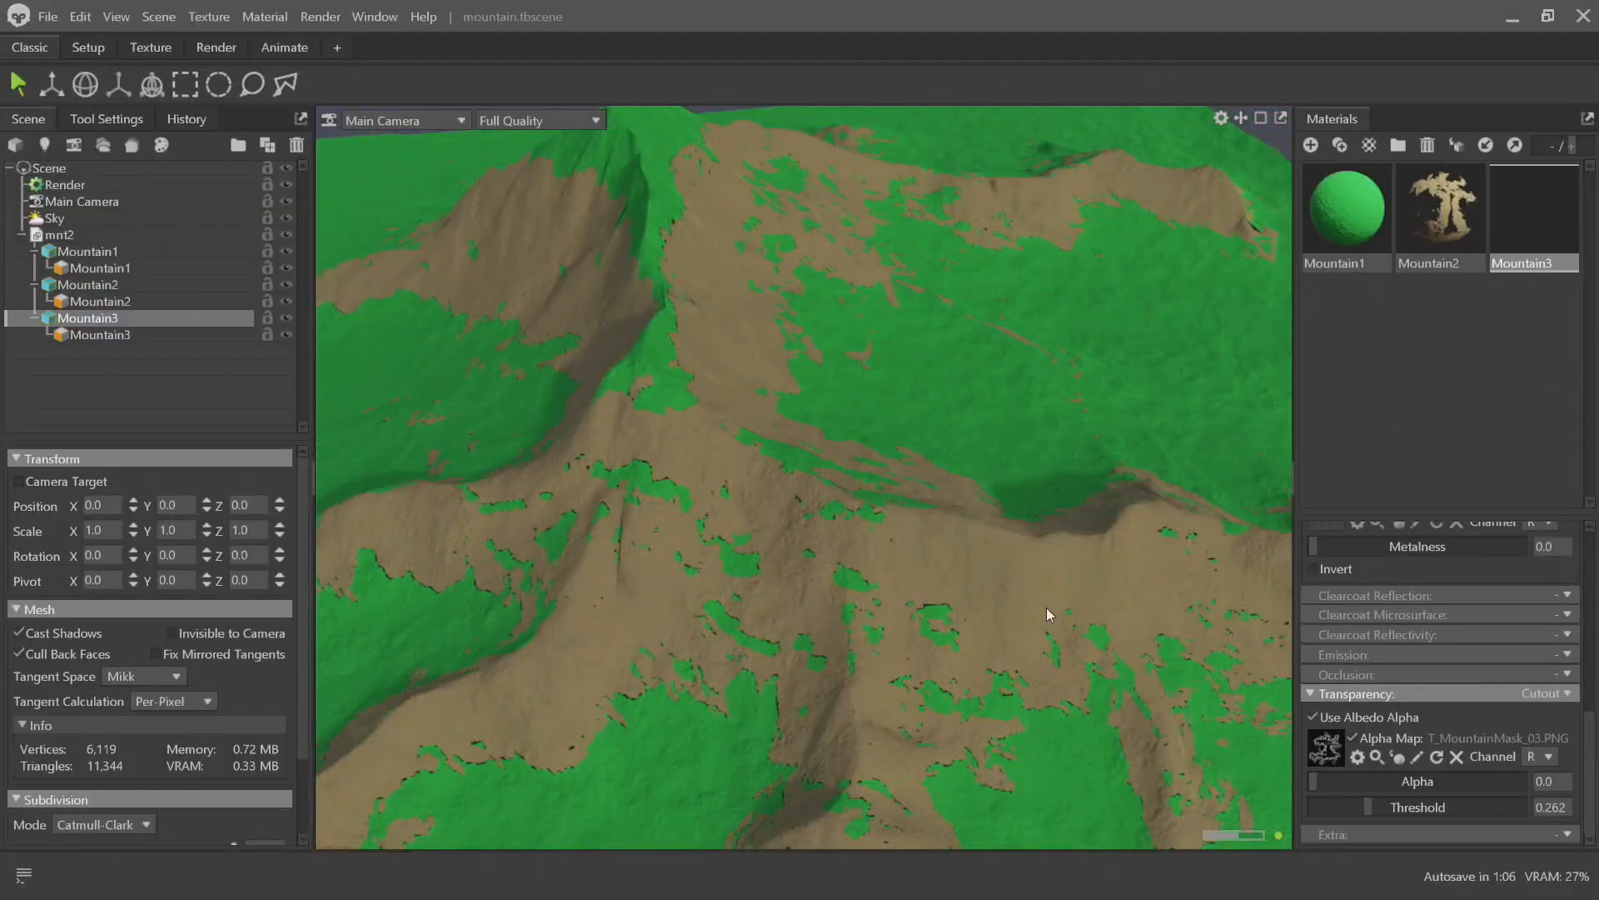
pyautogui.moveTo(1046, 607); pyautogui.dragTo(788, 522)
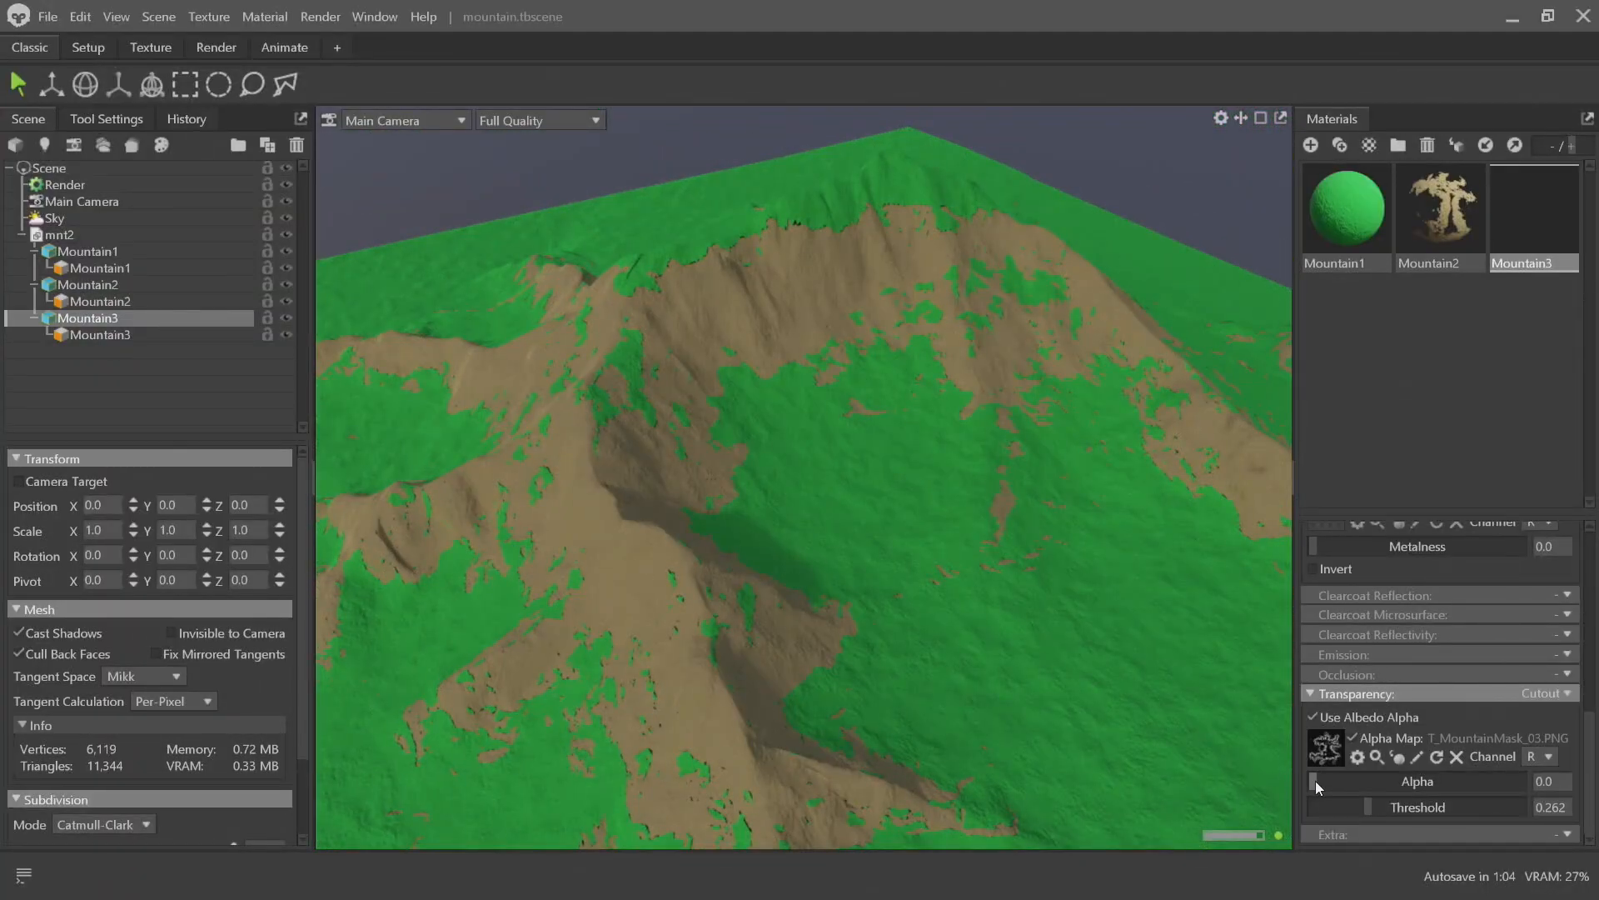
pyautogui.moveTo(1316, 781)
pyautogui.mouseDown()
pyautogui.moveTo(1432, 781)
pyautogui.moveTo(1312, 783)
pyautogui.mouseUp()
# Replace the Mountain2 material's alpha map with T_MountainMask_03 from the Forest folder in File Explorer
pyautogui.click(1448, 243)
pyautogui.hotkey('alt', 'Tab')
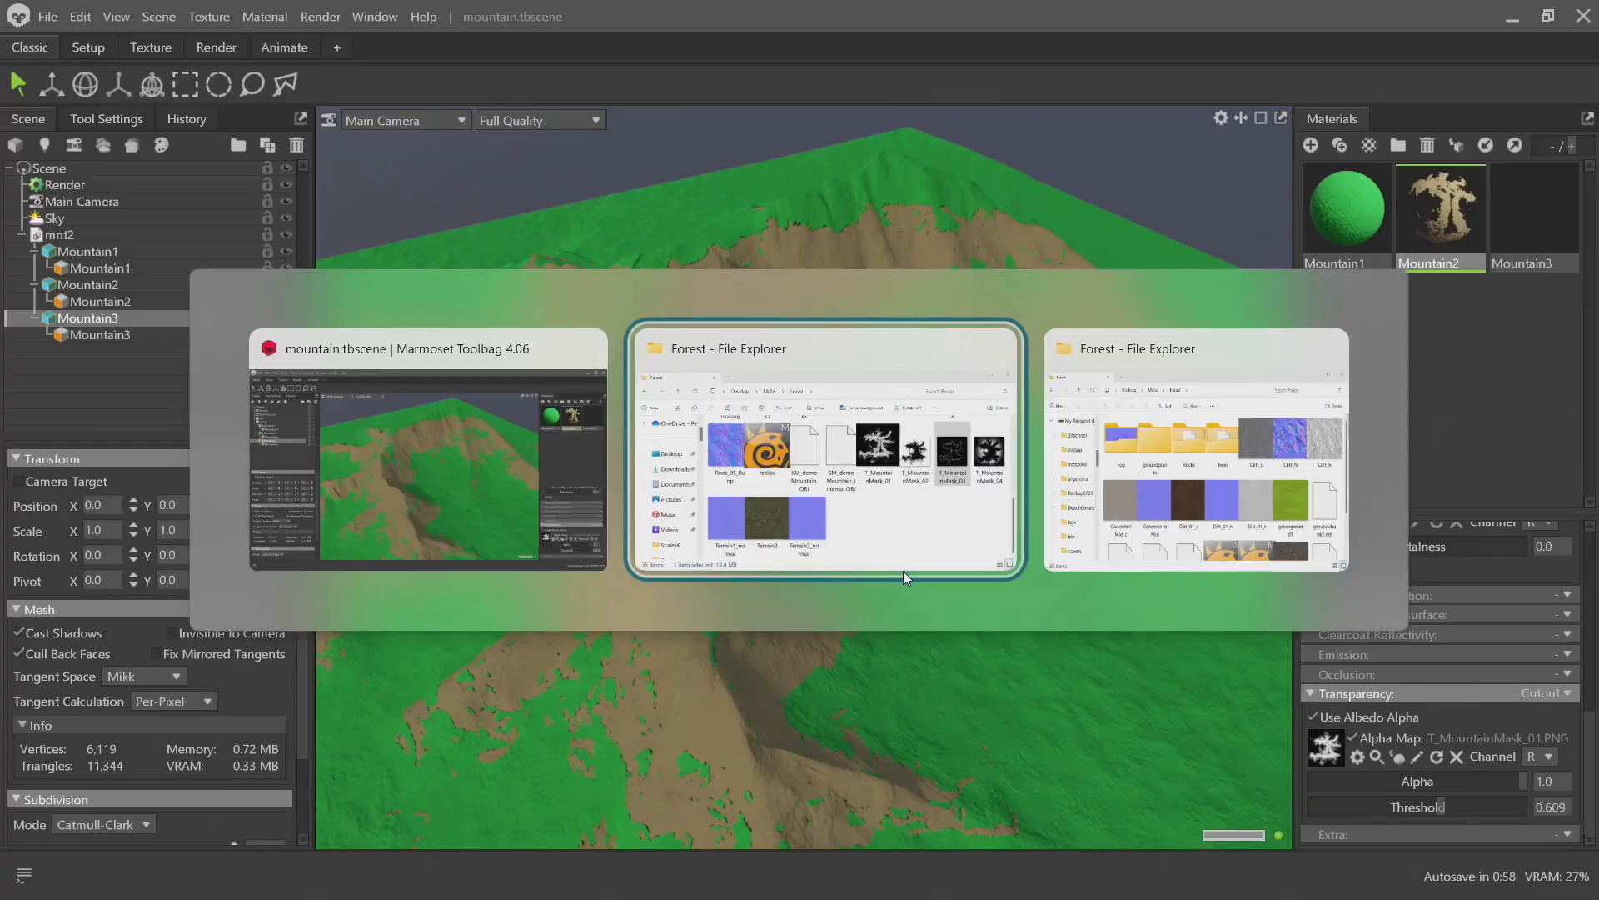
pyautogui.moveTo(813, 396); pyautogui.dragTo(1198, 638)
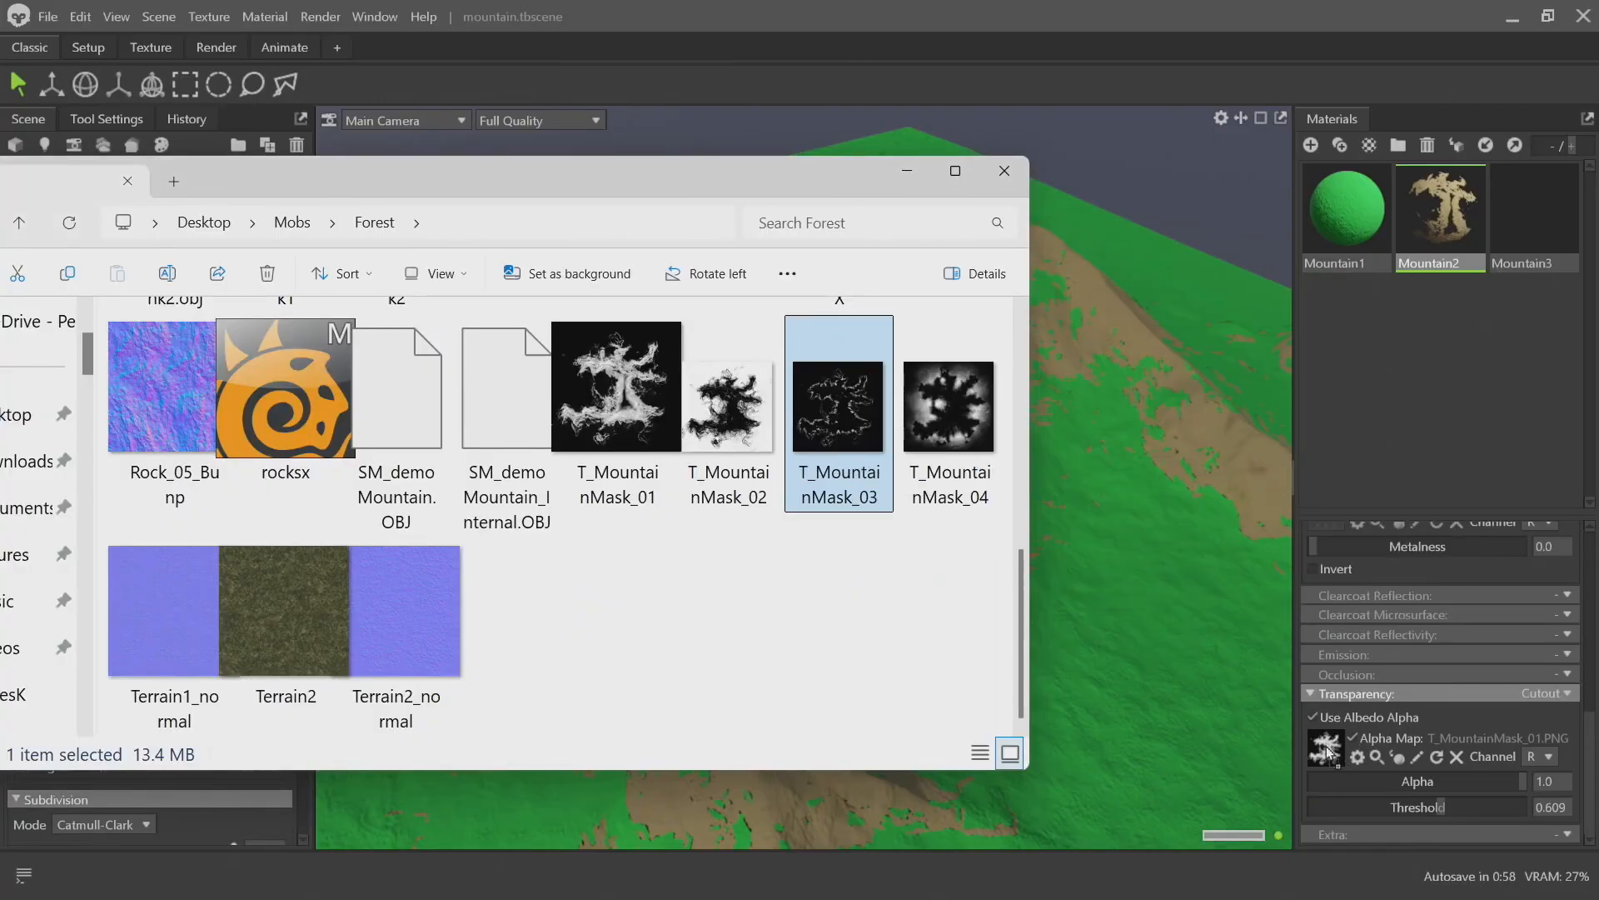
pyautogui.moveTo(1328, 752); pyautogui.dragTo(1329, 752)
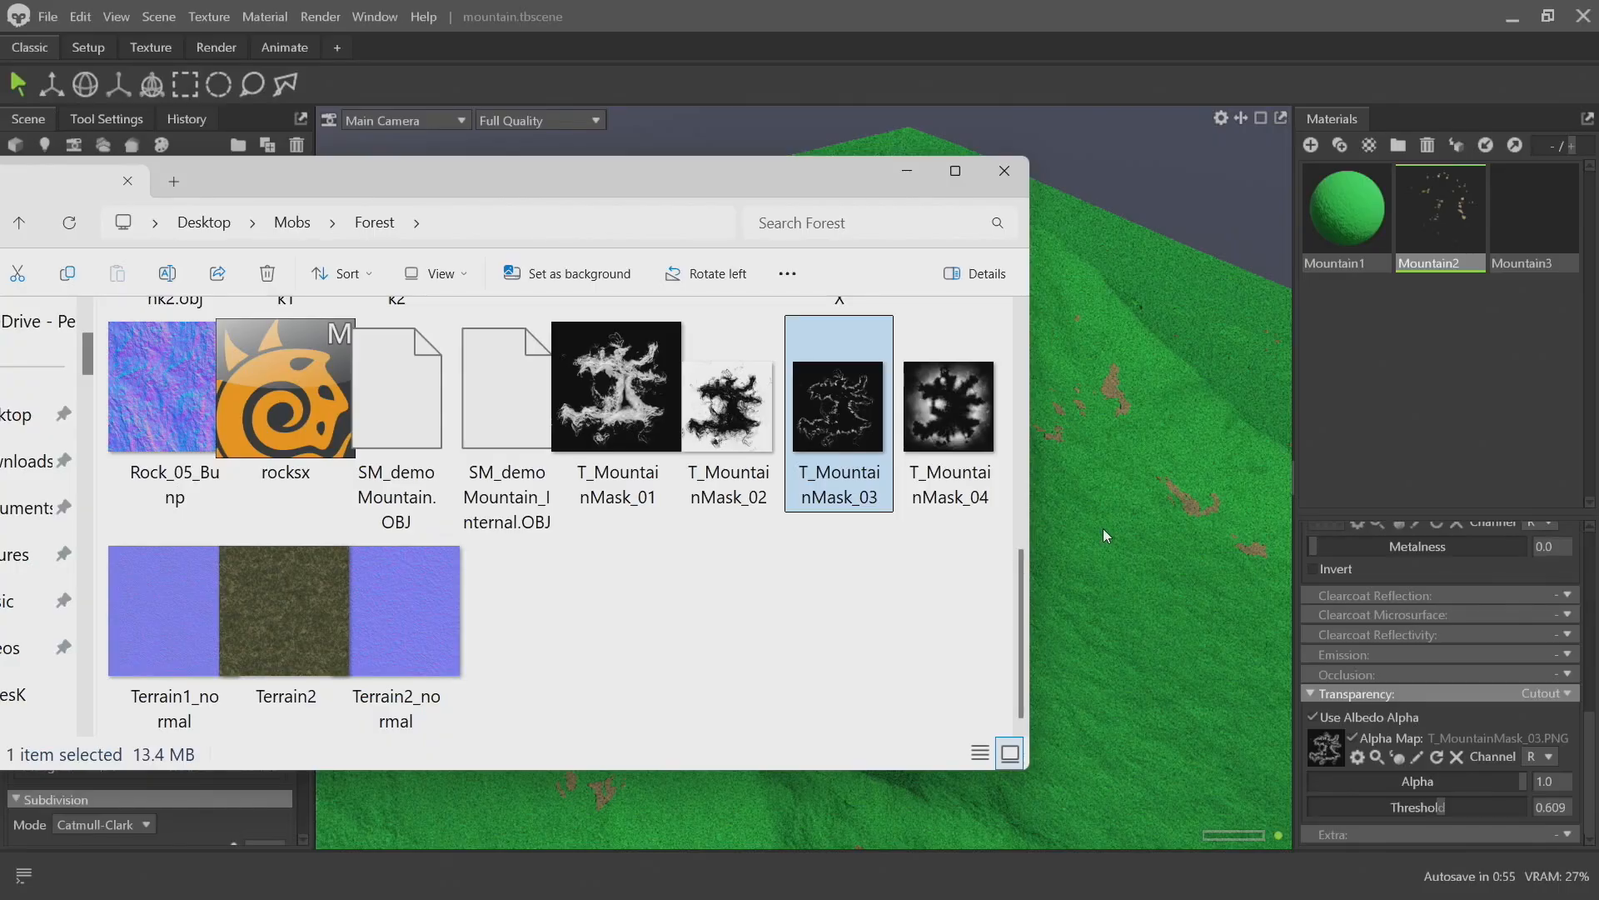
# Examine how the T_MountainMask_03 cutout distributes the Mountain2 patches over the terrain from several angles and distances
pyautogui.moveTo(1098, 367); pyautogui.dragTo(1086, 461)
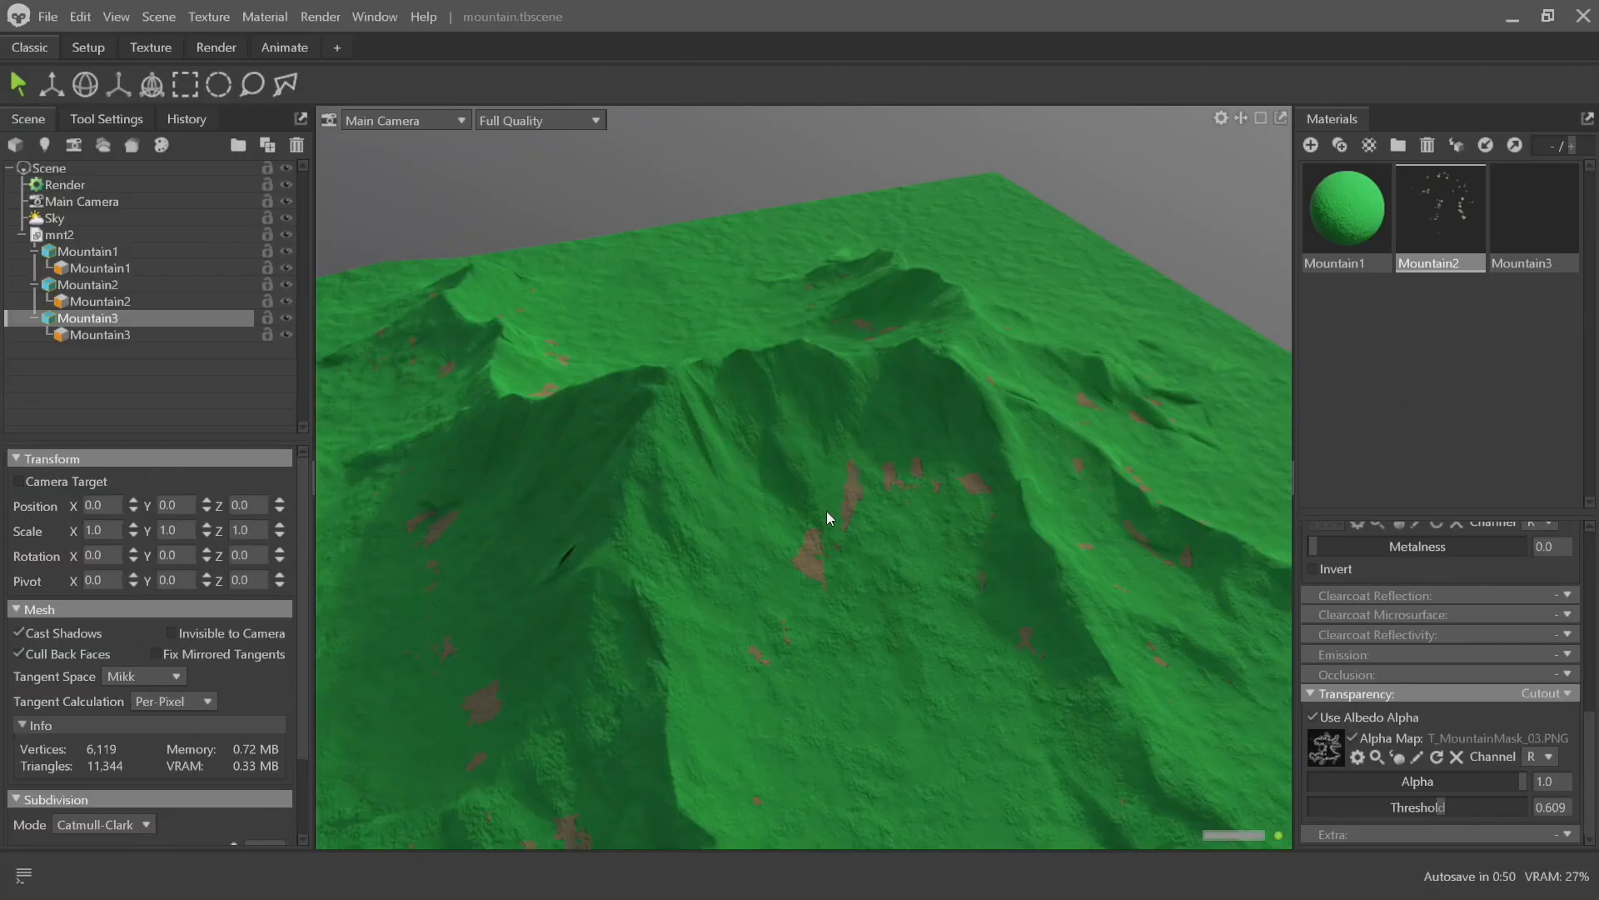
pyautogui.moveTo(826, 511); pyautogui.dragTo(706, 349, button='right')
pyautogui.moveTo(706, 349); pyautogui.dragTo(928, 492)
pyautogui.moveTo(928, 492); pyautogui.dragTo(859, 662, button='right')
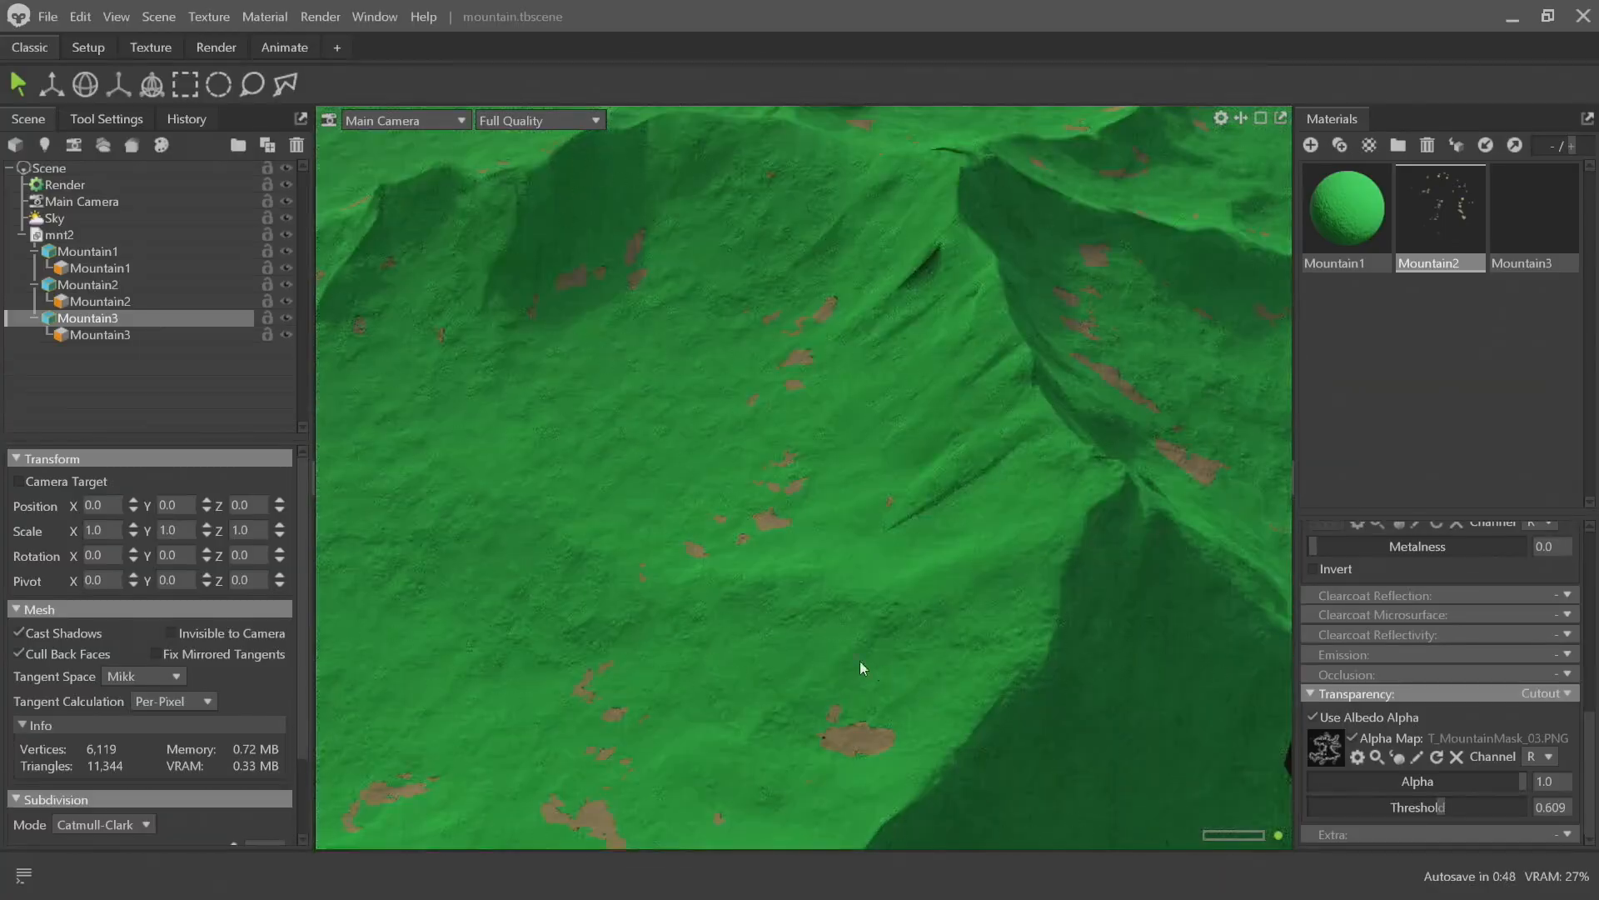
pyautogui.moveTo(861, 665); pyautogui.dragTo(891, 403)
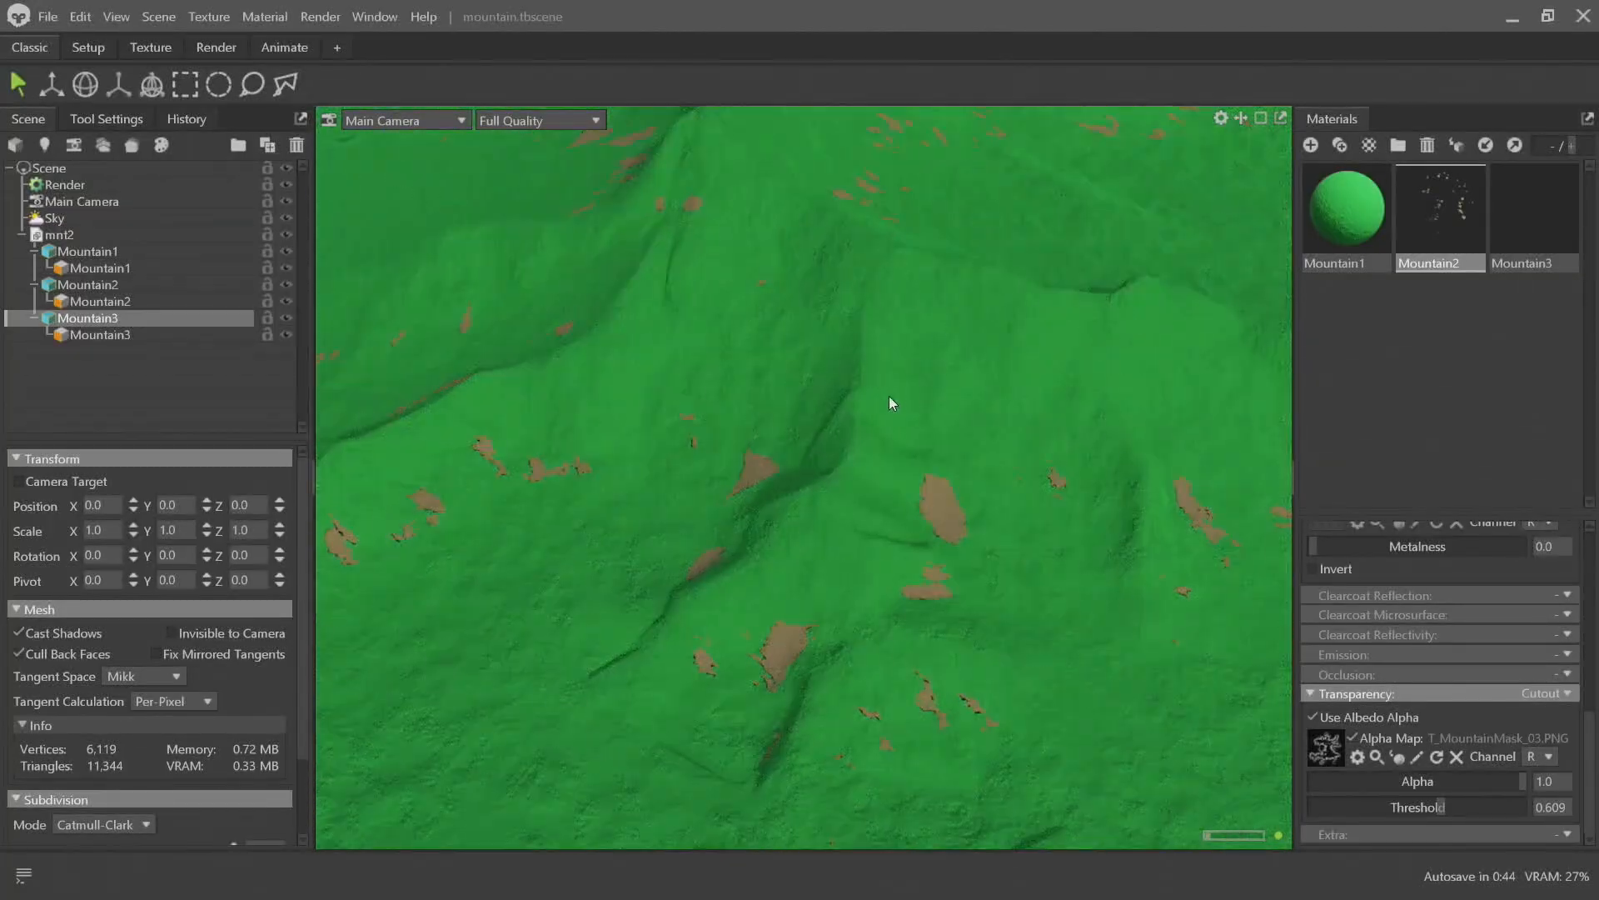
pyautogui.moveTo(977, 467); pyautogui.dragTo(1018, 631)
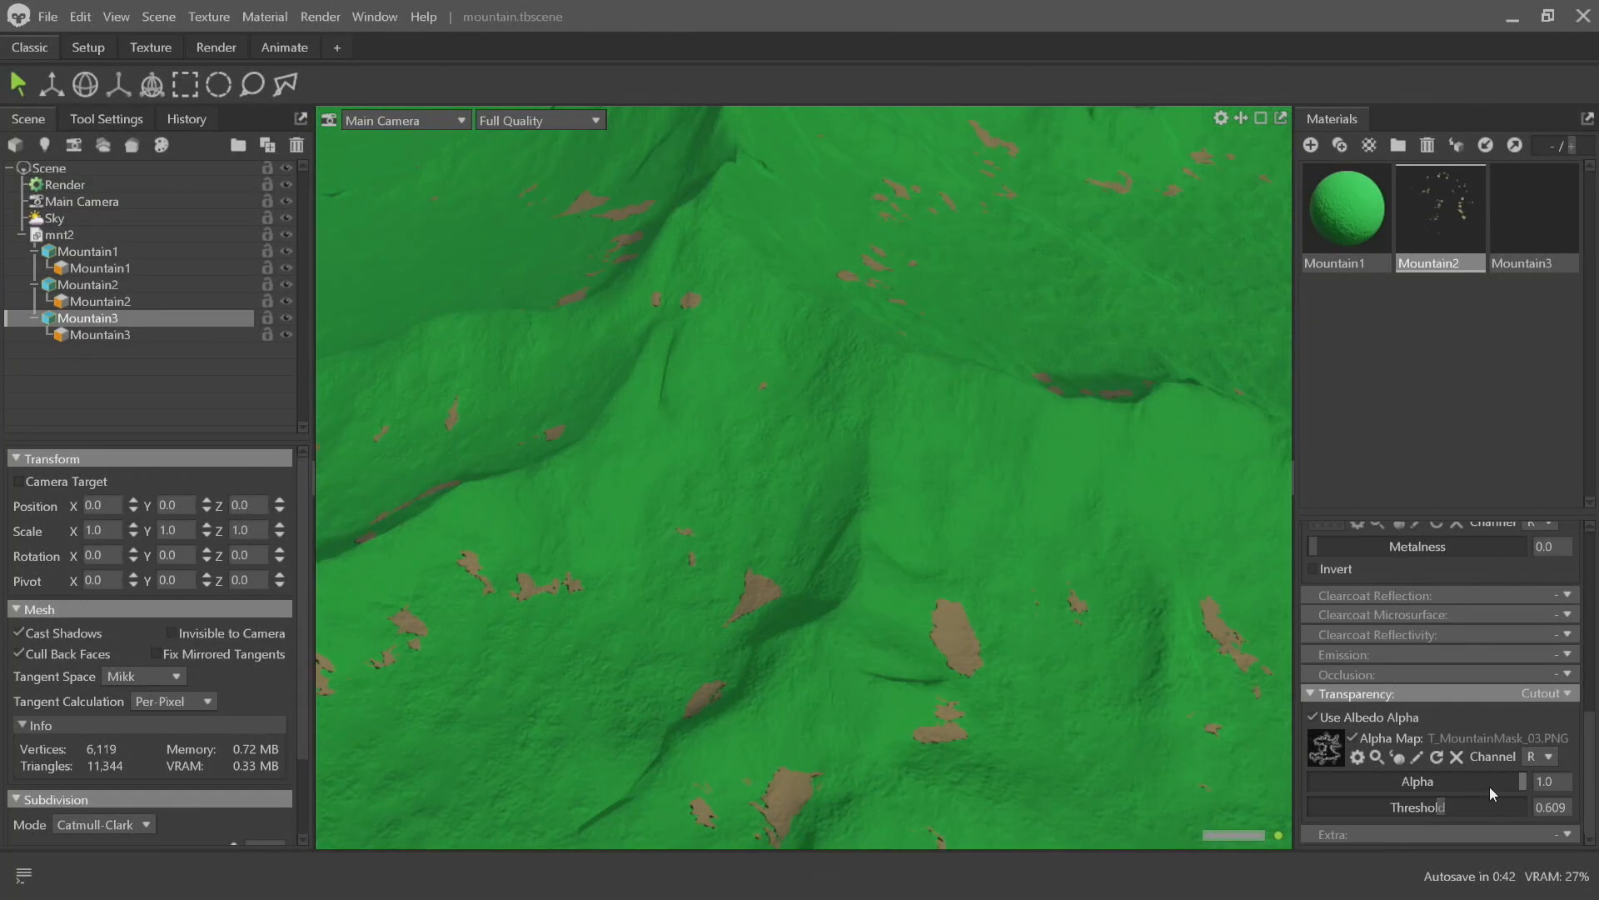
pyautogui.moveTo(569, 493); pyautogui.dragTo(908, 518)
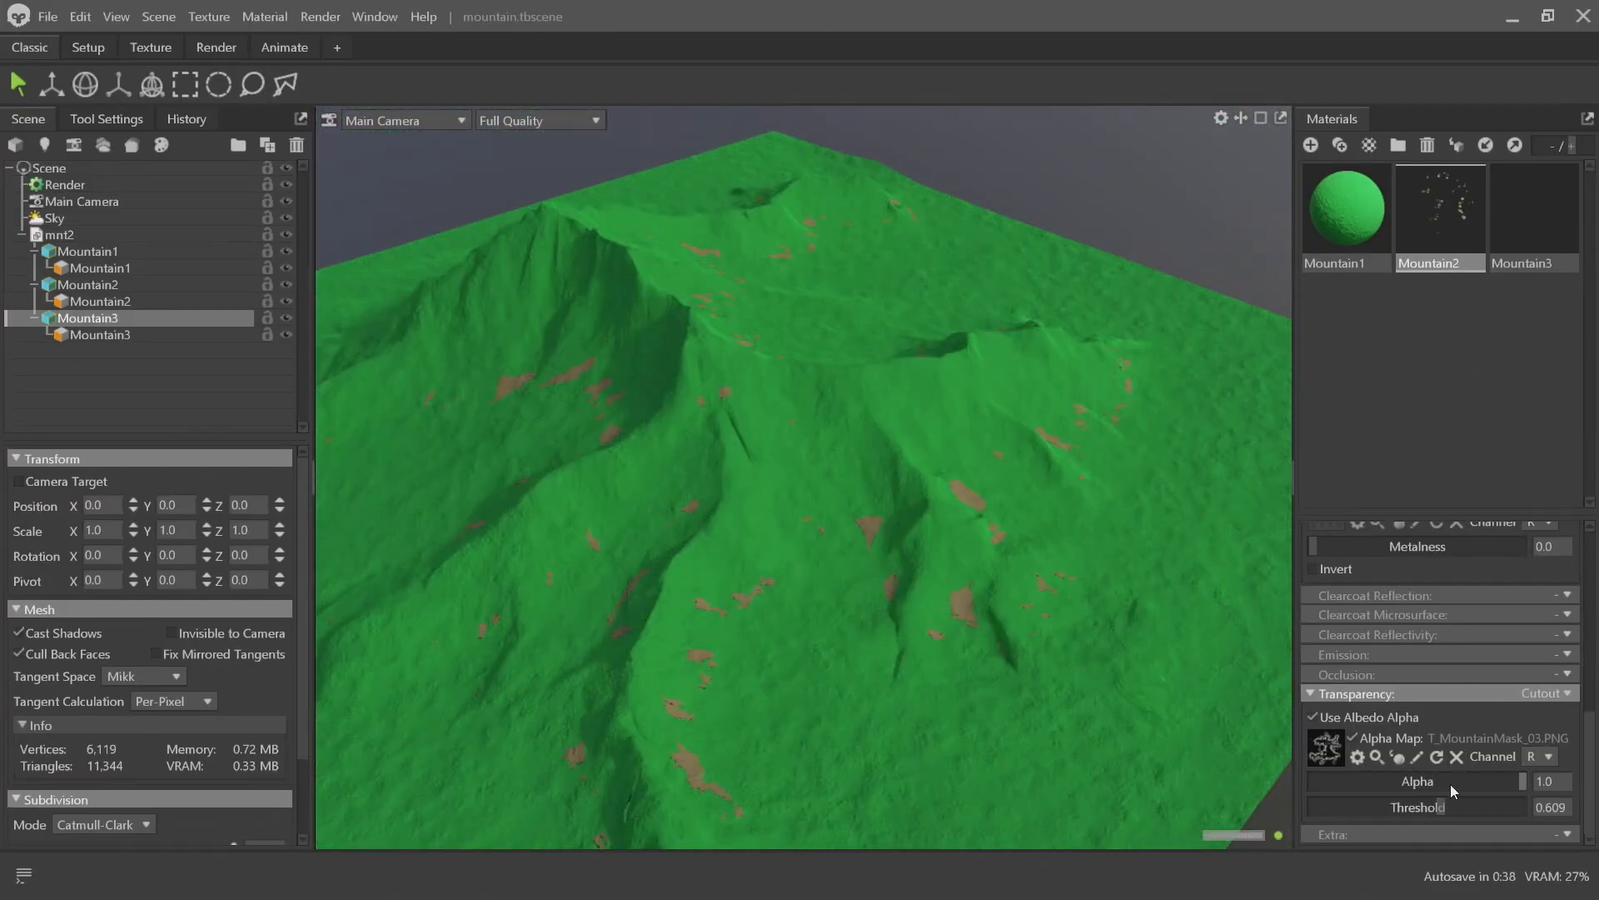
# Adjust the Mountain2 cutout to an alpha of about 0.441 and a threshold of about 0.262
pyautogui.moveTo(1453, 788); pyautogui.dragTo(1315, 767)
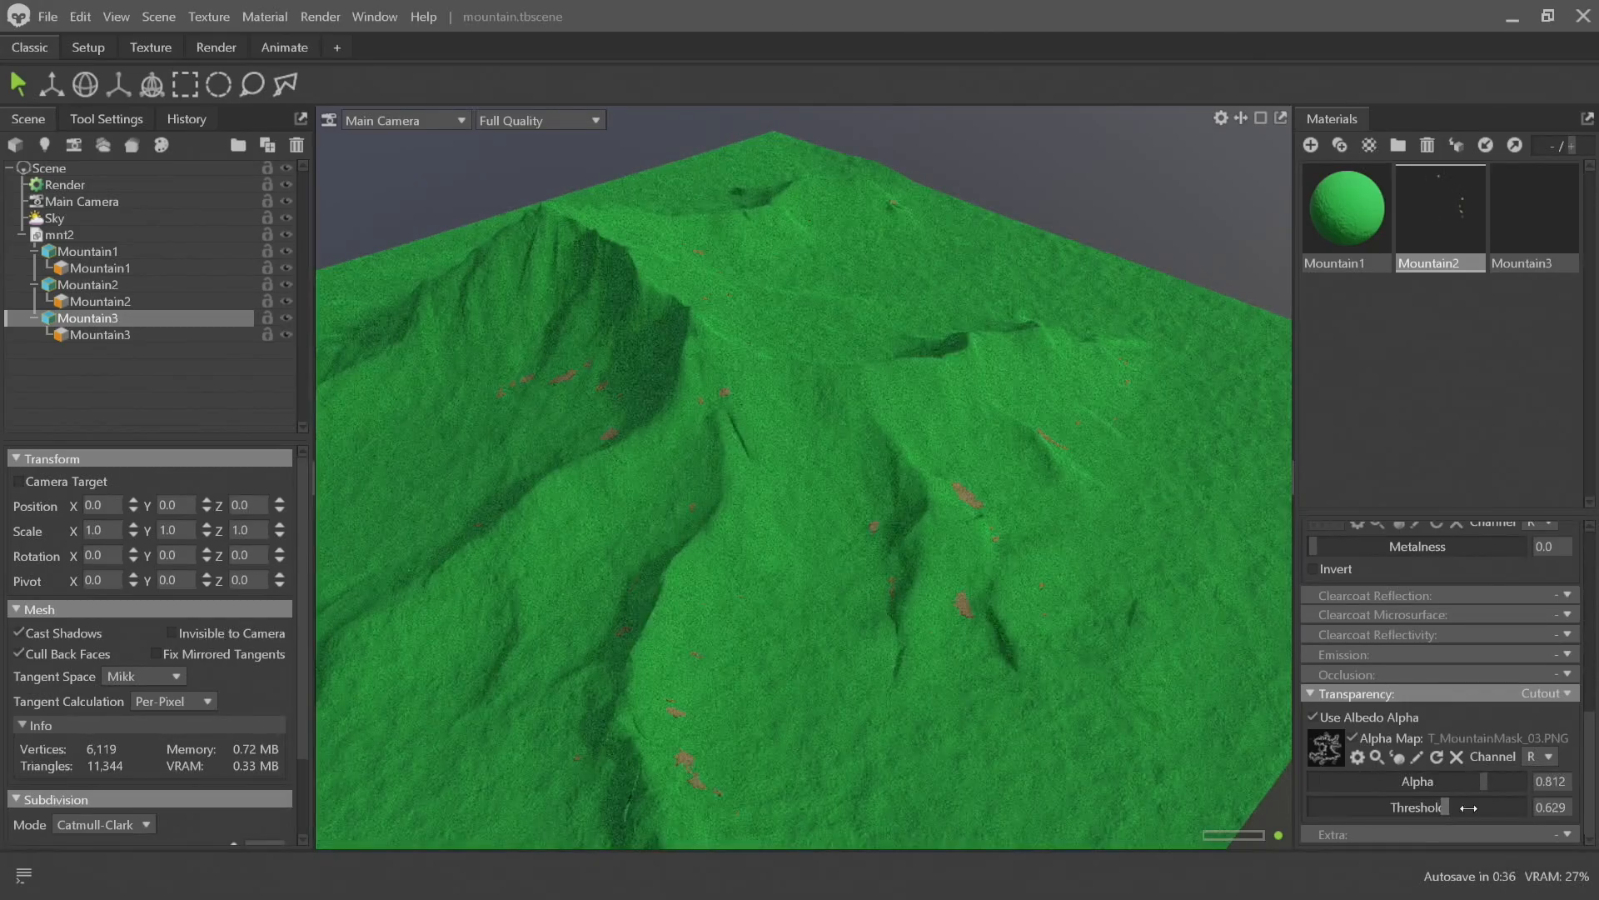
pyautogui.moveTo(1416, 804); pyautogui.dragTo(1349, 798)
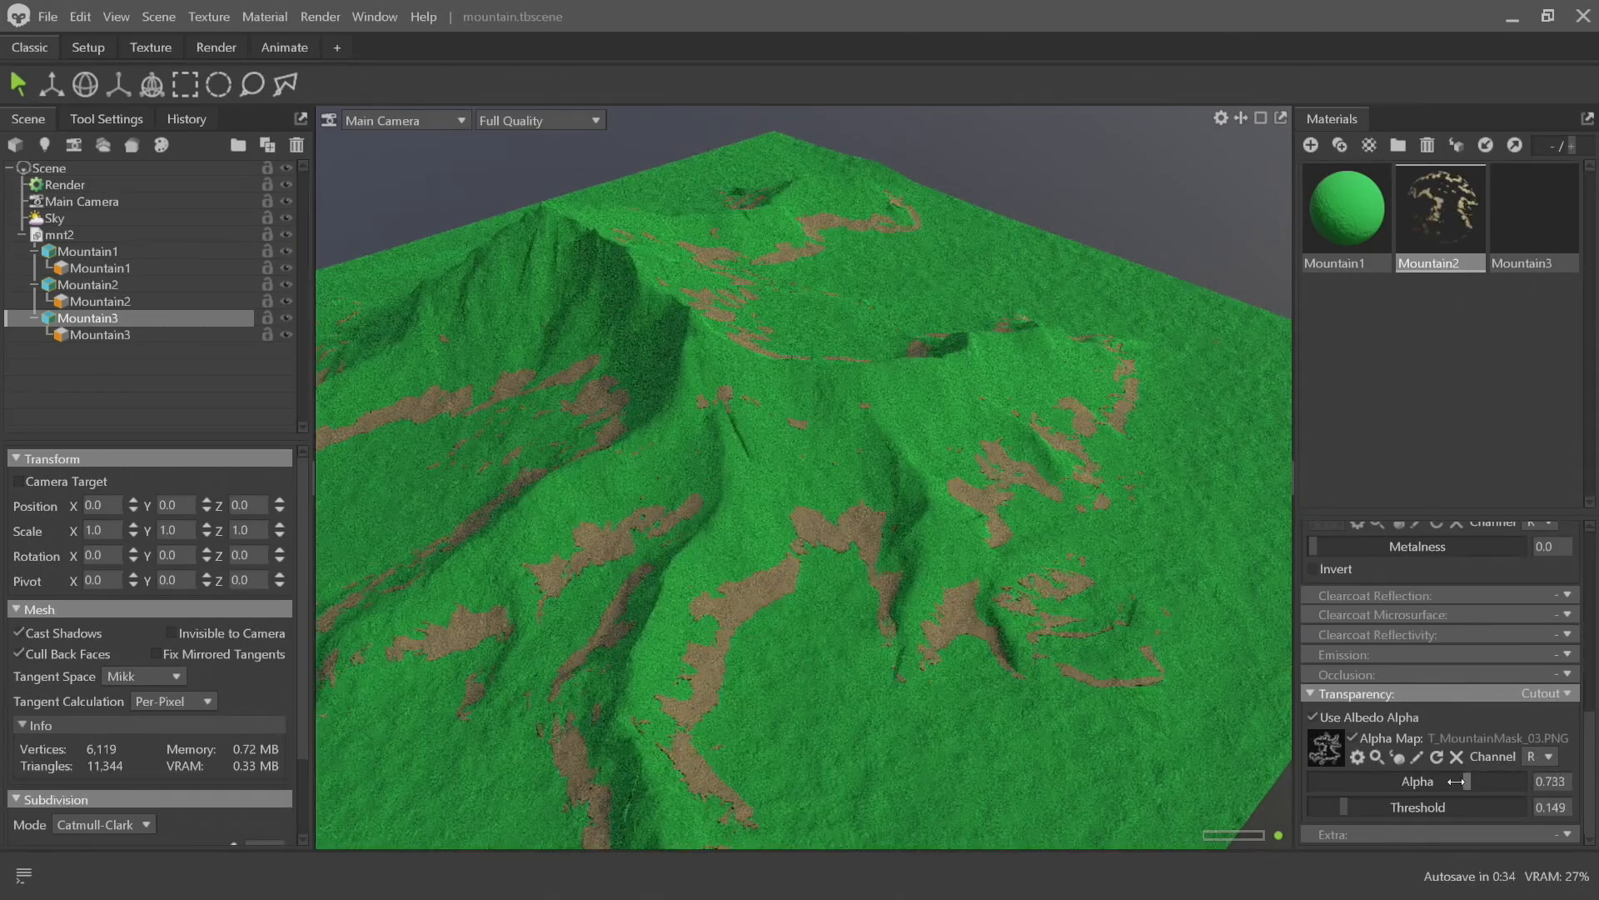
pyautogui.moveTo(1456, 782); pyautogui.dragTo(1545, 789)
pyautogui.moveTo(917, 662); pyautogui.dragTo(680, 536)
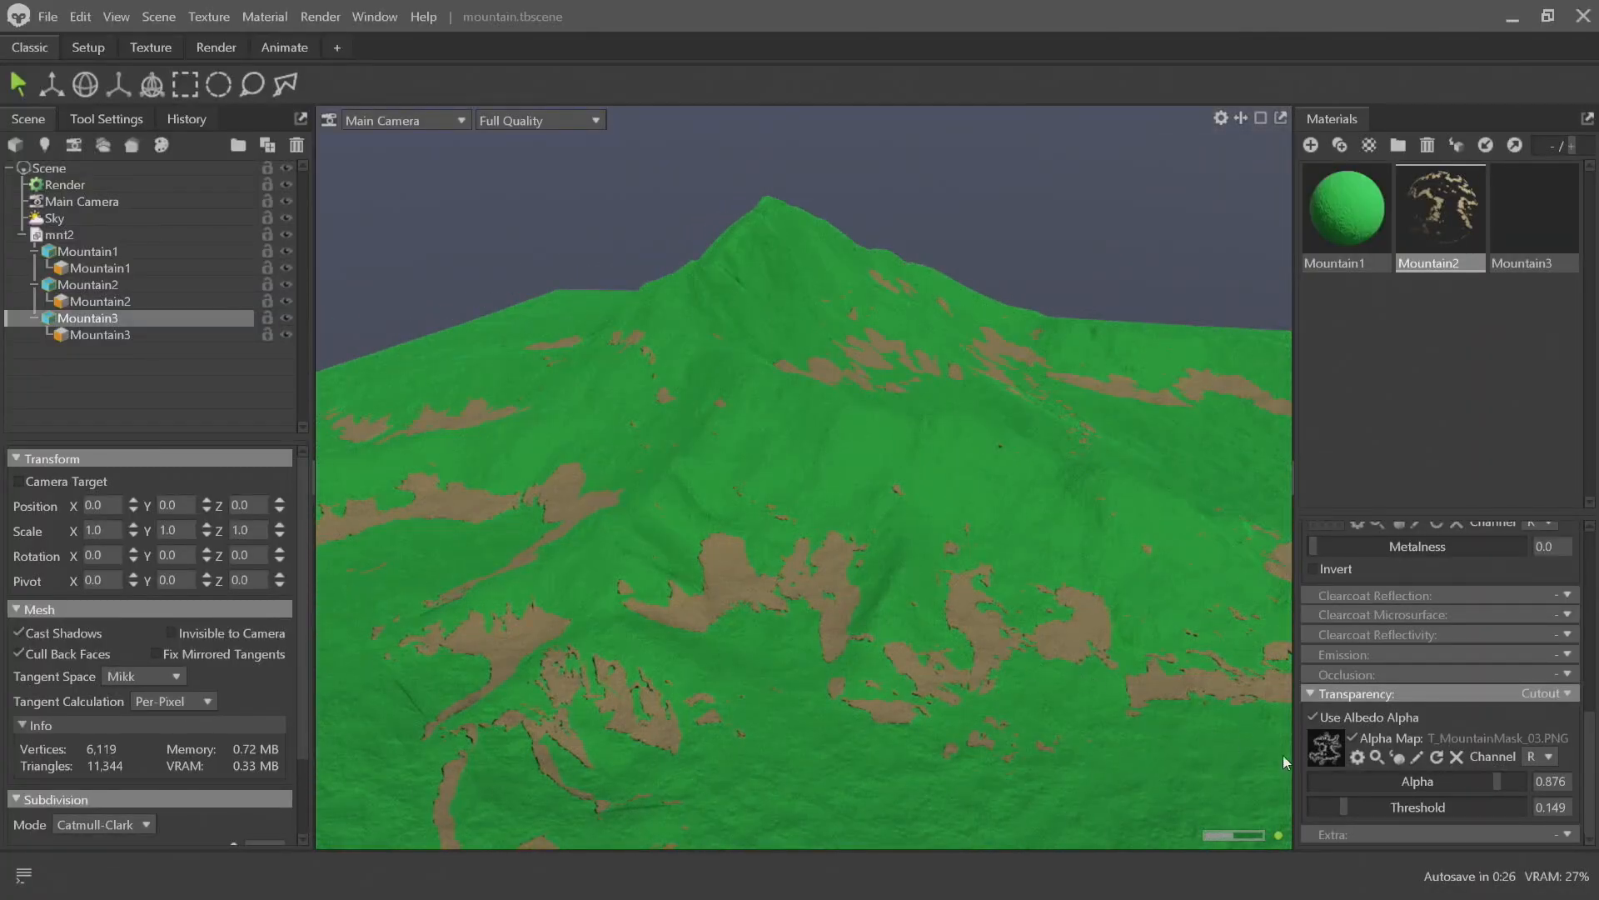
pyautogui.moveTo(1496, 780); pyautogui.dragTo(1406, 780)
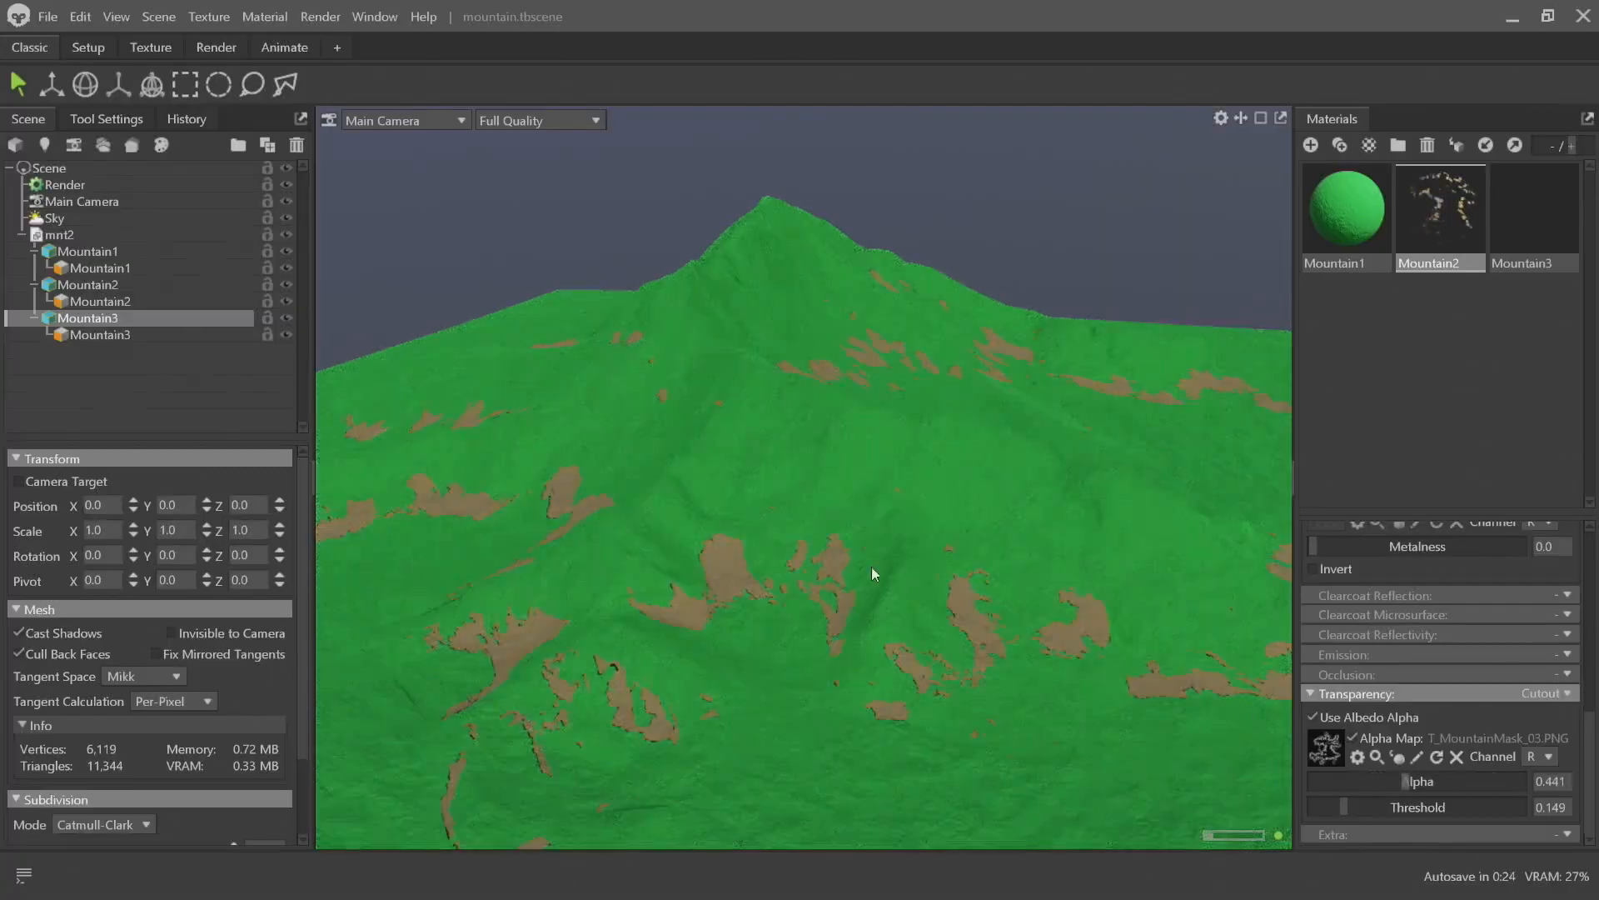
pyautogui.moveTo(871, 573); pyautogui.dragTo(881, 524)
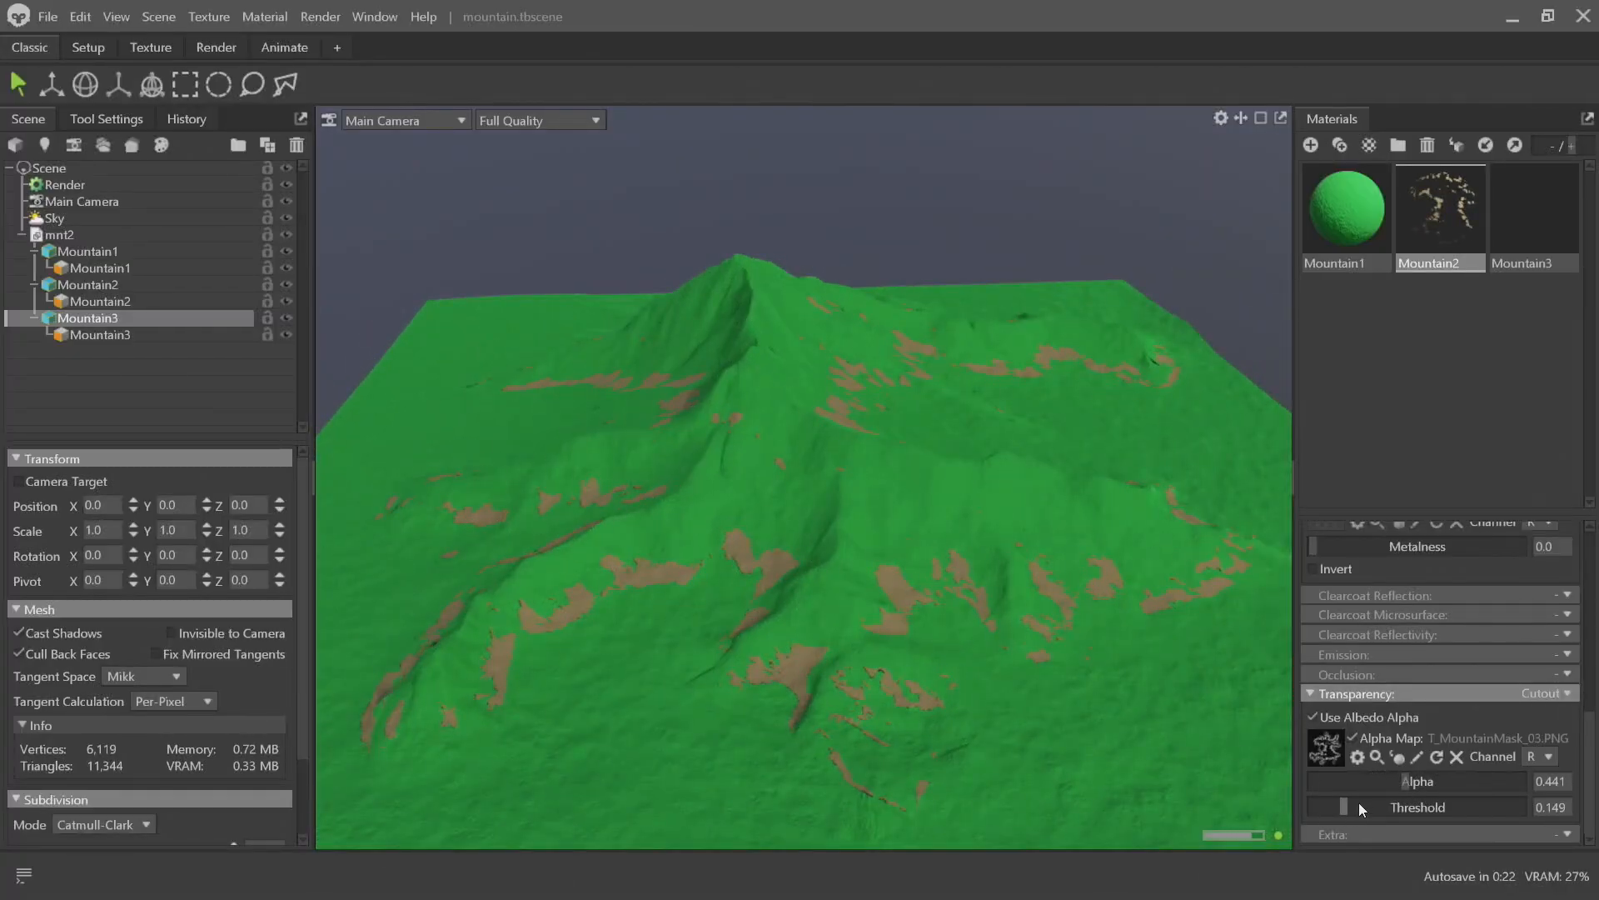
pyautogui.moveTo(1359, 804)
pyautogui.mouseDown()
pyautogui.moveTo(1479, 806)
pyautogui.moveTo(1306, 806)
pyautogui.moveTo(1415, 806)
pyautogui.moveTo(1368, 806)
pyautogui.mouseUp()
# Replace the Mountain2 material's alpha map with T_MountainMask_04 from the Forest folder in File Explorer
pyautogui.hotkey('alt', 'Tab')
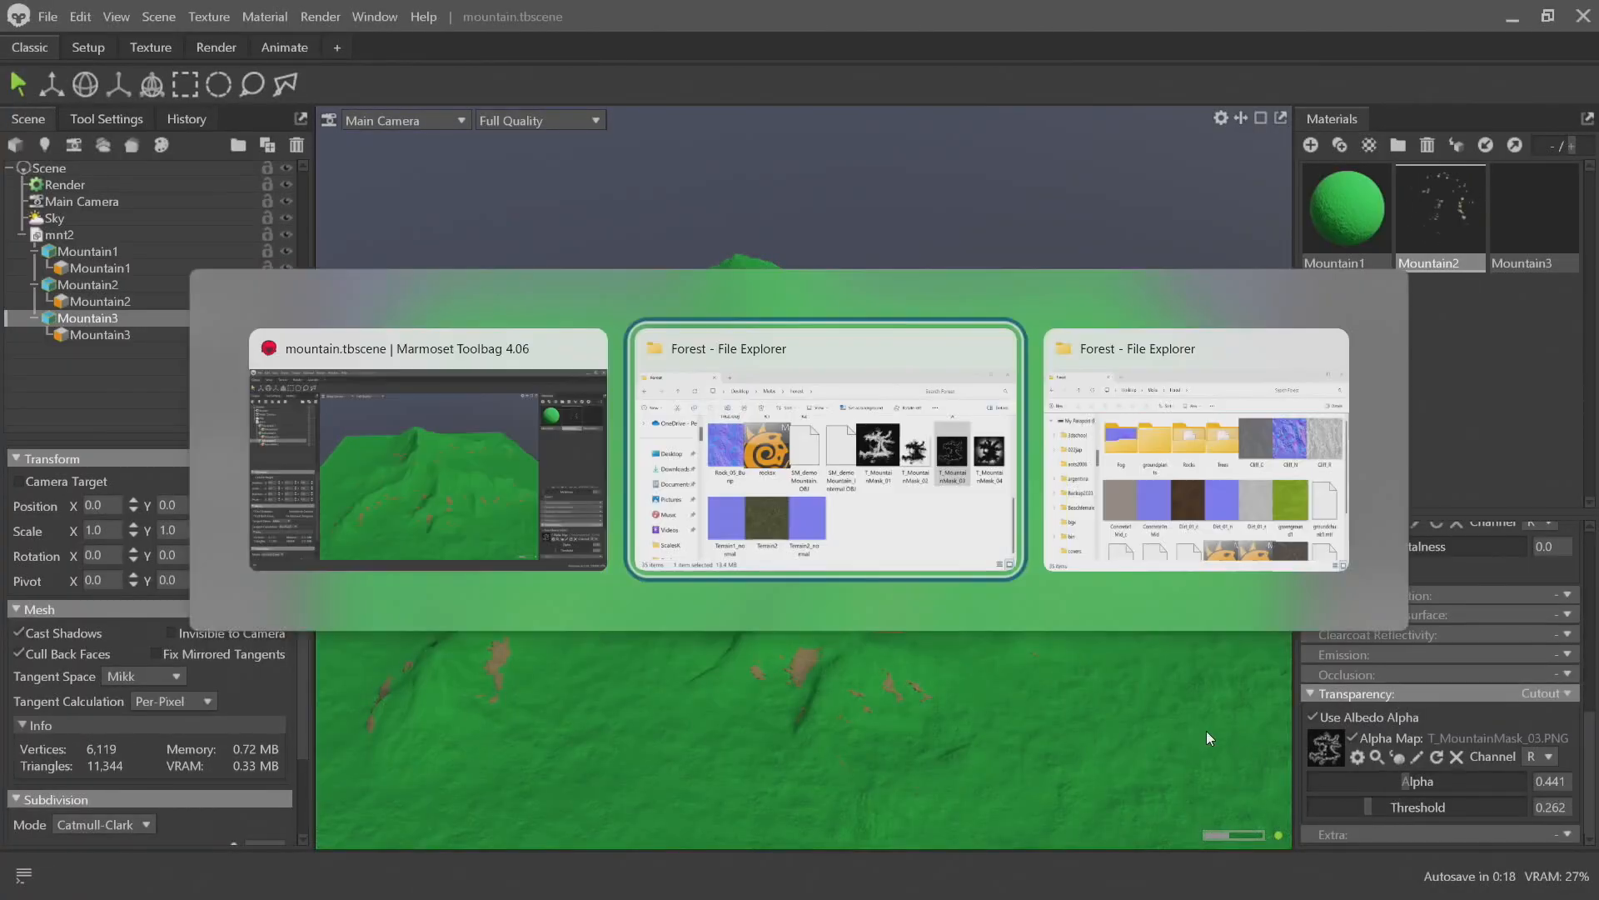
pyautogui.moveTo(949, 408); pyautogui.dragTo(1230, 598)
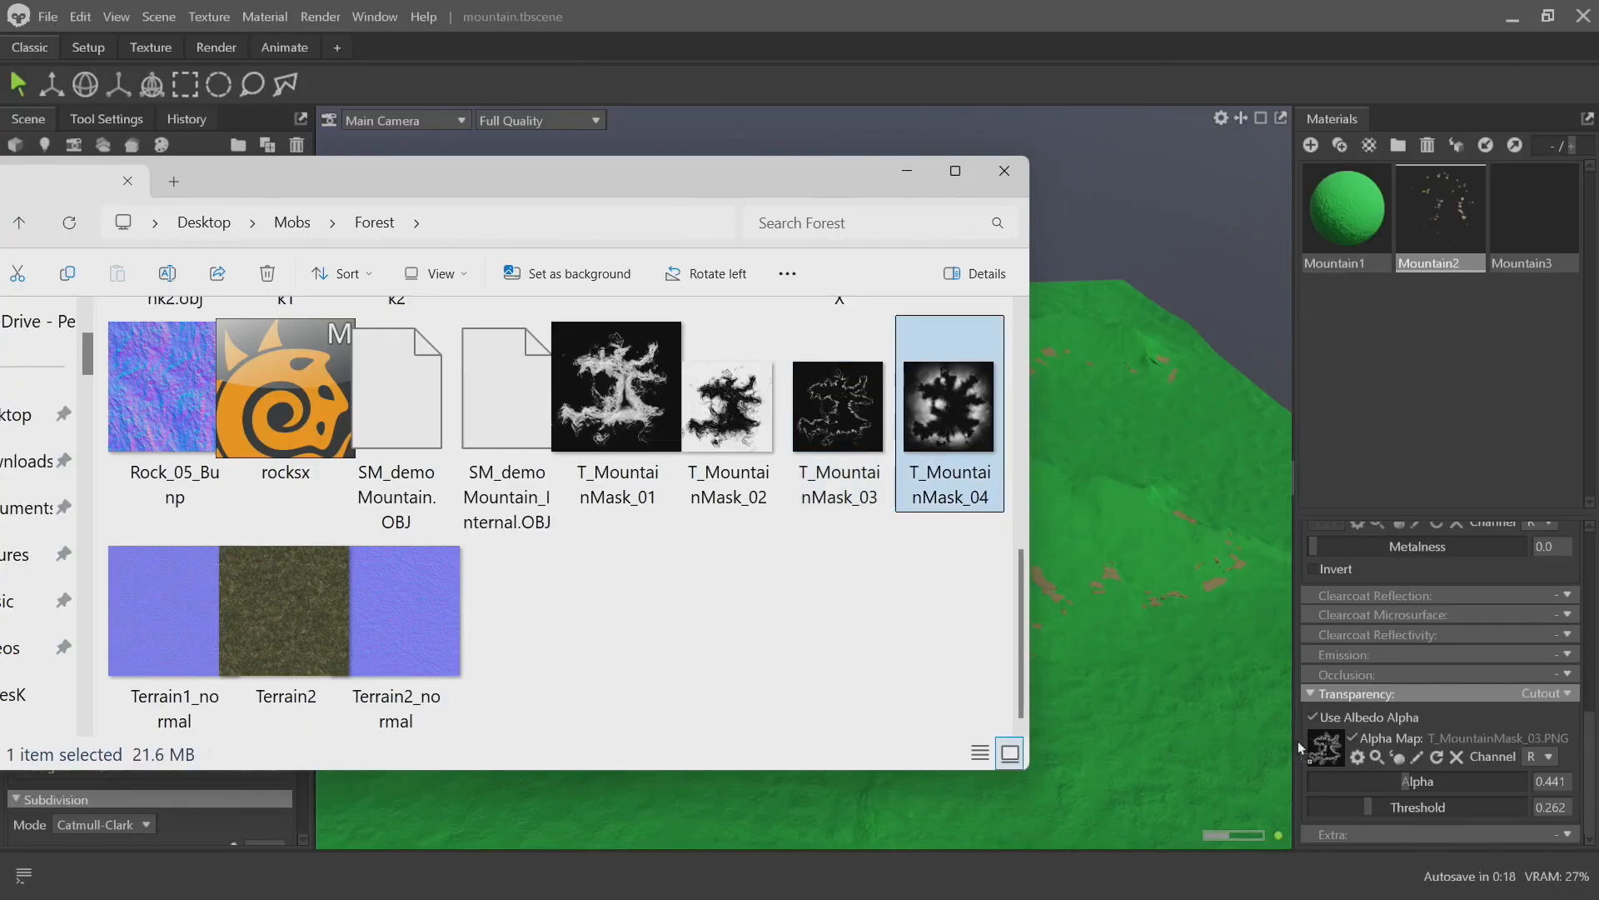
pyautogui.moveTo(1317, 738); pyautogui.dragTo(1324, 743)
pyautogui.click(1028, 482)
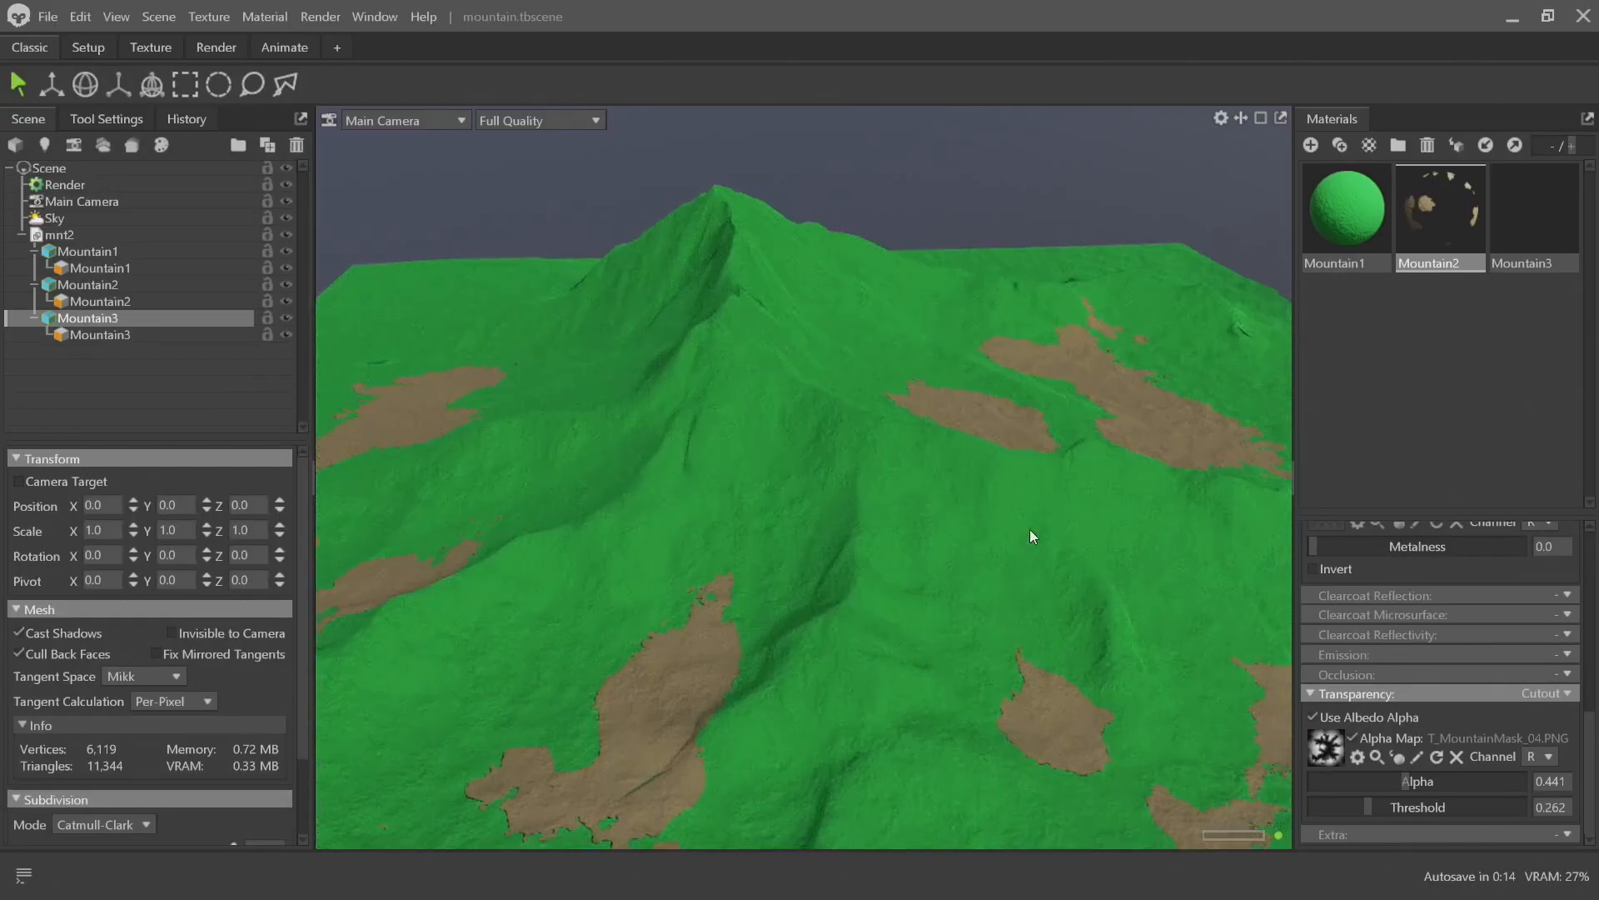
# Adjust the Mountain2 cutout to an alpha of about 0.713 and a threshold of about 0.01, and inspect the terrain coverage
pyautogui.moveTo(1030, 492); pyautogui.dragTo(1174, 738)
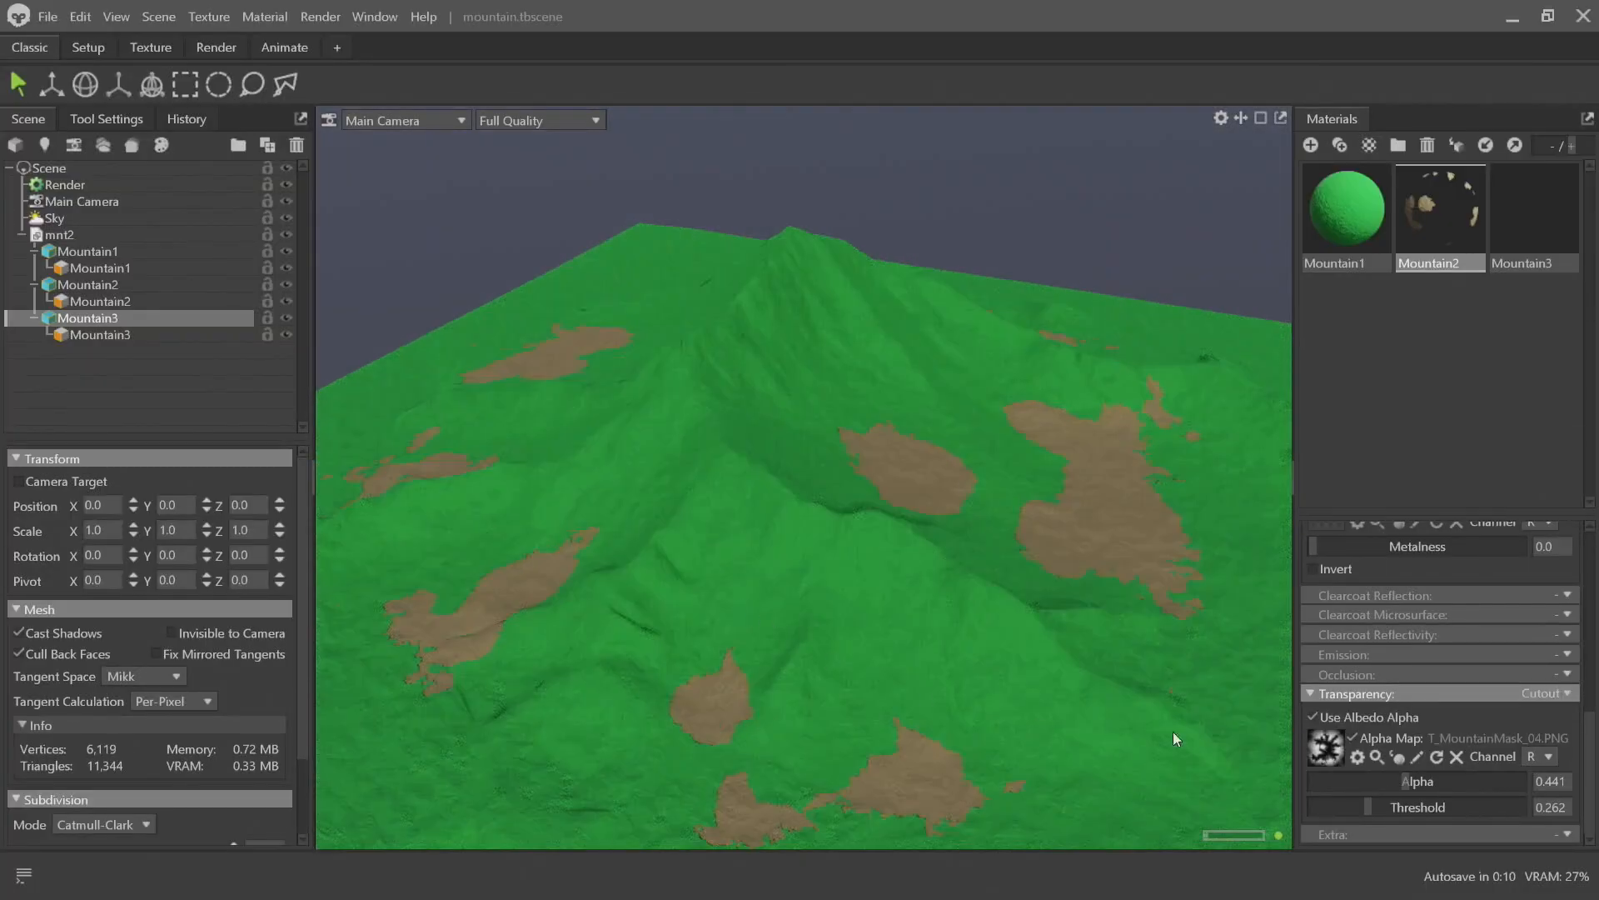
pyautogui.moveTo(1411, 786); pyautogui.dragTo(1442, 782)
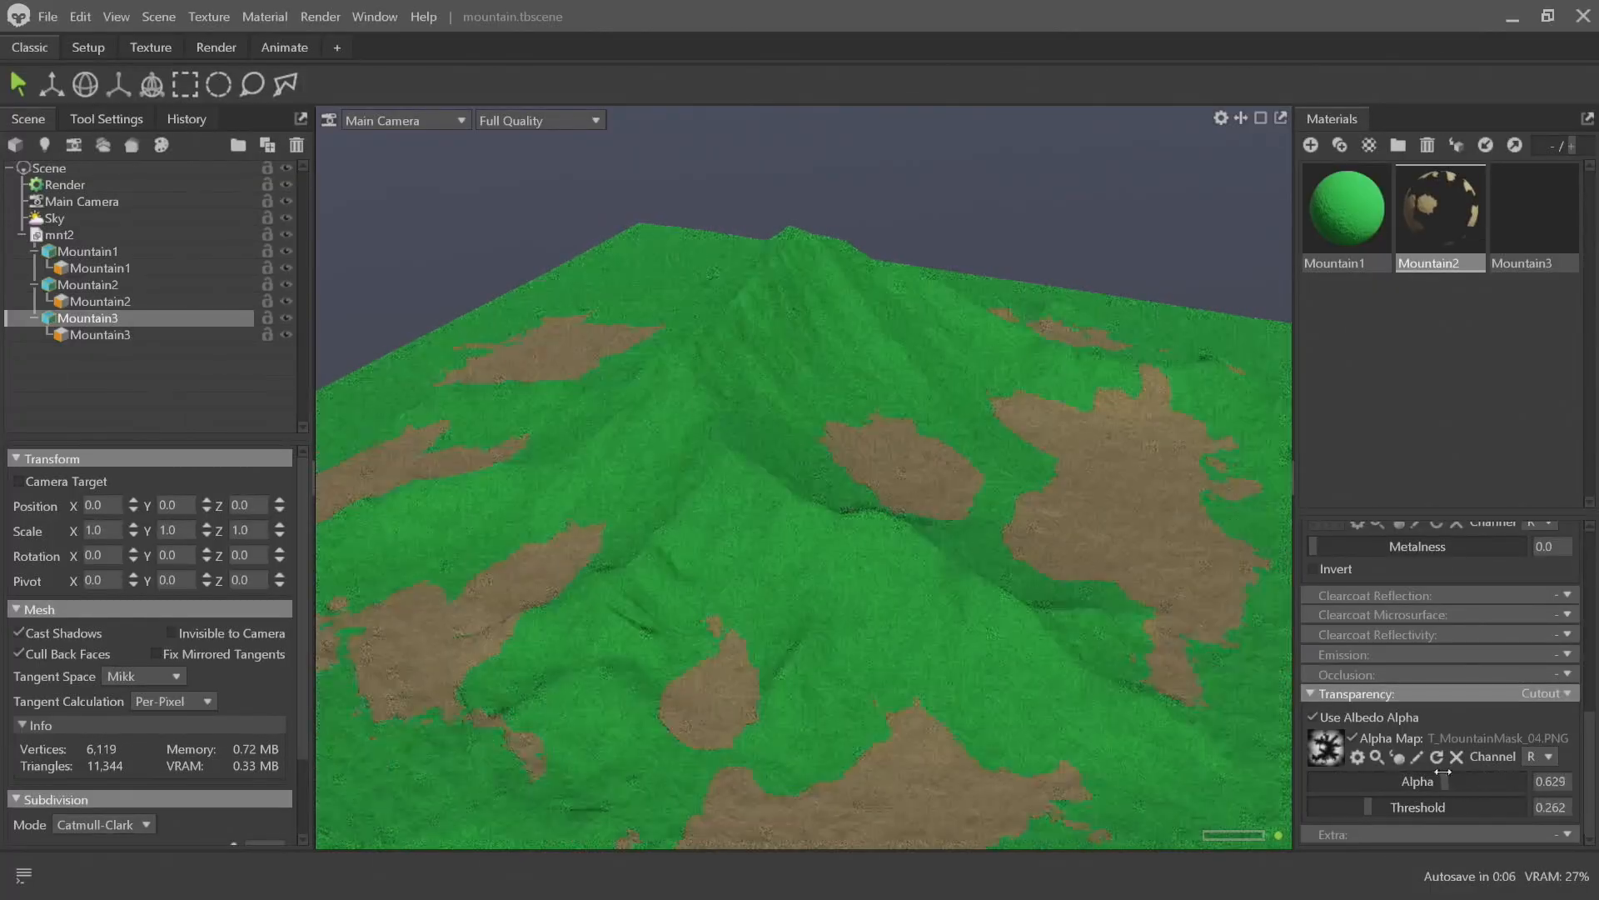
pyautogui.moveTo(966, 500); pyautogui.dragTo(1012, 402)
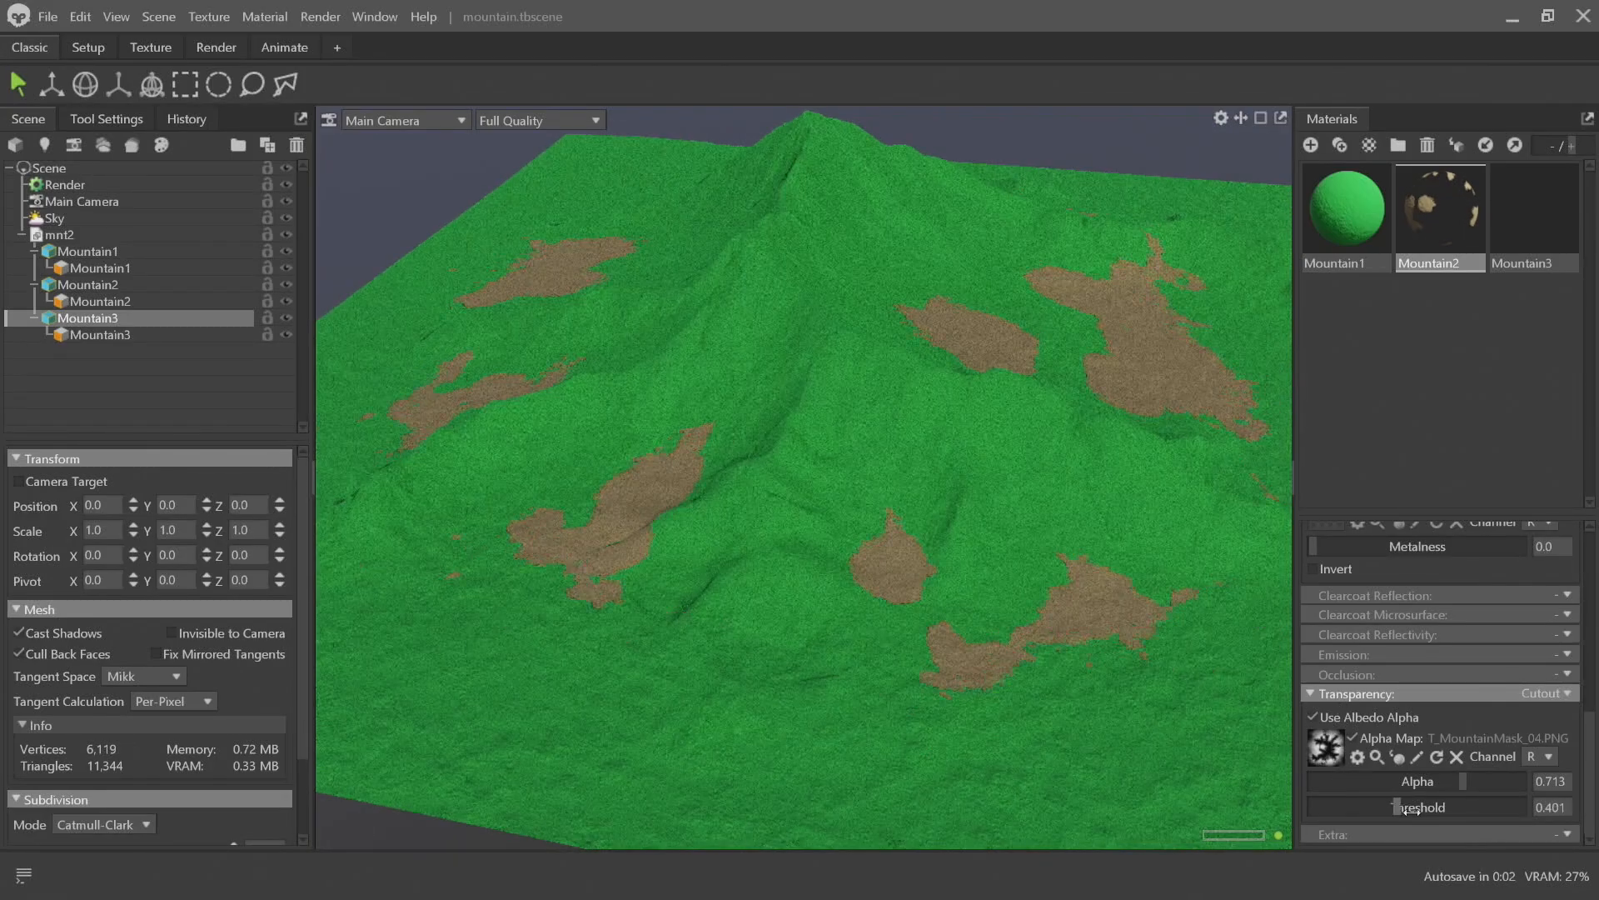
pyautogui.moveTo(1368, 806); pyautogui.dragTo(1324, 800)
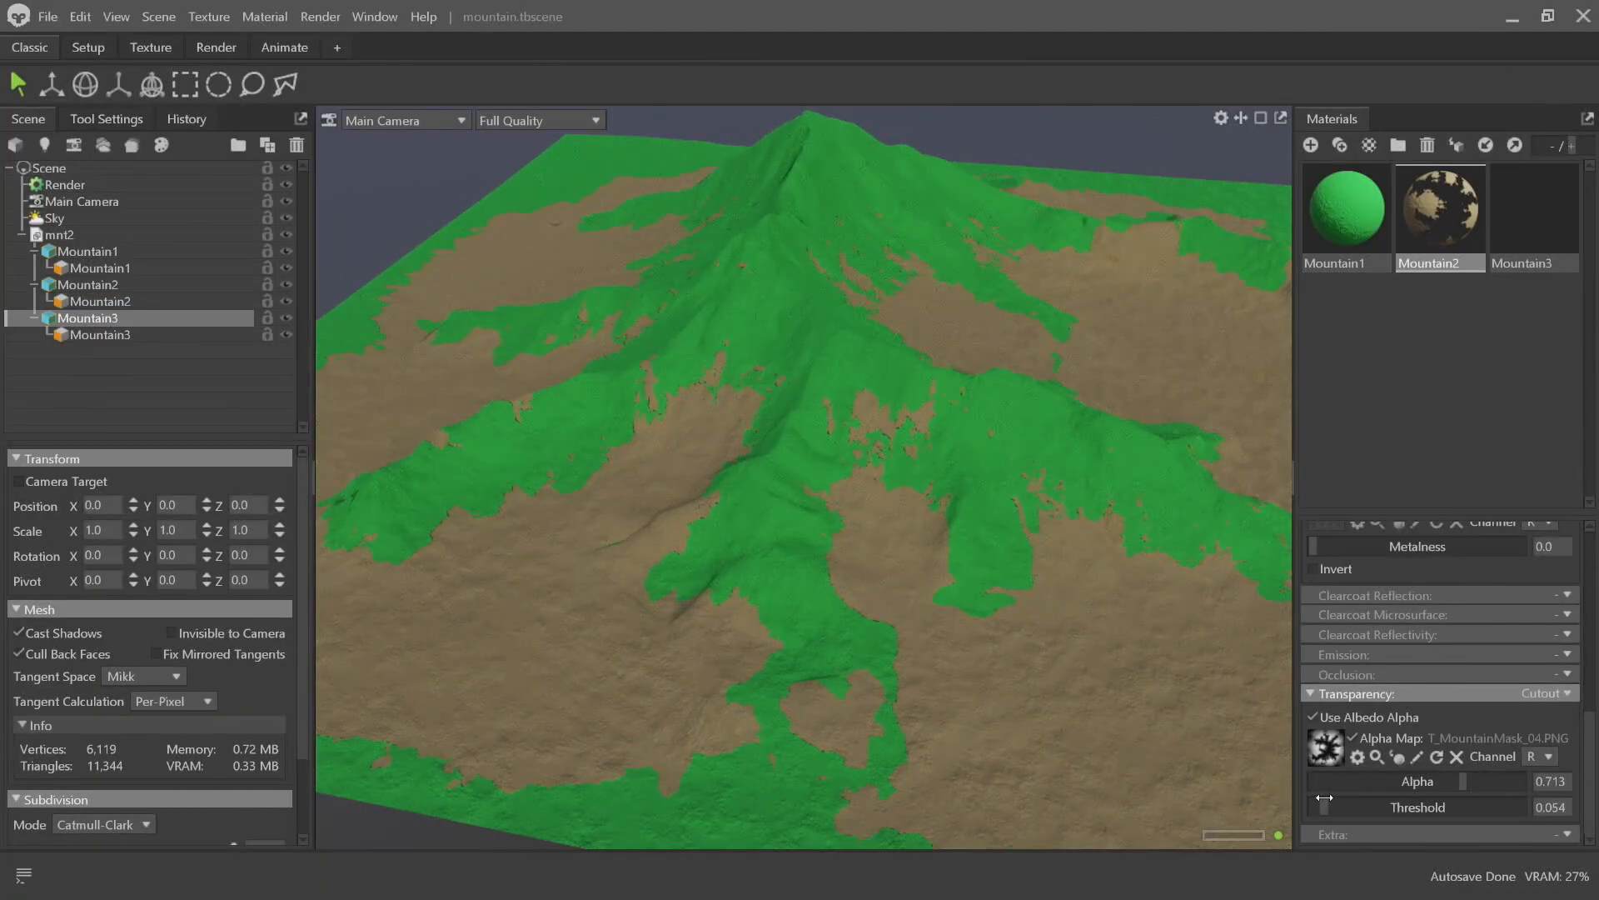
pyautogui.moveTo(1323, 795); pyautogui.dragTo(1527, 797)
pyautogui.moveTo(1395, 788); pyautogui.dragTo(1318, 748)
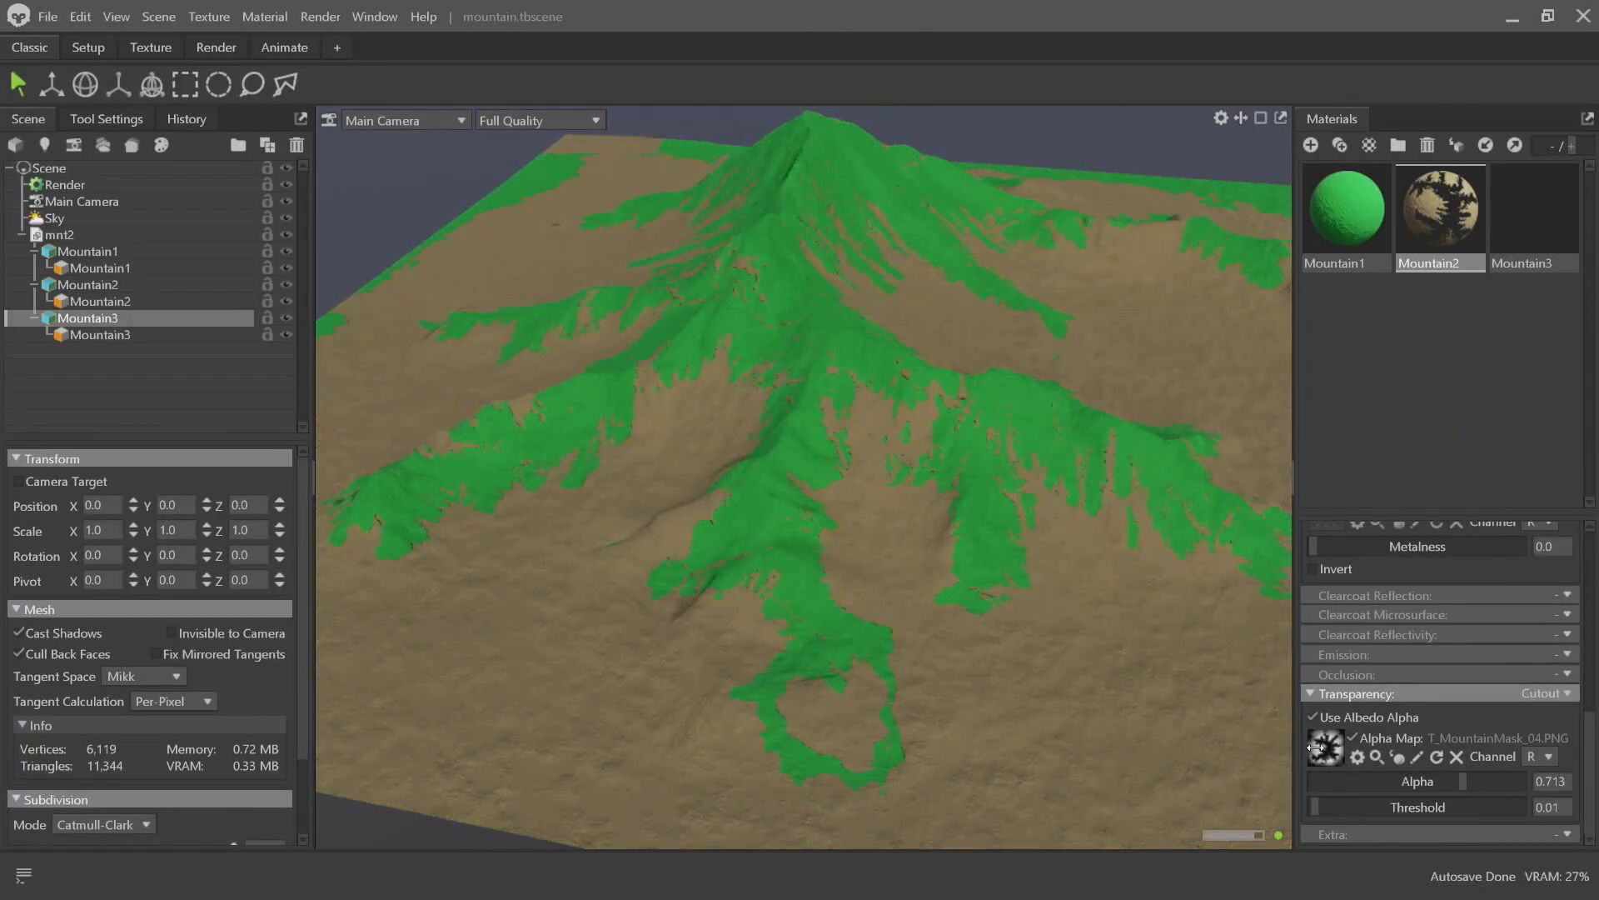
pyautogui.moveTo(770, 623); pyautogui.dragTo(976, 573)
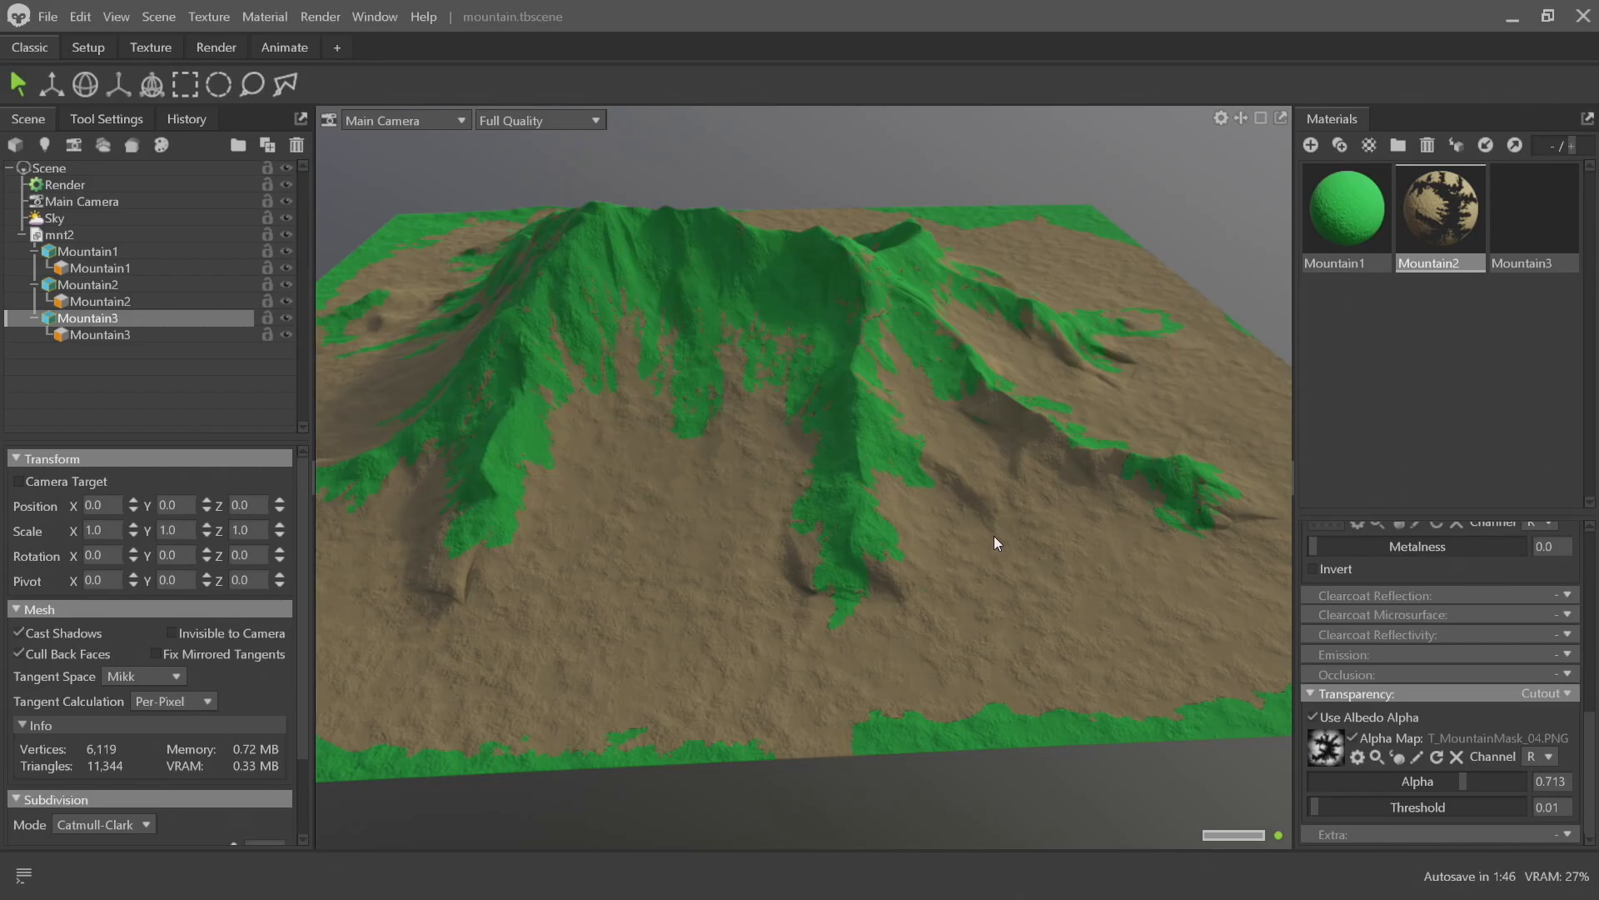
pyautogui.moveTo(993, 536); pyautogui.dragTo(942, 540)
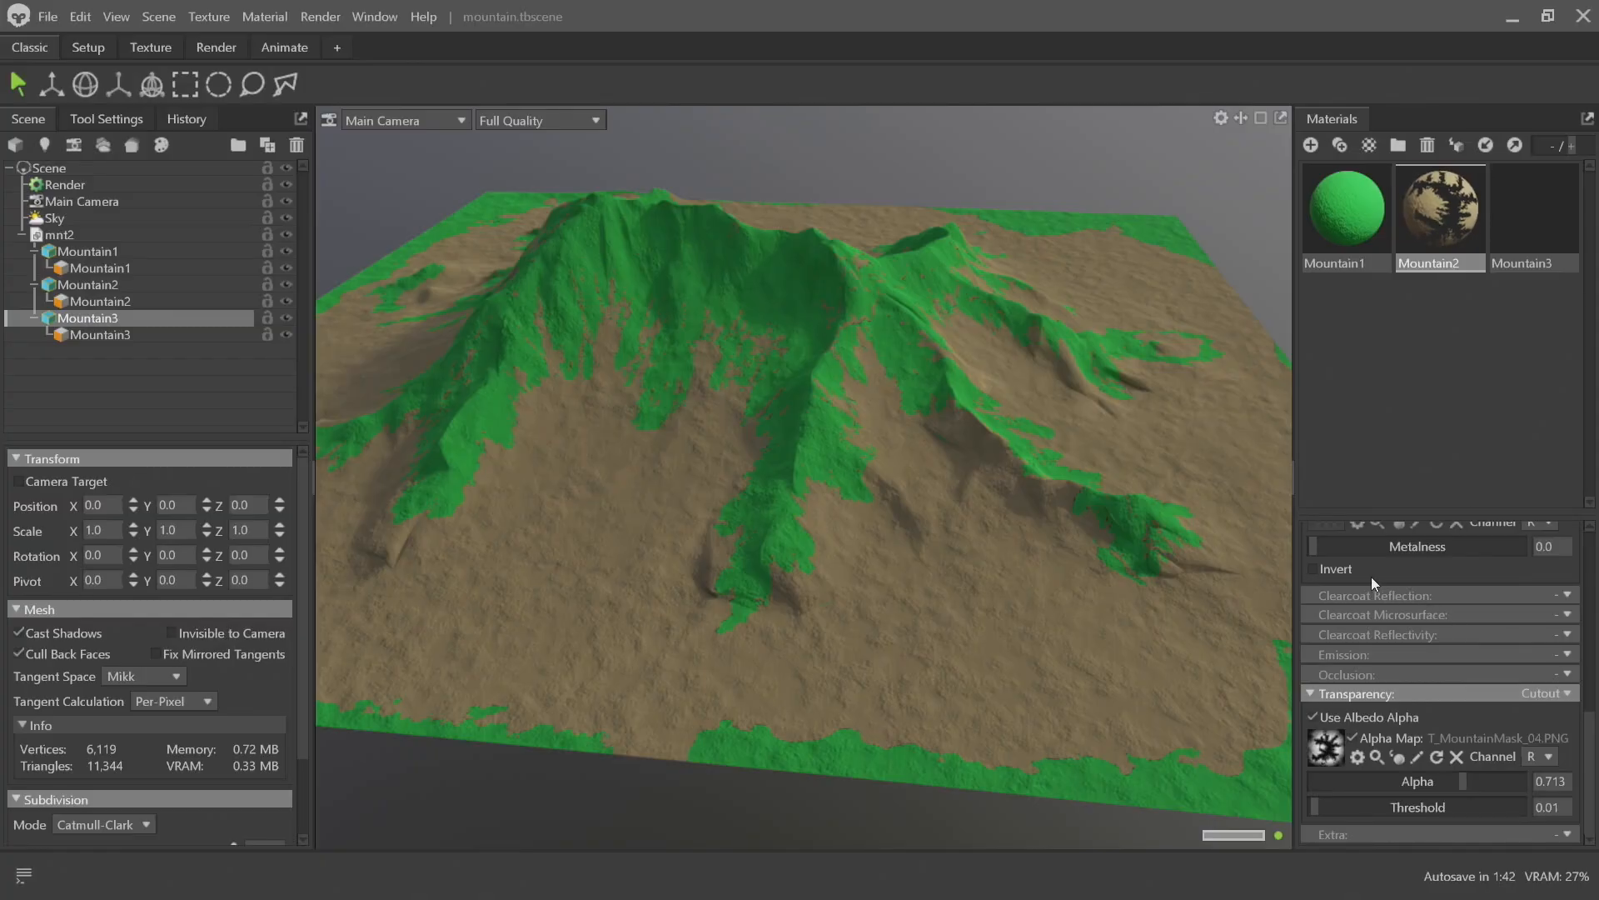
# Hide the Mountain2 patches by raising their cutout threshold, and change the Mountain1 material's albedo colour to dark brown, hex 59440d
pyautogui.moveTo(1385, 806); pyautogui.dragTo(1533, 806)
pyautogui.click(1358, 188)
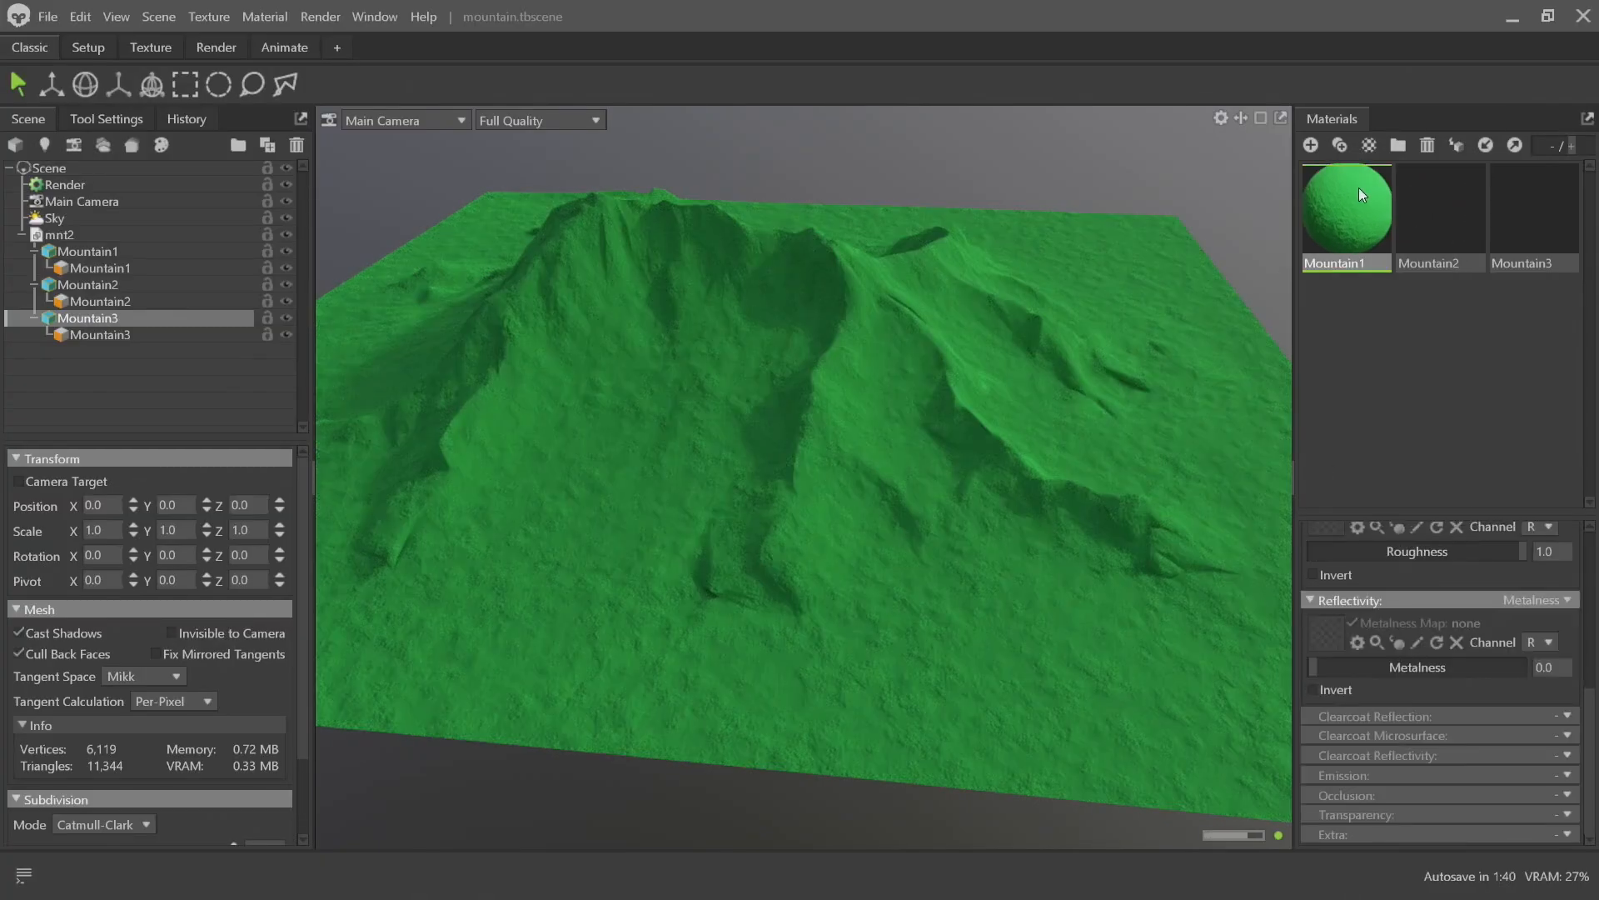
pyautogui.scroll(5, 1446, 668)
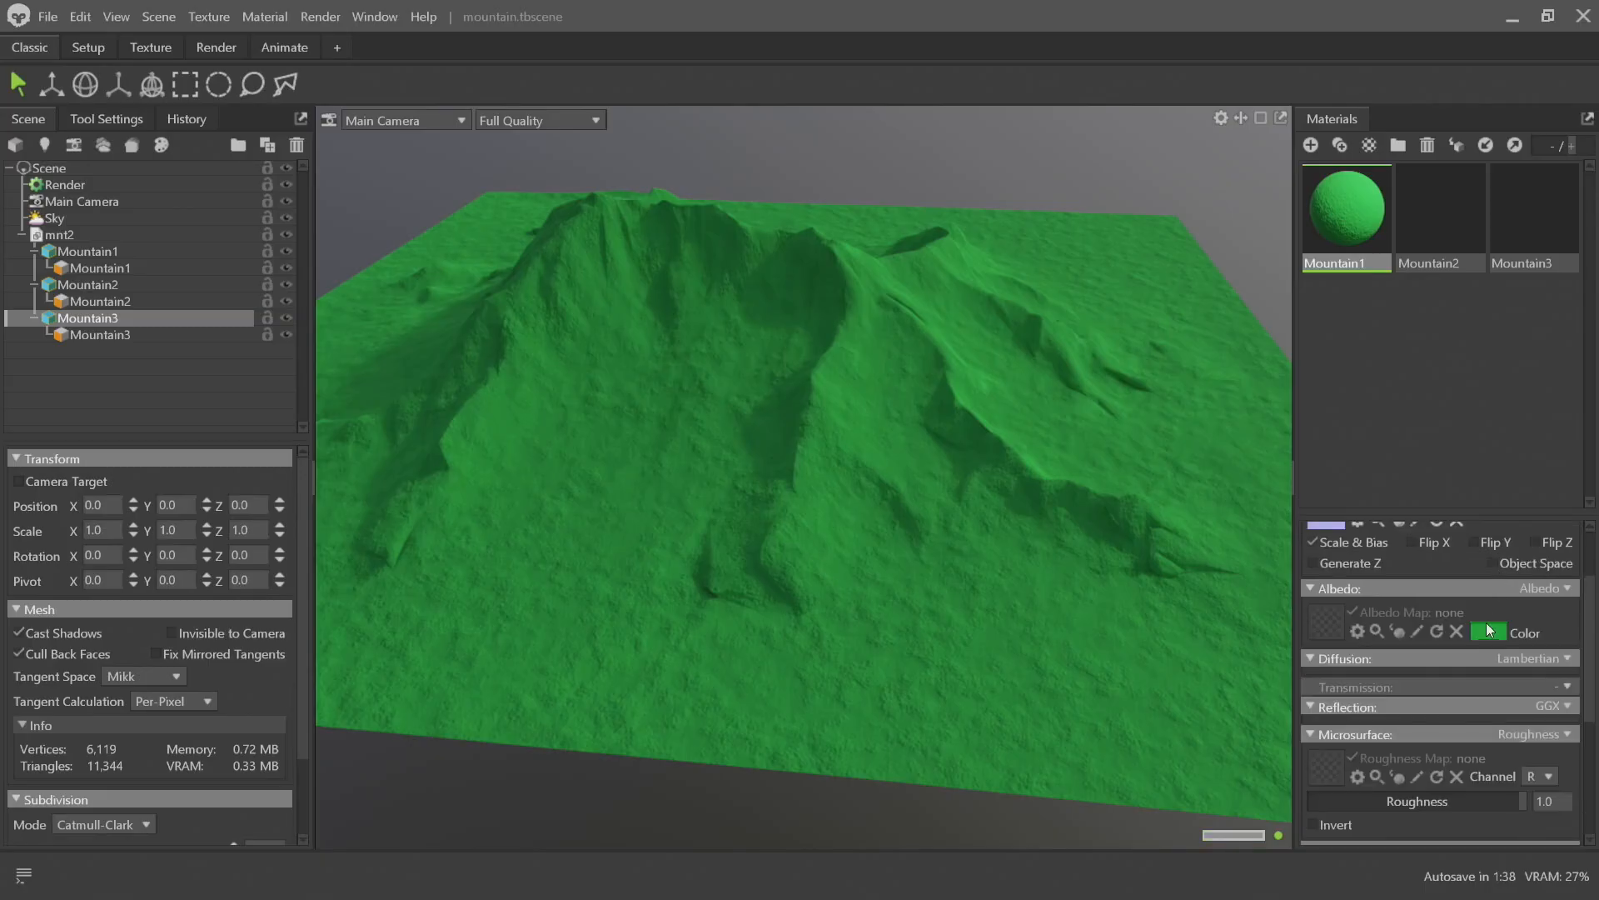
pyautogui.click(1488, 632)
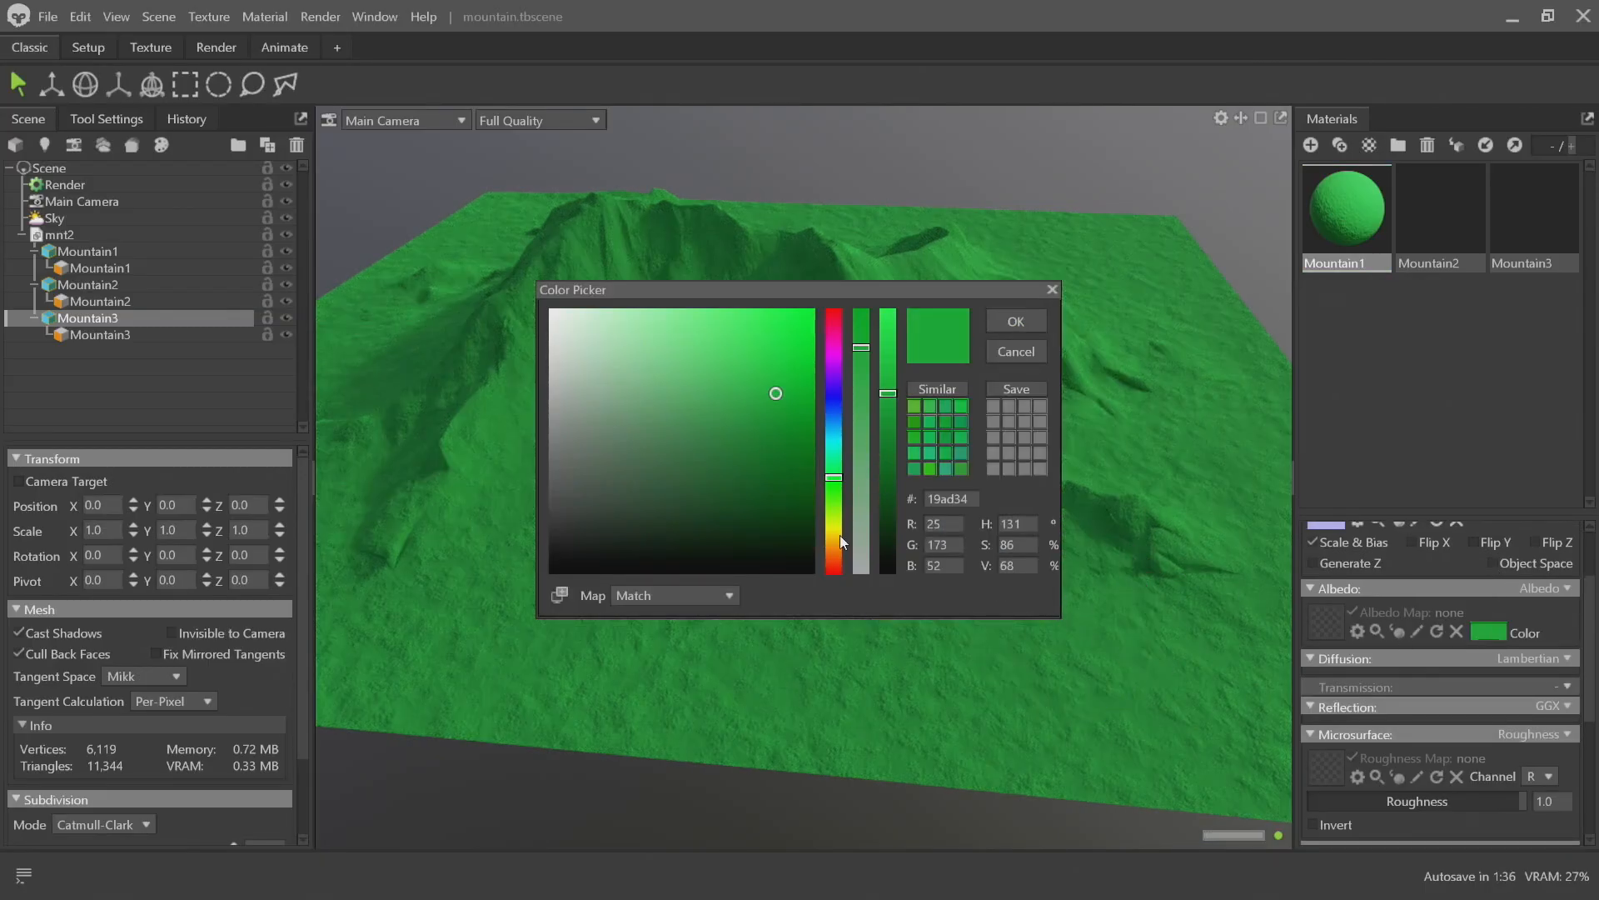
pyautogui.moveTo(840, 536); pyautogui.dragTo(834, 548)
pyautogui.moveTo(890, 479); pyautogui.dragTo(890, 483)
pyautogui.moveTo(836, 560); pyautogui.dragTo(836, 541)
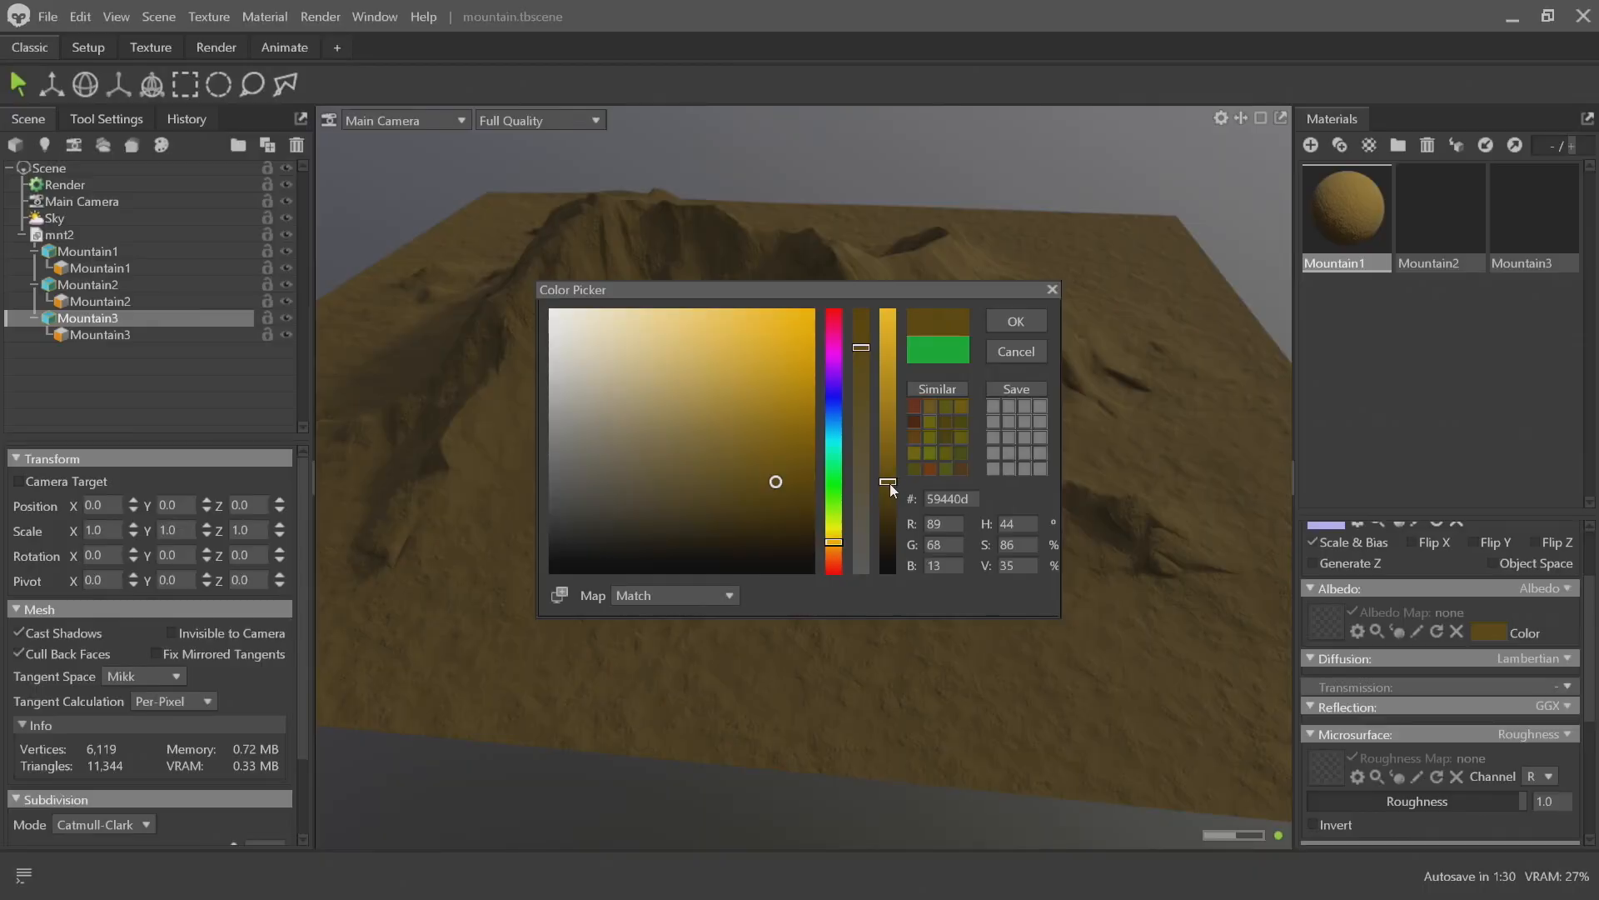
pyautogui.moveTo(890, 483); pyautogui.dragTo(890, 487)
pyautogui.click(1015, 321)
# Change the Mountain2 material's albedo colour to a bright green
pyautogui.scroll(5, 1077, 403)
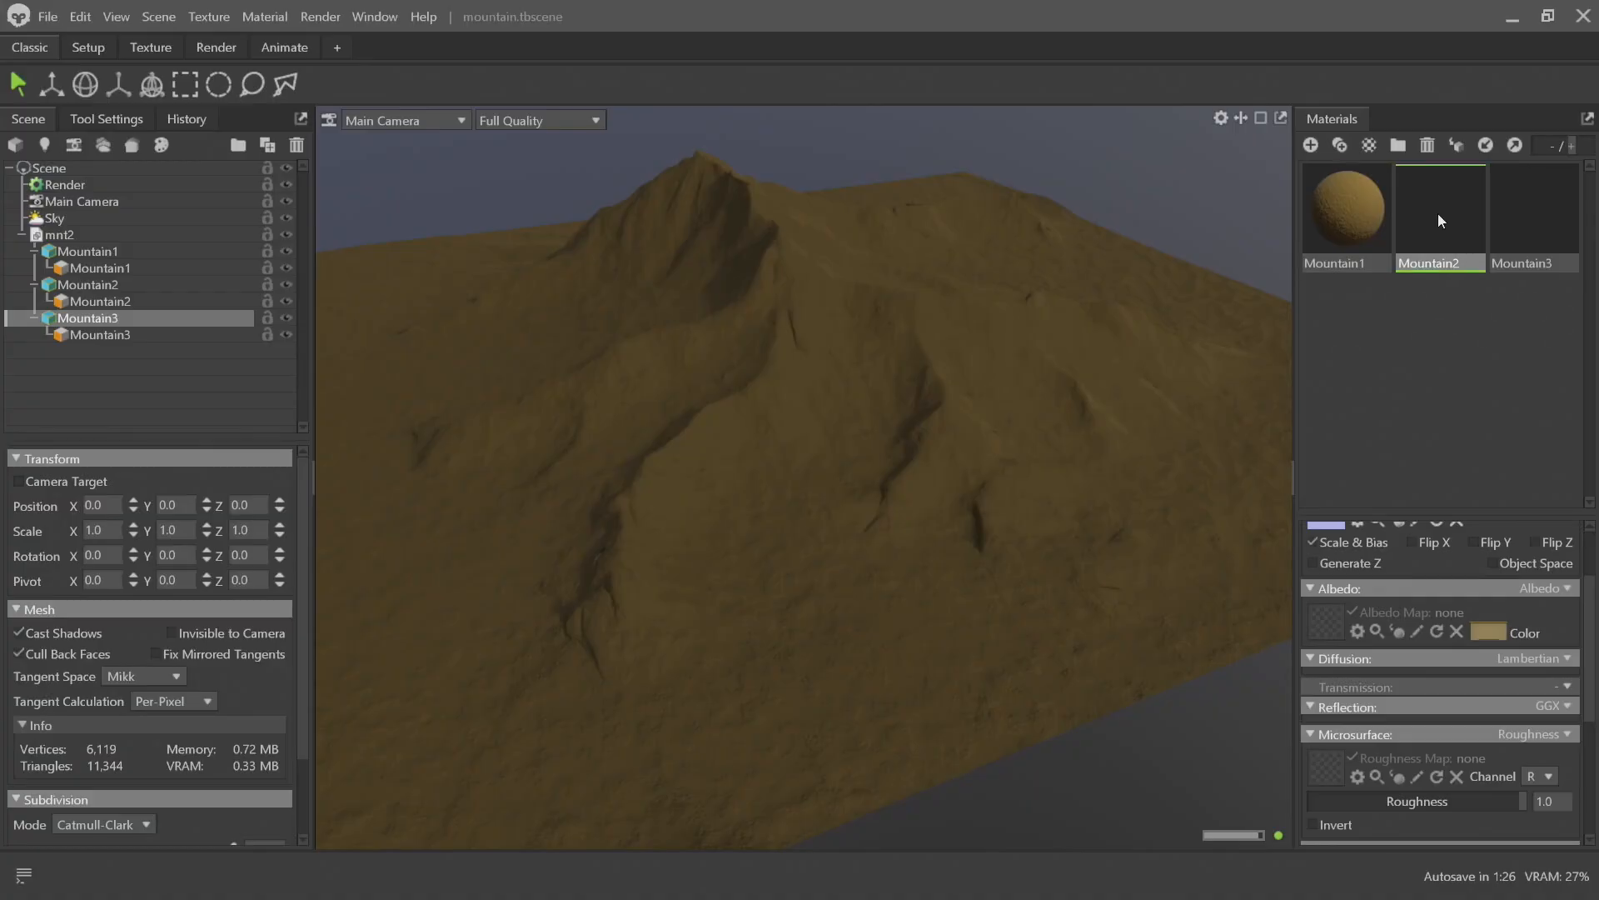
pyautogui.click(1503, 631)
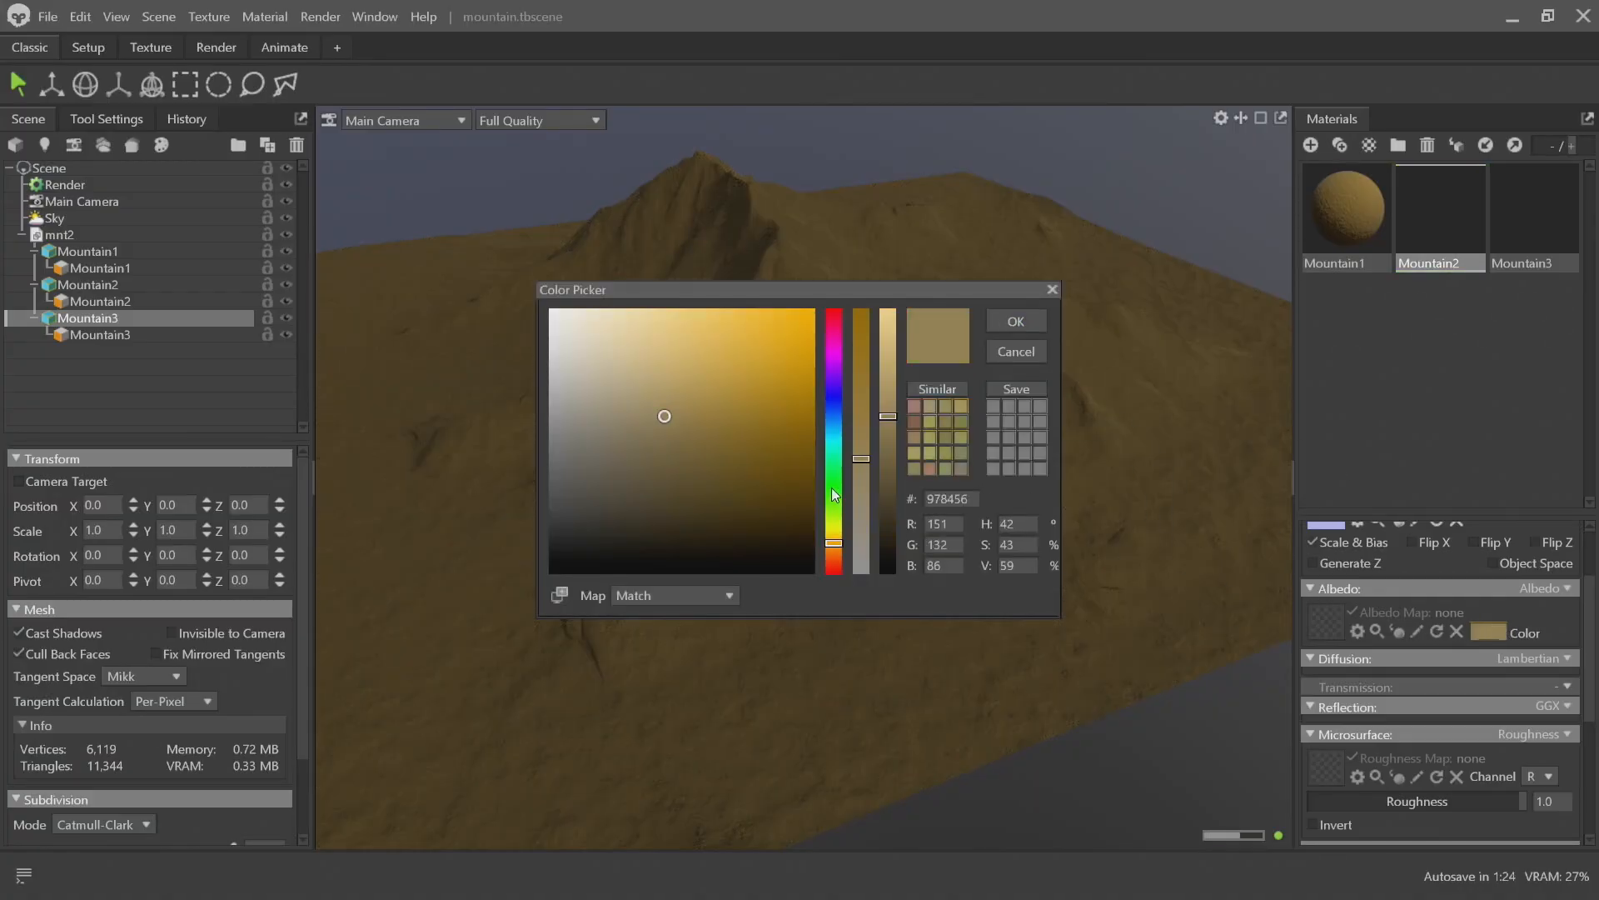
pyautogui.moveTo(788, 408); pyautogui.dragTo(774, 348)
pyautogui.click(1003, 322)
# Adjust the green Mountain2 cutout to an alpha of about 0.772 and a threshold of about 0.094
pyautogui.moveTo(982, 367); pyautogui.dragTo(886, 478)
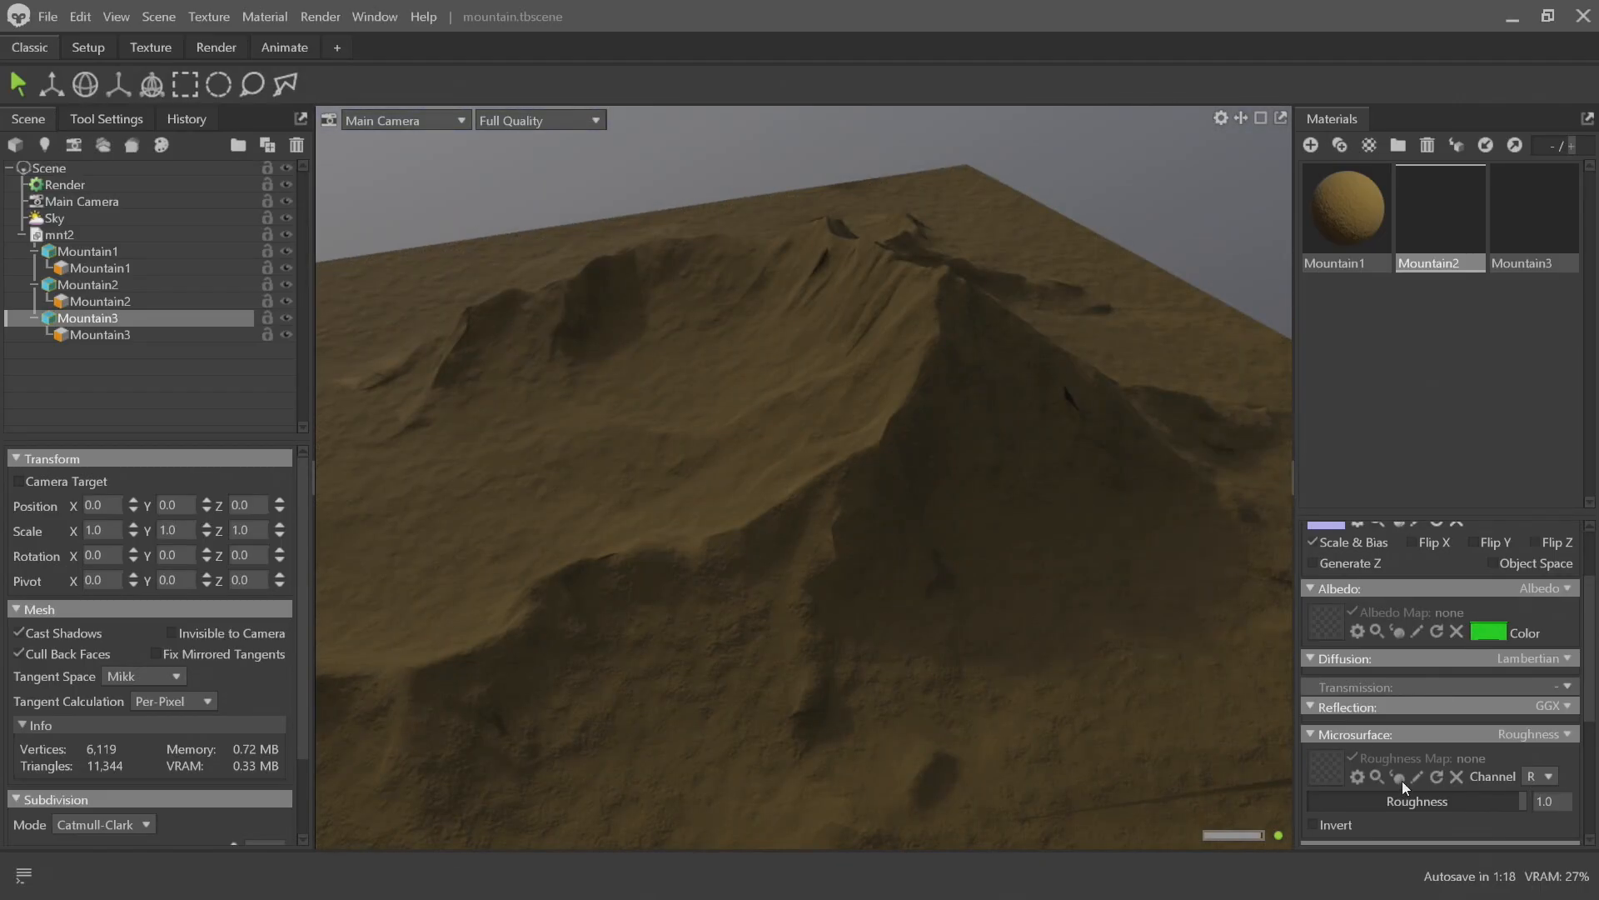
pyautogui.scroll(-3, 1402, 782)
pyautogui.click(1313, 815)
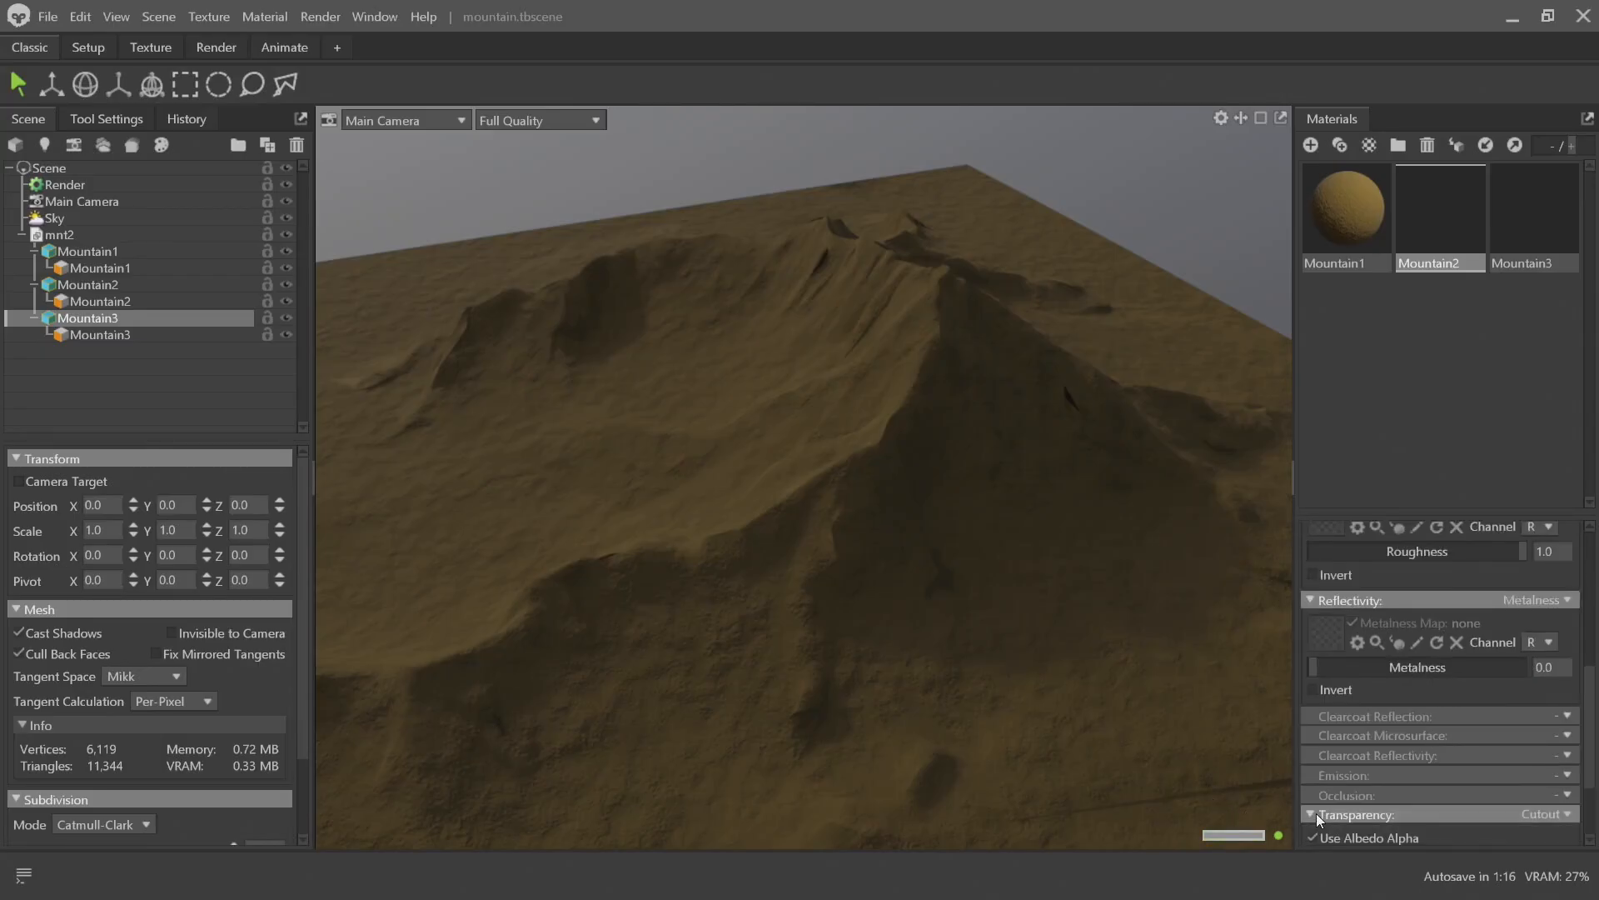
pyautogui.scroll(-2, 1402, 750)
pyautogui.moveTo(941, 583); pyautogui.dragTo(1285, 745)
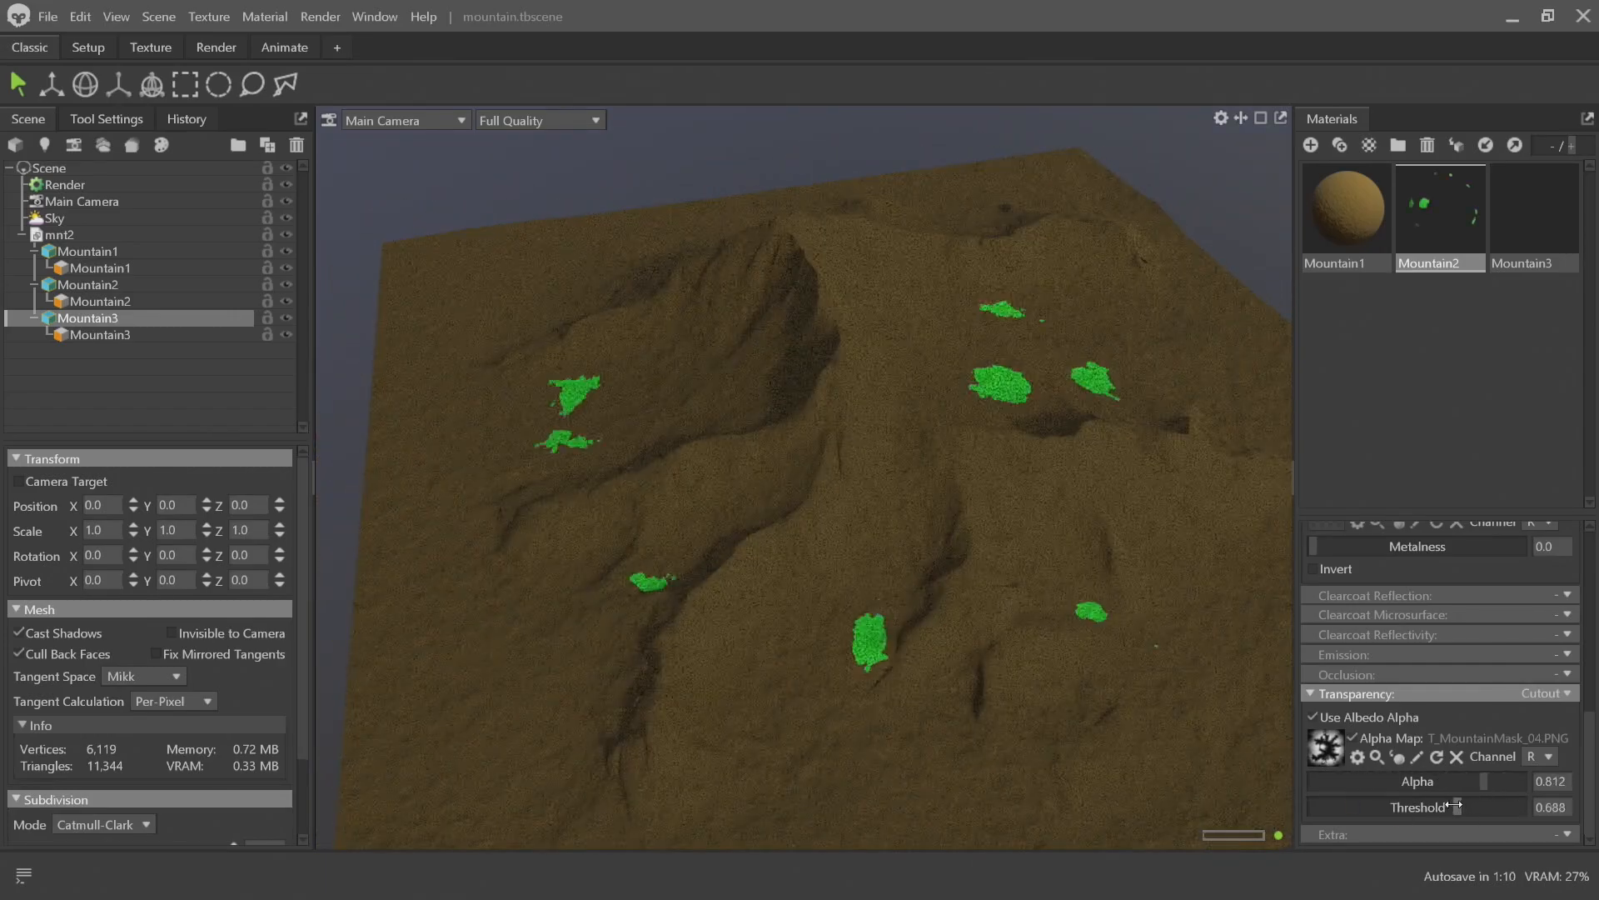
pyautogui.moveTo(1453, 806); pyautogui.dragTo(1326, 781)
pyautogui.moveTo(760, 428); pyautogui.dragTo(1008, 341)
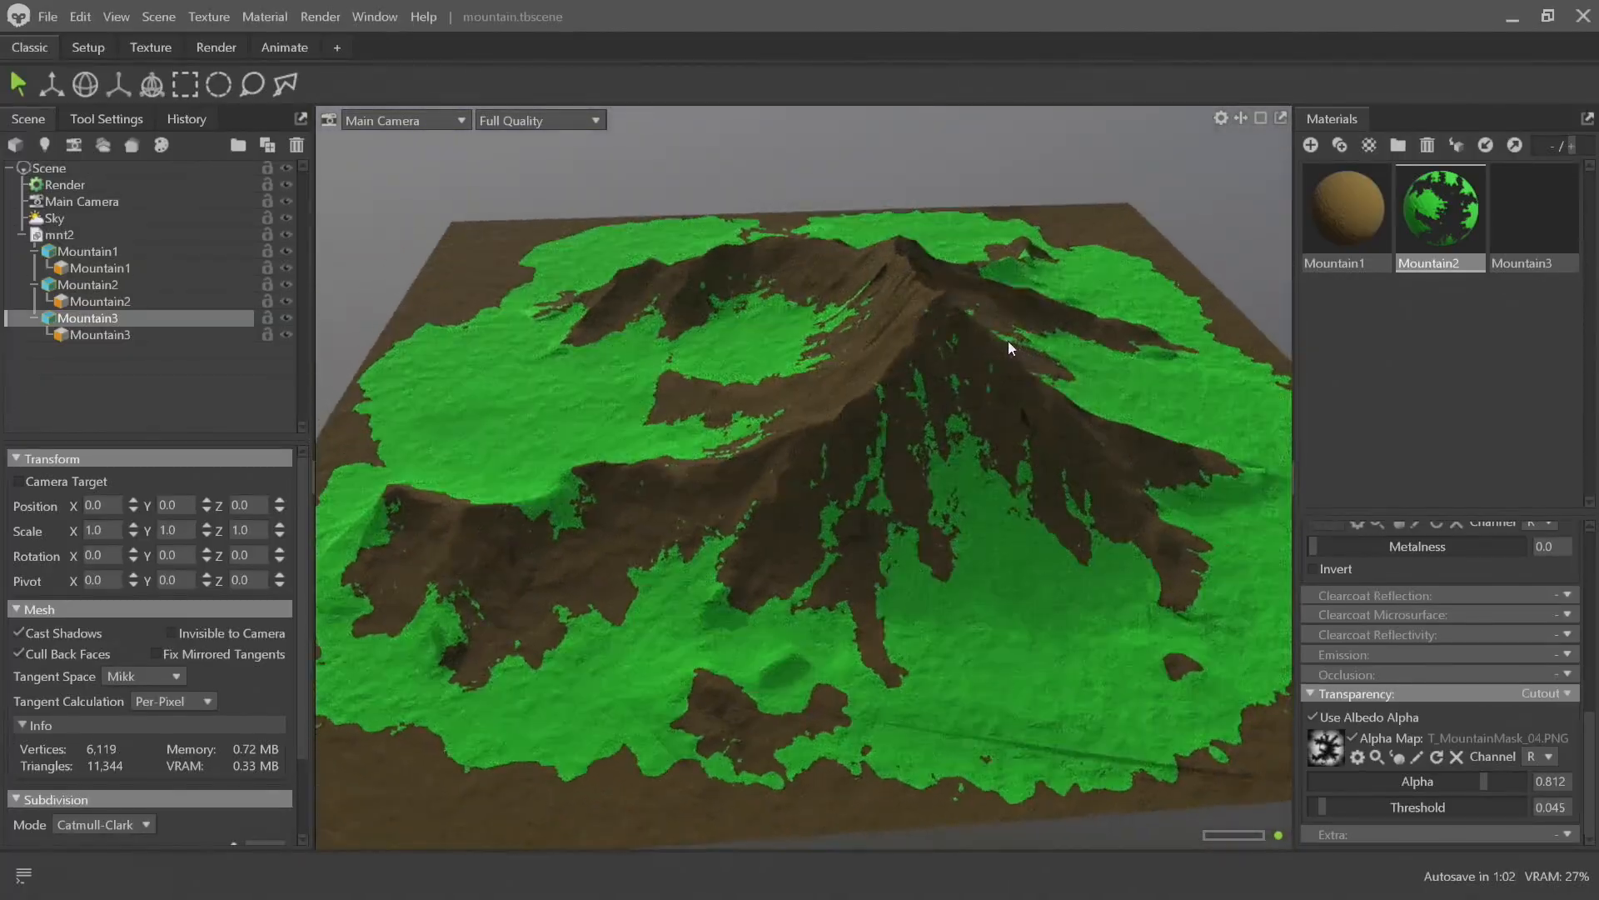
pyautogui.moveTo(1377, 814); pyautogui.dragTo(1345, 807)
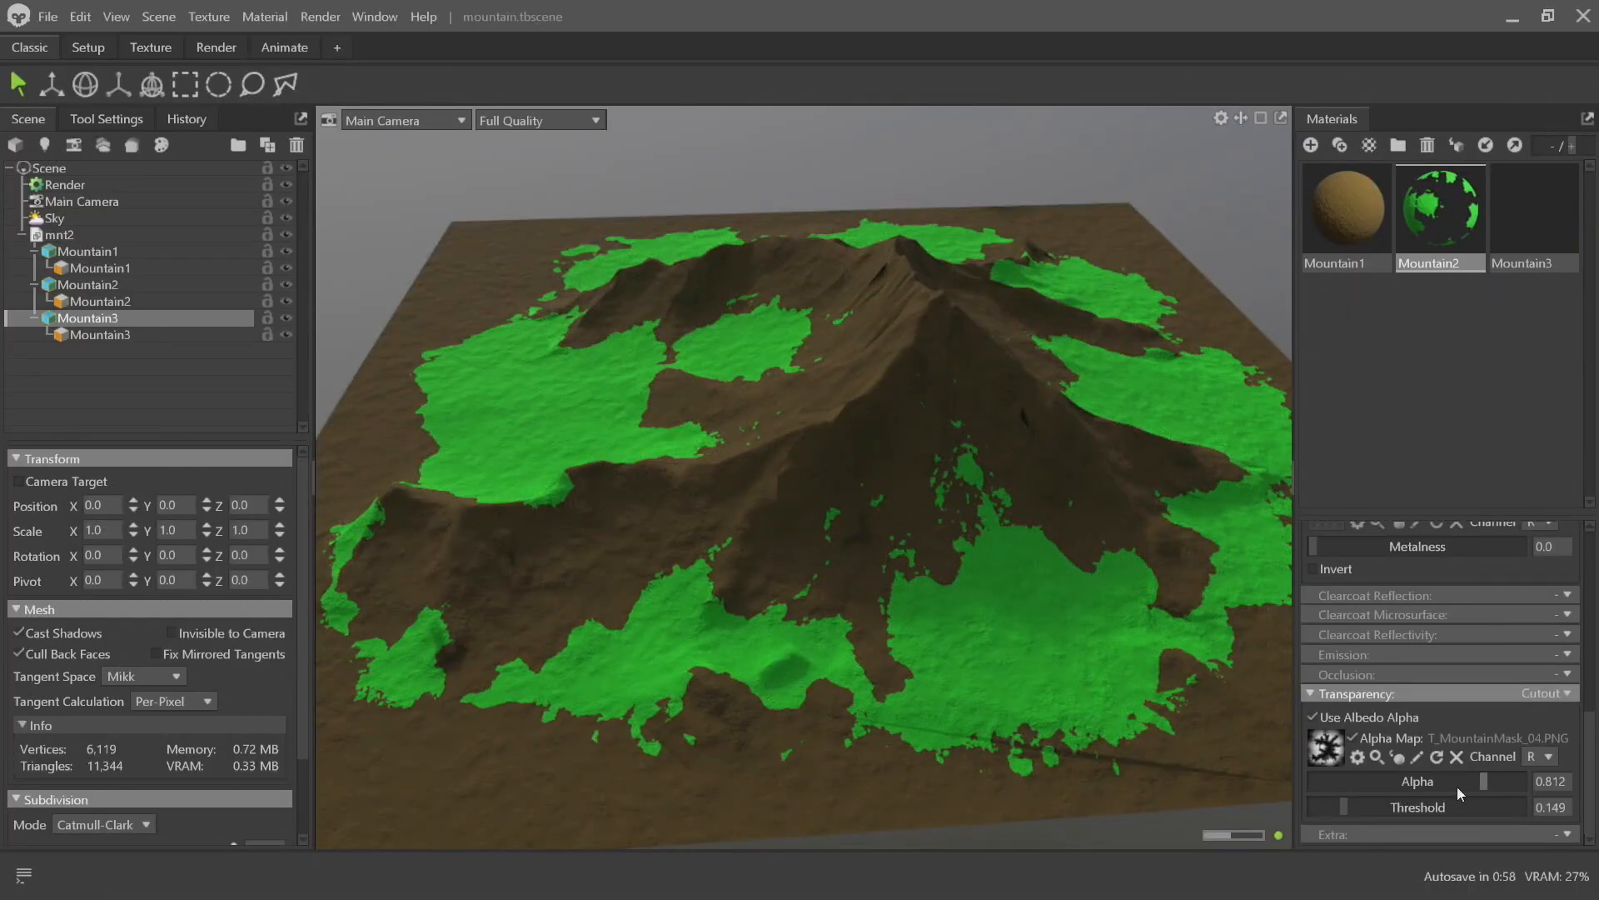
pyautogui.moveTo(1457, 786)
pyautogui.mouseDown()
pyautogui.moveTo(1333, 783)
pyautogui.moveTo(1539, 776)
pyautogui.moveTo(1466, 758)
pyautogui.mouseUp()
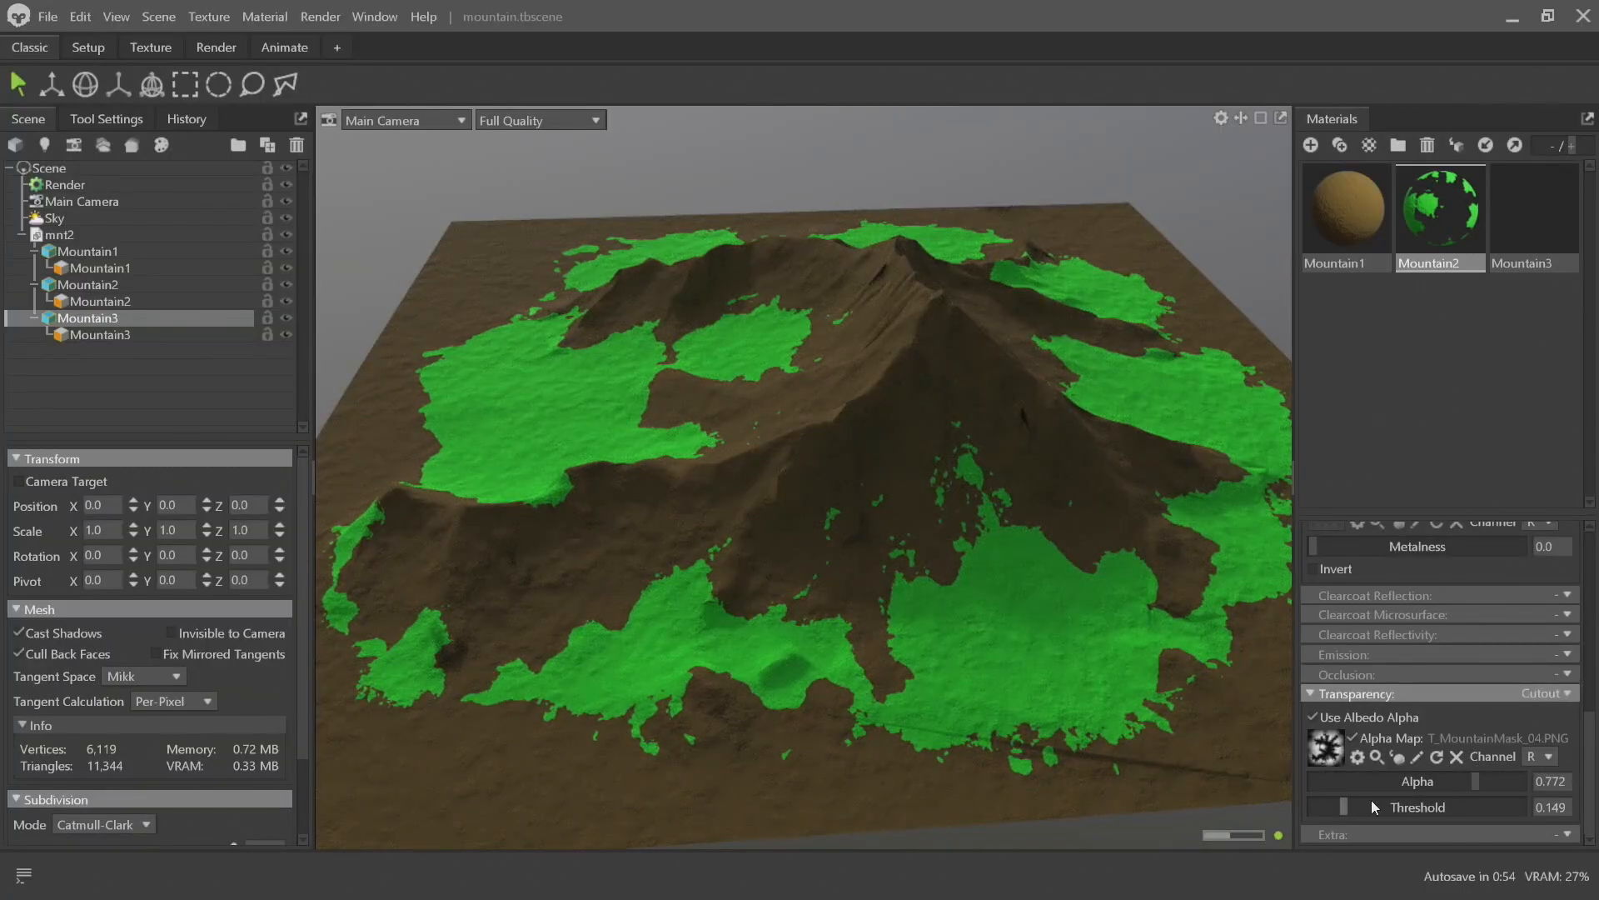
pyautogui.moveTo(1373, 806); pyautogui.dragTo(1331, 748)
# Apply T_MountainMask_03 from File Explorer as Mountain2's alpha map, with an alpha of about 0.777 and a threshold of about 0.173
pyautogui.hotkey('alt', 'Tab')
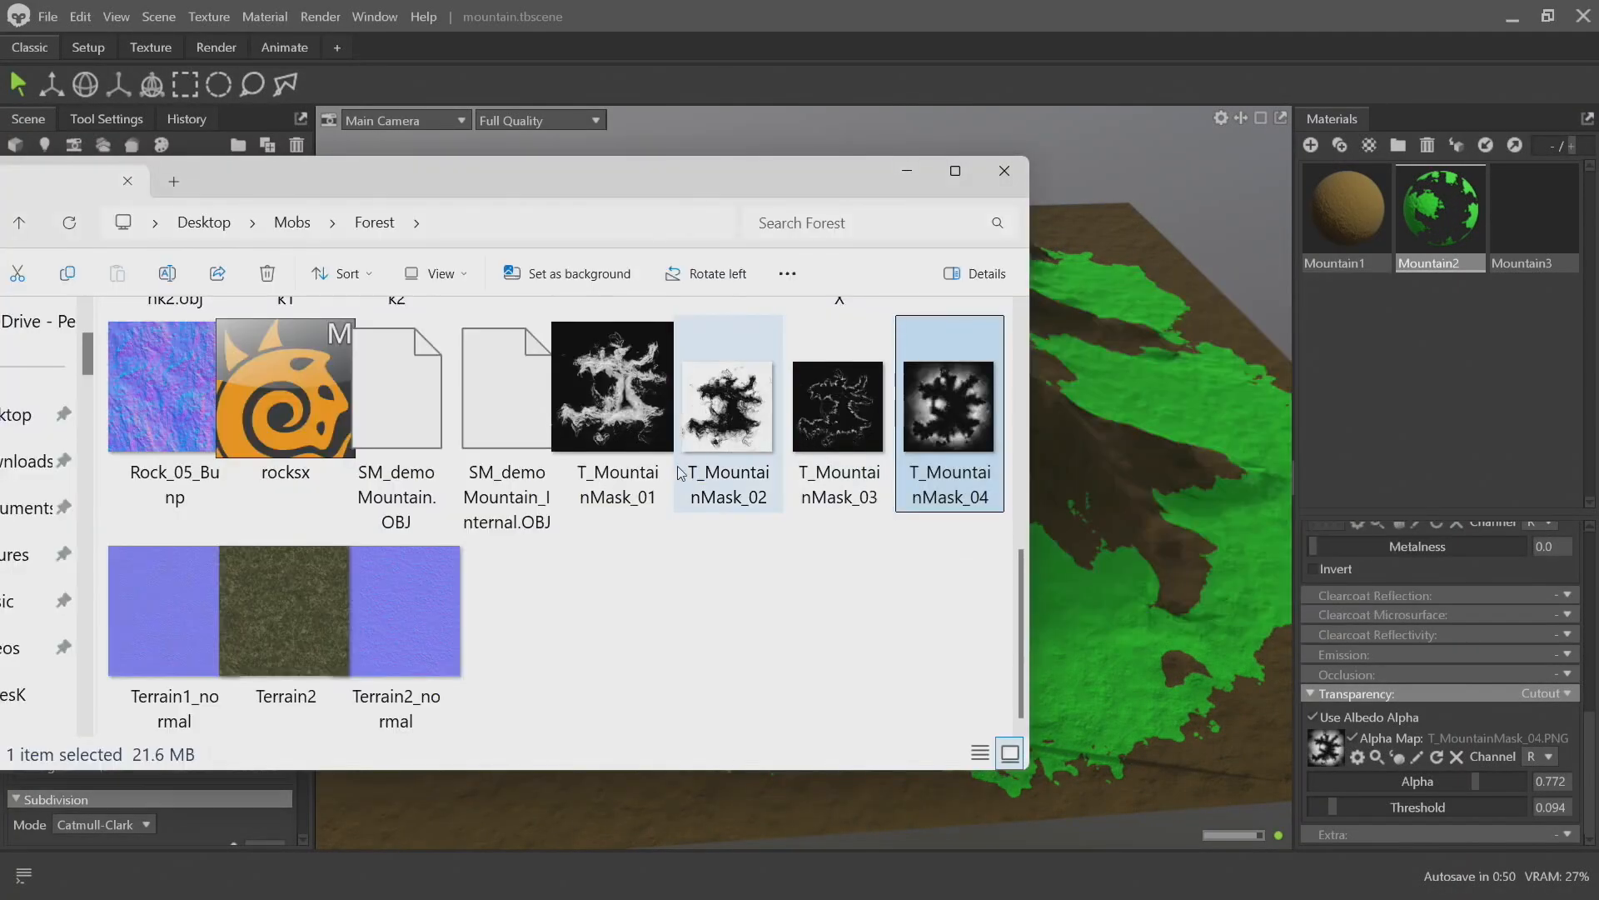
pyautogui.moveTo(826, 401); pyautogui.dragTo(1251, 608)
pyautogui.moveTo(1315, 748); pyautogui.dragTo(1326, 749)
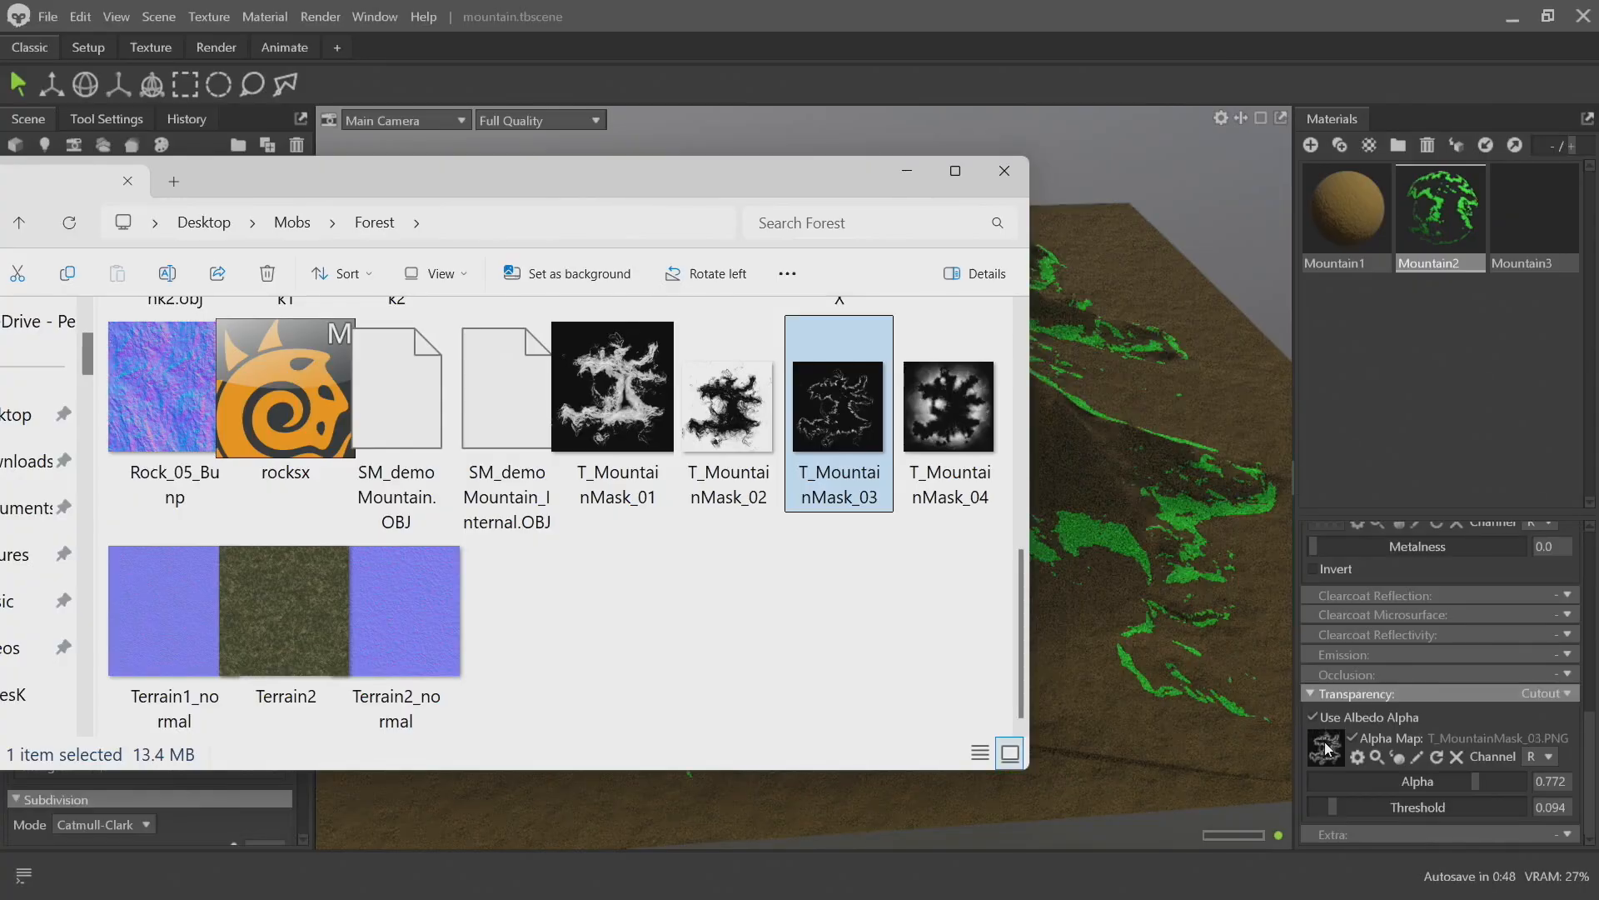
pyautogui.moveTo(1145, 610); pyautogui.dragTo(1242, 723)
pyautogui.moveTo(1443, 784)
pyautogui.mouseDown()
pyautogui.moveTo(1341, 781)
pyautogui.moveTo(1435, 768)
pyautogui.moveTo(1376, 765)
pyautogui.moveTo(1426, 806)
pyautogui.moveTo(1281, 783)
pyautogui.moveTo(1350, 801)
pyautogui.moveTo(1487, 781)
pyautogui.moveTo(1444, 774)
pyautogui.mouseUp()
# Swap Mountain2's alpha map to T_MountainMask_02 from File Explorer, with an alpha of about 0.203 and a threshold of about 0.198
pyautogui.hotkey('alt', 'Tab')
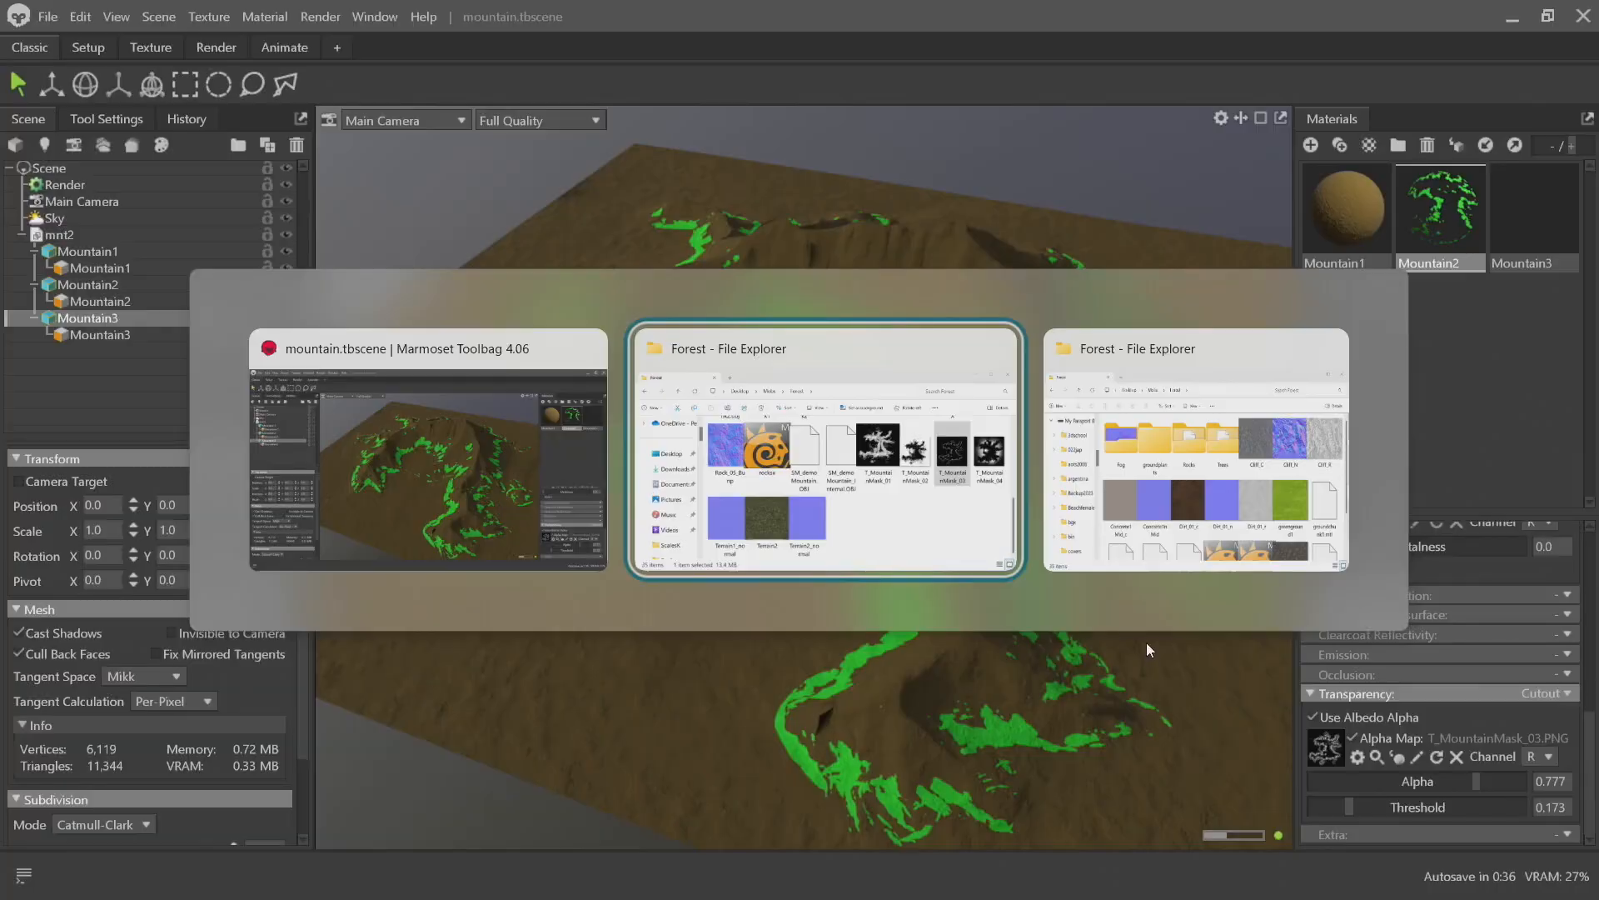
pyautogui.click(728, 409)
pyautogui.moveTo(1327, 742); pyautogui.dragTo(1341, 752)
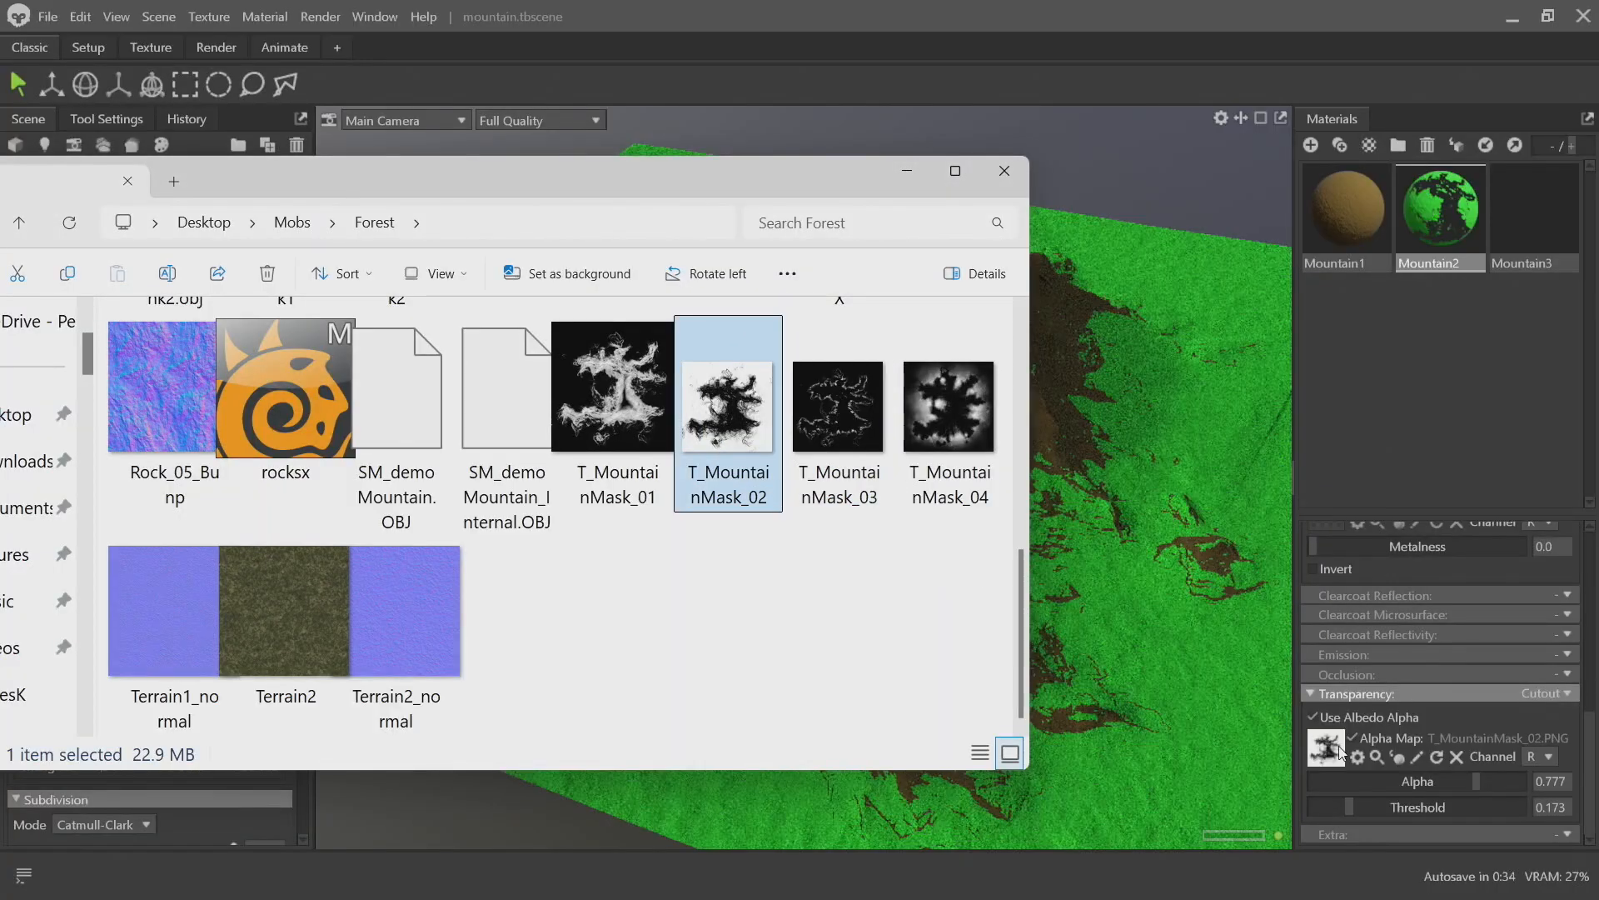
pyautogui.moveTo(1130, 618); pyautogui.dragTo(1072, 652)
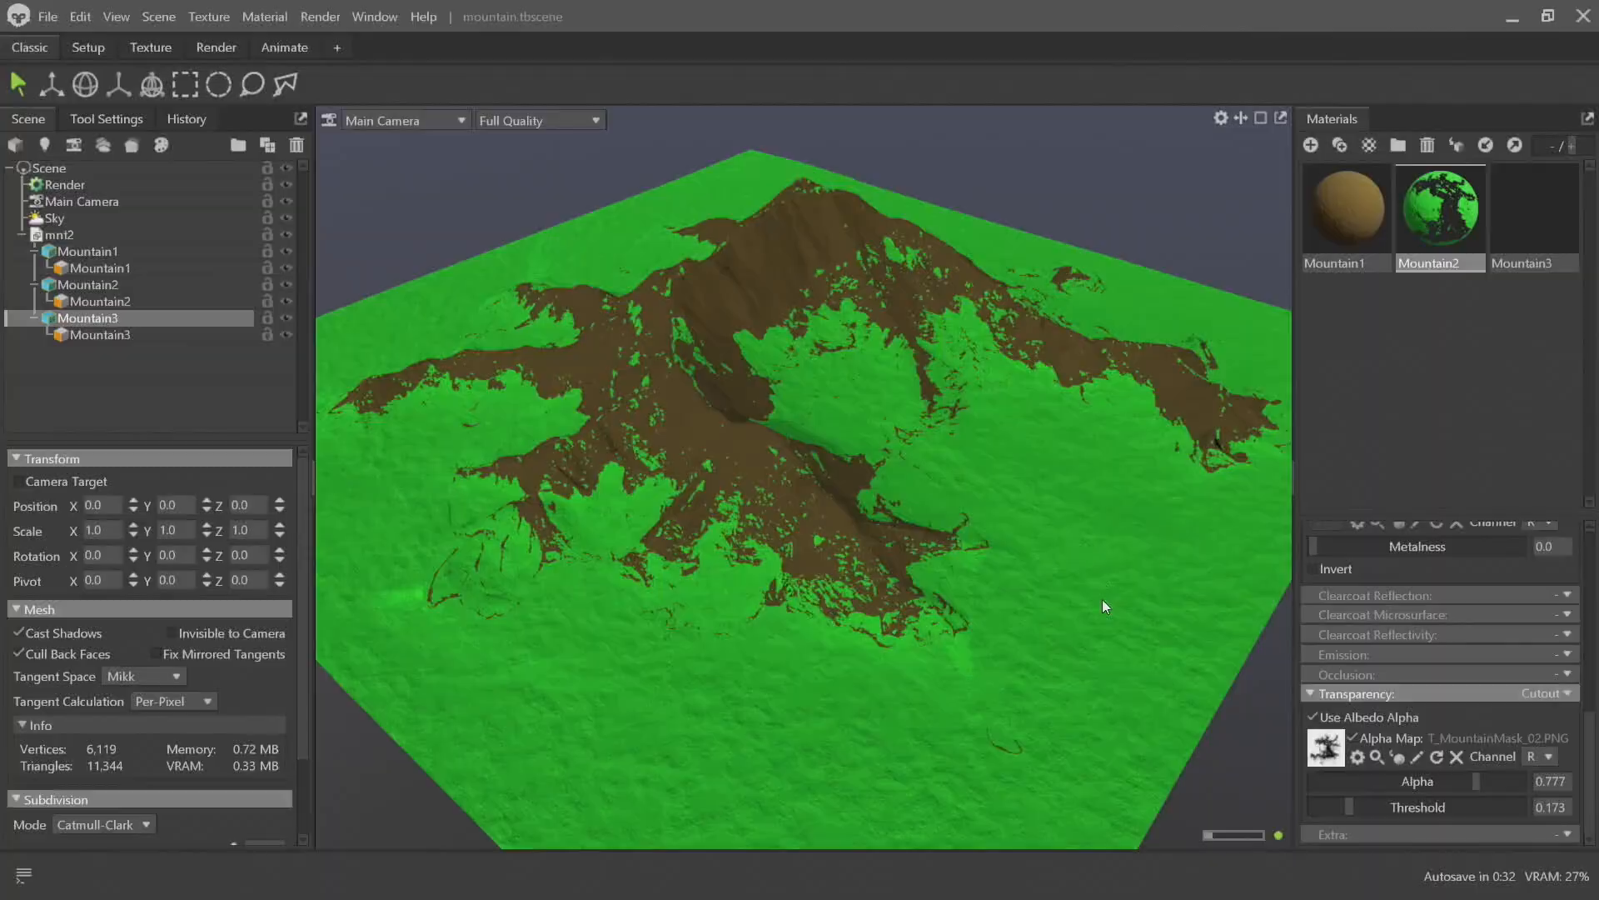
pyautogui.moveTo(1451, 773); pyautogui.dragTo(1355, 798)
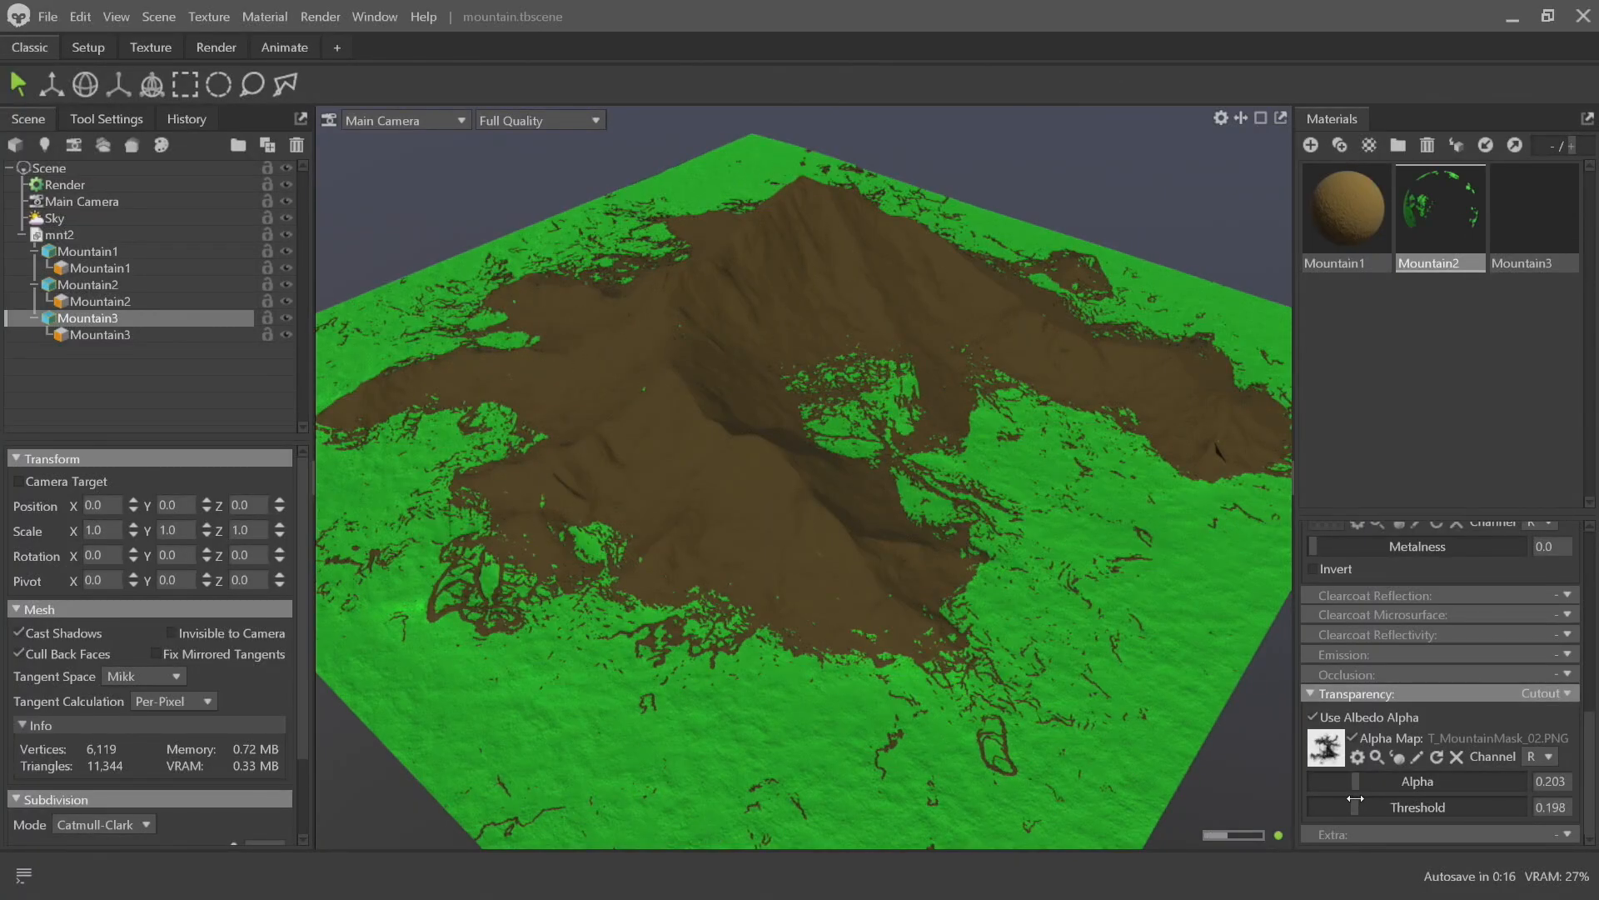
pyautogui.moveTo(1073, 598); pyautogui.dragTo(827, 472)
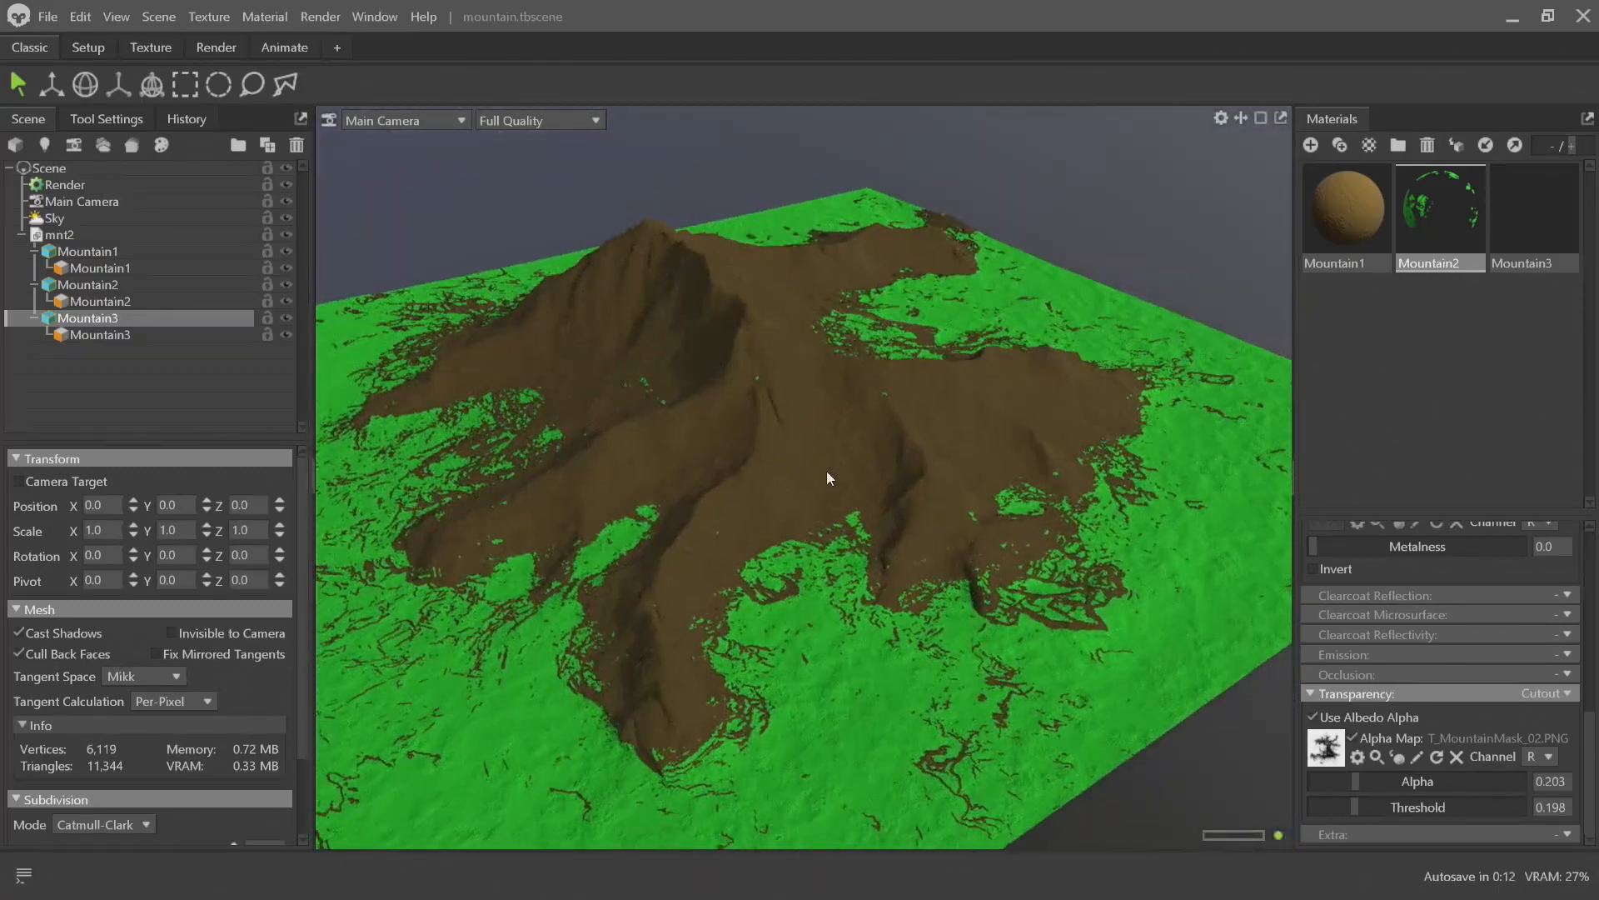
# Swap Mountain2's alpha map to T_MountainMask_01 from File Explorer, with an alpha of about 0.748 and a threshold of about 0.005
pyautogui.hotkey('alt', 'Tab')
pyautogui.moveTo(644, 402); pyautogui.dragTo(1466, 784)
pyautogui.hotkey('alt', 'Tab')
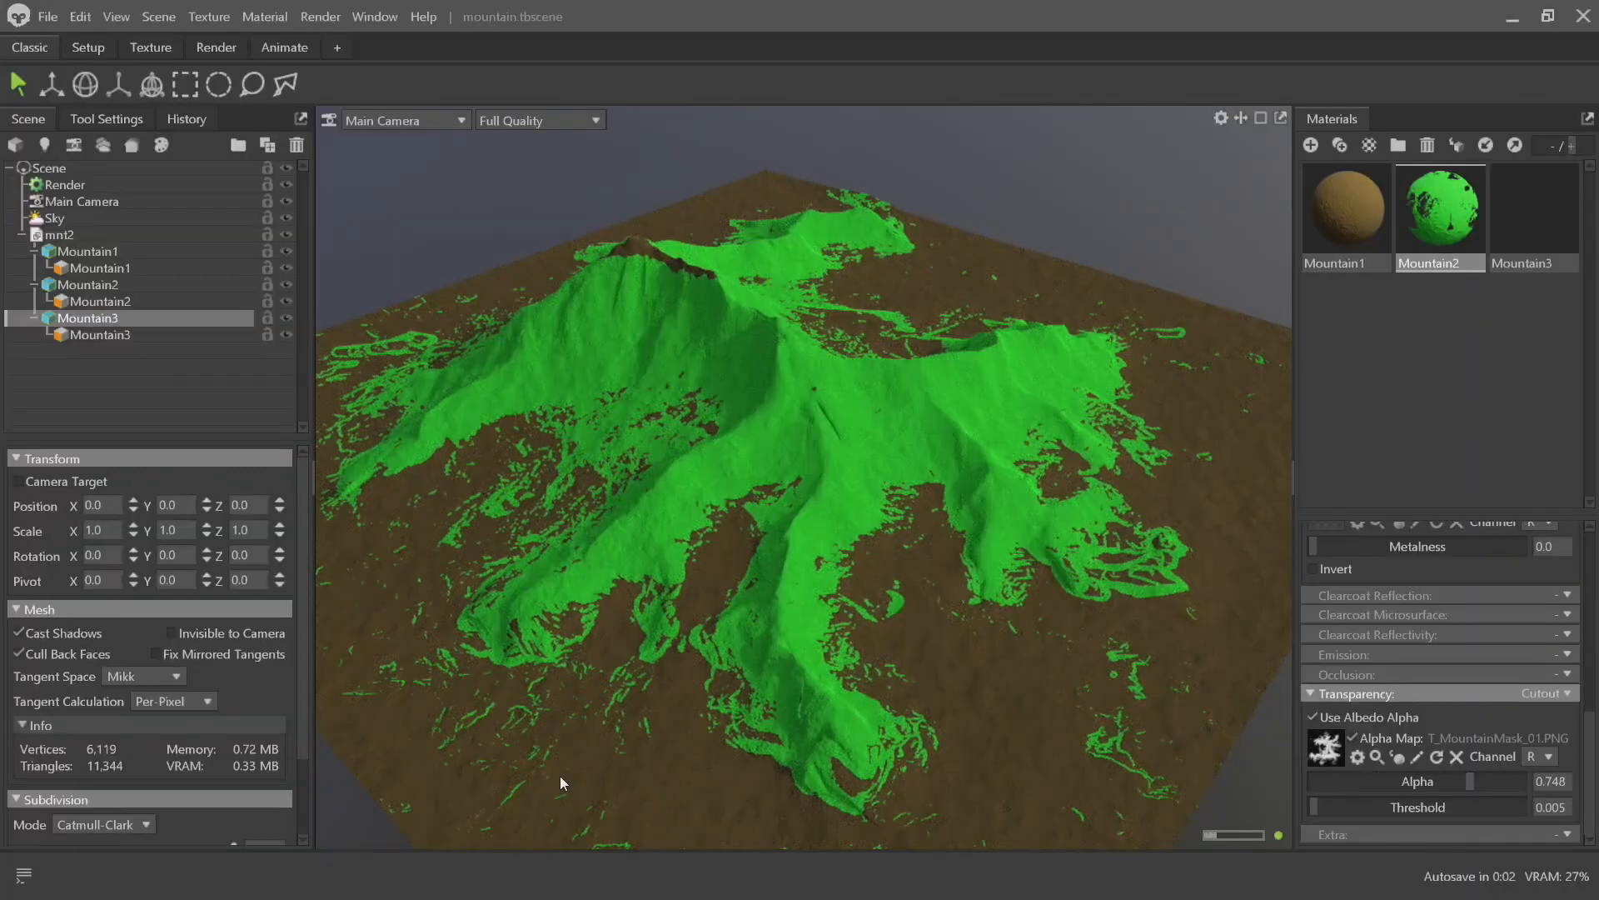
# Return Mountain2's alpha map to T_MountainMask_02 from File Explorer, with an alpha of about 0.668 and a threshold of about 0.599
pyautogui.hotkey('alt', 'Tab')
pyautogui.moveTo(702, 406); pyautogui.dragTo(1163, 681)
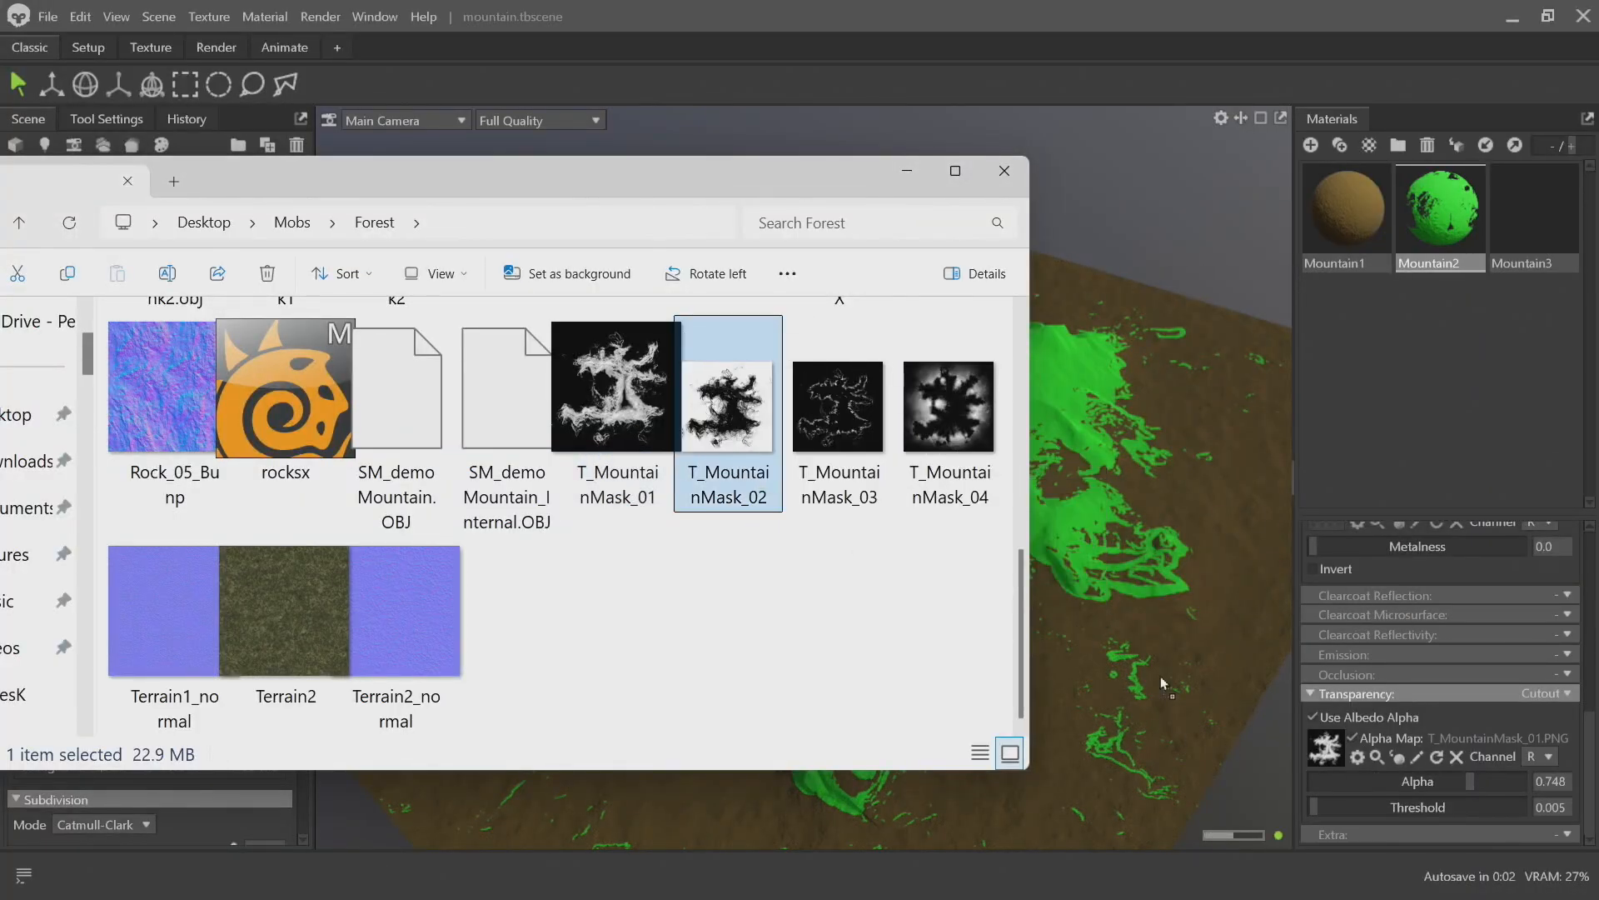
pyautogui.moveTo(1330, 747); pyautogui.dragTo(1326, 747)
pyautogui.click(1112, 637)
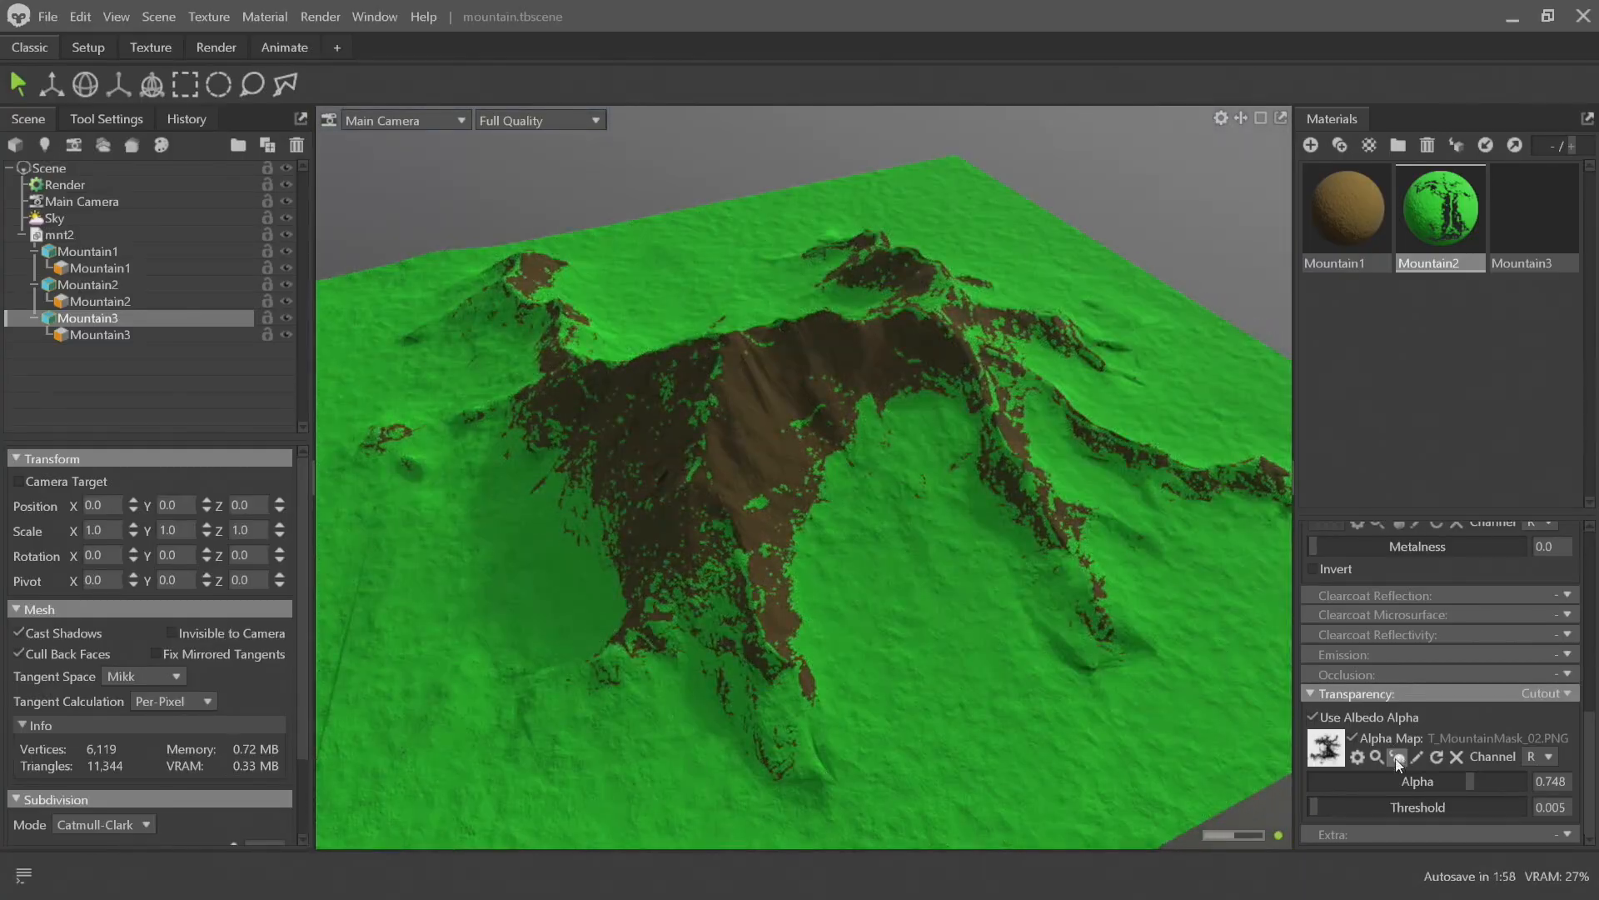
pyautogui.moveTo(1470, 781); pyautogui.dragTo(1455, 781)
pyautogui.moveTo(1345, 806); pyautogui.dragTo(1439, 808)
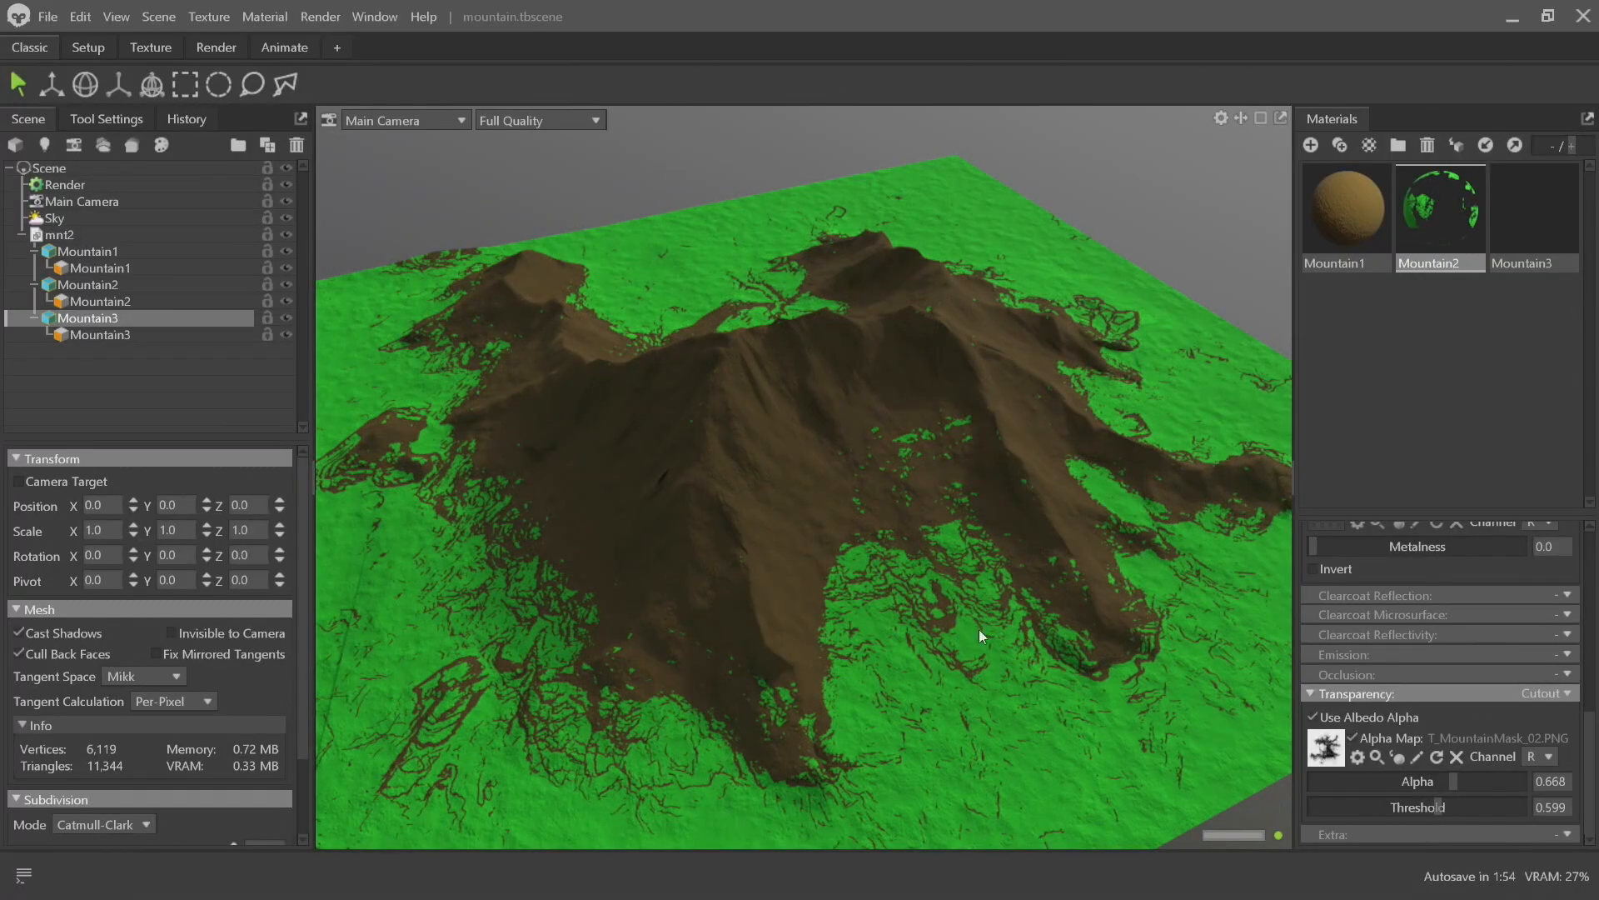
pyautogui.moveTo(979, 635); pyautogui.dragTo(1021, 478)
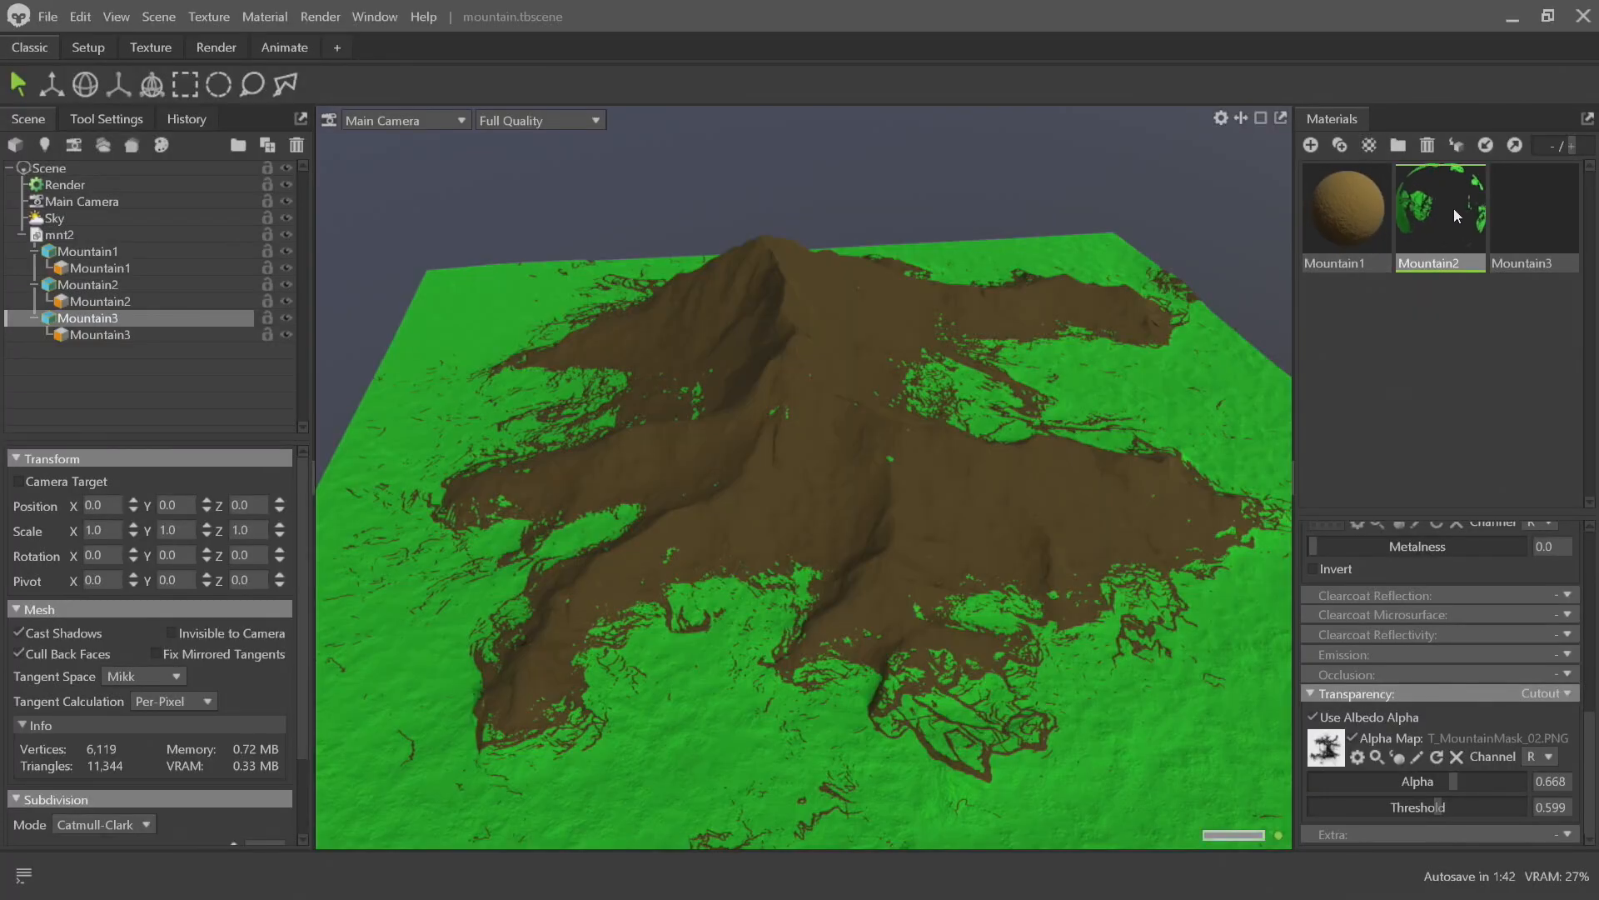
# Replace Mountain2's alpha map with T_MountainMask_03 from File Explorer, with an alpha of about 0.515 and a threshold of about 0.594
pyautogui.hotkey('alt', 'Tab')
pyautogui.moveTo(839, 408); pyautogui.dragTo(1197, 728)
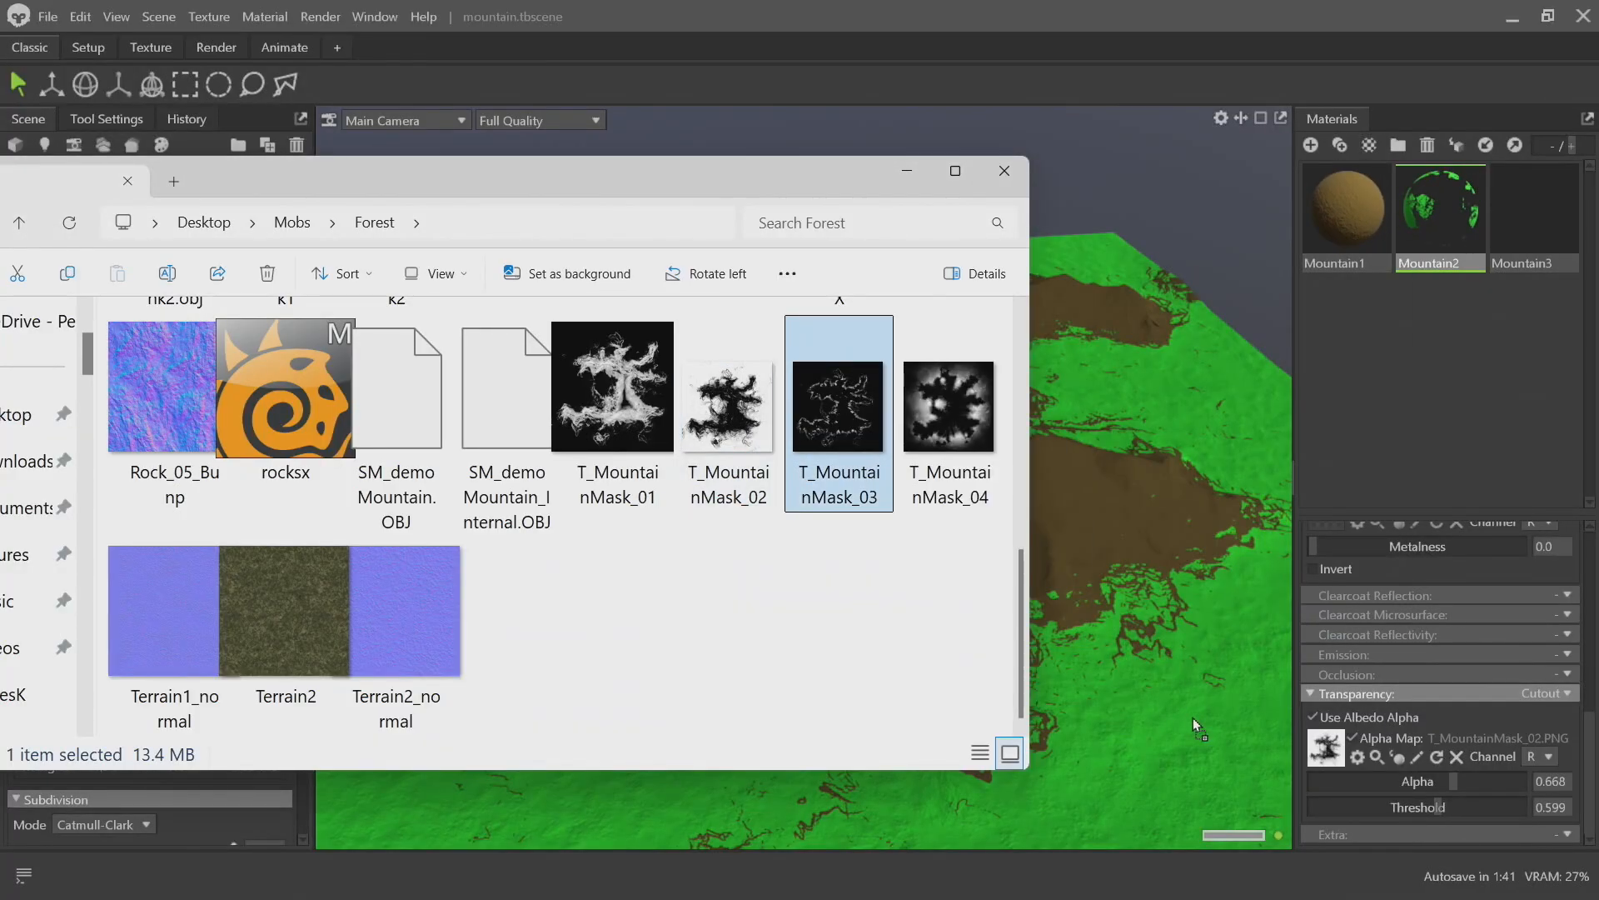
pyautogui.moveTo(1324, 744); pyautogui.dragTo(1326, 745)
pyautogui.click(1100, 500)
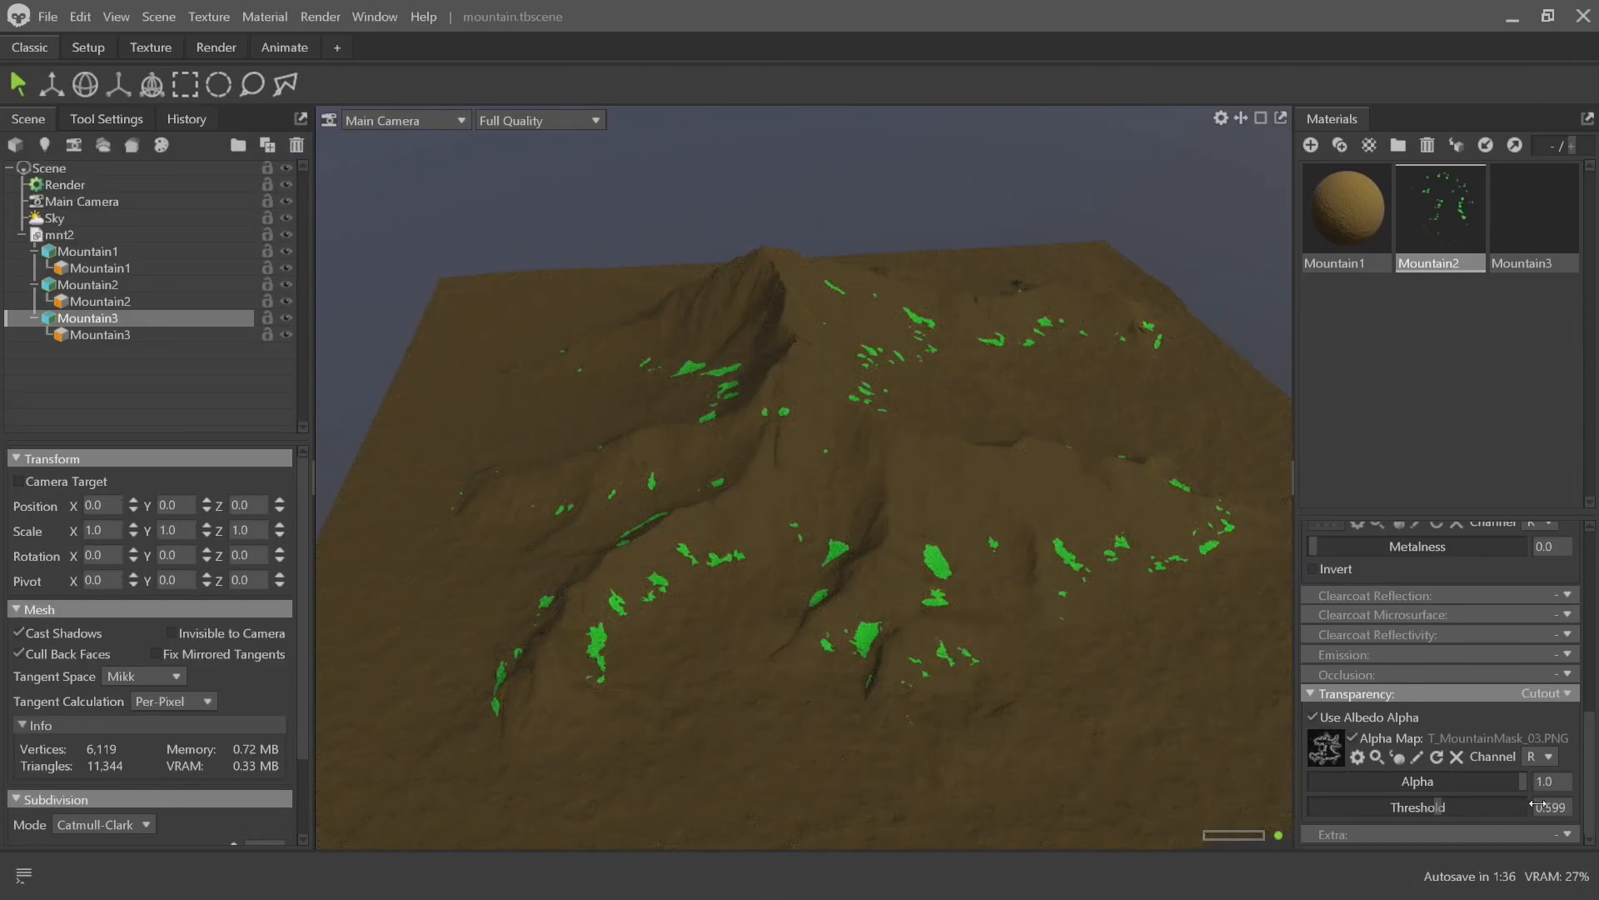
pyautogui.moveTo(1439, 807); pyautogui.dragTo(1348, 771)
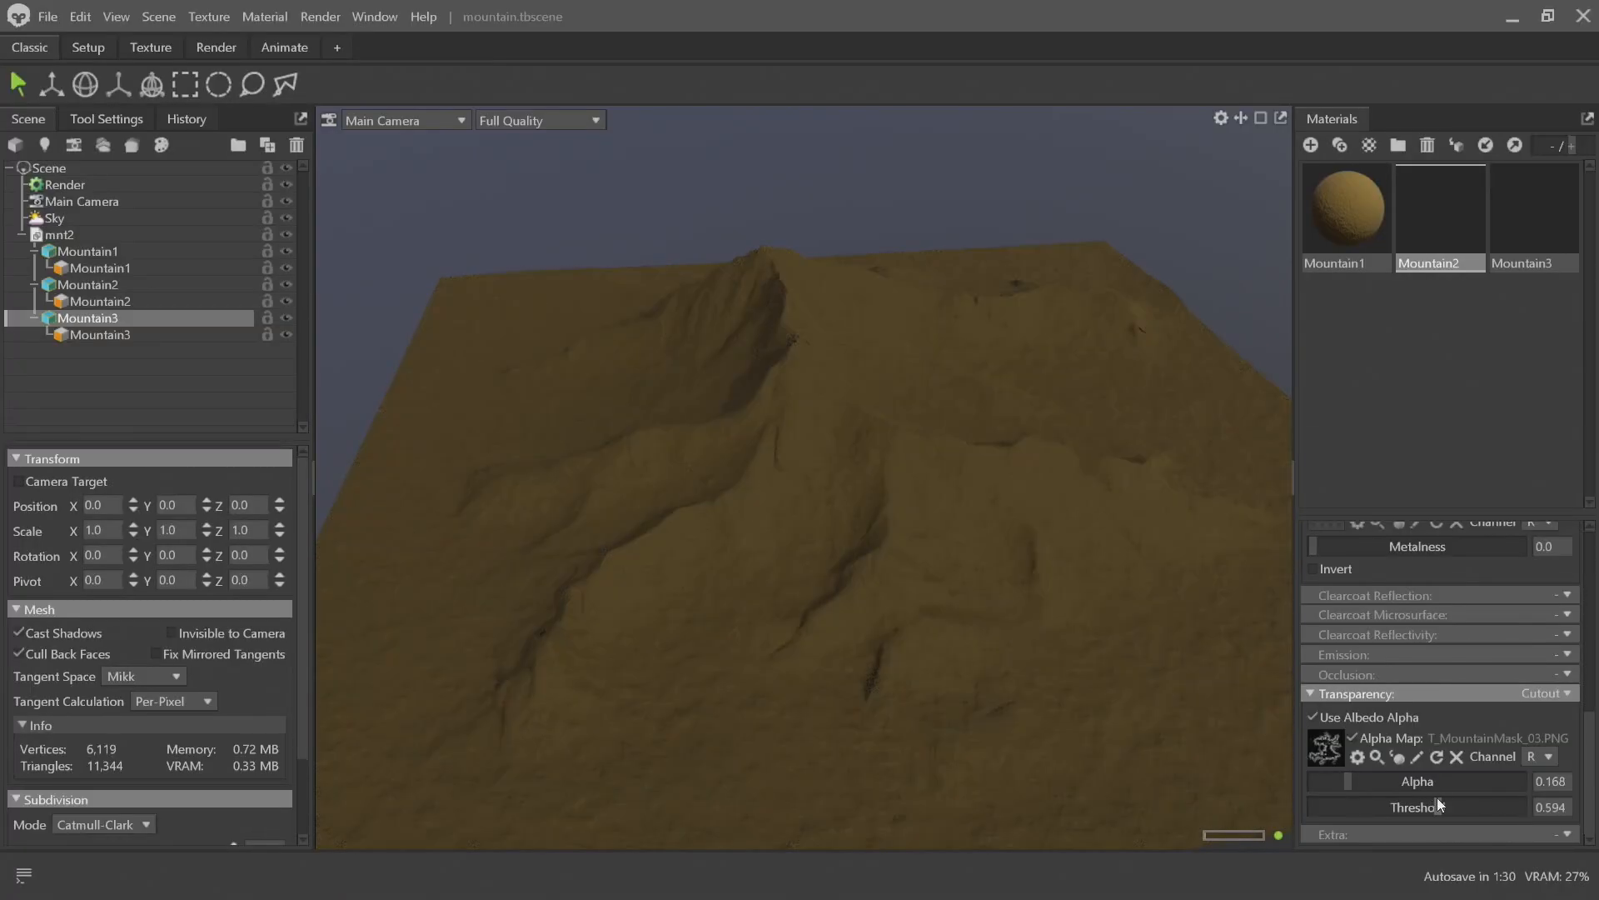
pyautogui.moveTo(1424, 781); pyautogui.dragTo(1421, 782)
# Replace Mountain2's alpha map with T_MountainMask_04 from File Explorer, with an alpha of about 0.51 and a threshold of about 0.139
pyautogui.hotkey('alt', 'Tab')
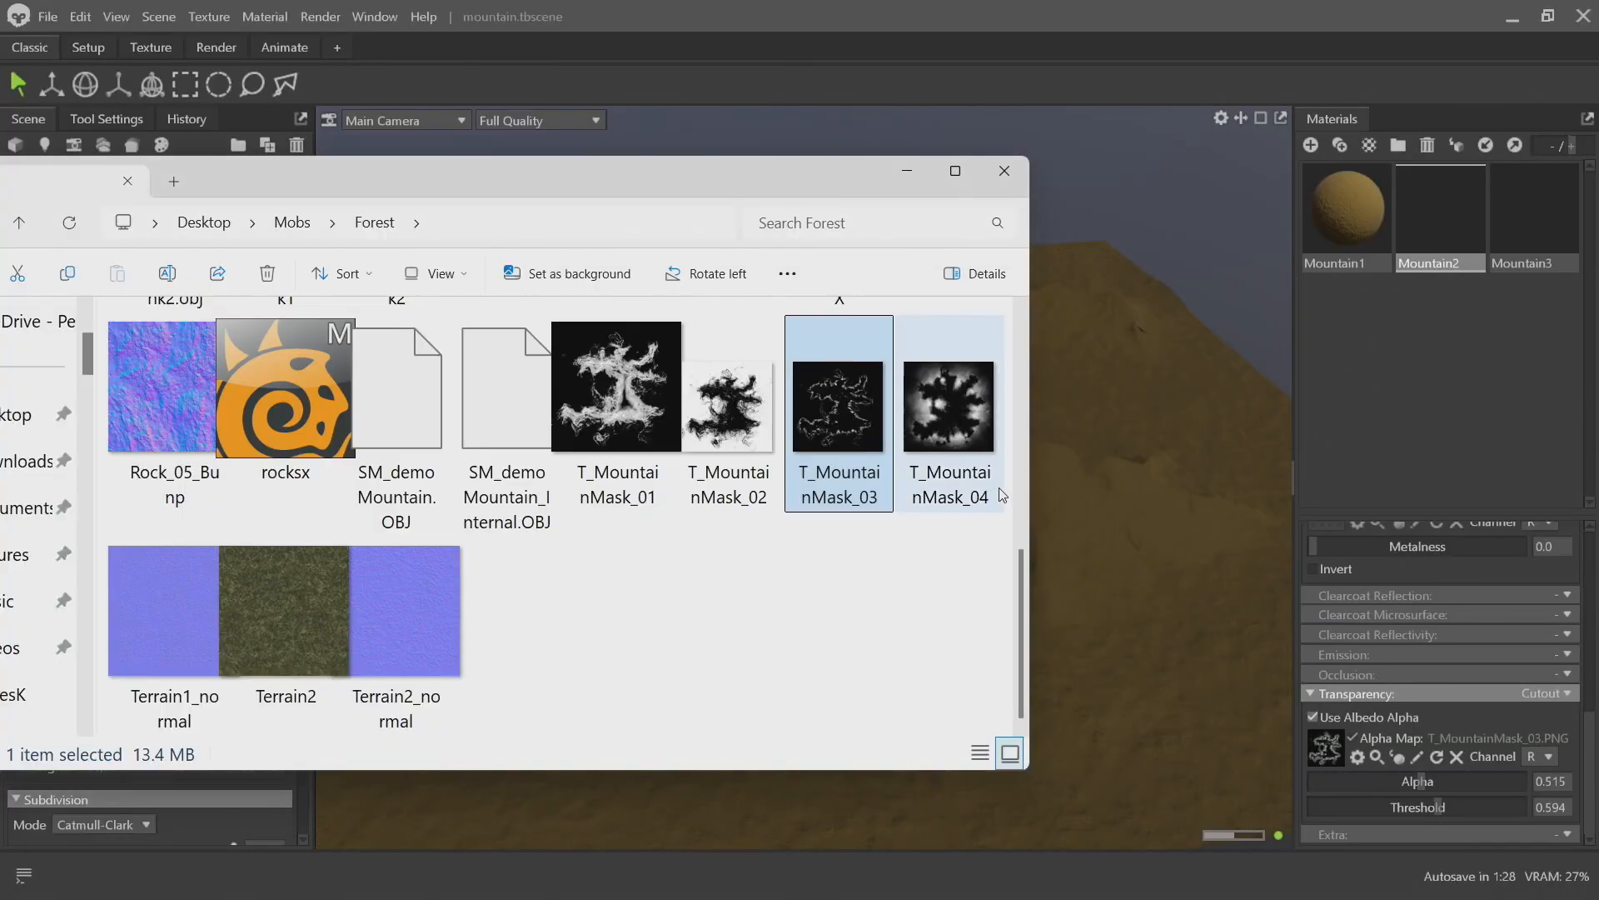
pyautogui.click(921, 405)
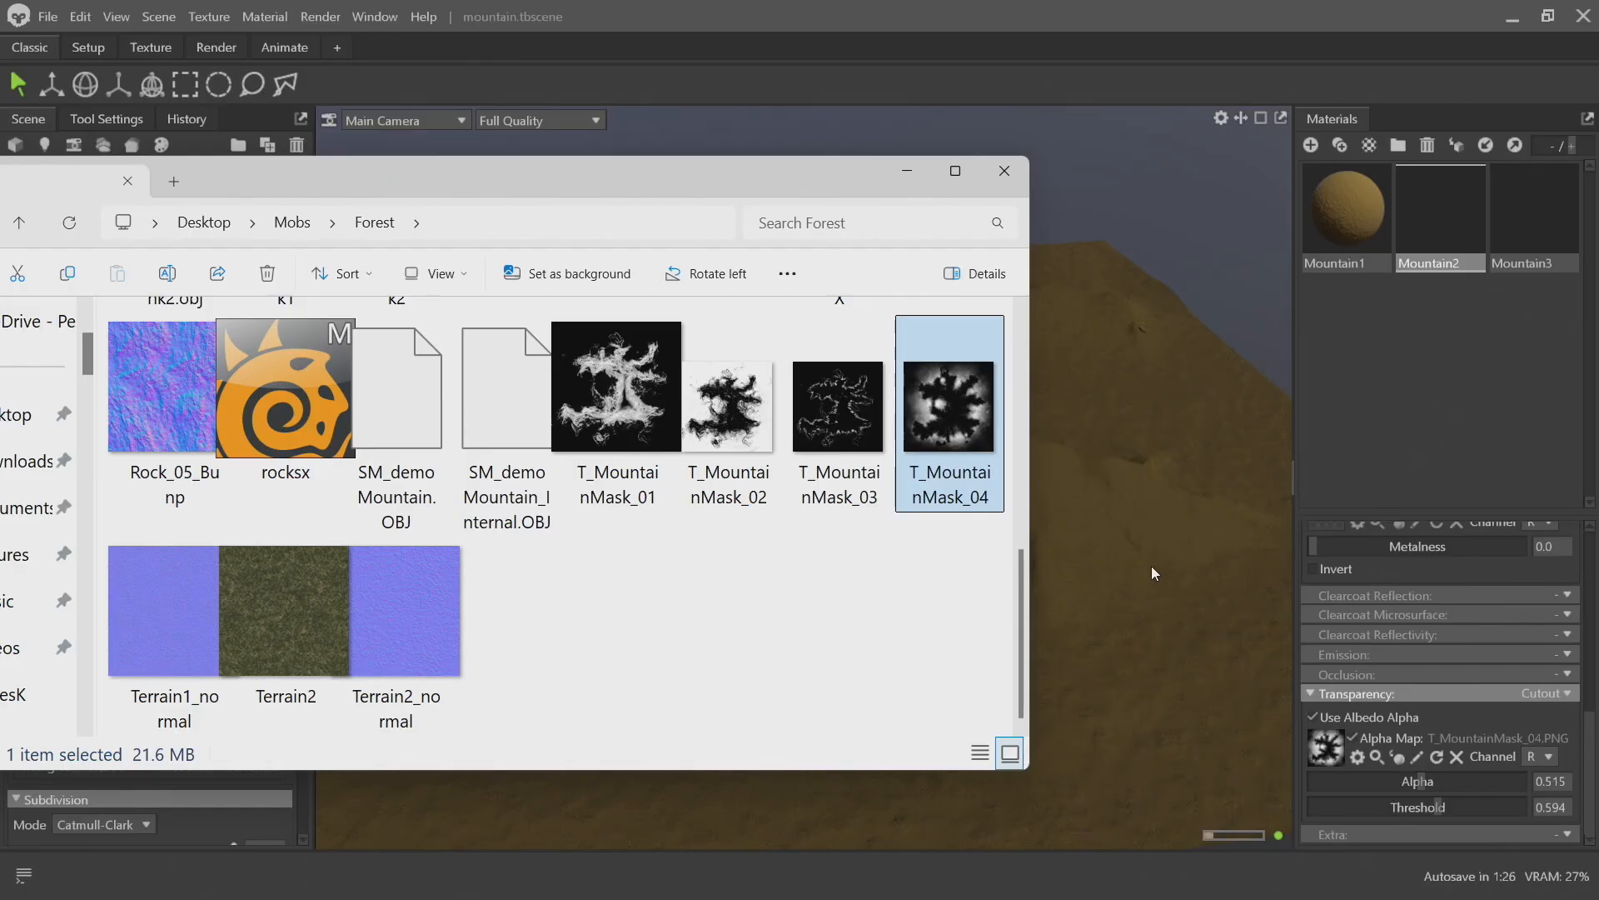
pyautogui.hotkey('alt', 'Tab')
pyautogui.moveTo(1424, 781); pyautogui.dragTo(1340, 792)
pyautogui.moveTo(943, 667); pyautogui.dragTo(1237, 635)
pyautogui.moveTo(1341, 808)
pyautogui.mouseDown()
pyautogui.moveTo(1311, 807)
pyautogui.moveTo(1444, 812)
pyautogui.moveTo(1310, 806)
pyautogui.moveTo(1341, 804)
pyautogui.mouseUp()
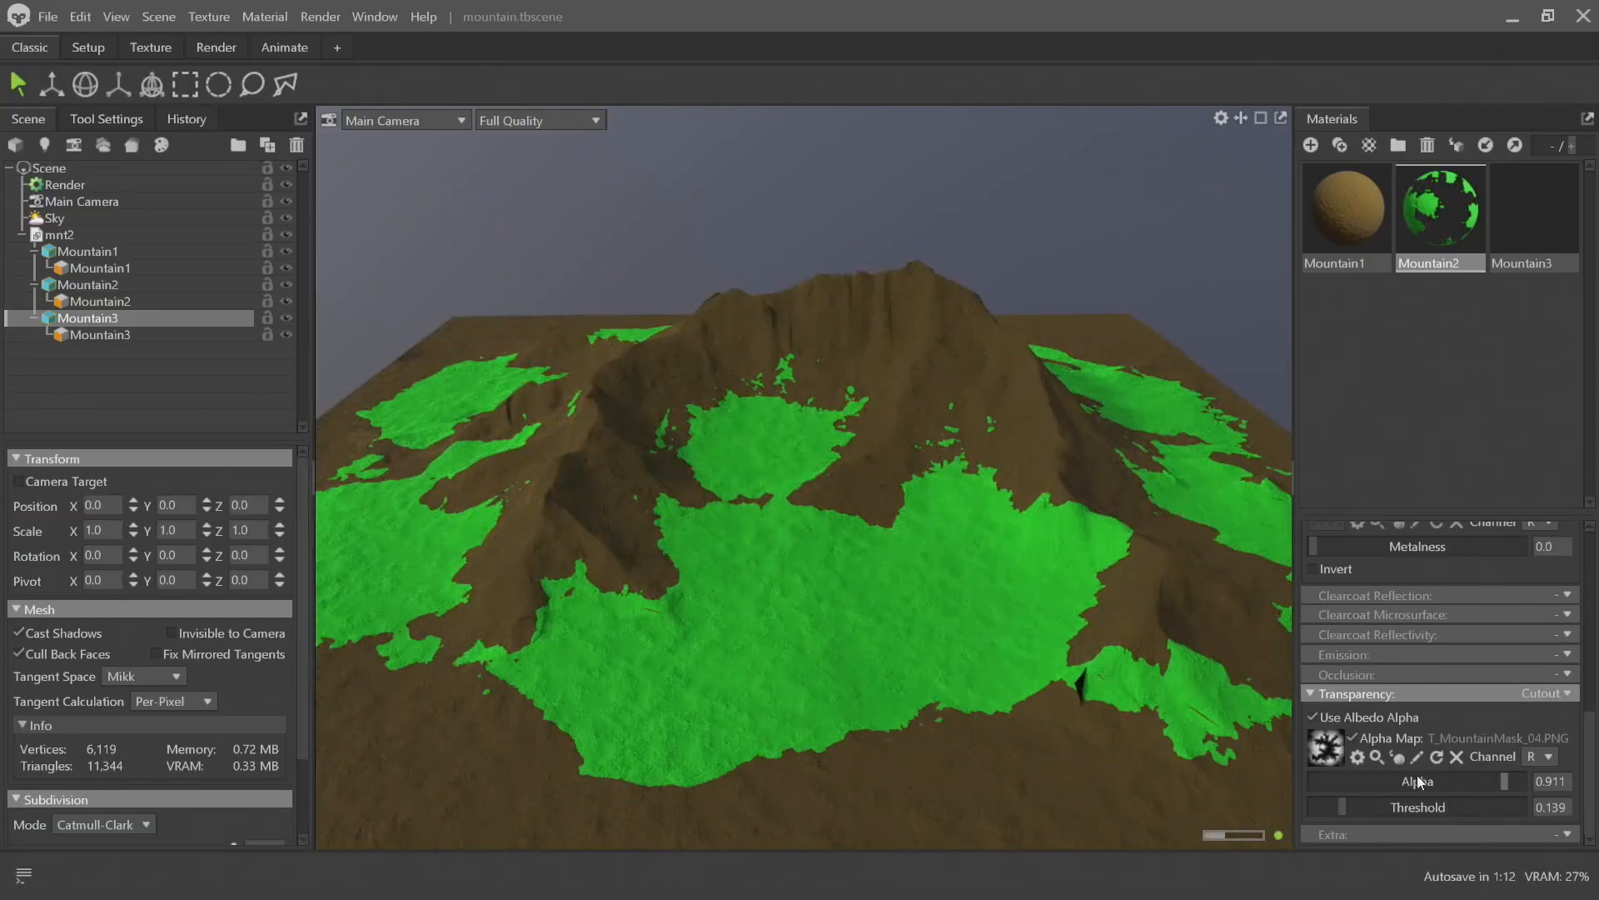
pyautogui.moveTo(1487, 779); pyautogui.dragTo(1418, 782)
pyautogui.moveTo(1135, 673); pyautogui.dragTo(1107, 618)
# Return Mountain2's alpha map to T_MountainMask_02 from File Explorer, with an alpha of about 0.178 and a threshold of about 0.144
pyautogui.hotkey('alt', 'Tab')
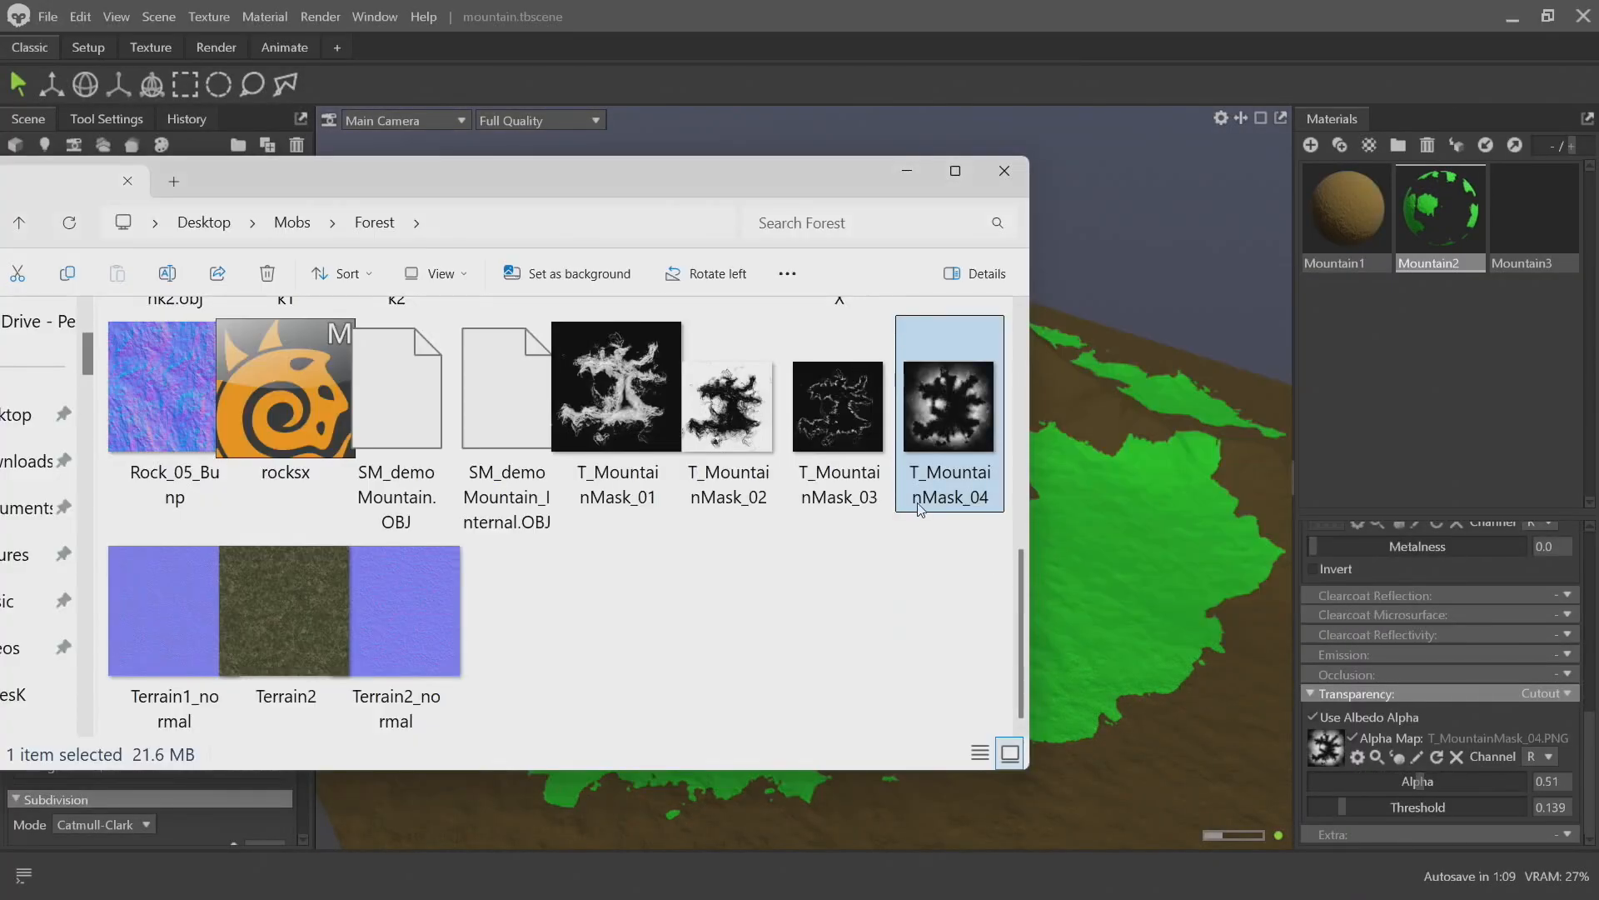
pyautogui.moveTo(700, 412); pyautogui.dragTo(1063, 602)
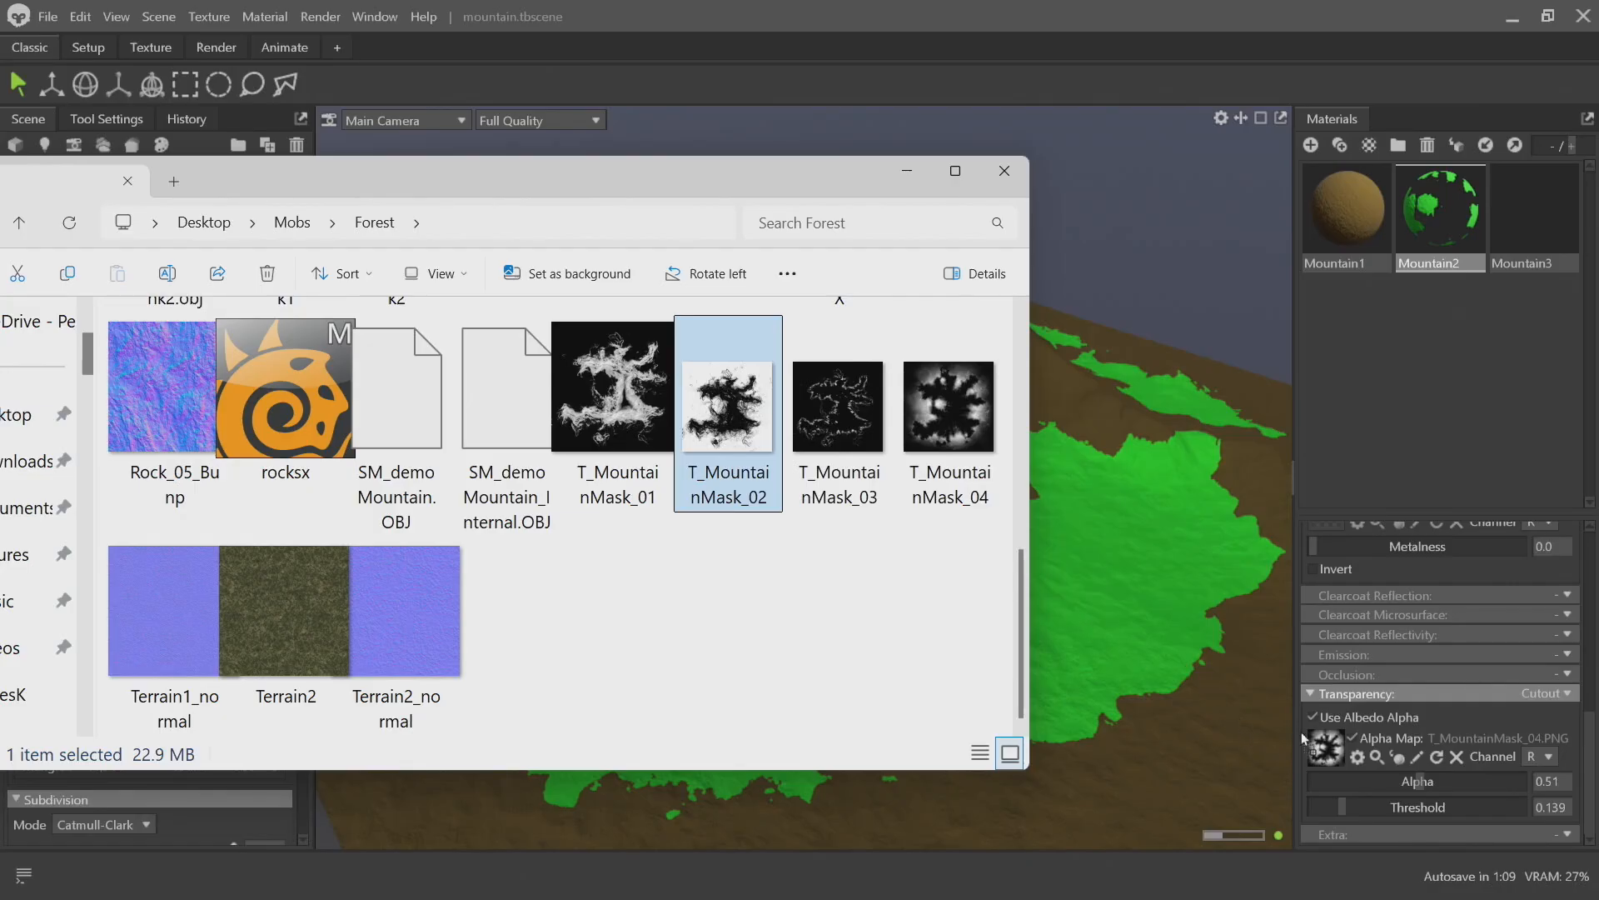
pyautogui.moveTo(1301, 732); pyautogui.dragTo(1309, 737)
pyautogui.moveTo(1196, 645); pyautogui.dragTo(1117, 598)
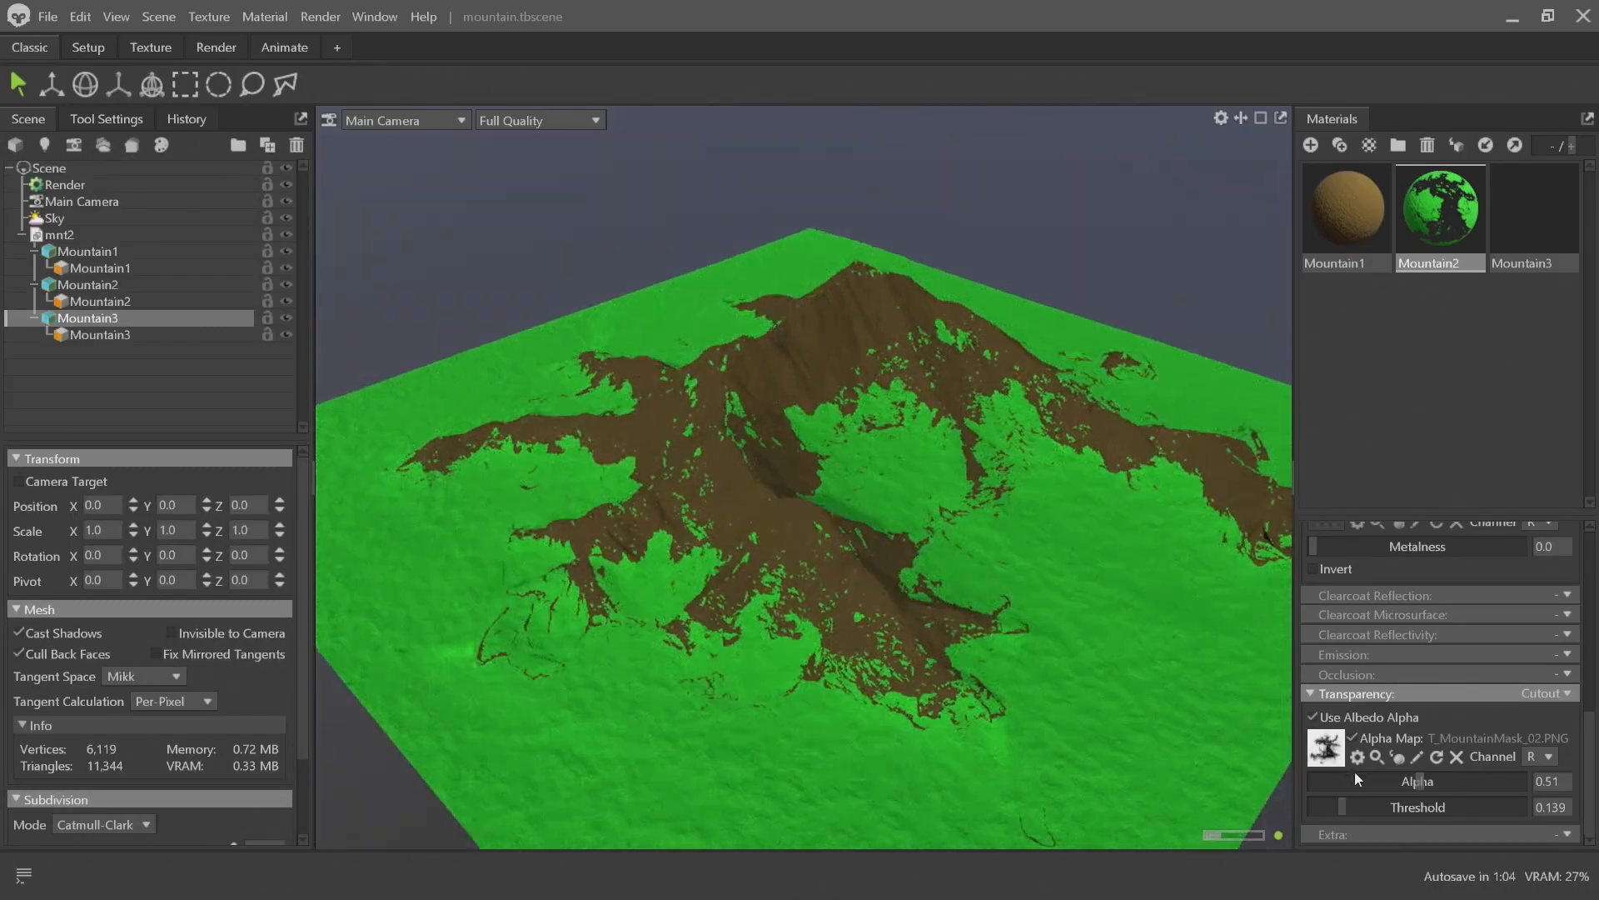
pyautogui.moveTo(1409, 782); pyautogui.dragTo(1344, 800)
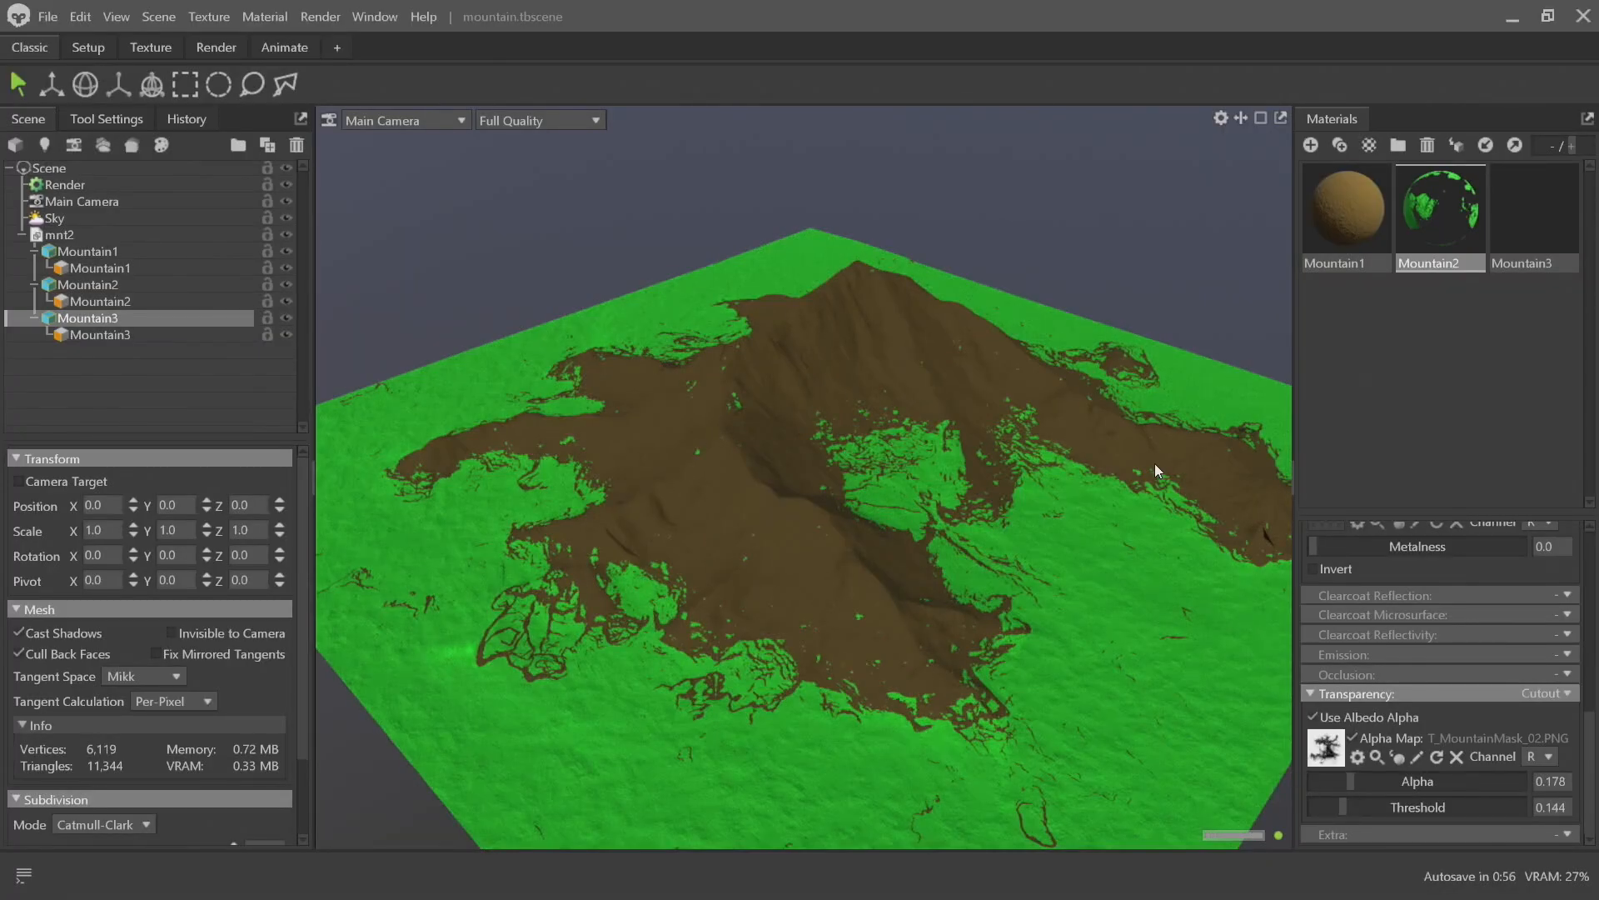
pyautogui.moveTo(1155, 463); pyautogui.dragTo(837, 443)
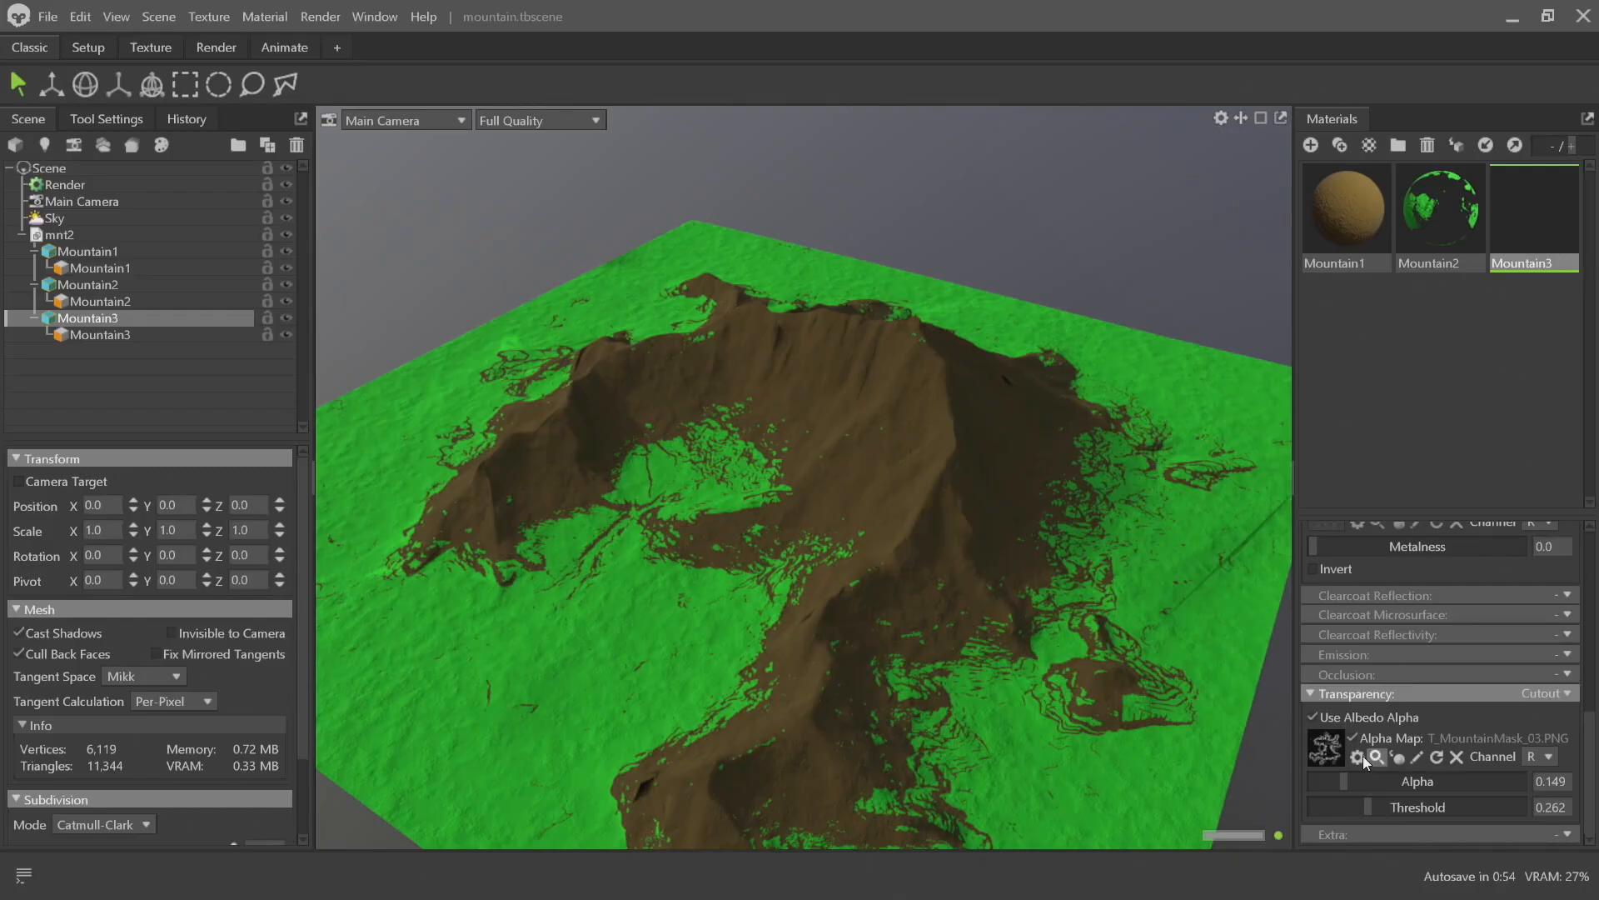
# Tune Mountain3's cutout transparency to an alpha of about 0.376 and a threshold of about 0.05
pyautogui.moveTo(1373, 787); pyautogui.dragTo(1417, 800)
pyautogui.moveTo(916, 677); pyautogui.dragTo(1041, 608)
pyautogui.moveTo(1378, 803); pyautogui.dragTo(1350, 805)
pyautogui.moveTo(1023, 621); pyautogui.dragTo(725, 471)
pyautogui.moveTo(1425, 786); pyautogui.dragTo(1333, 806)
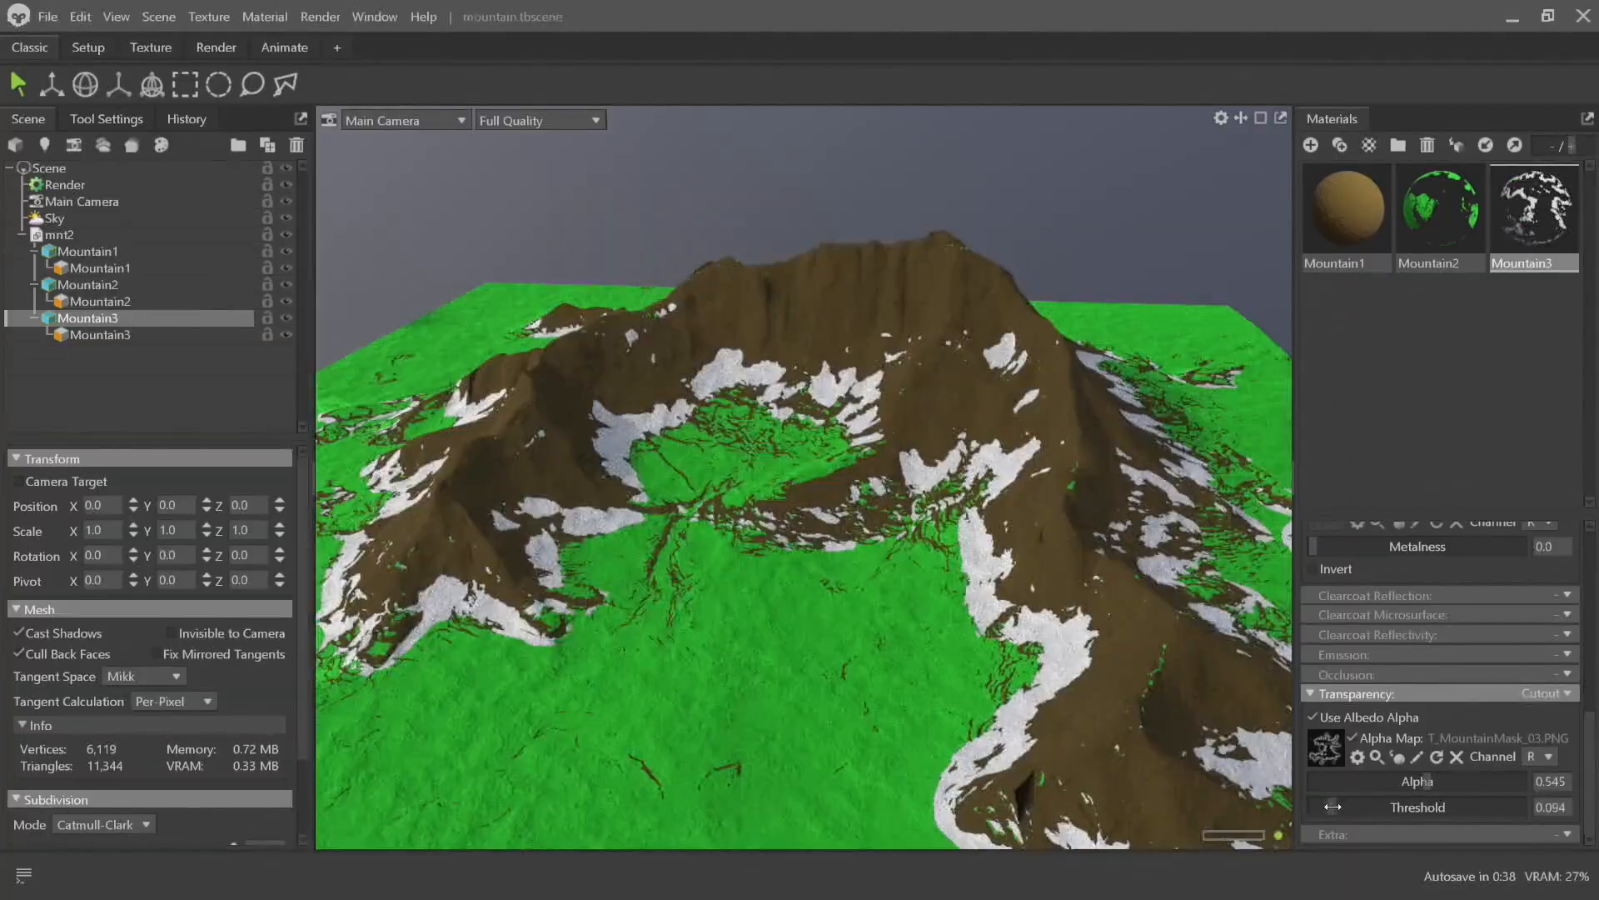
pyautogui.moveTo(936, 598); pyautogui.dragTo(884, 623)
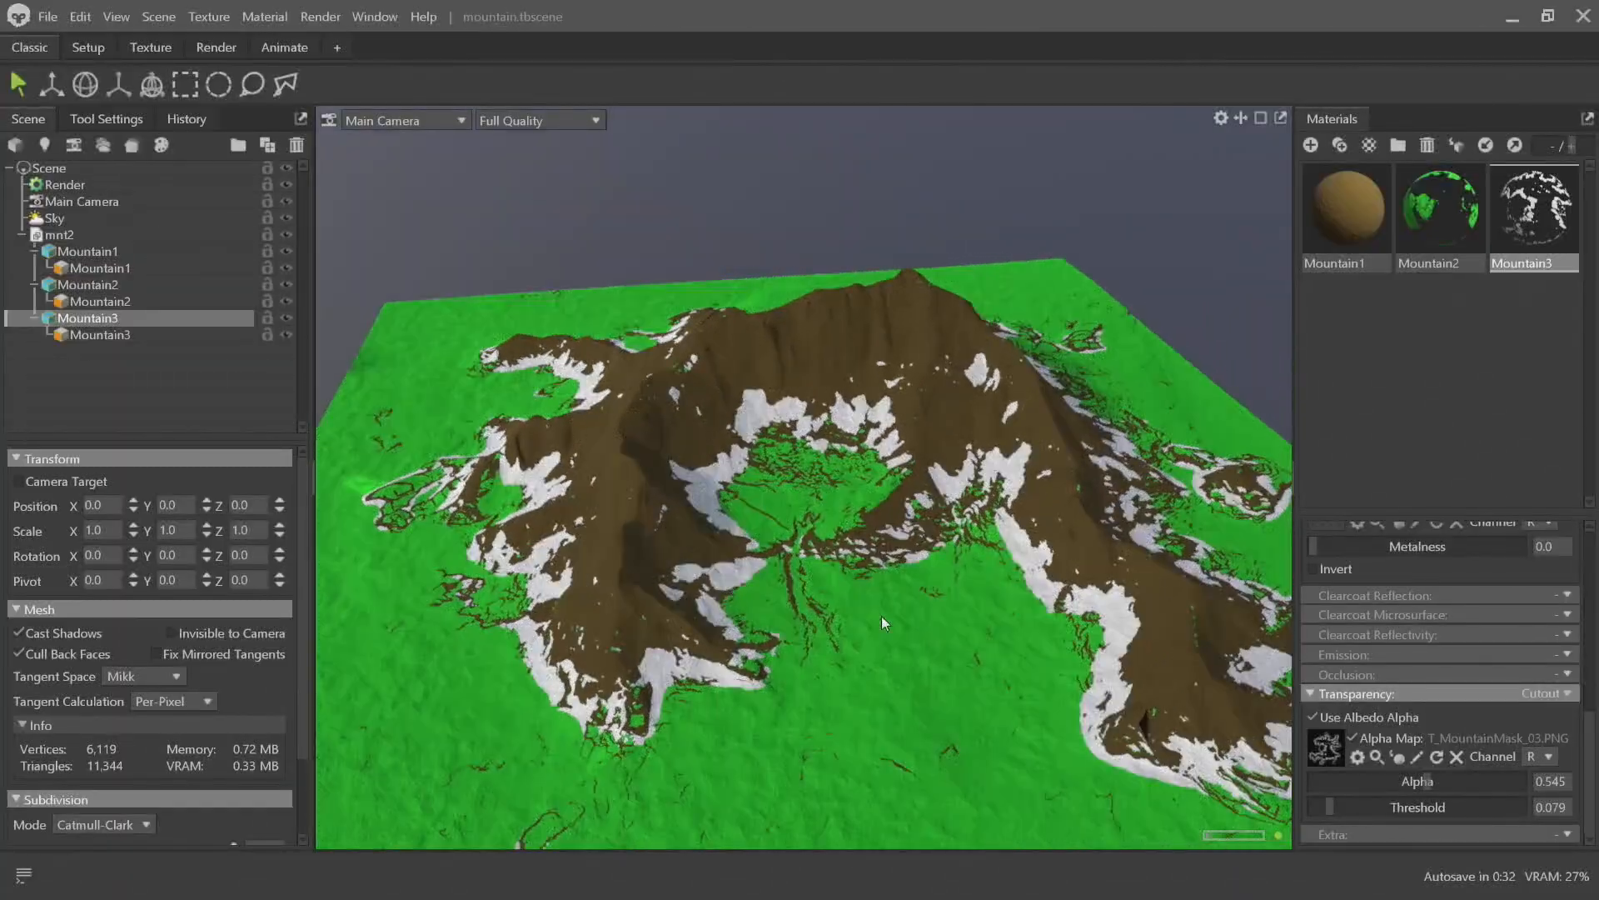
pyautogui.moveTo(1131, 751); pyautogui.dragTo(876, 647)
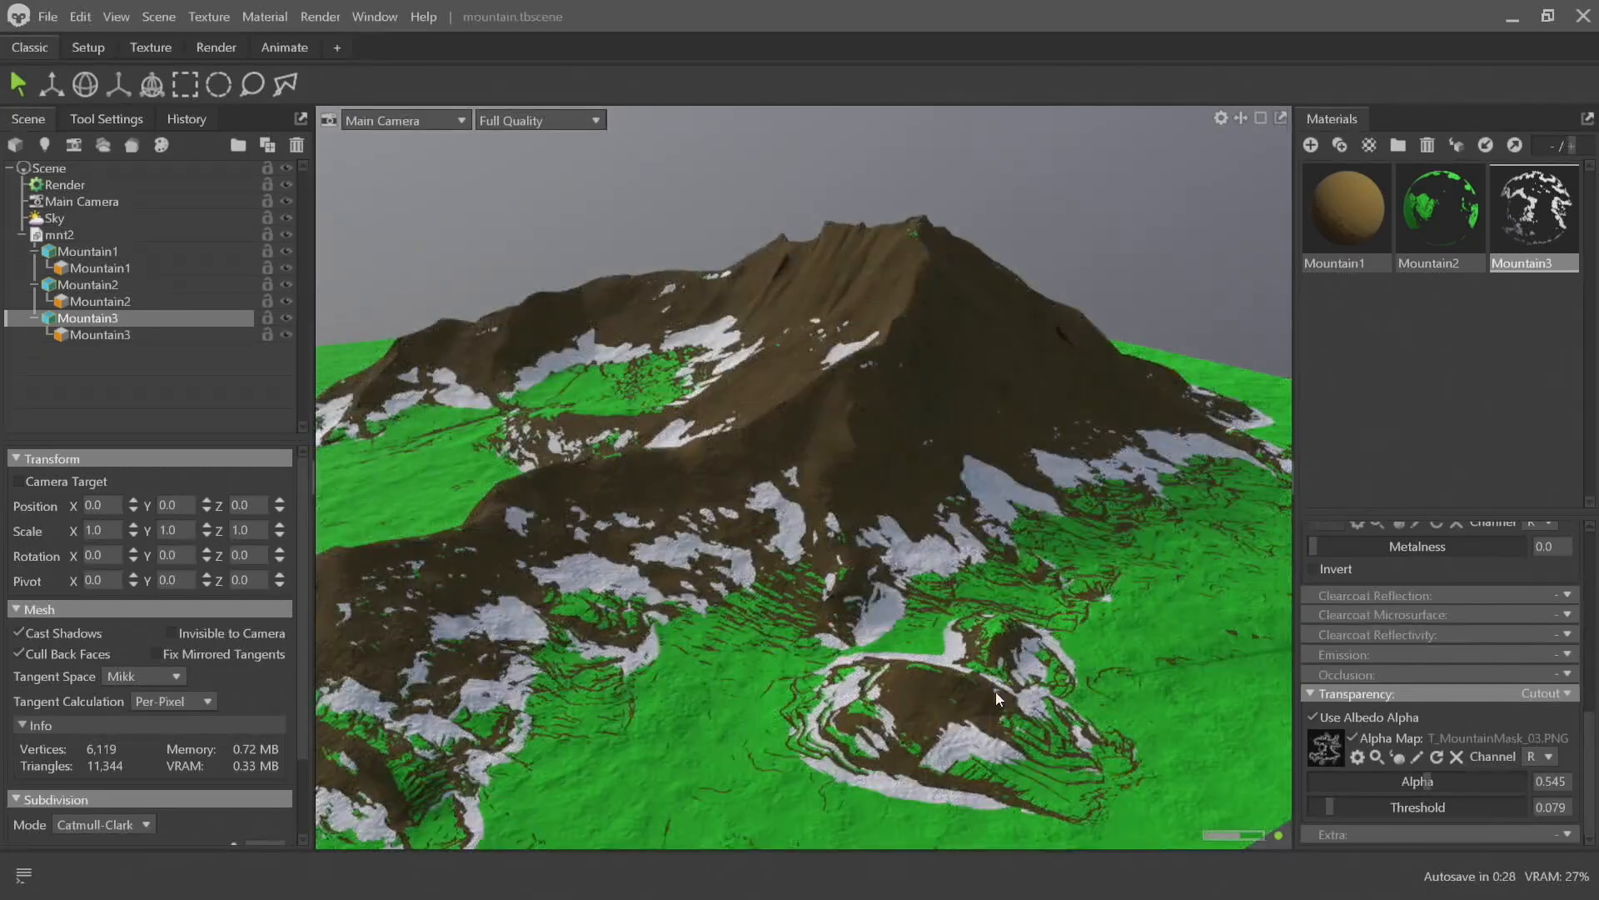
pyautogui.moveTo(1335, 801); pyautogui.dragTo(1403, 749)
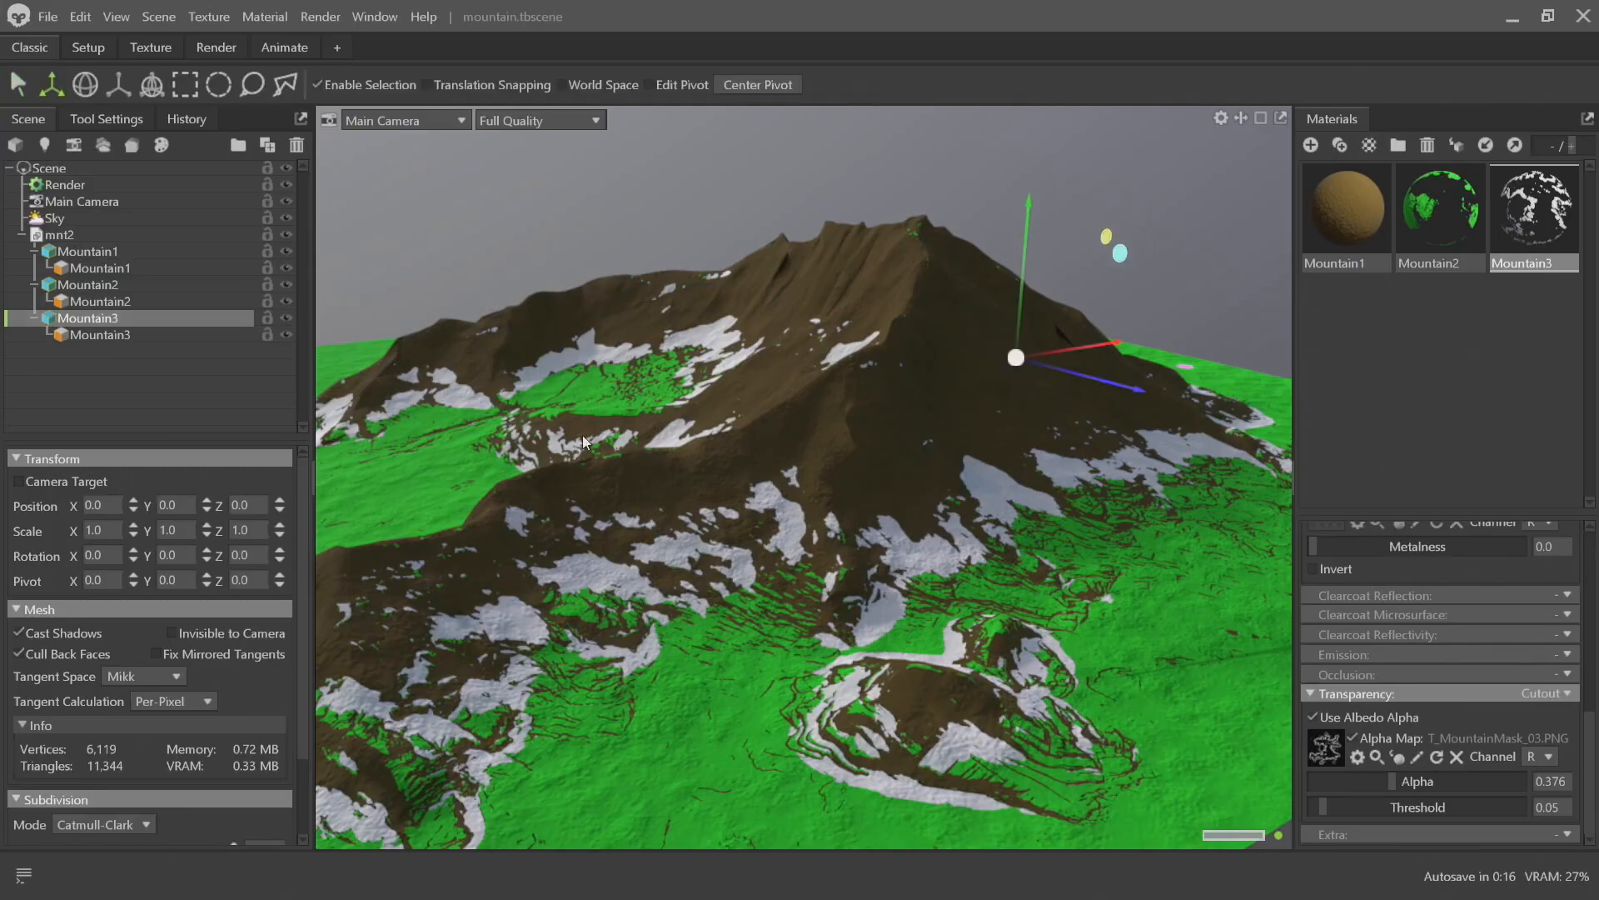
# Try raising the Mountain3 mesh and the Mountain2 mesh along Y, undoing each move, and clear the selection
pyautogui.moveTo(1028, 196); pyautogui.dragTo(1039, 119)
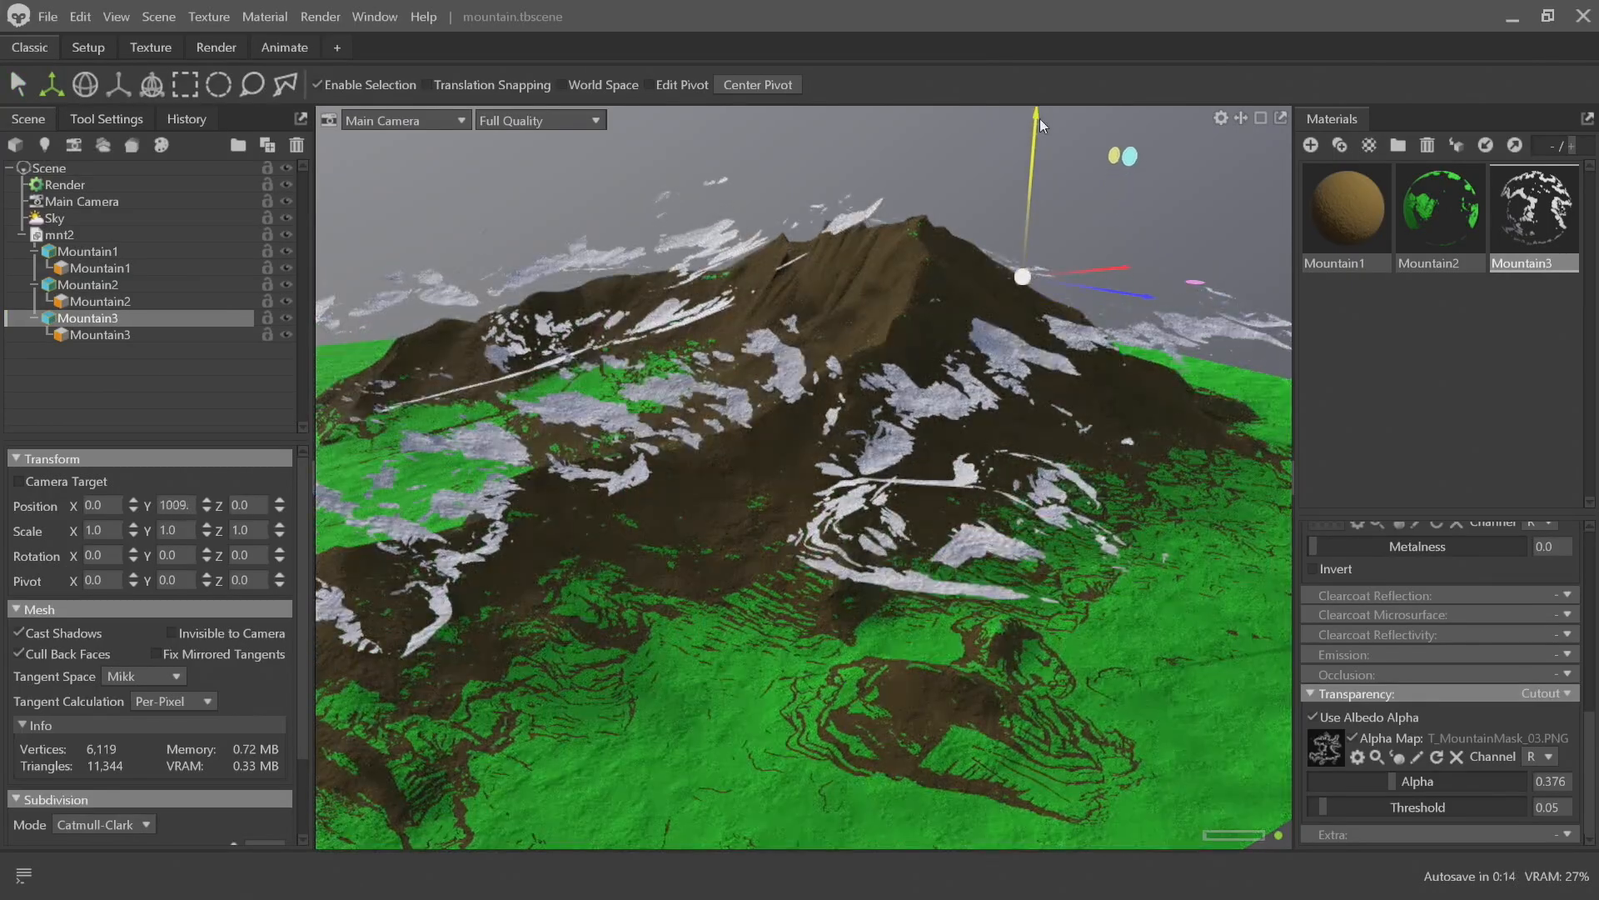
pyautogui.hotkey('ctrl', 'z')
pyautogui.click(122, 284)
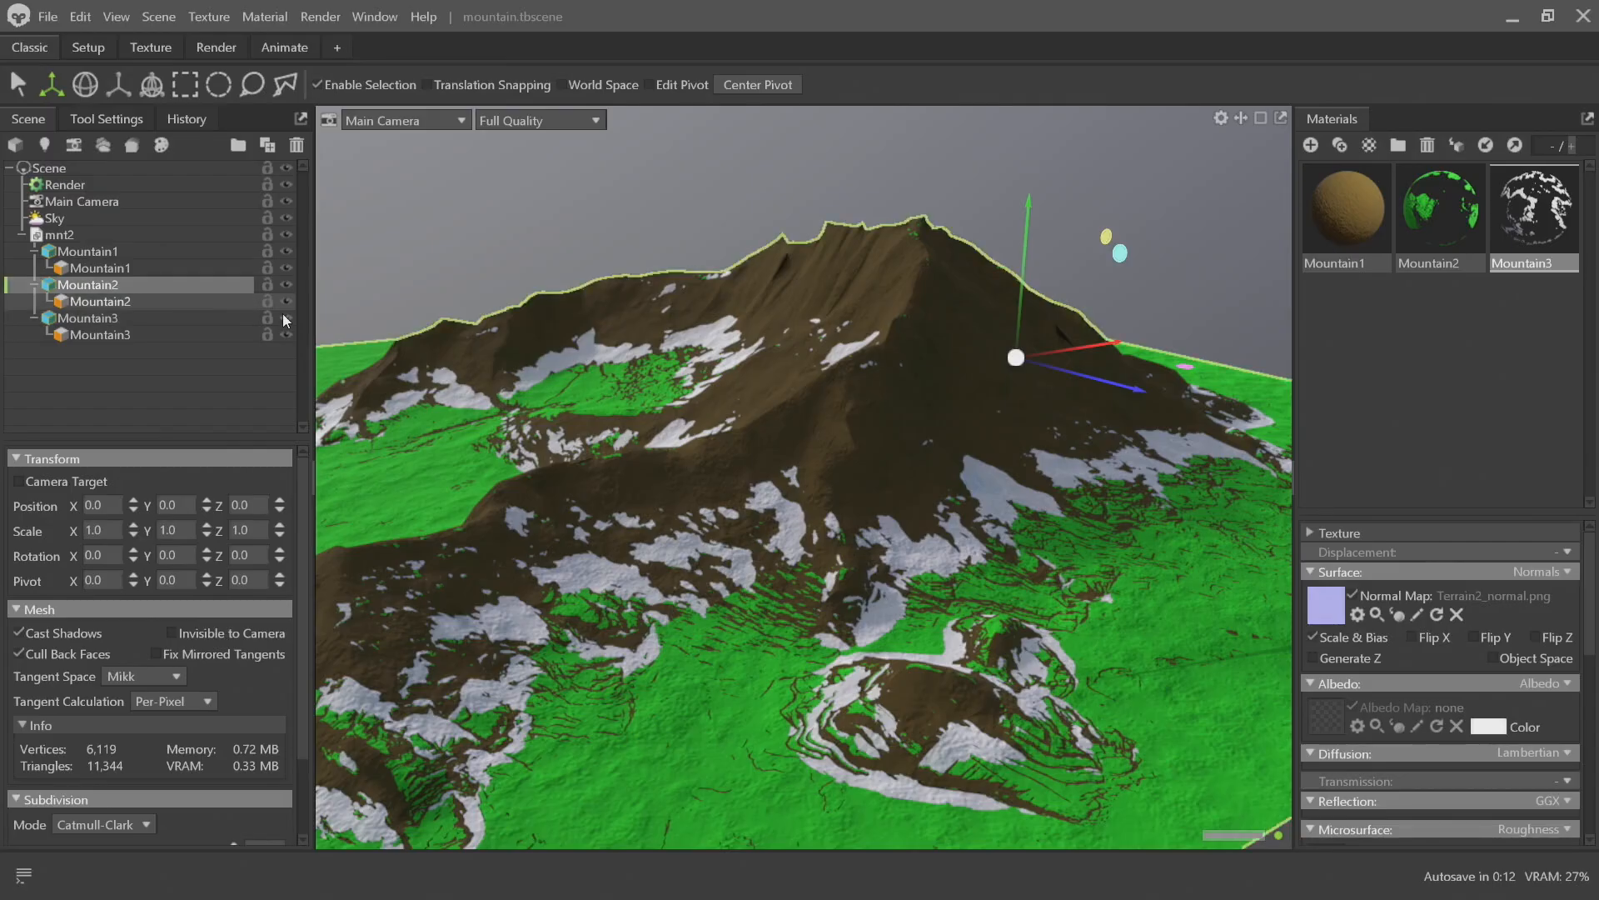
pyautogui.moveTo(1031, 203); pyautogui.dragTo(1038, 88)
pyautogui.hotkey('ctrl', 'z')
pyautogui.moveTo(999, 445); pyautogui.dragTo(1181, 418)
pyautogui.click(1019, 193)
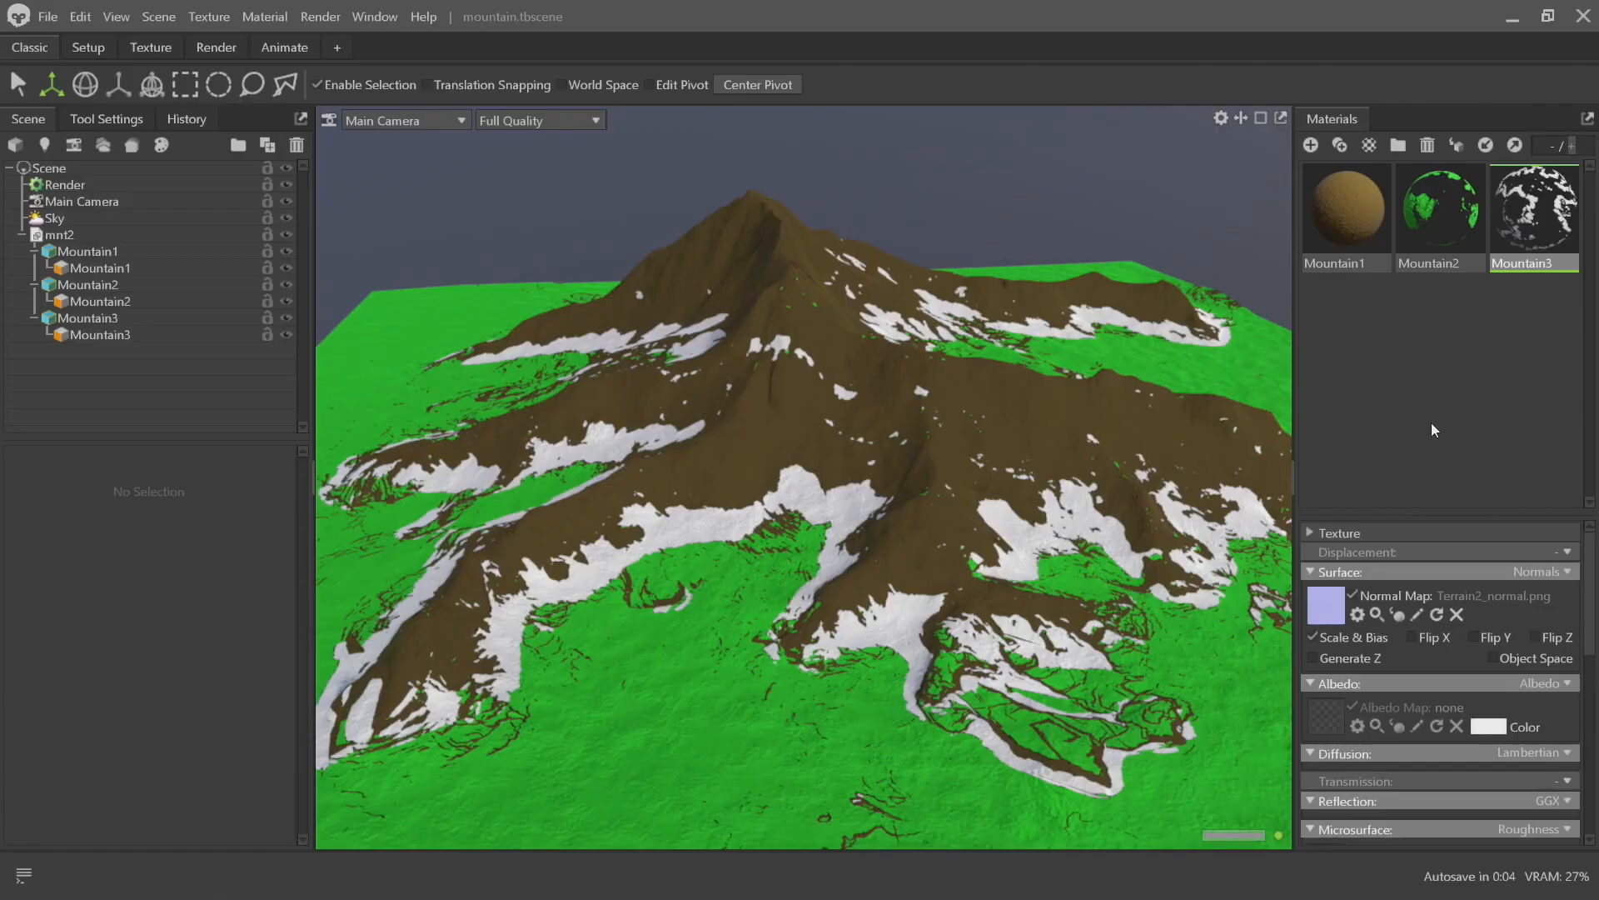
# Replace Mountain3's alpha map with T_MountainMask_01 from File Explorer
pyautogui.hotkey('alt', 'Tab')
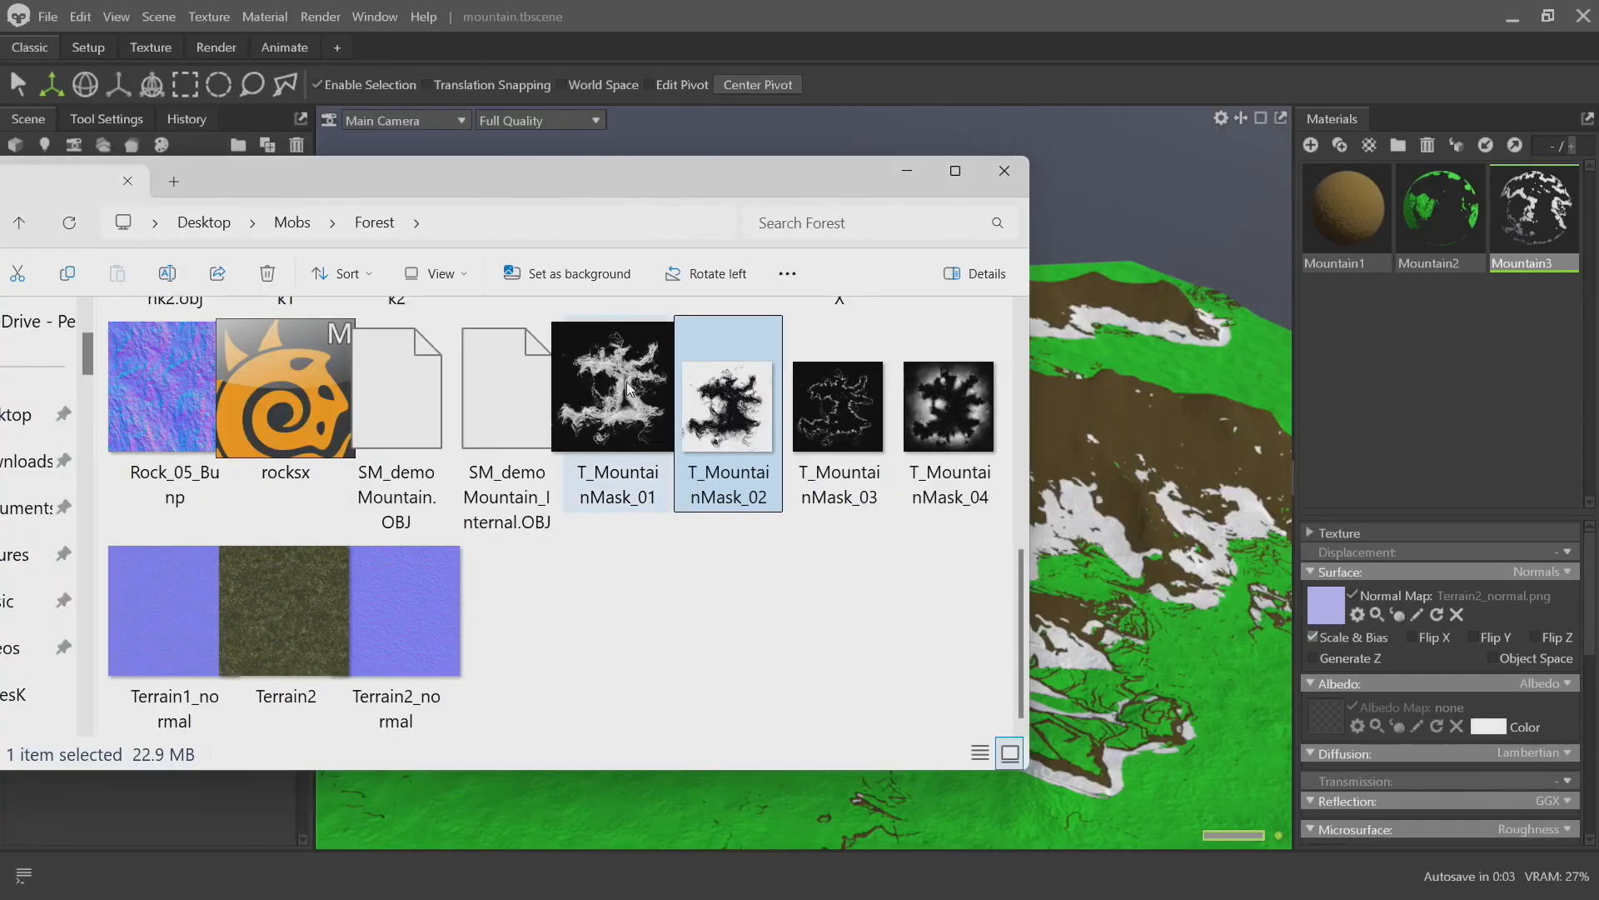
pyautogui.moveTo(626, 381); pyautogui.dragTo(1316, 655)
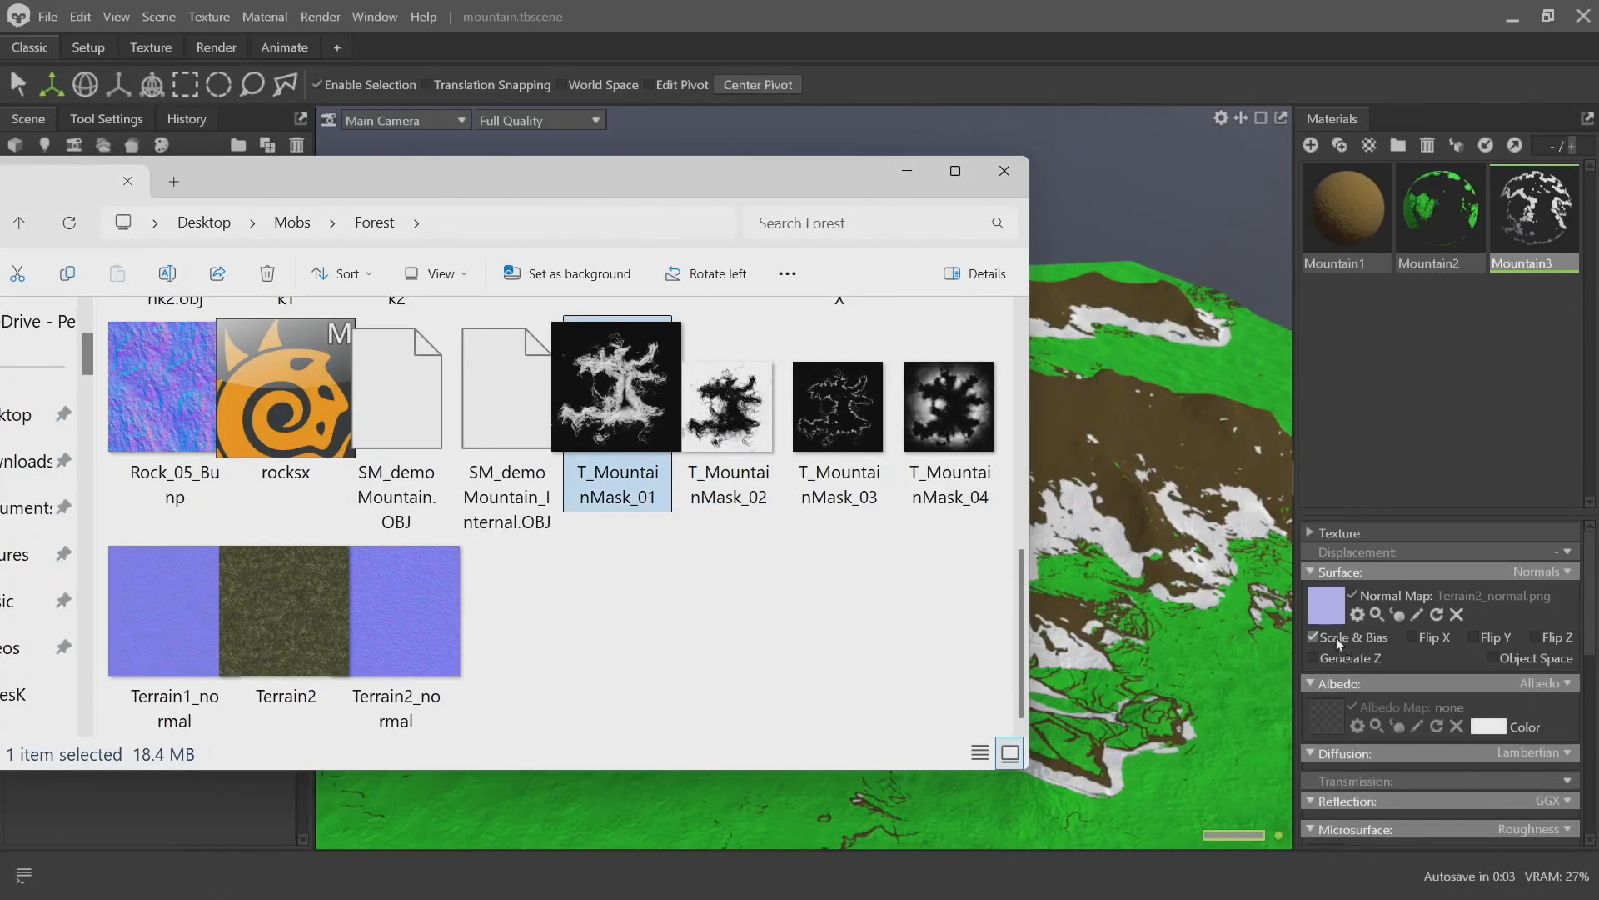
pyautogui.moveTo(1272, 714); pyautogui.dragTo(1466, 664)
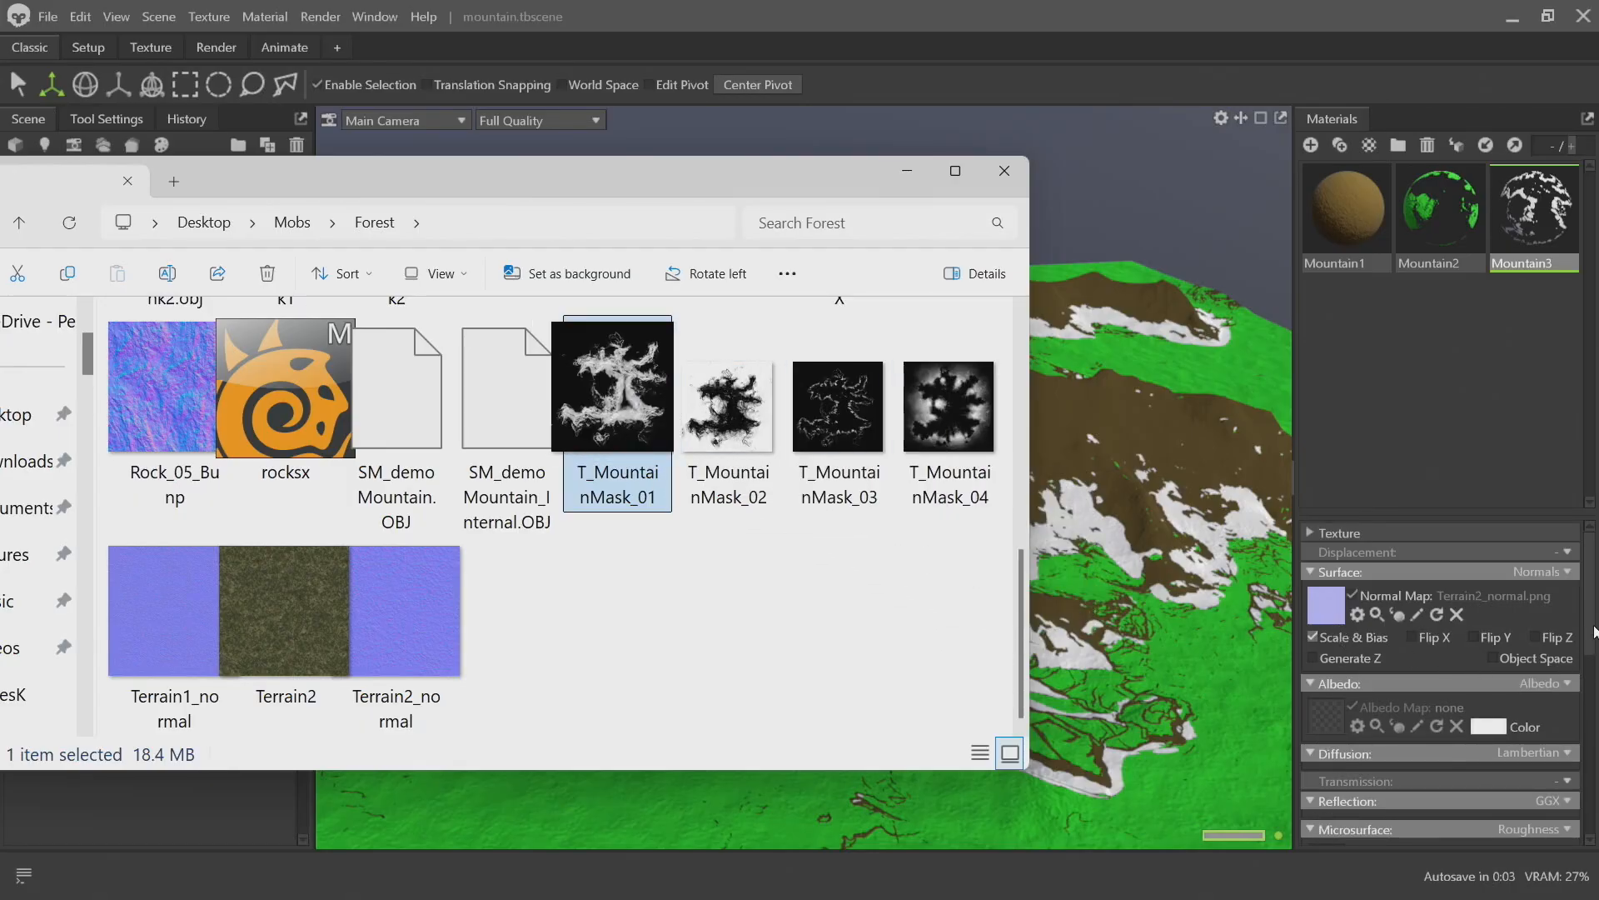
pyautogui.moveTo(1593, 626); pyautogui.dragTo(1584, 790)
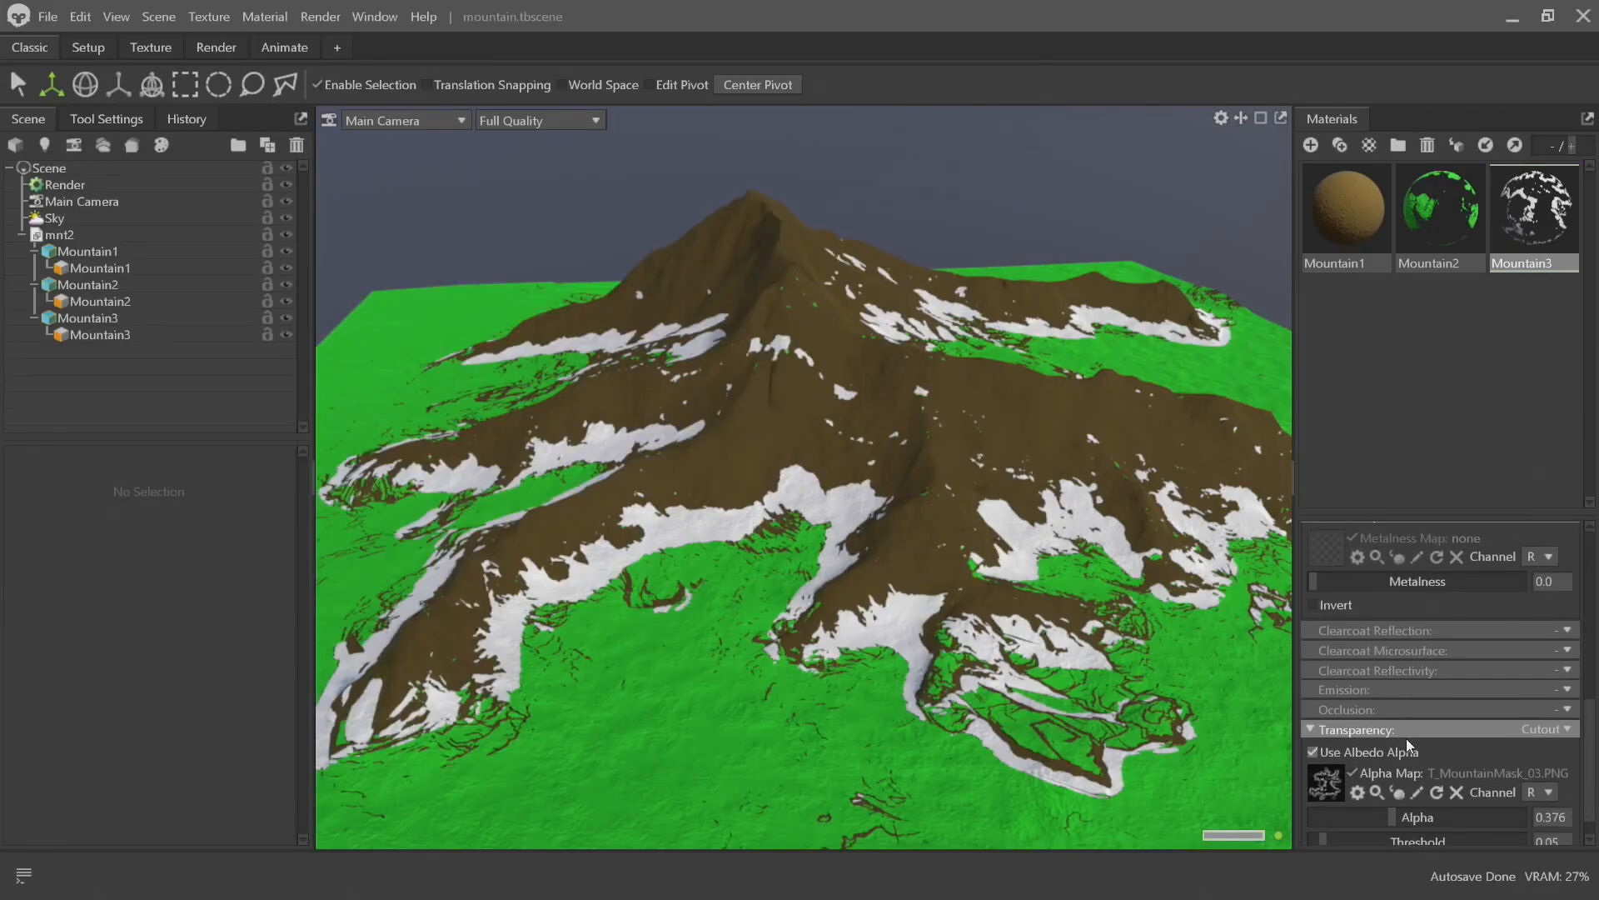
pyautogui.scroll(-1, 1408, 743)
pyautogui.hotkey('alt', 'Tab')
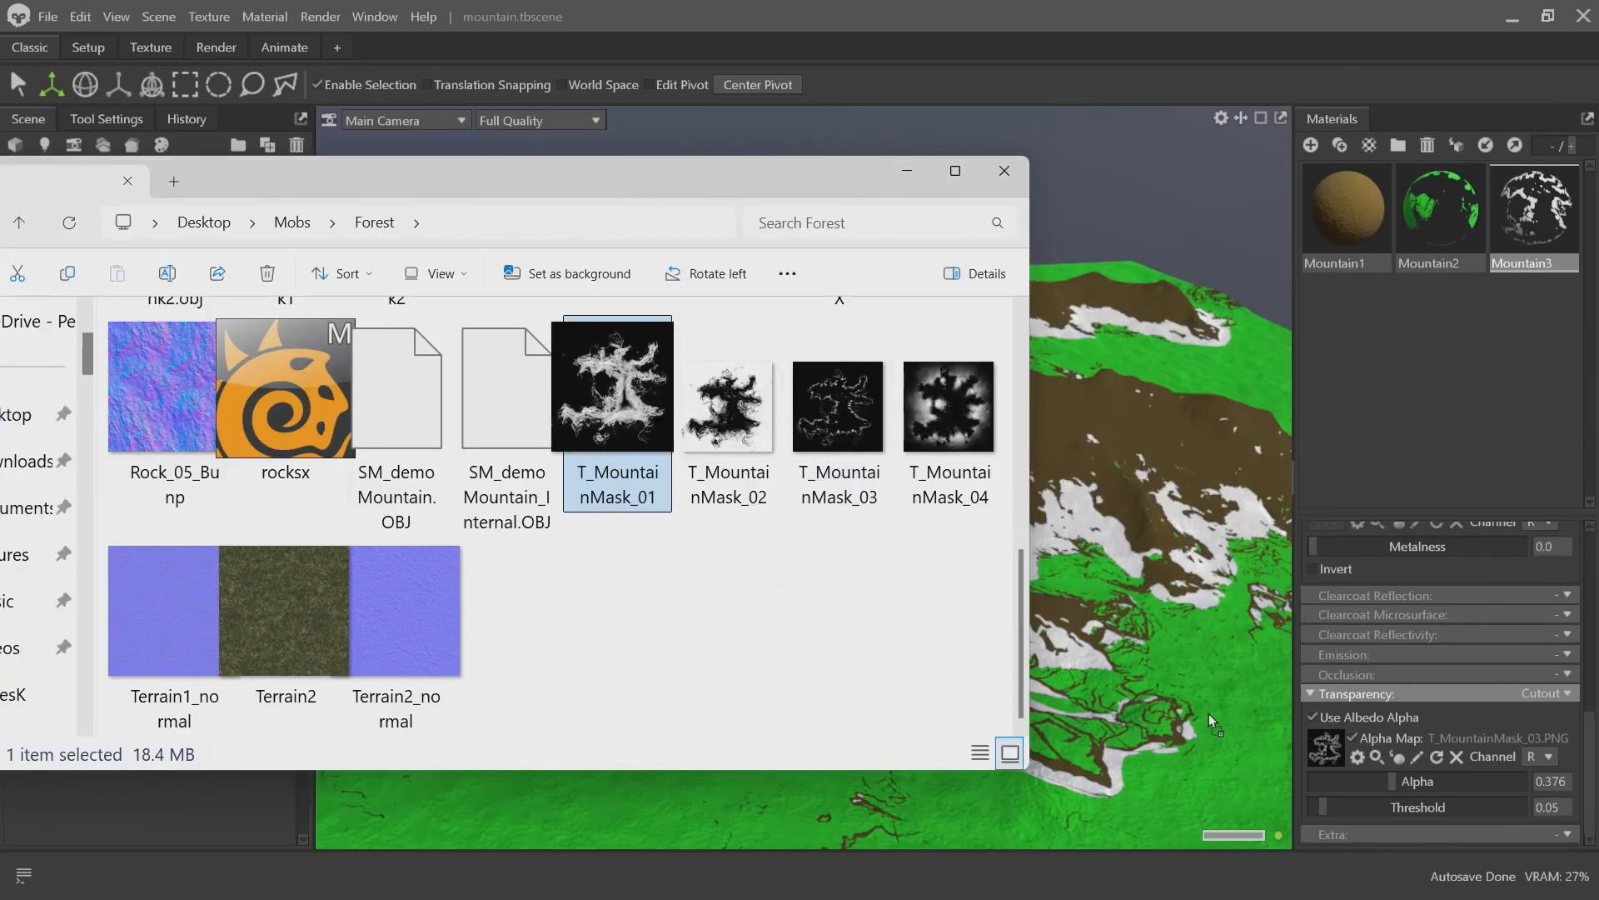
pyautogui.moveTo(1310, 764); pyautogui.dragTo(1325, 752)
pyautogui.click(1168, 550)
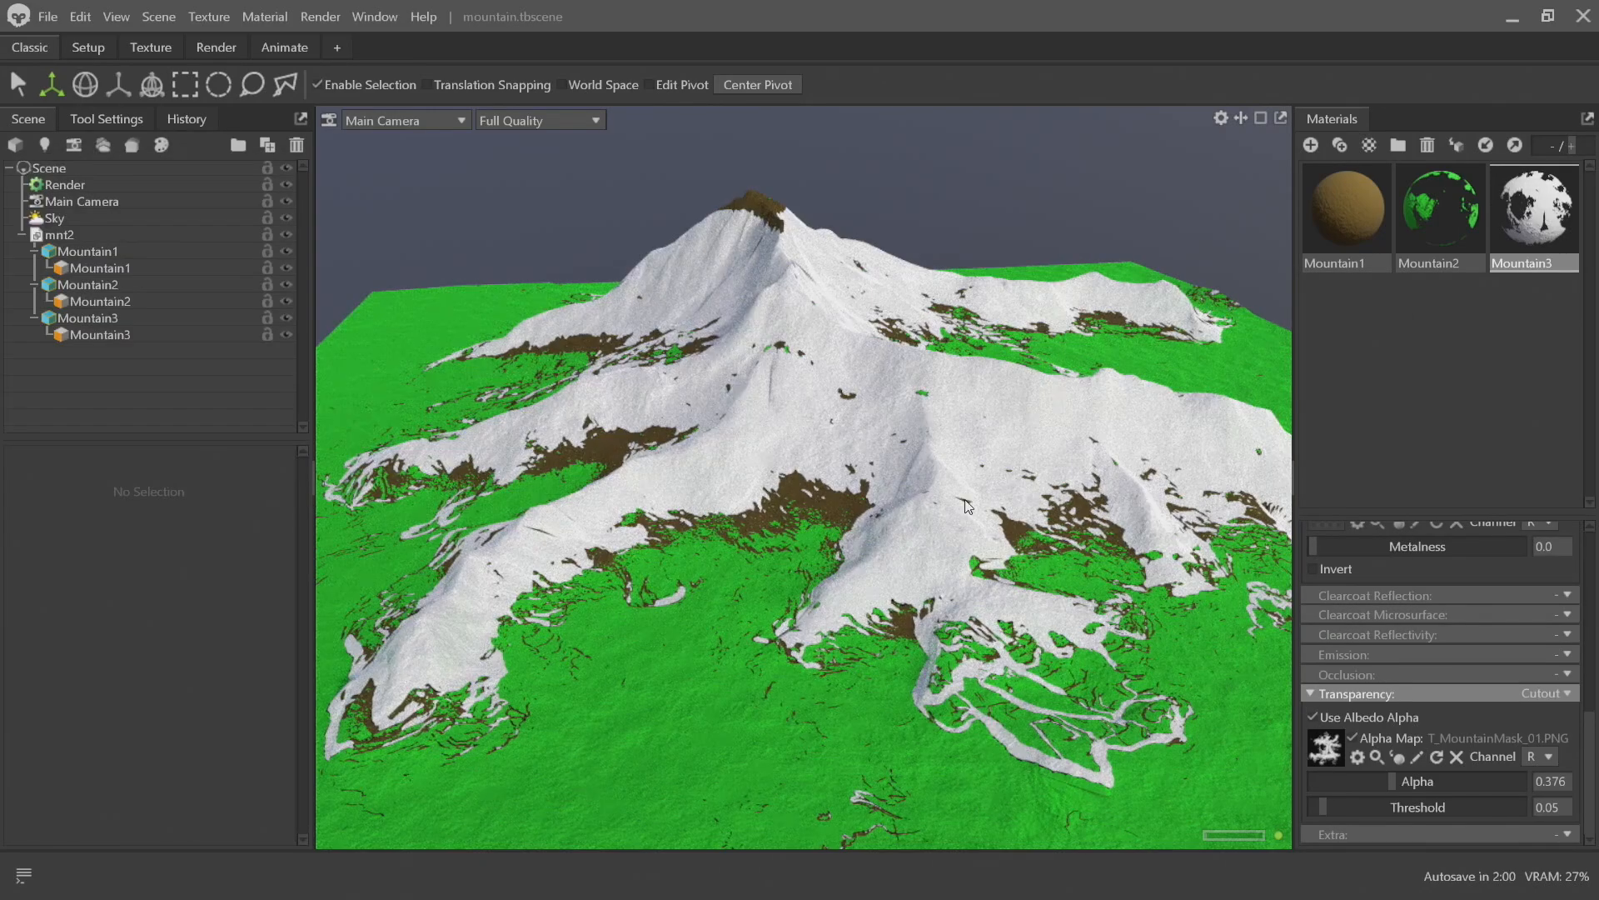
pyautogui.moveTo(842, 462); pyautogui.dragTo(883, 419)
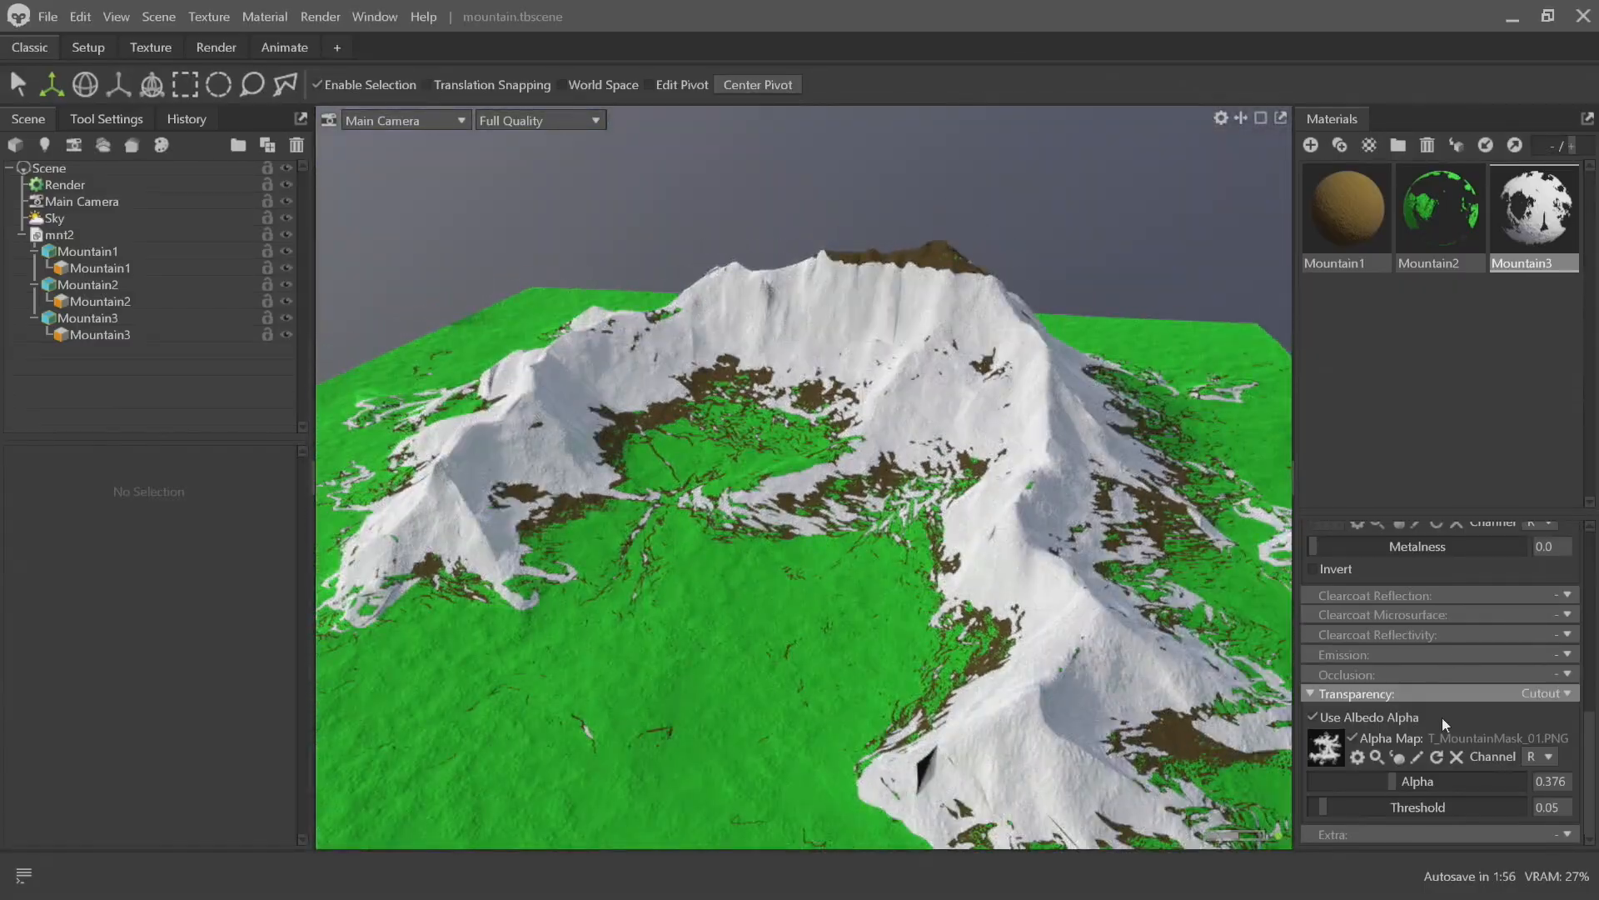
# Lower Mountain3's cutout alpha to about 0.084 and examine the mask's coverage of the ridges from several sides
pyautogui.moveTo(1393, 781); pyautogui.dragTo(1331, 768)
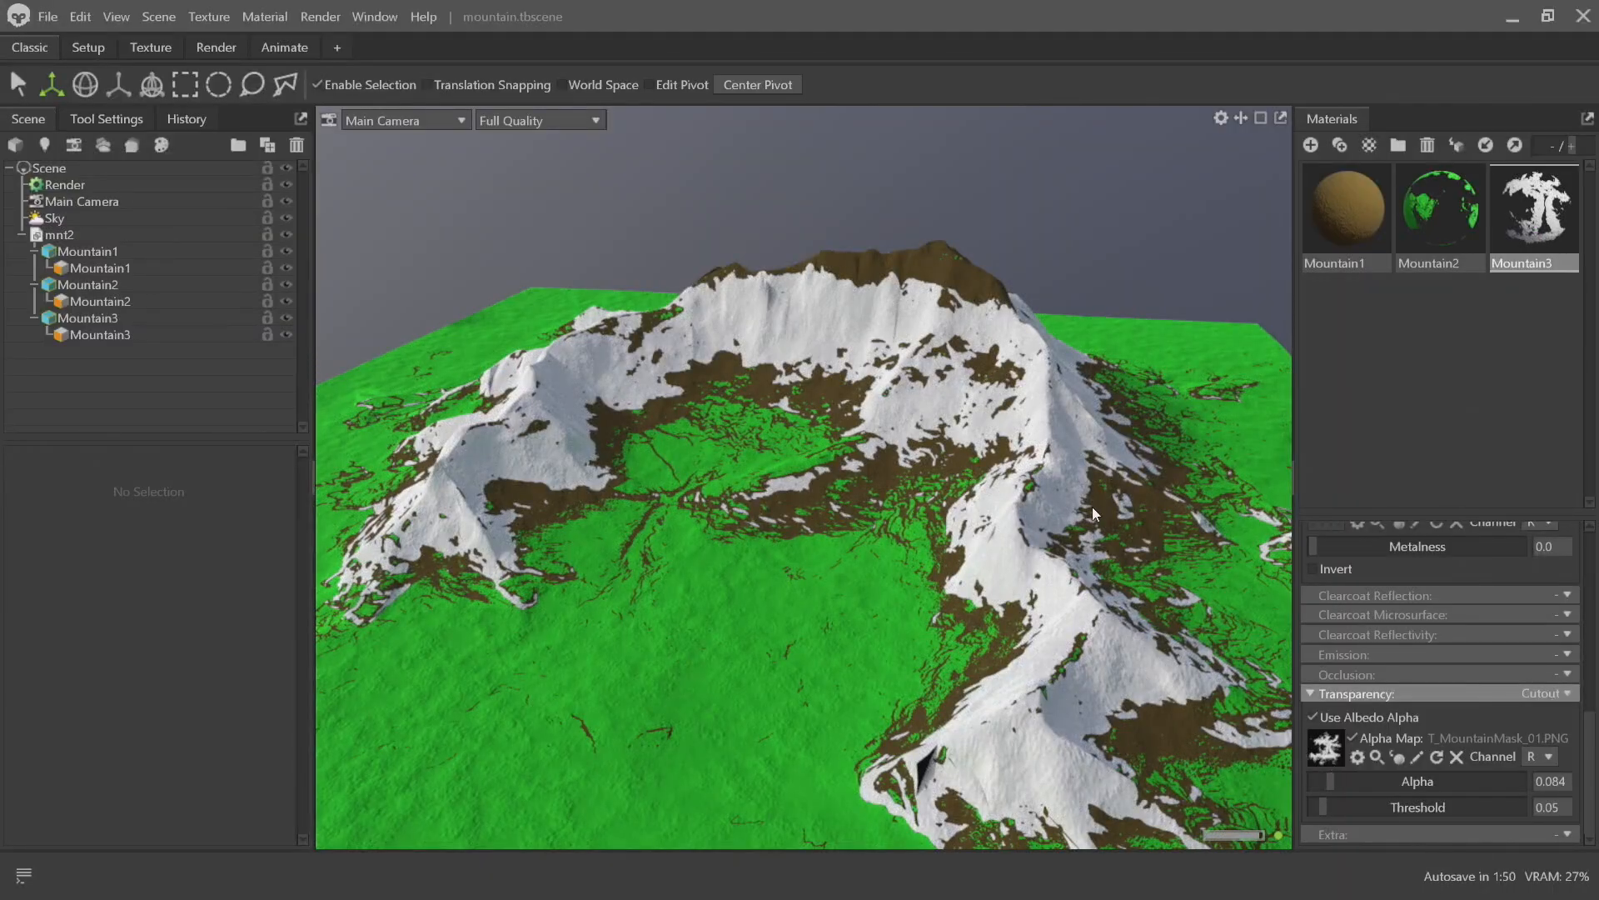
pyautogui.moveTo(1092, 507); pyautogui.dragTo(788, 468)
pyautogui.moveTo(788, 468); pyautogui.dragTo(1012, 683, button='right')
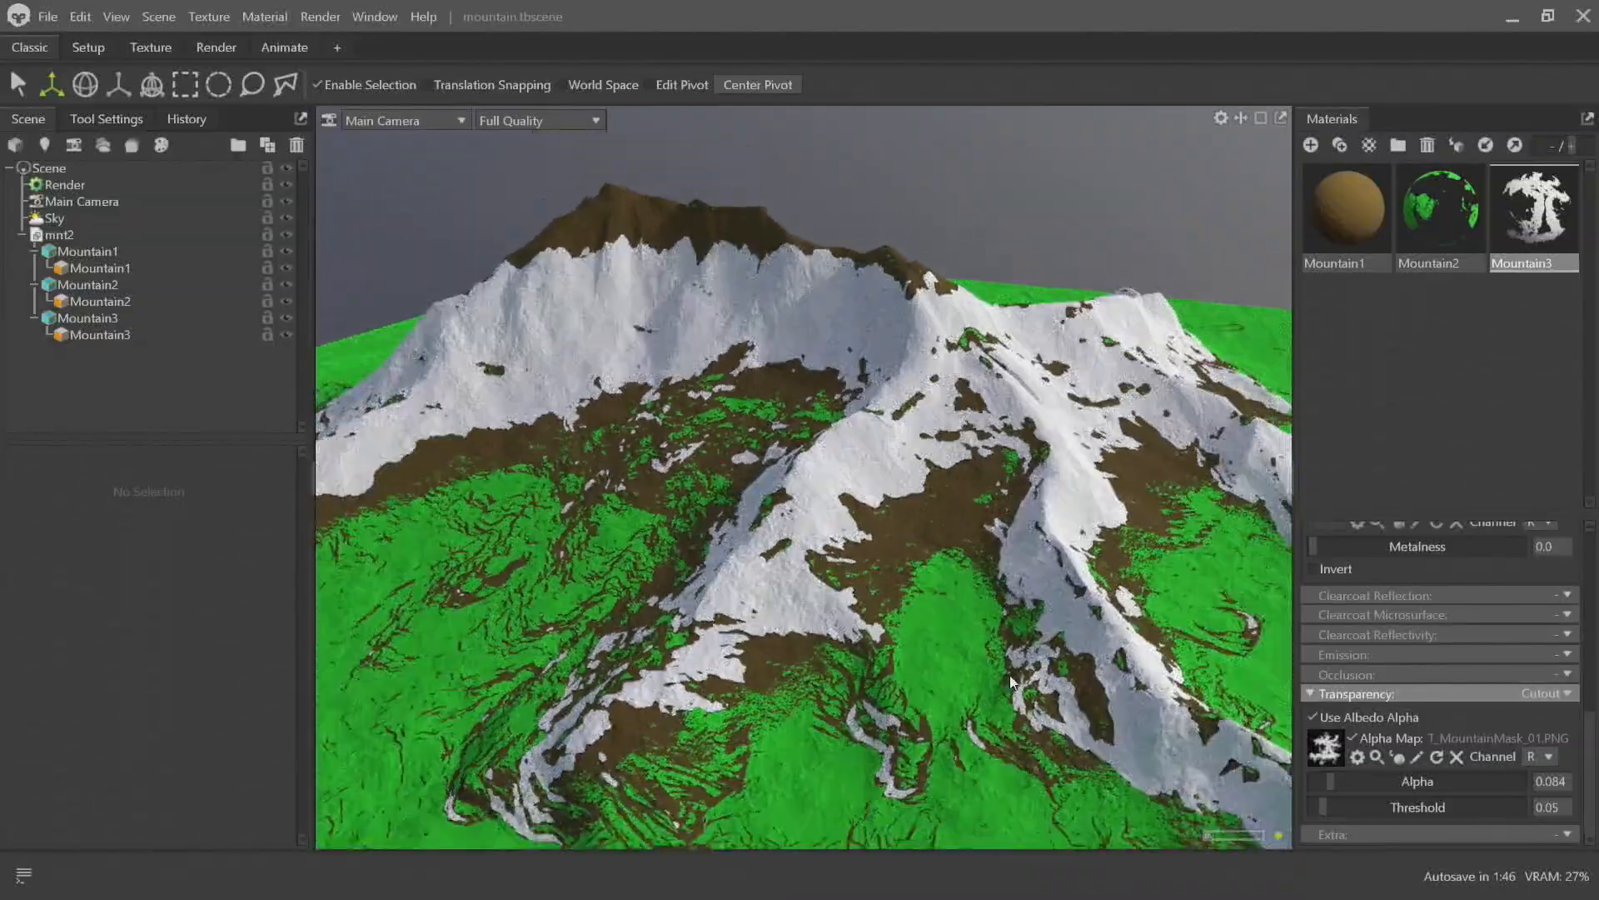
pyautogui.moveTo(922, 537); pyautogui.dragTo(963, 573, button='right')
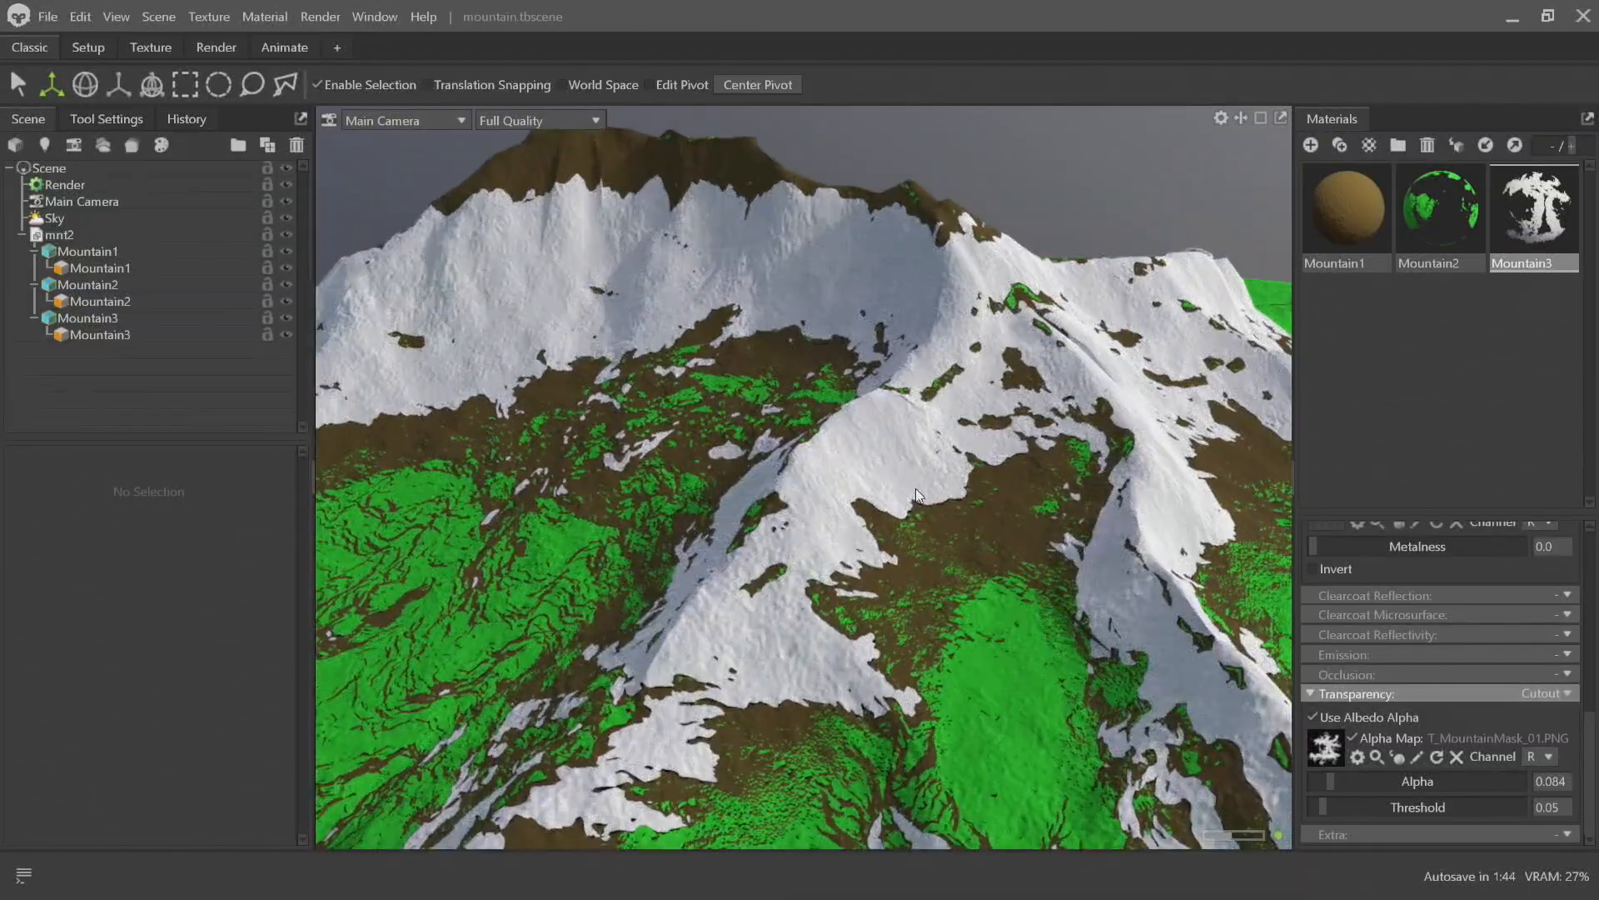
pyautogui.moveTo(916, 488); pyautogui.dragTo(771, 472)
pyautogui.moveTo(772, 477); pyautogui.dragTo(733, 466, button='right')
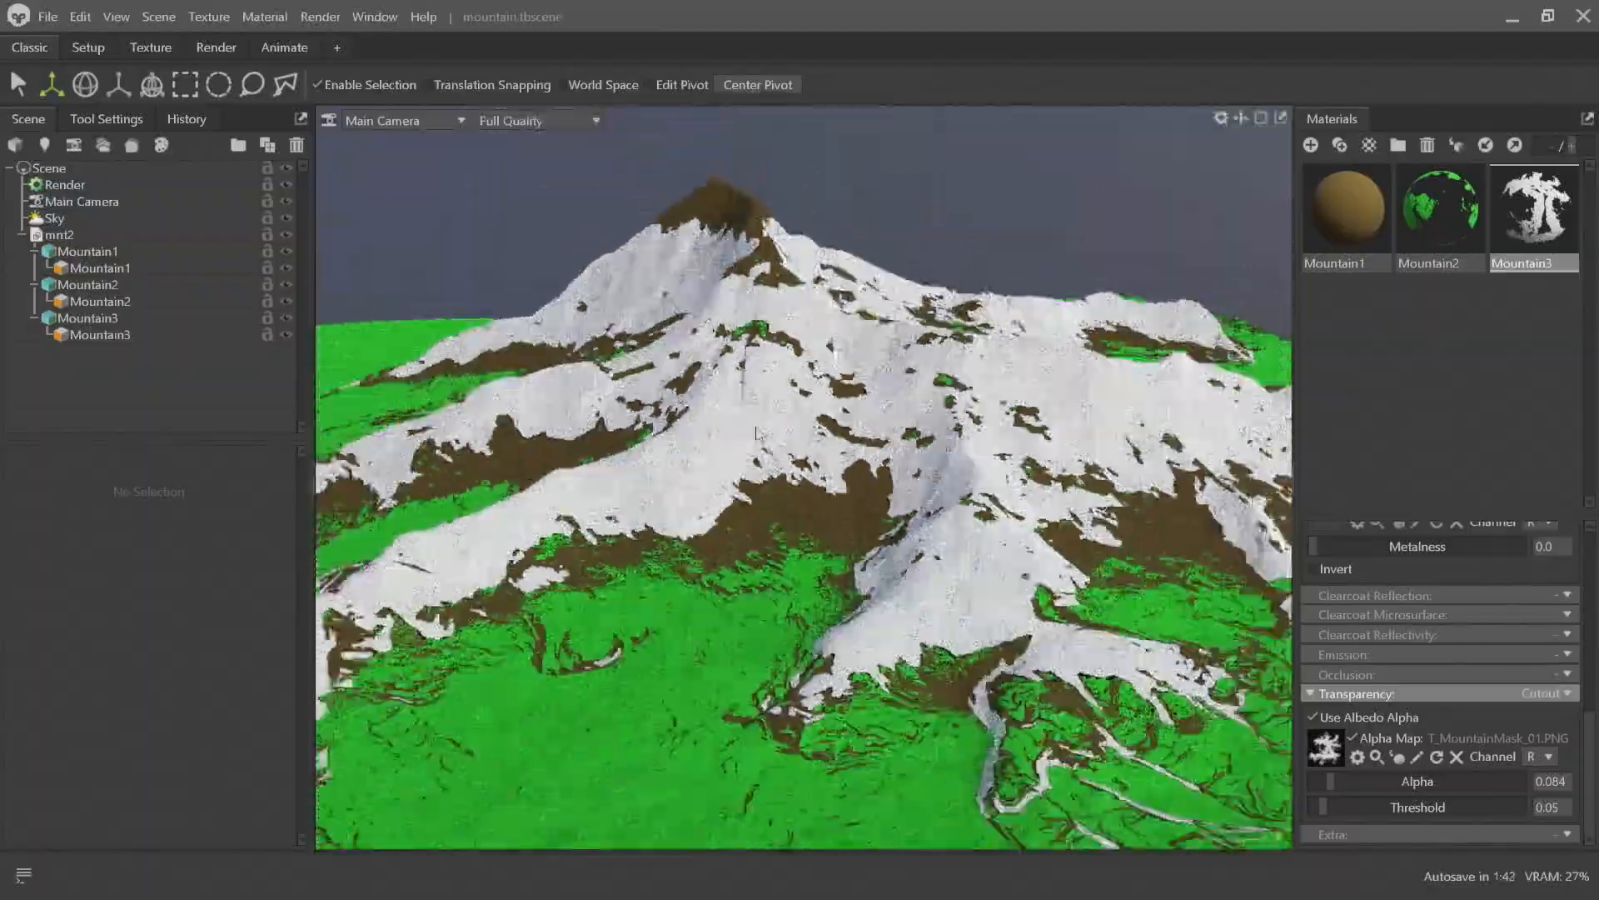
pyautogui.moveTo(733, 466)
pyautogui.mouseDown()
pyautogui.moveTo(569, 473)
pyautogui.moveTo(943, 429)
pyautogui.moveTo(910, 270)
pyautogui.mouseUp()
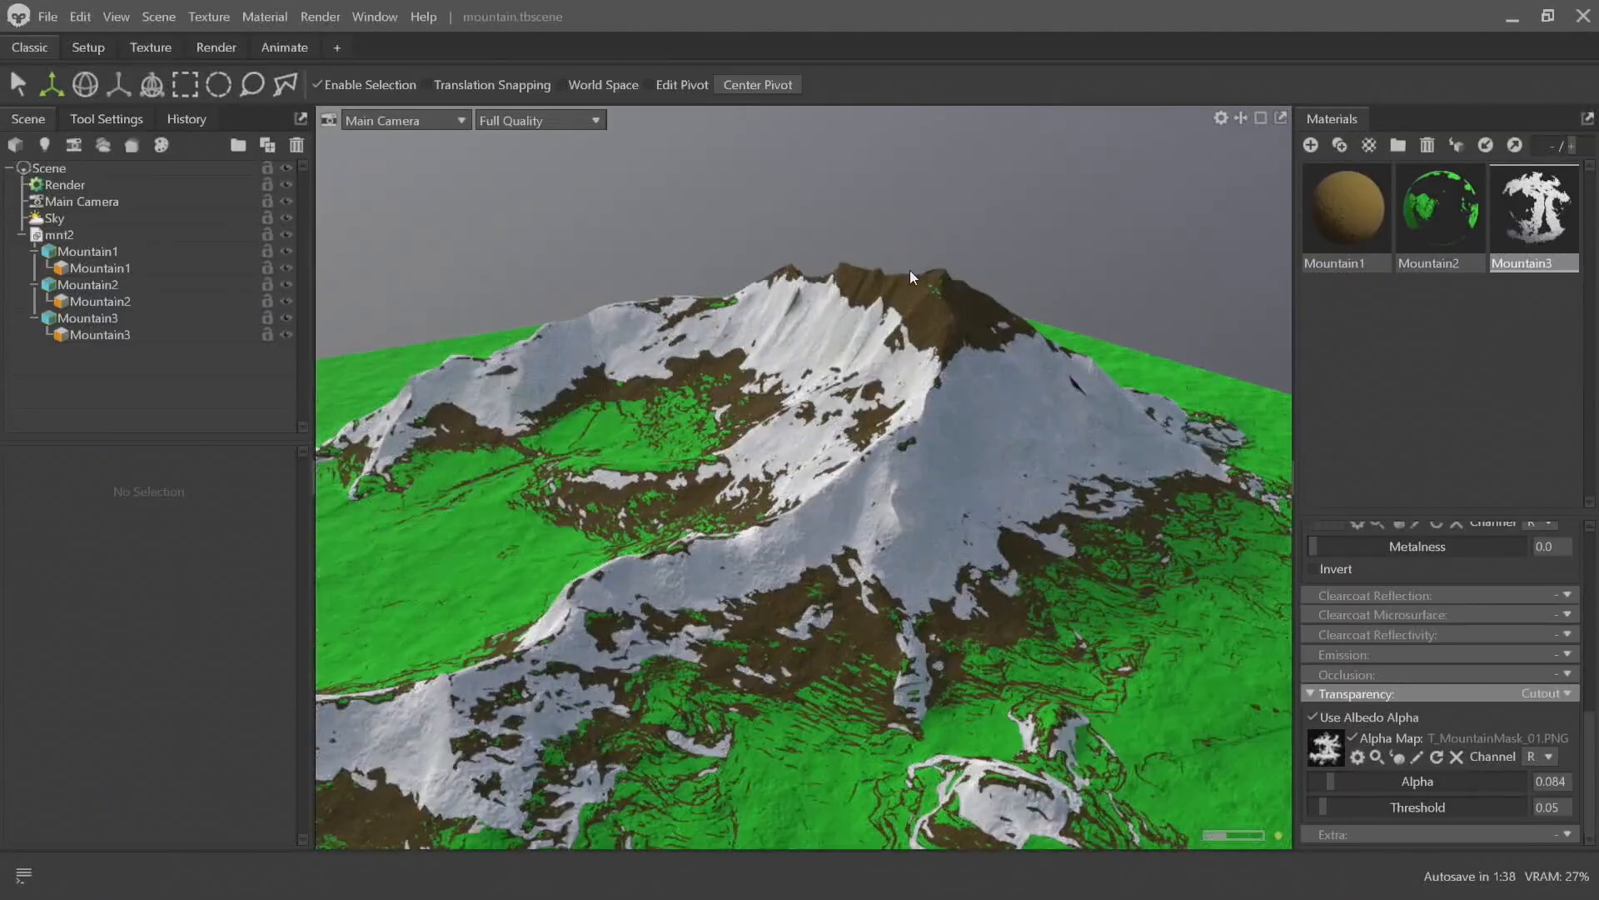
pyautogui.moveTo(918, 457); pyautogui.dragTo(1200, 500)
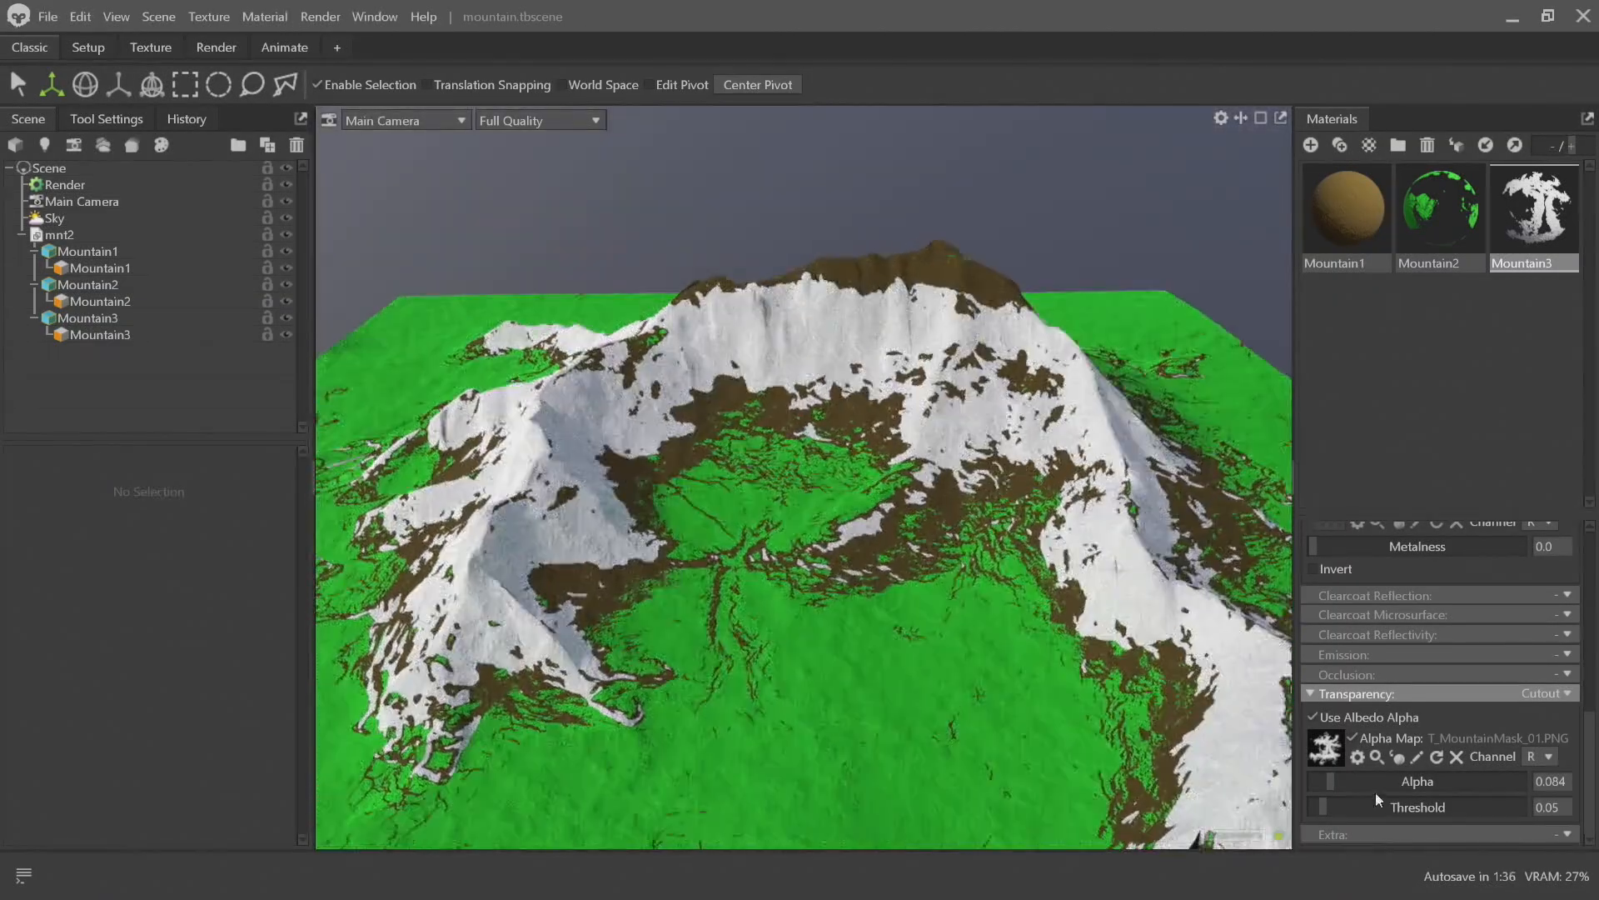
# Set Mountain3's cutout alpha to about 0.257 and its threshold to about 0.178
pyautogui.moveTo(1330, 781)
pyautogui.mouseDown()
pyautogui.moveTo(1366, 784)
pyautogui.moveTo(1379, 810)
pyautogui.moveTo(1318, 792)
pyautogui.moveTo(1336, 789)
pyautogui.mouseUp()
pyautogui.moveTo(622, 428)
pyautogui.mouseDown()
pyautogui.moveTo(747, 456)
pyautogui.moveTo(641, 437)
pyautogui.mouseUp()
pyautogui.moveTo(1342, 807); pyautogui.dragTo(1368, 741)
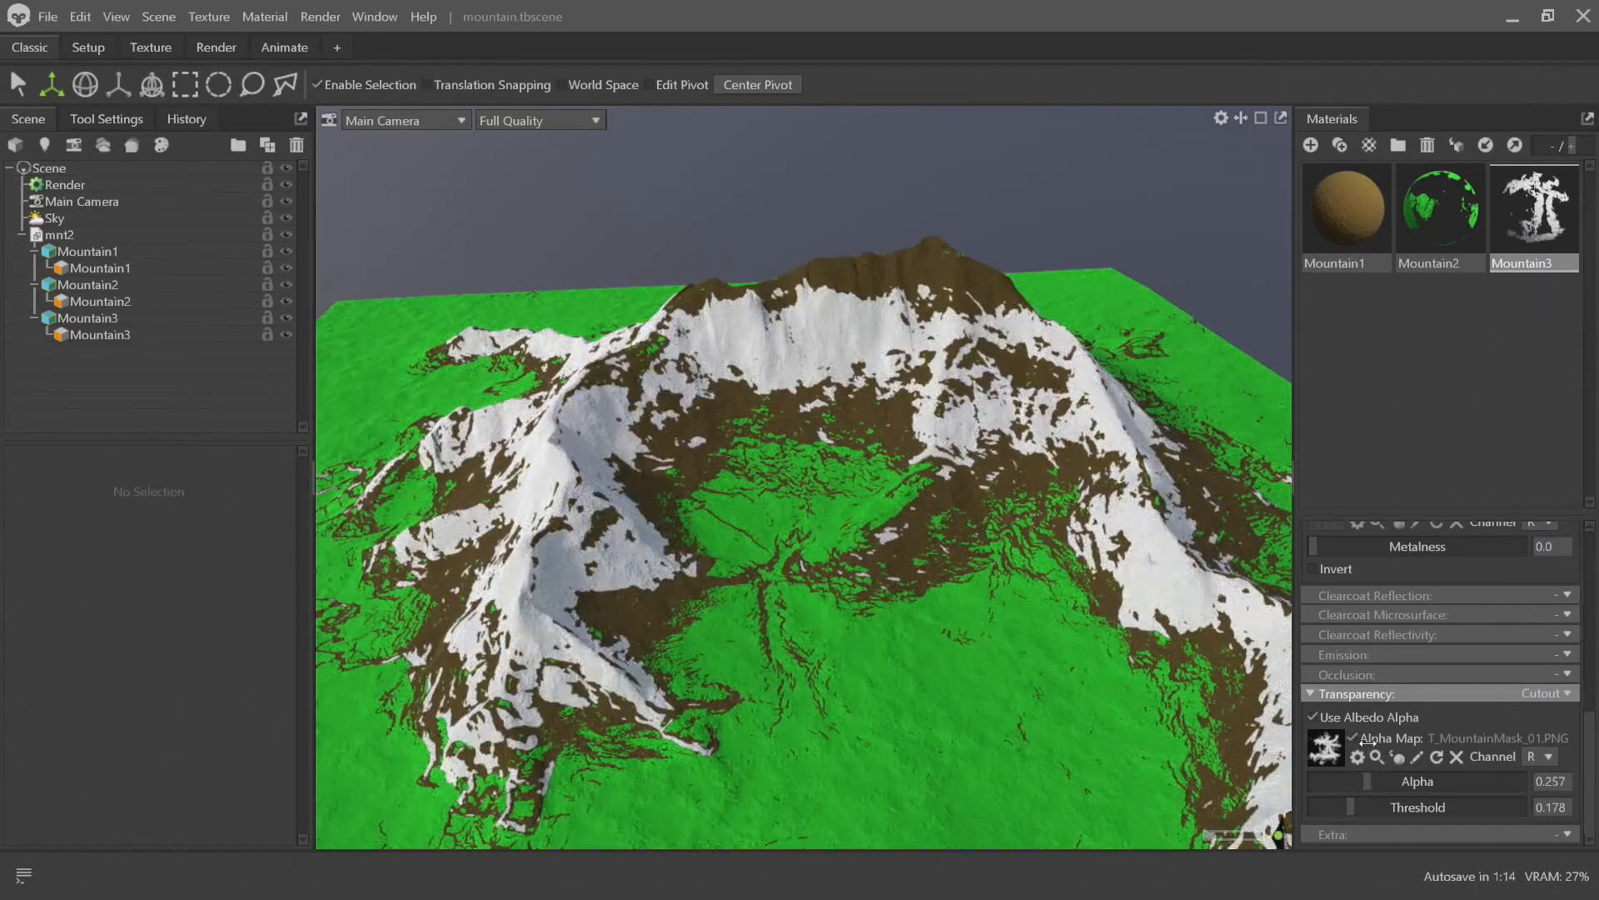
pyautogui.moveTo(998, 536); pyautogui.dragTo(901, 408)
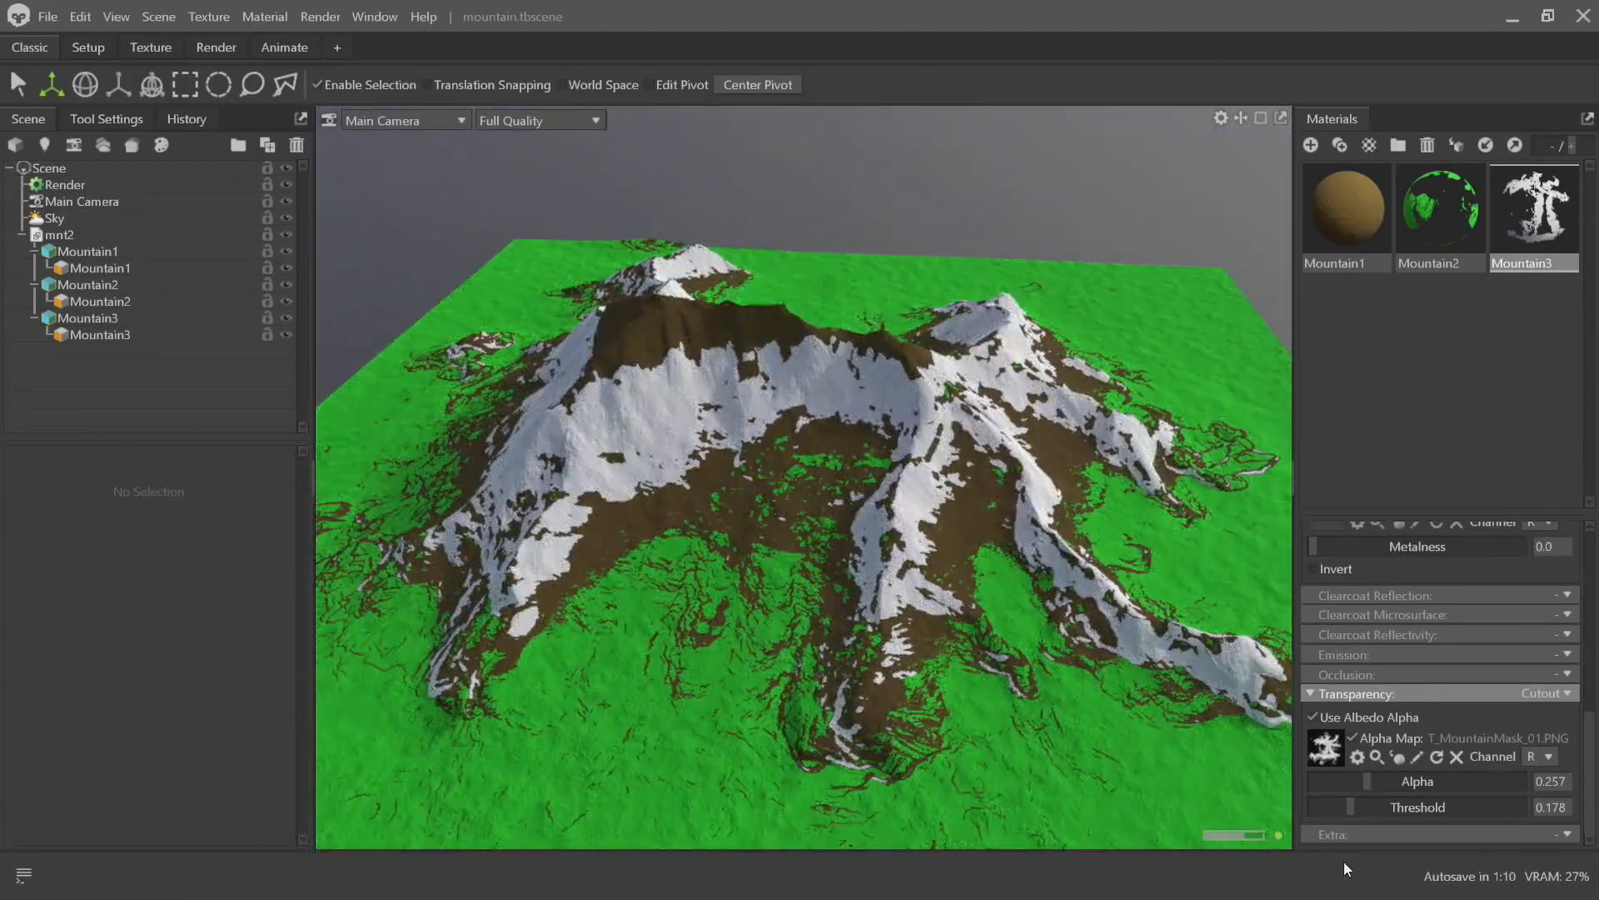
# Swap Mountain3's alpha map to T_MountainMask_02 from File Explorer
pyautogui.hotkey('alt', 'Tab')
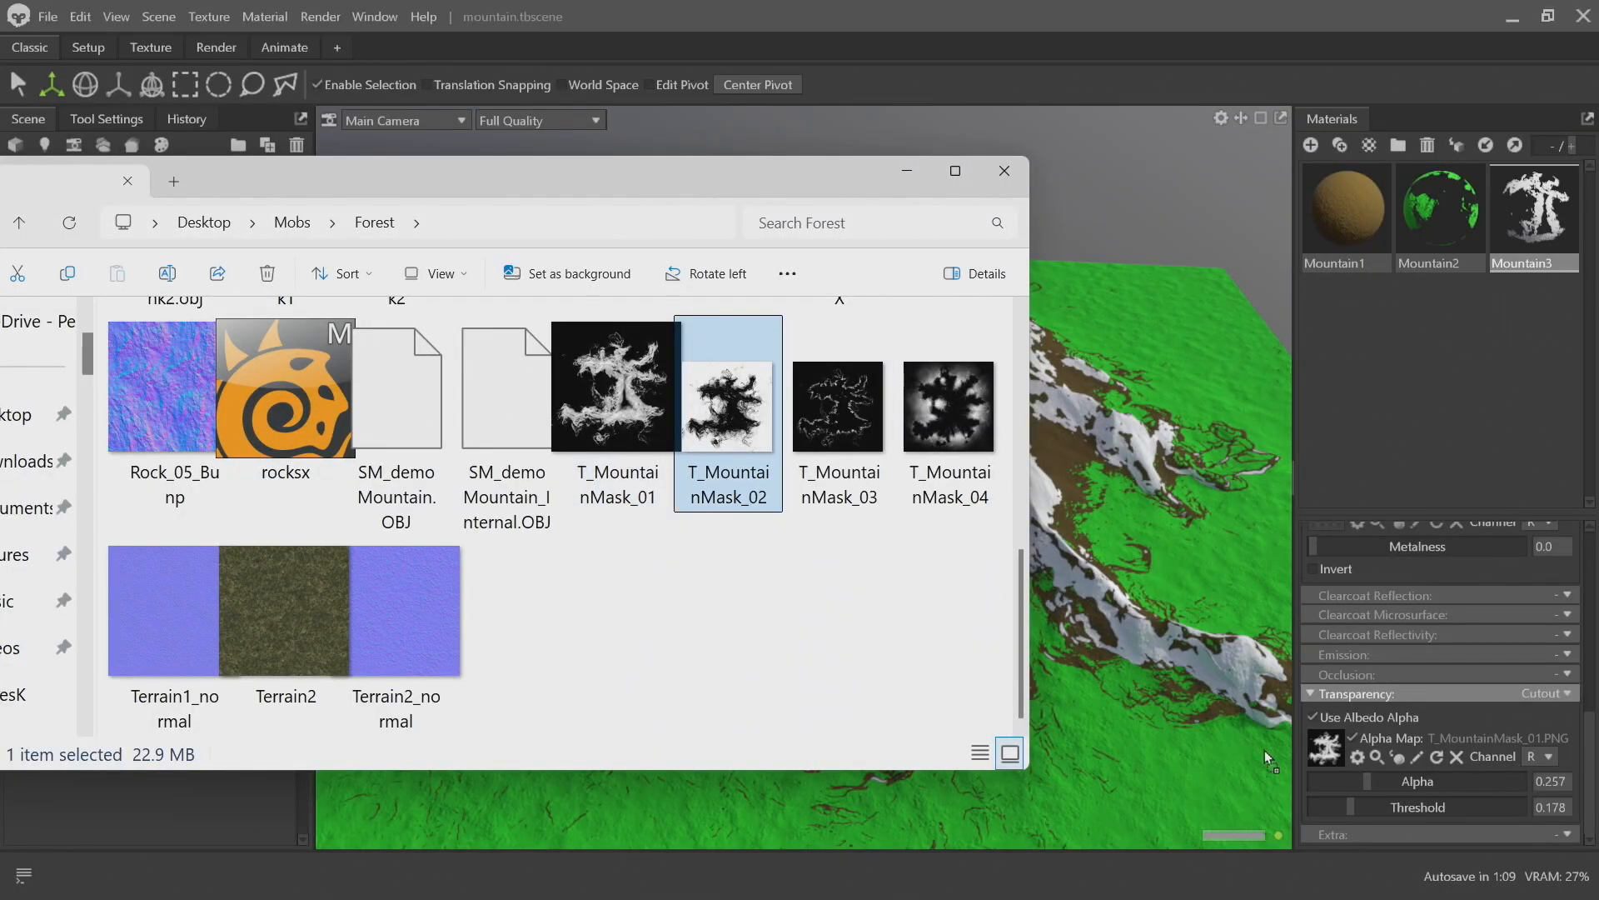
pyautogui.moveTo(1329, 752); pyautogui.dragTo(1329, 752)
pyautogui.hotkey('alt', 'Tab')
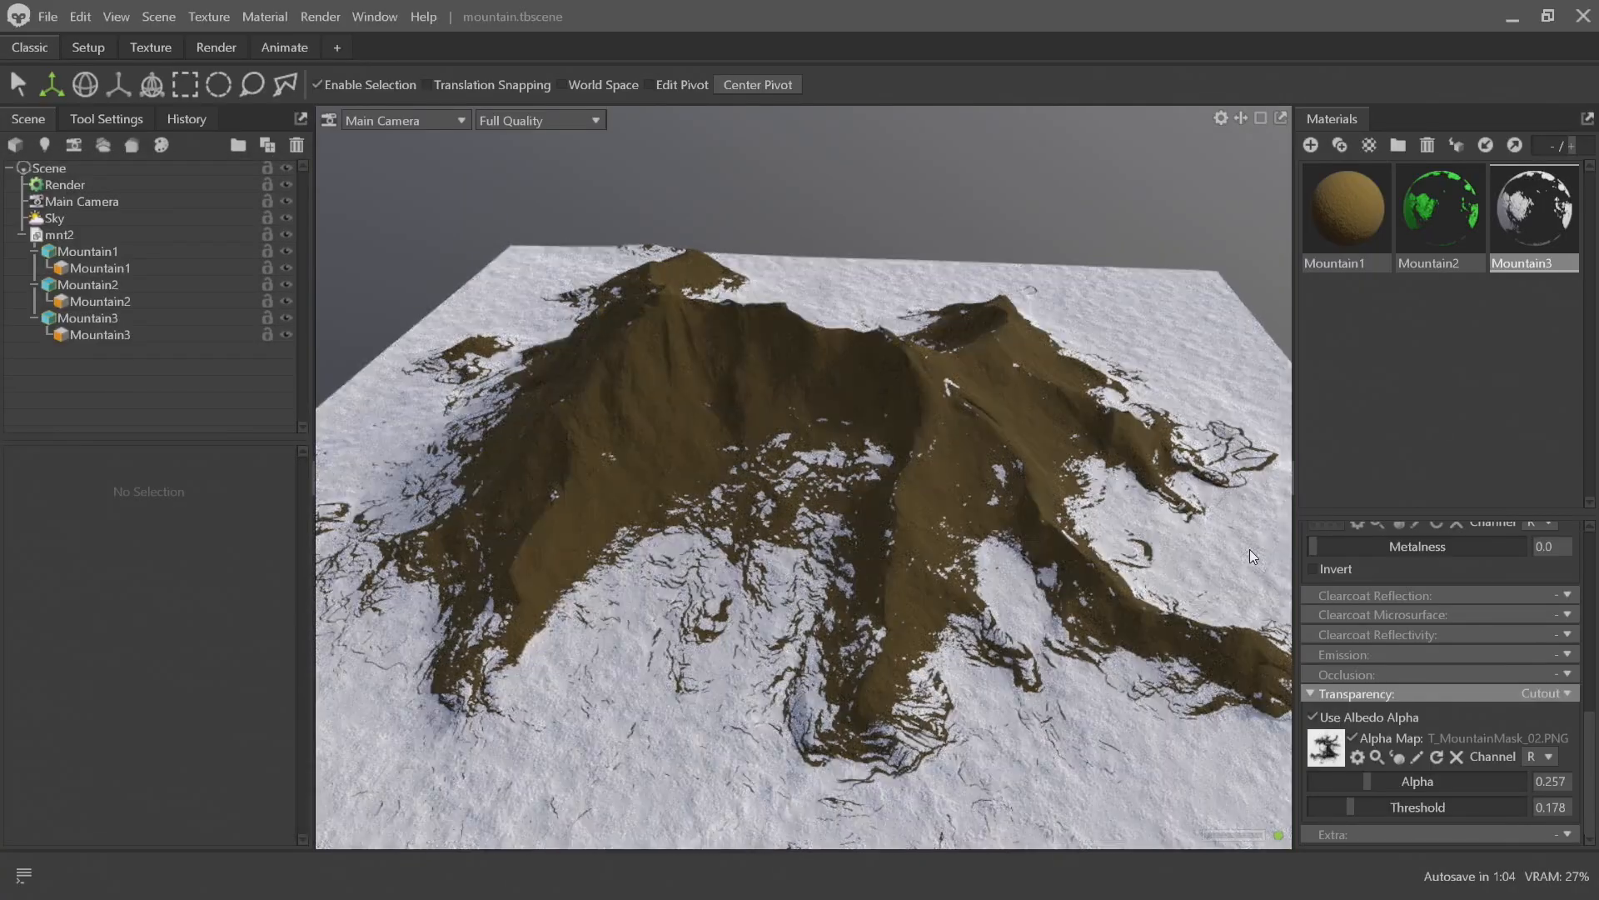
pyautogui.moveTo(1249, 548); pyautogui.dragTo(1137, 540)
# Change Mountain3's alpha map back to T_MountainMask_03 from File Explorer
pyautogui.hotkey('alt', 'Tab')
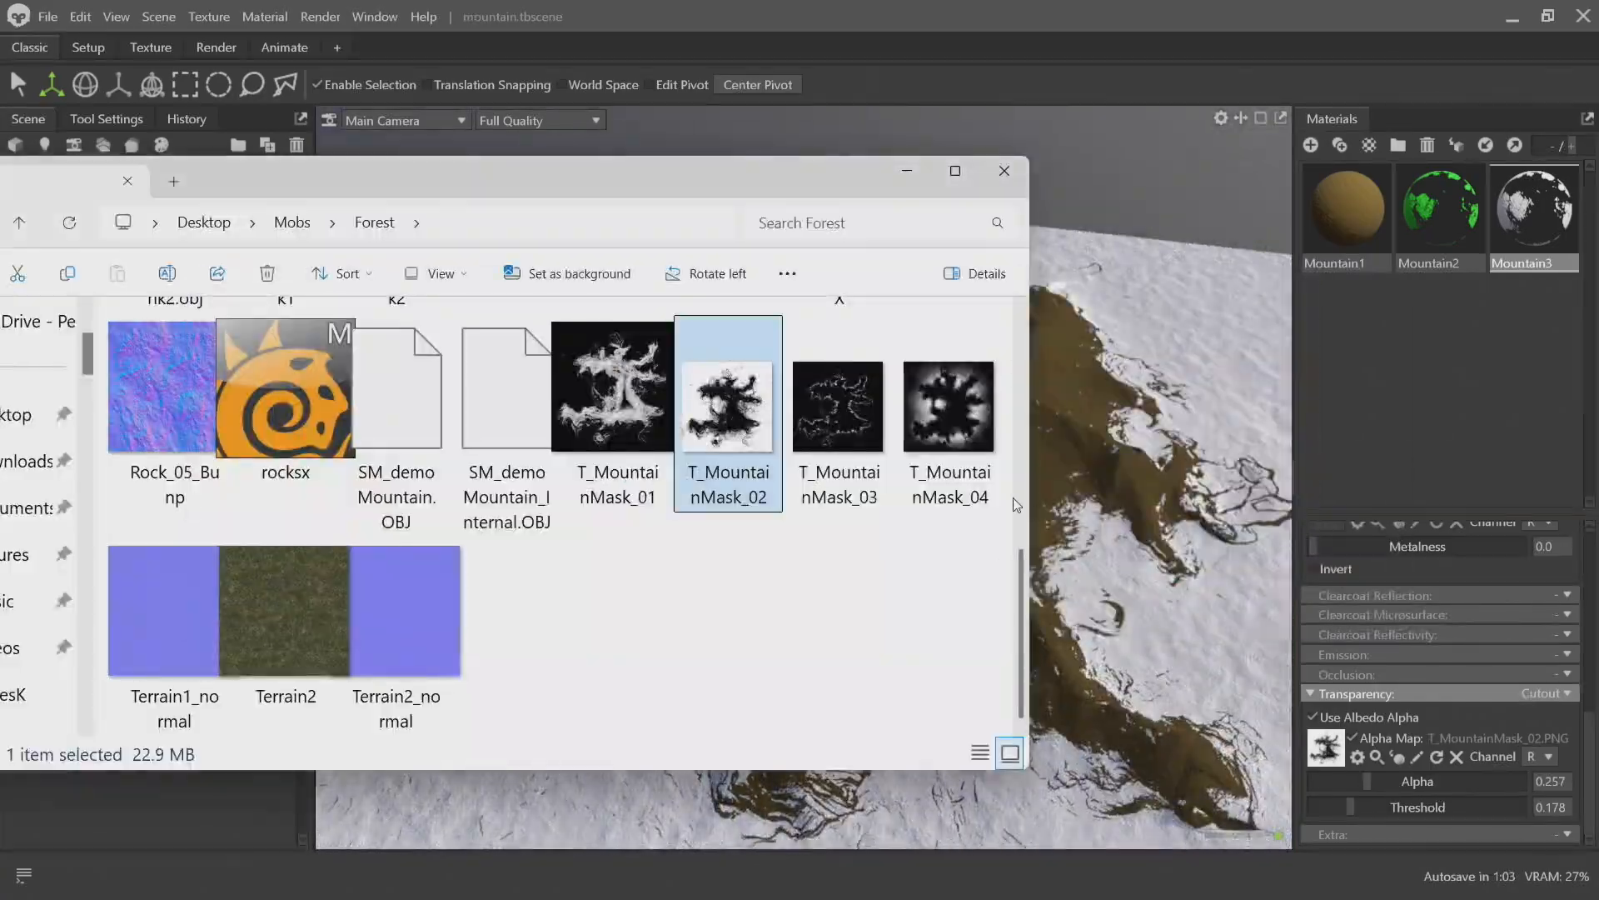
pyautogui.moveTo(851, 405); pyautogui.dragTo(1330, 755)
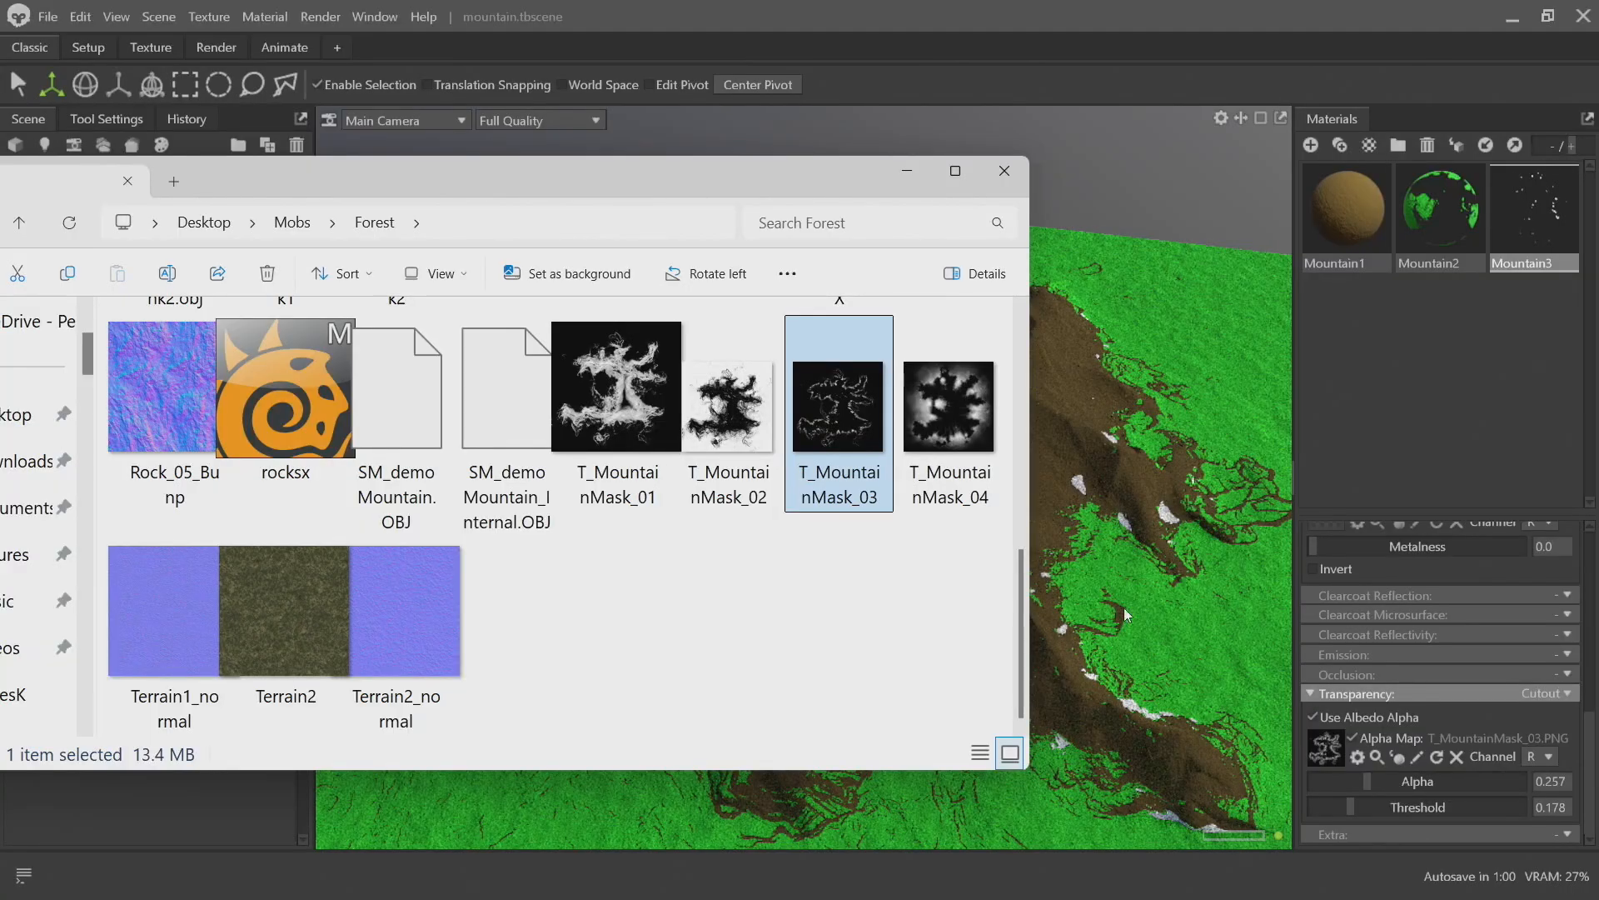
pyautogui.click(1122, 605)
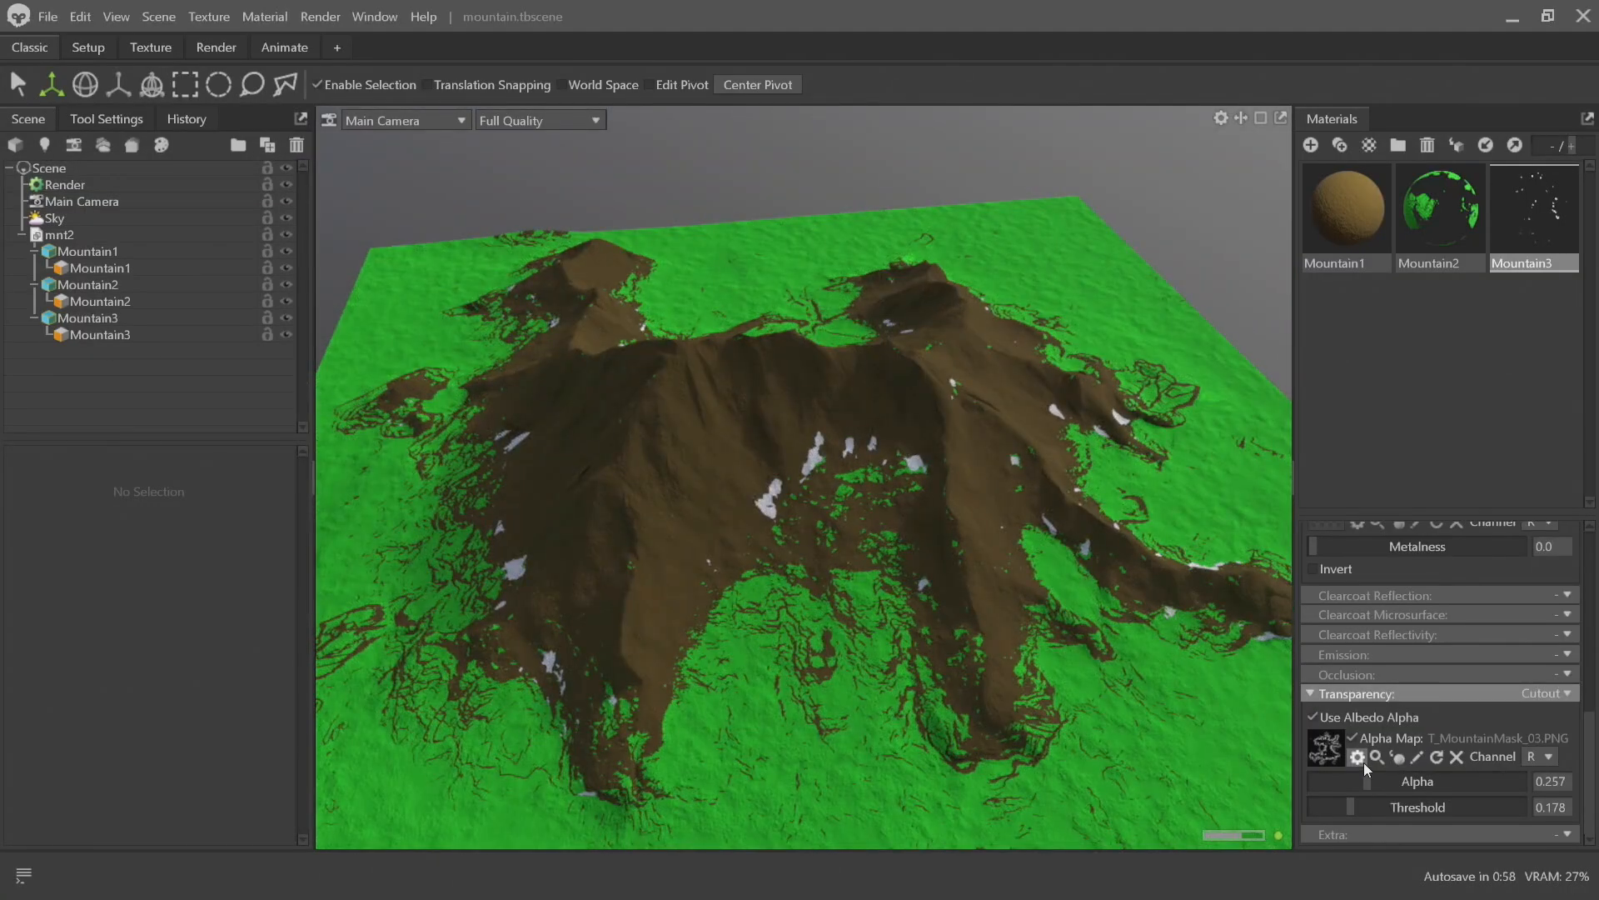
# Raise Mountain3's cutout alpha to about 0.629, lower its threshold to about 0.094, and inspect the mask on the slopes
pyautogui.moveTo(1378, 781); pyautogui.dragTo(1459, 780)
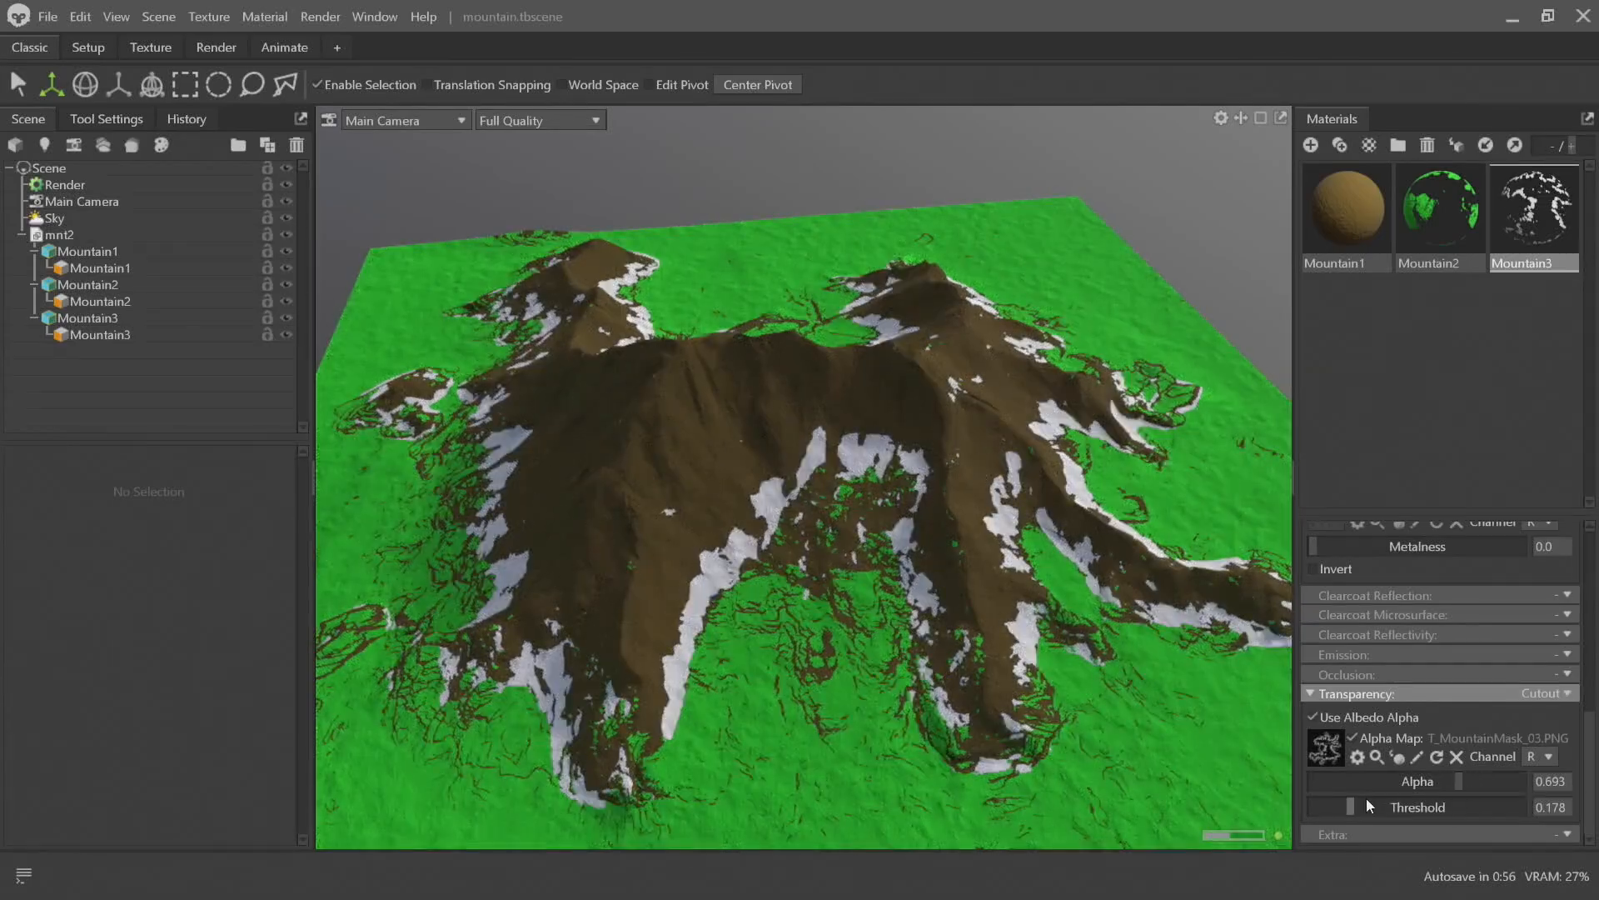
pyautogui.moveTo(1366, 798); pyautogui.dragTo(1334, 800)
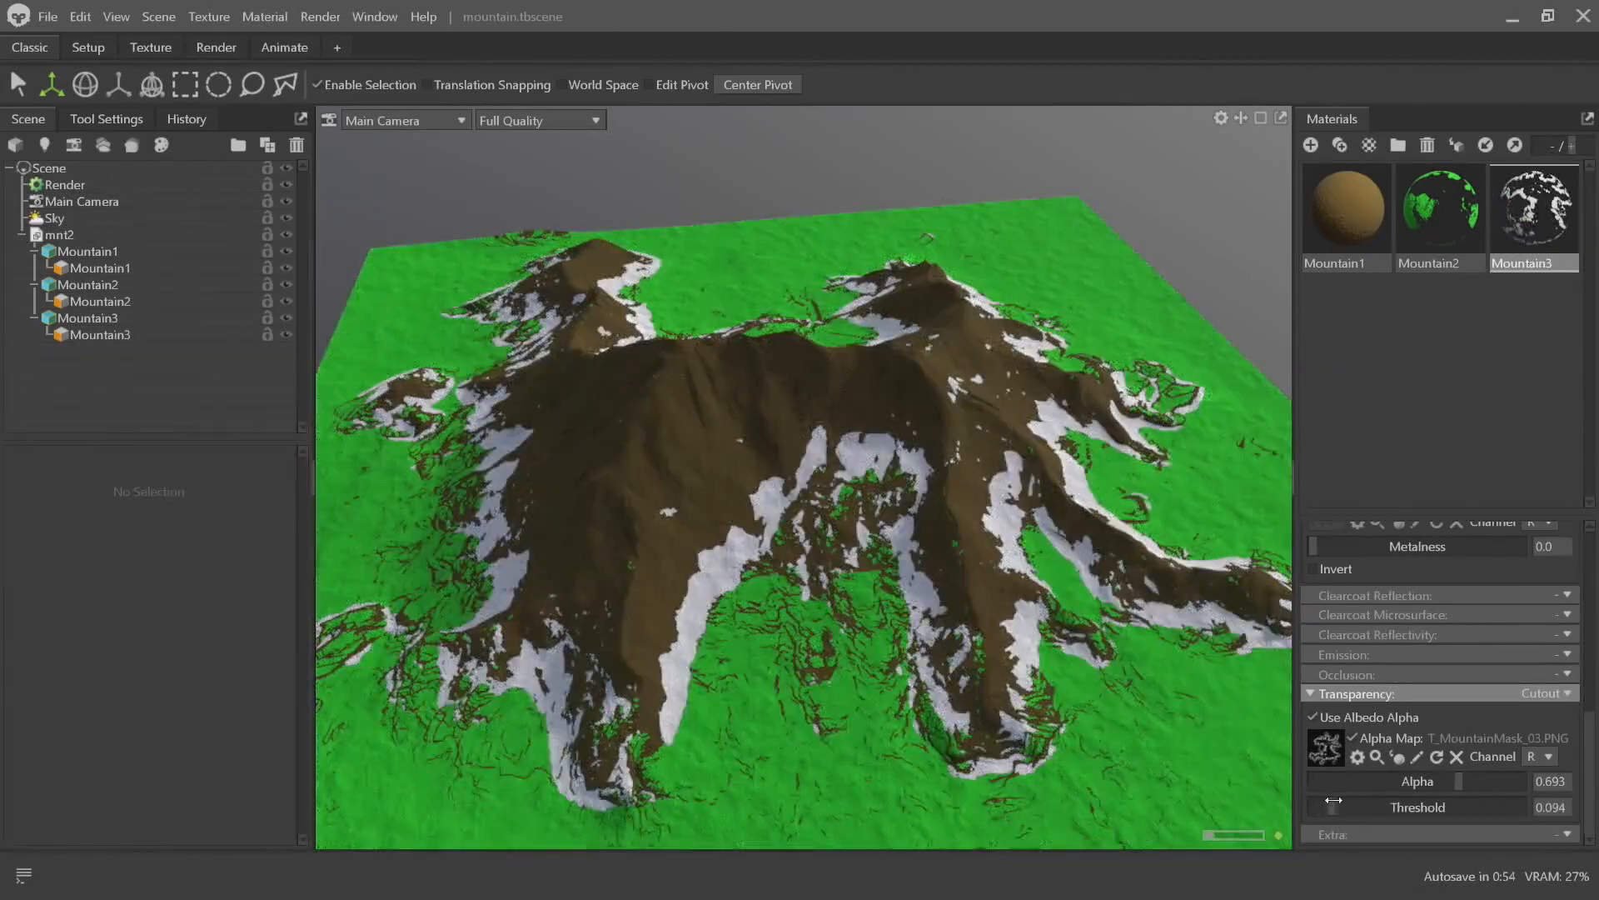
pyautogui.moveTo(1453, 781)
pyautogui.mouseDown()
pyautogui.moveTo(1333, 780)
pyautogui.moveTo(1504, 783)
pyautogui.moveTo(1446, 783)
pyautogui.mouseUp()
pyautogui.moveTo(983, 537); pyautogui.dragTo(850, 535)
pyautogui.scroll(3, 850, 534)
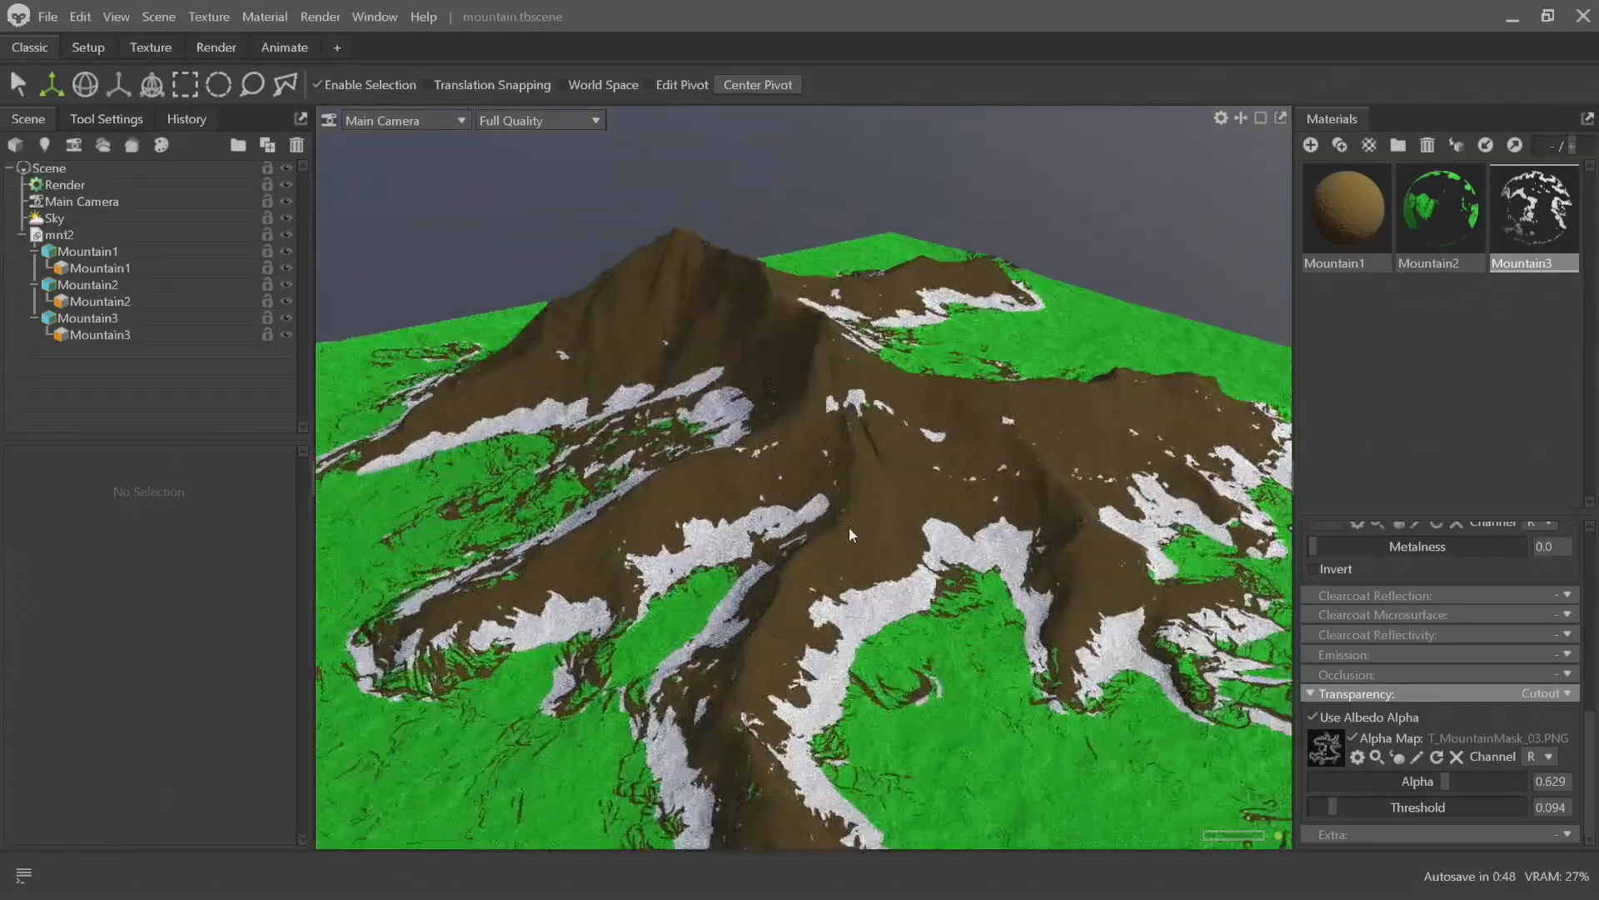
pyautogui.scroll(3, 850, 533)
pyautogui.moveTo(672, 586); pyautogui.dragTo(874, 546)
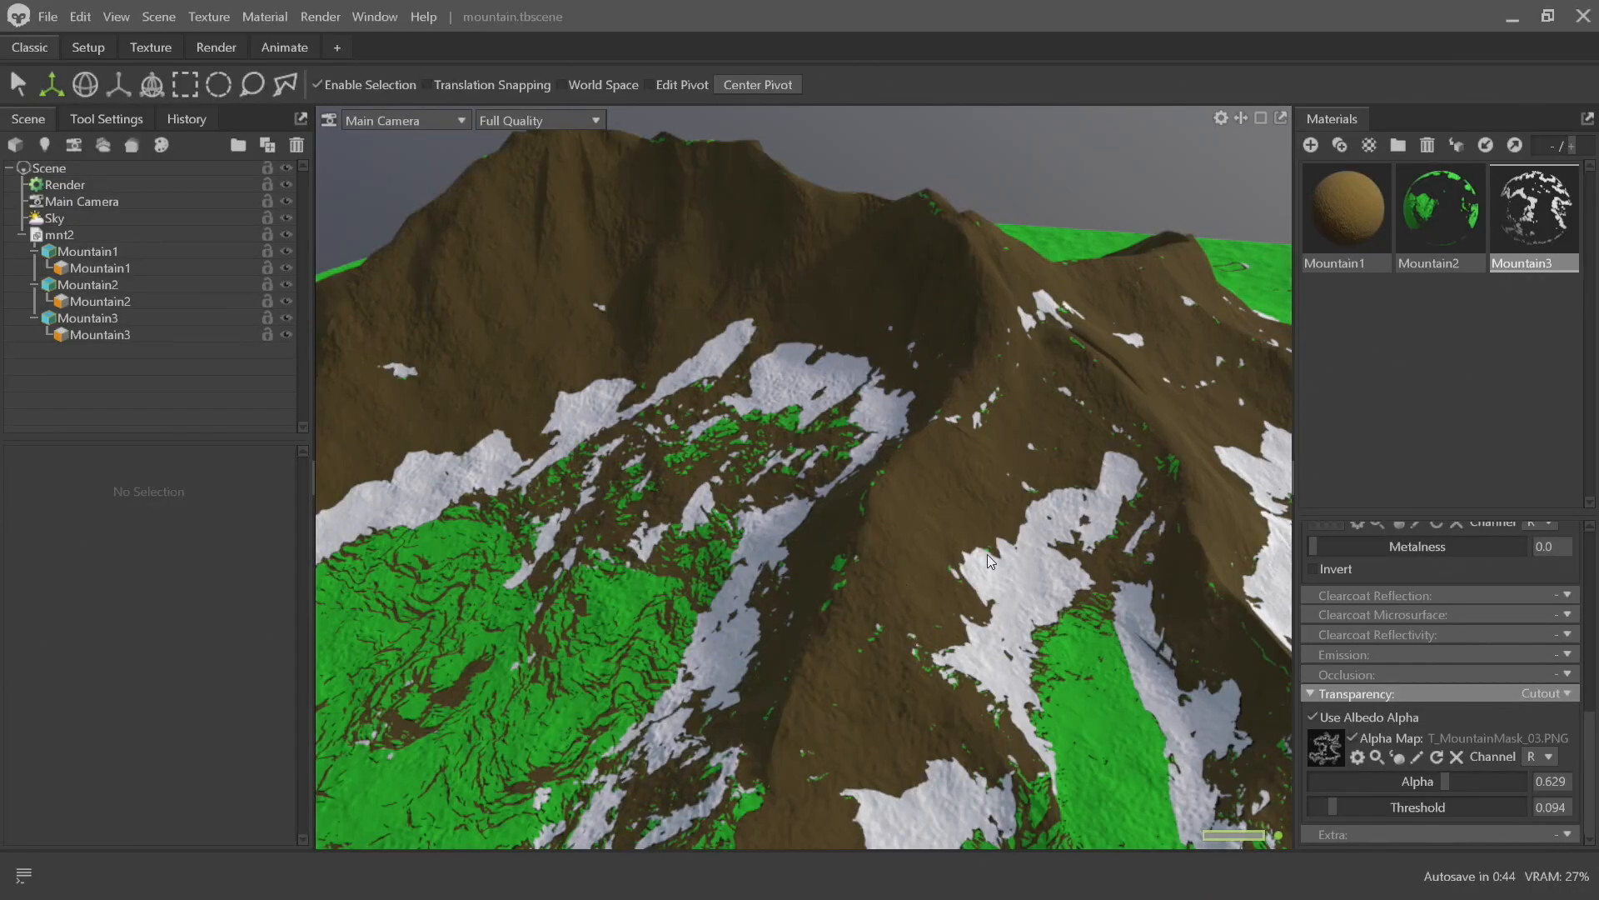
pyautogui.moveTo(844, 571); pyautogui.dragTo(958, 573)
pyautogui.scroll(-5, 922, 492)
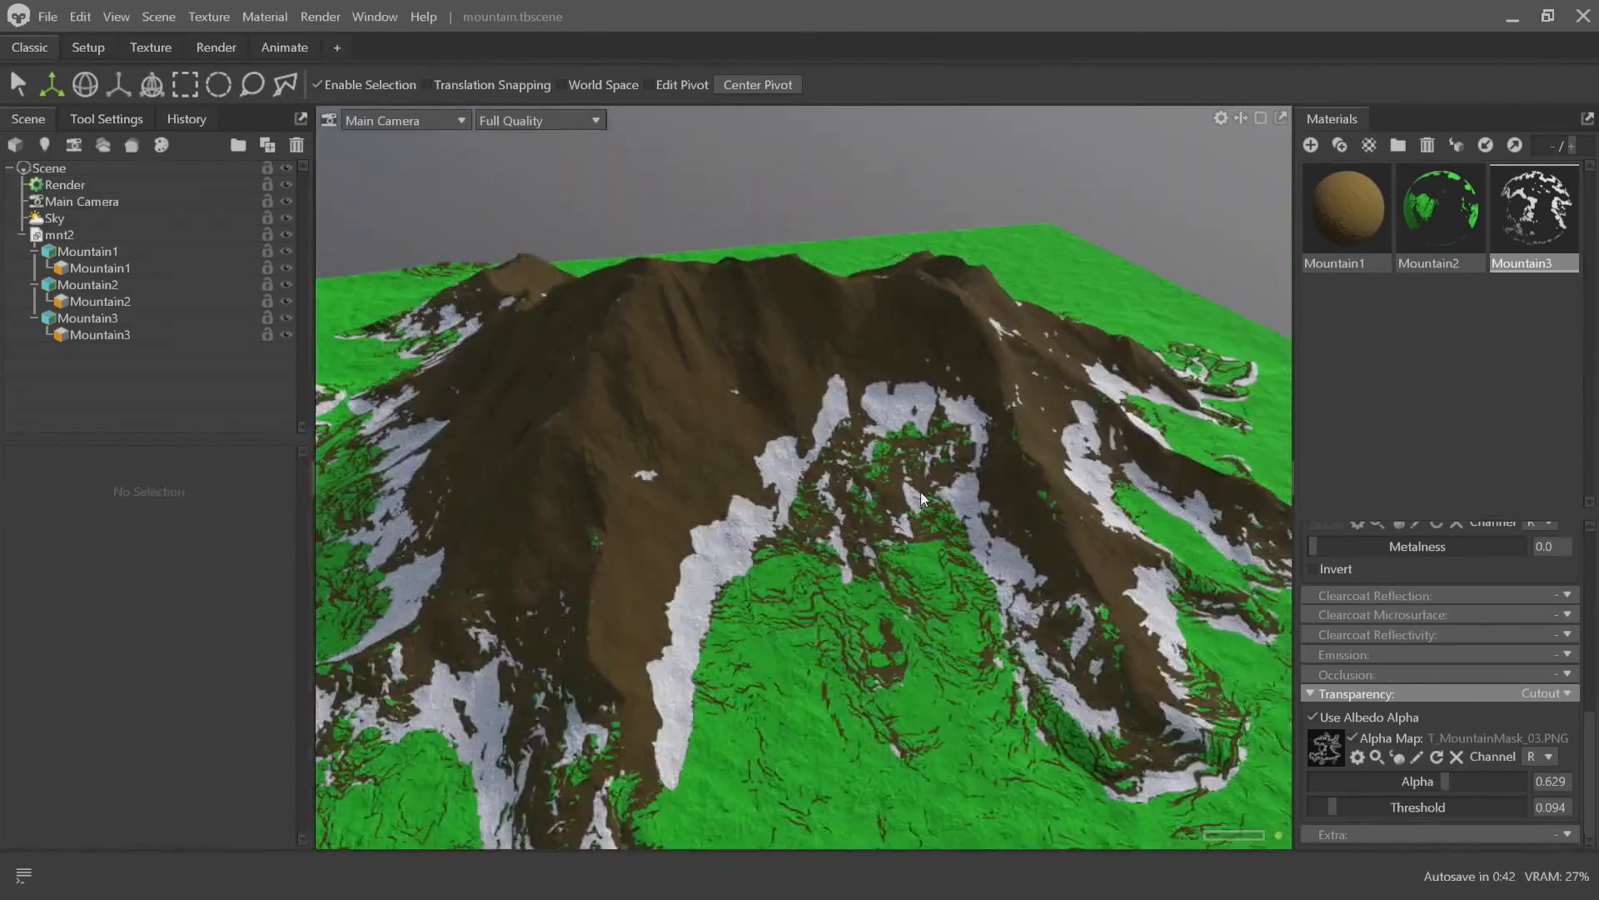
pyautogui.scroll(3, 911, 500)
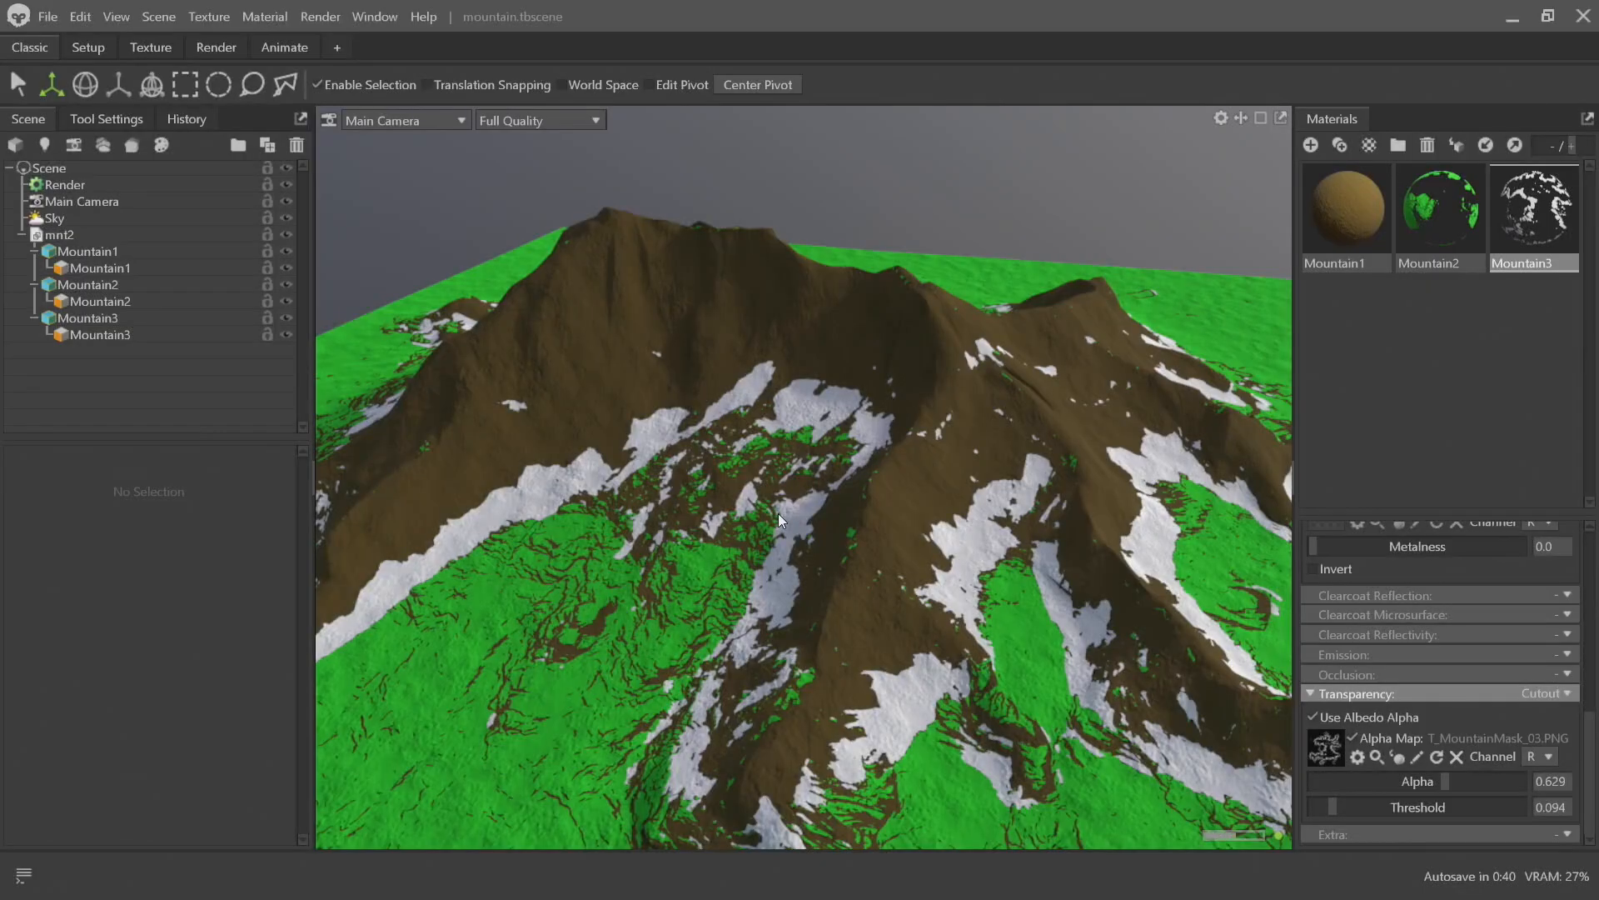
# Swap Mountain3's alpha map to T_MountainMask_04 from File Explorer and view the whole terrain
pyautogui.hotkey('alt', 'Tab')
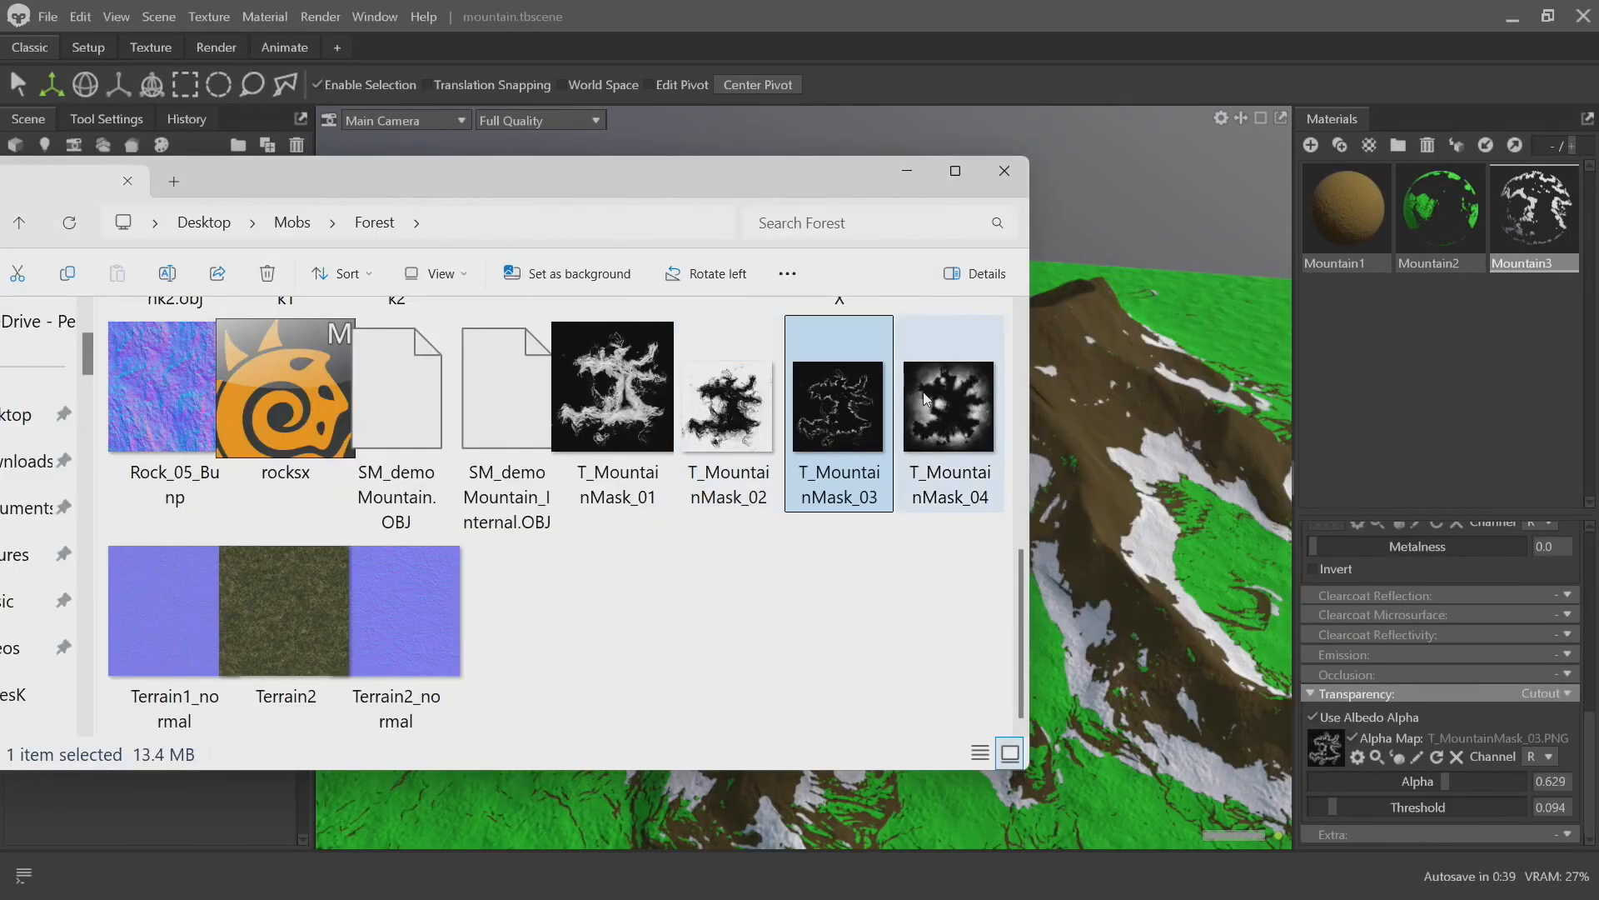
pyautogui.moveTo(922, 392); pyautogui.dragTo(1243, 613)
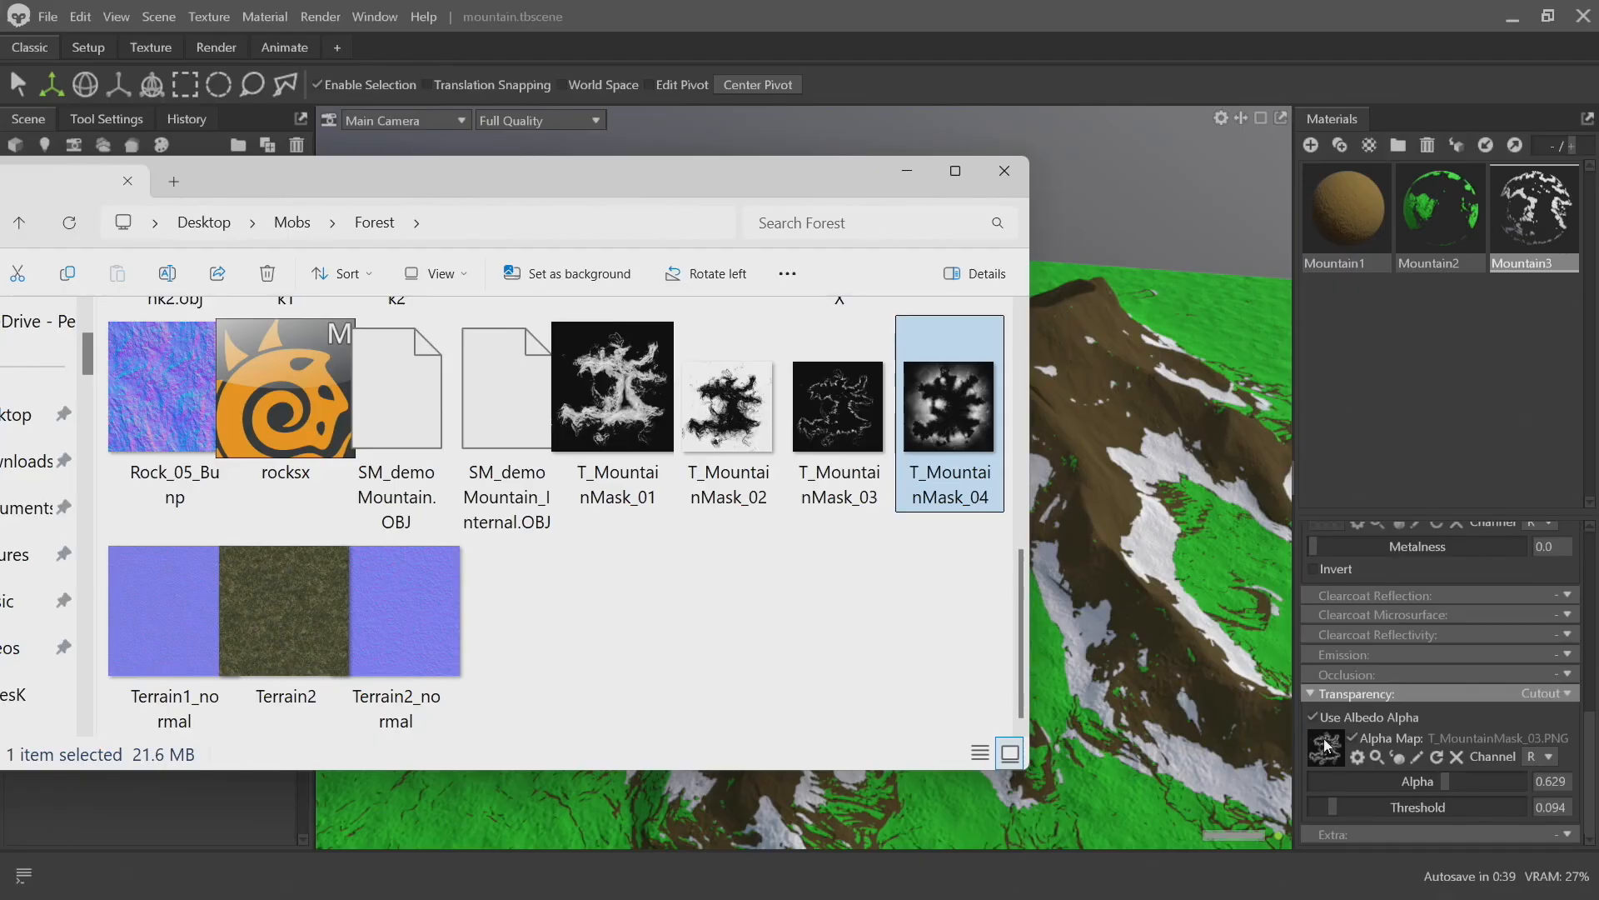
pyautogui.moveTo(1326, 745); pyautogui.dragTo(1326, 745)
pyautogui.click(1109, 571)
pyautogui.scroll(-5, 1006, 532)
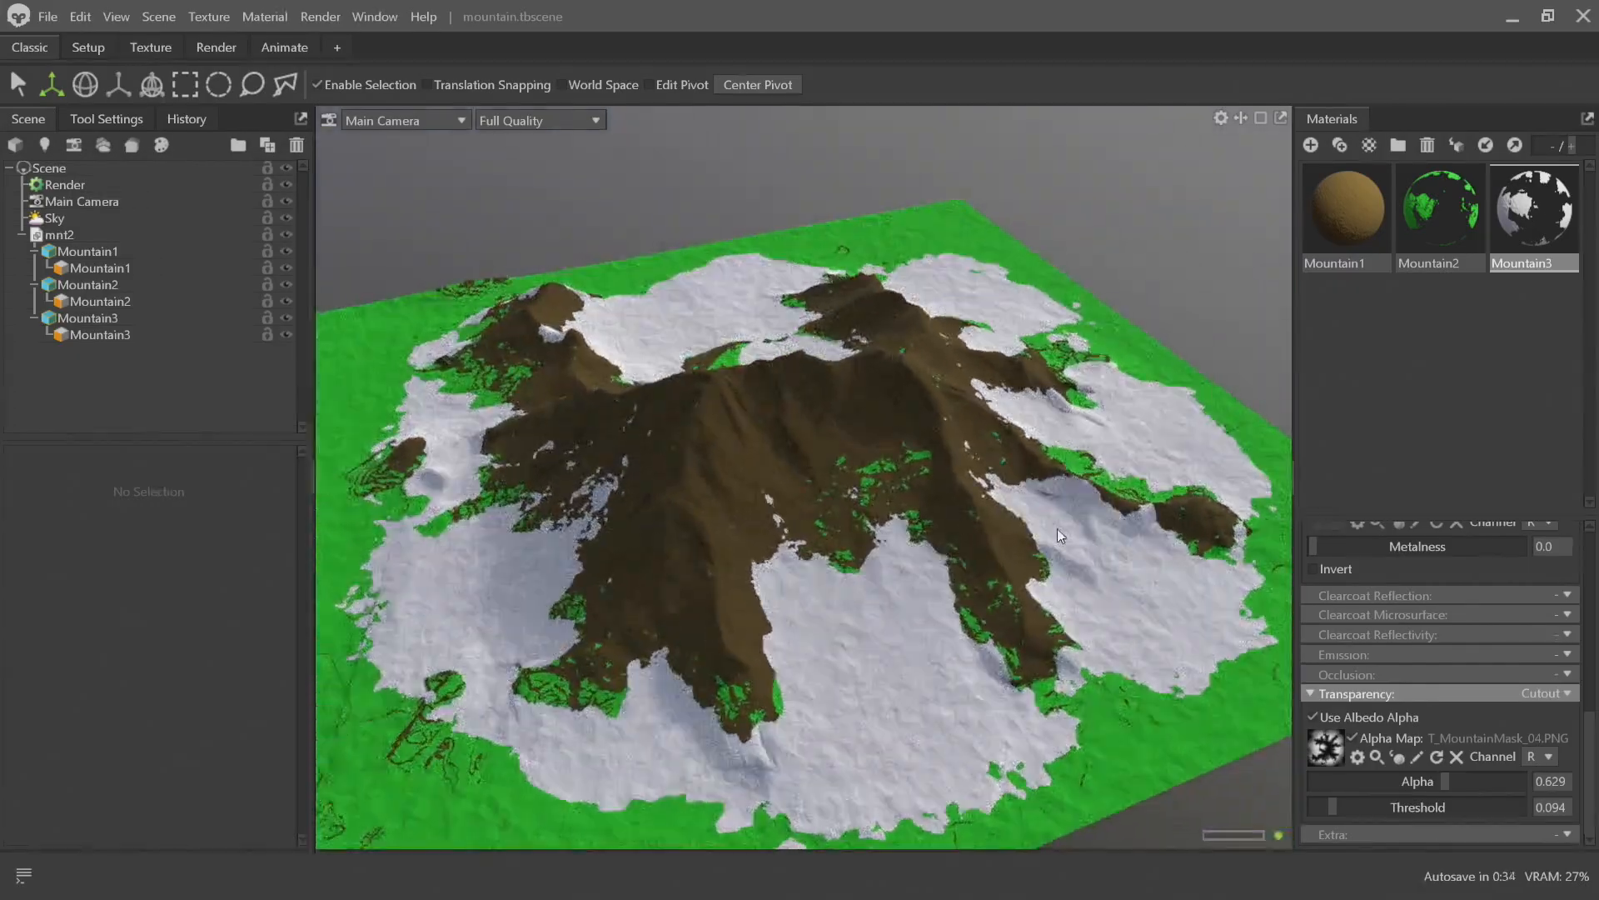
pyautogui.scroll(-3, 1060, 517)
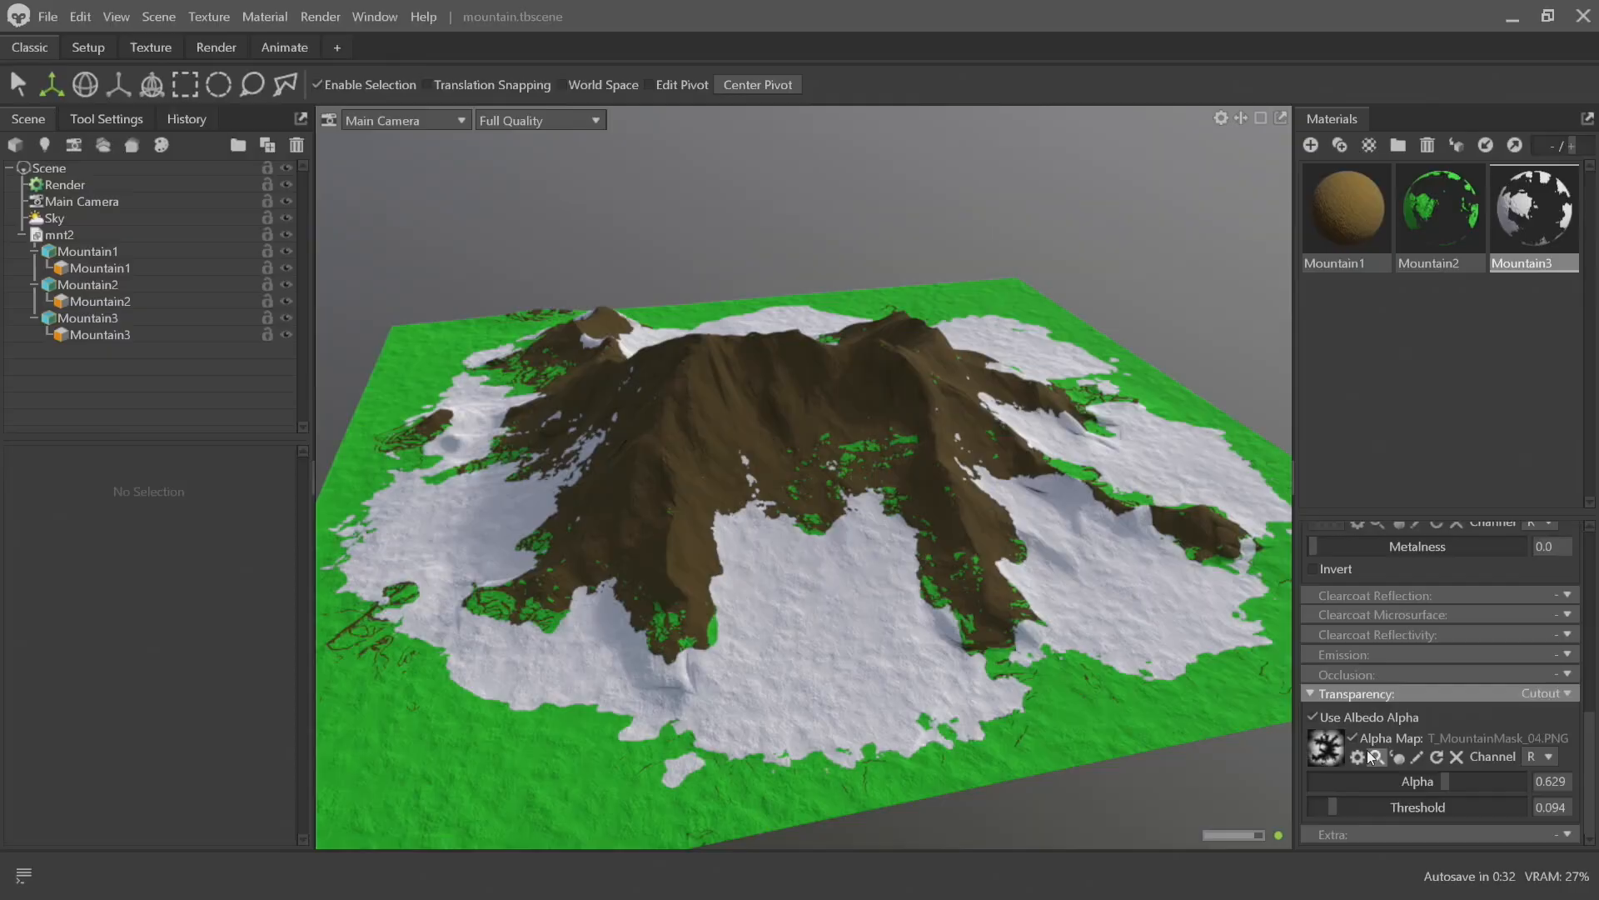
# Set Mountain3's cutout alpha to about 0.619 and its threshold to about 0.183
pyautogui.moveTo(1451, 782)
pyautogui.mouseDown()
pyautogui.moveTo(1466, 789)
pyautogui.moveTo(1318, 744)
pyautogui.moveTo(1508, 810)
pyautogui.moveTo(1428, 799)
pyautogui.moveTo(1457, 806)
pyautogui.mouseUp()
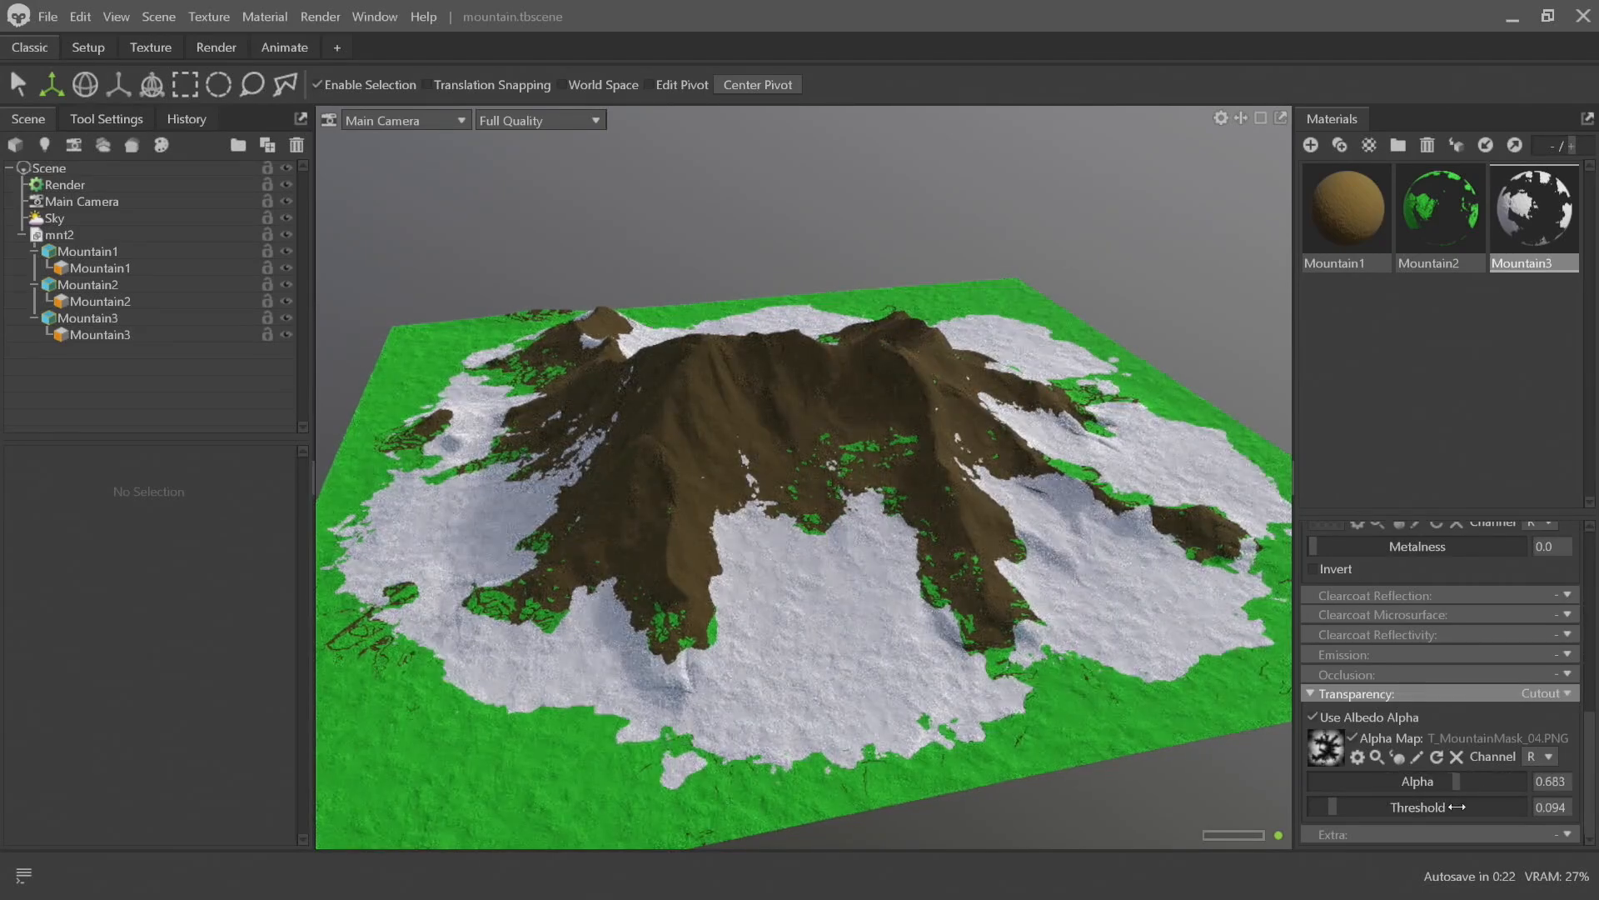
pyautogui.moveTo(1351, 814)
pyautogui.mouseDown()
pyautogui.moveTo(1399, 812)
pyautogui.moveTo(1329, 817)
pyautogui.moveTo(1352, 812)
pyautogui.mouseUp()
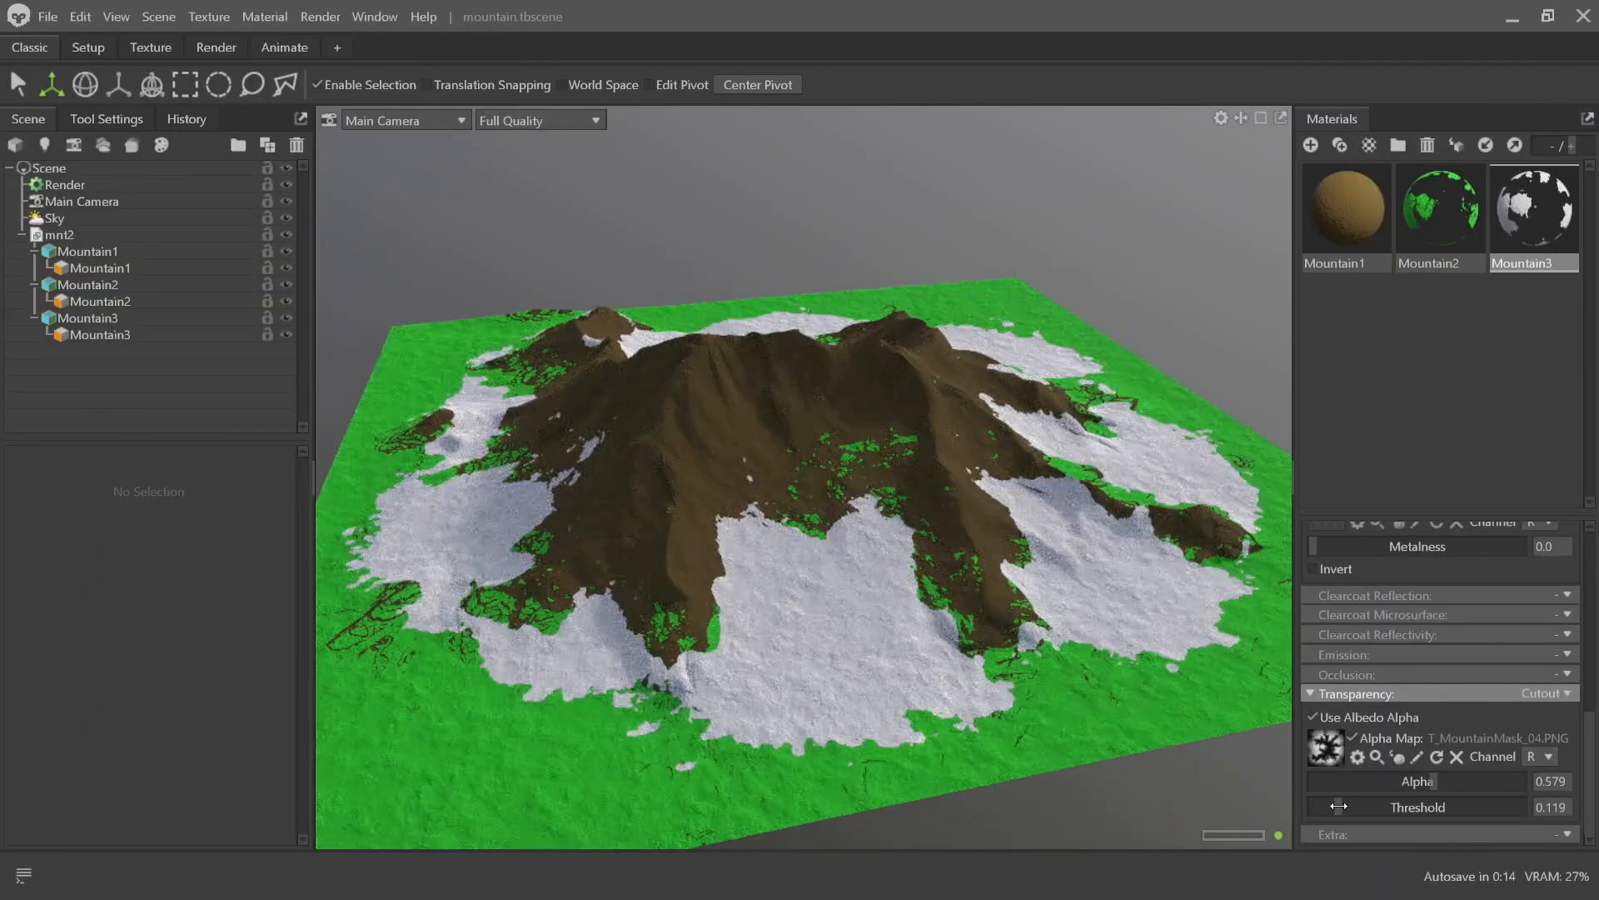
pyautogui.moveTo(1323, 799); pyautogui.dragTo(1347, 801)
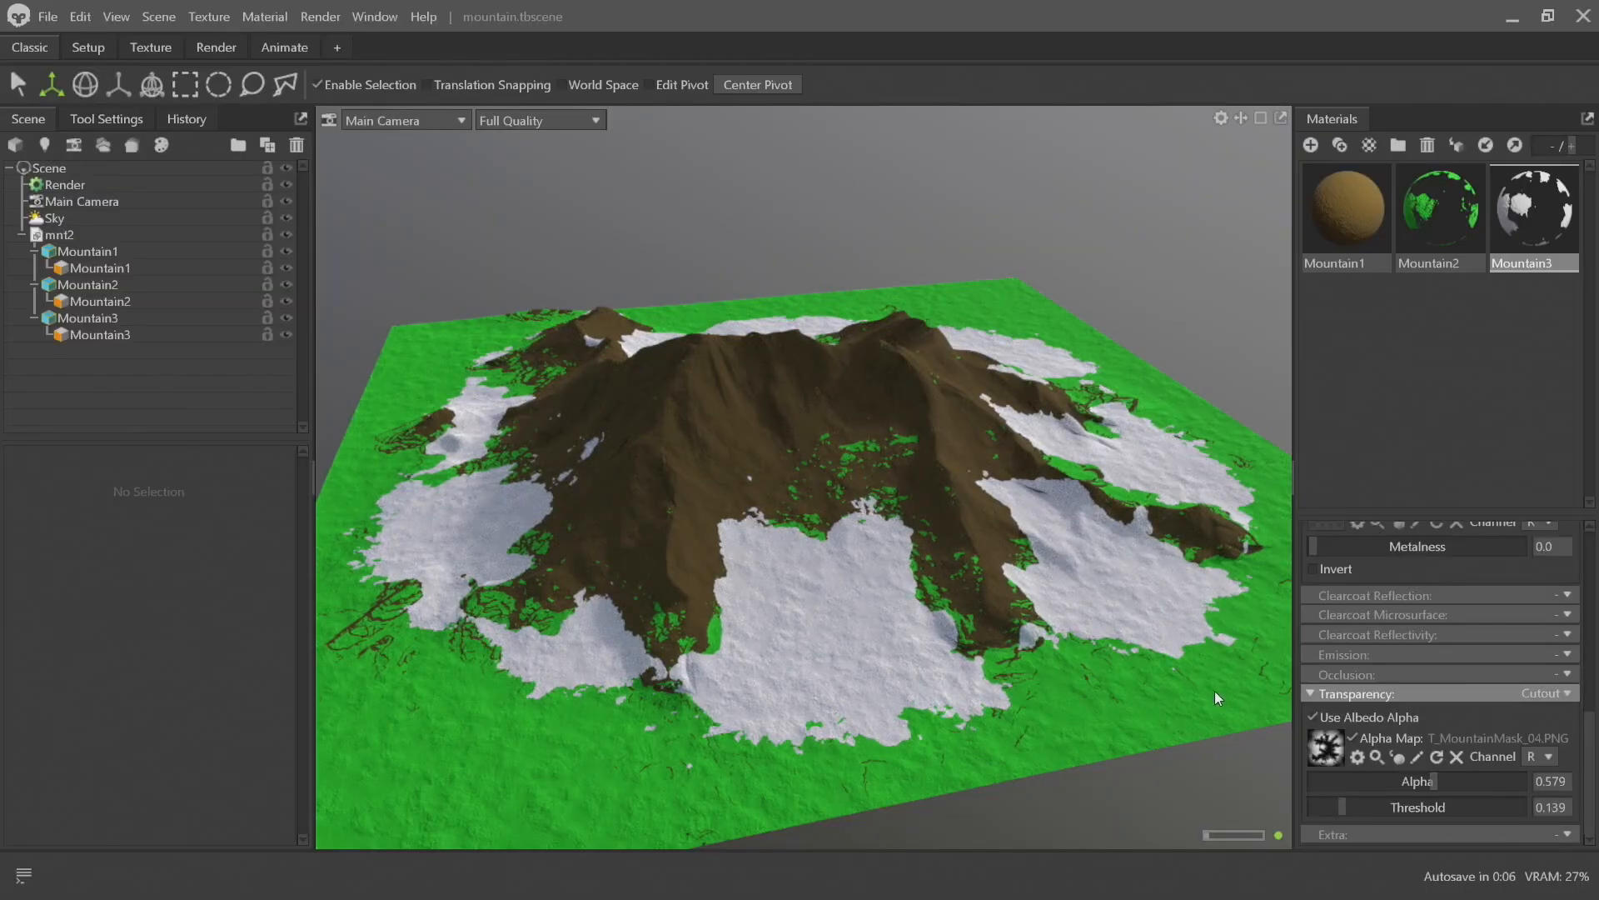
pyautogui.moveTo(1101, 548); pyautogui.dragTo(1243, 693)
pyautogui.moveTo(1434, 780); pyautogui.dragTo(1452, 776)
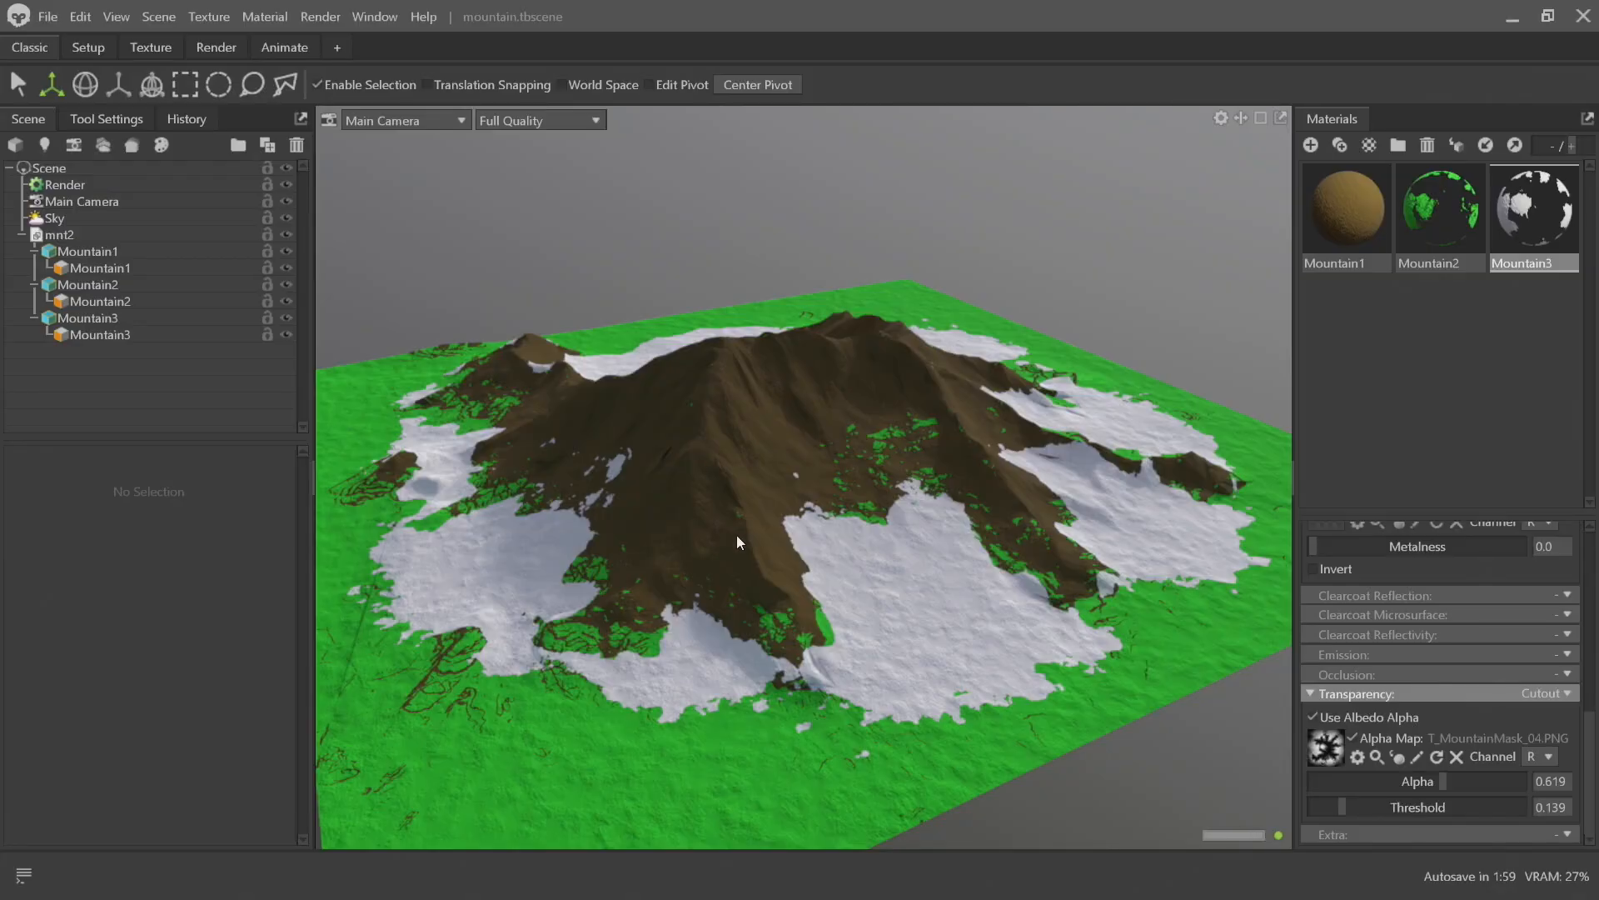
pyautogui.moveTo(736, 542); pyautogui.dragTo(679, 525)
pyautogui.moveTo(787, 525); pyautogui.dragTo(1078, 621)
pyautogui.moveTo(1351, 805)
pyautogui.mouseDown()
pyautogui.moveTo(1415, 805)
pyautogui.moveTo(1354, 804)
pyautogui.mouseUp()
# Change Mountain3's alpha map to T_MountainMask_01 from File Explorer, with alpha about 0.307 and threshold about 0.193
pyautogui.click(1318, 741)
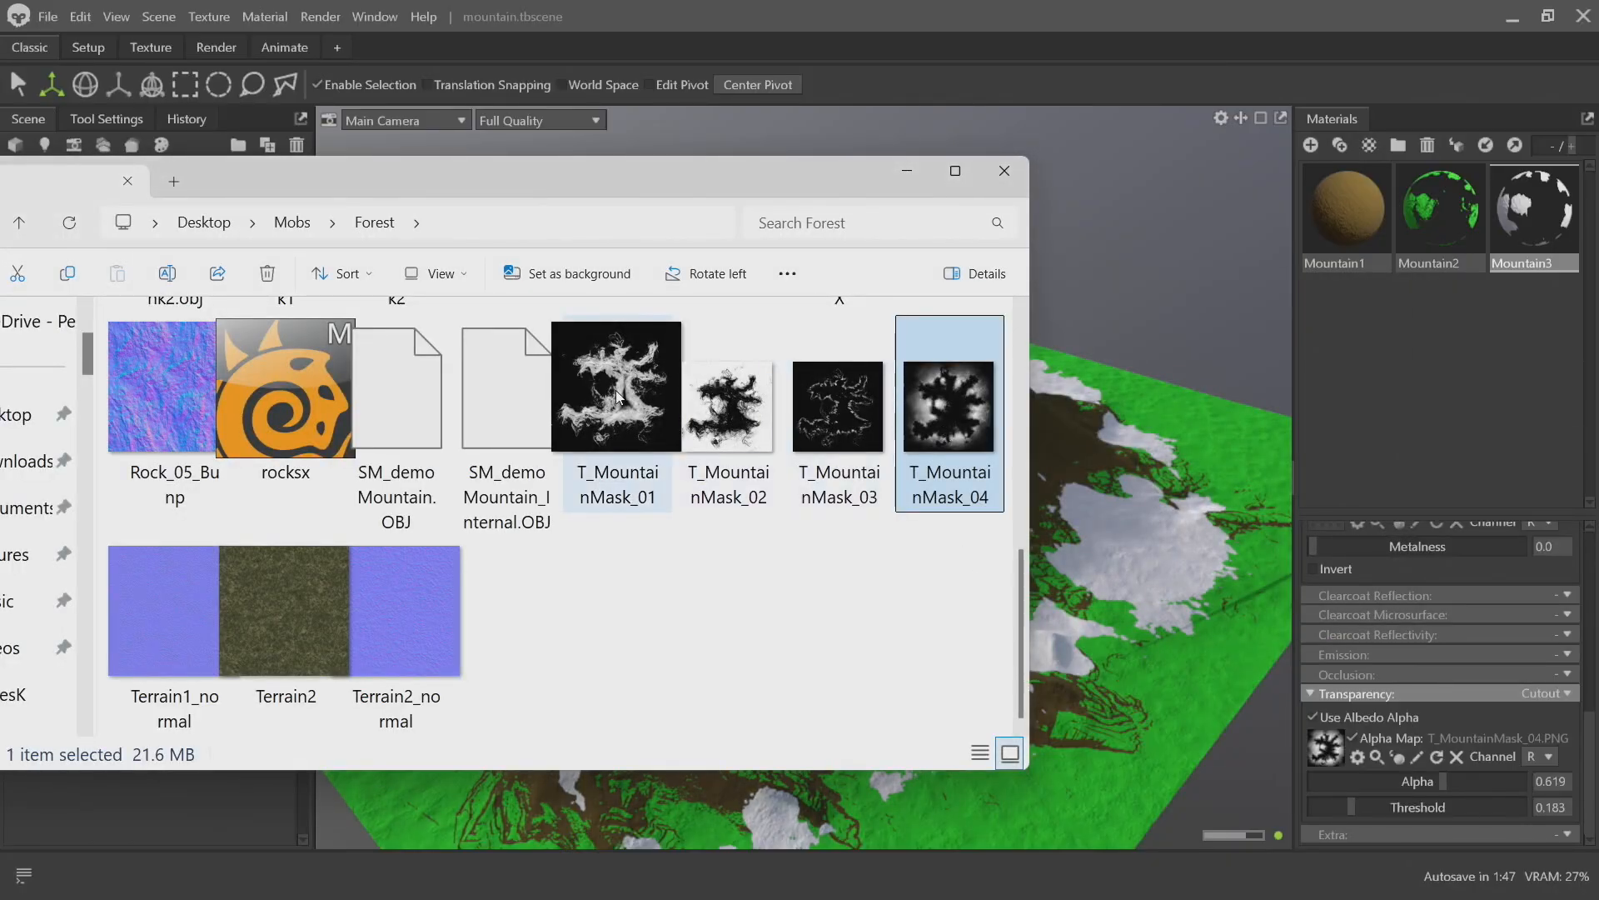
pyautogui.moveTo(617, 390); pyautogui.dragTo(1323, 754)
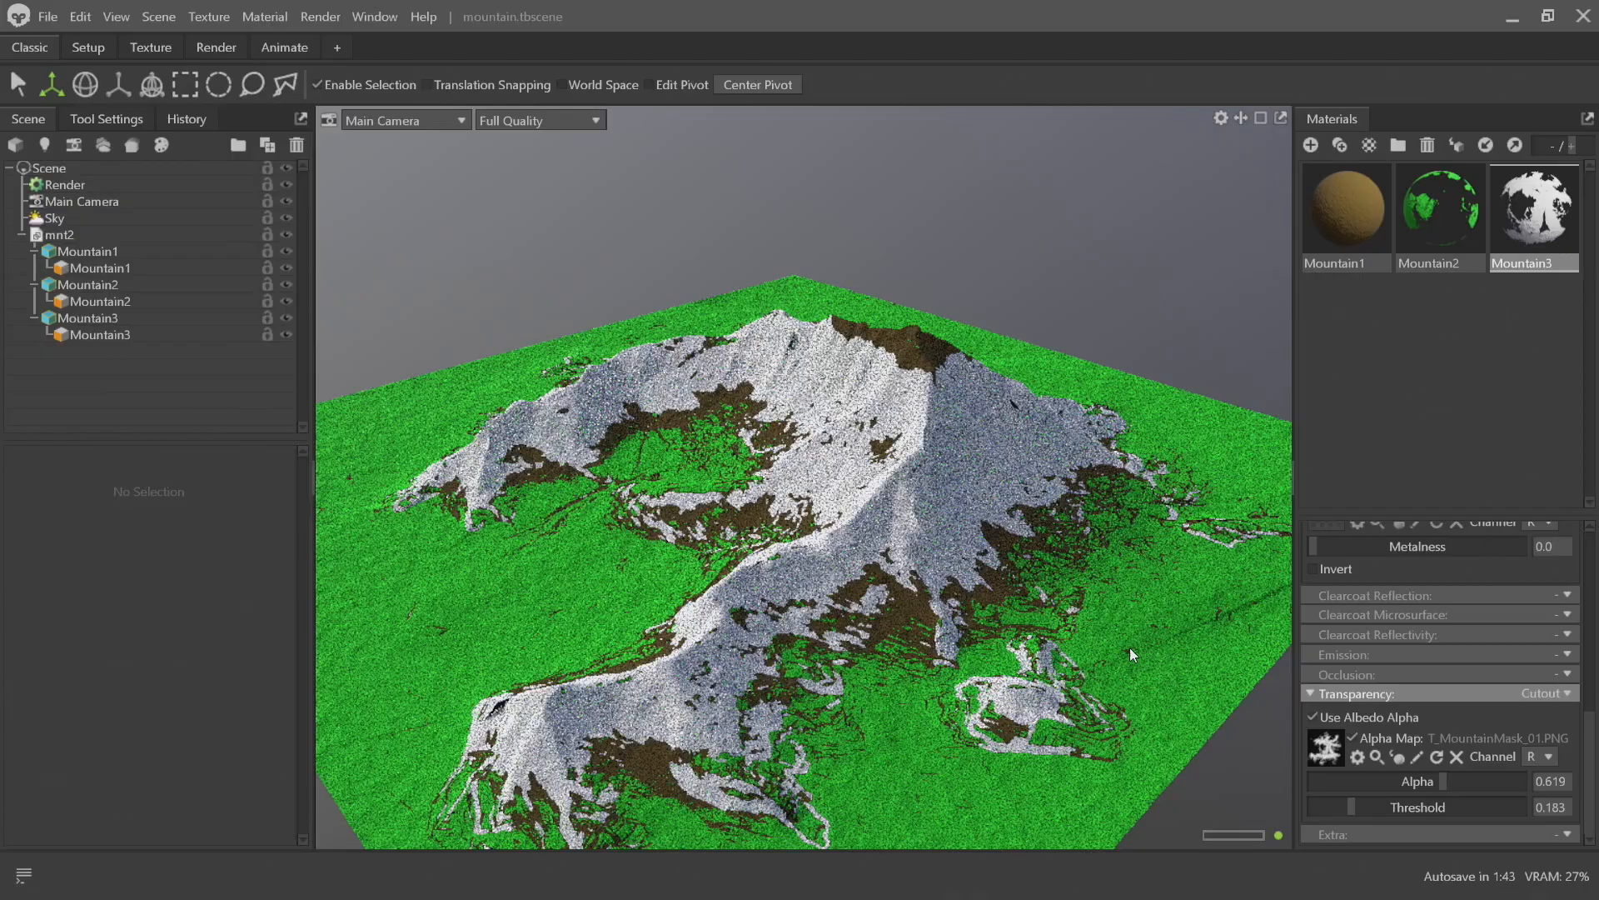
pyautogui.moveTo(1443, 781); pyautogui.dragTo(1354, 801)
# Examine how the white layer covers the ridges, valley and foothills from close range
pyautogui.moveTo(1096, 531); pyautogui.dragTo(955, 485)
pyautogui.moveTo(954, 484); pyautogui.dragTo(902, 537, button='right')
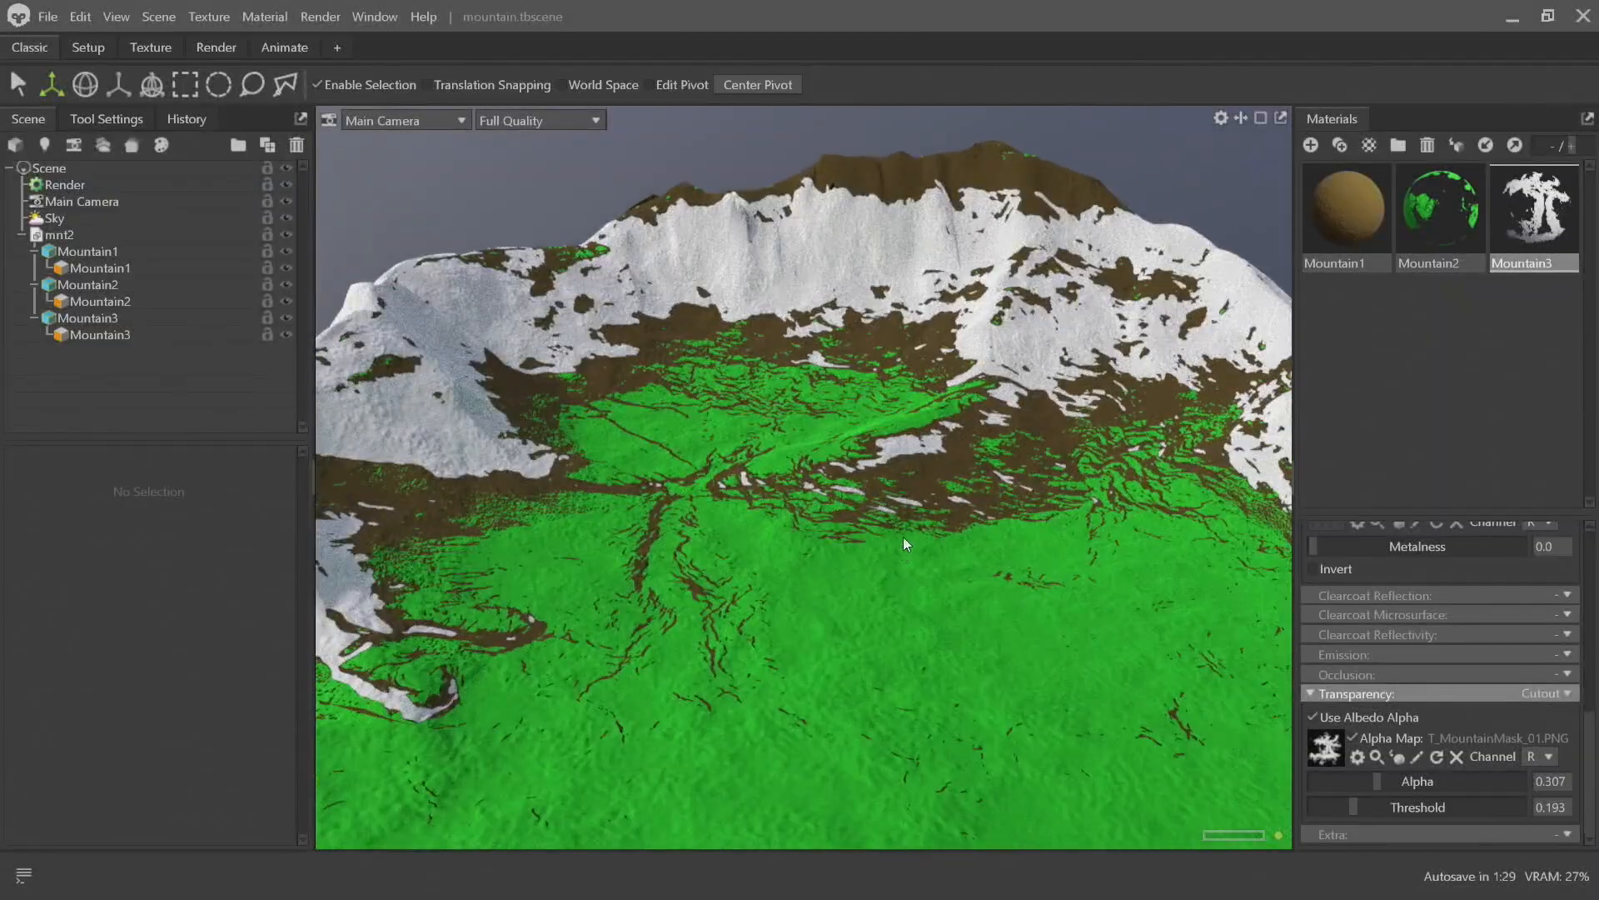
pyautogui.moveTo(903, 536); pyautogui.dragTo(437, 587, button='middle')
pyautogui.moveTo(850, 488); pyautogui.dragTo(858, 415, button='right')
pyautogui.moveTo(860, 420); pyautogui.dragTo(659, 547)
pyautogui.moveTo(660, 547); pyautogui.dragTo(748, 666, button='right')
pyautogui.moveTo(748, 667); pyautogui.dragTo(908, 466, button='middle')
# Duplicate the Mountain3 mesh and raise the copy along the vertical axis to about 549.5
pyautogui.click(786, 534)
pyautogui.scroll(-4, 784, 533)
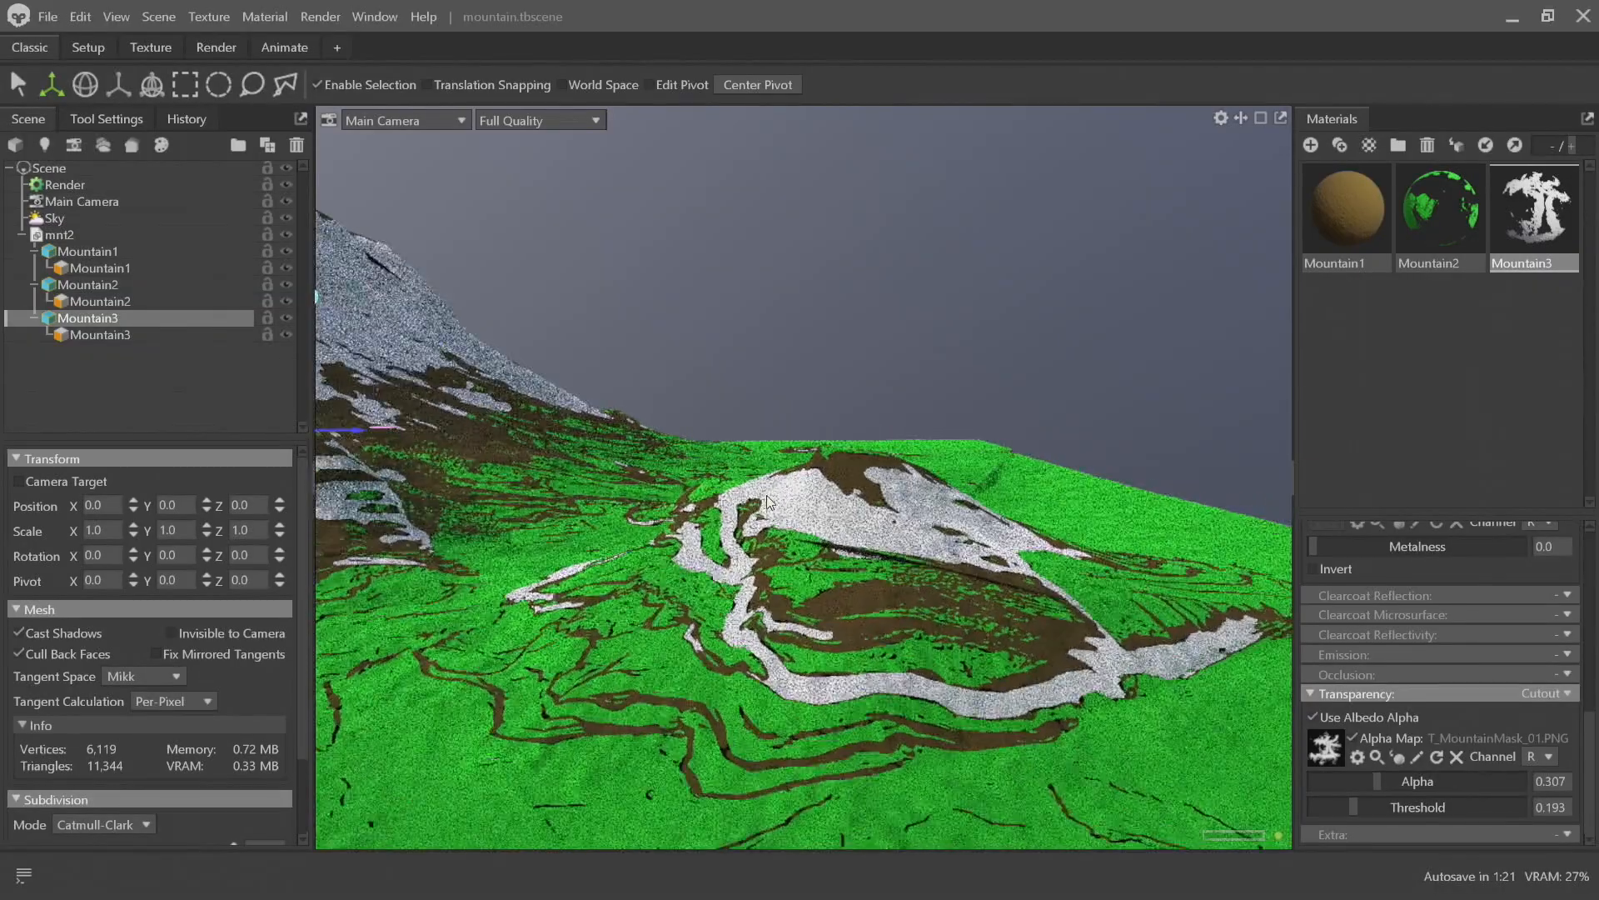
pyautogui.moveTo(785, 533); pyautogui.dragTo(763, 608)
pyautogui.scroll(2, 763, 608)
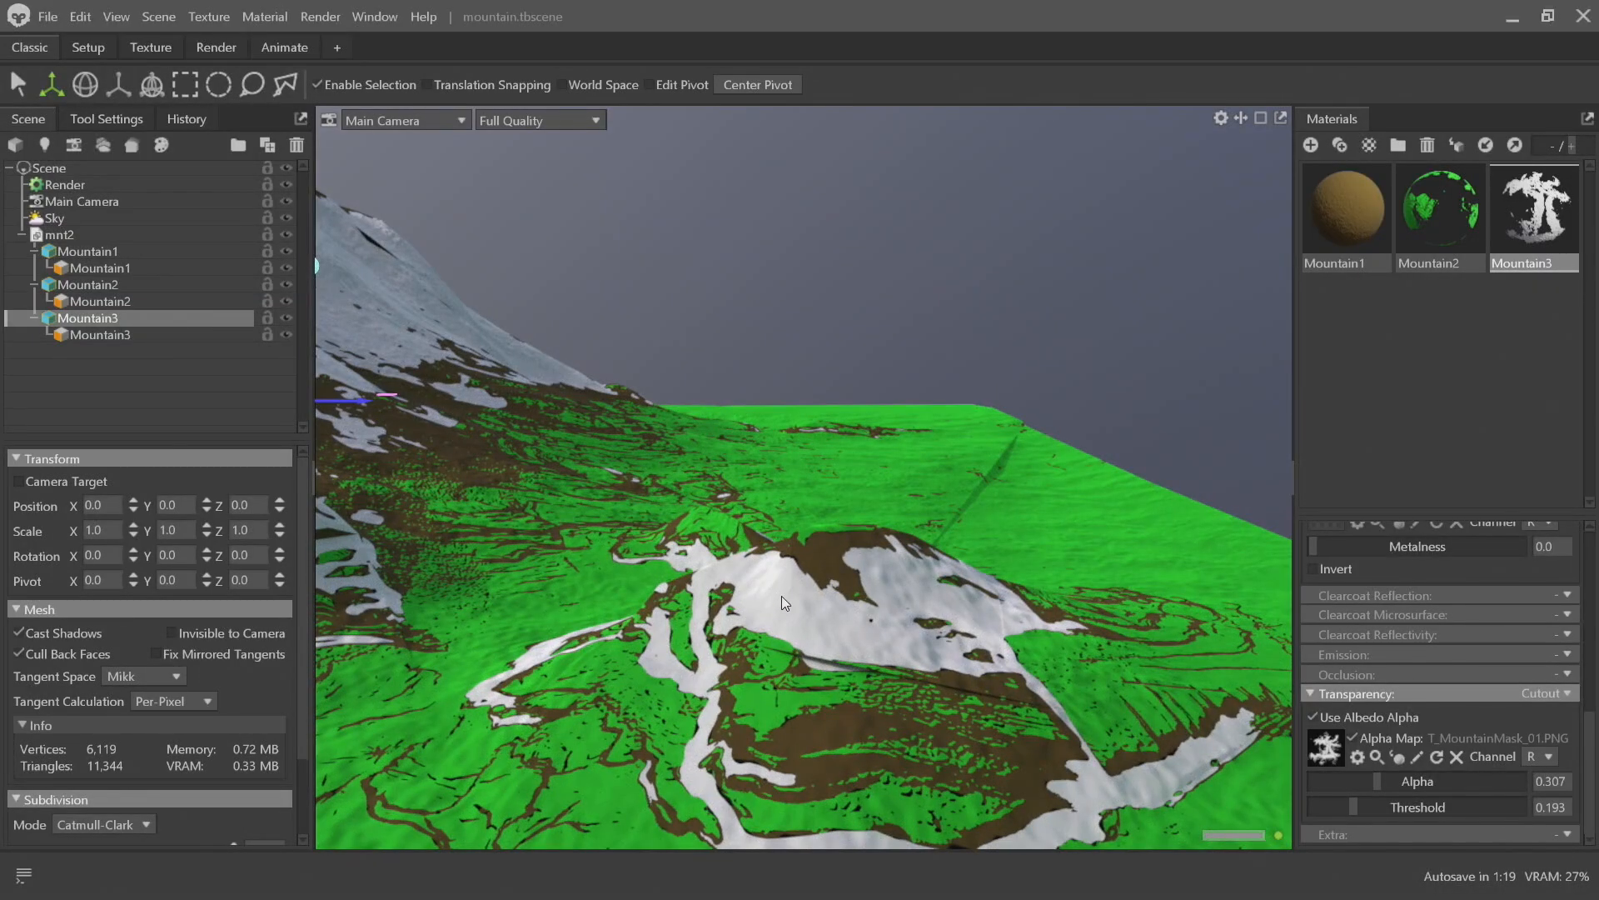
pyautogui.moveTo(781, 597); pyautogui.dragTo(760, 569, button='right')
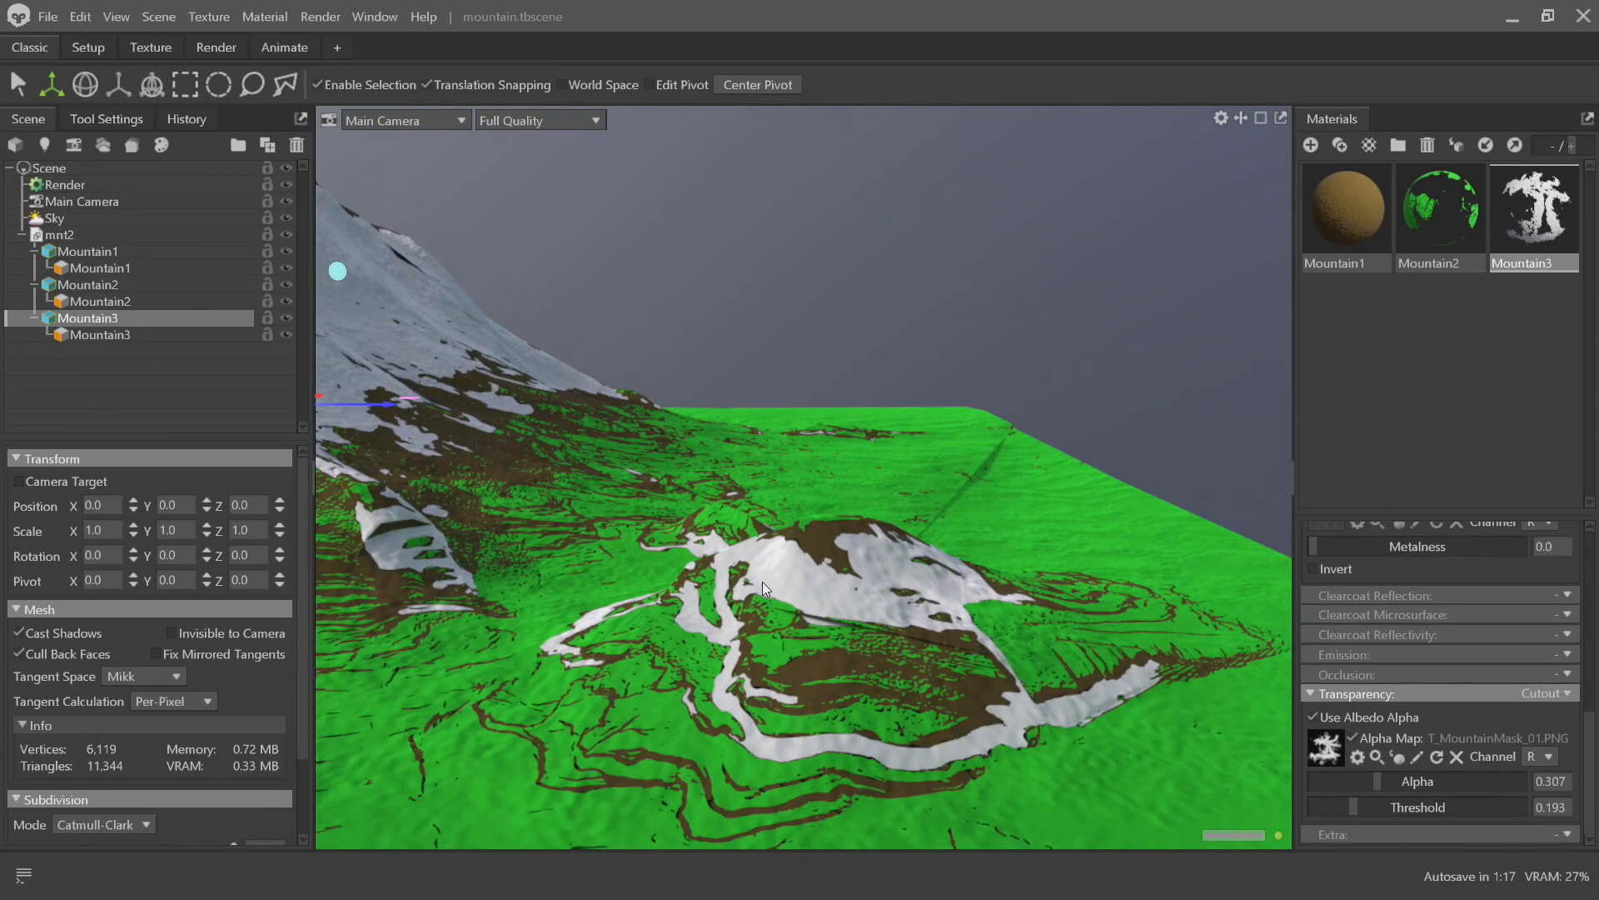
pyautogui.hotkey('ctrl', 'd')
pyautogui.moveTo(729, 468); pyautogui.dragTo(577, 421, button='right')
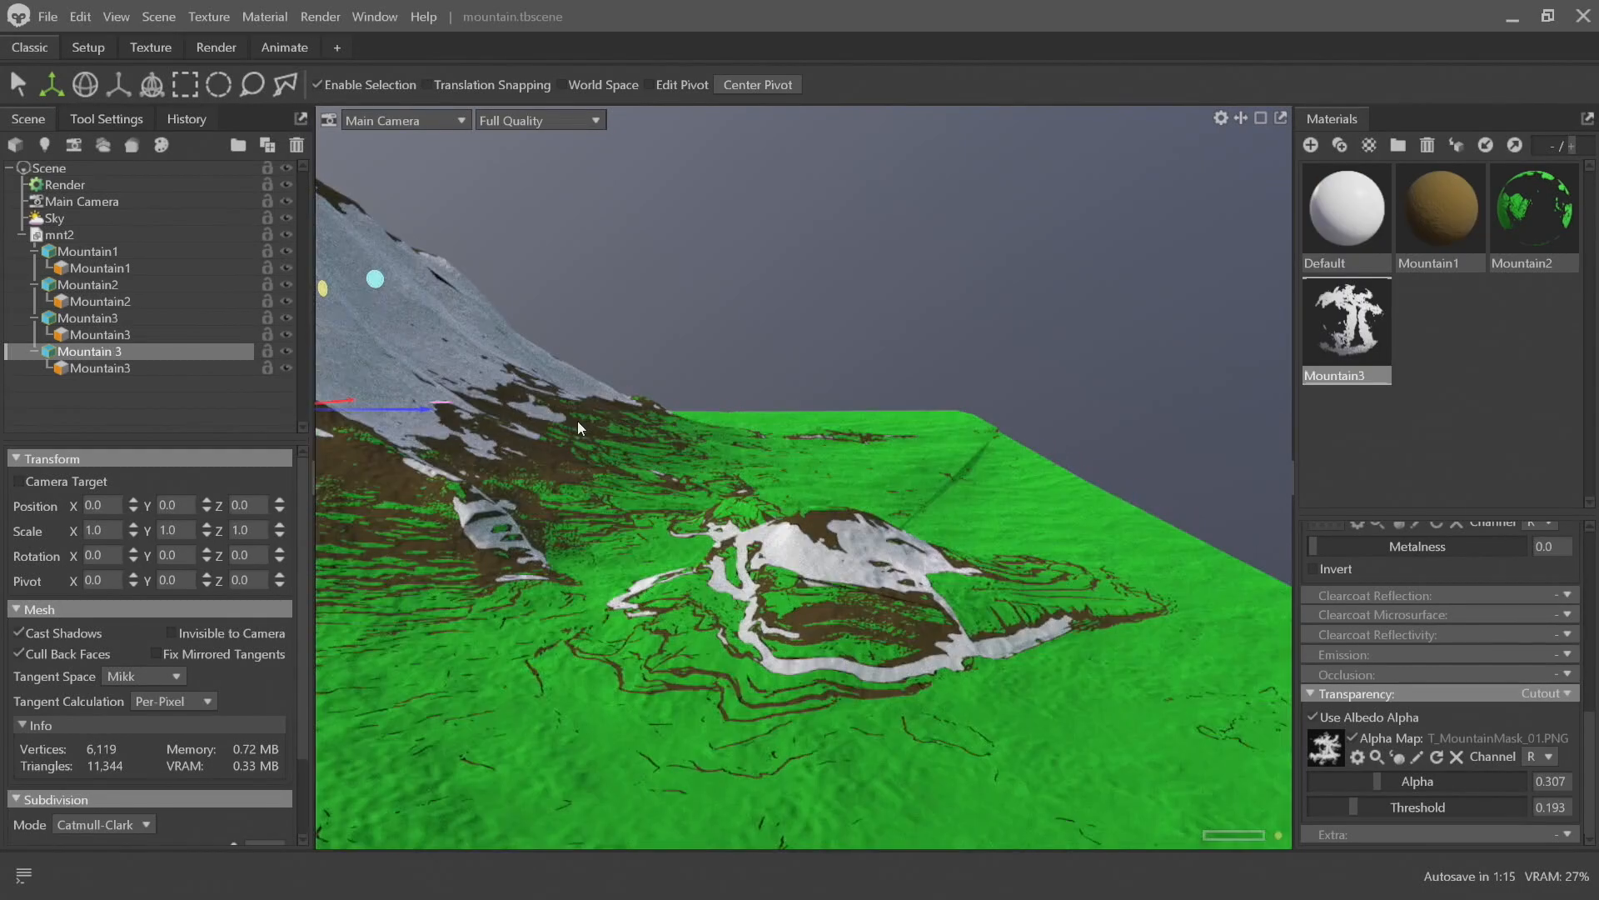
pyautogui.moveTo(577, 421); pyautogui.dragTo(644, 421, button='middle')
pyautogui.moveTo(644, 421); pyautogui.dragTo(609, 418, button='right')
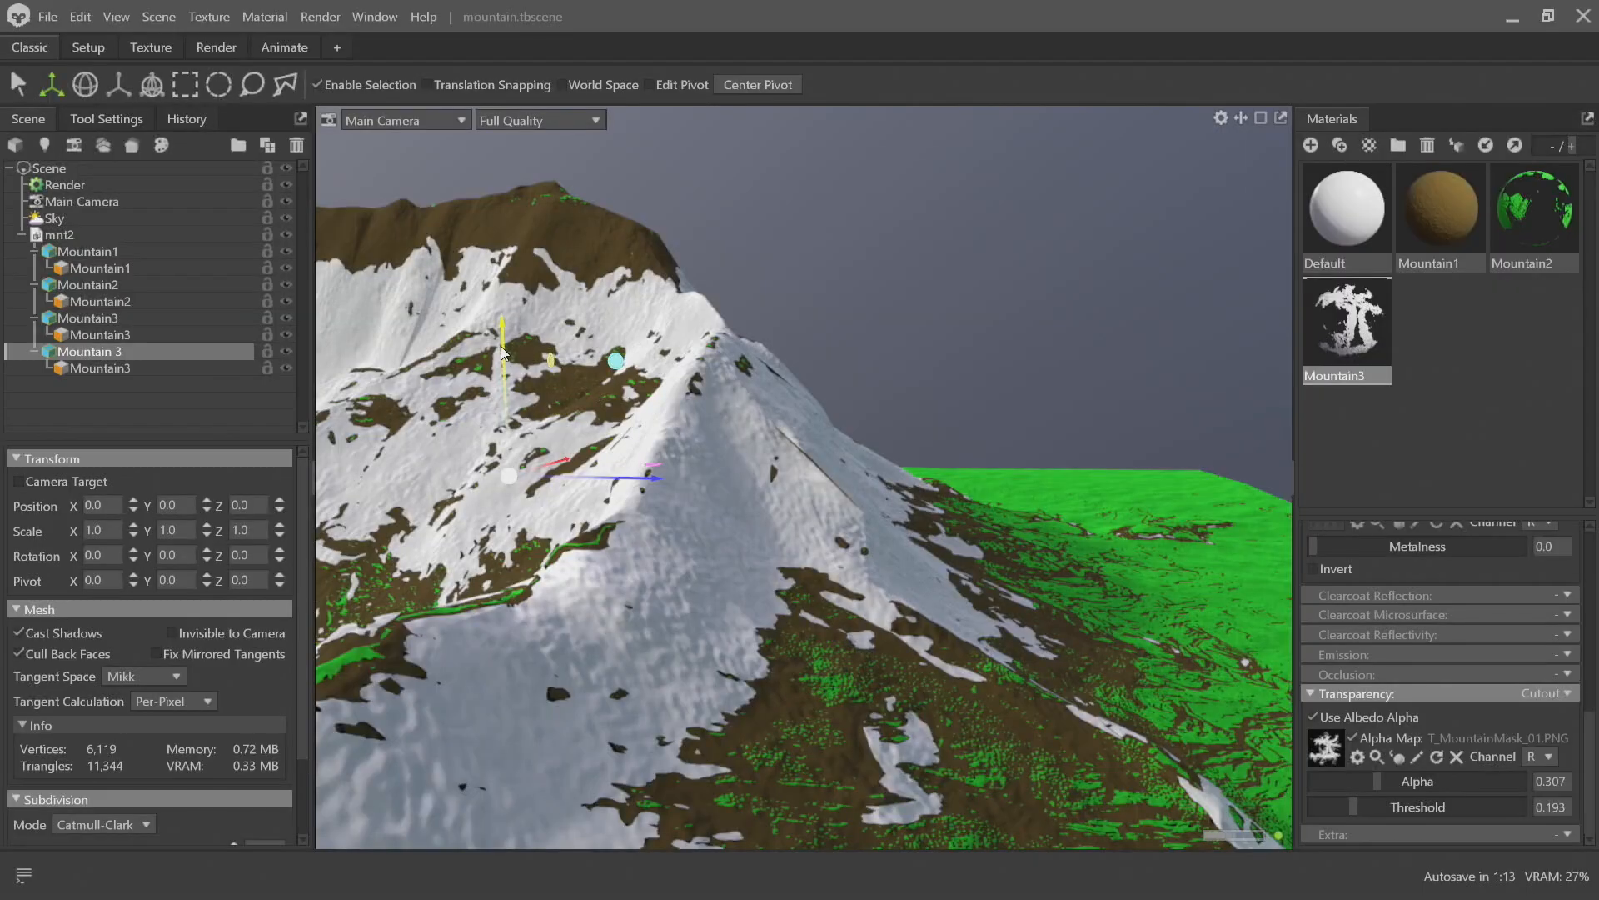
pyautogui.moveTo(502, 347); pyautogui.dragTo(516, 268)
pyautogui.moveTo(907, 428); pyautogui.dragTo(591, 405, button='right')
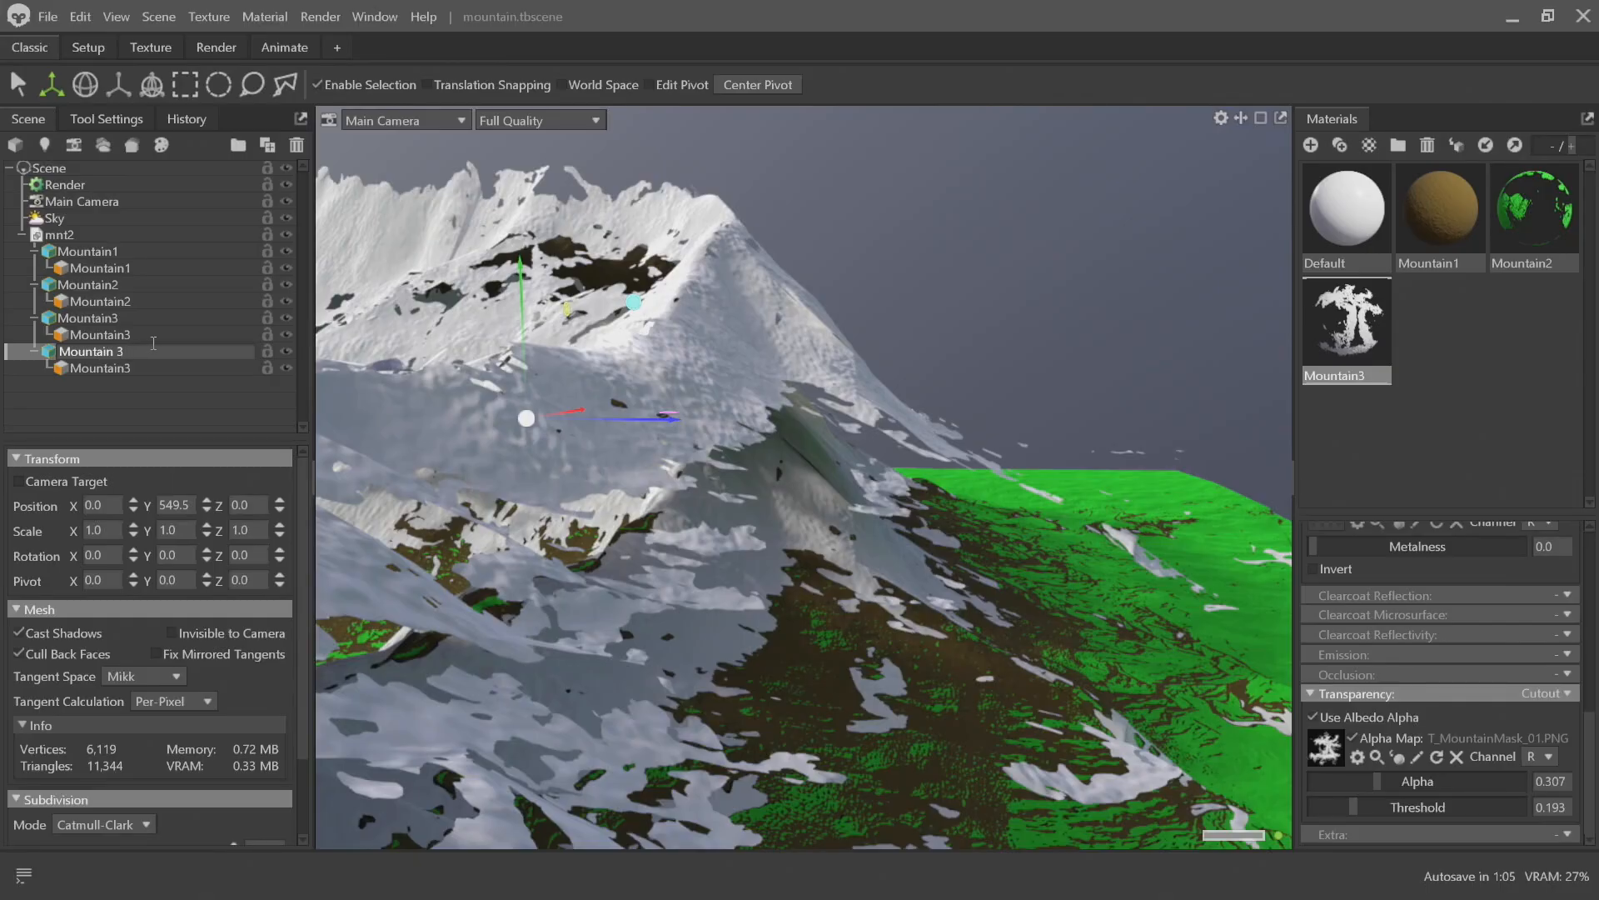
# Rename the duplicated mesh as Mountain 4
pyautogui.press('Return')
pyautogui.write('4')
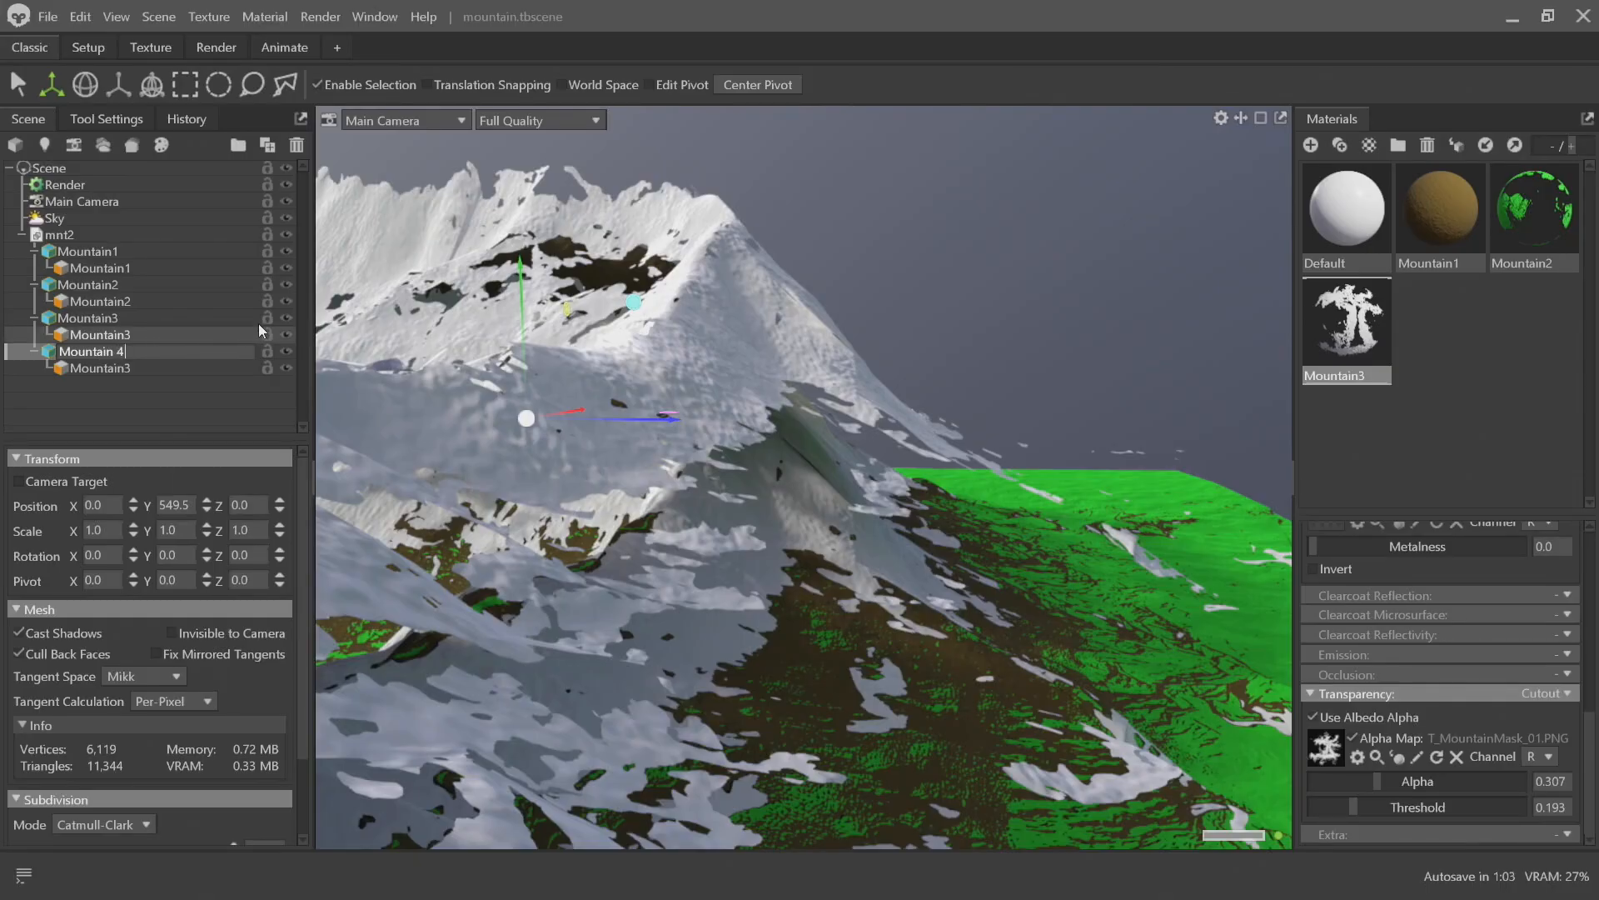
pyautogui.press('Return')
# Change the Mountain3 material's albedo color to mid grey and raise the Mountain 4 mesh to a Y position of about 4484
pyautogui.scroll(-2, 613, 351)
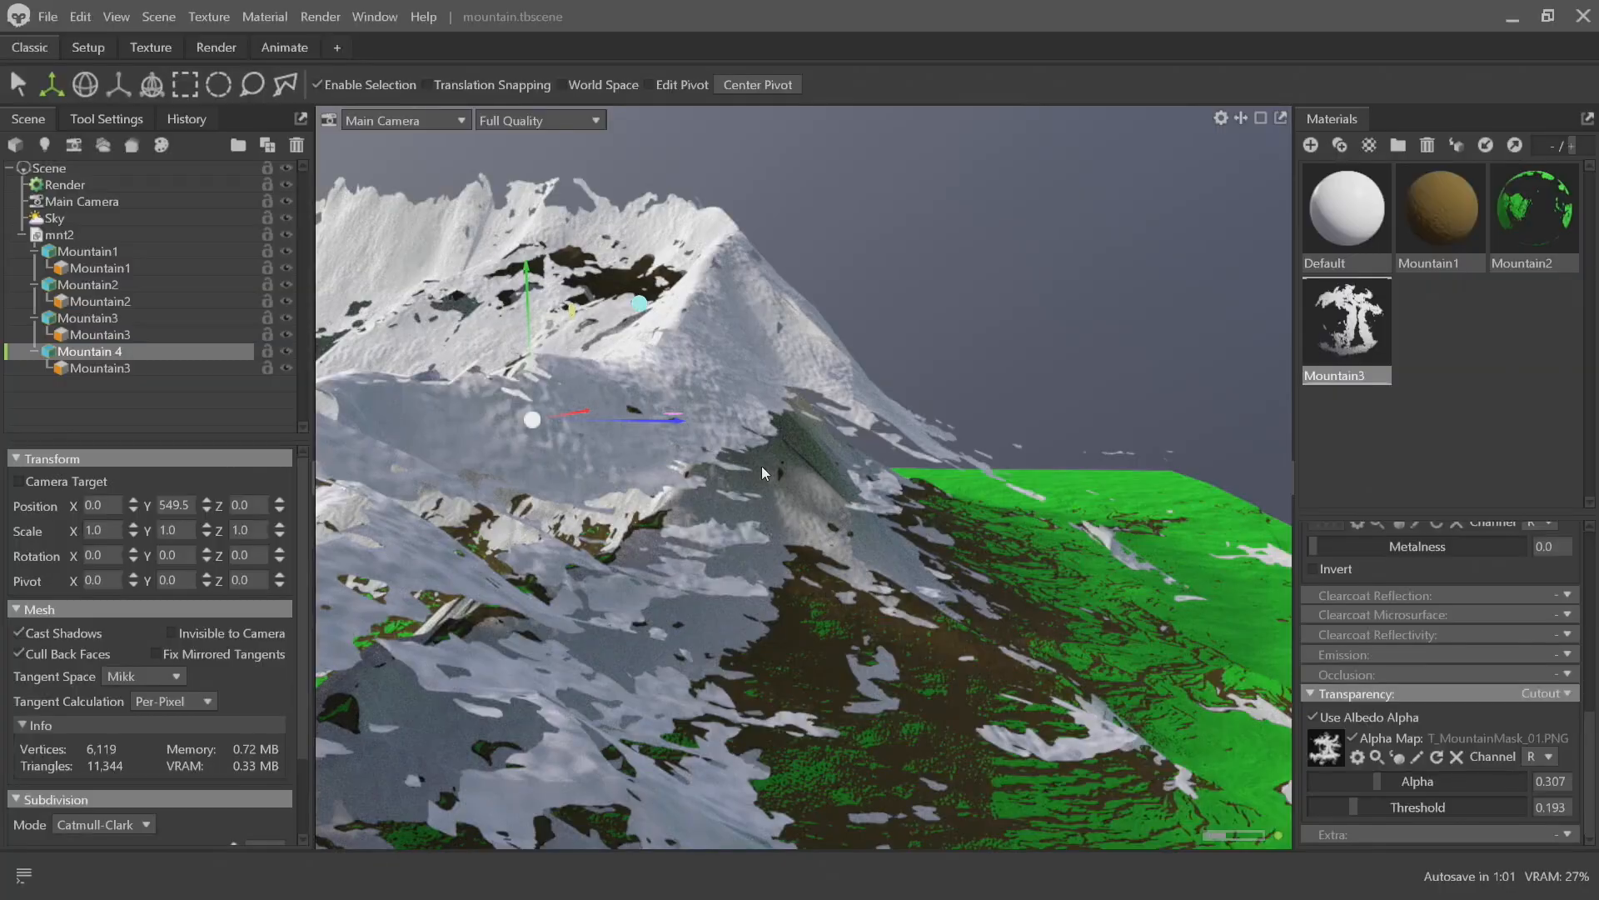
pyautogui.scroll(6, 1437, 733)
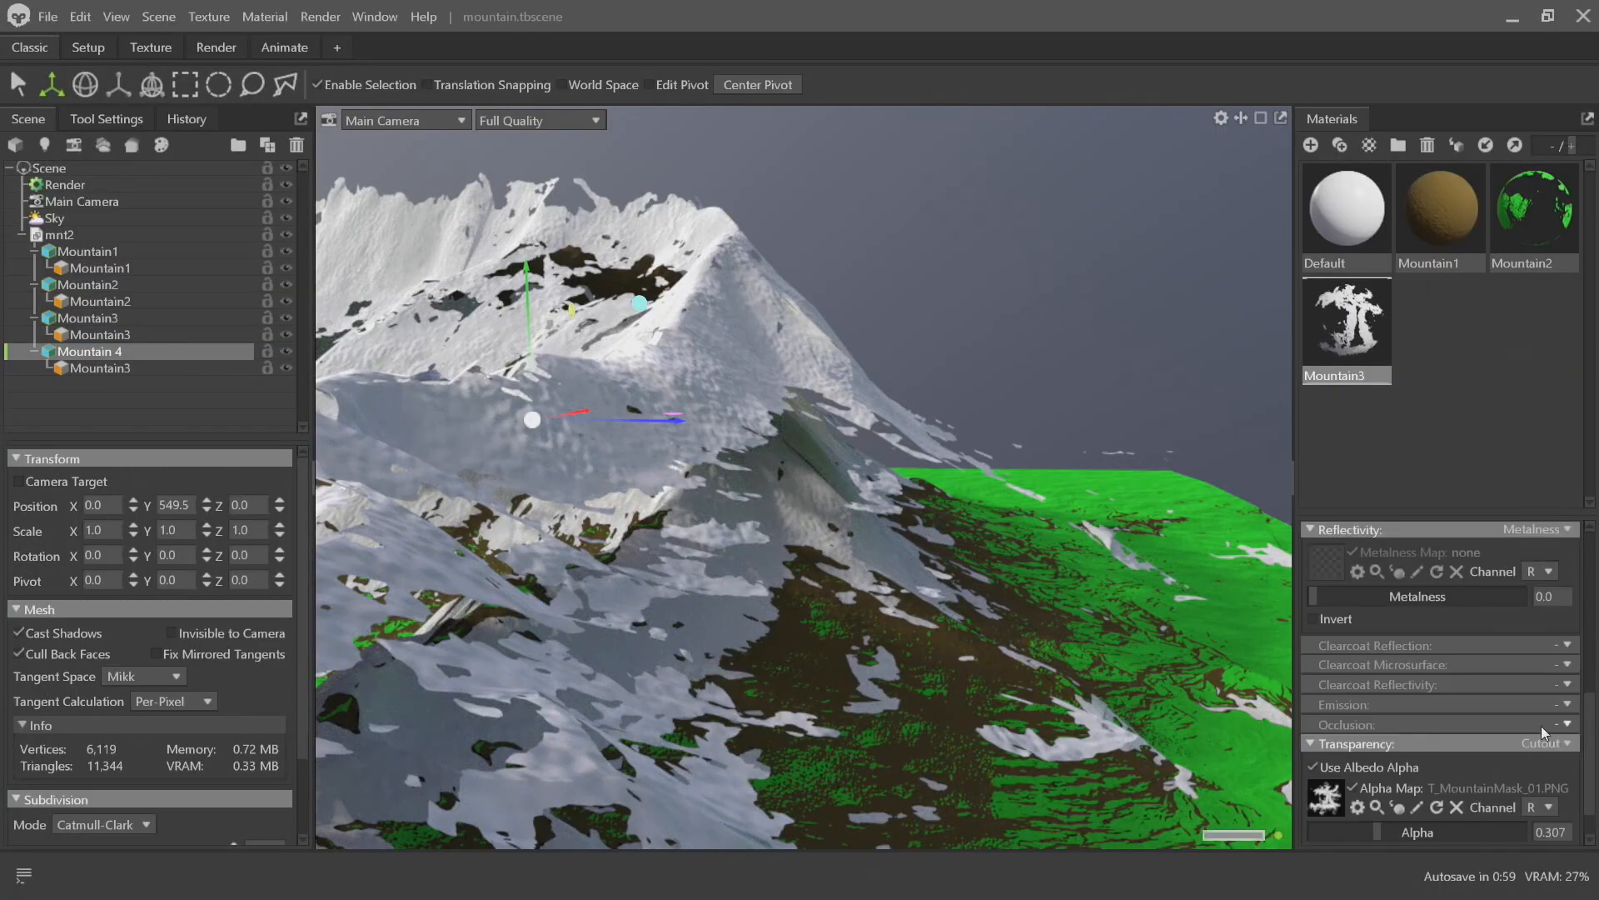
pyautogui.scroll(2, 1442, 694)
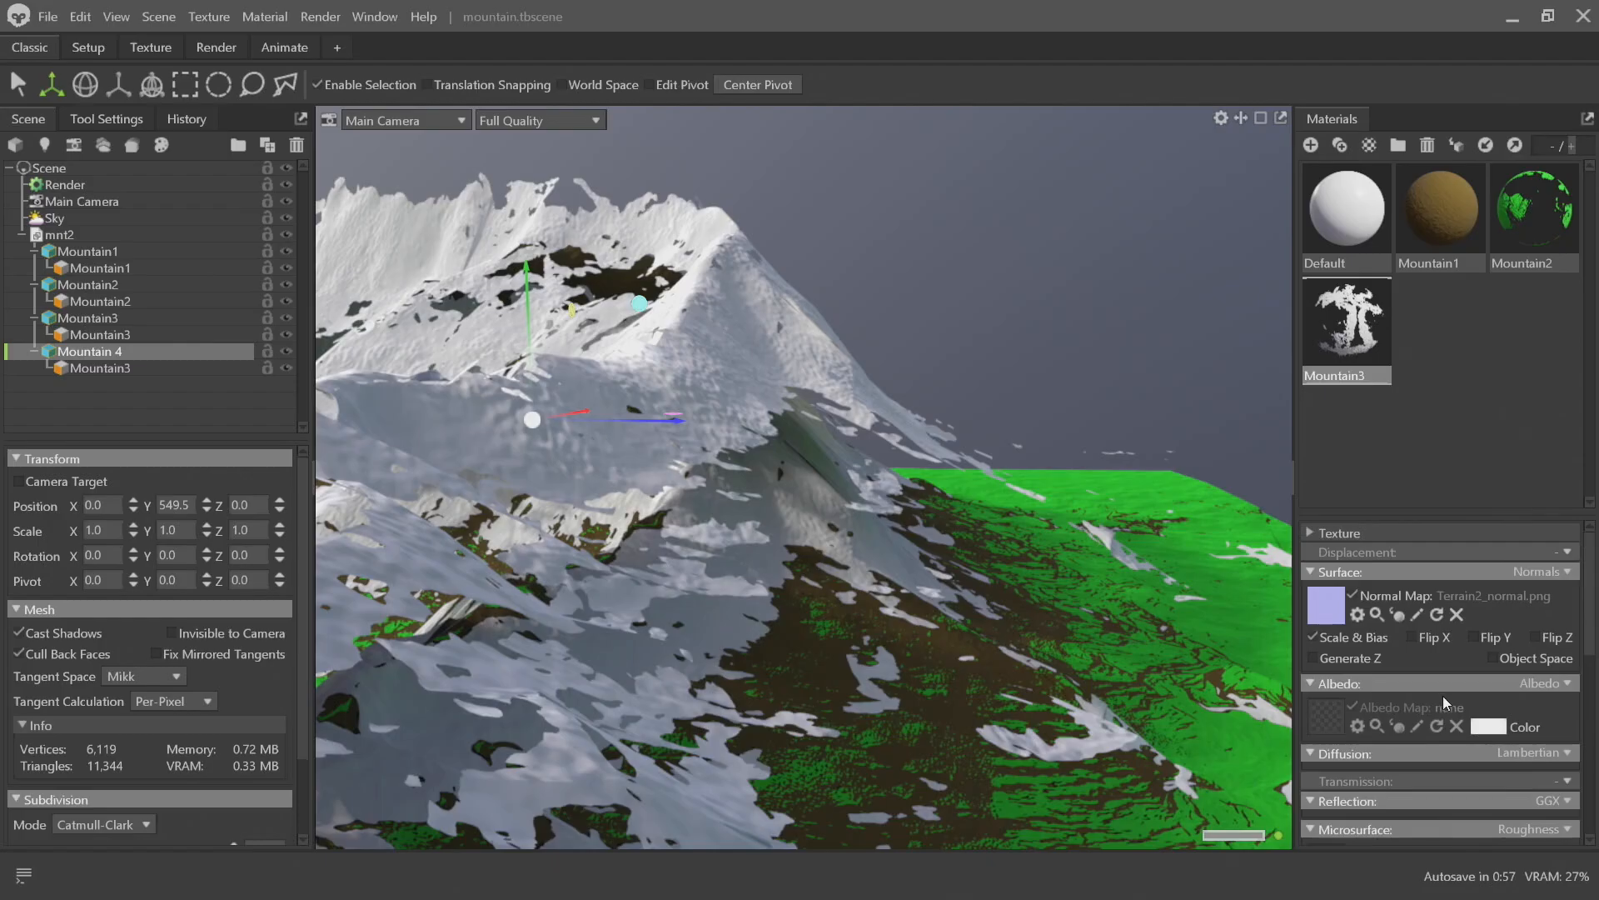
pyautogui.click(1488, 725)
pyautogui.moveTo(888, 466); pyautogui.dragTo(746, 453)
pyautogui.click(1016, 322)
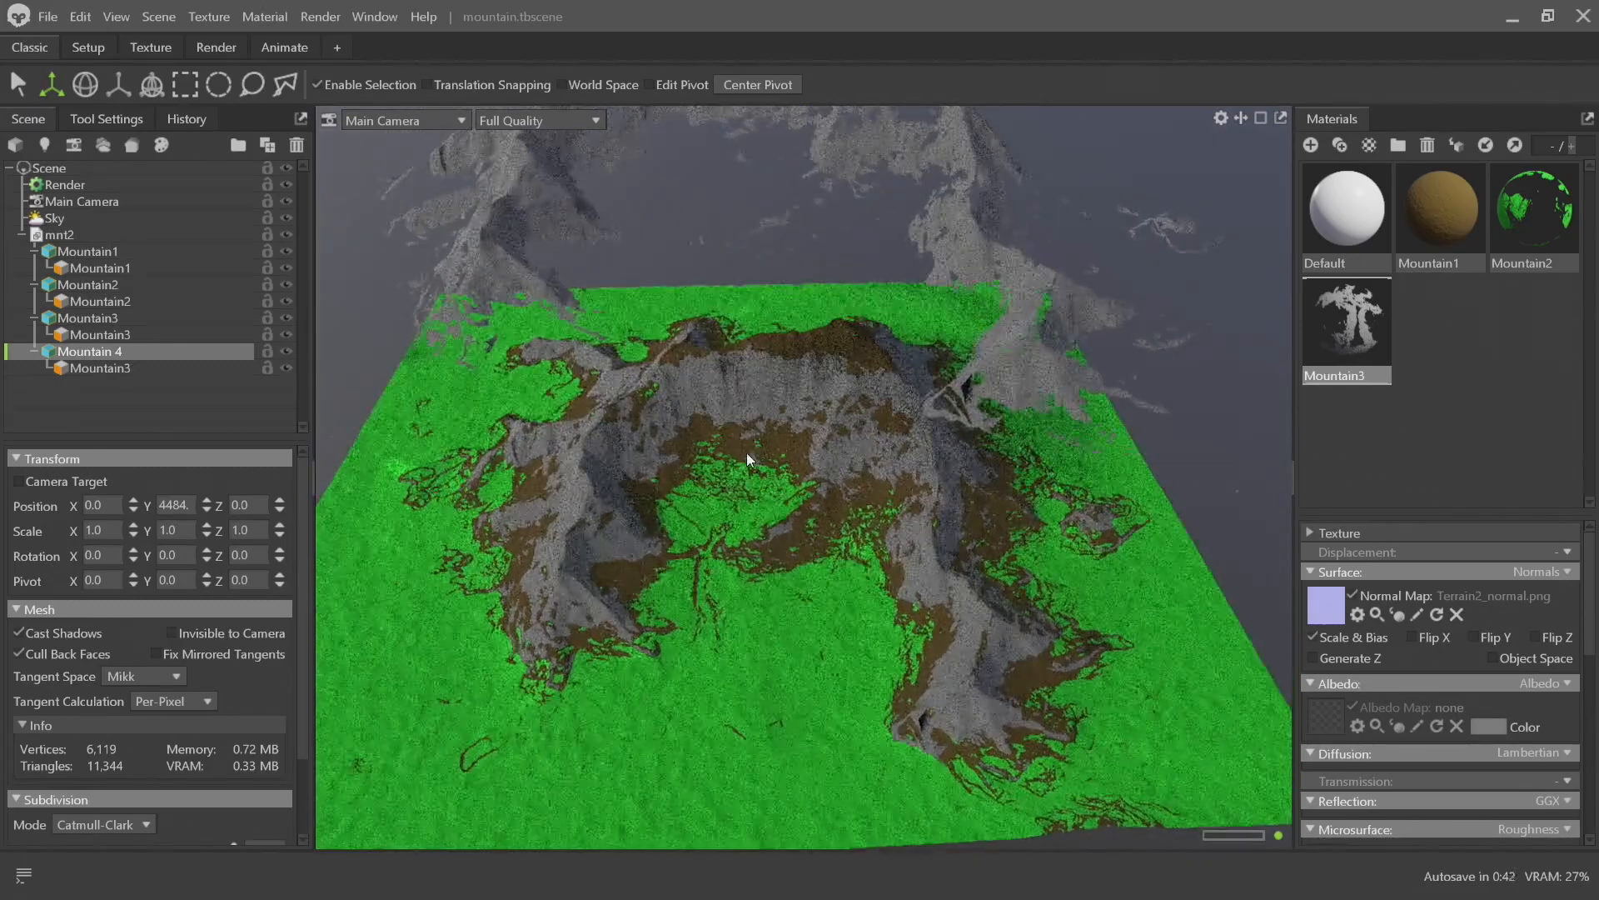
# Duplicate the Mountain3 material
pyautogui.click(1431, 221)
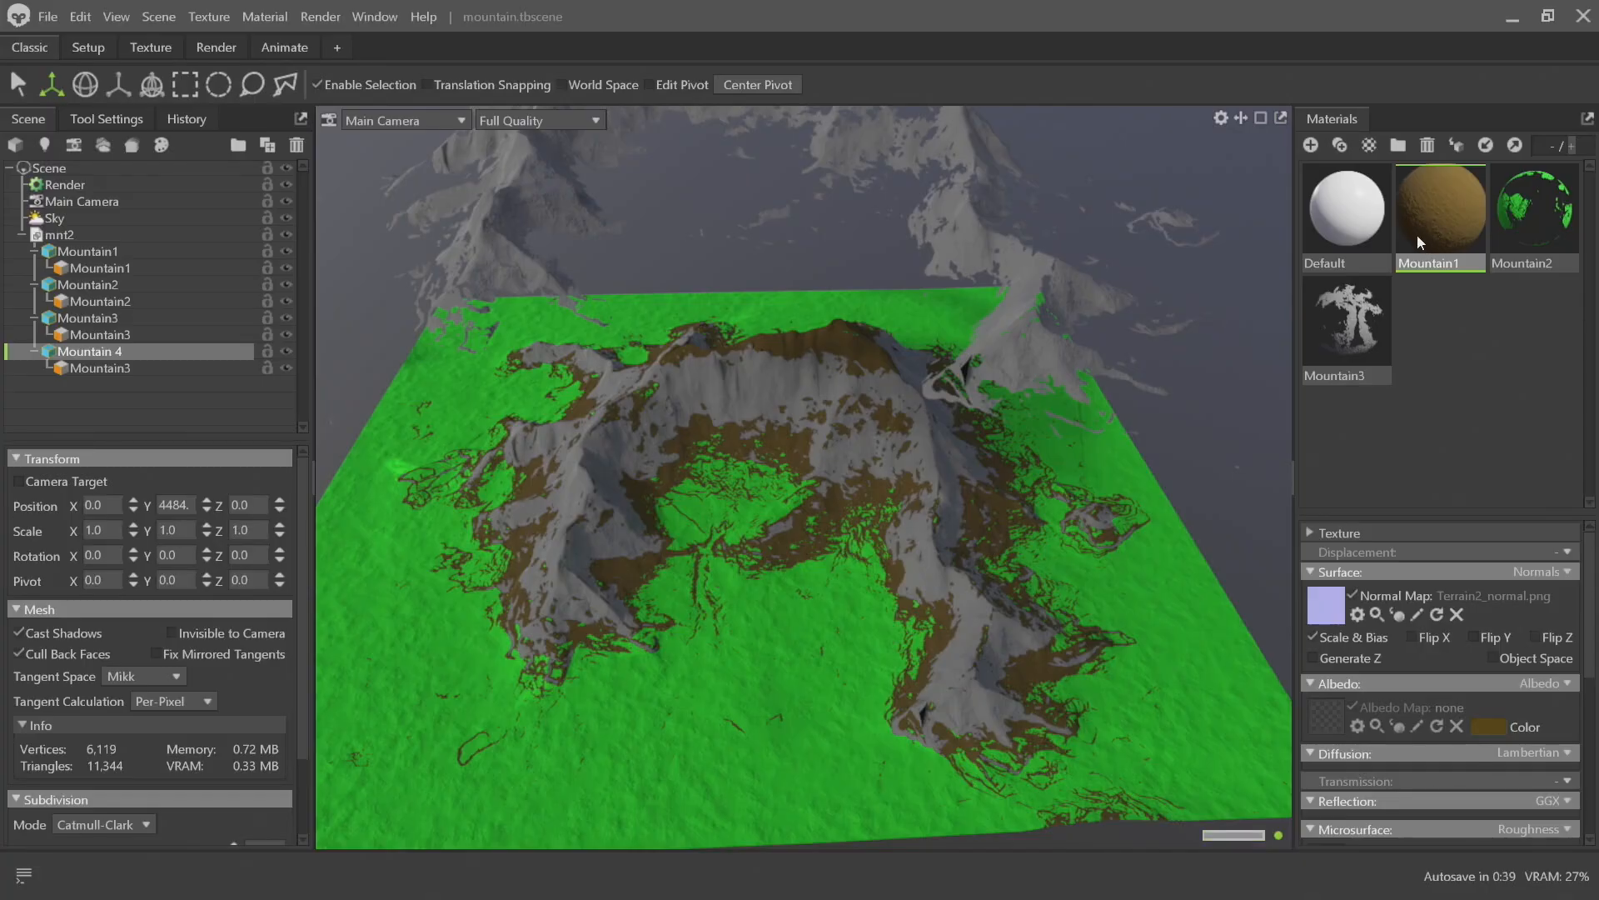
pyautogui.click(1362, 316)
pyautogui.rightClick(1363, 317)
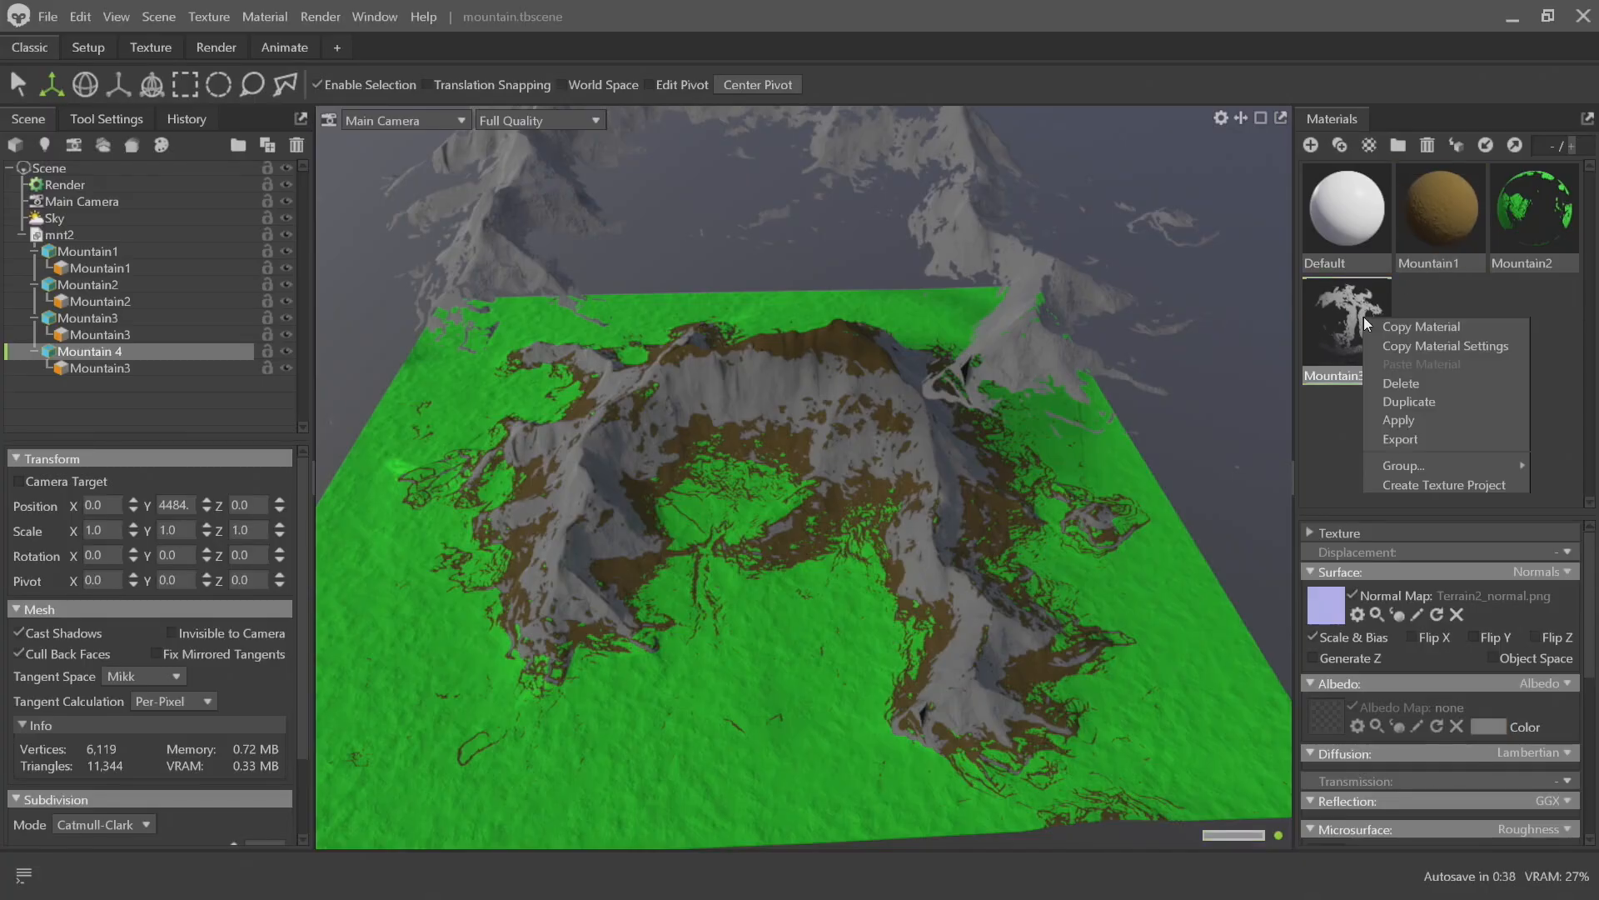
pyautogui.click(1427, 400)
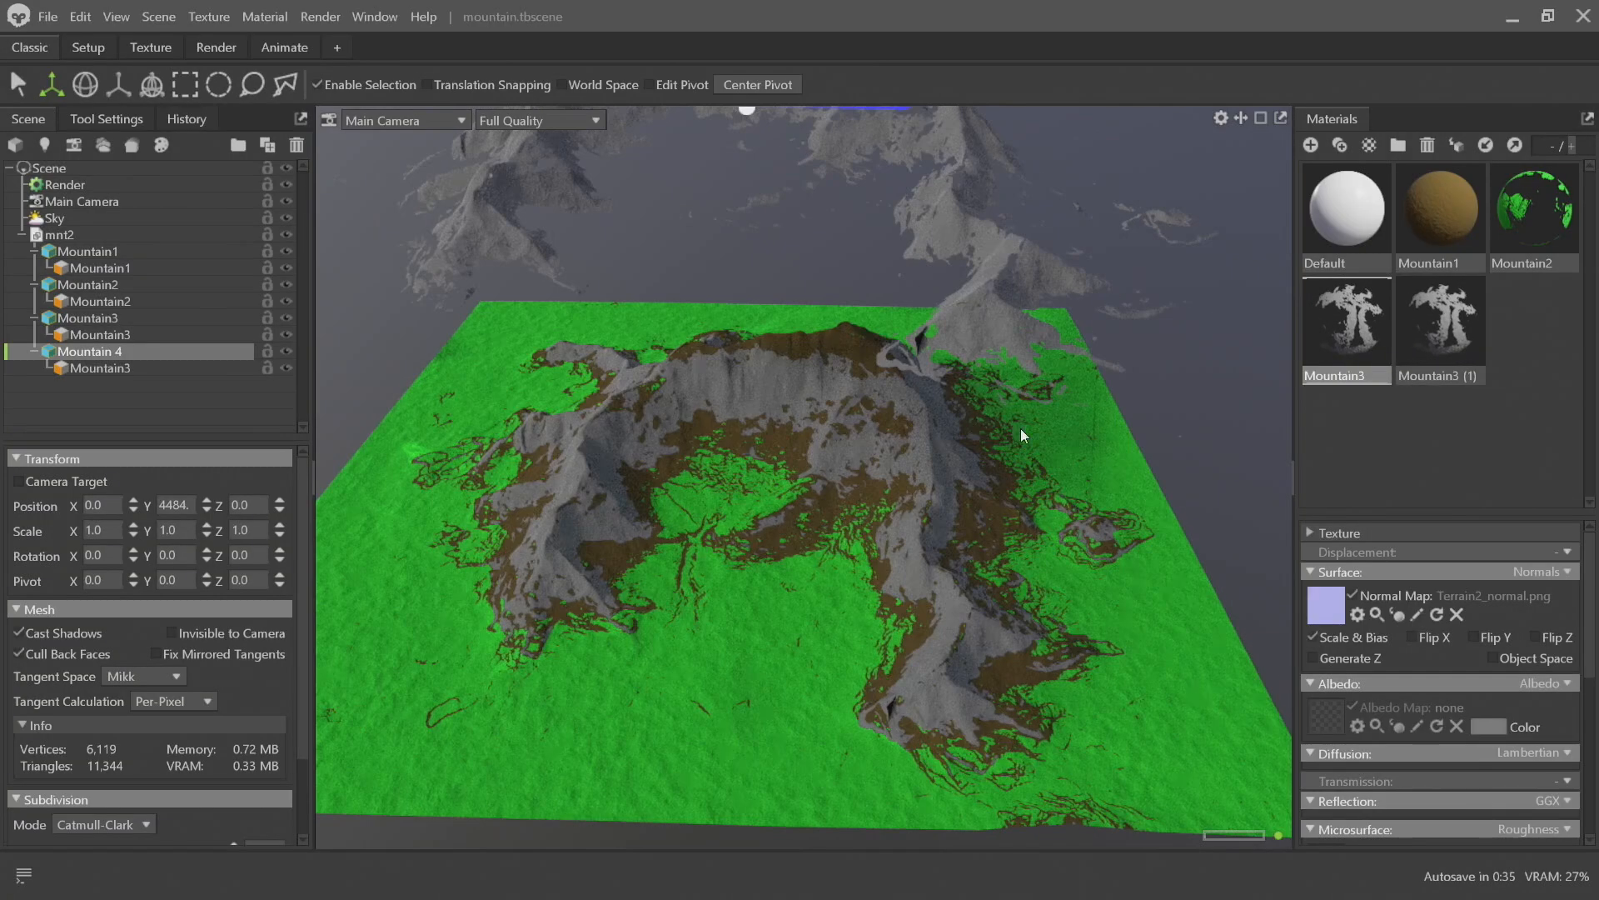
# Rename the duplicated material as Mountain4.0
pyautogui.doubleClick(1436, 375)
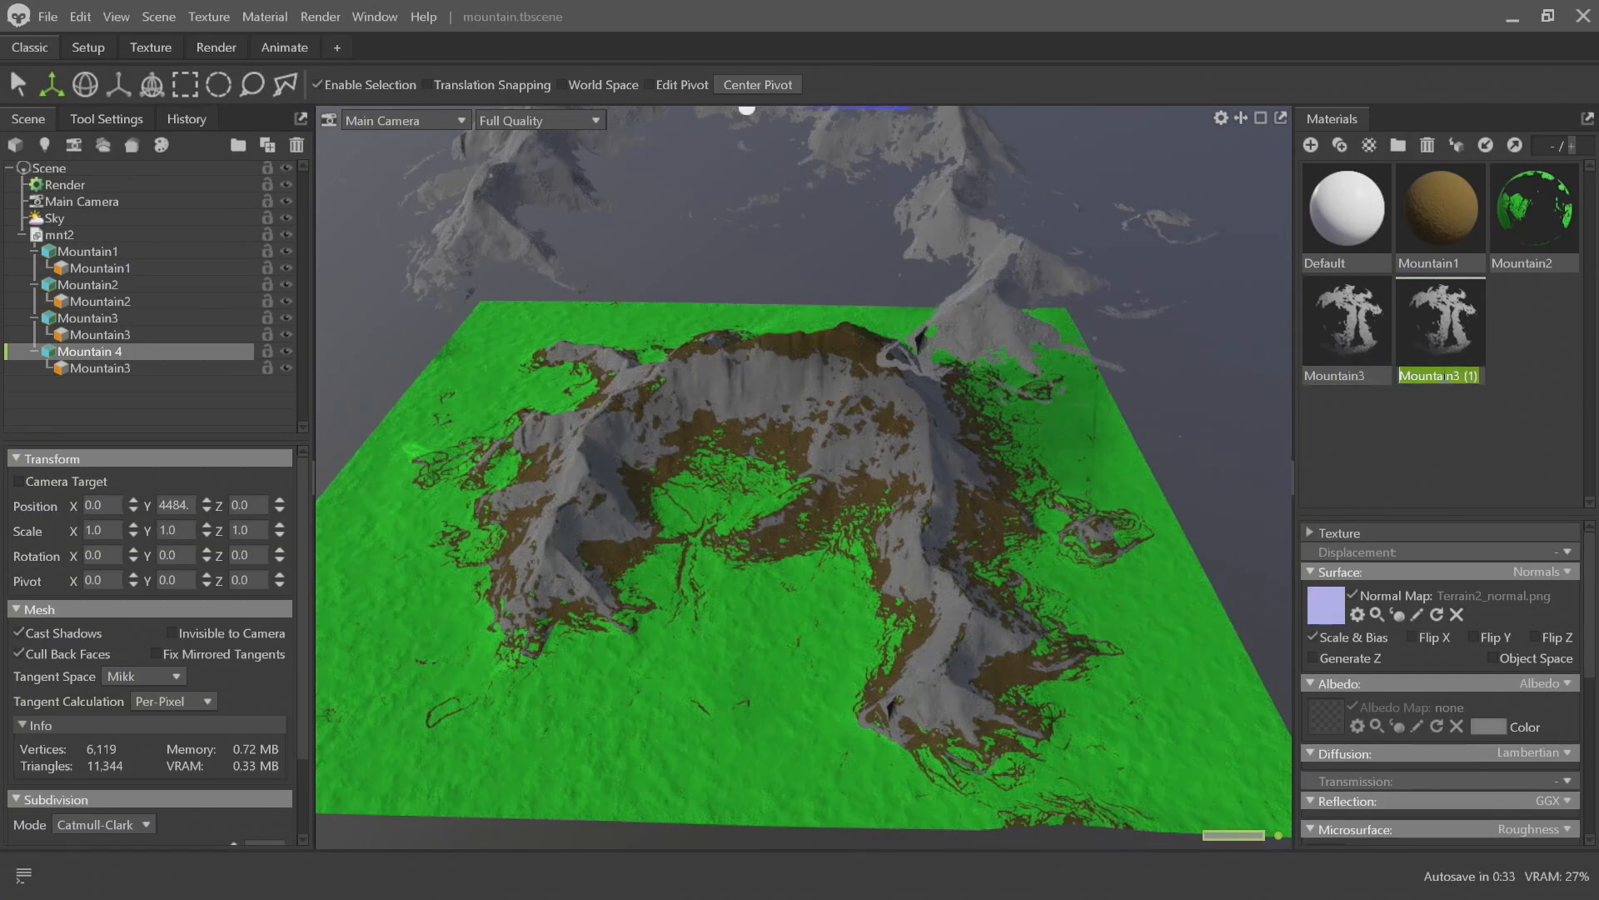
pyautogui.click(1470, 374)
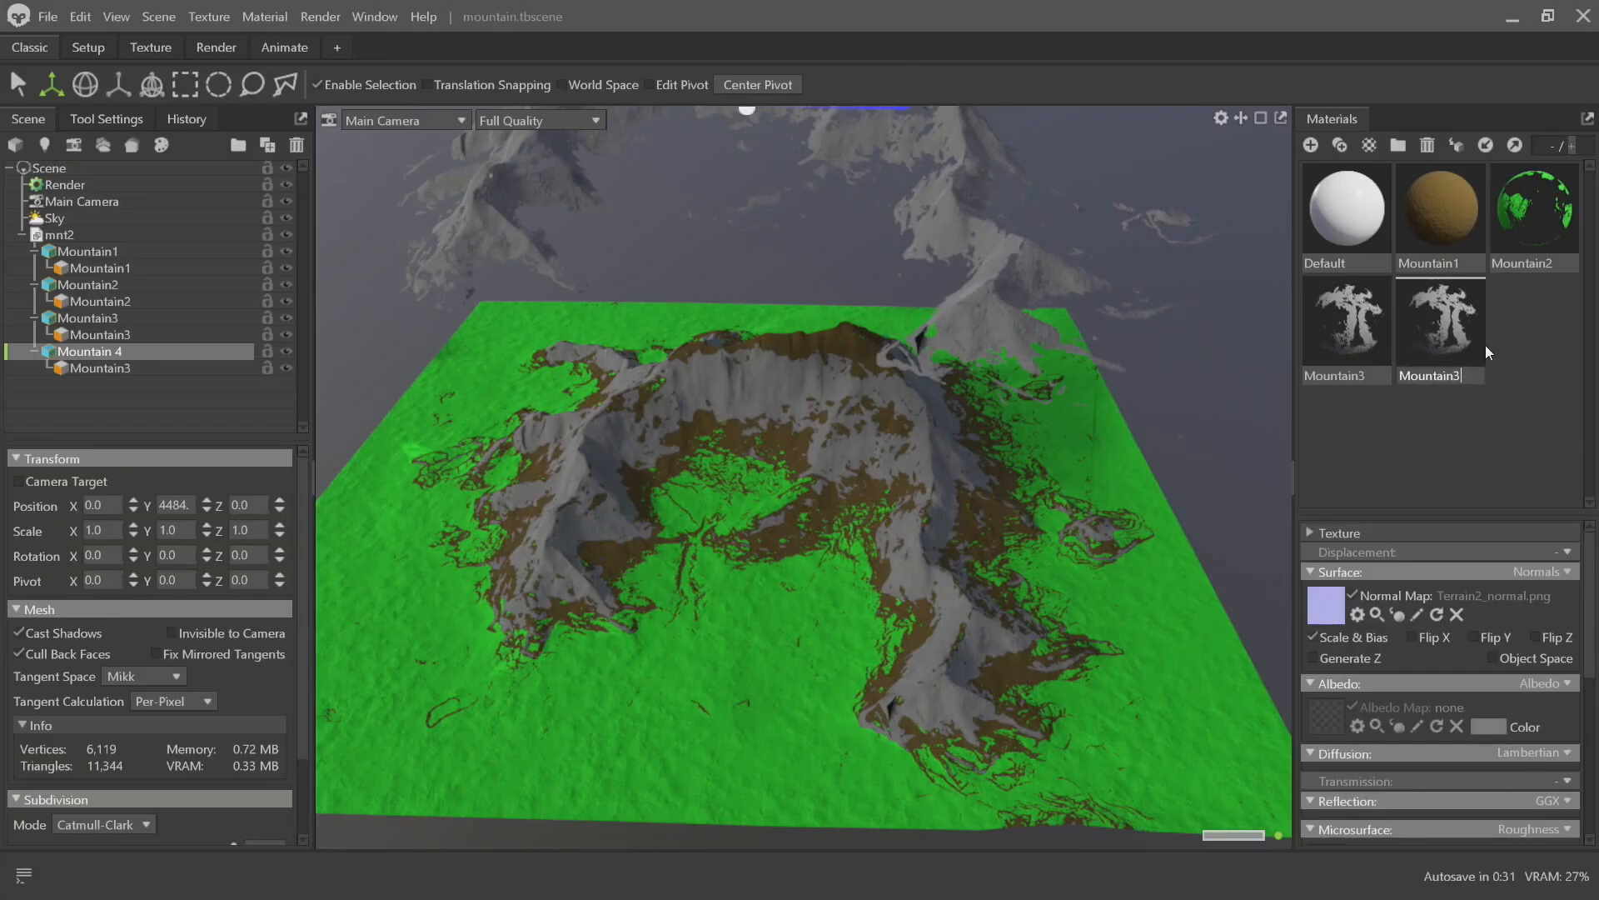
pyautogui.press('BackSpace')
pyautogui.press('BackSpace')
pyautogui.press('BackSpace')
pyautogui.press('BackSpace')
pyautogui.press('BackSpace')
pyautogui.press('BackSpace')
pyautogui.write('n4.0')
pyautogui.press('Return')
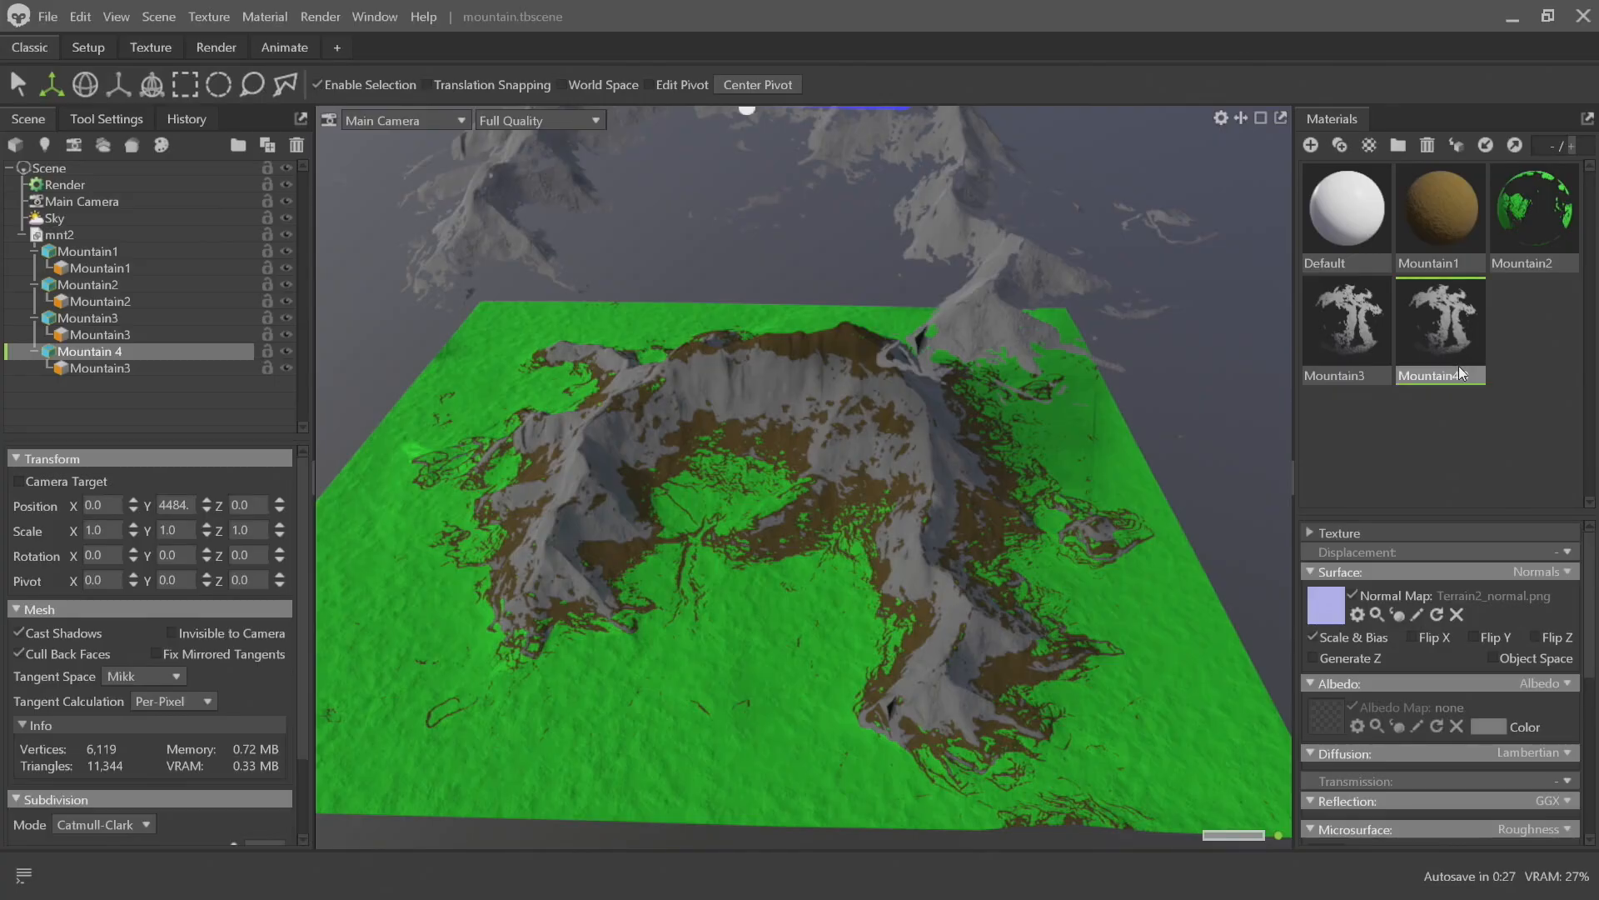
# Apply the Mountain4.0 material to the raised Mountain 4 mesh
pyautogui.moveTo(1443, 332); pyautogui.dragTo(1009, 267)
pyautogui.moveTo(1027, 276); pyautogui.dragTo(1131, 511, button='right')
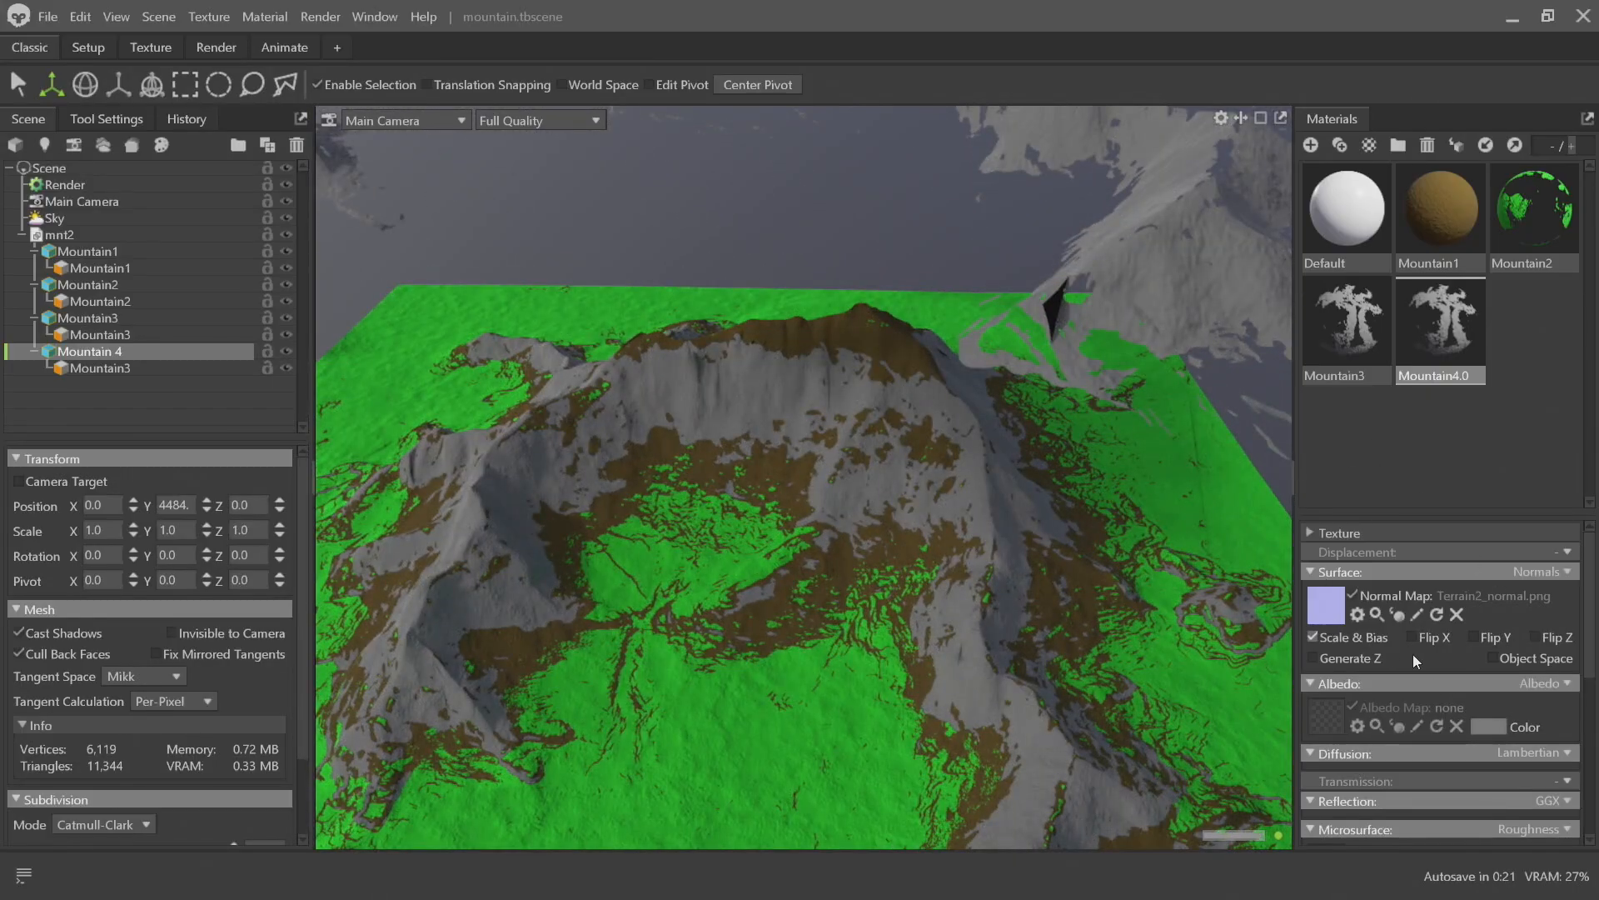
# Change the Mountain4.0 material's albedo color from grey to near white for the snow layer
pyautogui.click(1494, 727)
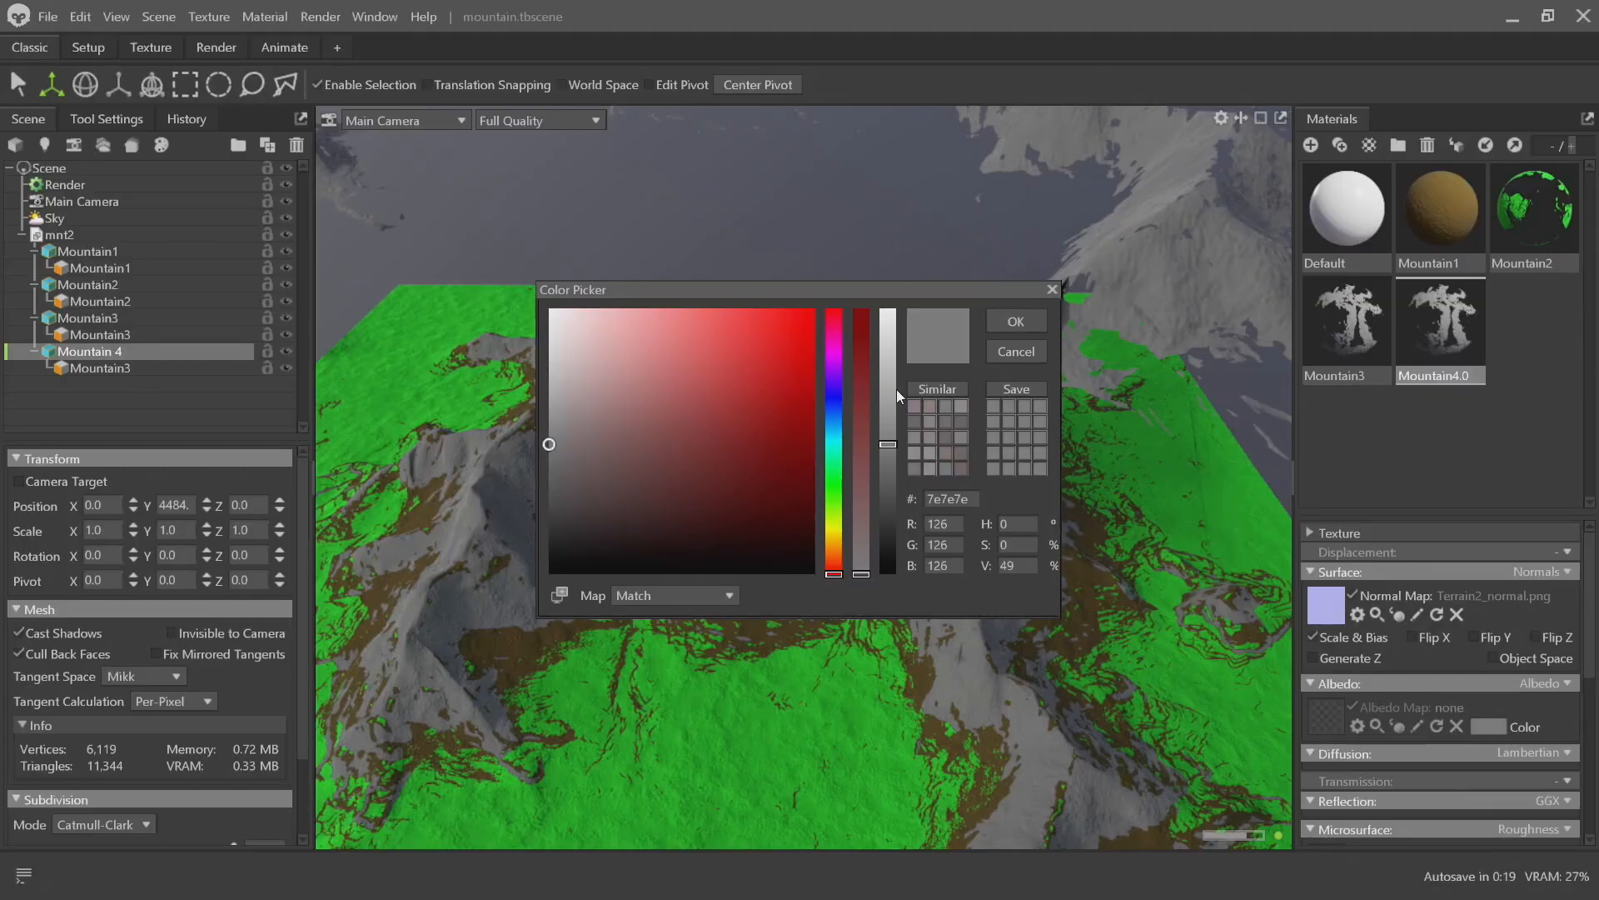
pyautogui.moveTo(896, 389); pyautogui.dragTo(889, 310)
pyautogui.click(1016, 322)
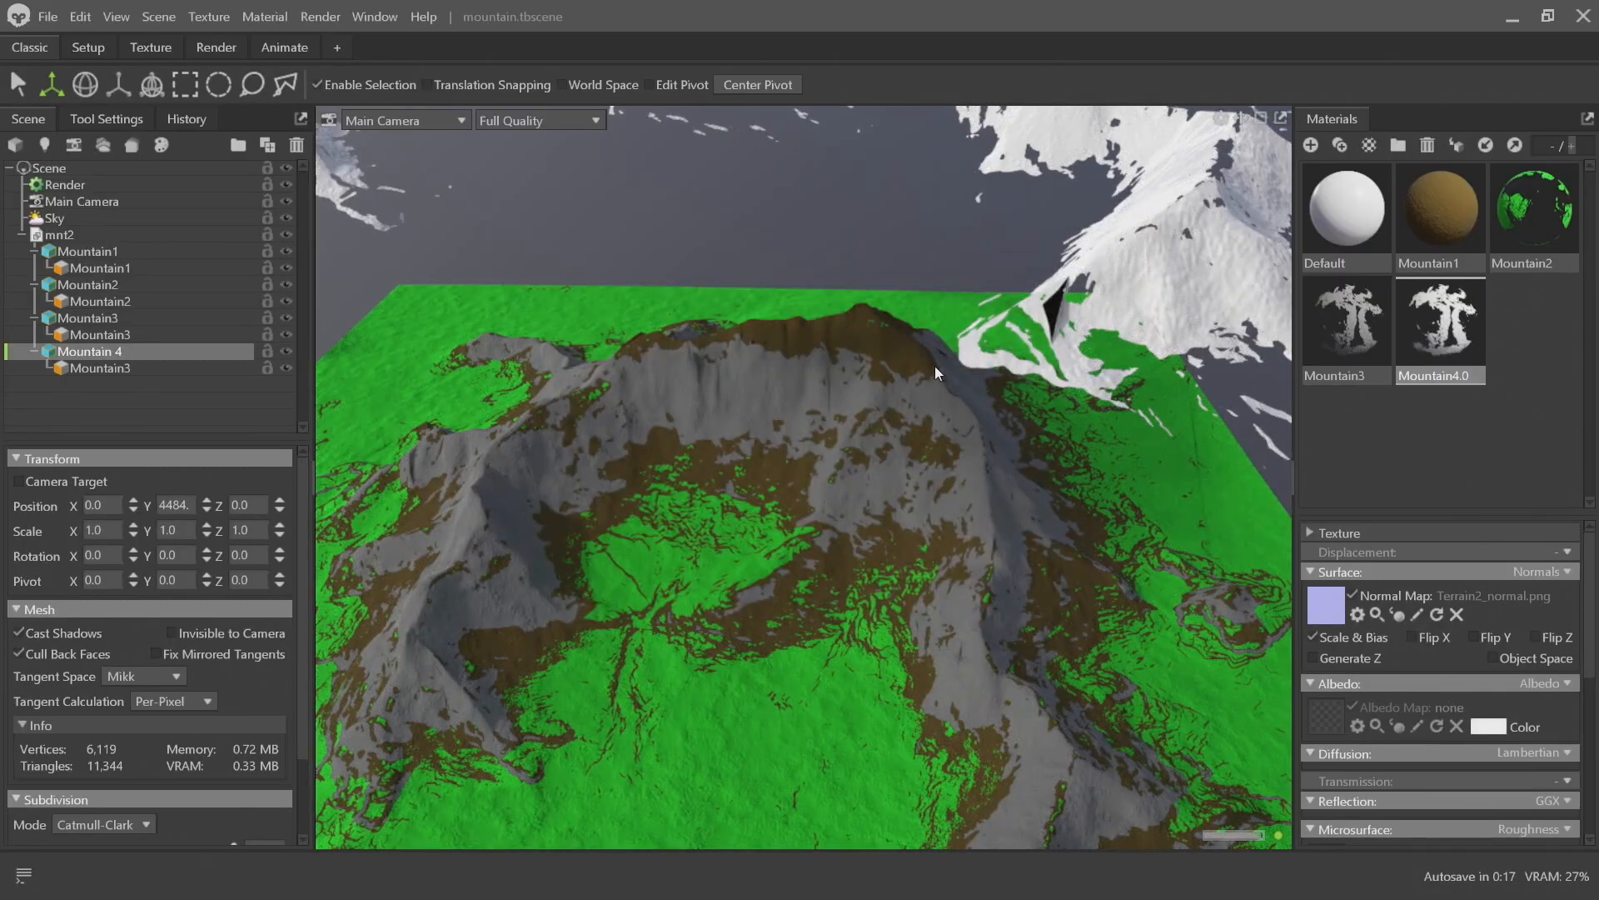
pyautogui.moveTo(935, 366); pyautogui.dragTo(881, 408, button='right')
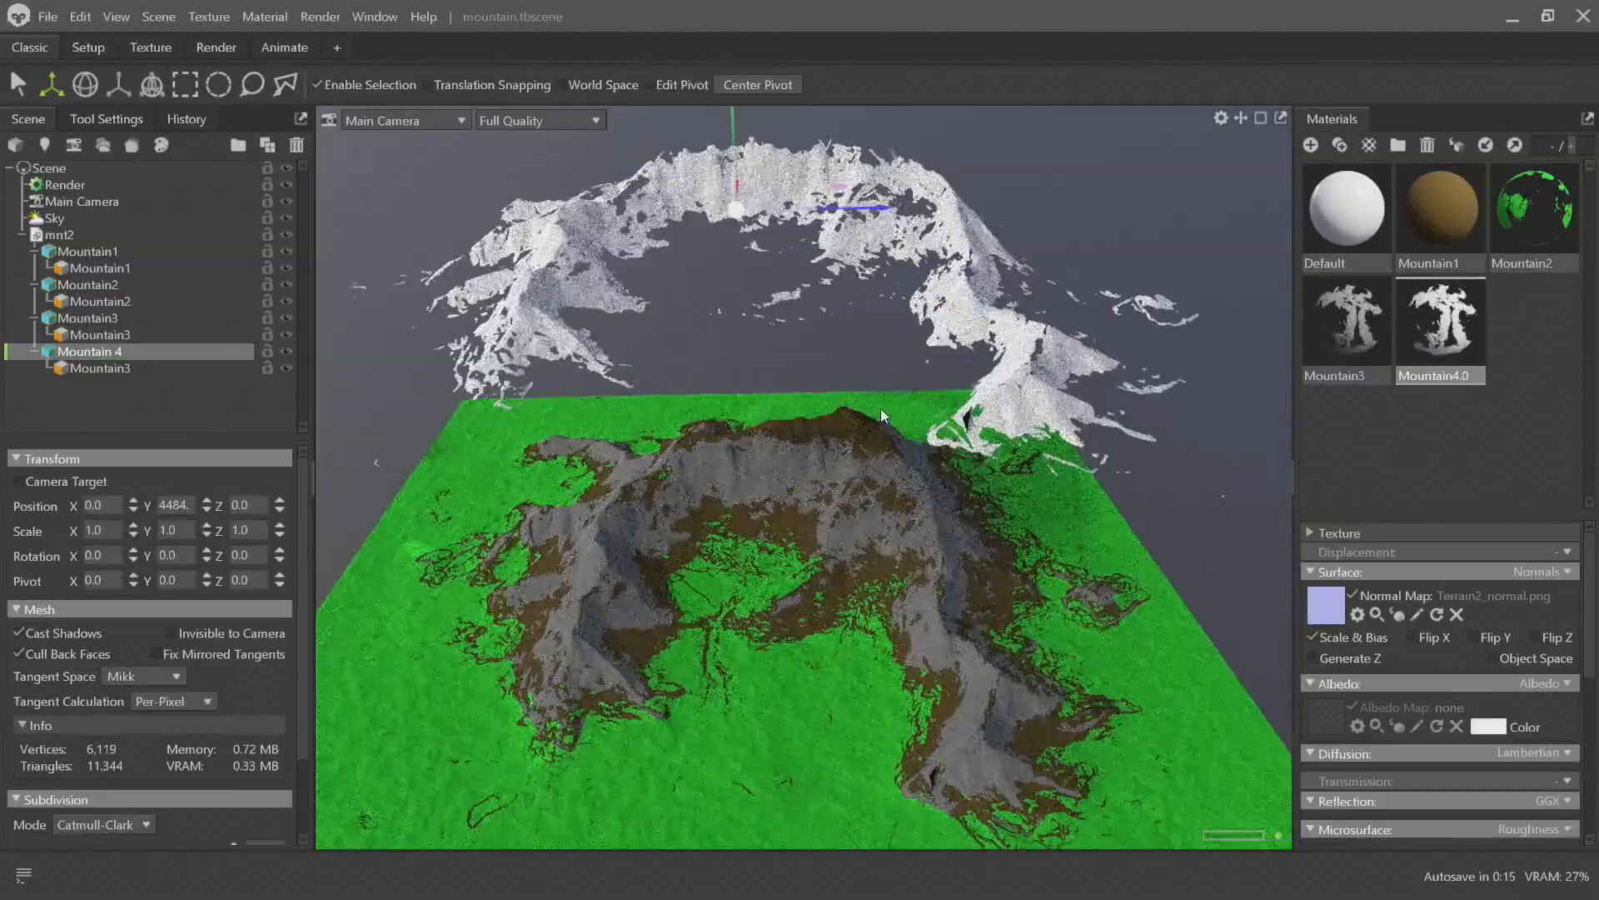
# Select the Mountain 4 mesh and lower it to a Y position of about 3572
pyautogui.doubleClick(129, 351)
pyautogui.click(90, 336)
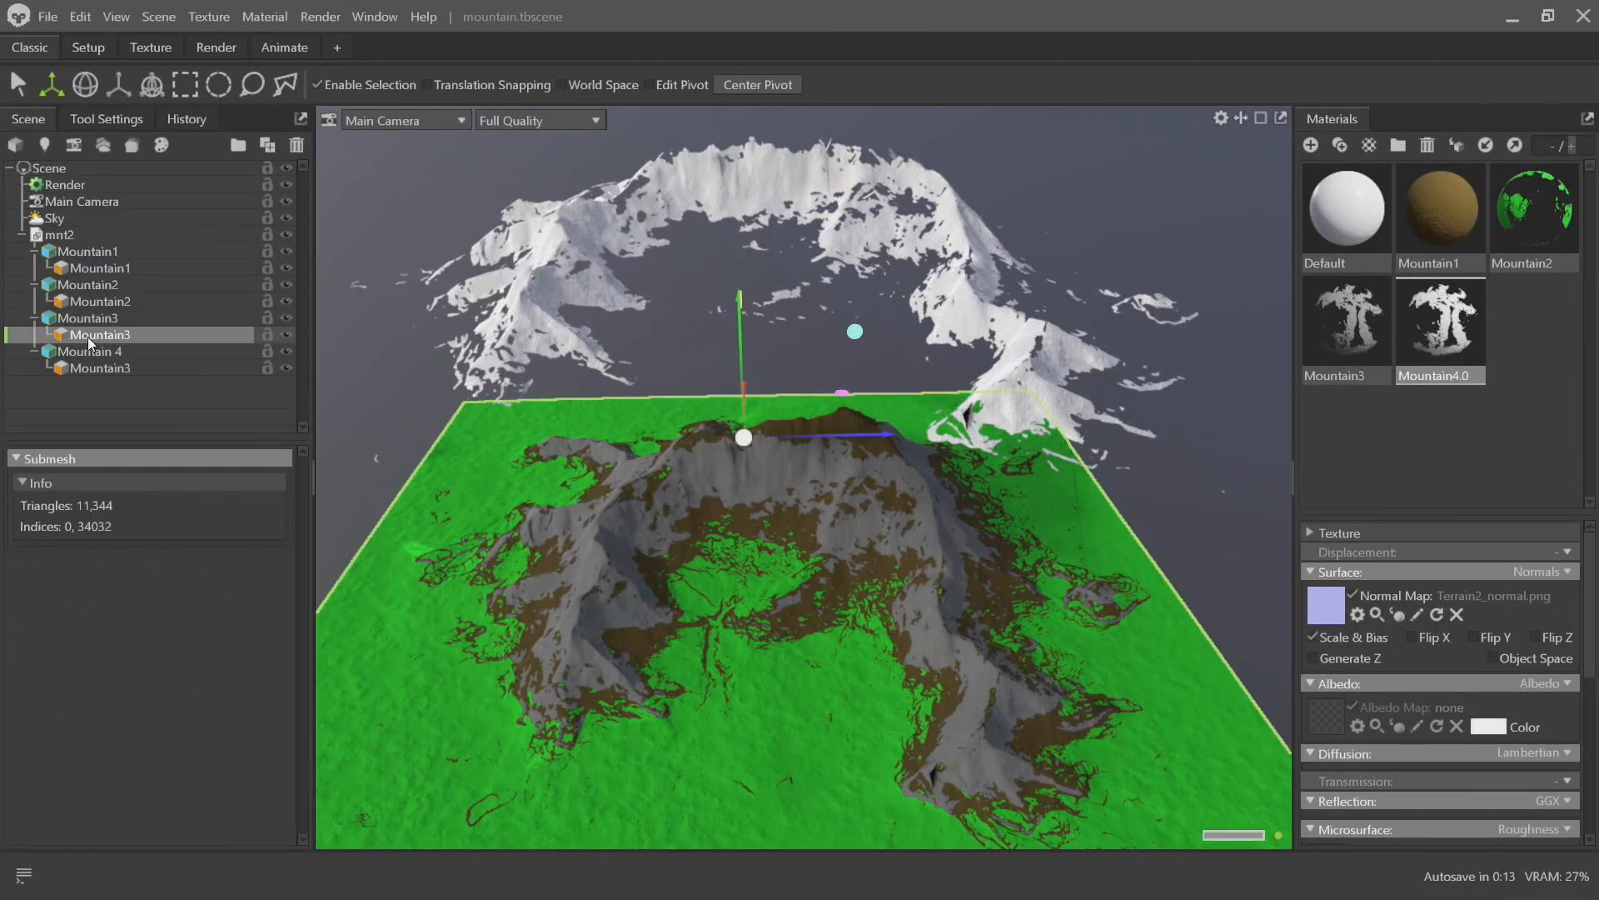
pyautogui.click(47, 350)
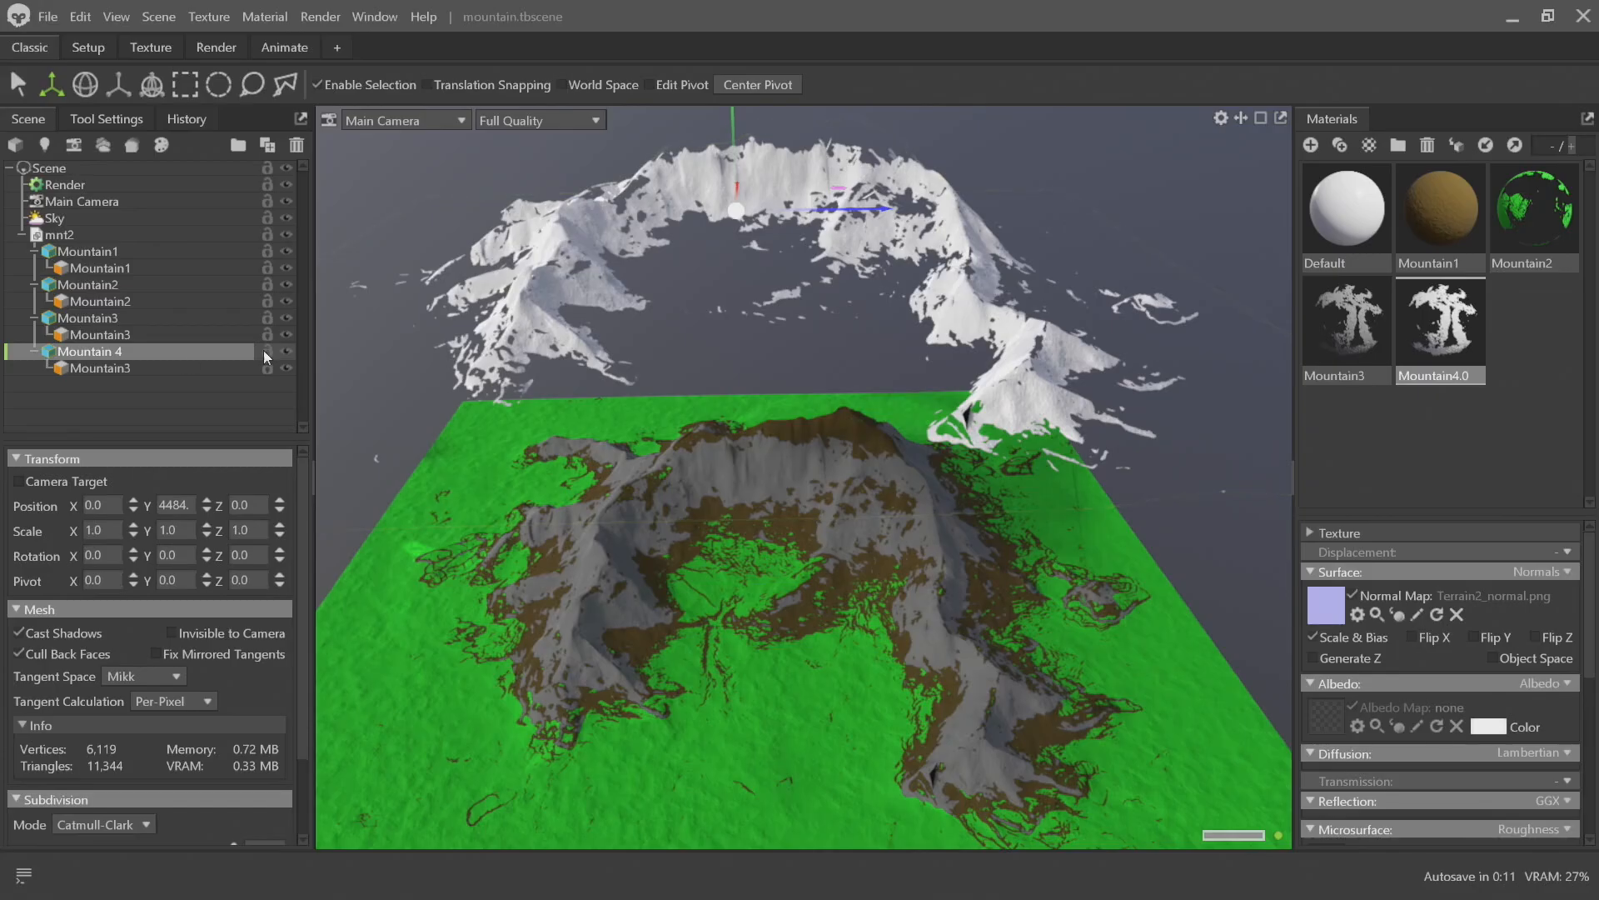
pyautogui.moveTo(924, 432); pyautogui.dragTo(796, 218)
pyautogui.moveTo(741, 140); pyautogui.dragTo(746, 213)
pyautogui.moveTo(956, 603); pyautogui.dragTo(787, 409)
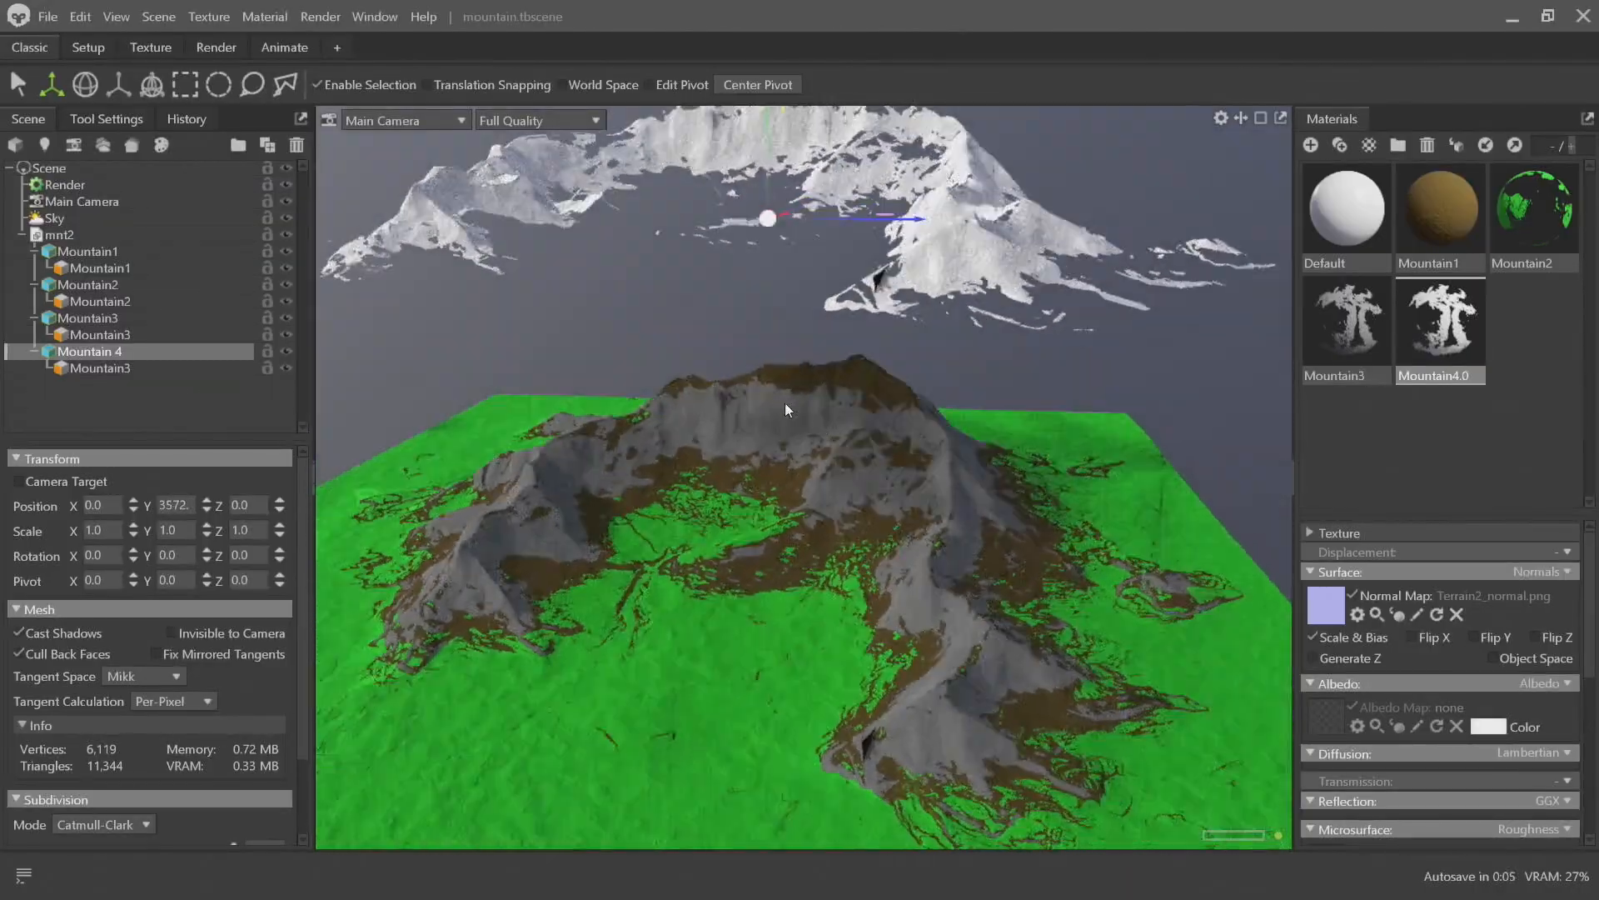
# Raise the grey Mountain3 mesh to a Y position of about 2107 to separate it from the layers below
pyautogui.click(946, 492)
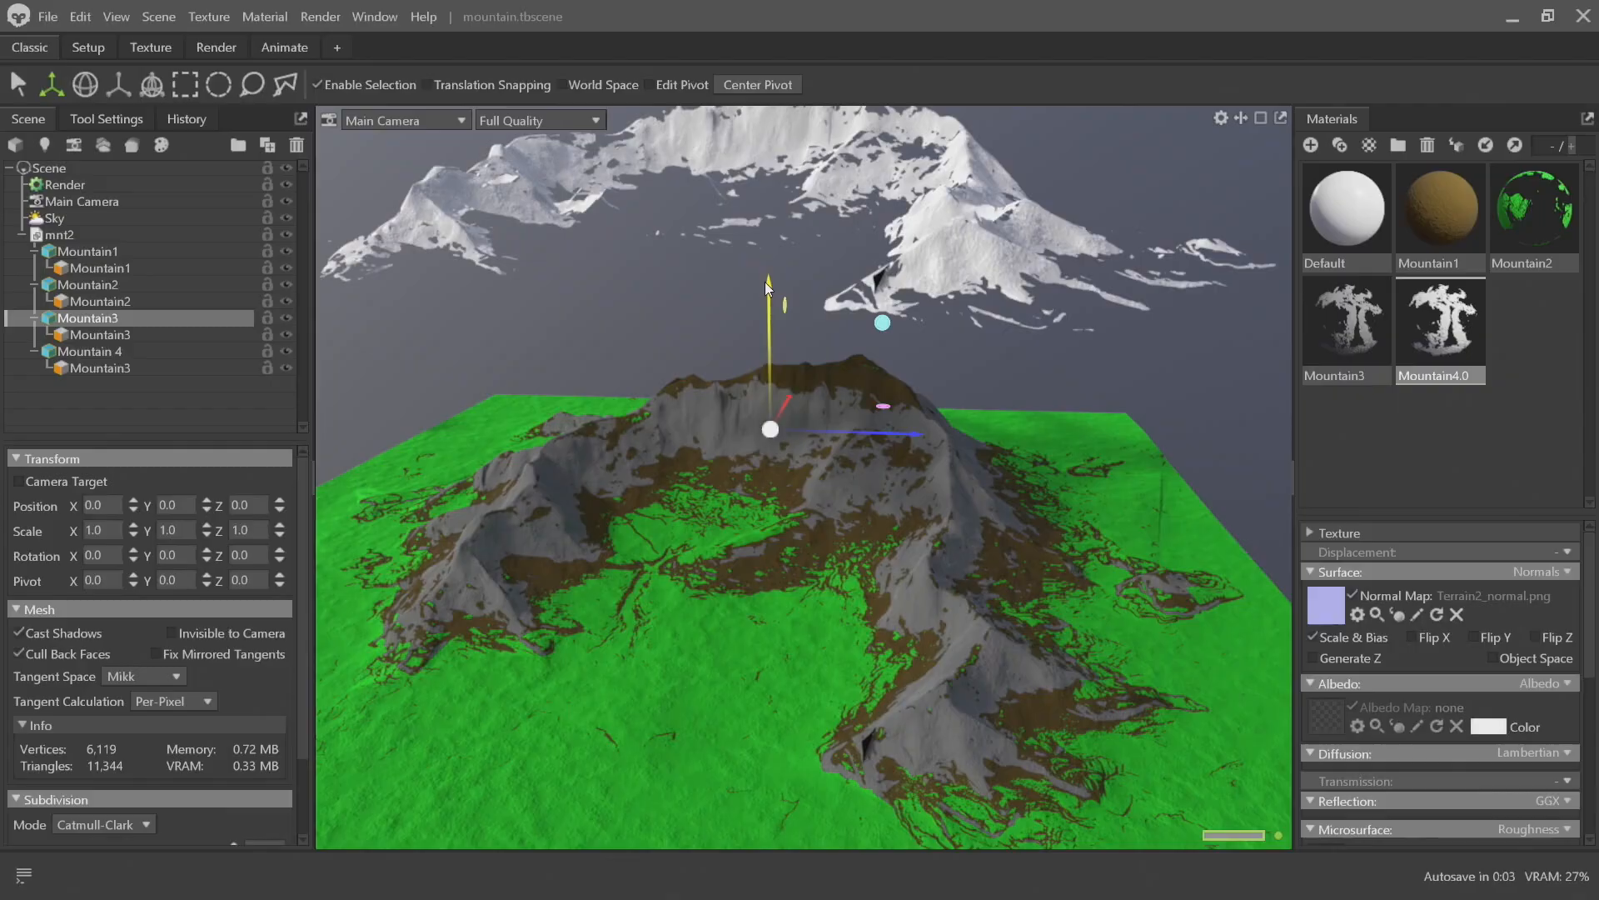
pyautogui.moveTo(764, 282); pyautogui.dragTo(845, 423)
pyautogui.moveTo(803, 523); pyautogui.dragTo(824, 448, button='right')
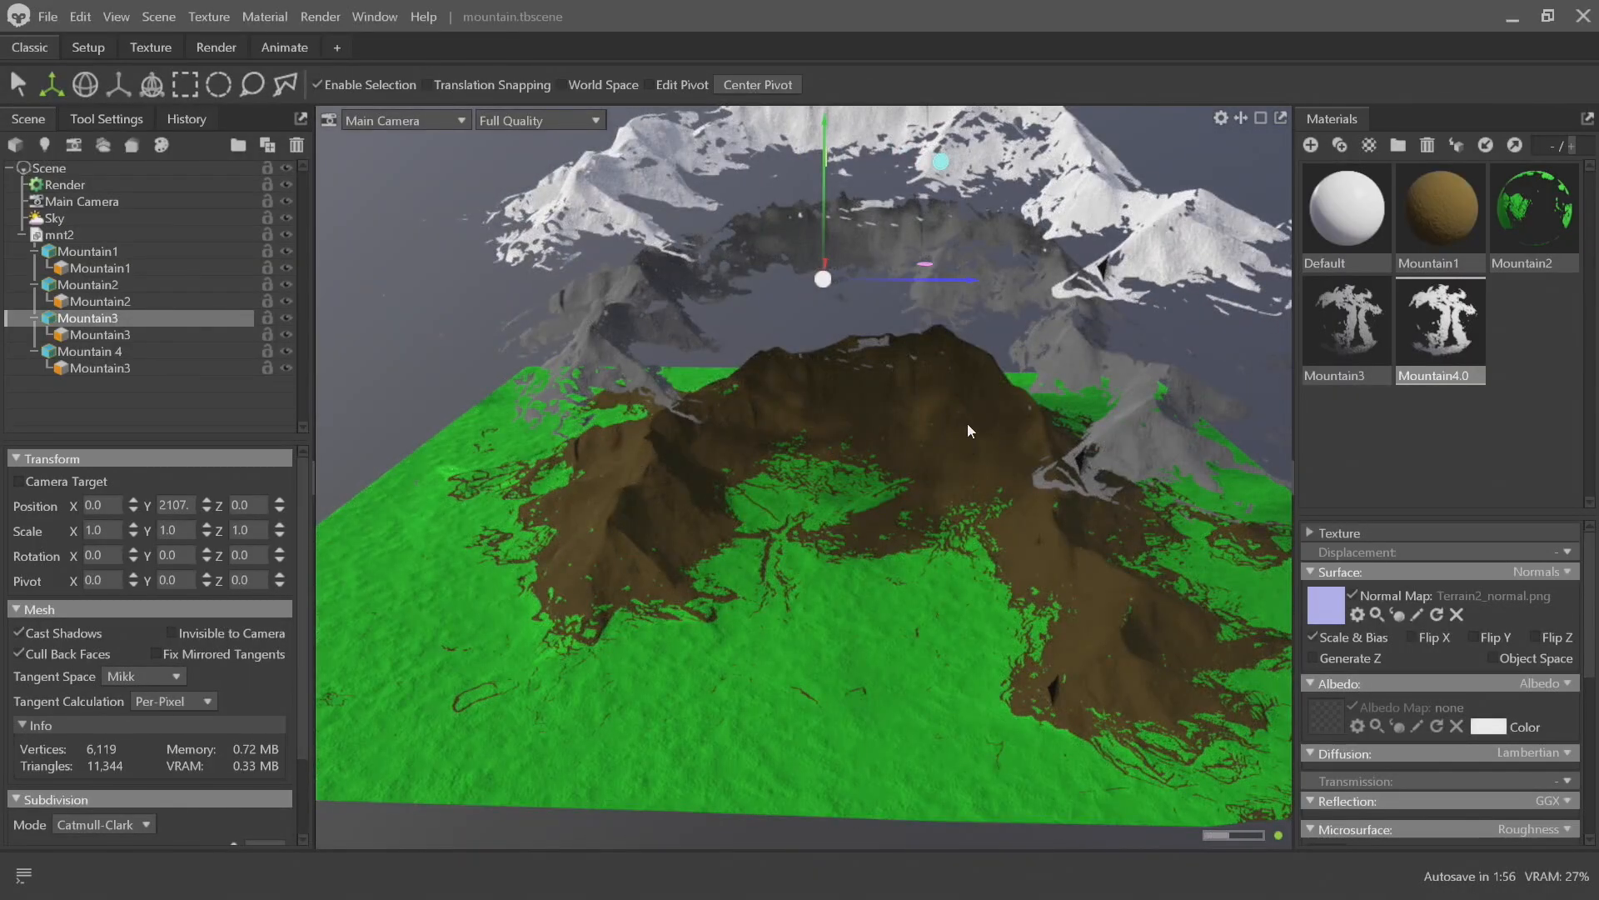
# Try a neutral grey (5d5d5d) as the Mountain1 material's albedo color
pyautogui.click(1108, 626)
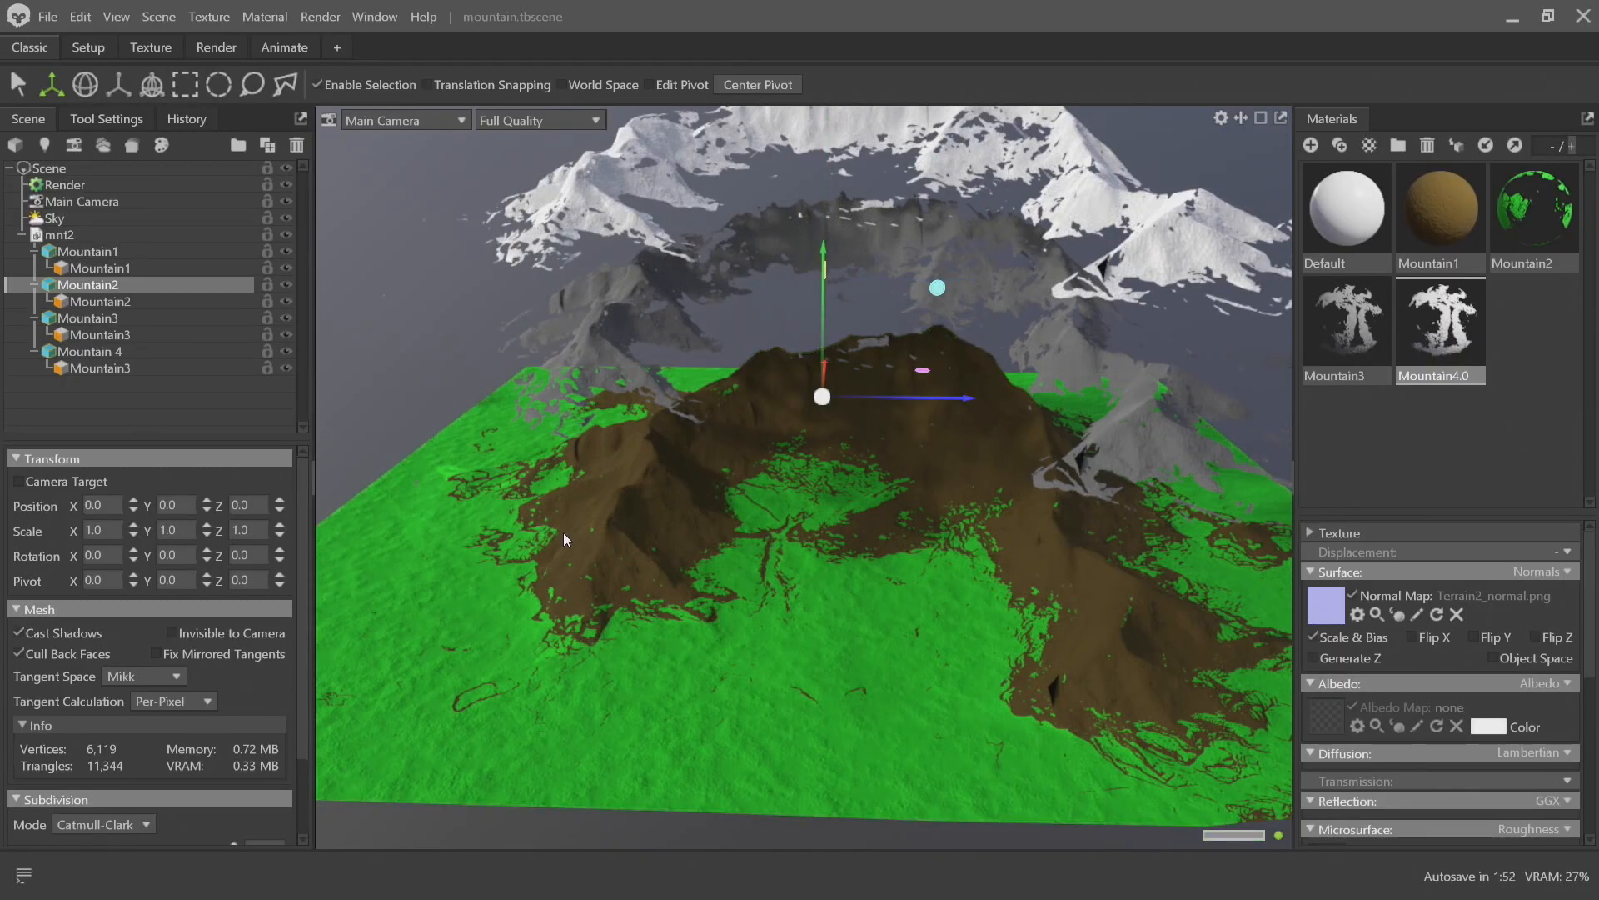
pyautogui.click(597, 543)
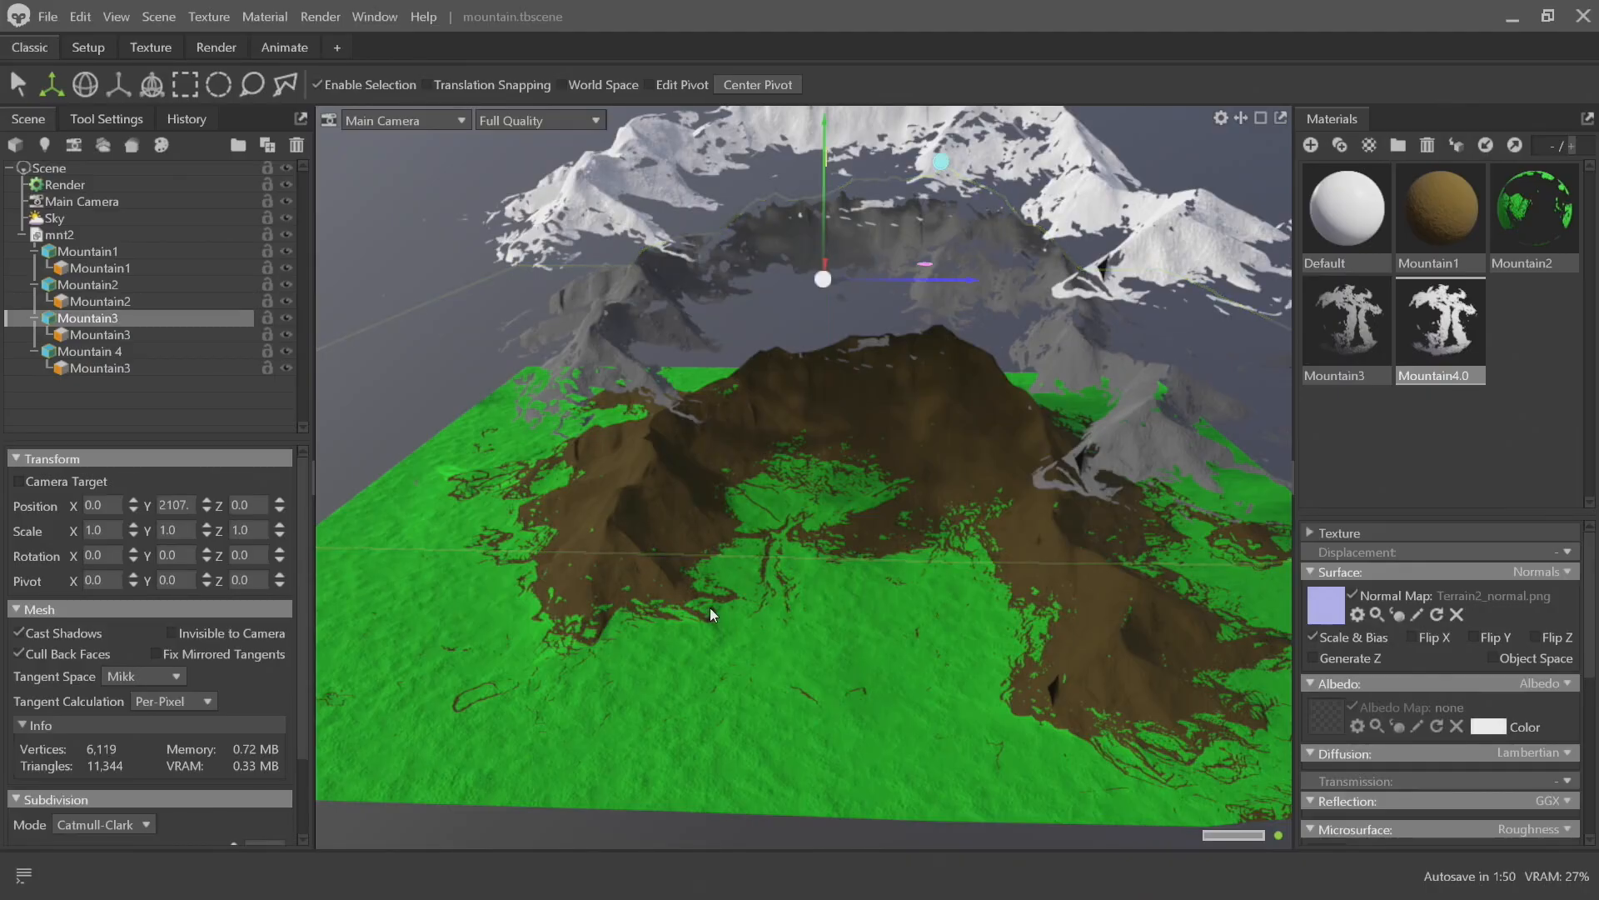
pyautogui.moveTo(710, 607); pyautogui.dragTo(1062, 621)
pyautogui.click(1075, 665)
pyautogui.click(1450, 214)
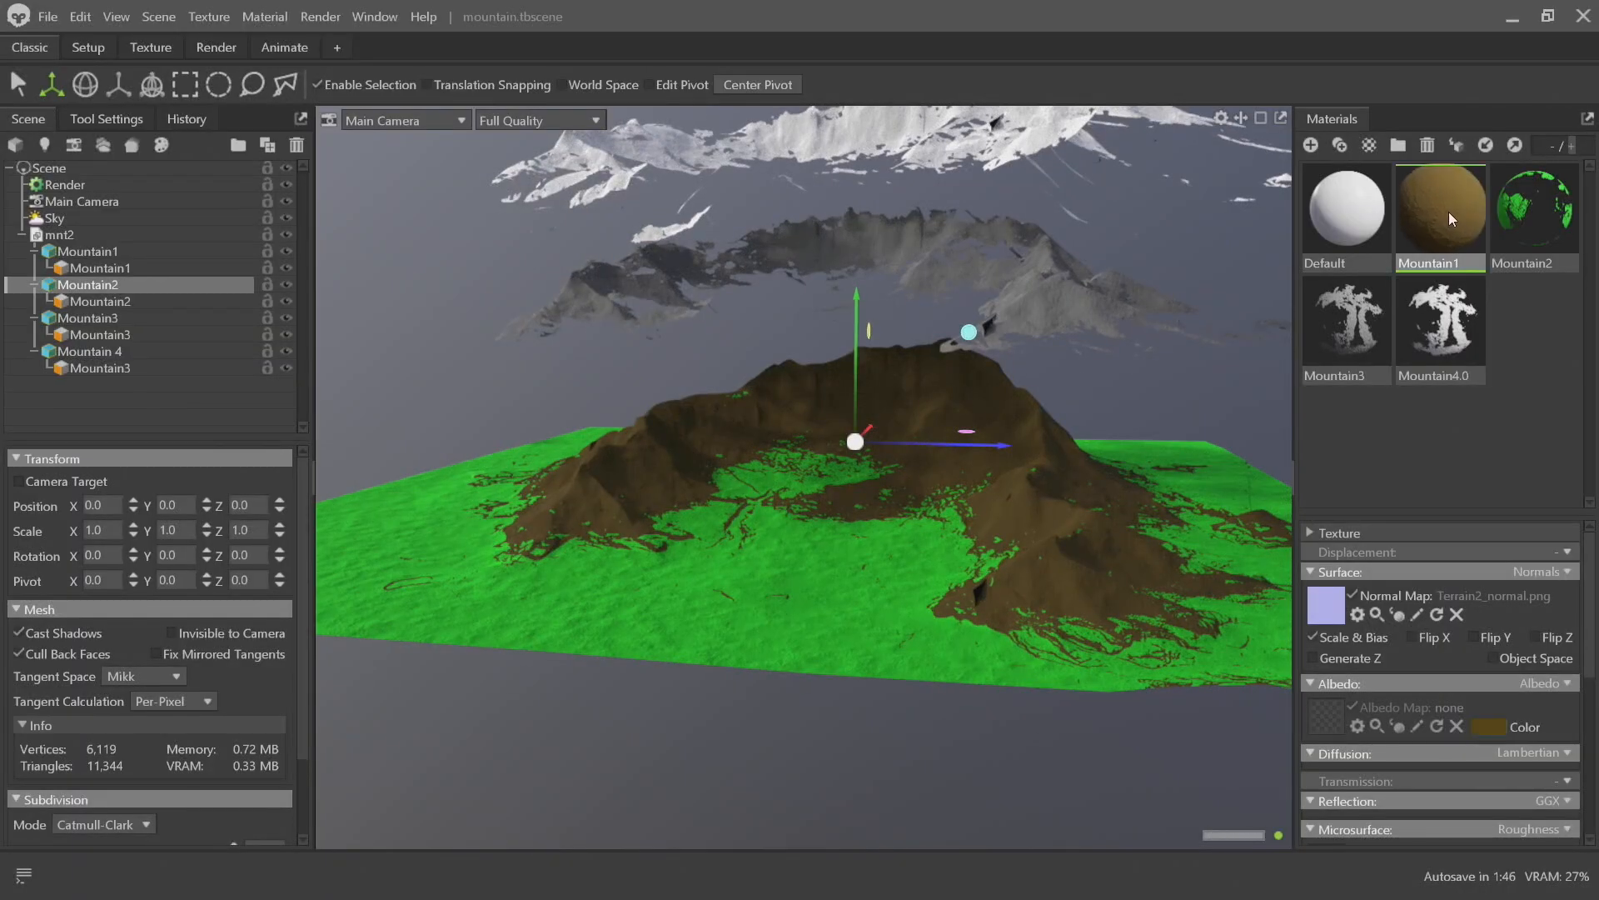
pyautogui.click(1486, 725)
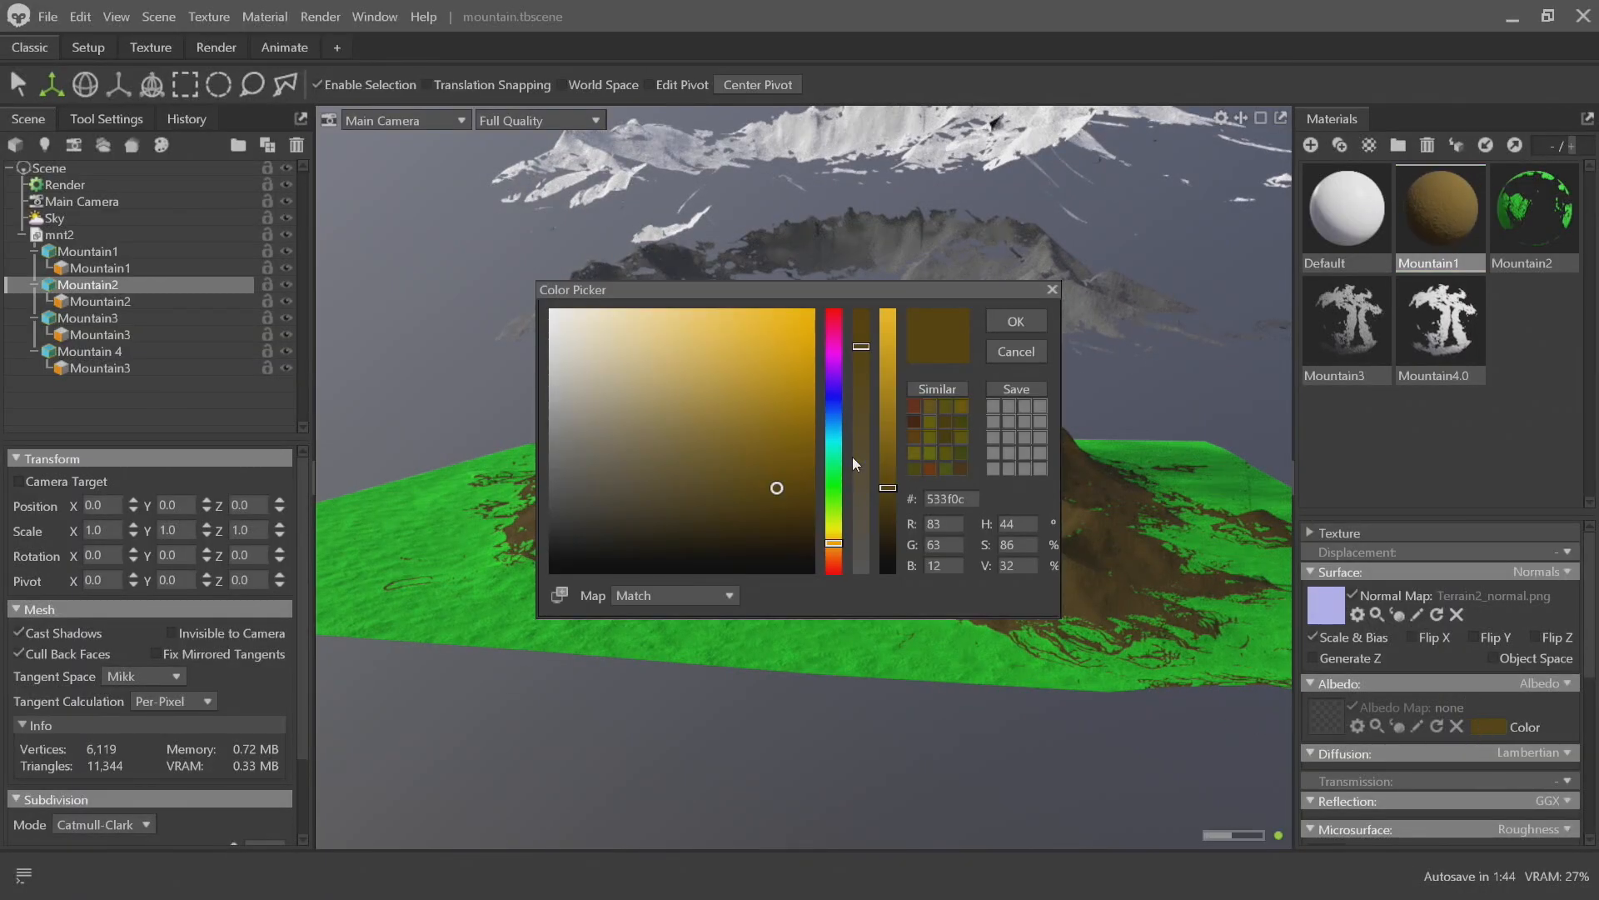
pyautogui.click(832, 470)
pyautogui.moveTo(632, 439)
pyautogui.mouseDown()
pyautogui.moveTo(459, 432)
pyautogui.moveTo(435, 492)
pyautogui.moveTo(418, 478)
pyautogui.mouseUp()
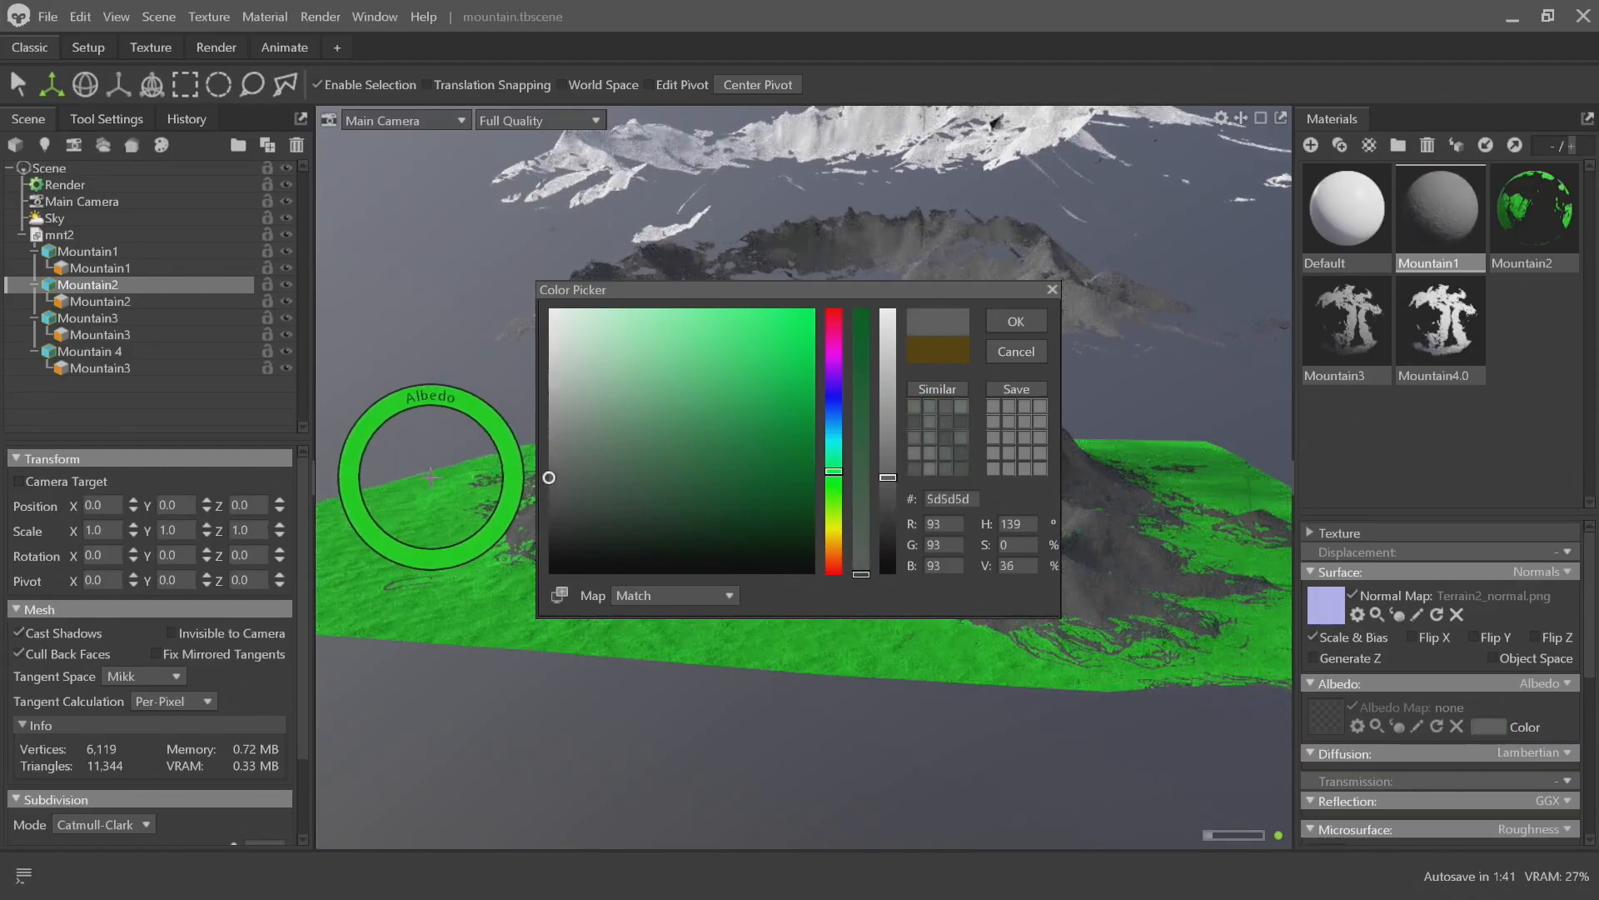
pyautogui.click(1015, 321)
pyautogui.click(1045, 324)
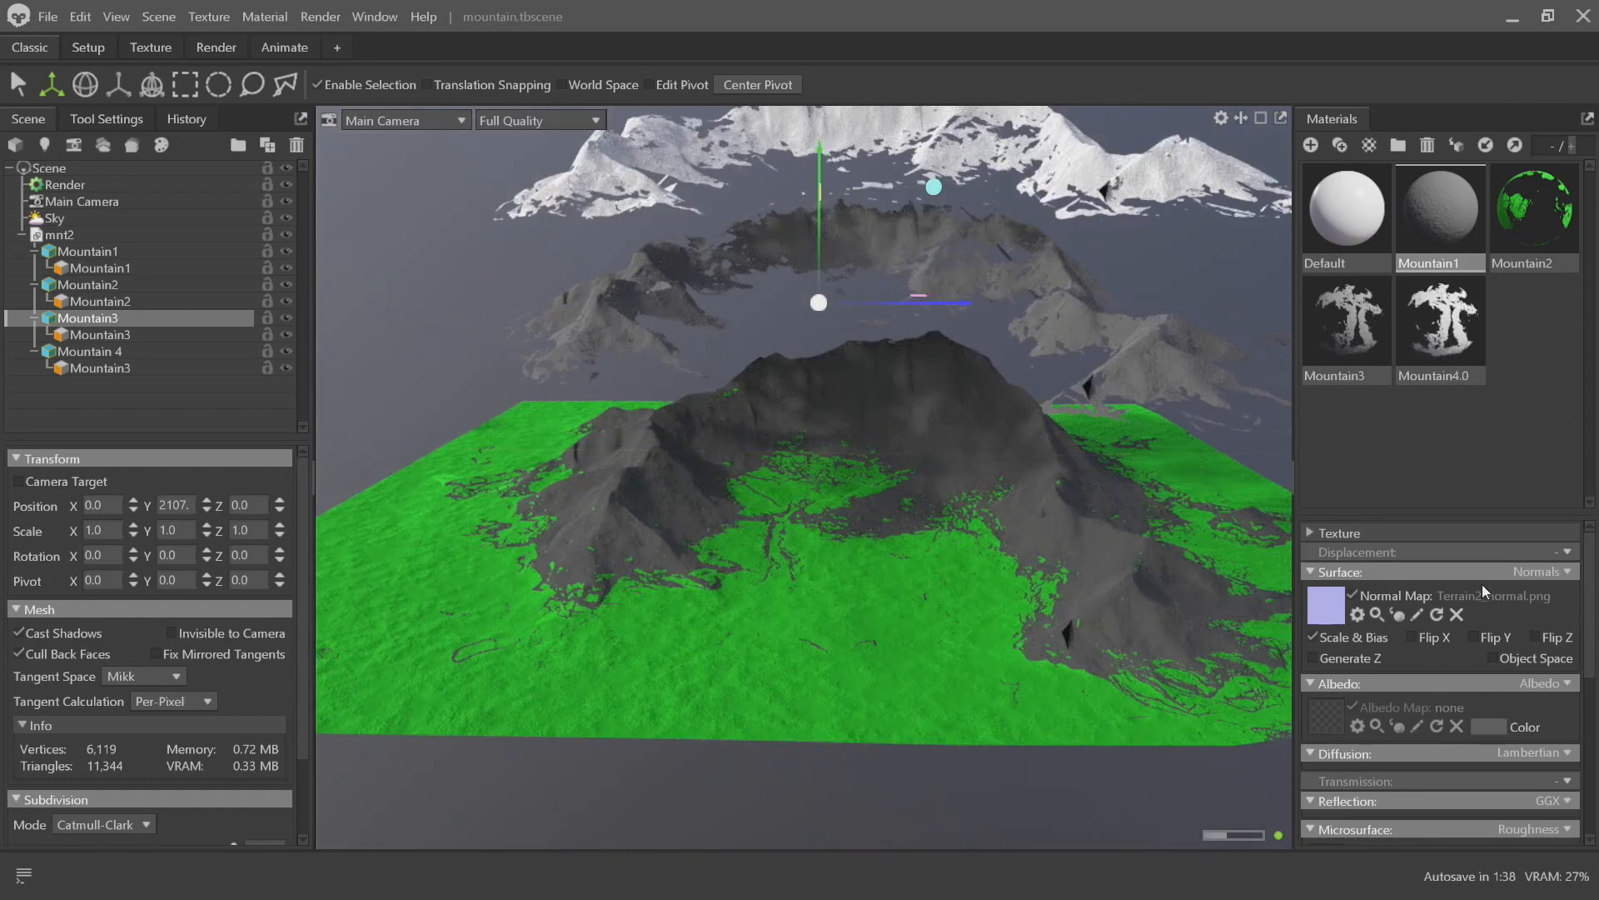
# Change the Mountain1 material's albedo color to a dark brown with a hue of about 49
pyautogui.click(1477, 726)
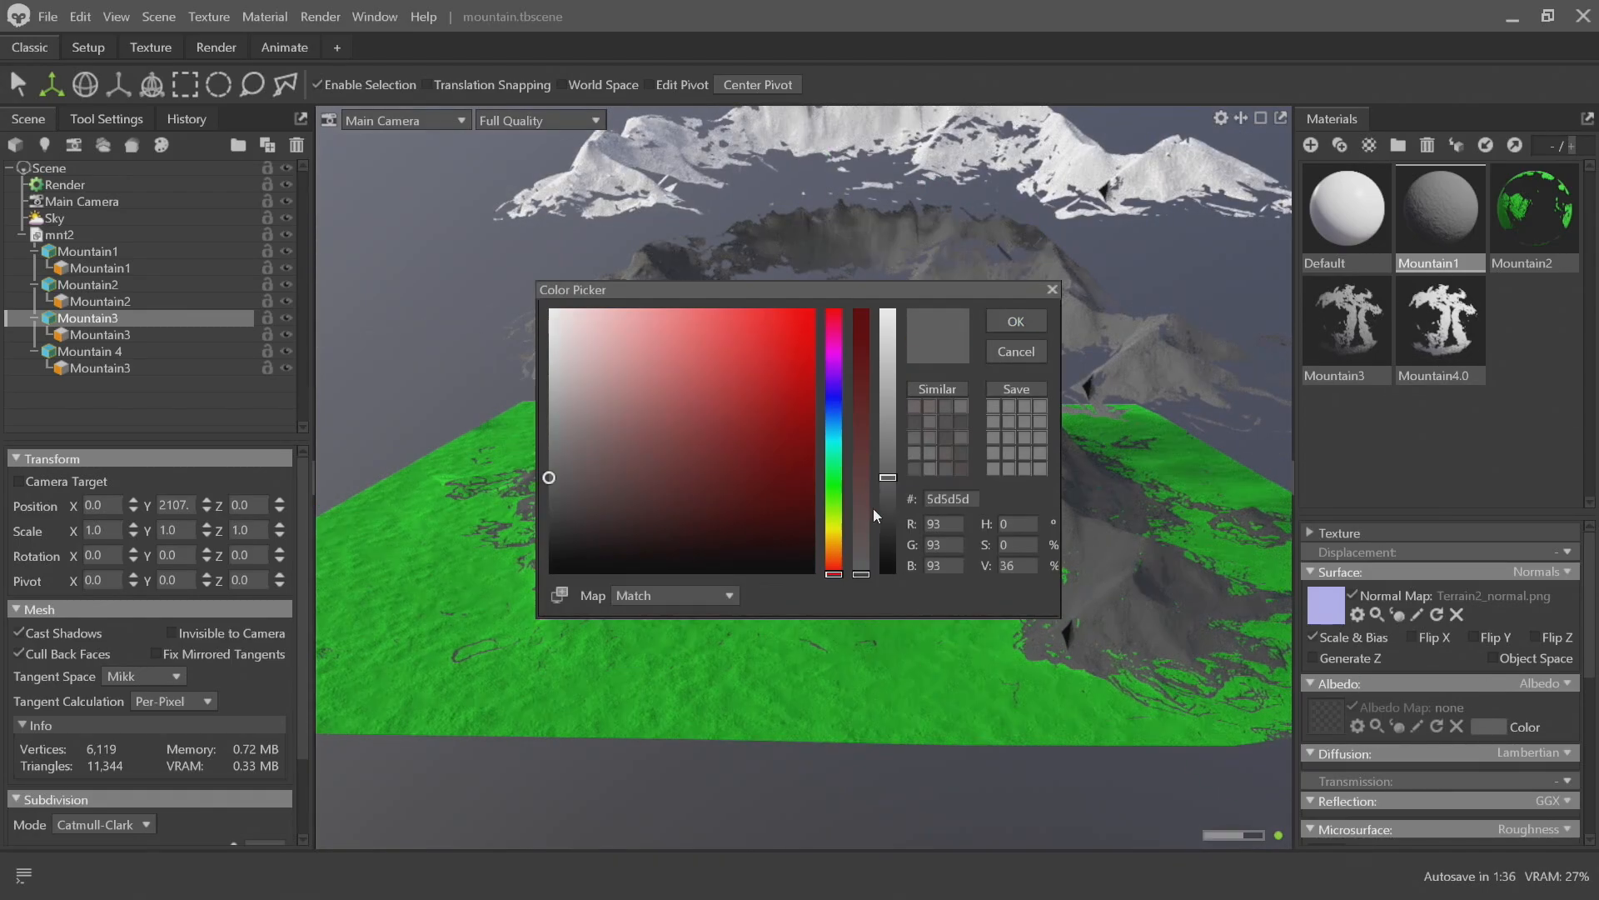
pyautogui.moveTo(822, 535); pyautogui.dragTo(836, 538)
pyautogui.moveTo(865, 472); pyautogui.dragTo(862, 383)
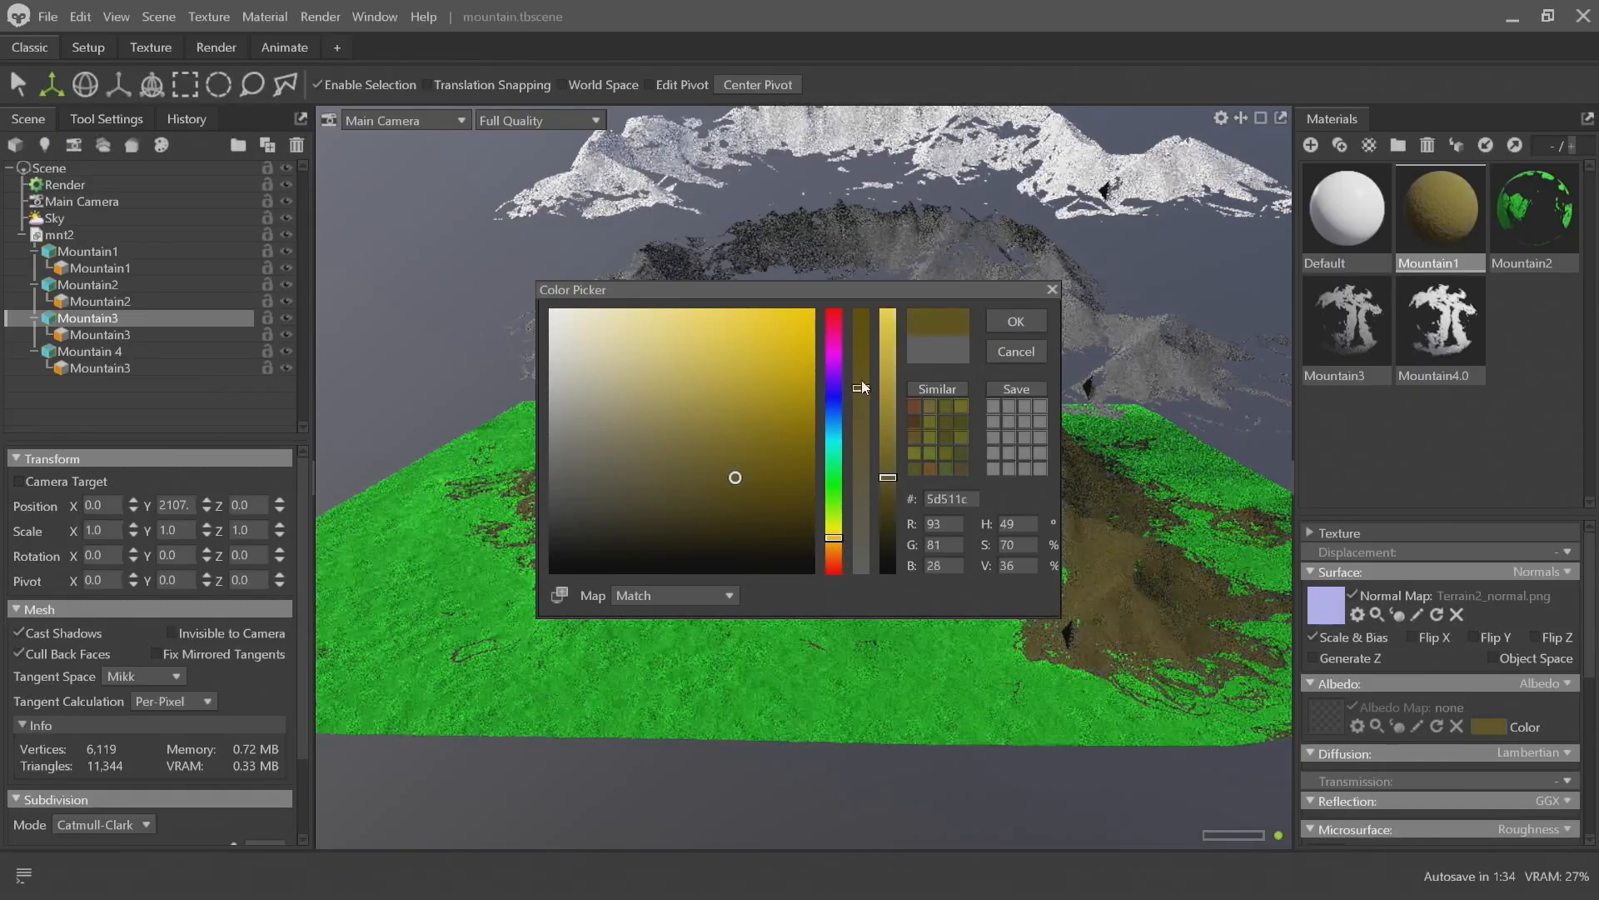
pyautogui.moveTo(887, 479); pyautogui.dragTo(887, 501)
pyautogui.click(1018, 320)
pyautogui.scroll(2, 896, 358)
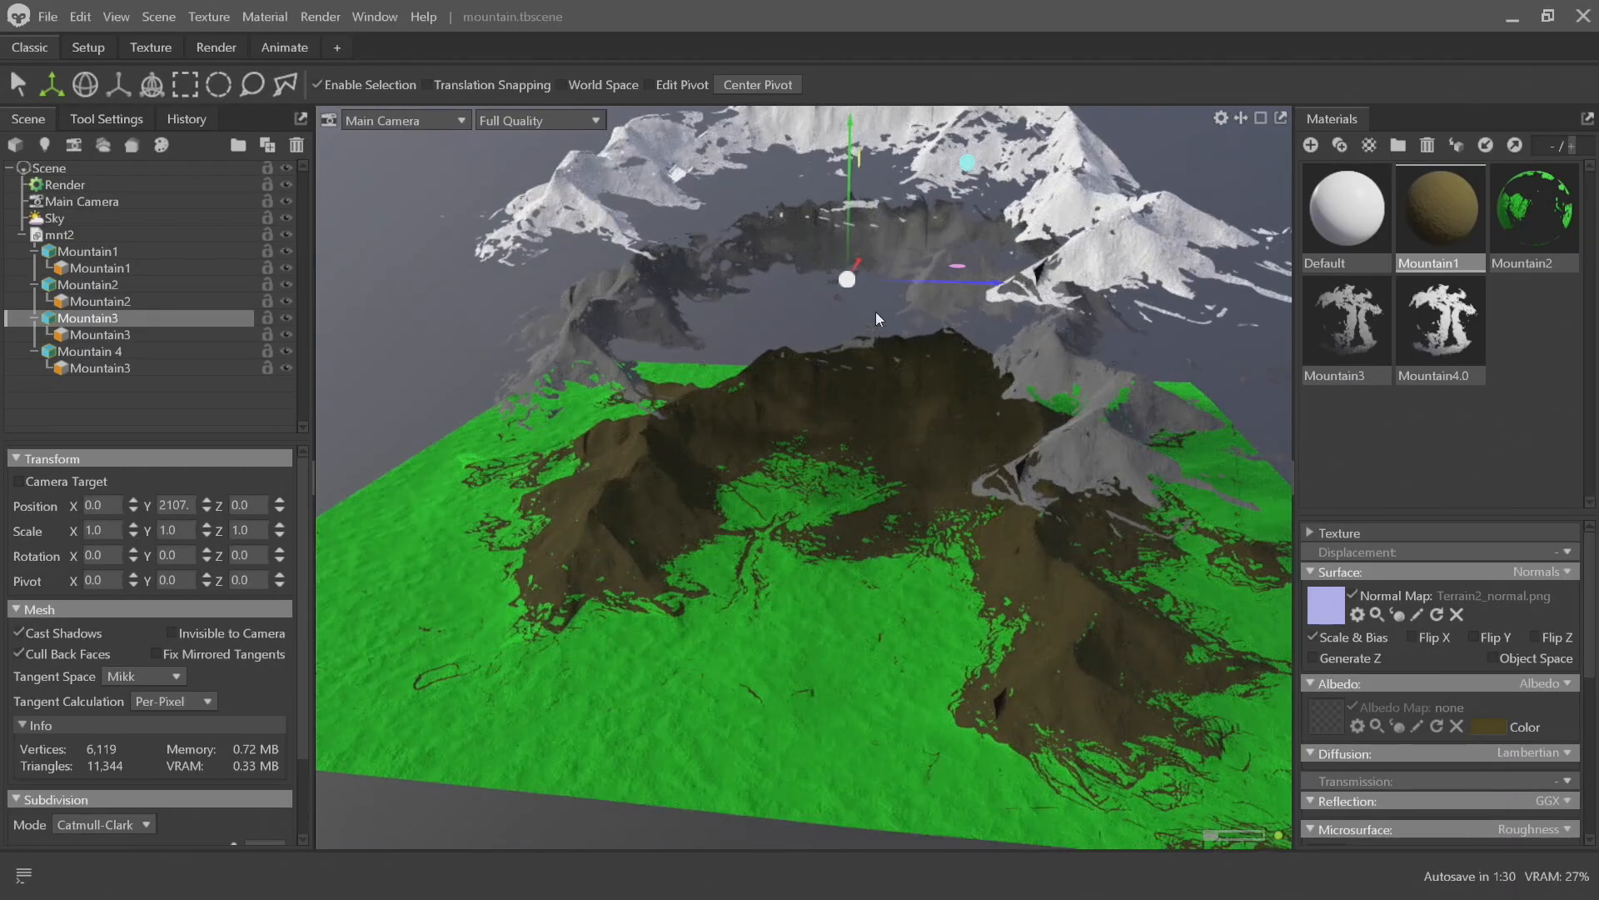
# Lower the Mountain3 mesh onto the terrain at a Y position of about 125.5
pyautogui.moveTo(843, 129); pyautogui.dragTo(834, 253)
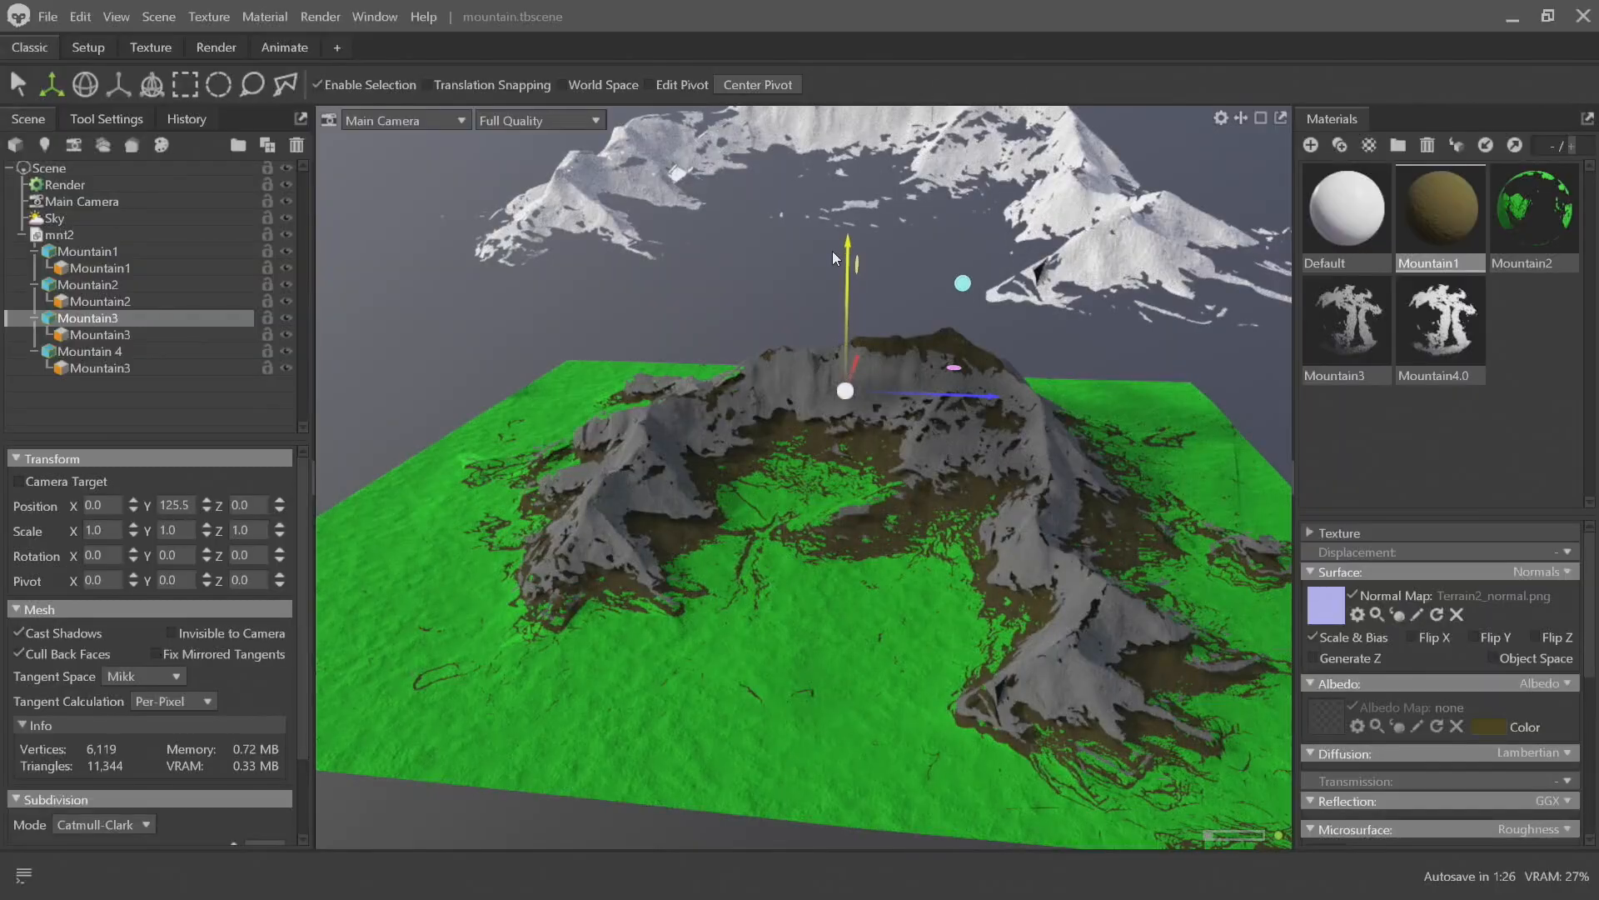
pyautogui.moveTo(996, 425); pyautogui.dragTo(808, 336, button='middle')
pyautogui.scroll(-3, 808, 333)
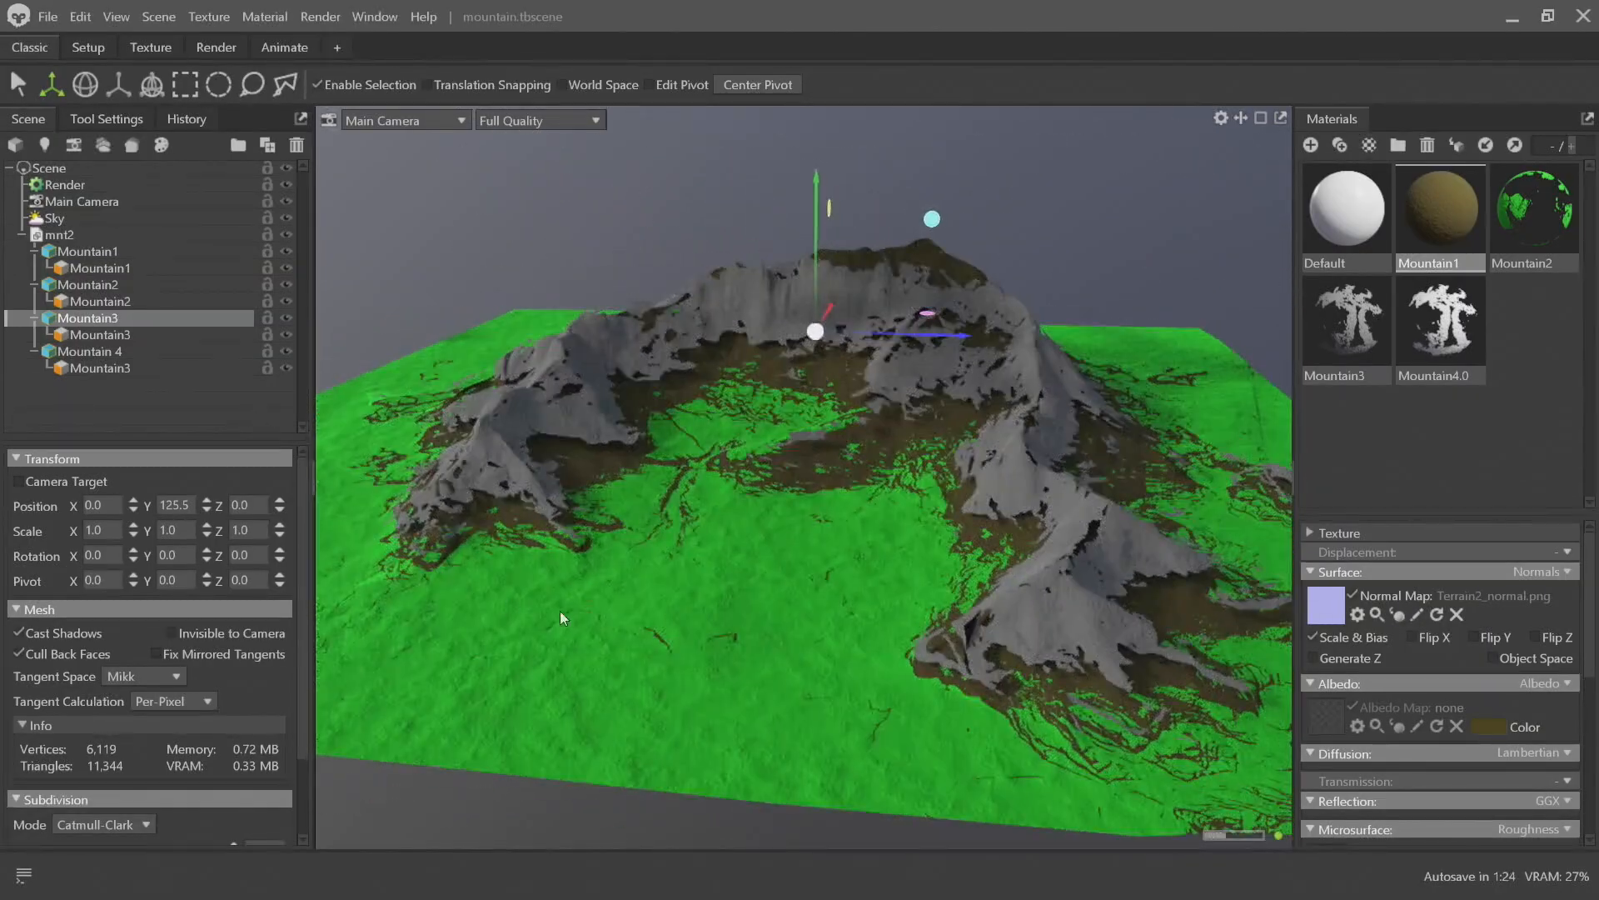
pyautogui.hotkey('alt', 'Tab')
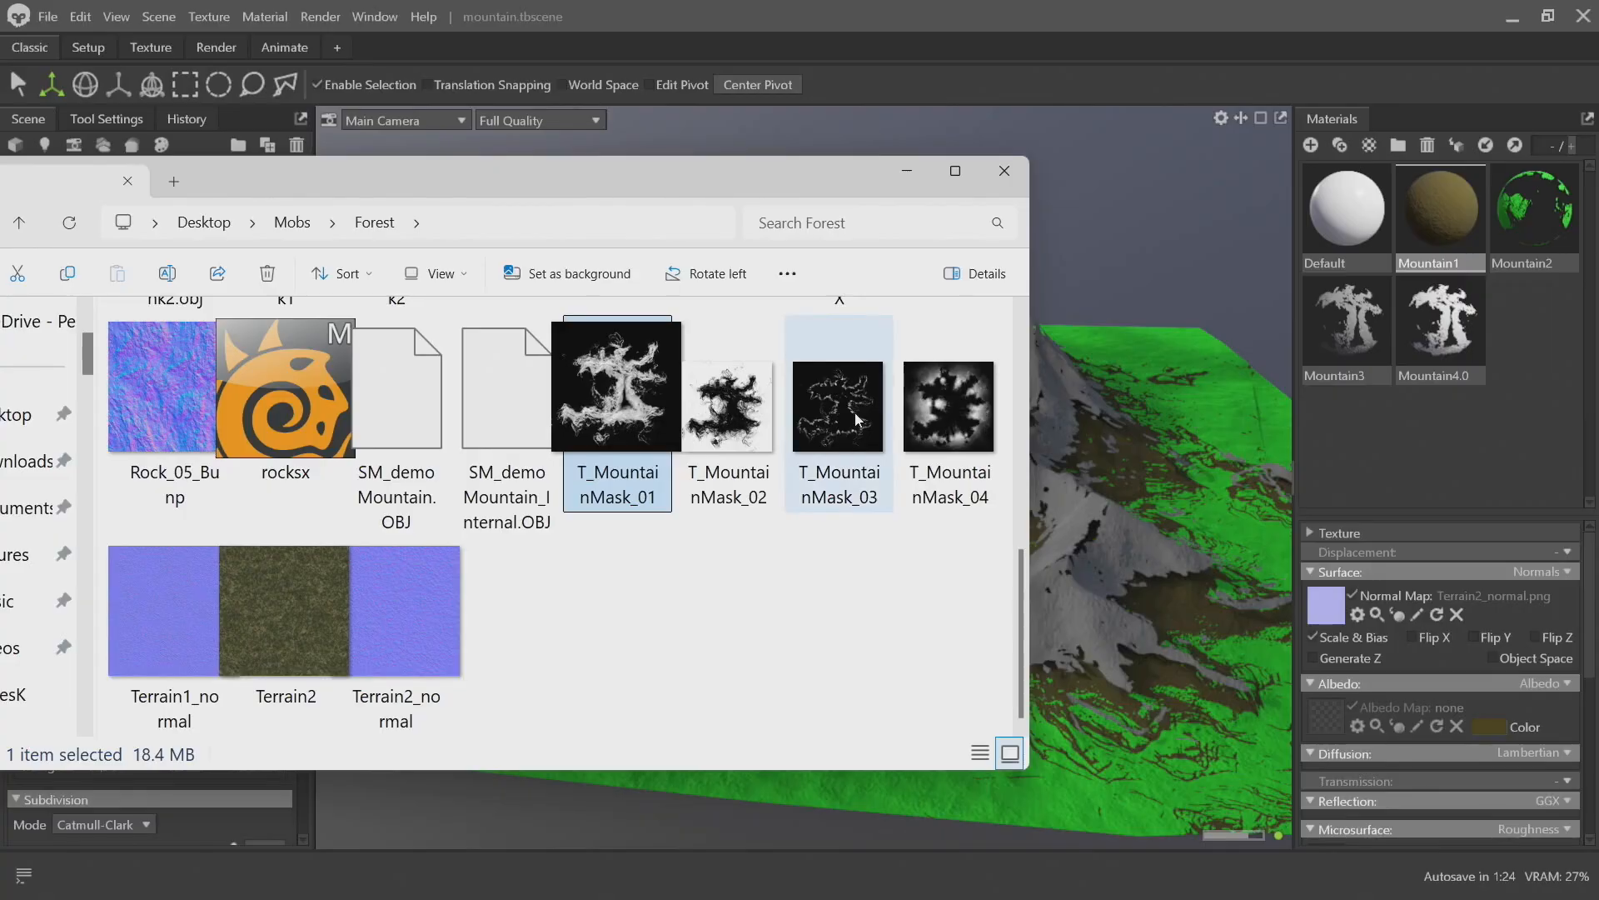
pyautogui.moveTo(1592, 635); pyautogui.dragTo(1591, 801)
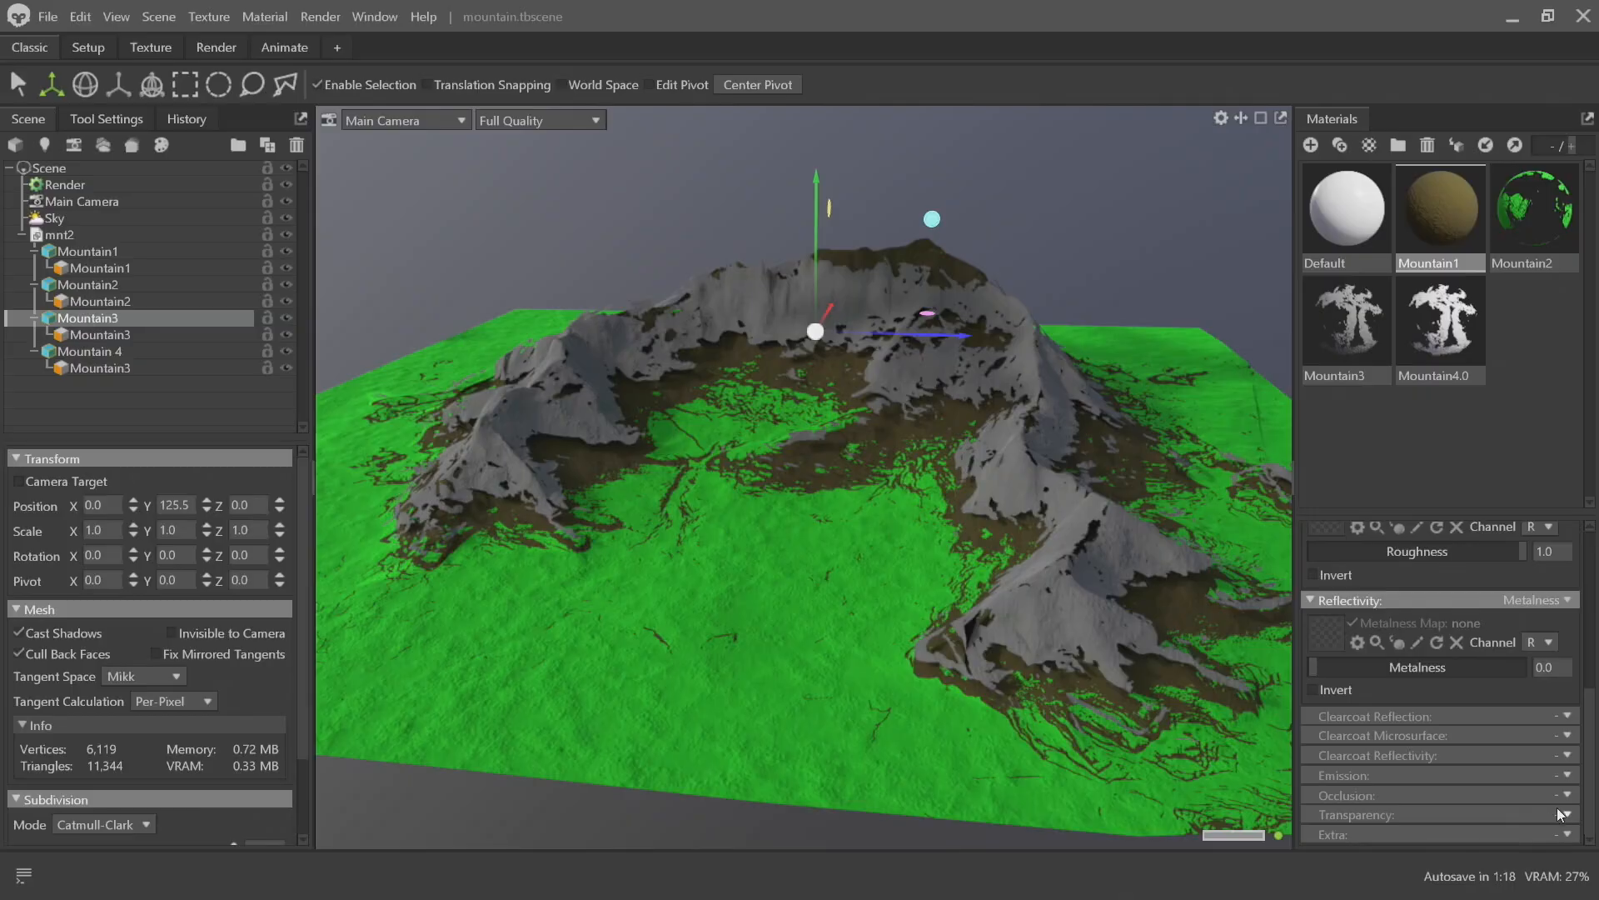
pyautogui.click(1566, 814)
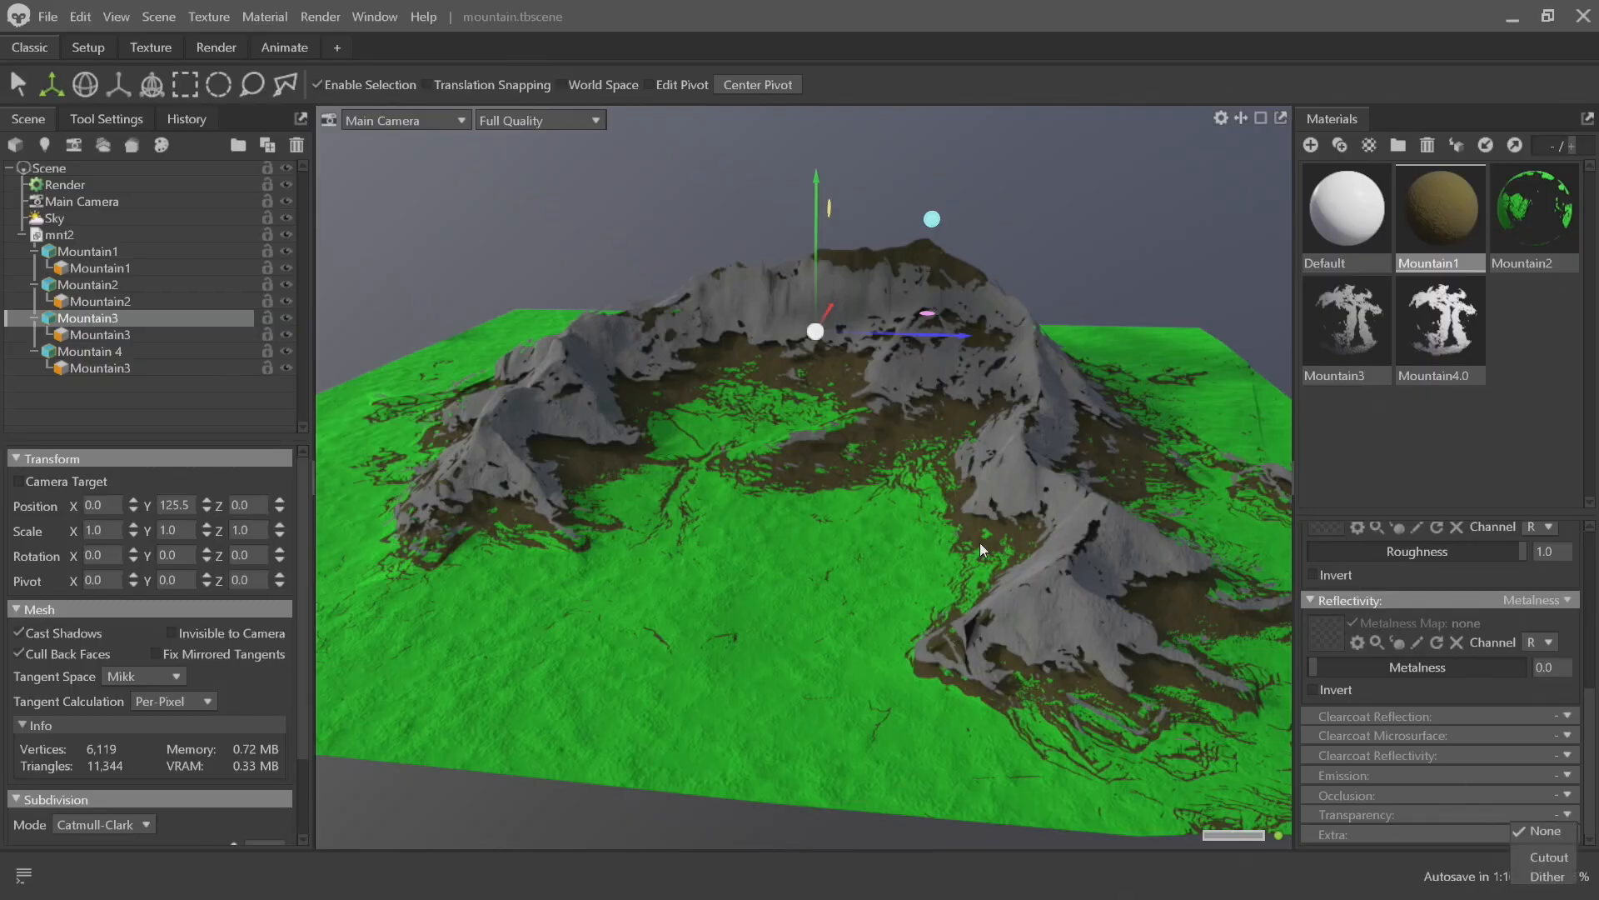
pyautogui.moveTo(979, 543); pyautogui.dragTo(649, 120)
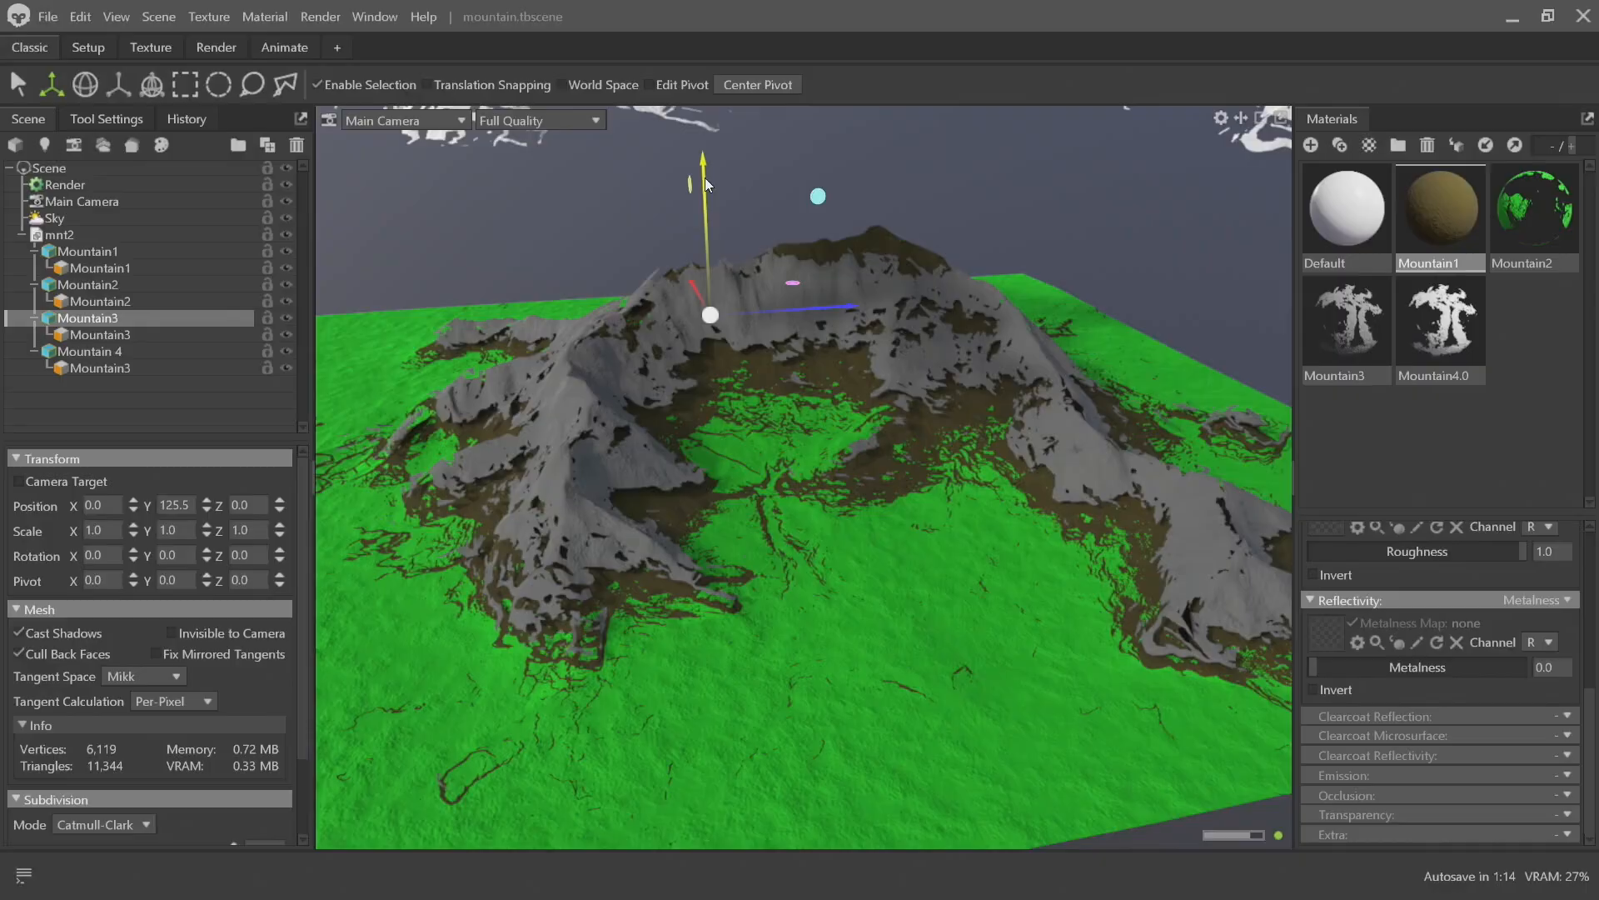
# Raise the Mountain3 mesh slightly above the brown layer, to a Y position of about 468
pyautogui.moveTo(706, 165)
pyautogui.mouseDown()
pyautogui.moveTo(708, 117)
pyautogui.moveTo(706, 171)
pyautogui.moveTo(708, 133)
pyautogui.moveTo(710, 147)
pyautogui.mouseUp()
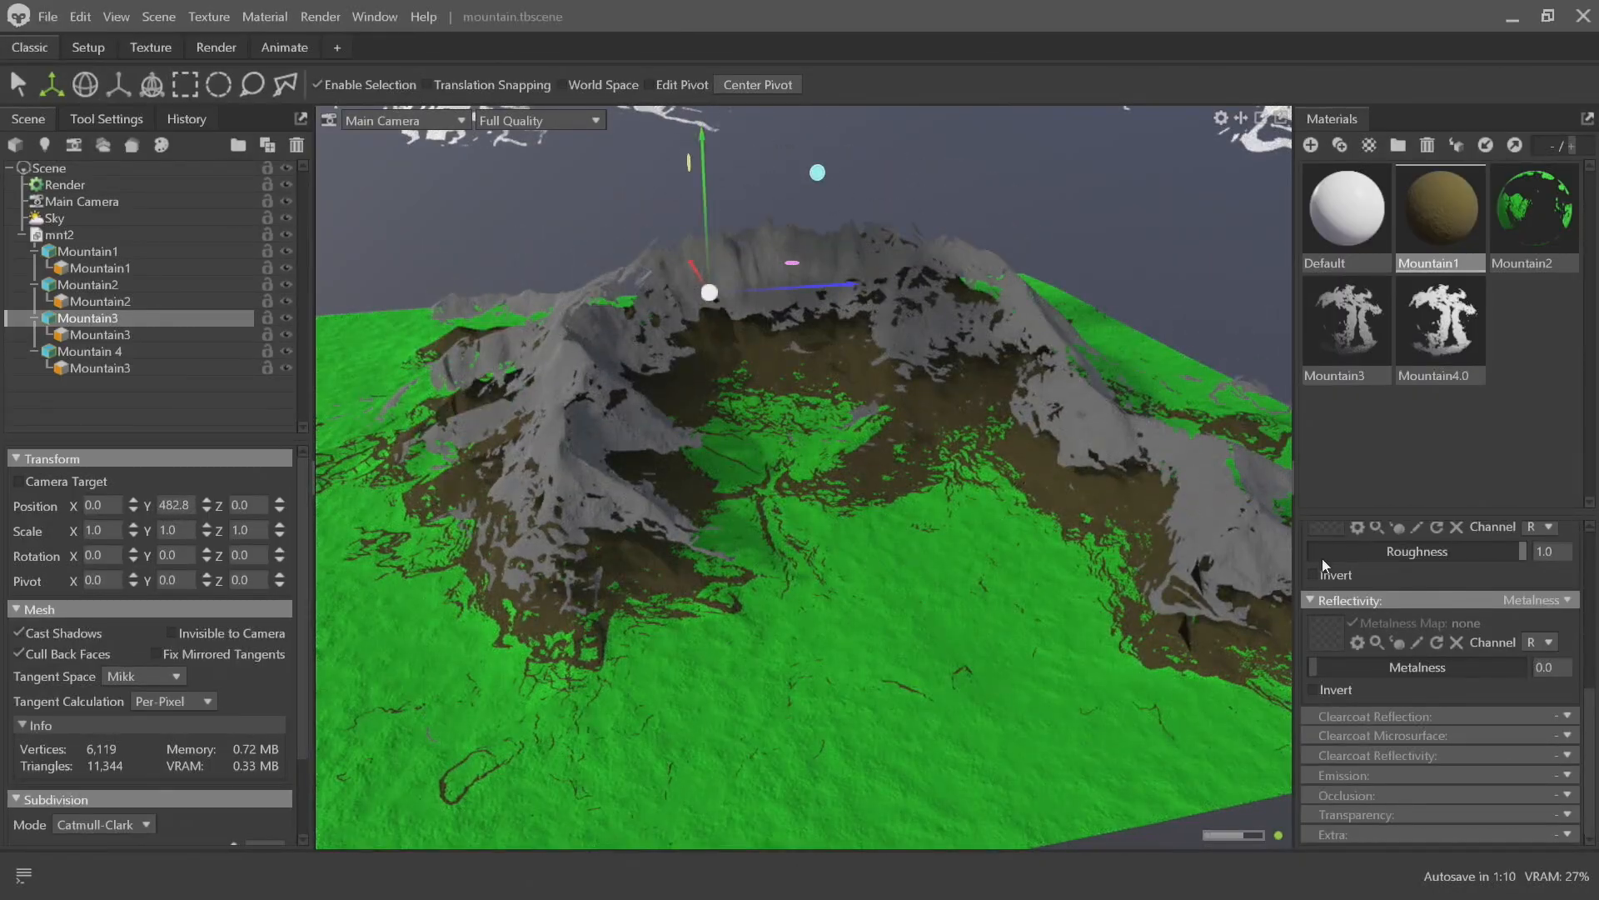
pyautogui.scroll(3, 1452, 751)
pyautogui.scroll(-1, 1453, 768)
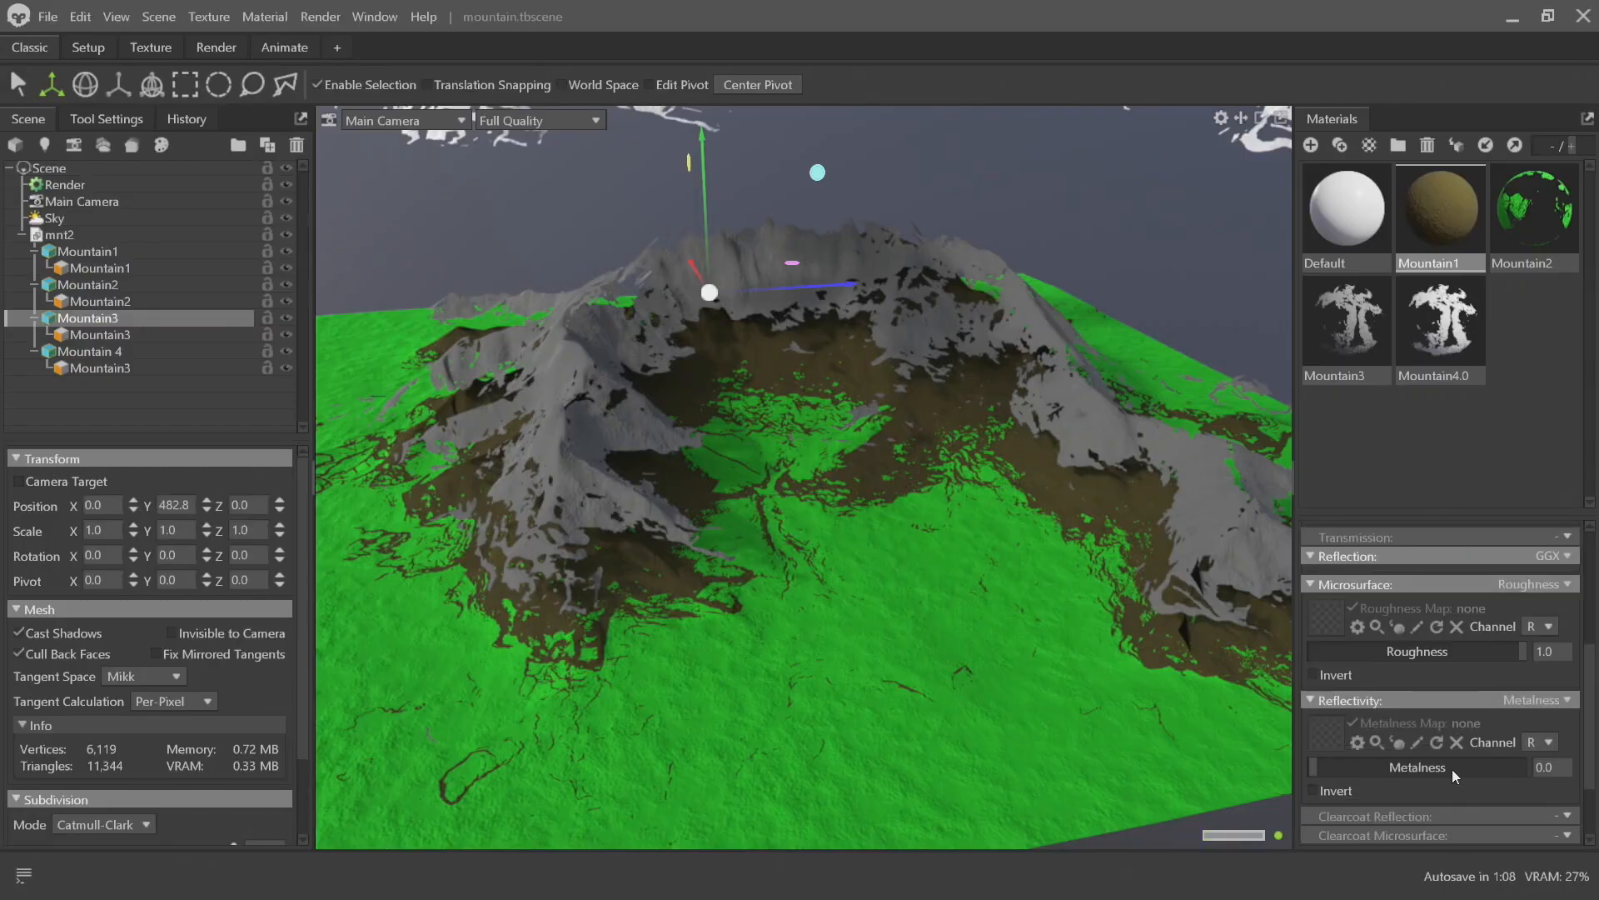
pyautogui.scroll(3, 1452, 767)
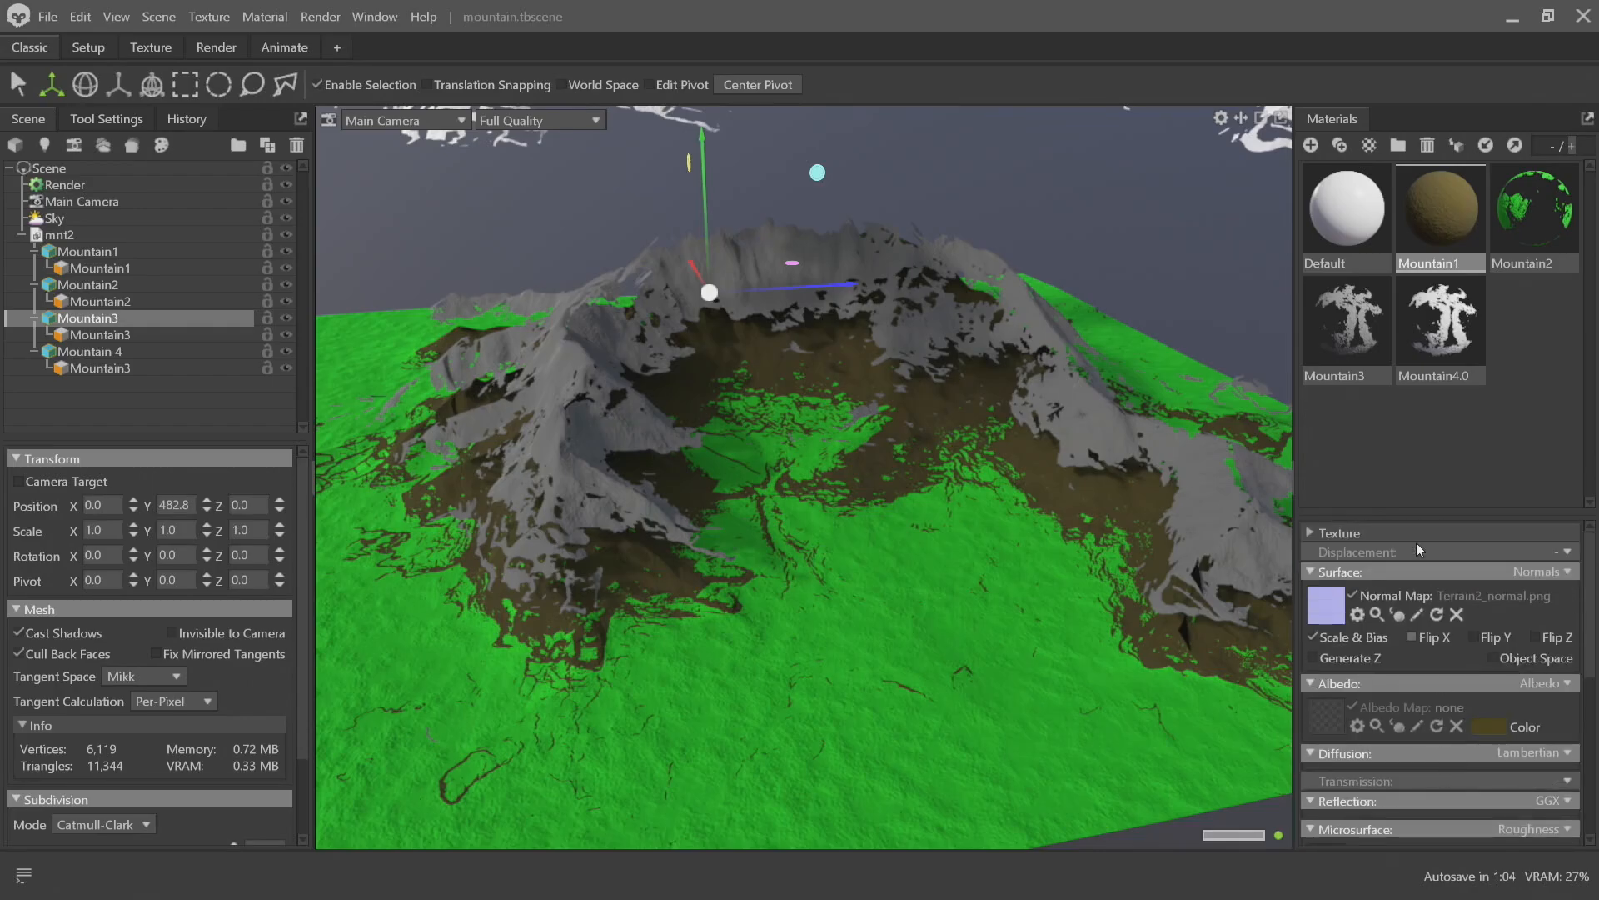
pyautogui.scroll(-5, 884, 363)
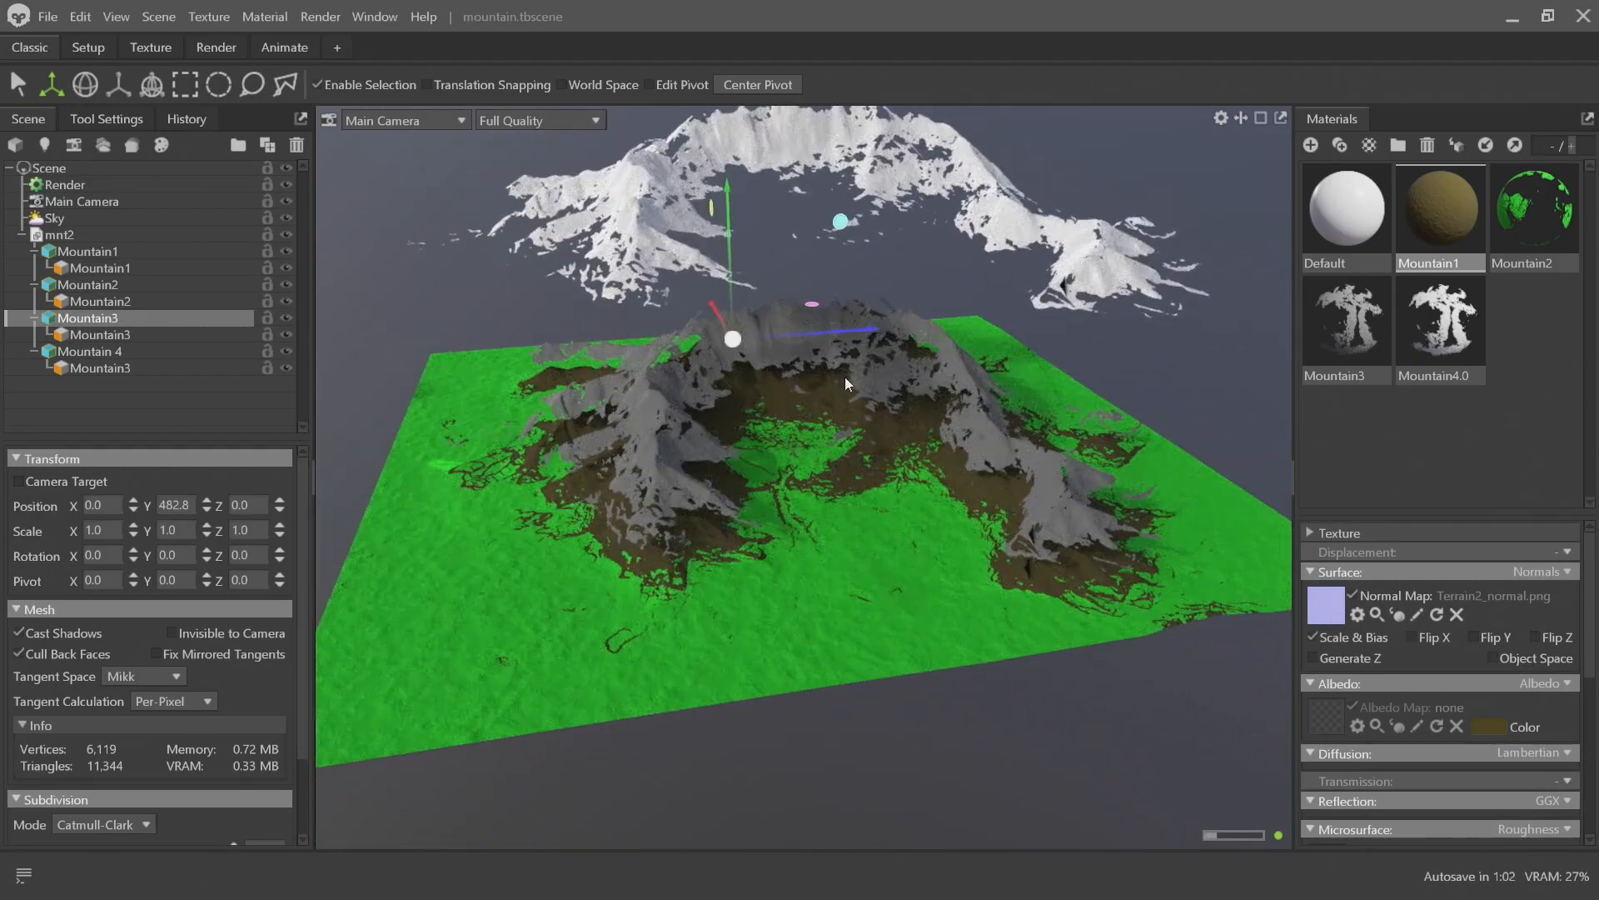
pyautogui.moveTo(844, 377); pyautogui.dragTo(815, 333)
pyautogui.scroll(2, 833, 378)
pyautogui.moveTo(797, 392); pyautogui.dragTo(841, 447)
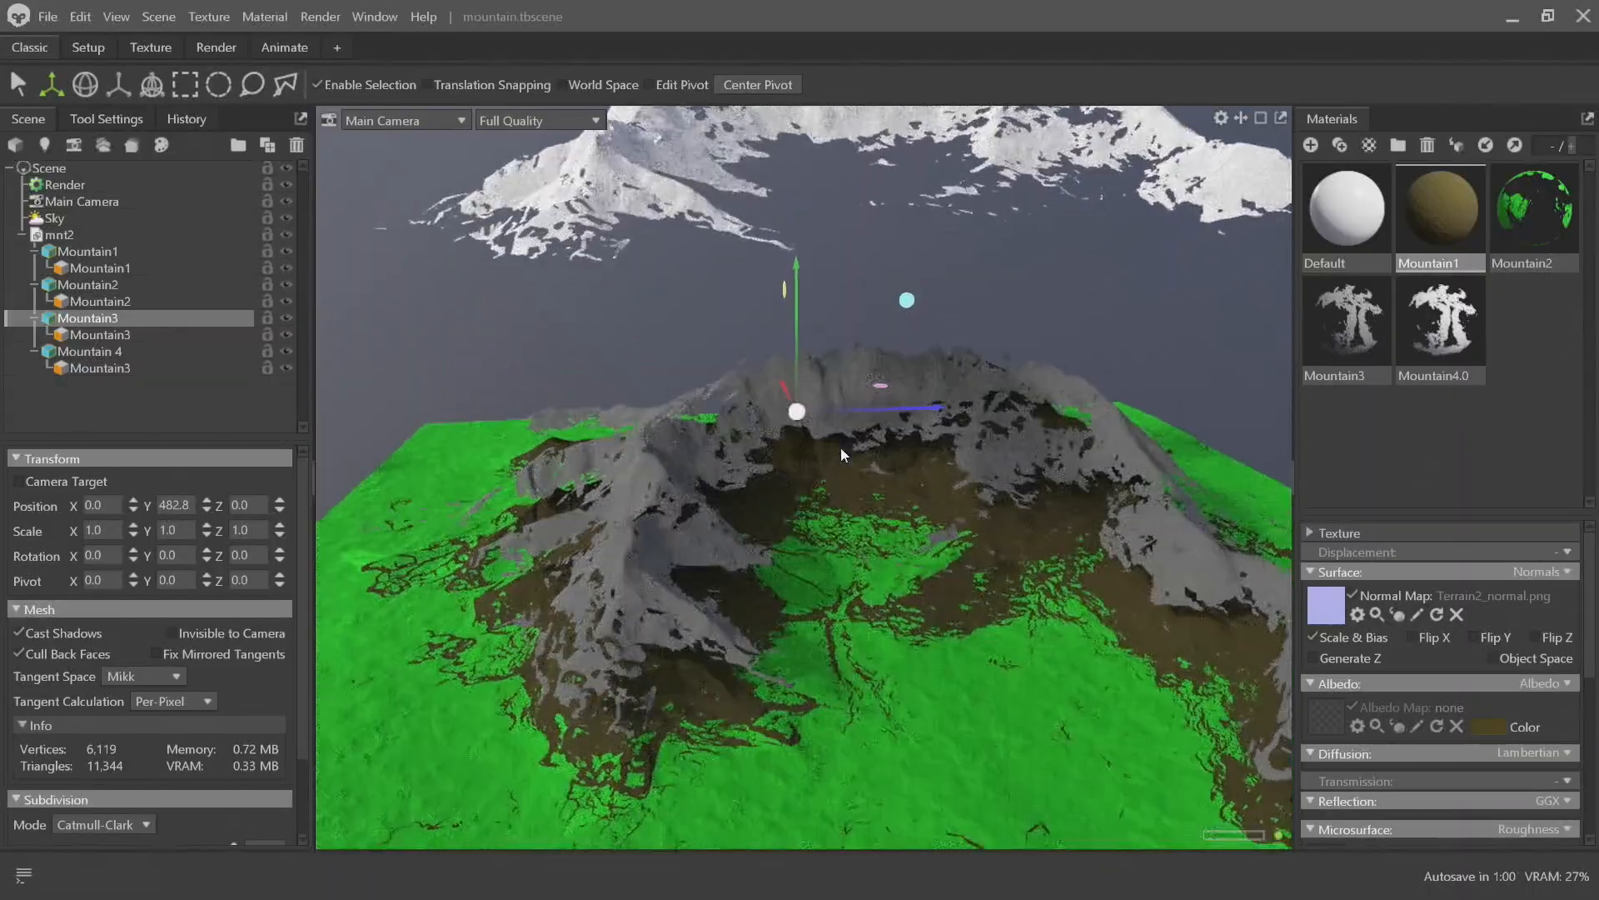
pyautogui.moveTo(796, 289); pyautogui.dragTo(797, 268)
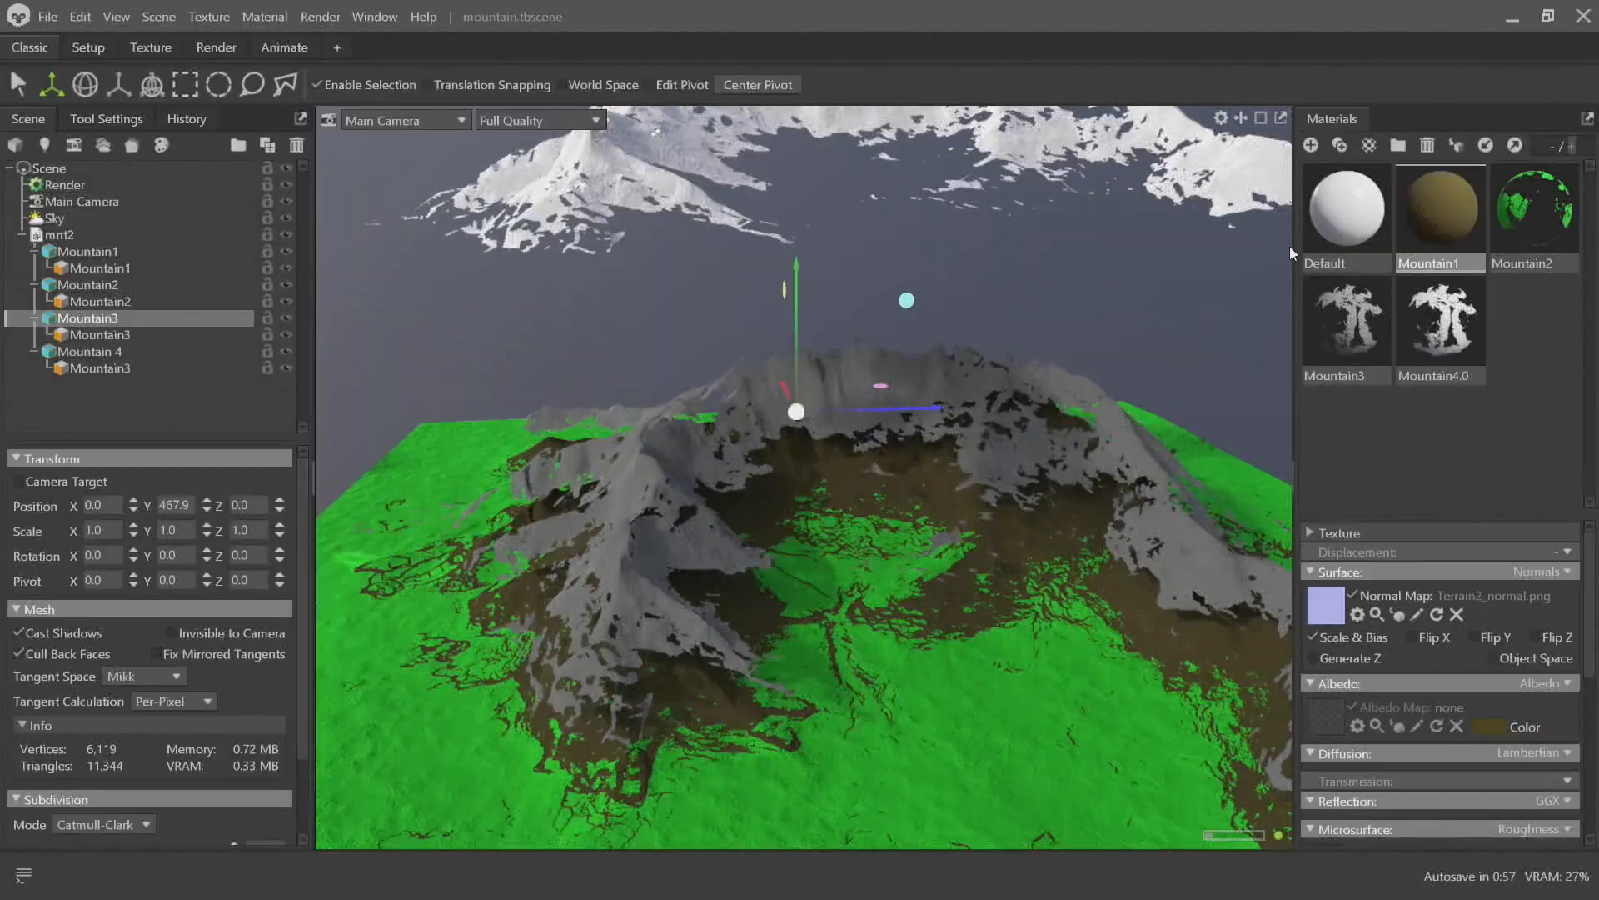
# Replace the alpha map in the Mountain3 material's cutout transparency with T_MountainMask_04 from the Forest folder
pyautogui.click(1344, 317)
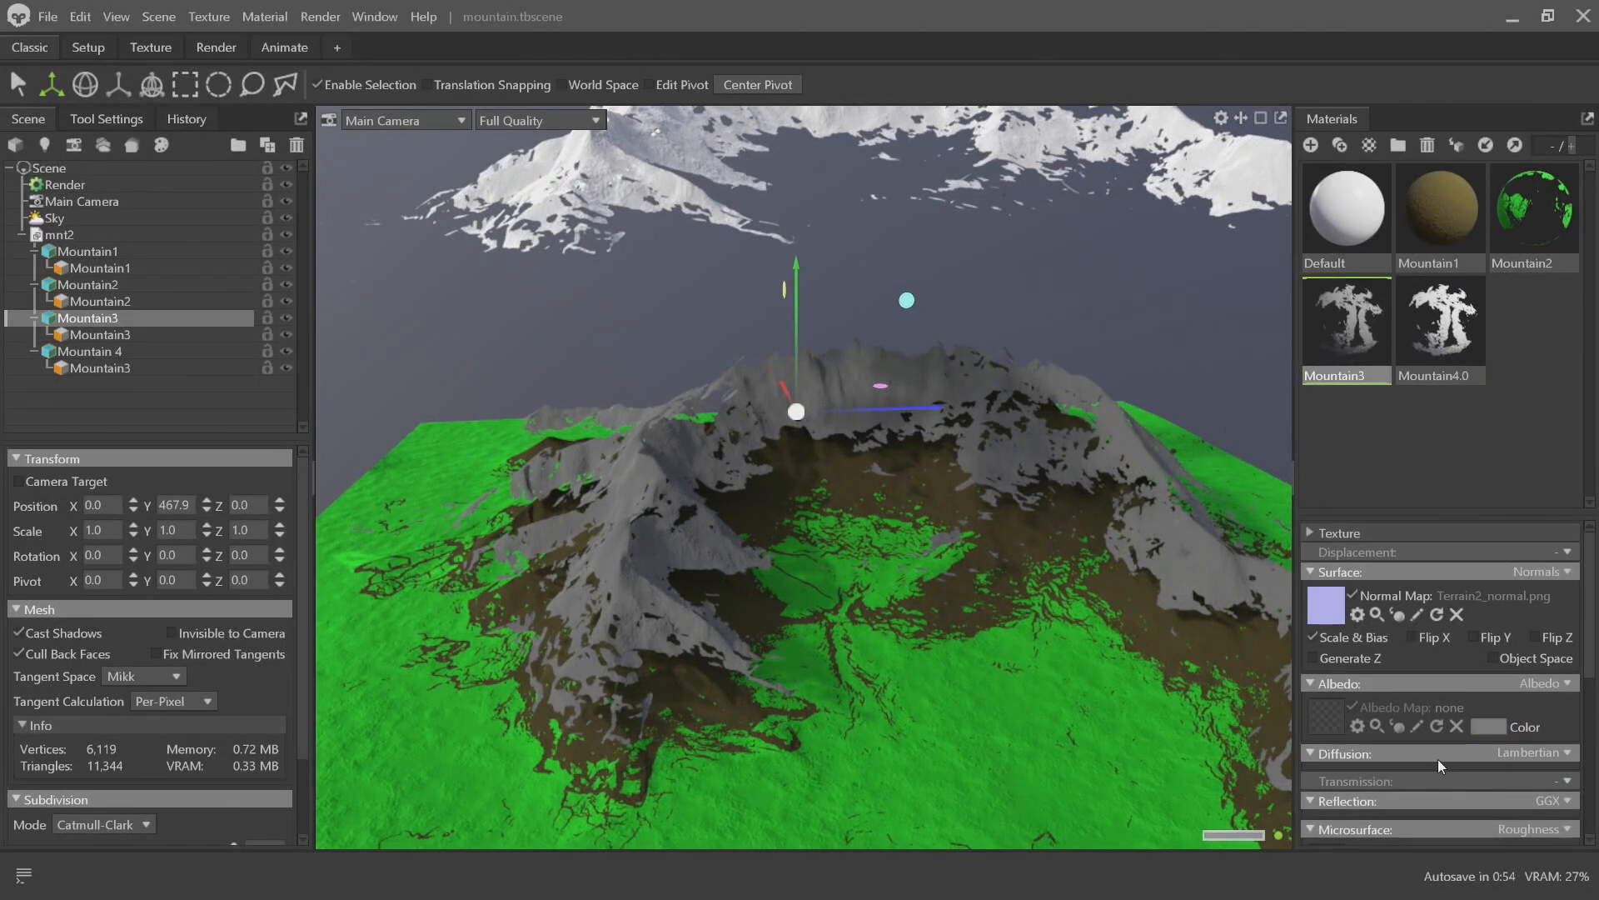
pyautogui.scroll(-5, 1501, 737)
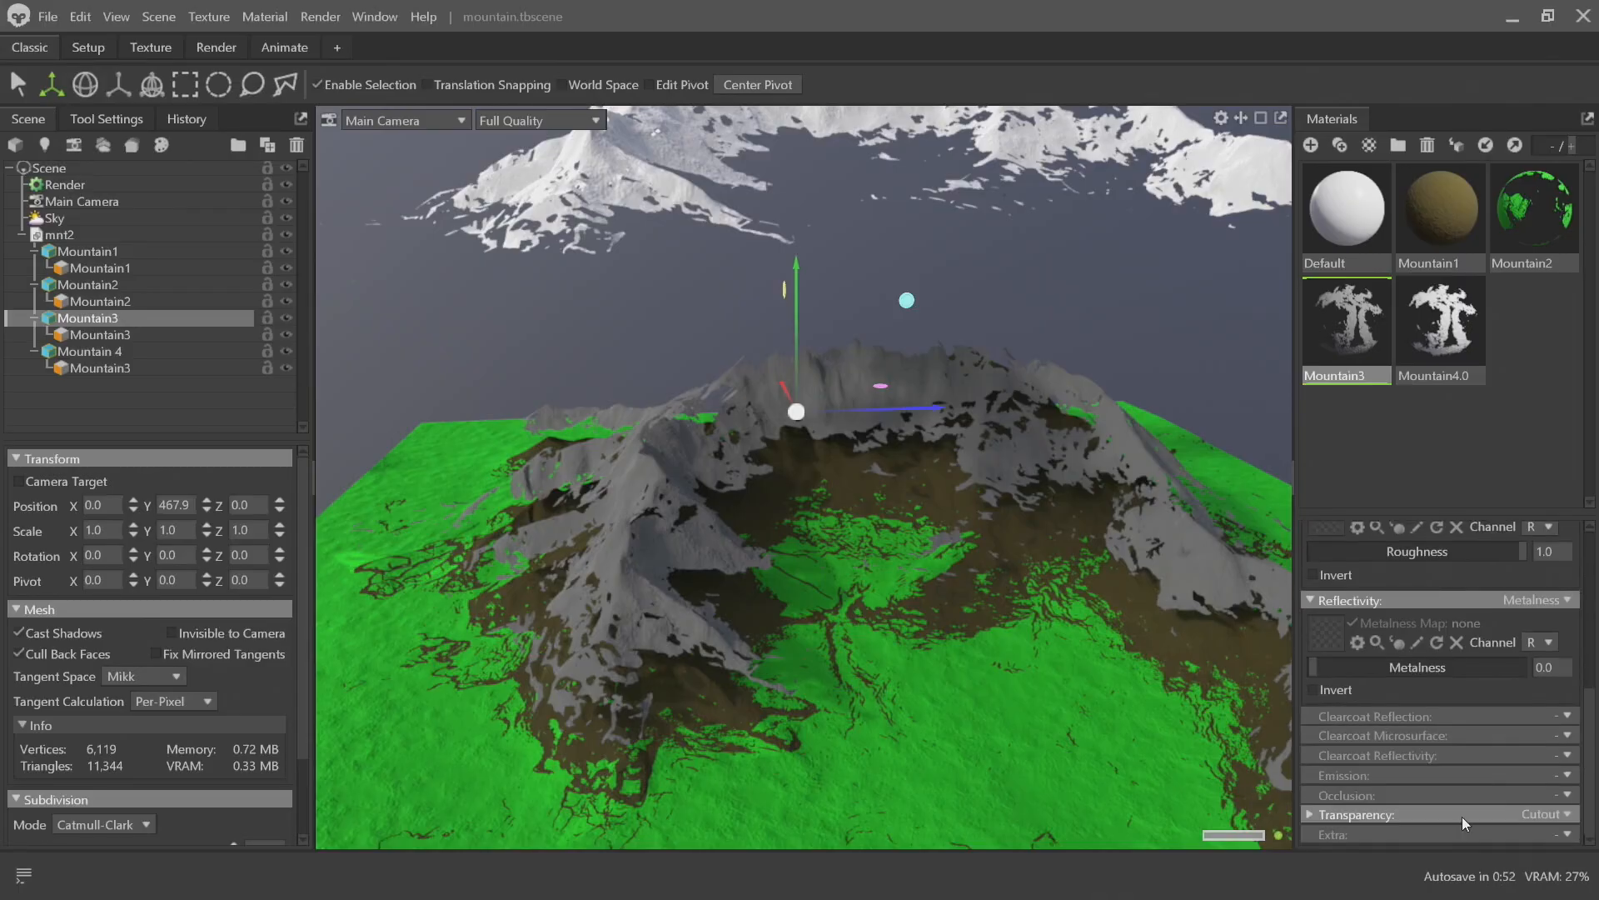
pyautogui.click(1551, 816)
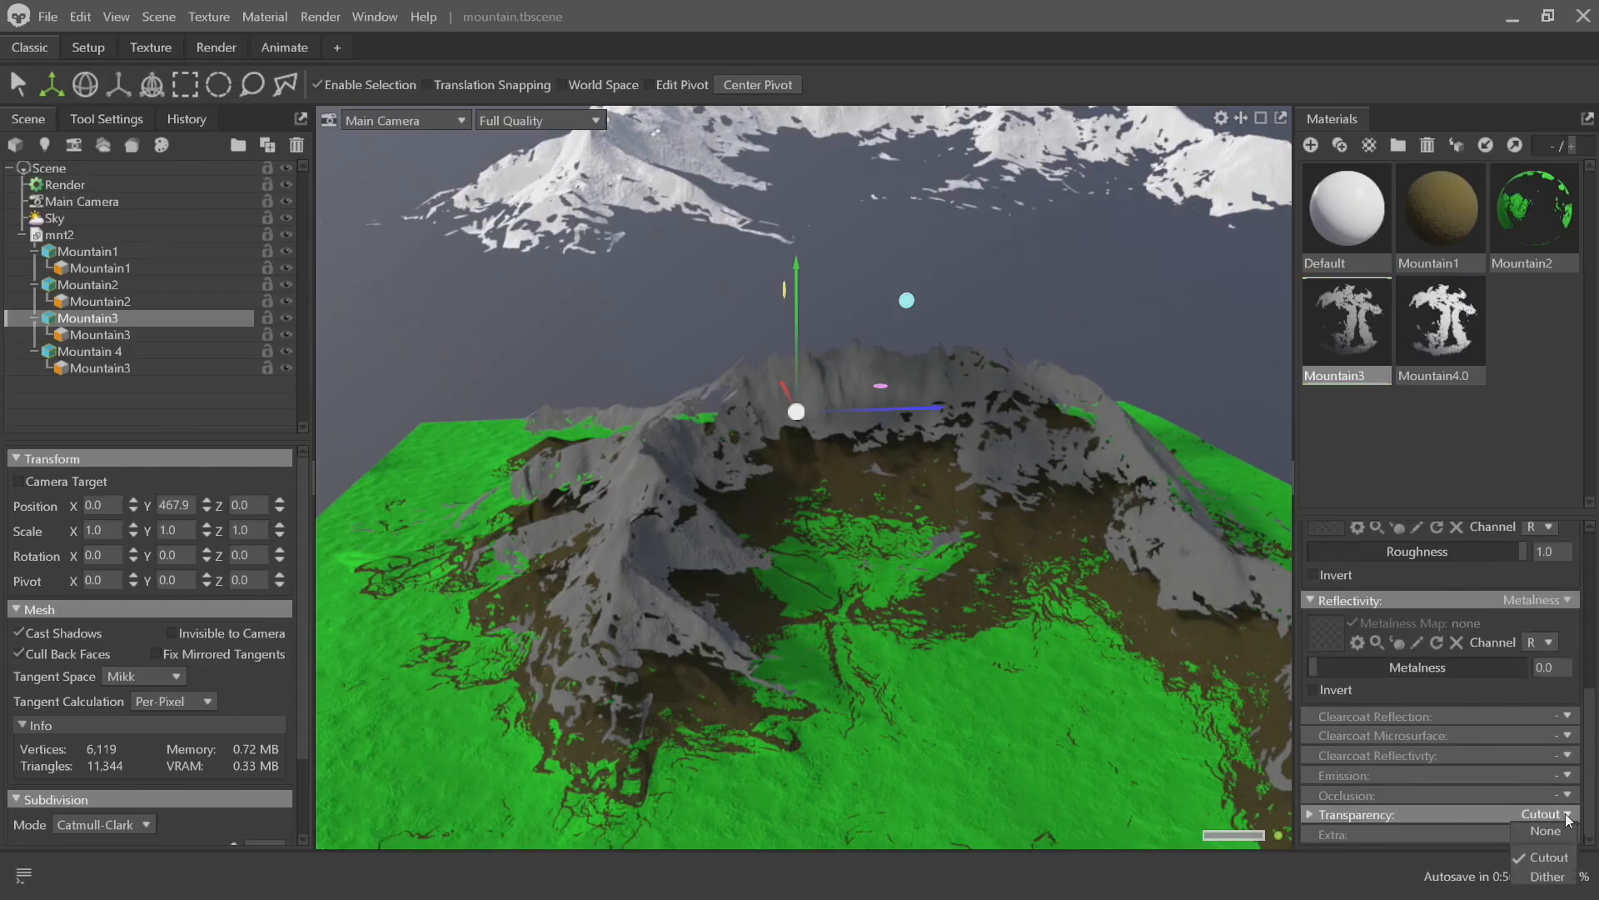
pyautogui.click(1311, 810)
pyautogui.click(1313, 813)
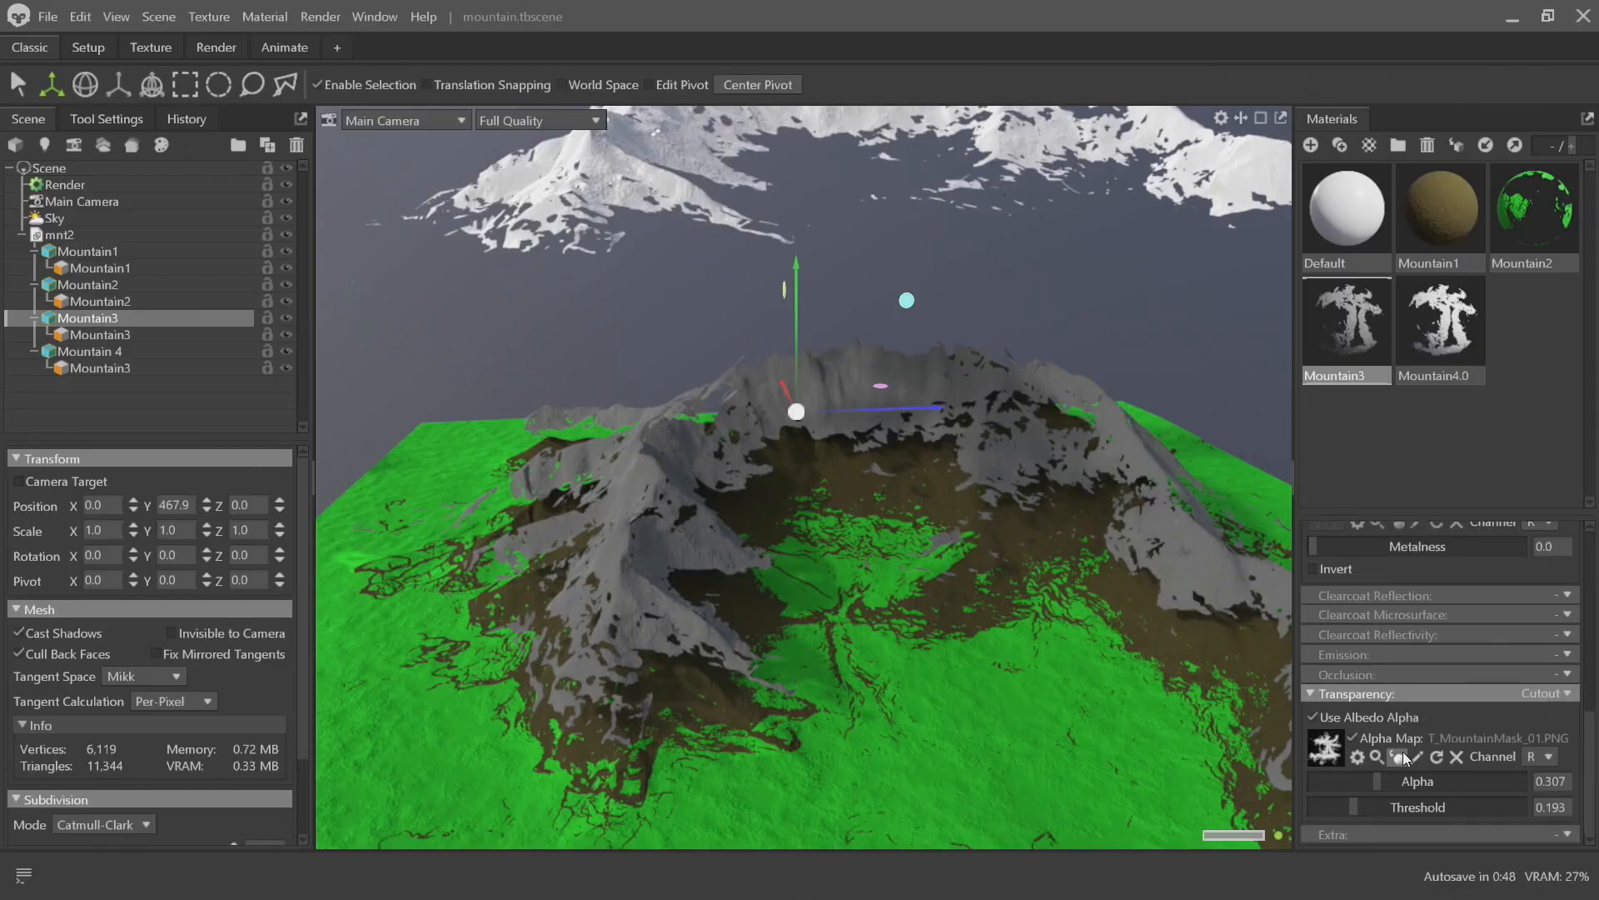
pyautogui.hotkey('alt', 'Tab')
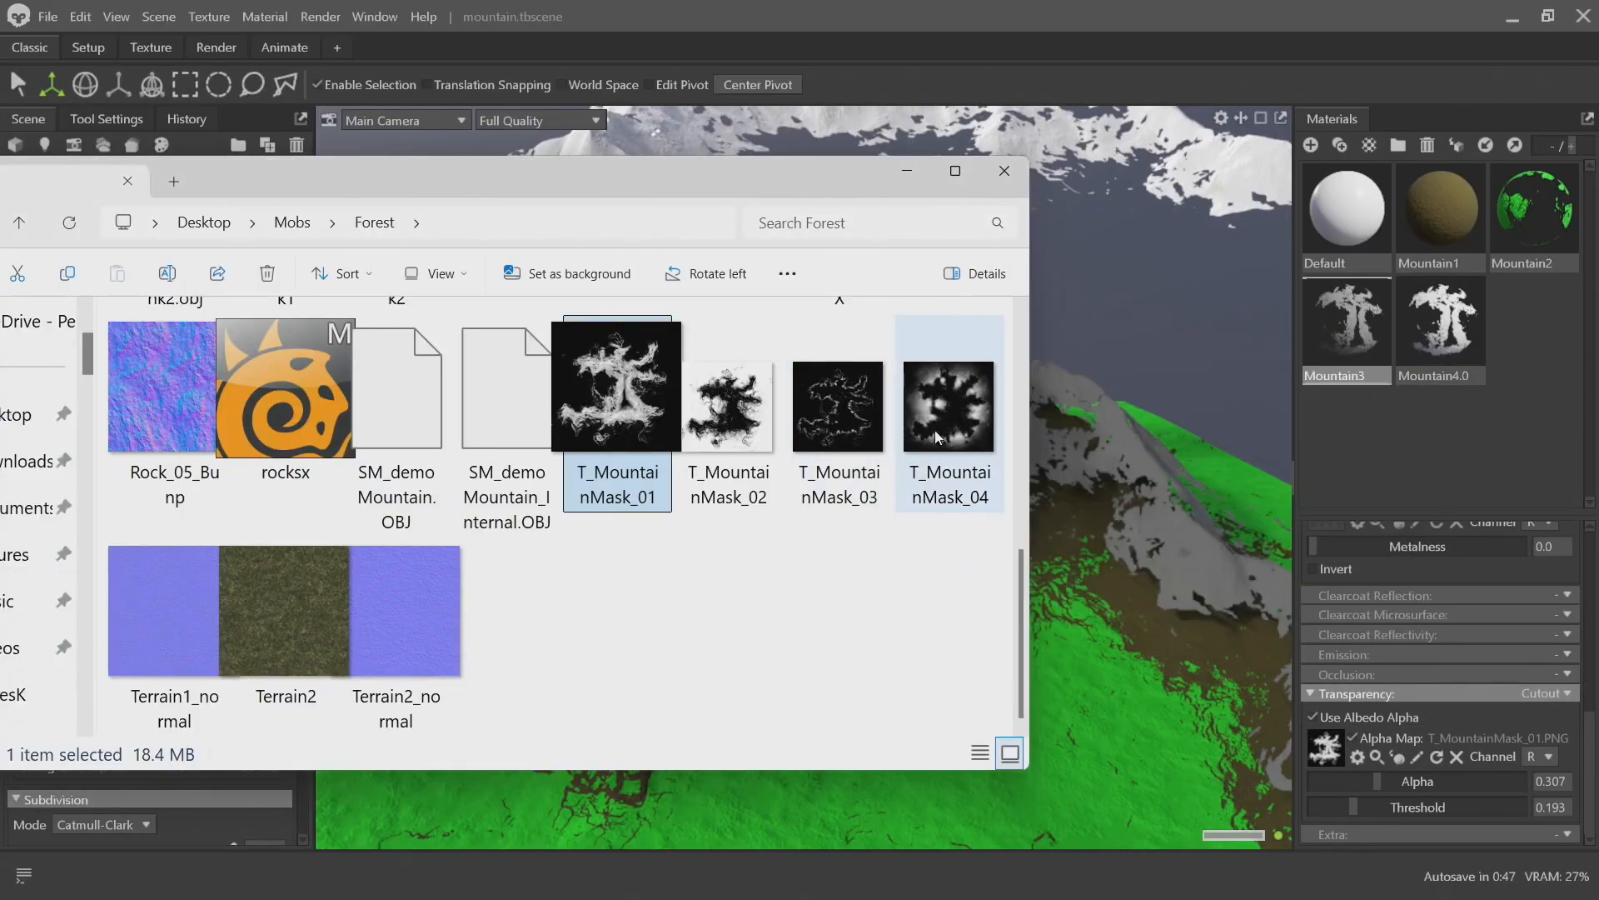
pyautogui.click(949, 406)
pyautogui.moveTo(1251, 658); pyautogui.dragTo(1315, 745)
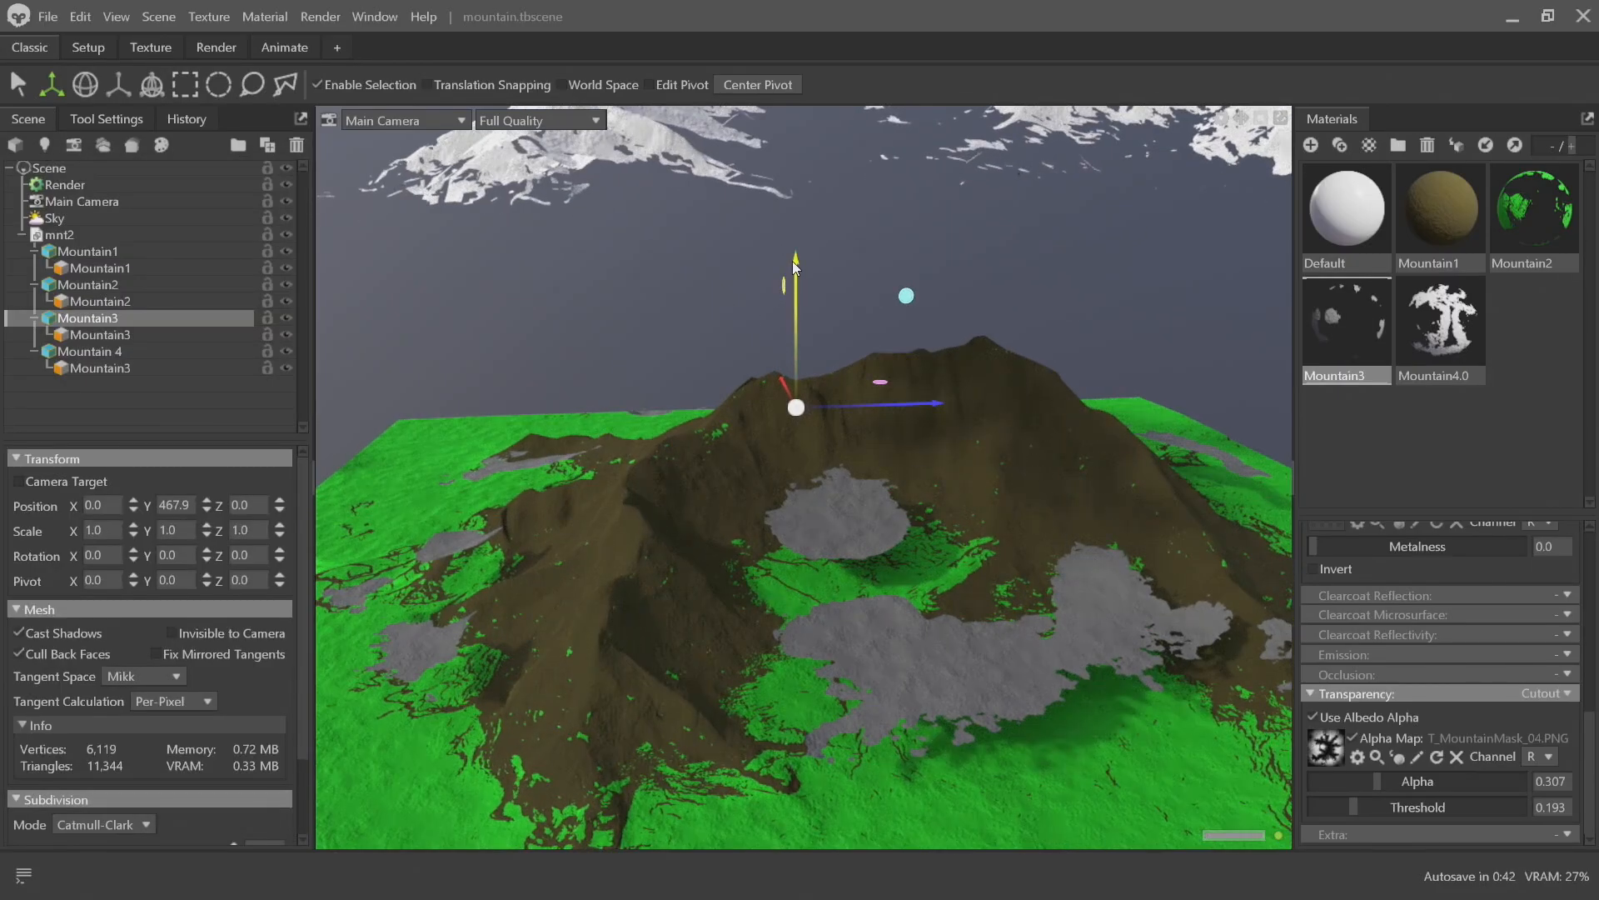
# Raise the Mountain3 mesh above the terrain to a Y position of about 1748
pyautogui.moveTo(794, 266)
pyautogui.mouseDown()
pyautogui.moveTo(798, 197)
pyautogui.moveTo(794, 321)
pyautogui.moveTo(797, 259)
pyautogui.mouseUp()
pyautogui.scroll(-3, 899, 397)
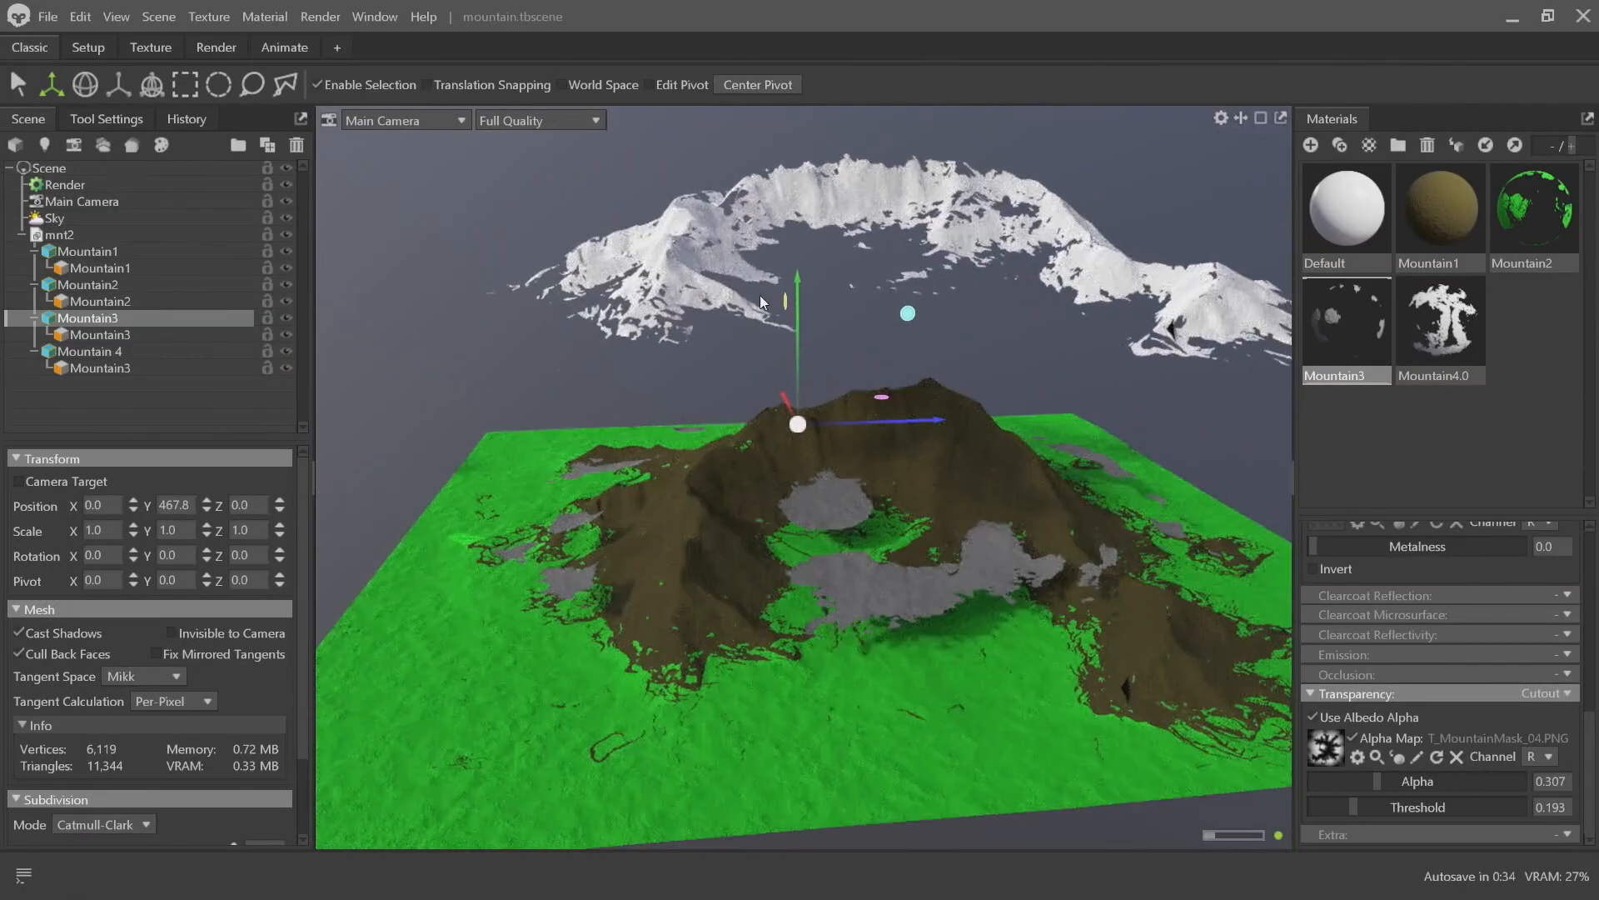
pyautogui.moveTo(799, 276); pyautogui.dragTo(800, 209)
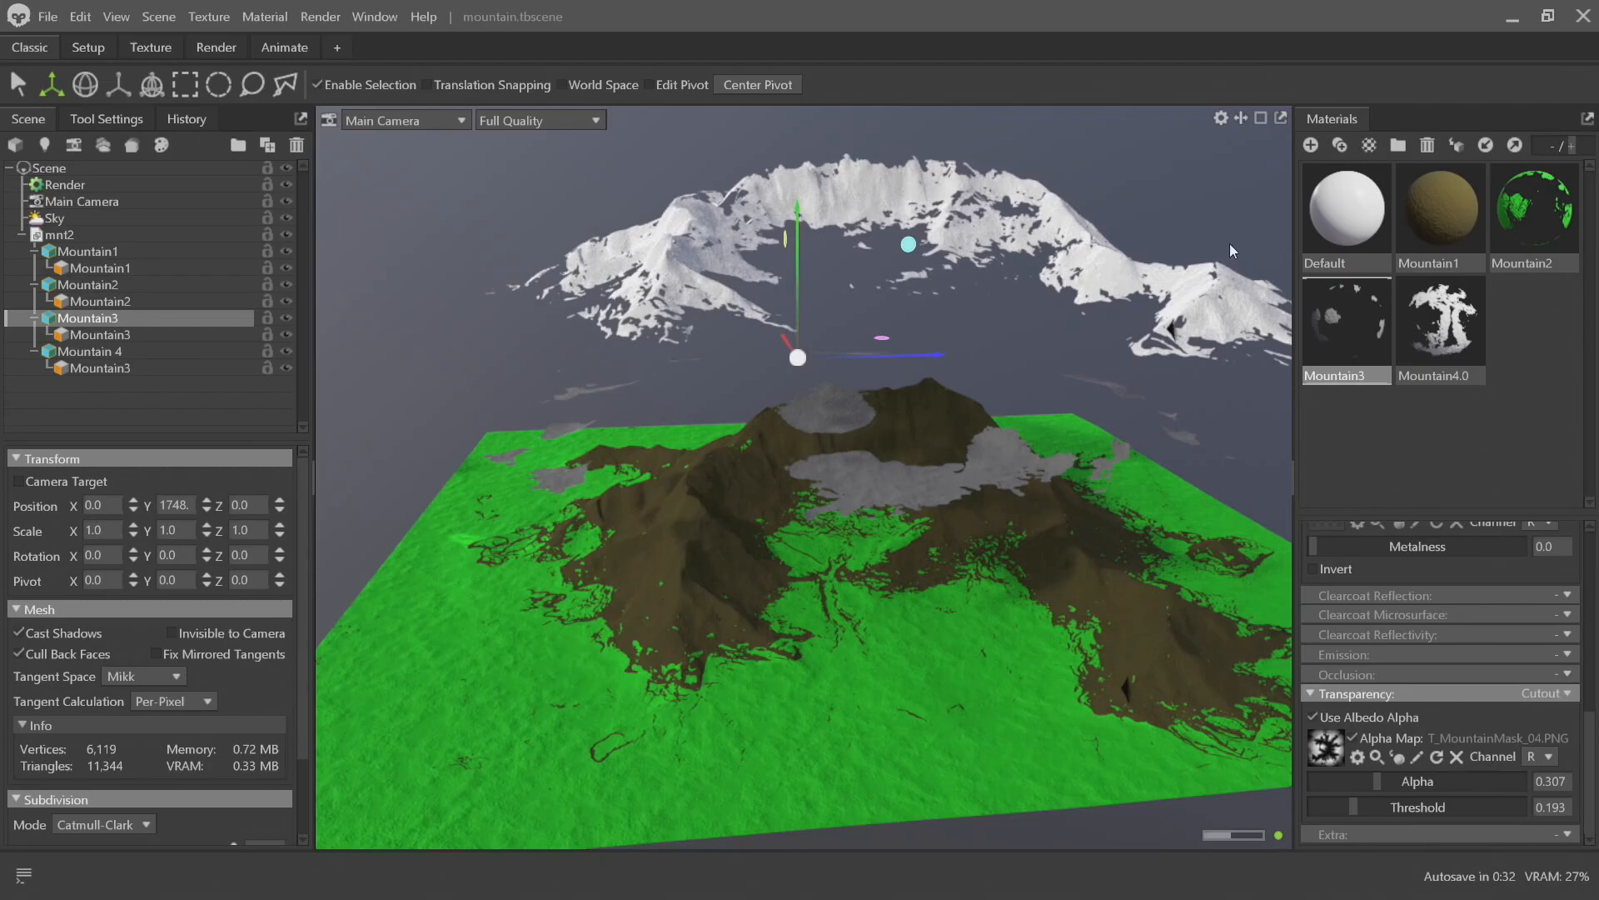
# Change the Mountain1 material's albedo color to a neutral mid grey, hex 858585
pyautogui.click(1473, 208)
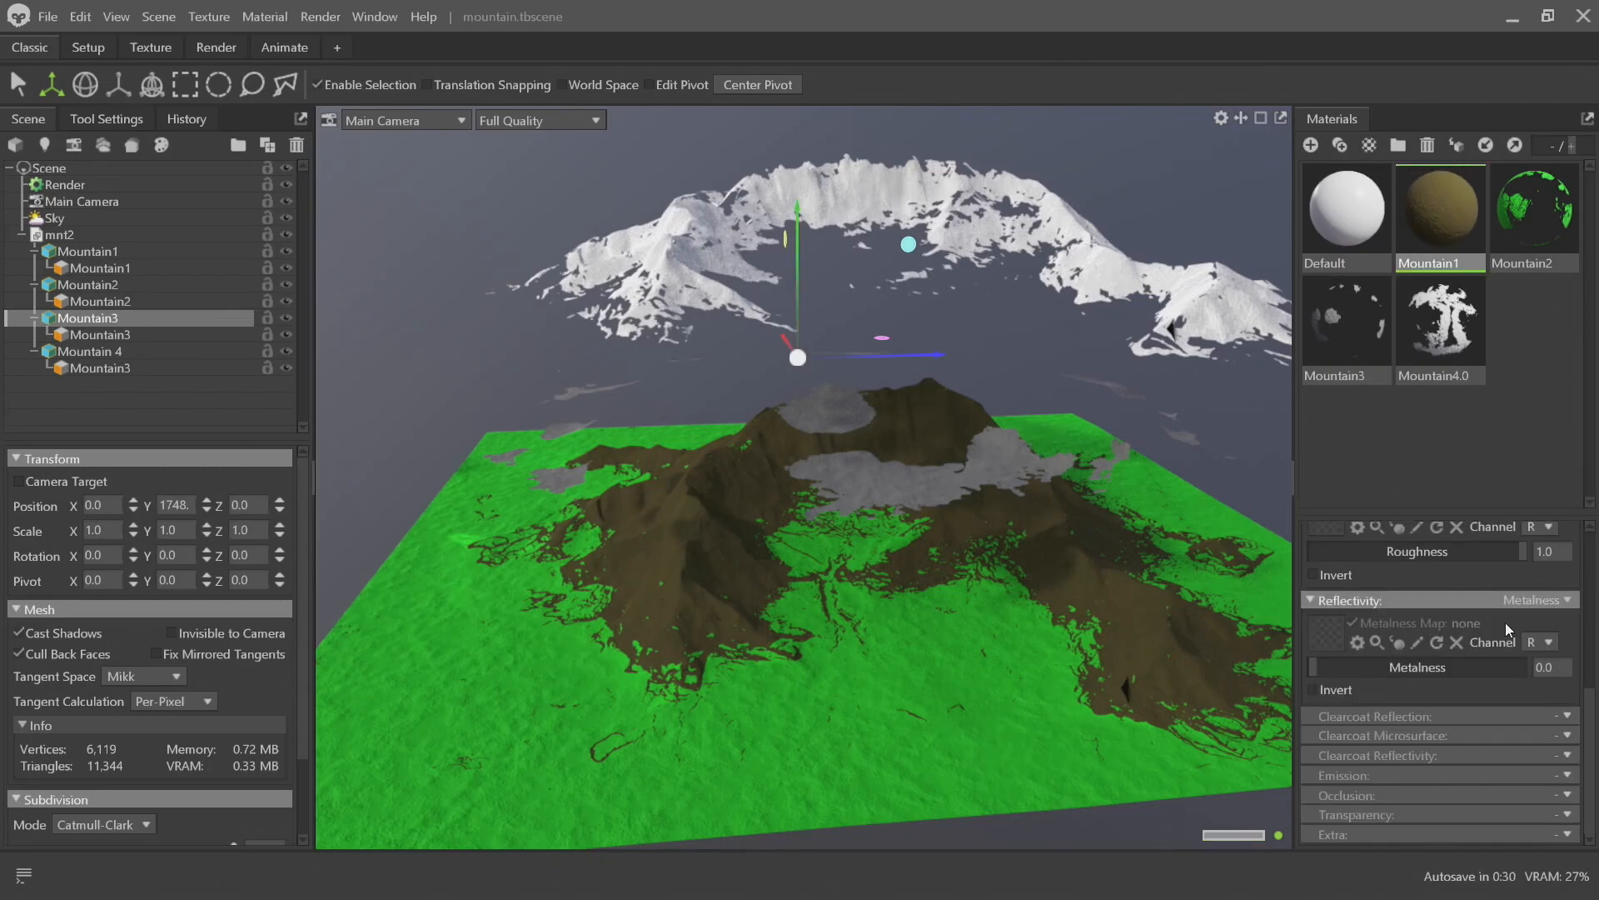
pyautogui.scroll(3, 1491, 642)
pyautogui.click(1490, 632)
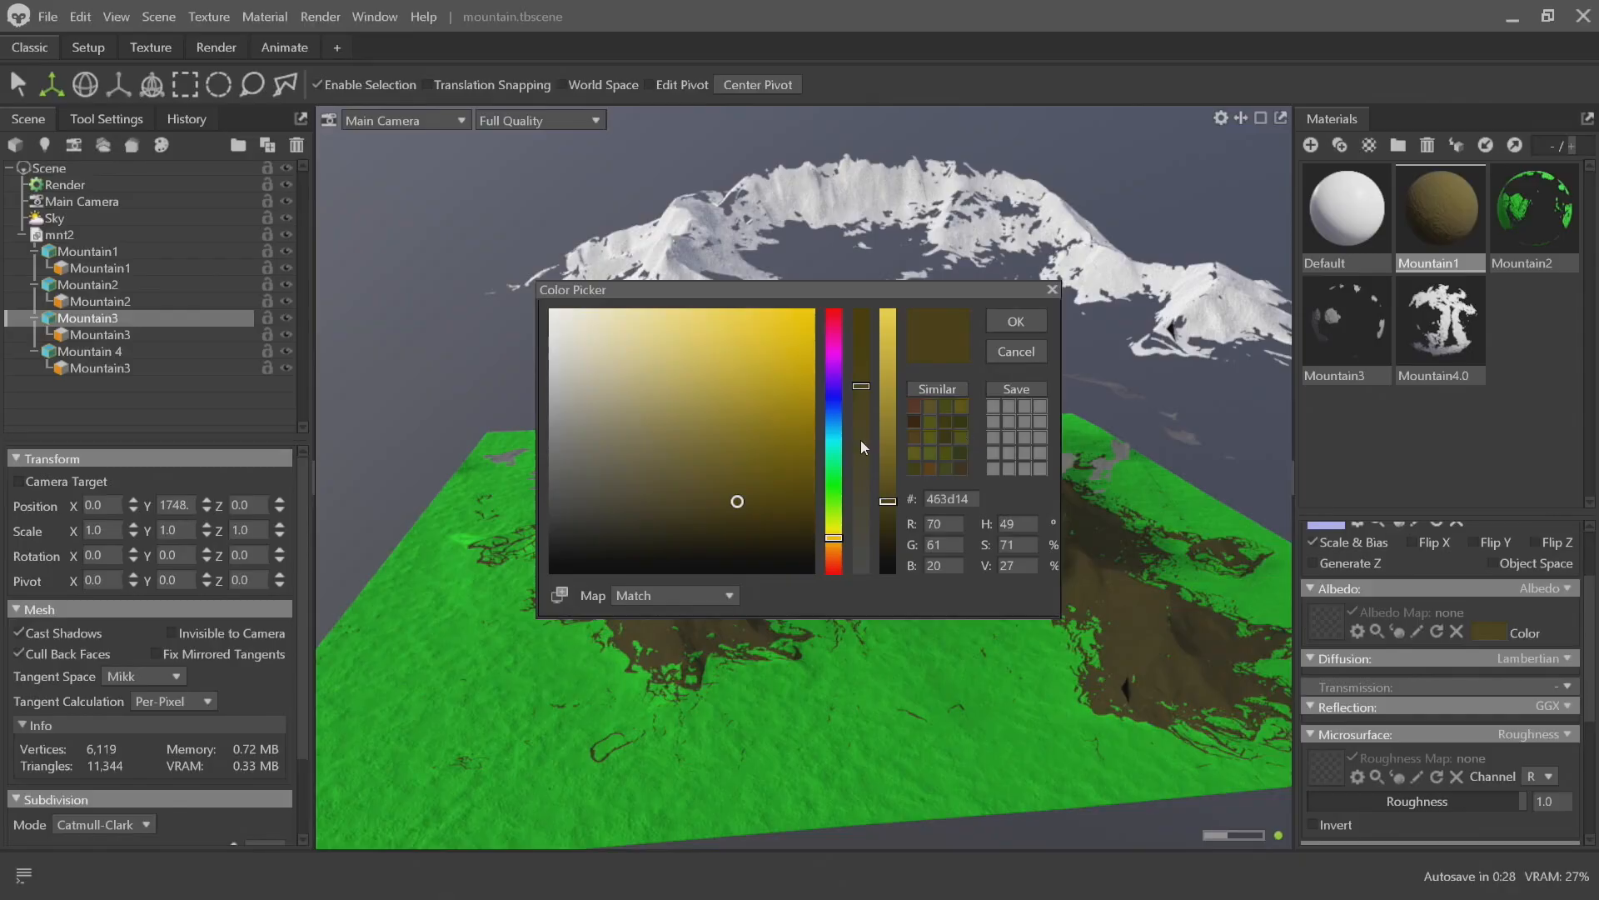
pyautogui.moveTo(864, 441)
pyautogui.mouseDown()
pyautogui.moveTo(864, 521)
pyautogui.moveTo(864, 503)
pyautogui.mouseUp()
pyautogui.moveTo(651, 443); pyautogui.dragTo(453, 434)
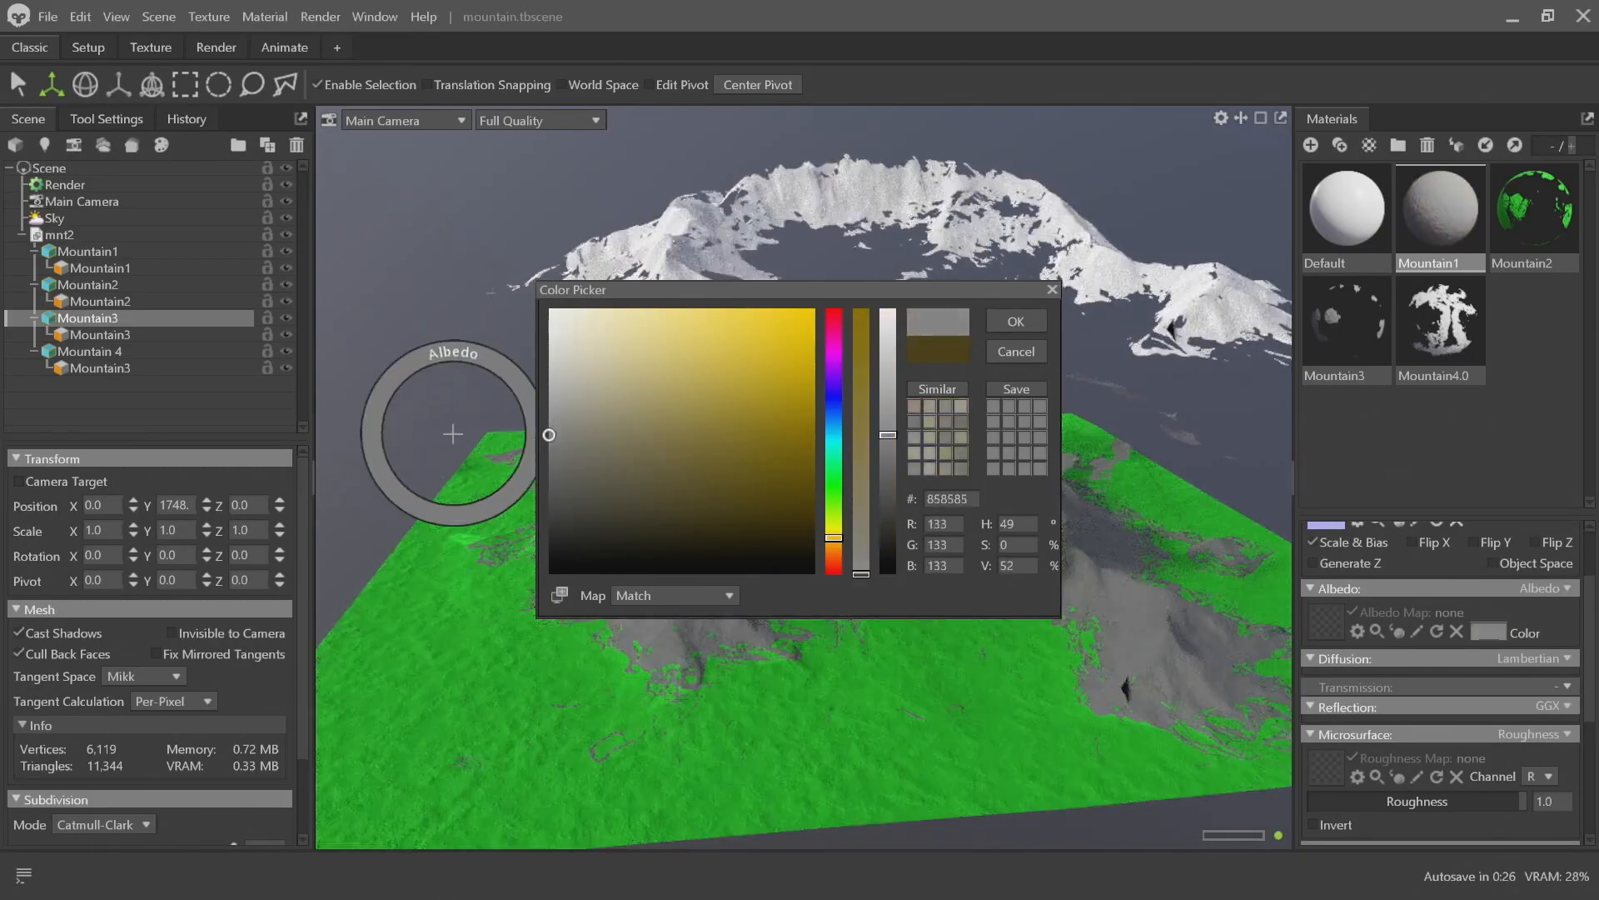
pyautogui.click(1015, 321)
pyautogui.moveTo(833, 429); pyautogui.dragTo(856, 448)
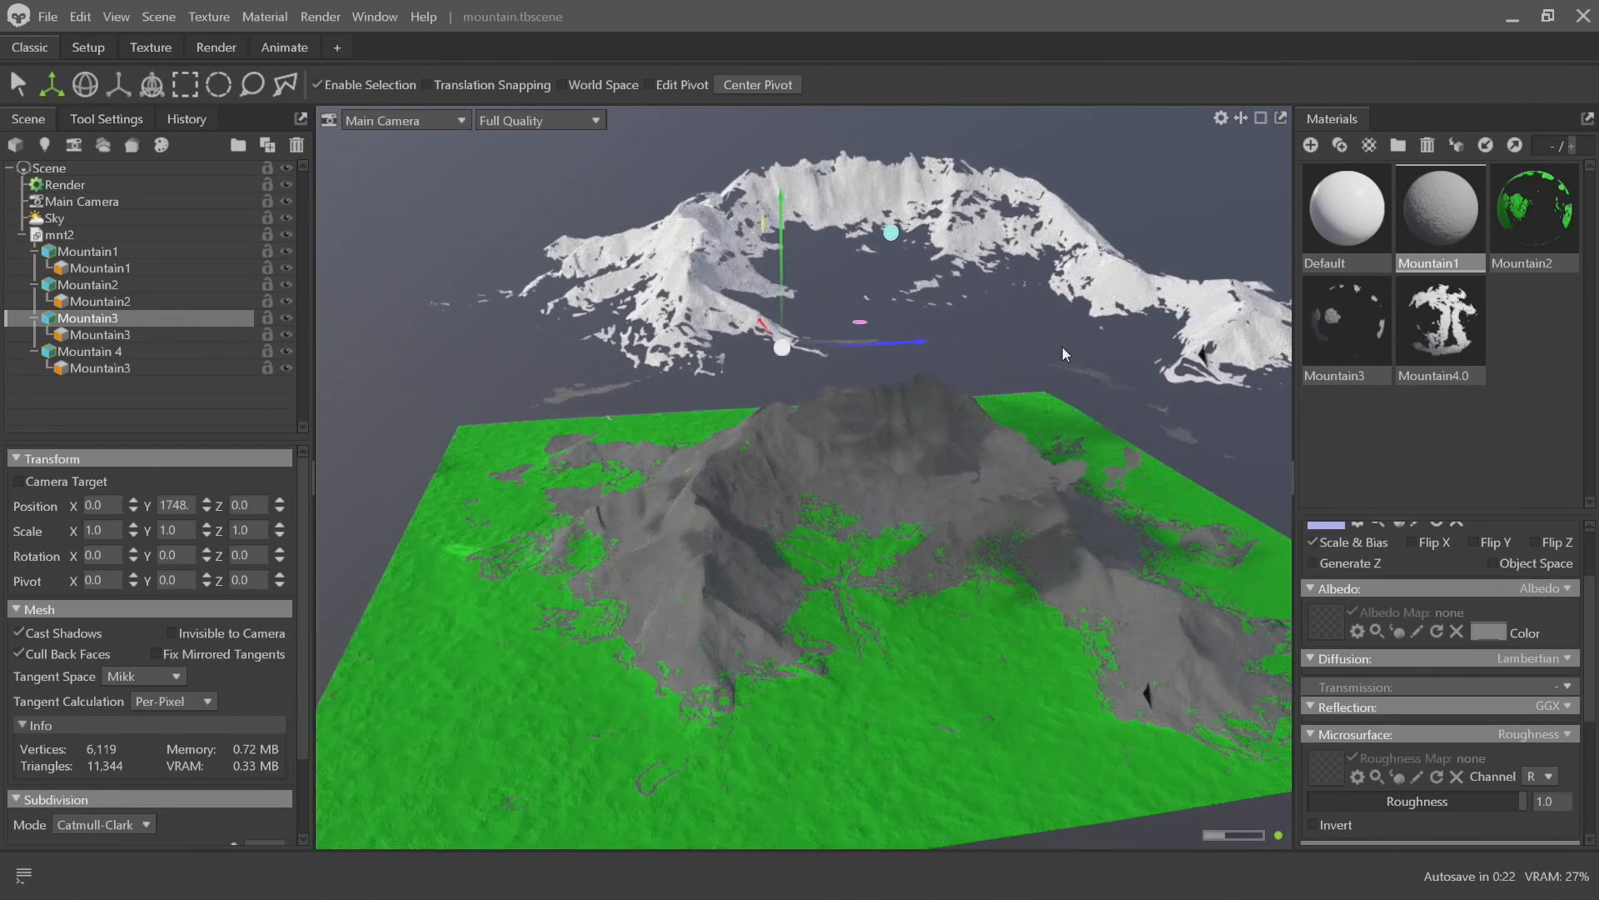
# Change the Mountain3 material's albedo color to a muted dark brown, hex 554535
pyautogui.click(1366, 331)
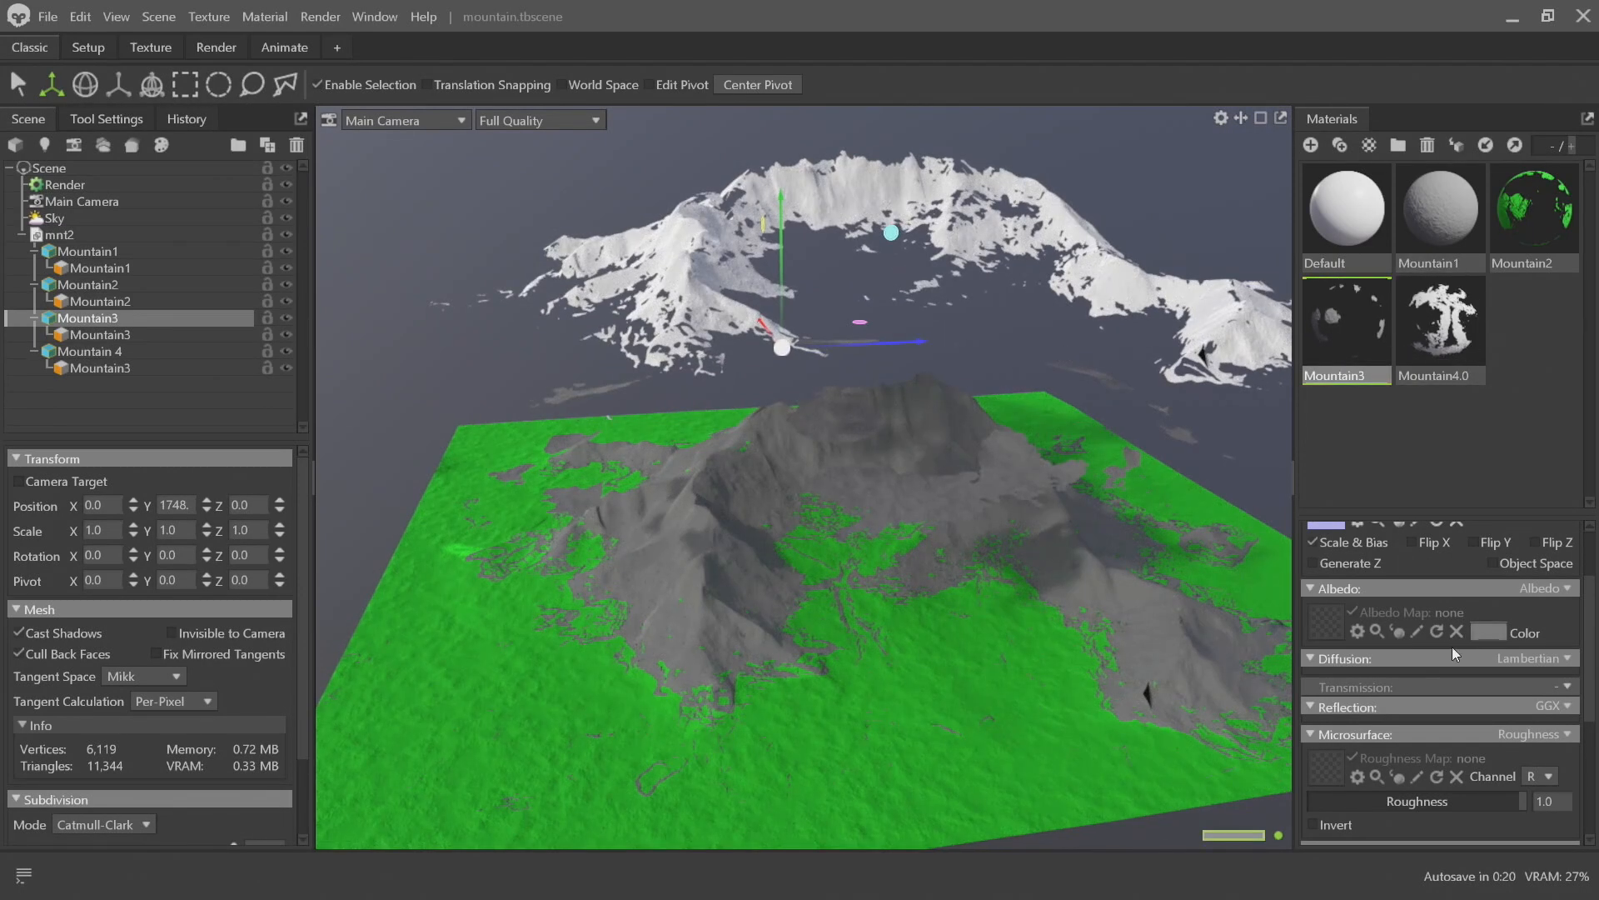
pyautogui.click(1488, 632)
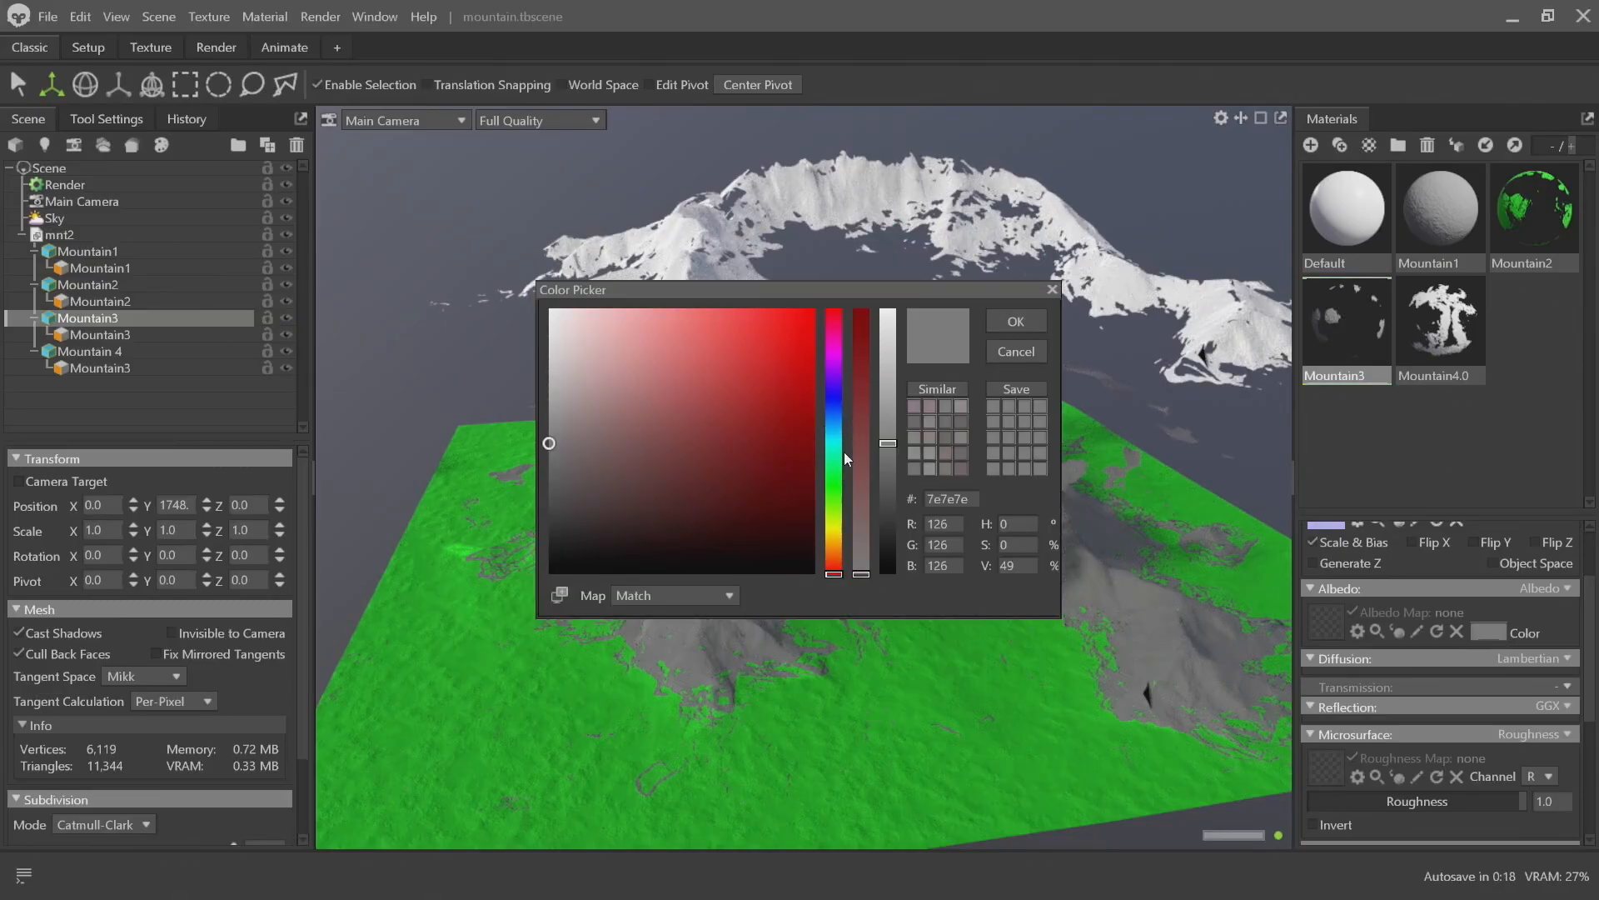
pyautogui.moveTo(835, 500); pyautogui.dragTo(857, 532)
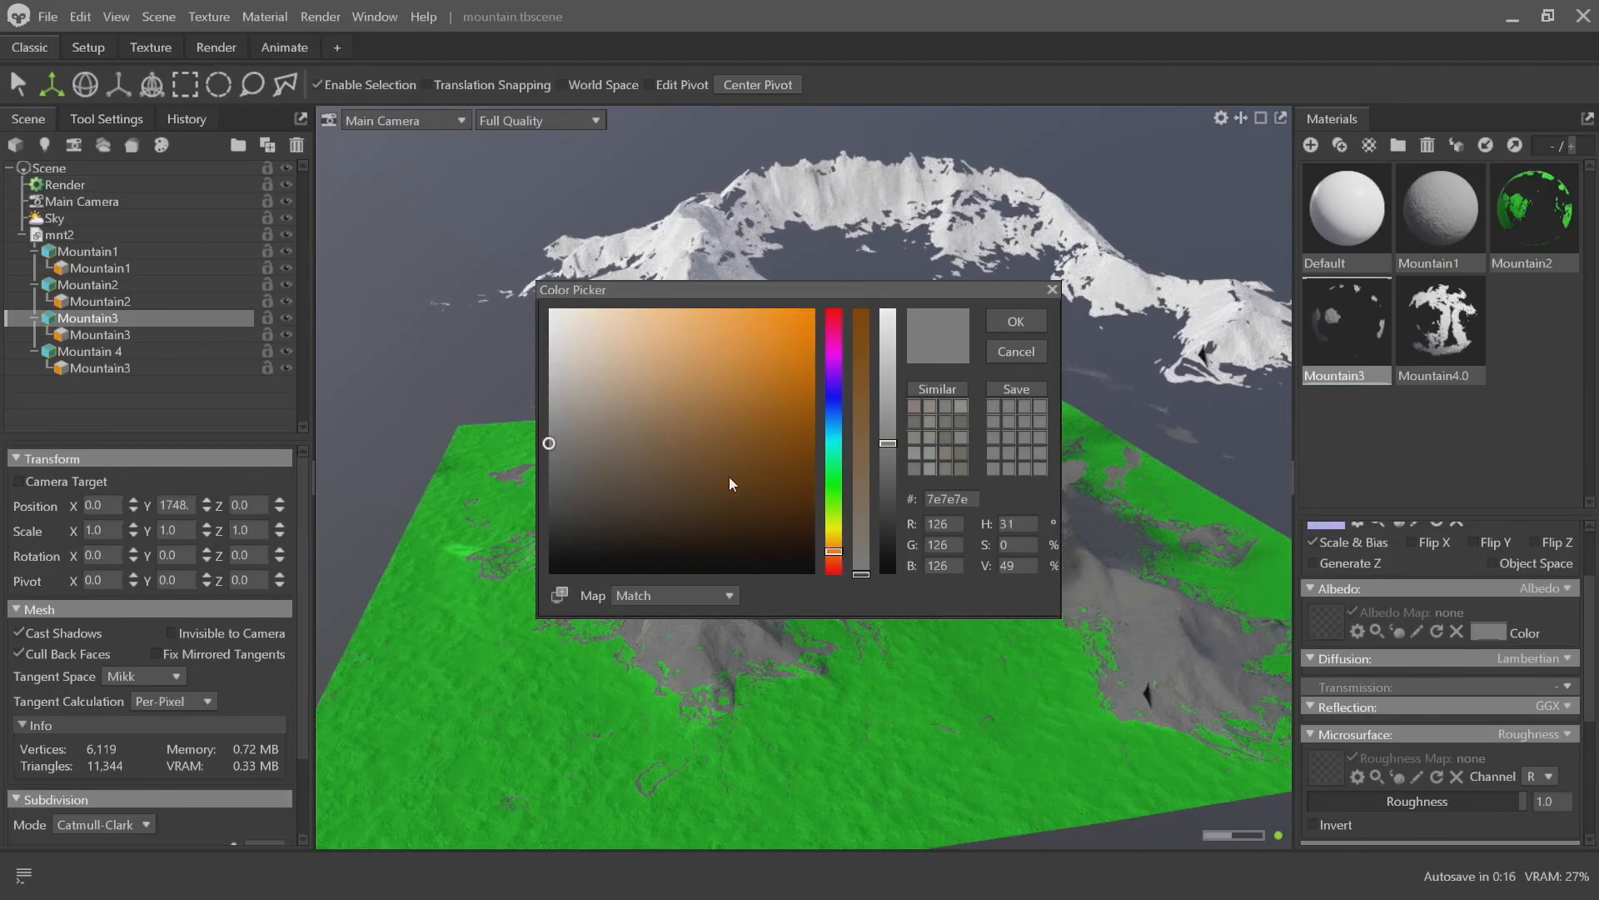
pyautogui.moveTo(729, 483)
pyautogui.mouseDown()
pyautogui.moveTo(617, 517)
pyautogui.moveTo(649, 485)
pyautogui.mouseUp()
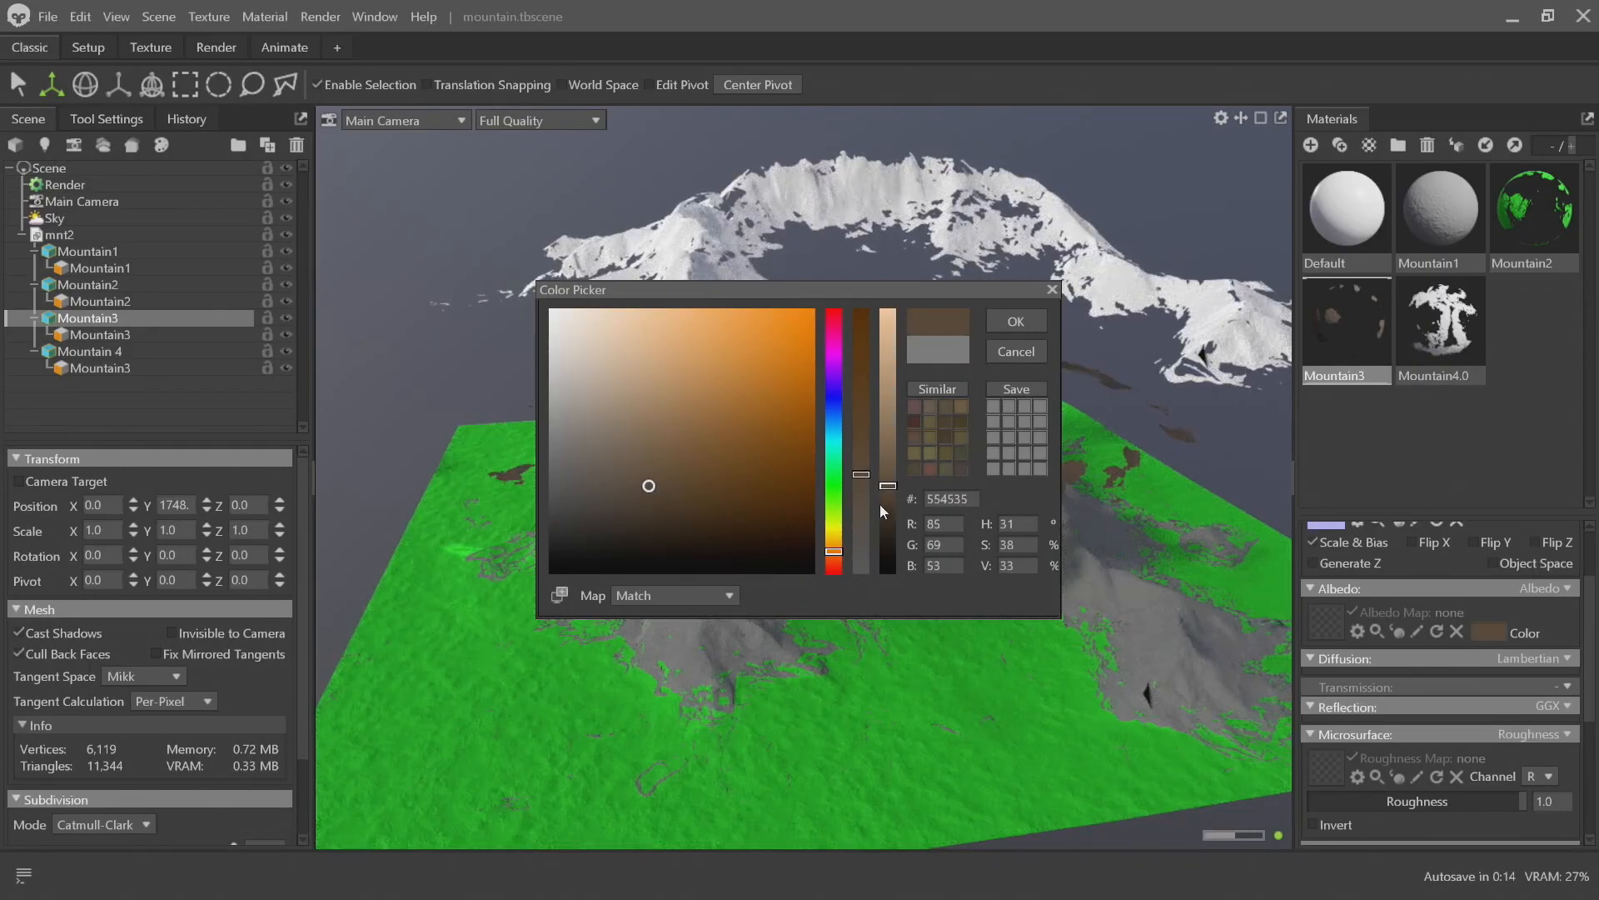
pyautogui.click(1007, 327)
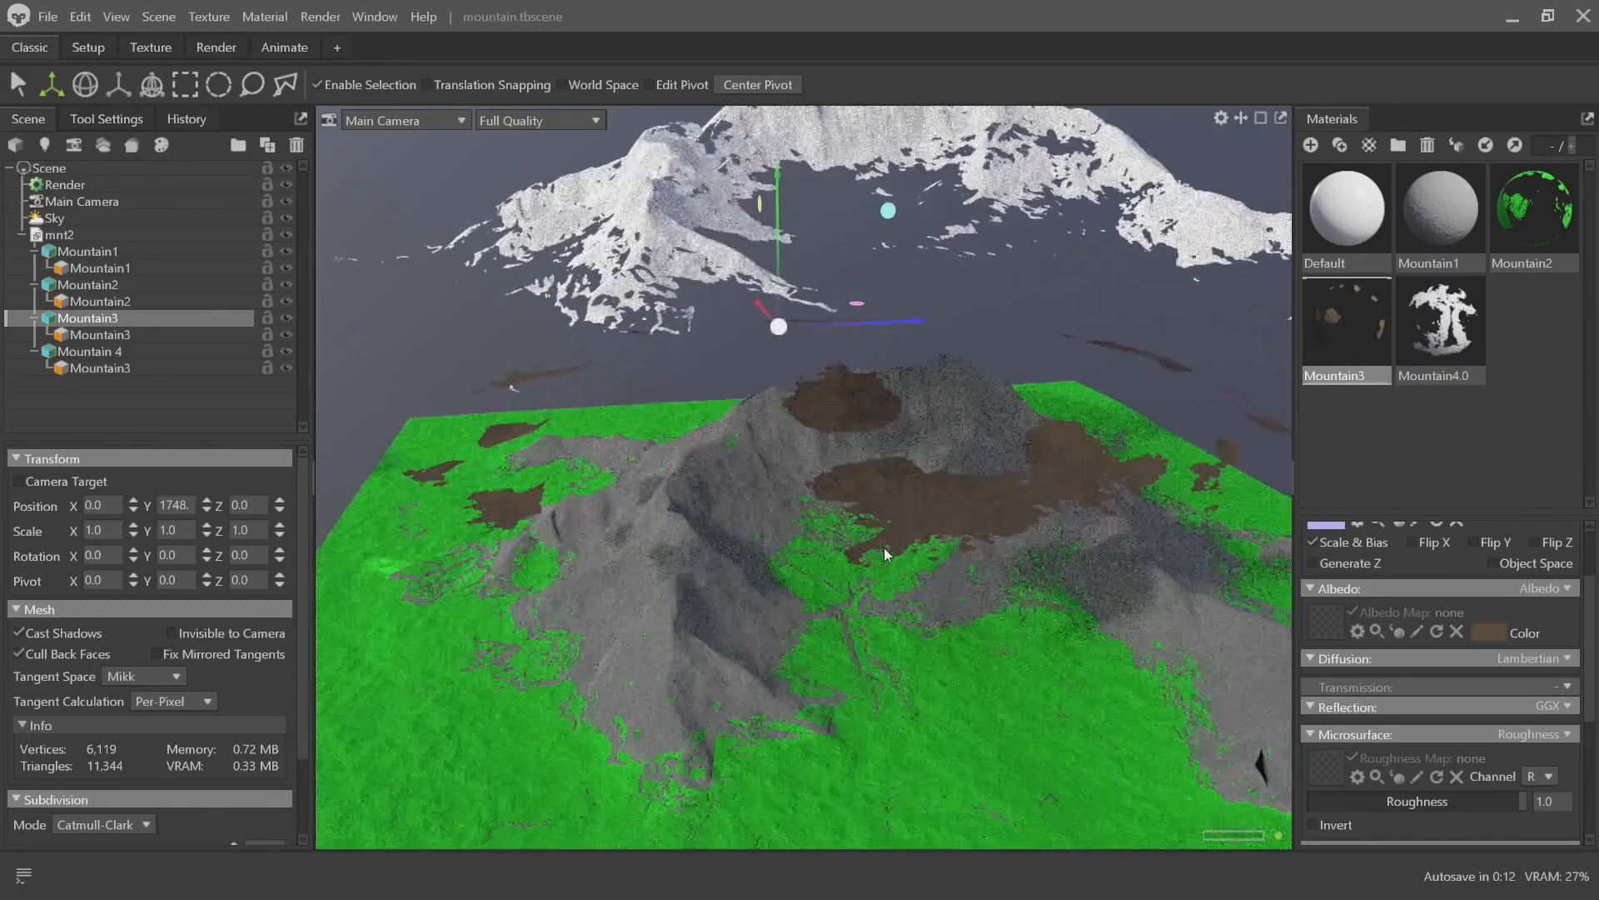
# Try the Mountain3 mesh on the terrain at a Y position of about 50.9, and lift it back up to about 2231
pyautogui.moveTo(885, 554); pyautogui.dragTo(1035, 267)
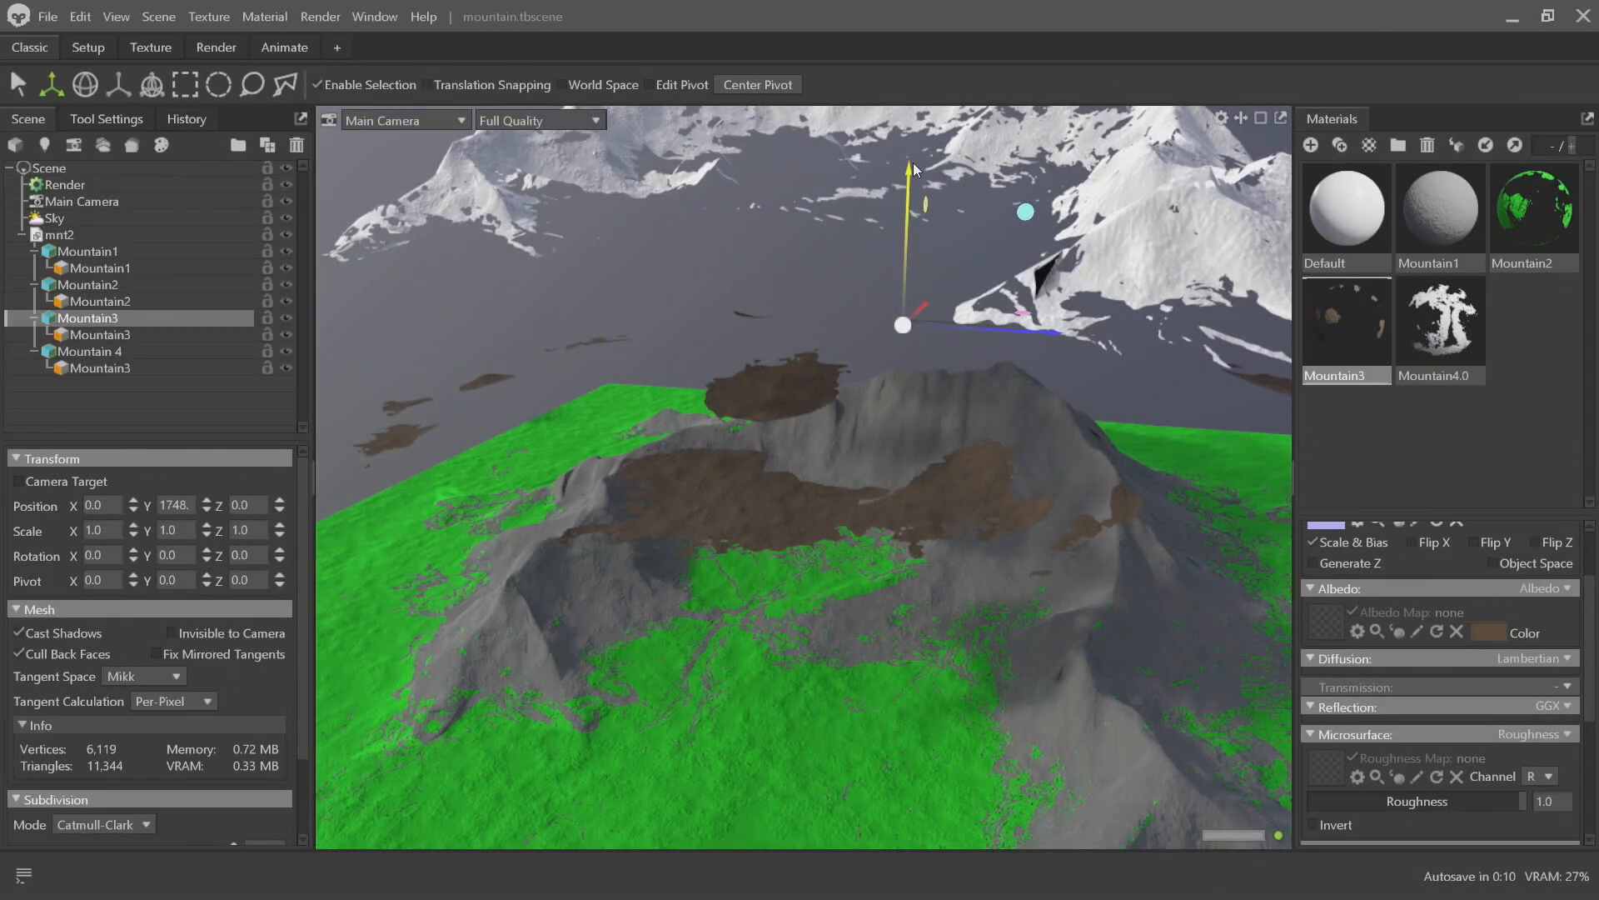
pyautogui.moveTo(913, 163); pyautogui.dragTo(921, 286)
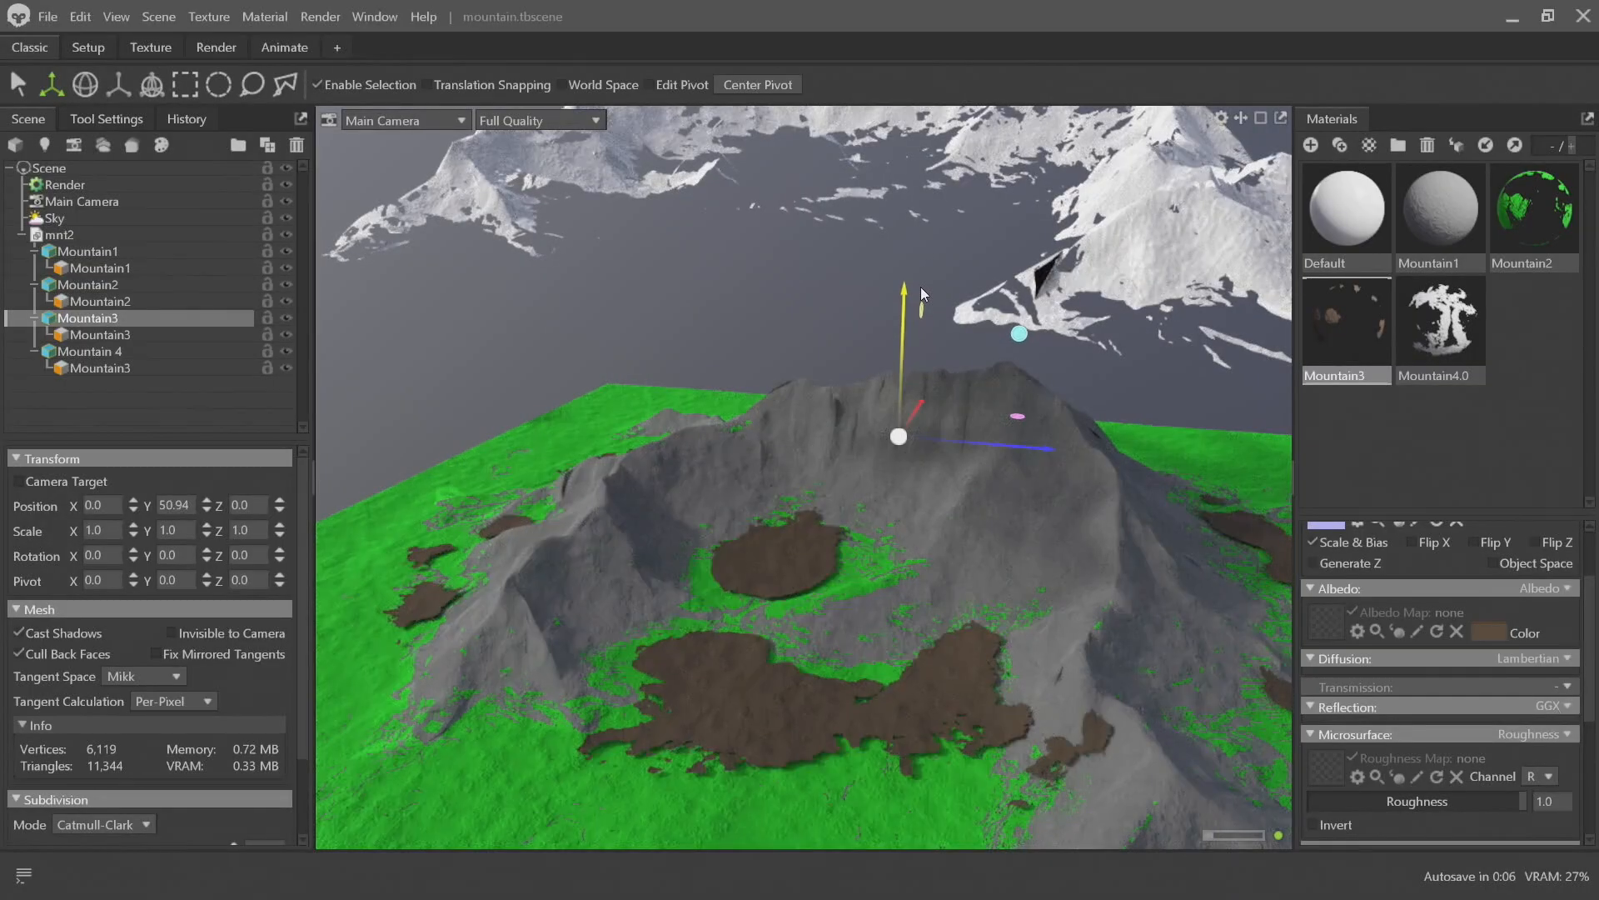
pyautogui.rightClick(923, 288)
pyautogui.moveTo(884, 463); pyautogui.dragTo(861, 230)
pyautogui.scroll(-3, 713, 264)
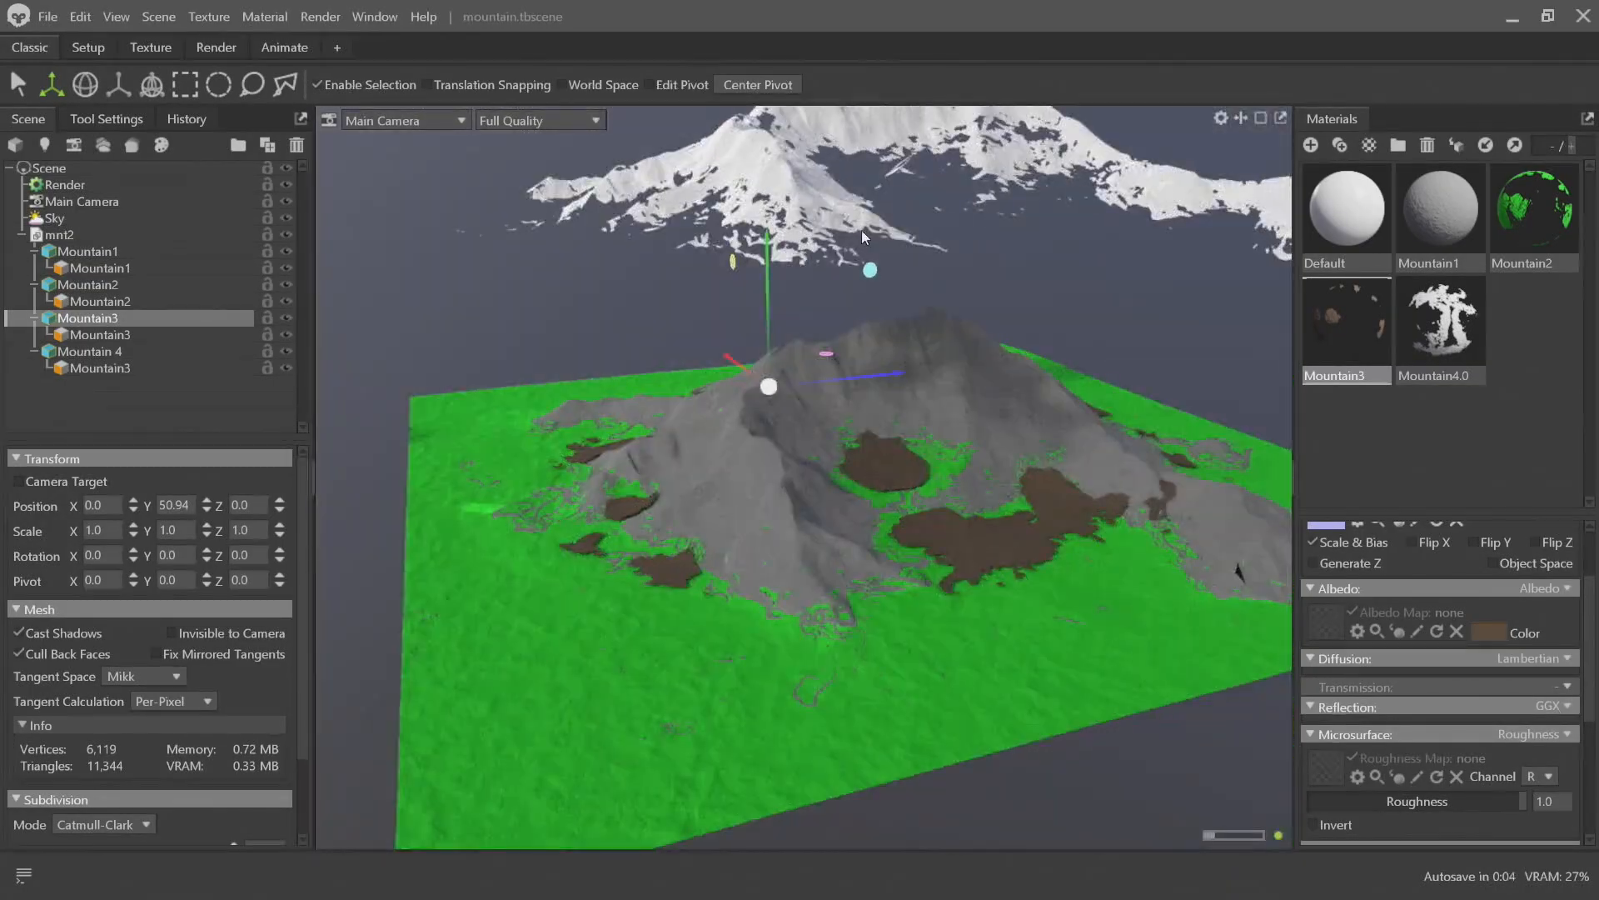
pyautogui.scroll(3, 877, 405)
pyautogui.moveTo(844, 332); pyautogui.dragTo(1031, 422)
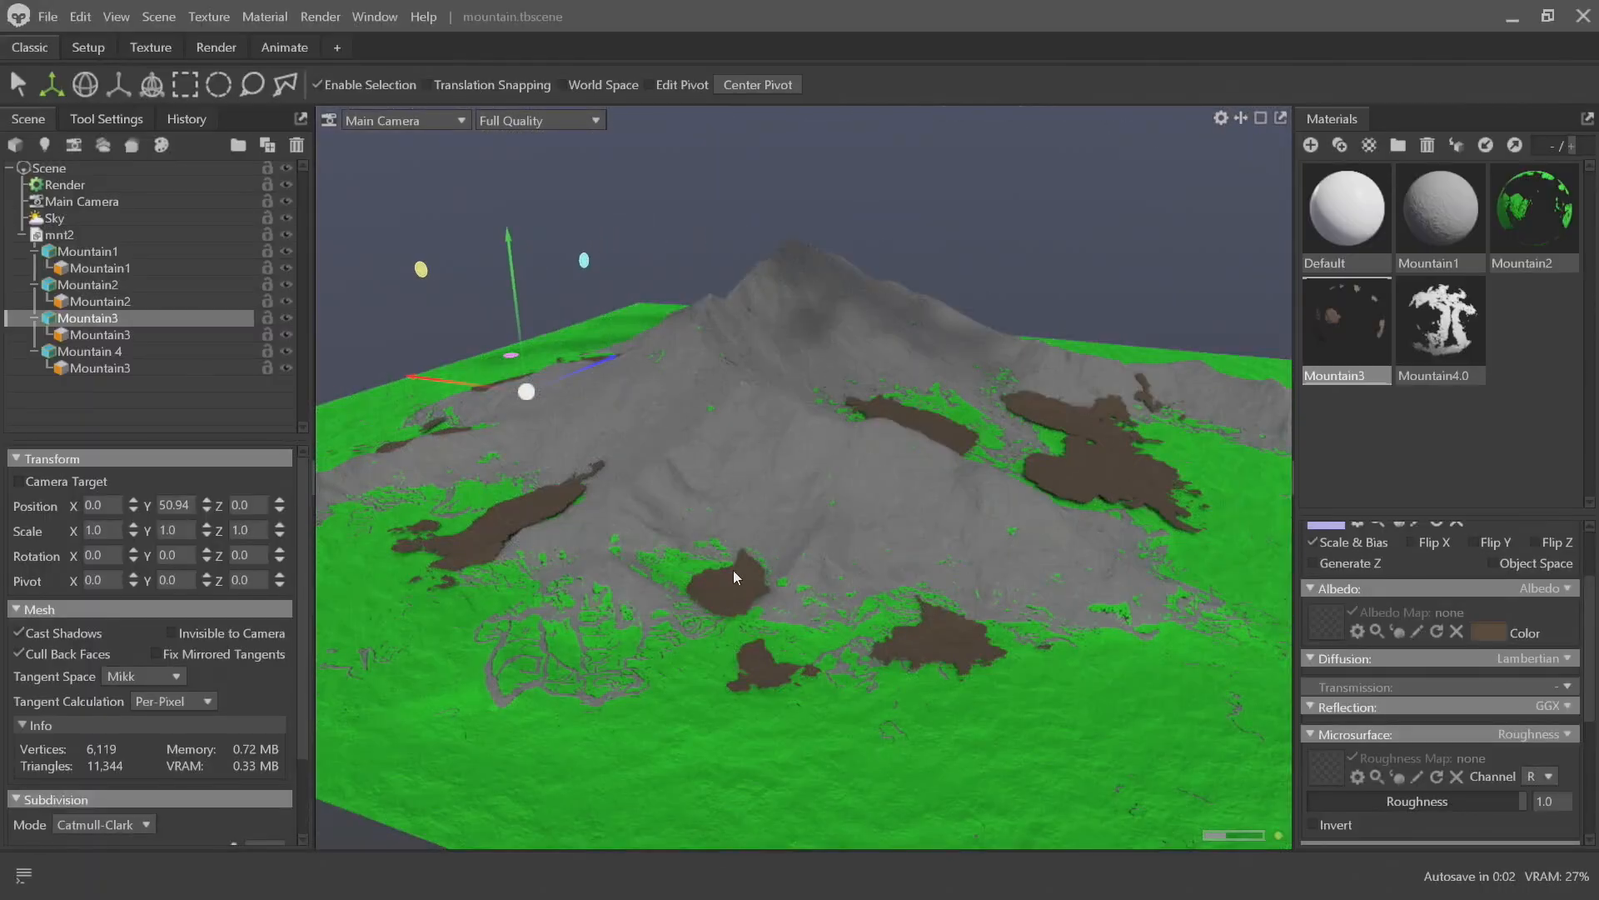
pyautogui.moveTo(505, 293); pyautogui.dragTo(714, 534)
pyautogui.scroll(-3, 714, 533)
# Adjust the height of the green Mountain2 mesh over the grey base to a Y position of about 27.3
pyautogui.click(772, 646)
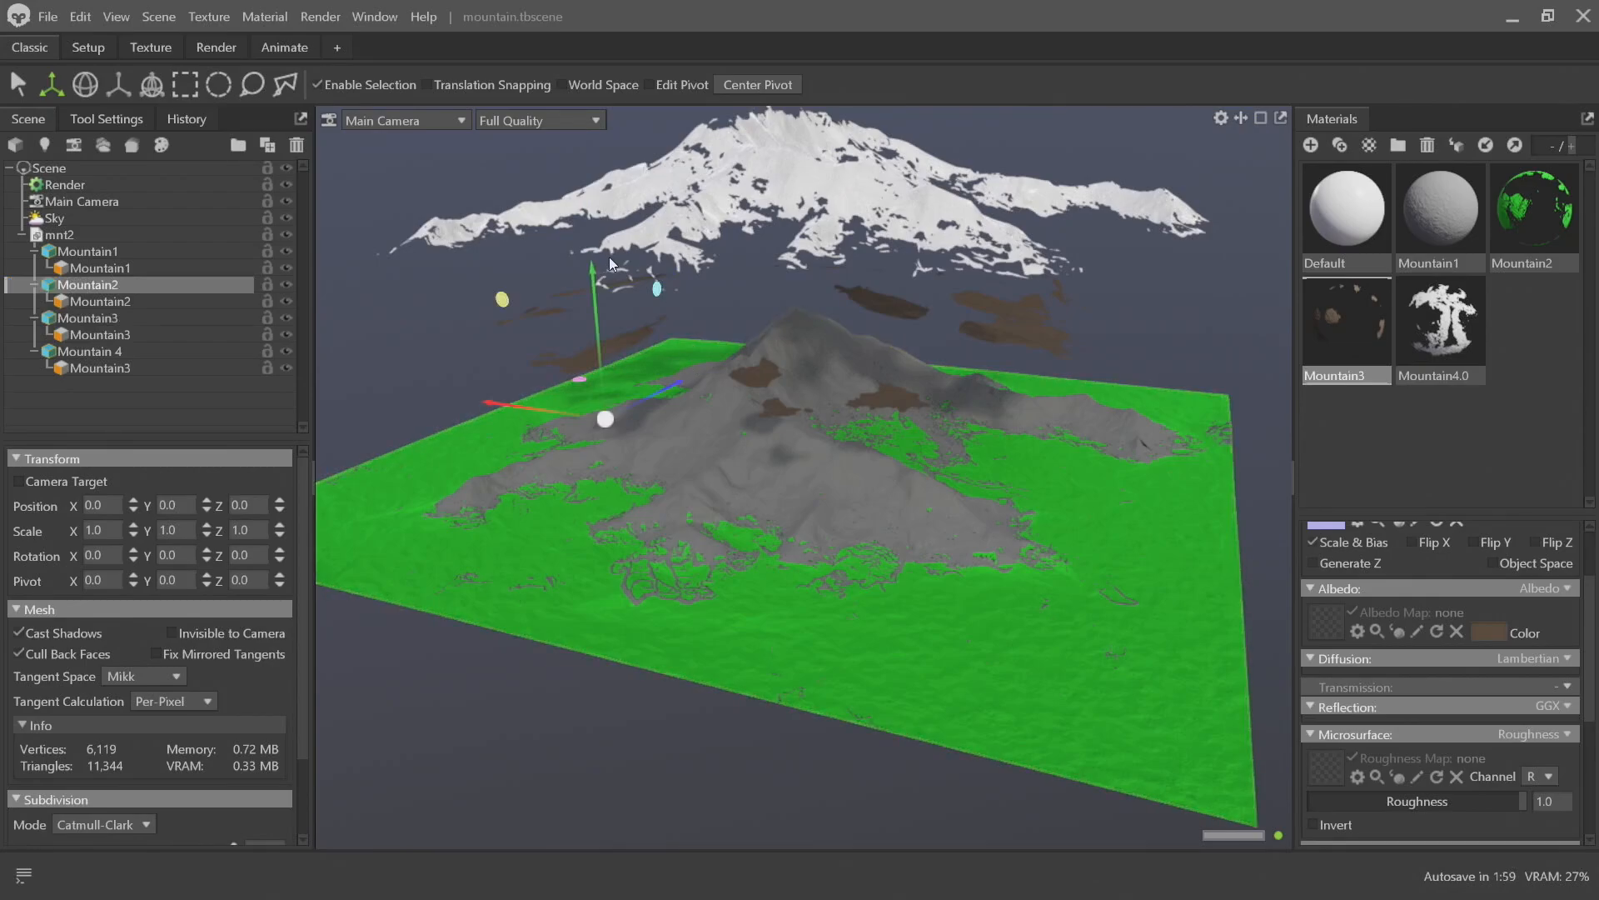
pyautogui.moveTo(589, 281)
pyautogui.mouseDown()
pyautogui.moveTo(587, 337)
pyautogui.moveTo(598, 263)
pyautogui.moveTo(600, 277)
pyautogui.mouseUp()
pyautogui.scroll(4, 861, 562)
pyautogui.moveTo(861, 562); pyautogui.dragTo(643, 330)
pyautogui.scroll(3, 643, 330)
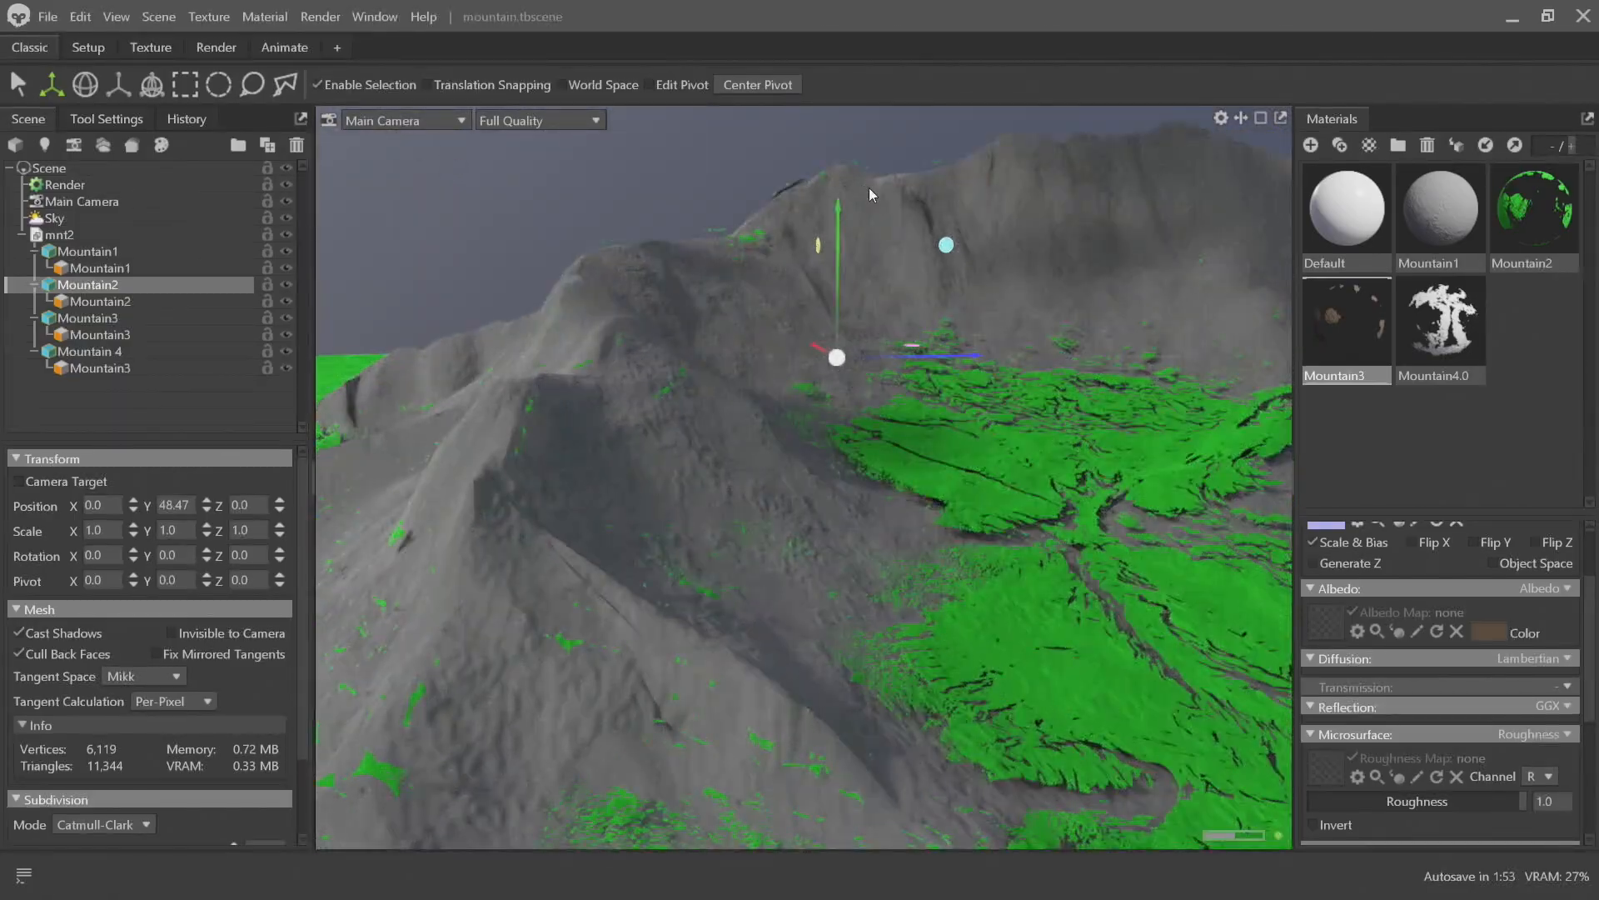
pyautogui.moveTo(841, 202); pyautogui.dragTo(833, 128)
pyautogui.click(925, 208)
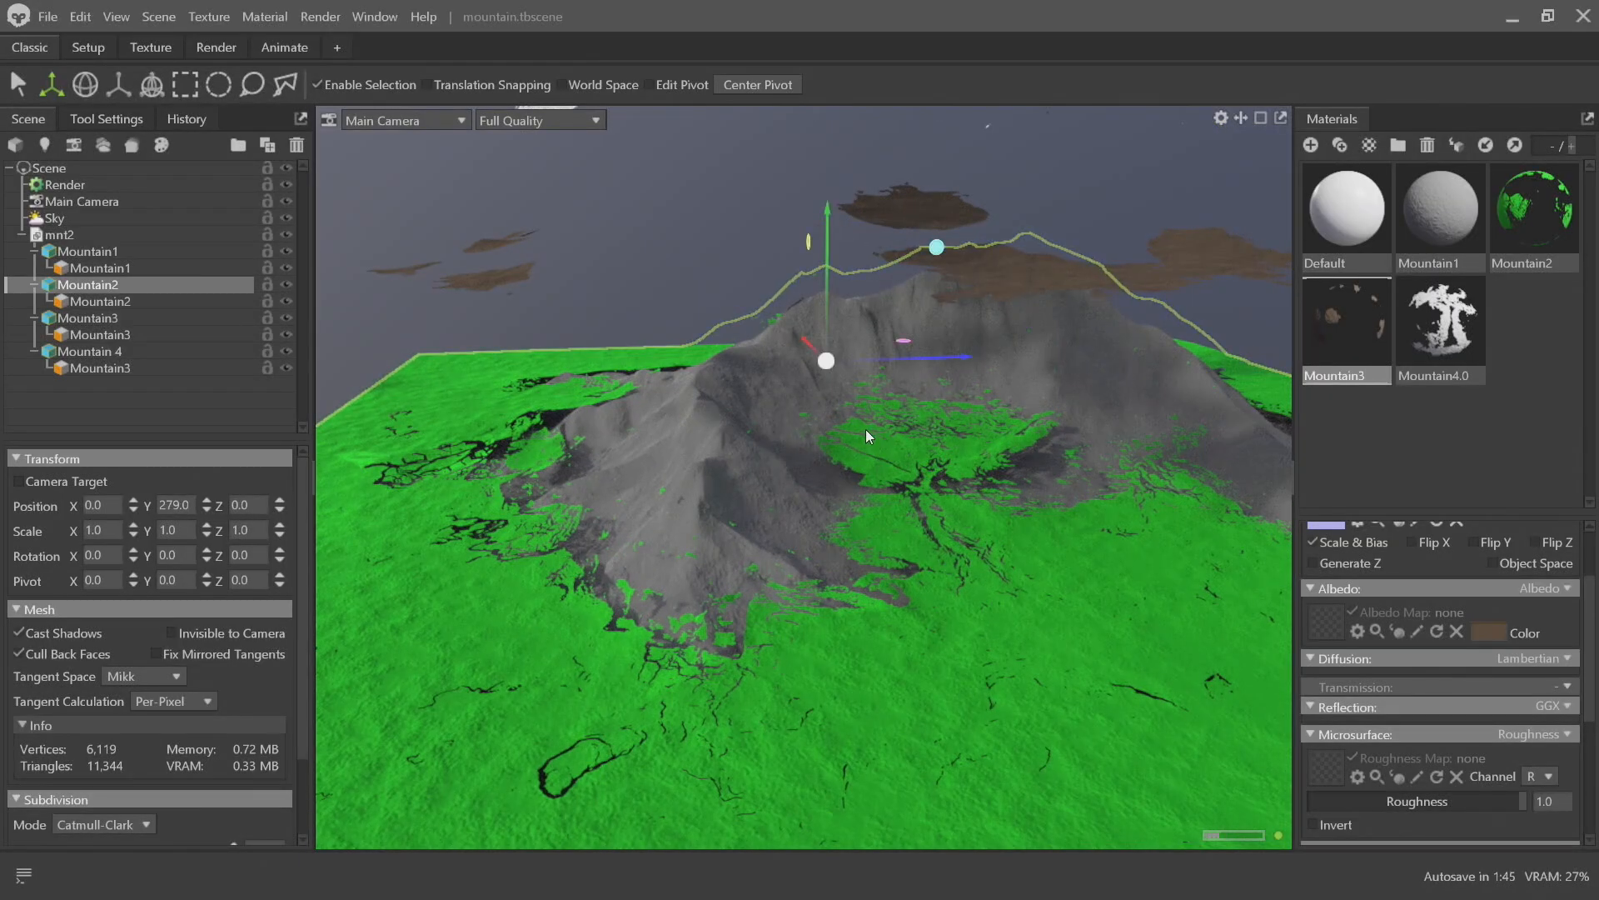
pyautogui.moveTo(825, 224); pyautogui.dragTo(814, 236)
# Lower the brown Mountain3 mesh onto the terrain at a Y position of about 43
pyautogui.click(1036, 284)
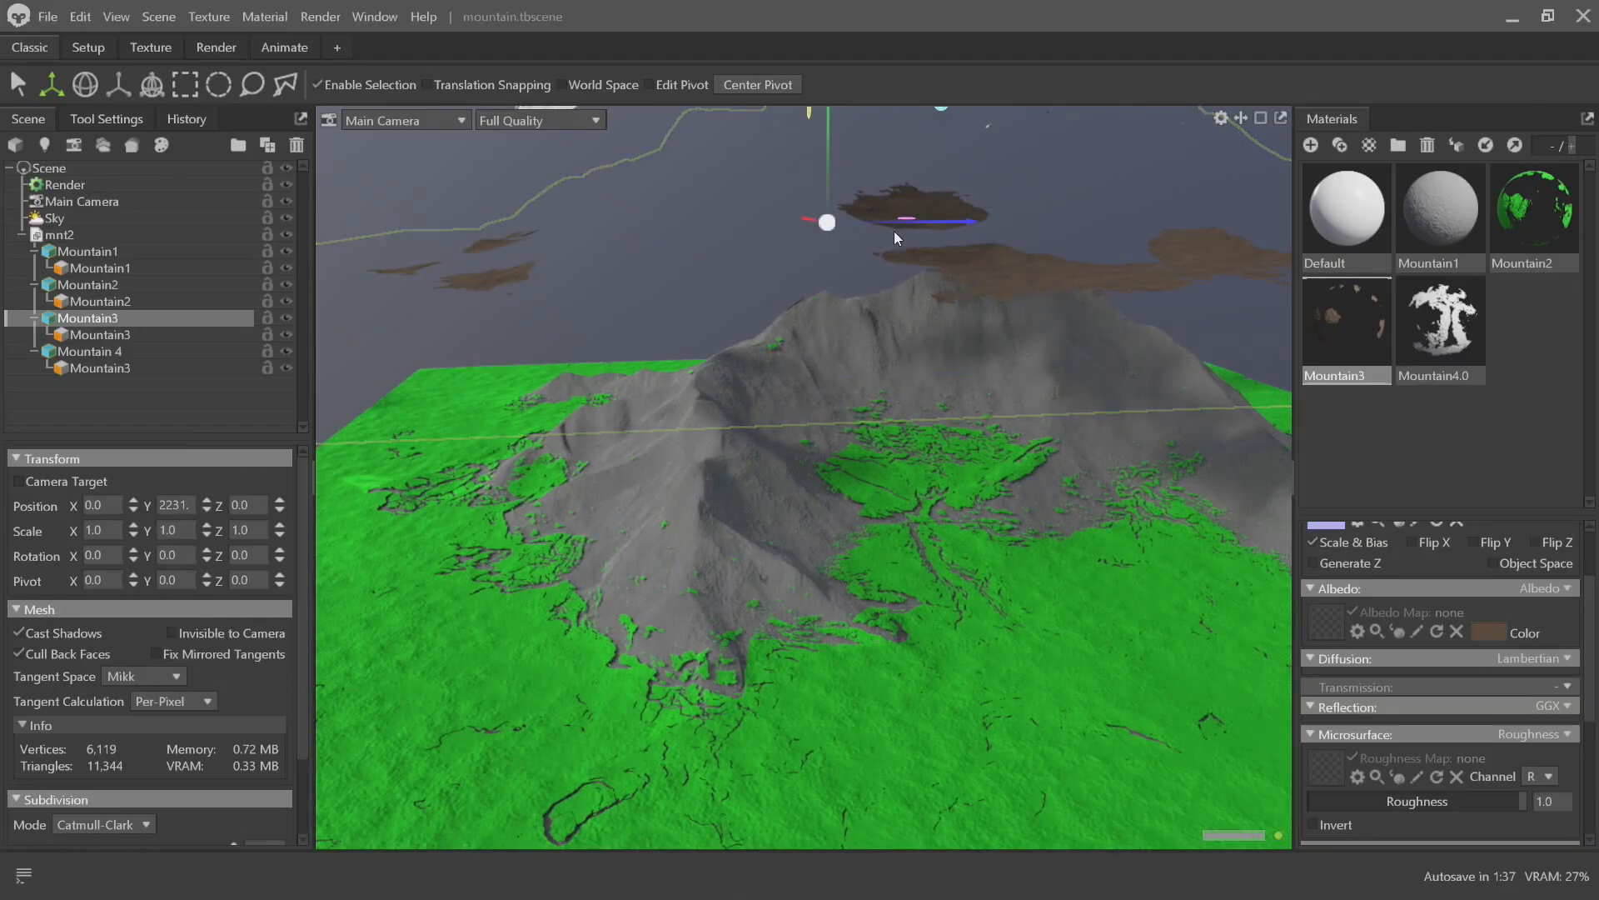
pyautogui.moveTo(828, 141); pyautogui.dragTo(817, 304)
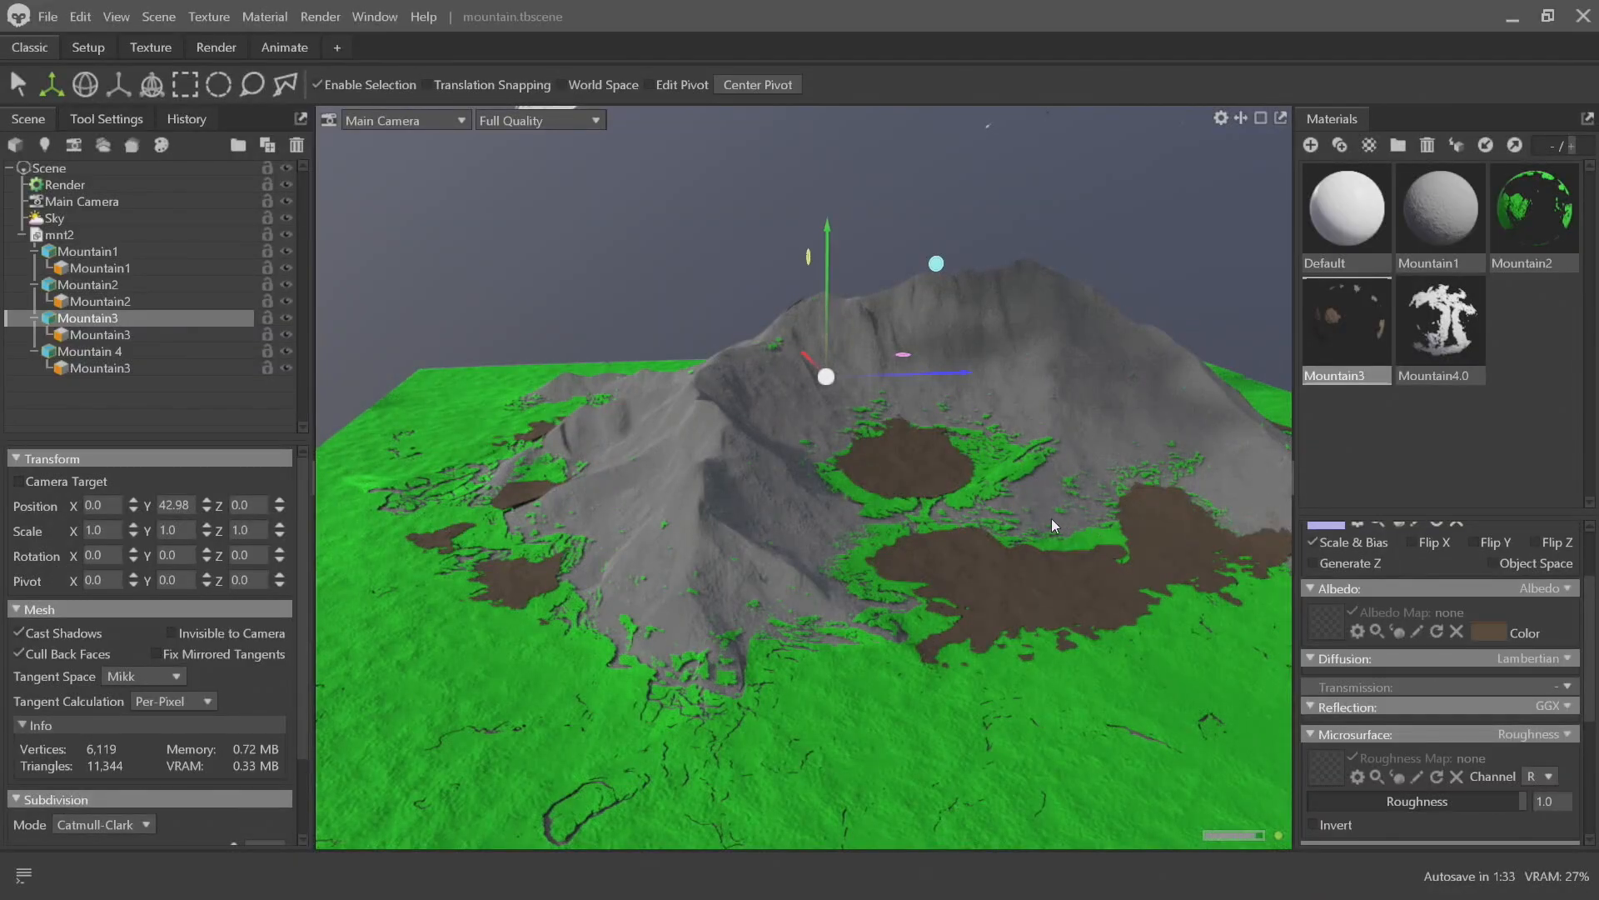
# Set the Mountain3 material's cutout transparency to an alpha of about 0.668 and a threshold of about 0.149
pyautogui.scroll(-3, 1413, 799)
pyautogui.scroll(-3, 1412, 799)
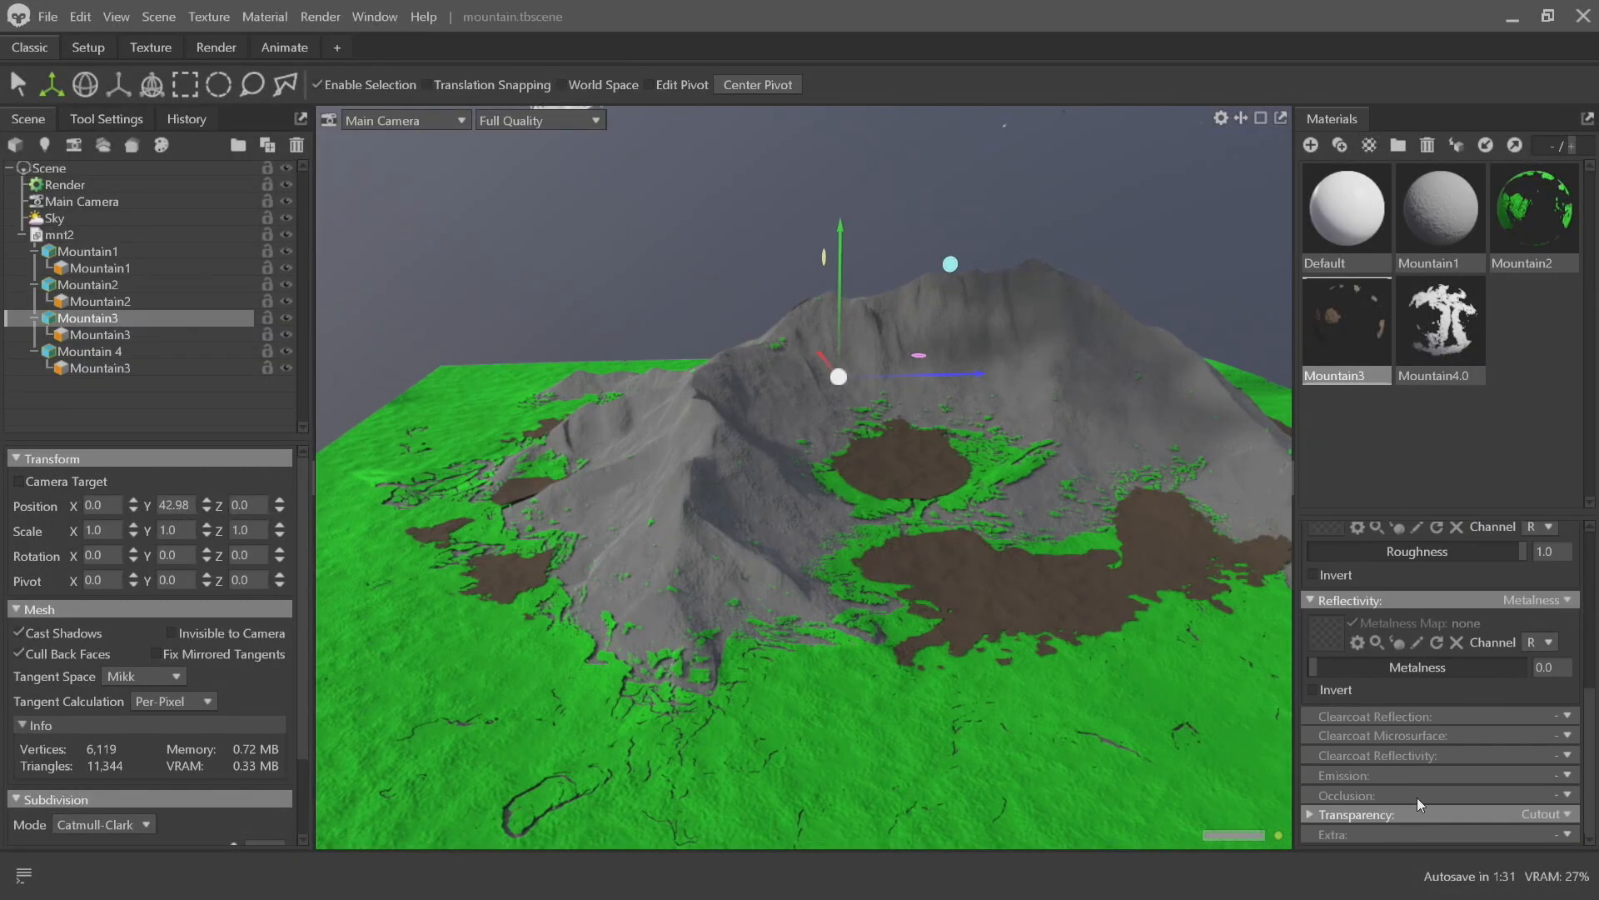
pyautogui.scroll(1, 1431, 666)
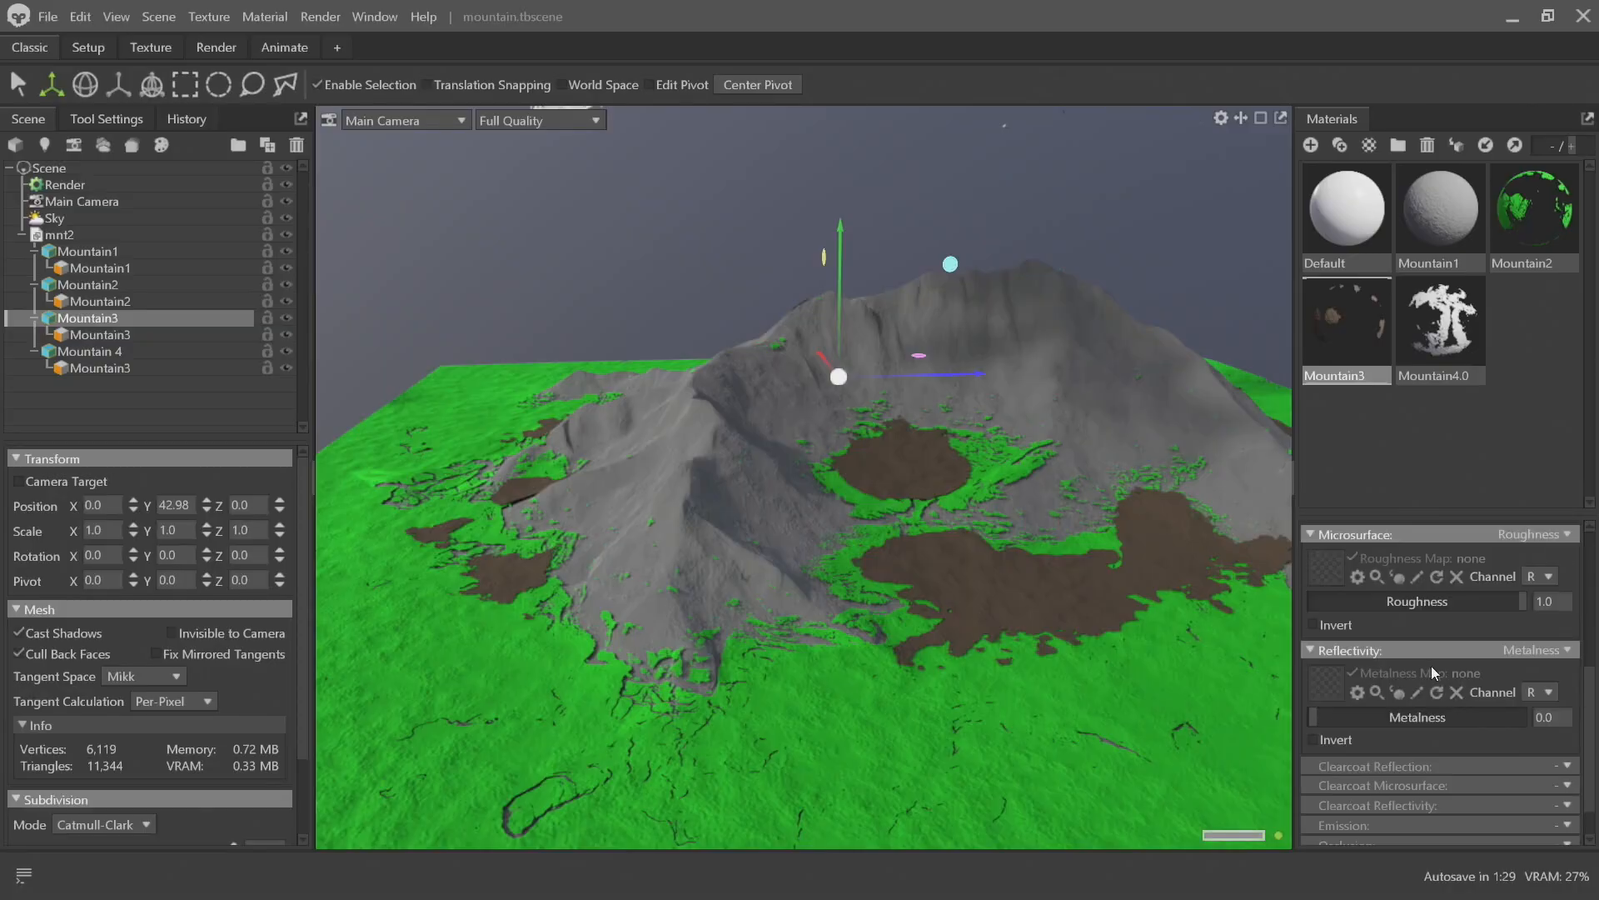
pyautogui.scroll(-1, 1431, 668)
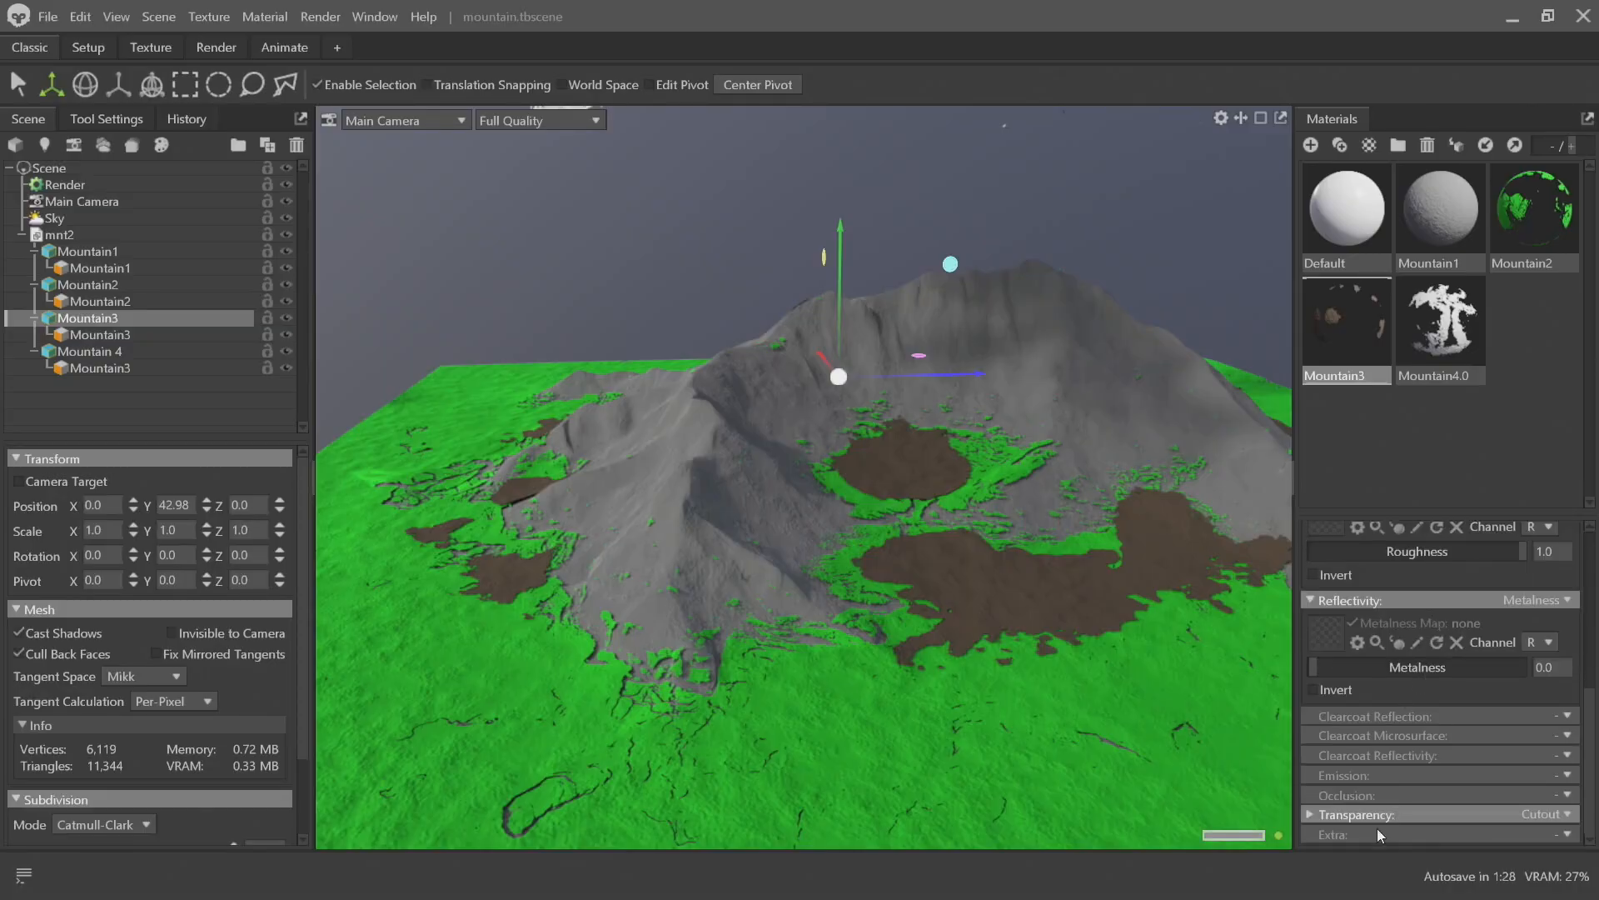
pyautogui.click(1309, 815)
pyautogui.scroll(-2, 1366, 783)
pyautogui.moveTo(1375, 782); pyautogui.dragTo(1456, 783)
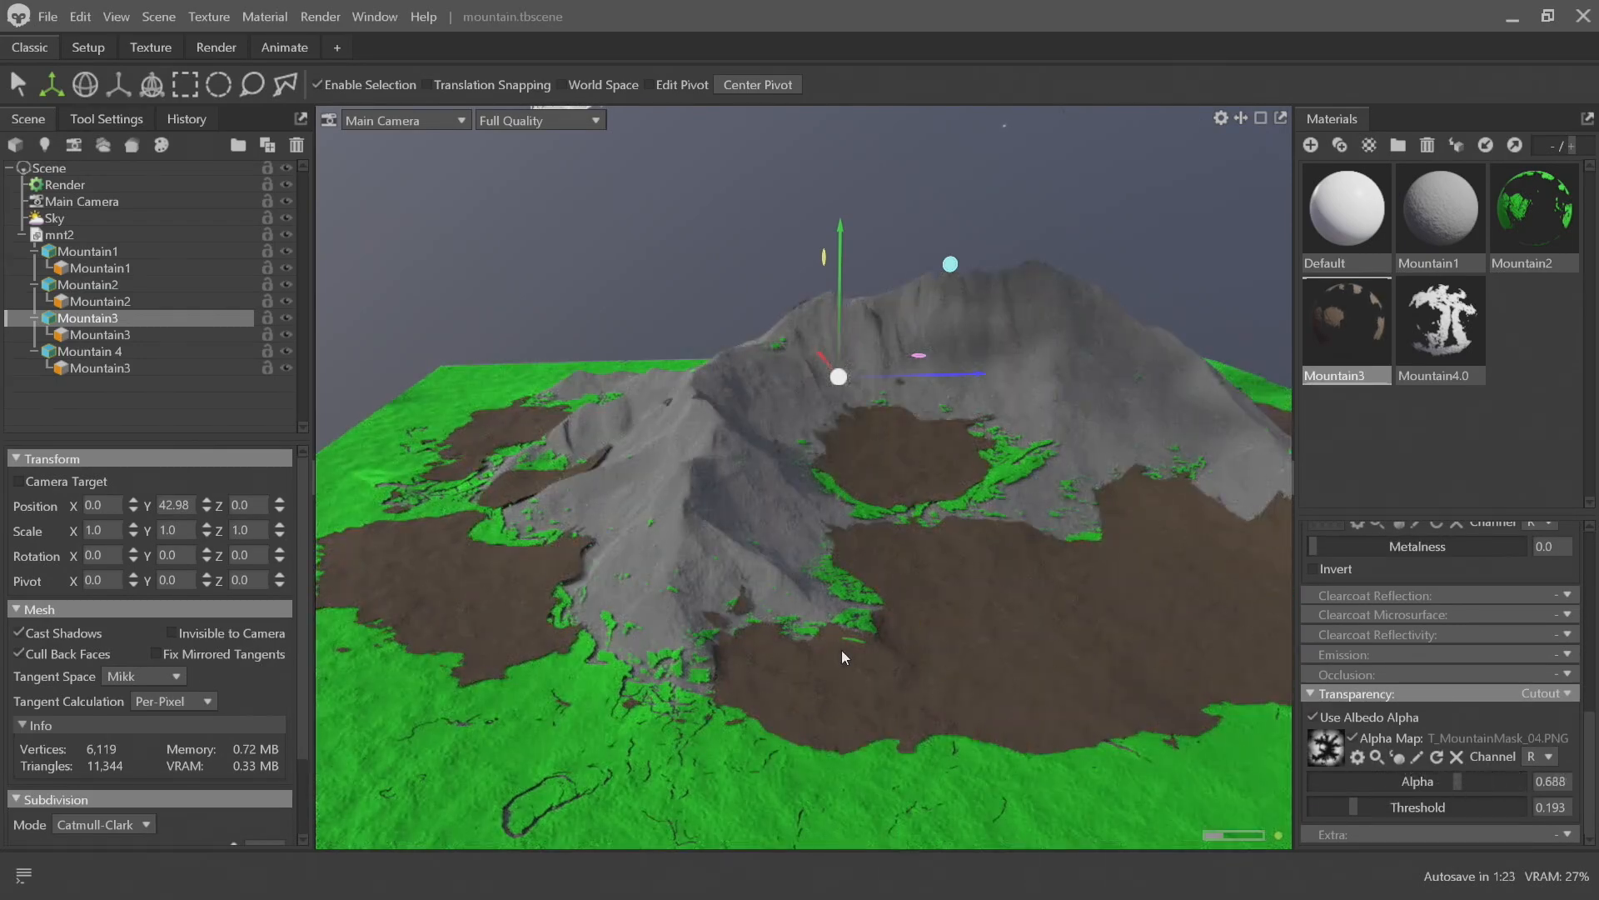
pyautogui.moveTo(841, 655); pyautogui.dragTo(906, 647)
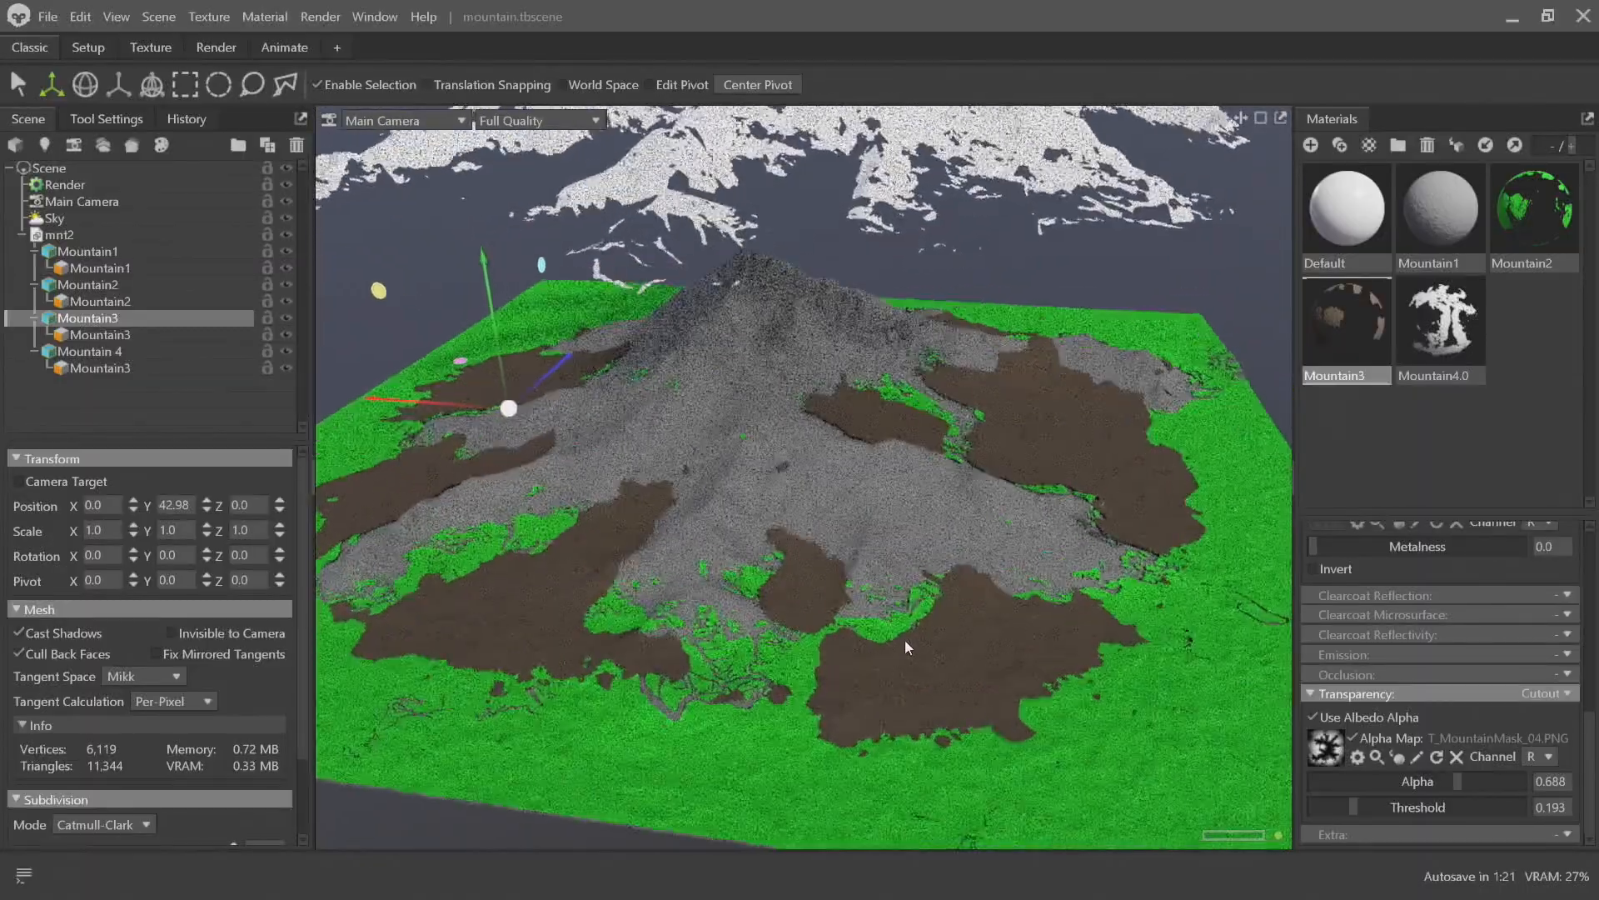
pyautogui.moveTo(1434, 783)
pyautogui.mouseDown()
pyautogui.moveTo(1362, 785)
pyautogui.moveTo(1521, 783)
pyautogui.moveTo(1362, 783)
pyautogui.moveTo(1454, 781)
pyautogui.mouseUp()
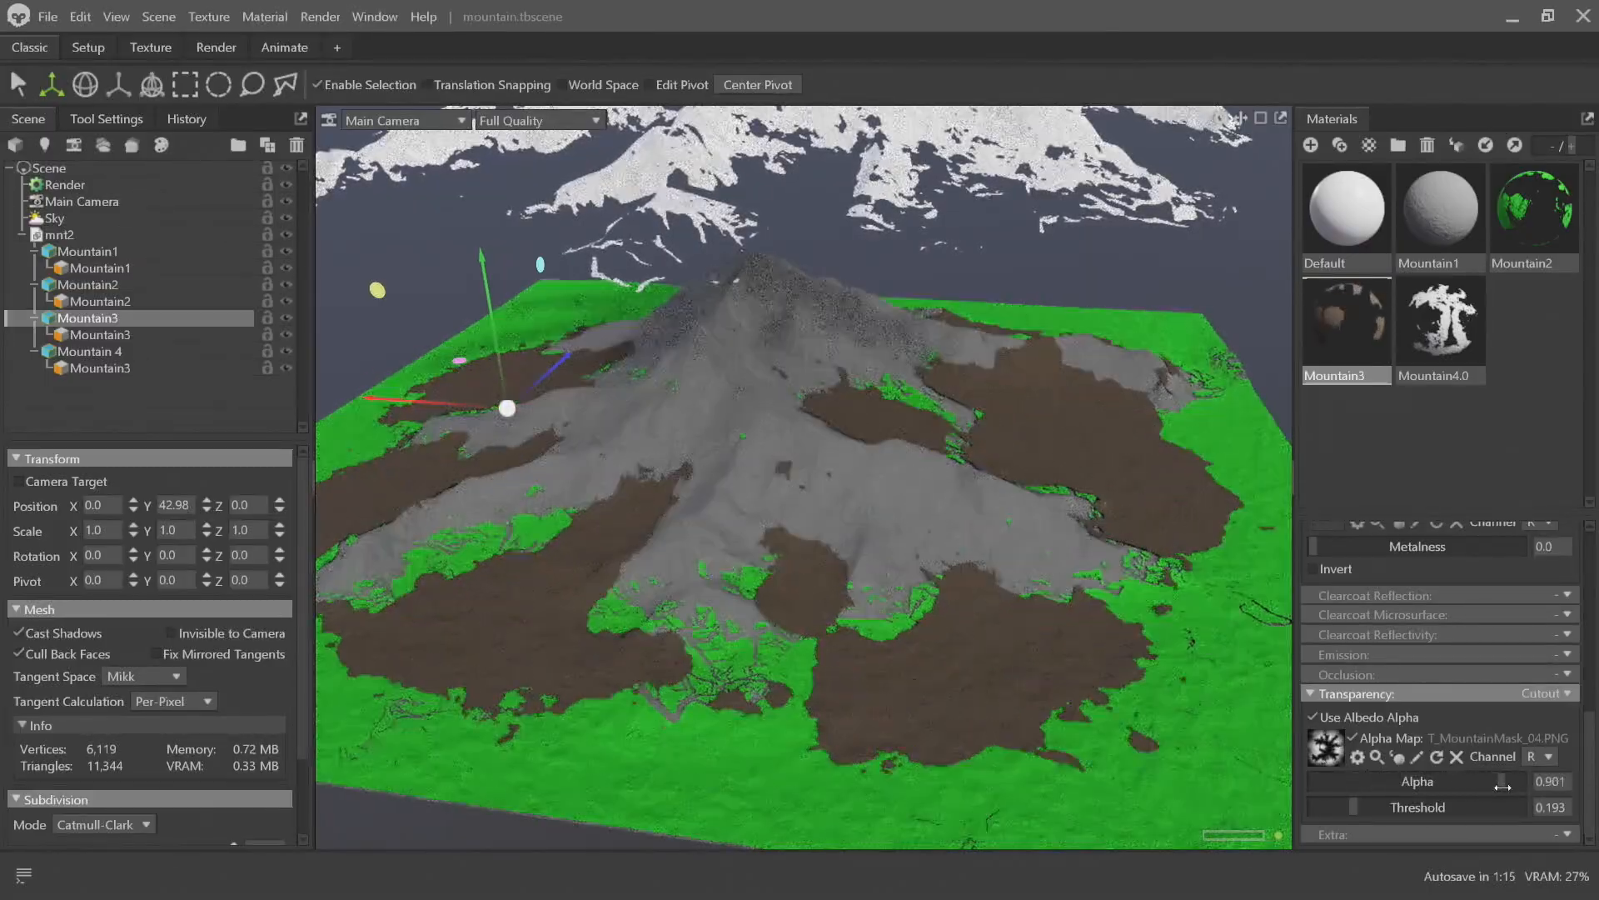
pyautogui.moveTo(1359, 805)
pyautogui.mouseDown()
pyautogui.moveTo(1340, 805)
pyautogui.moveTo(1370, 789)
pyautogui.moveTo(1349, 783)
pyautogui.mouseUp()
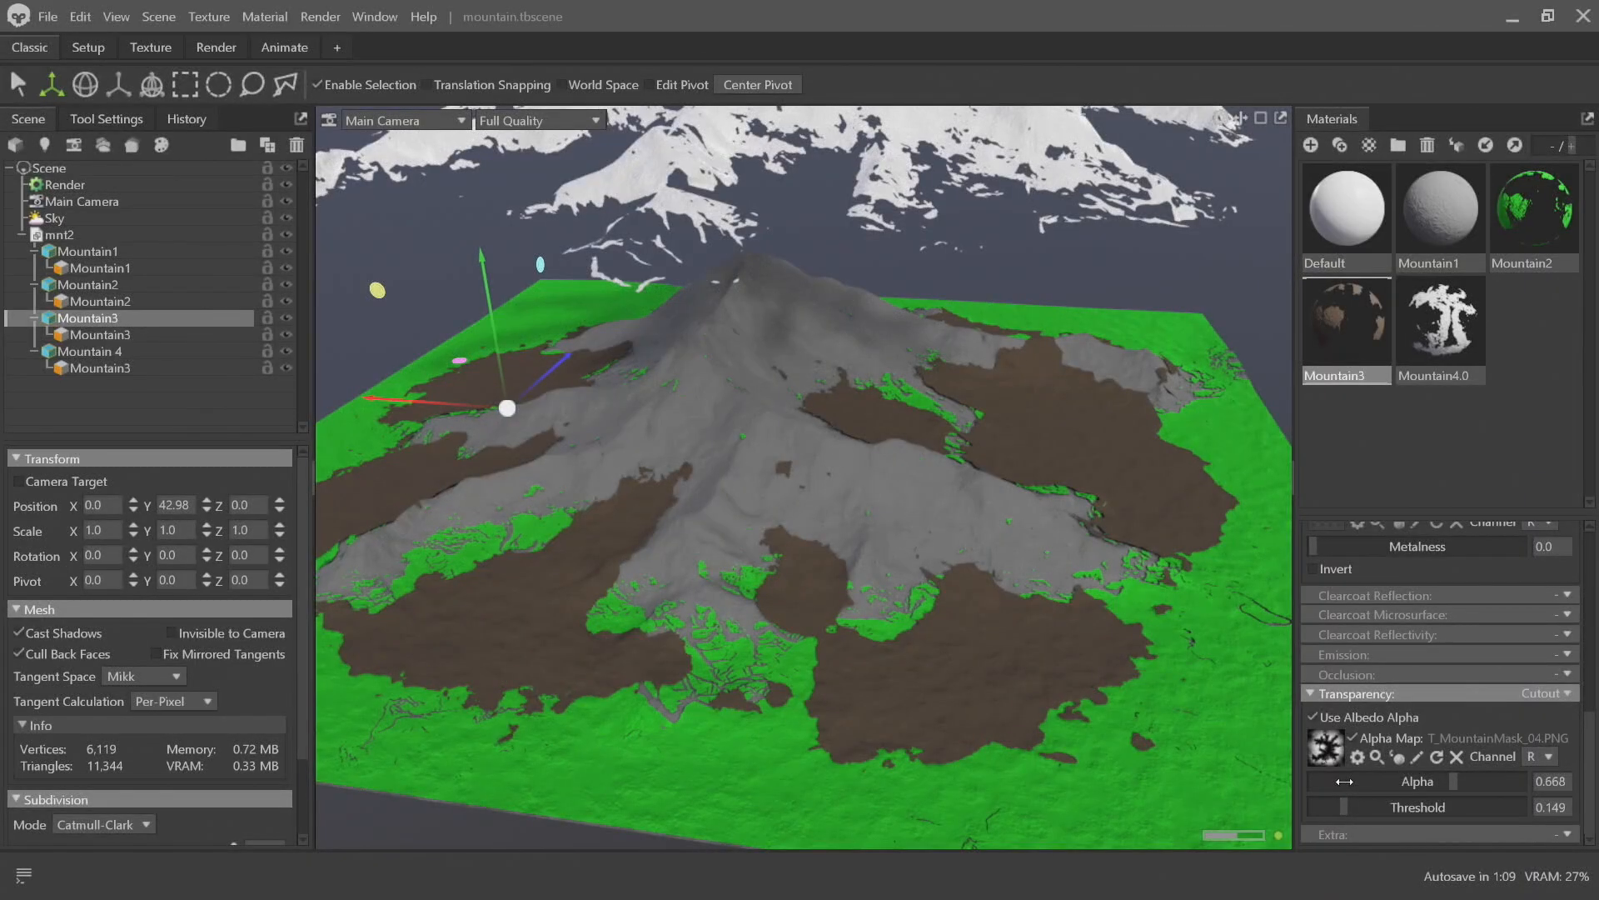
# Lower the Mountain3 mesh closer to the terrain, to a Y position of about 18.2
pyautogui.moveTo(999, 583); pyautogui.dragTo(704, 421)
pyautogui.moveTo(703, 421); pyautogui.dragTo(956, 631, button='right')
pyautogui.moveTo(956, 631); pyautogui.dragTo(956, 383)
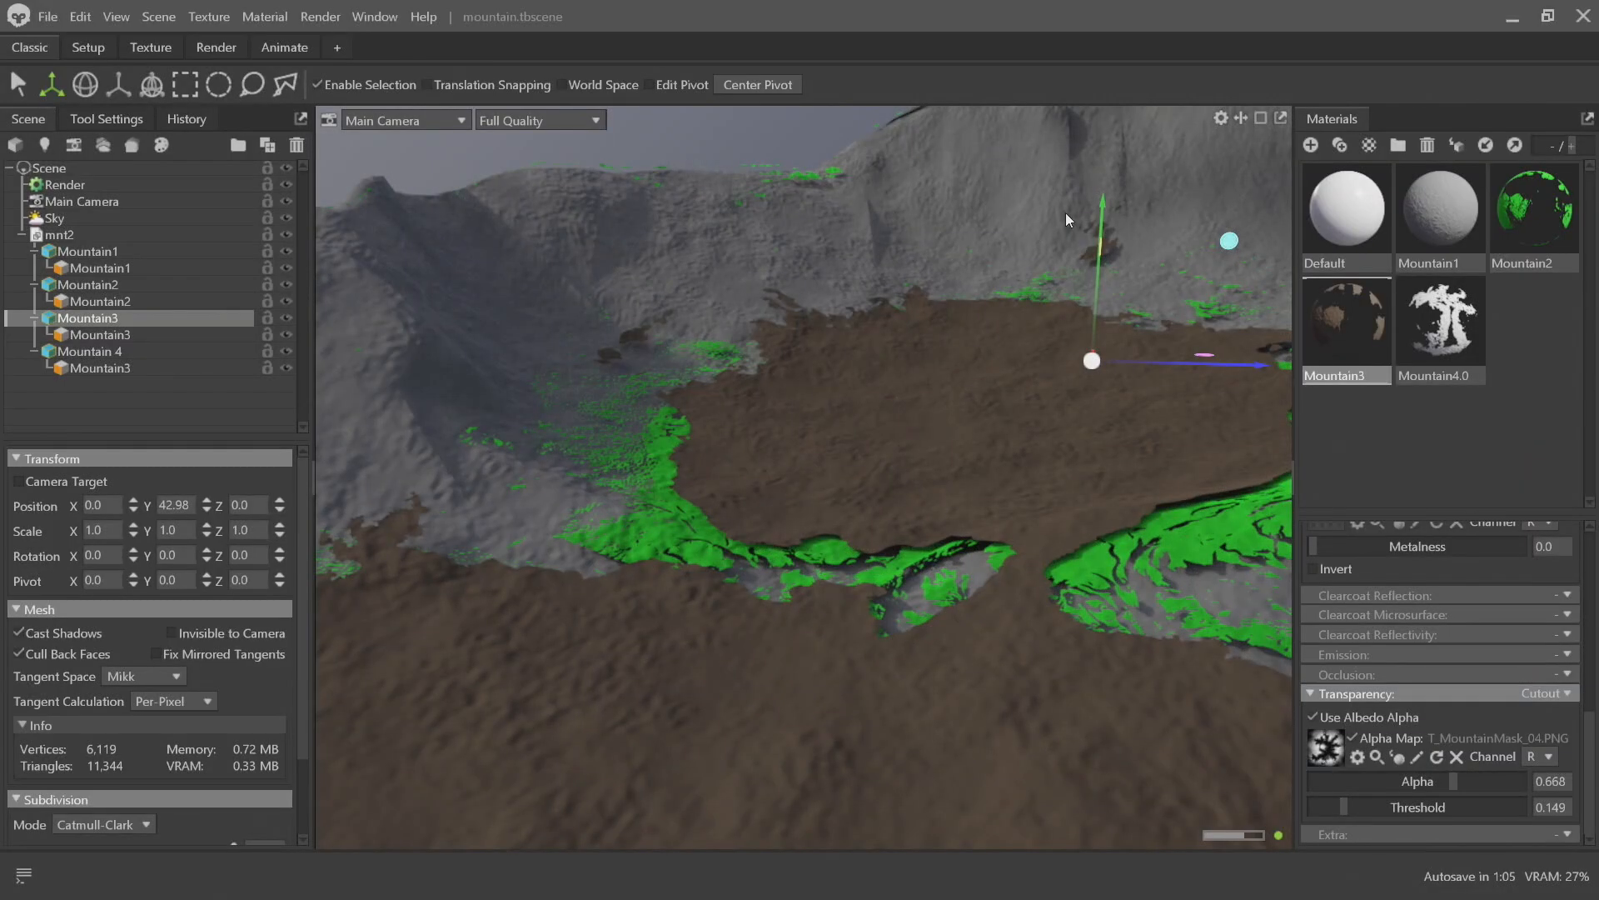
pyautogui.moveTo(1097, 209); pyautogui.dragTo(1097, 211)
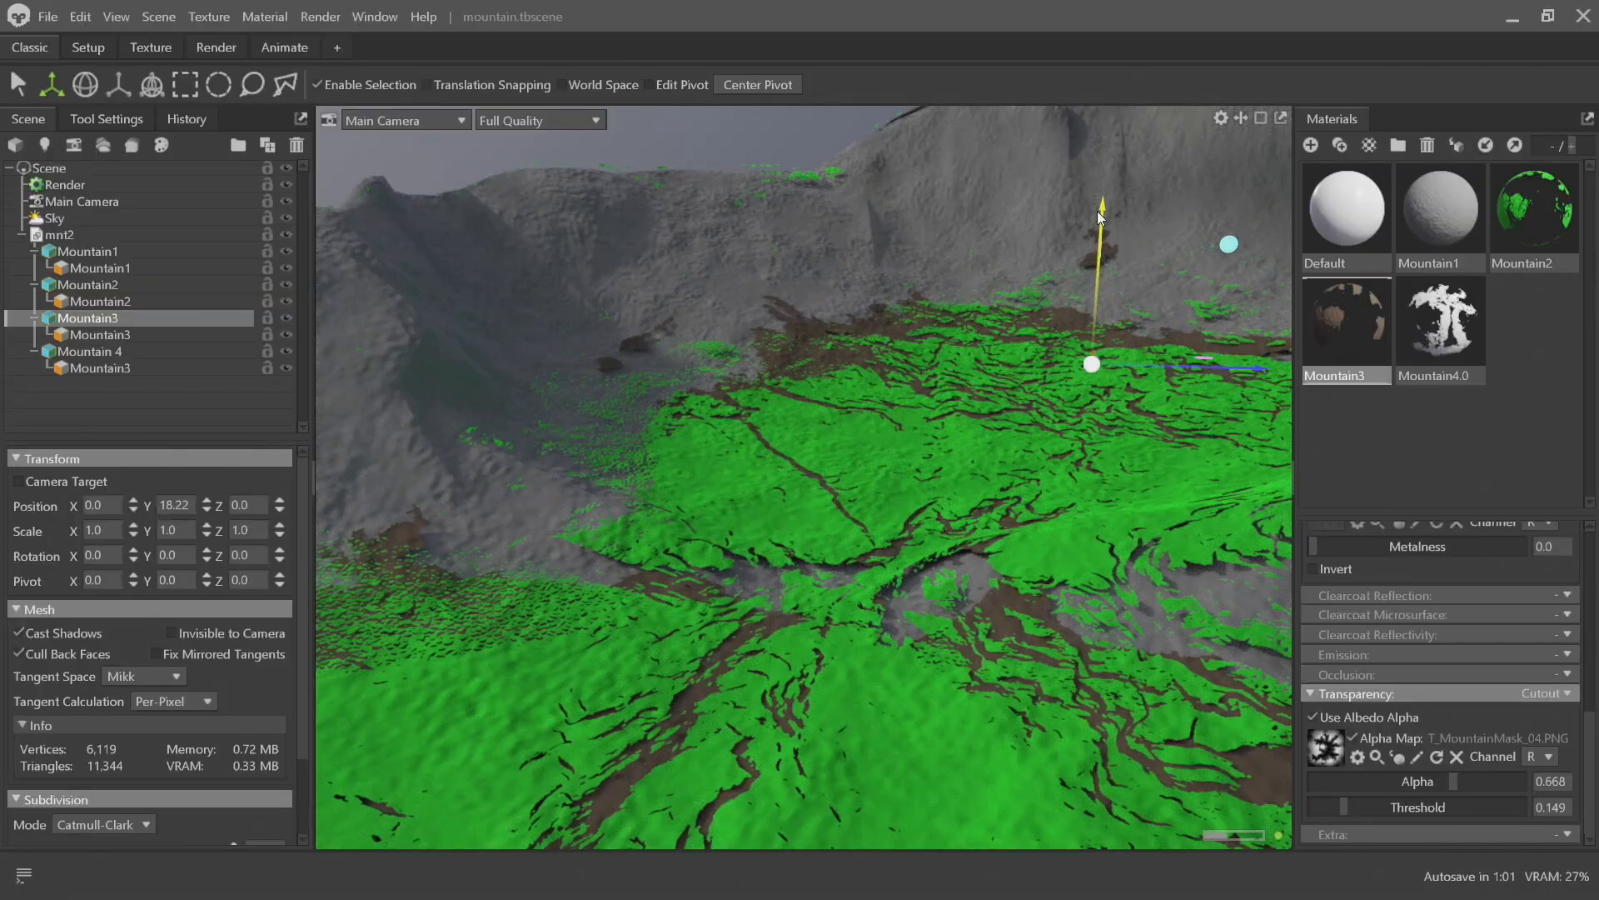
# Lower the green Mountain2 mesh beneath the brown layer, to a Y position of about 13.6
pyautogui.moveTo(571, 500); pyautogui.dragTo(631, 508)
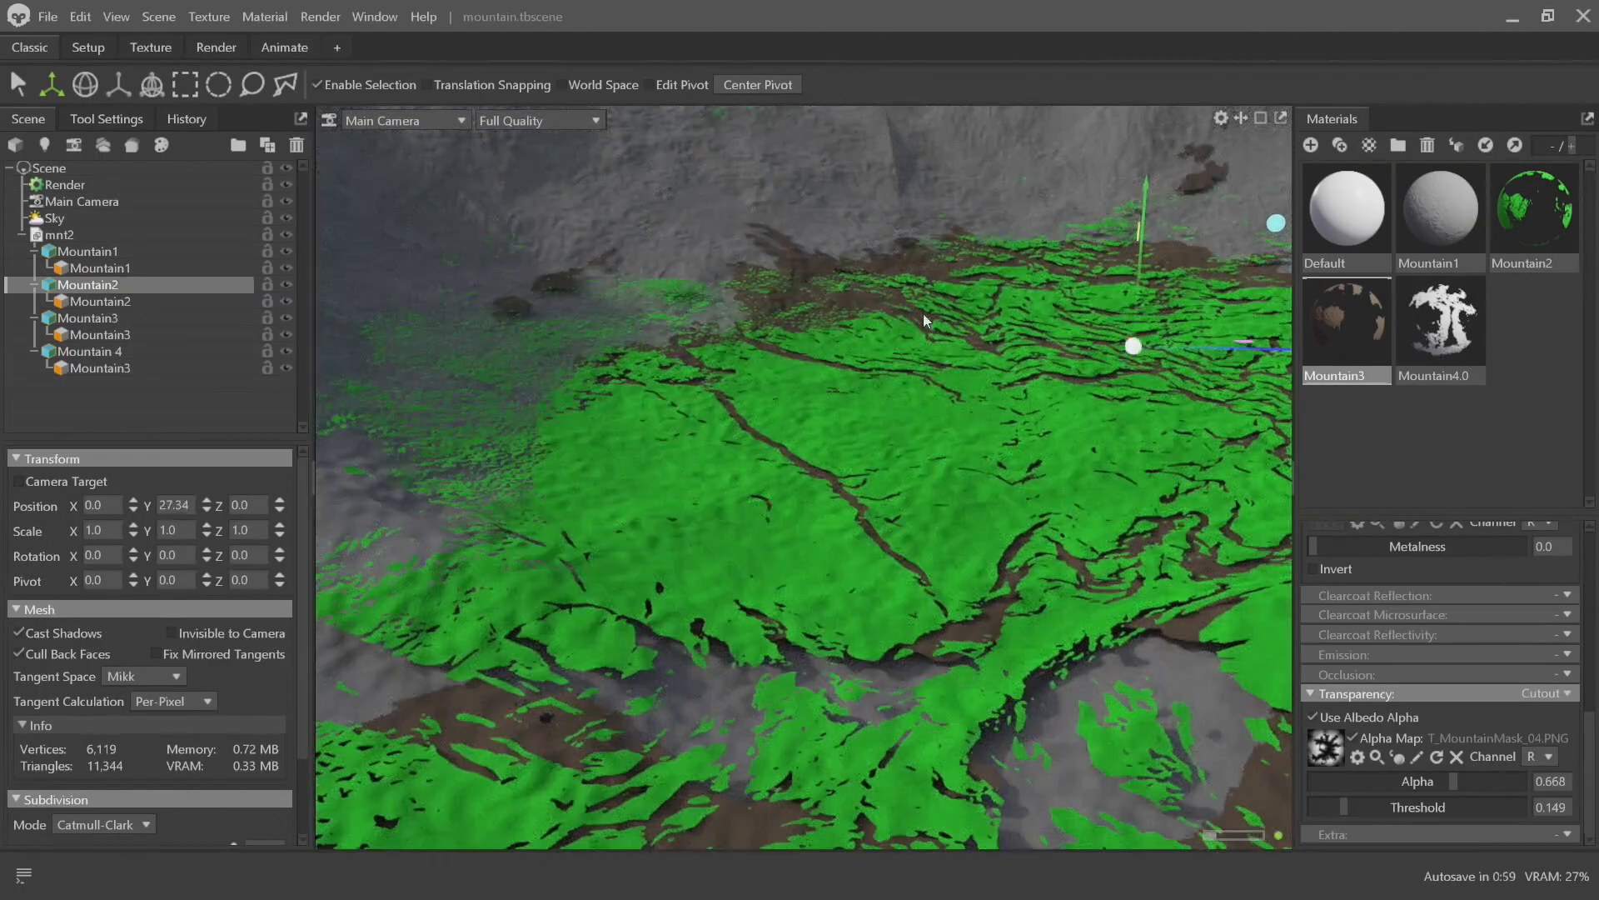
pyautogui.moveTo(1147, 180); pyautogui.dragTo(1145, 183)
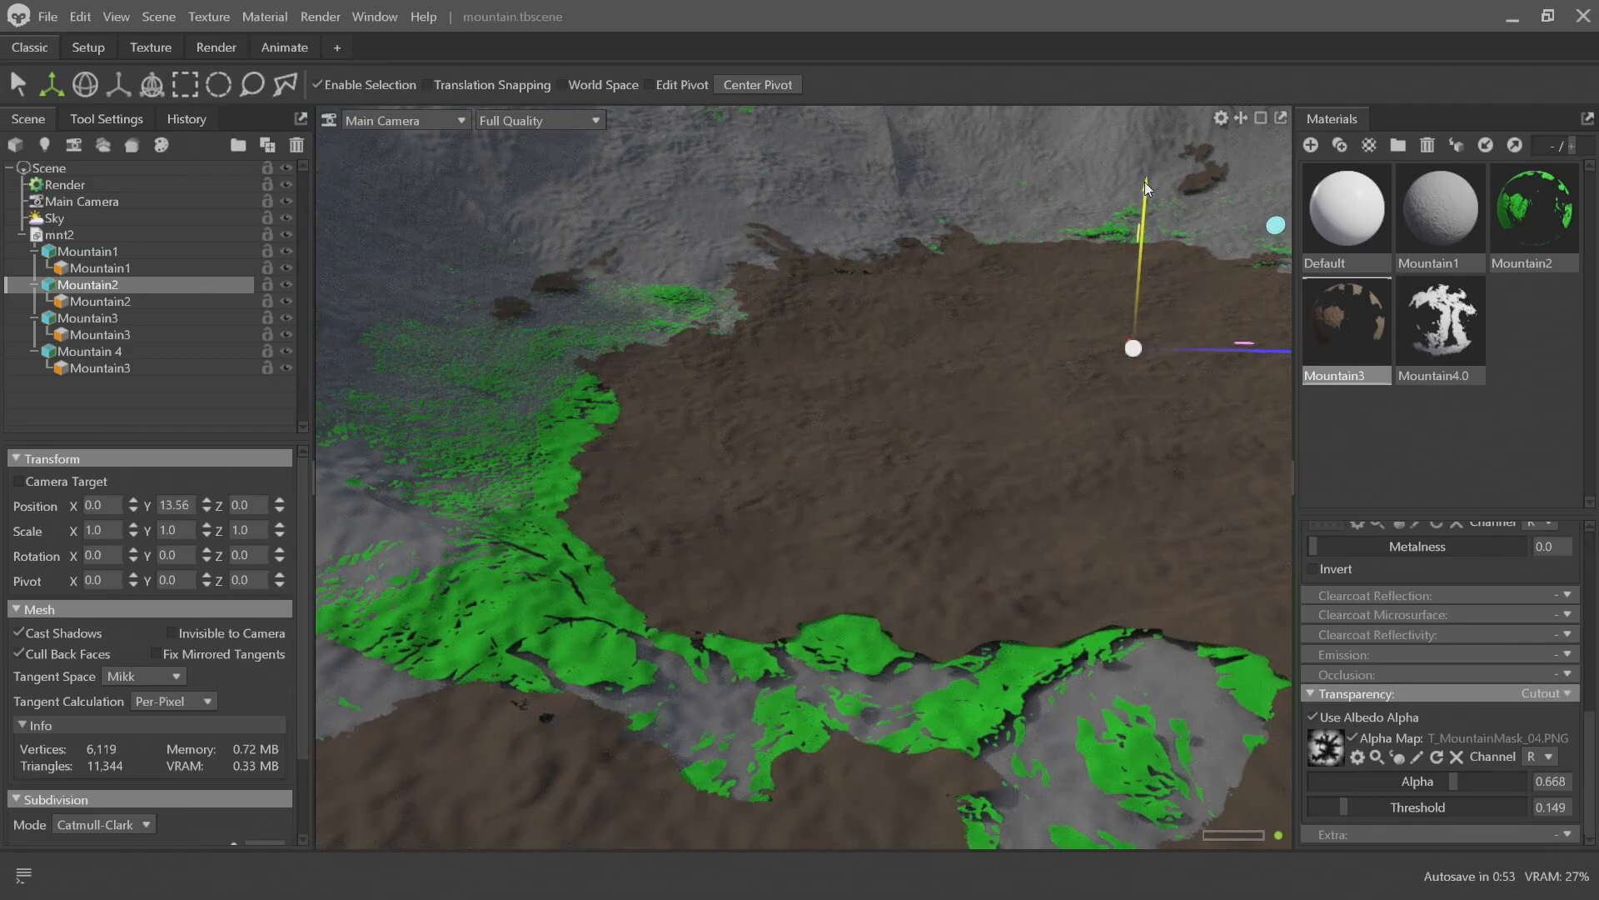
pyautogui.scroll(-4, 873, 259)
# Lower the white Mountain 4 snow mesh onto the mountain at a Y position of about -0.8
pyautogui.moveTo(873, 265); pyautogui.dragTo(892, 322)
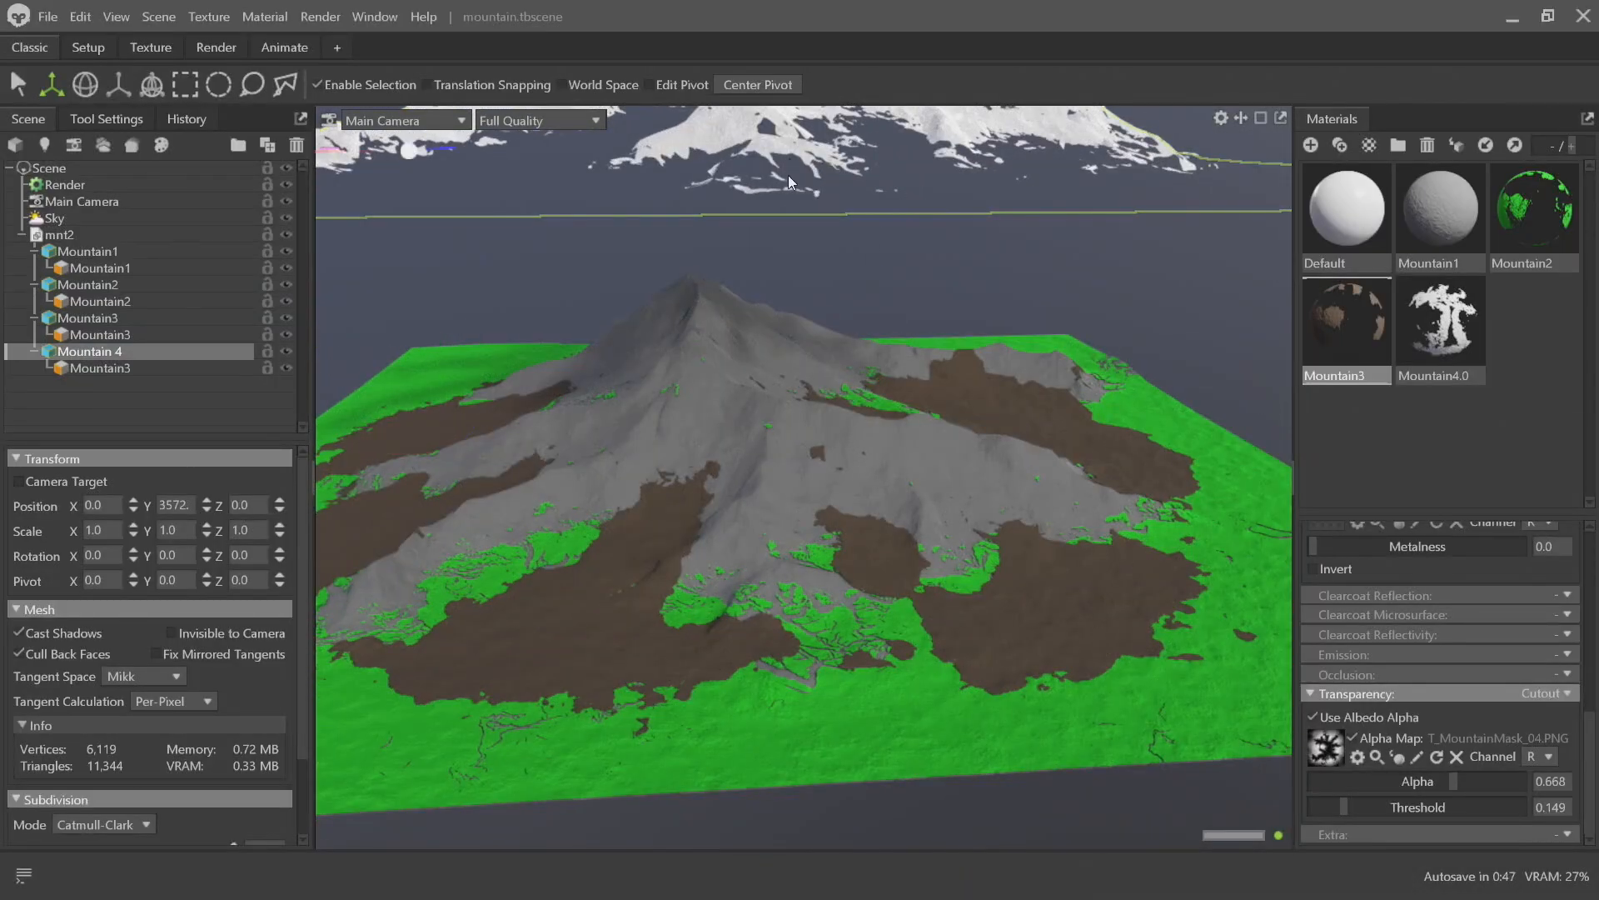
pyautogui.moveTo(787, 174); pyautogui.dragTo(837, 427)
pyautogui.moveTo(451, 190); pyautogui.dragTo(467, 508)
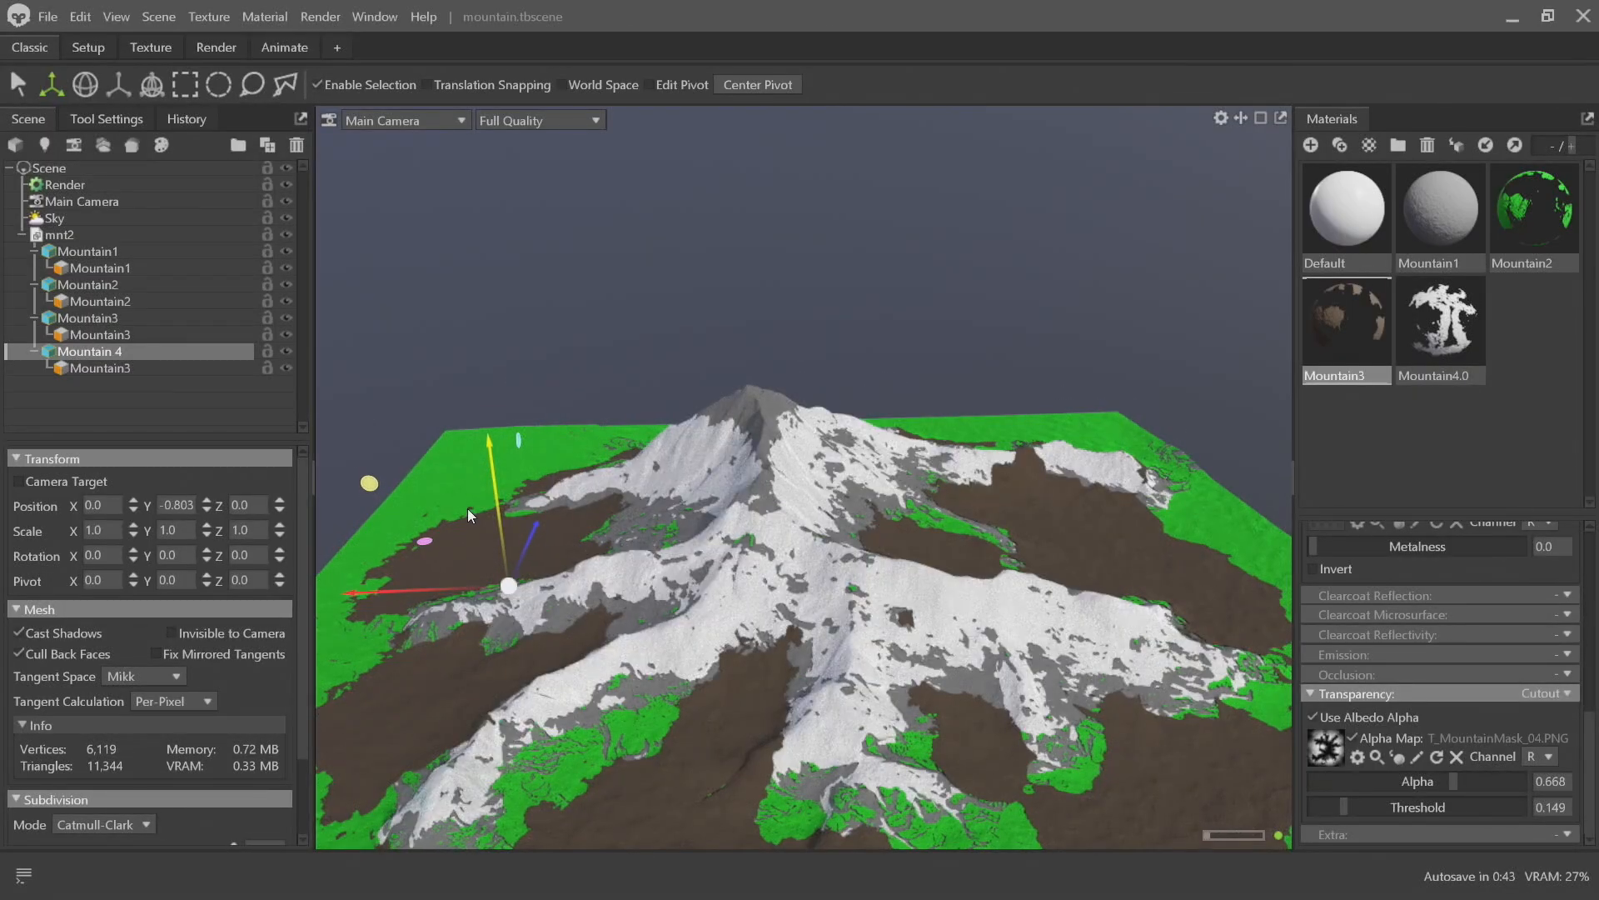
pyautogui.rightClick(467, 509)
pyautogui.moveTo(921, 361); pyautogui.dragTo(775, 466)
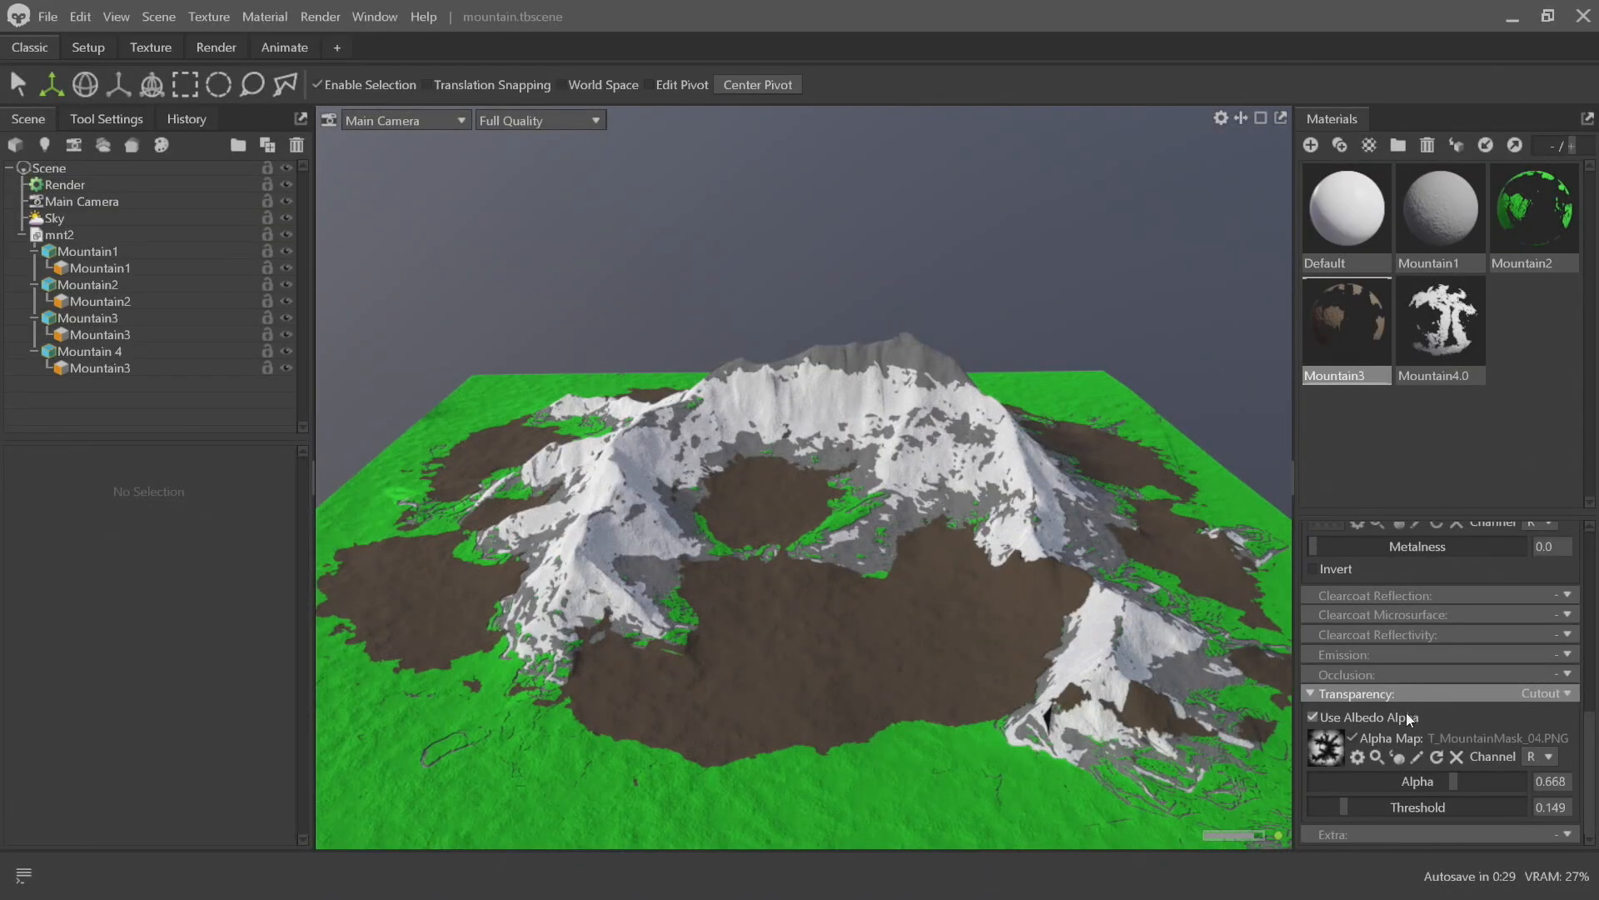
# Increase the Mountain3 material's cutout alpha to about 0.772 and check the brown patches around the crater
pyautogui.moveTo(1443, 790)
pyautogui.mouseDown()
pyautogui.moveTo(1333, 779)
pyautogui.moveTo(1488, 790)
pyautogui.moveTo(1400, 783)
pyautogui.moveTo(1475, 787)
pyautogui.mouseUp()
pyautogui.moveTo(1009, 610); pyautogui.dragTo(813, 572)
pyautogui.moveTo(813, 572); pyautogui.dragTo(911, 666, button='right')
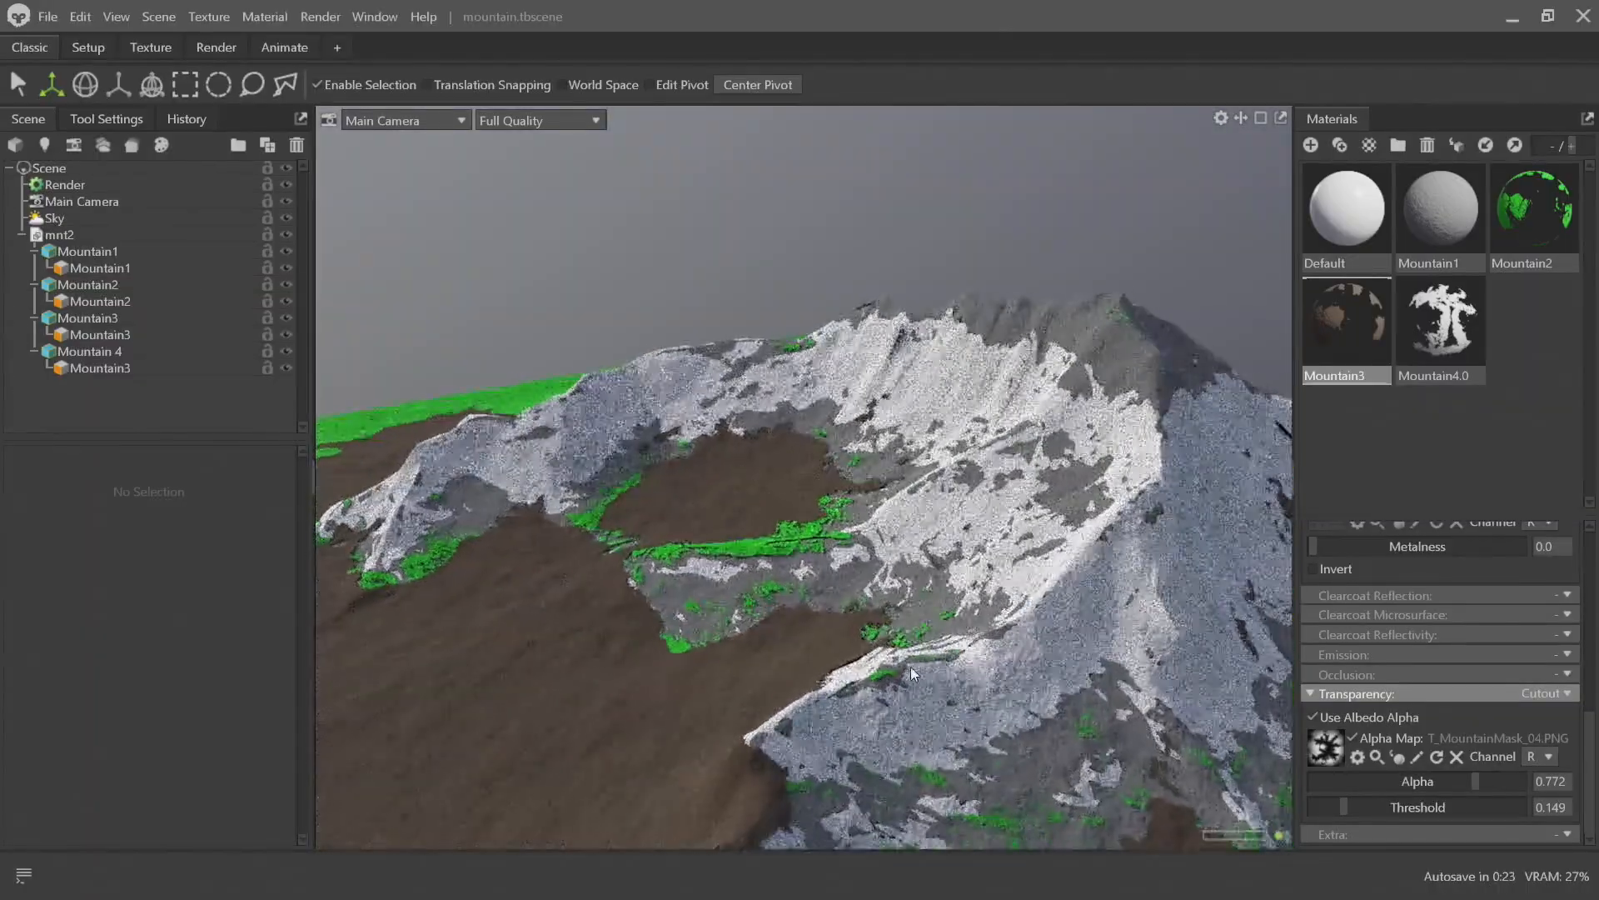
# Set the cutout alpha to about 0.436 on the white Mountain4.0 material and about 0.233 on the green Mountain2 material
pyautogui.moveTo(911, 666); pyautogui.dragTo(955, 469)
pyautogui.scroll(-4, 833, 467)
pyautogui.moveTo(1379, 783); pyautogui.dragTo(1287, 758)
pyautogui.moveTo(561, 428); pyautogui.dragTo(1141, 282)
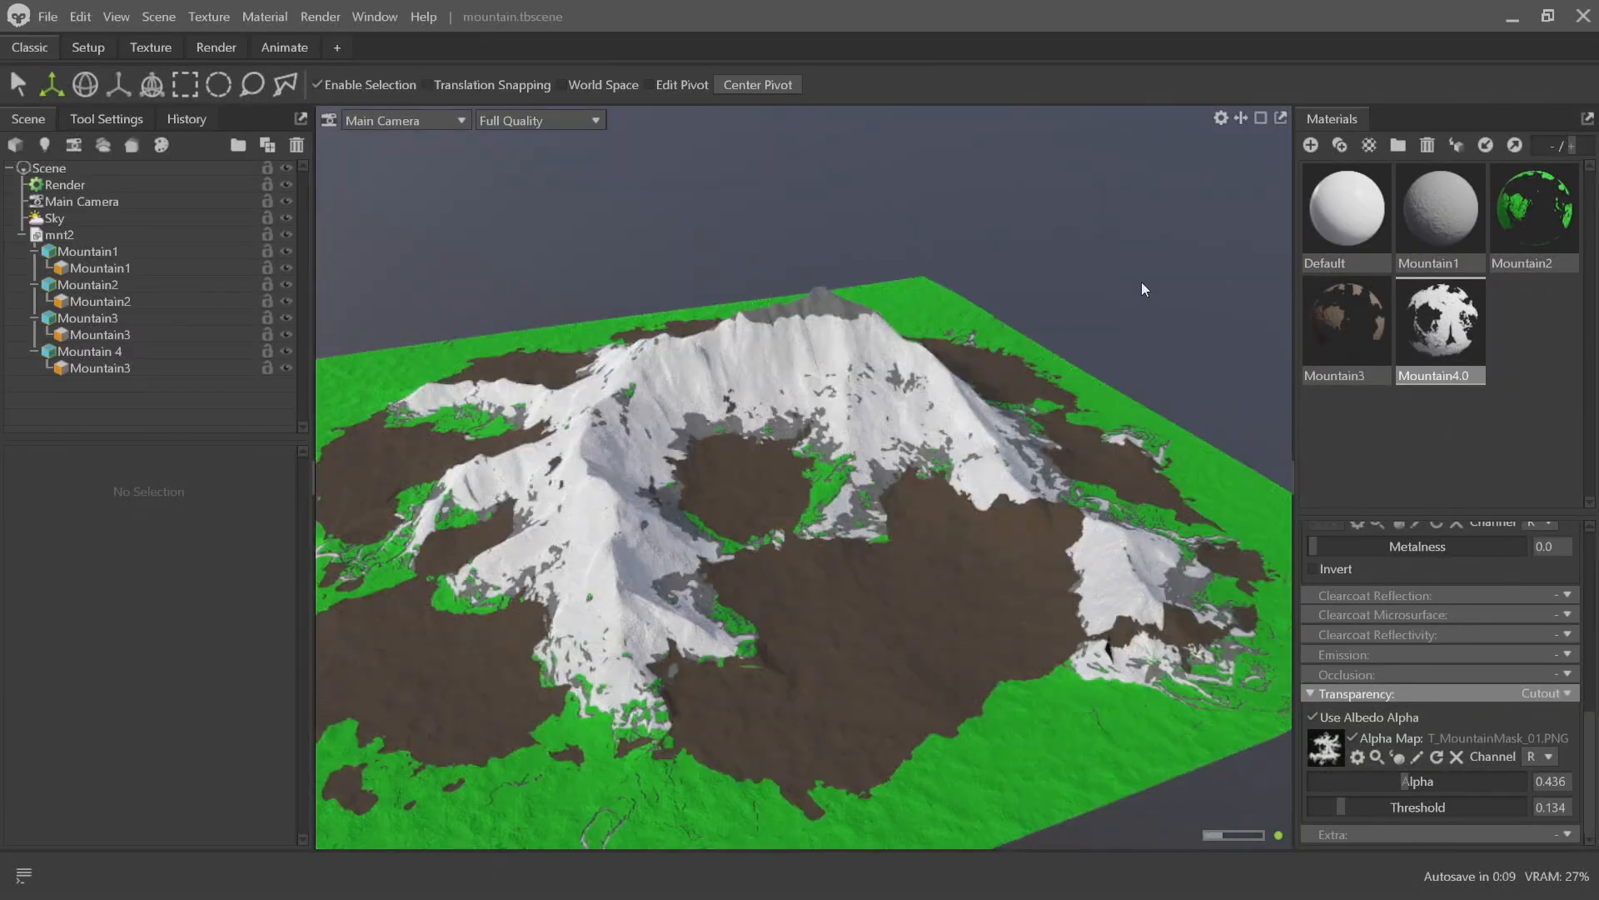
pyautogui.moveTo(1361, 778)
pyautogui.mouseDown()
pyautogui.moveTo(1387, 776)
pyautogui.moveTo(1345, 761)
pyautogui.moveTo(1395, 801)
pyautogui.moveTo(1332, 772)
pyautogui.moveTo(1357, 783)
pyautogui.mouseUp()
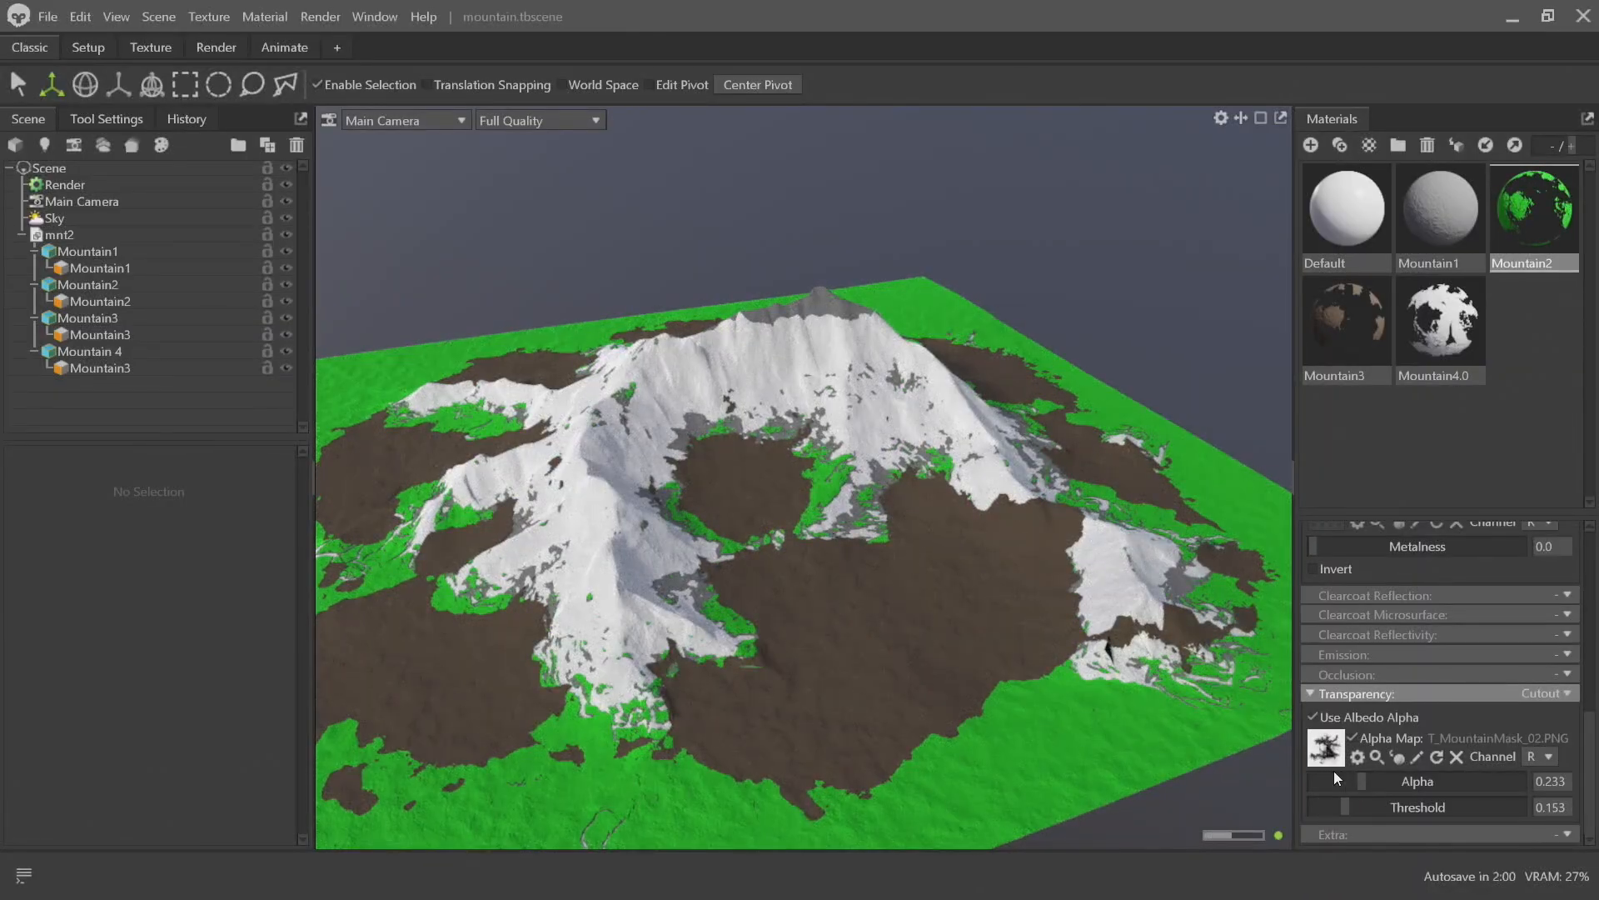
# Raise the brown Mountain3 mesh slightly to a Y position of about 19.14 and check the layers around the mountain
pyautogui.moveTo(968, 516); pyautogui.dragTo(861, 540)
pyautogui.click(685, 385)
pyautogui.moveTo(462, 388); pyautogui.dragTo(444, 287)
pyautogui.moveTo(418, 204); pyautogui.dragTo(423, 198)
pyautogui.moveTo(509, 331); pyautogui.dragTo(600, 193)
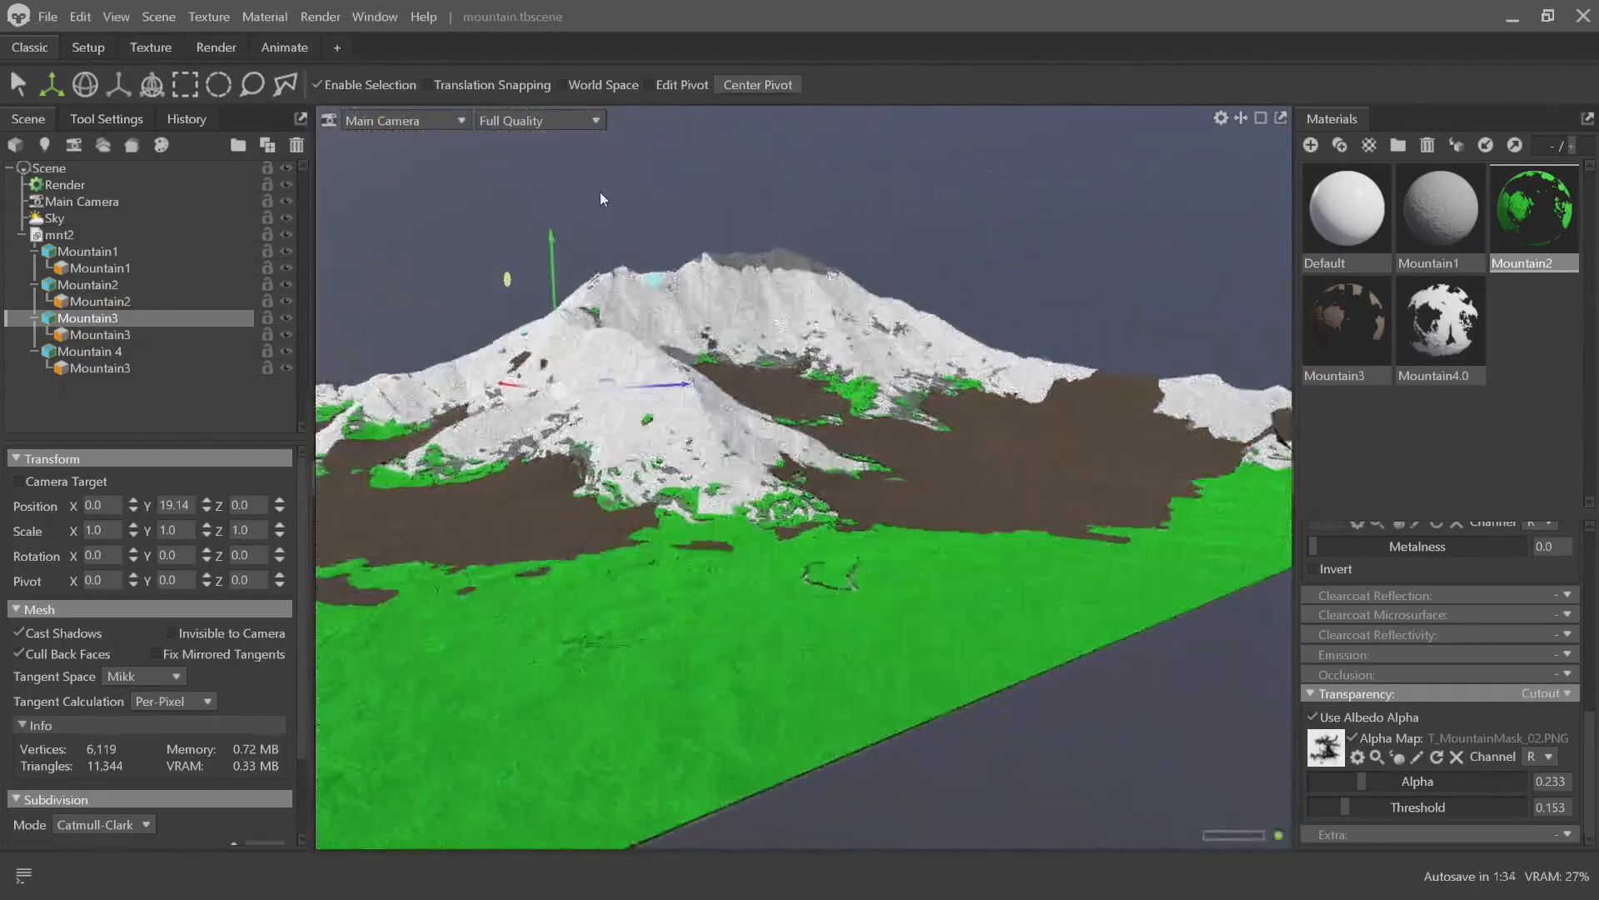
pyautogui.click(958, 236)
pyautogui.moveTo(707, 458); pyautogui.dragTo(981, 462)
pyautogui.moveTo(838, 393); pyautogui.dragTo(1172, 337)
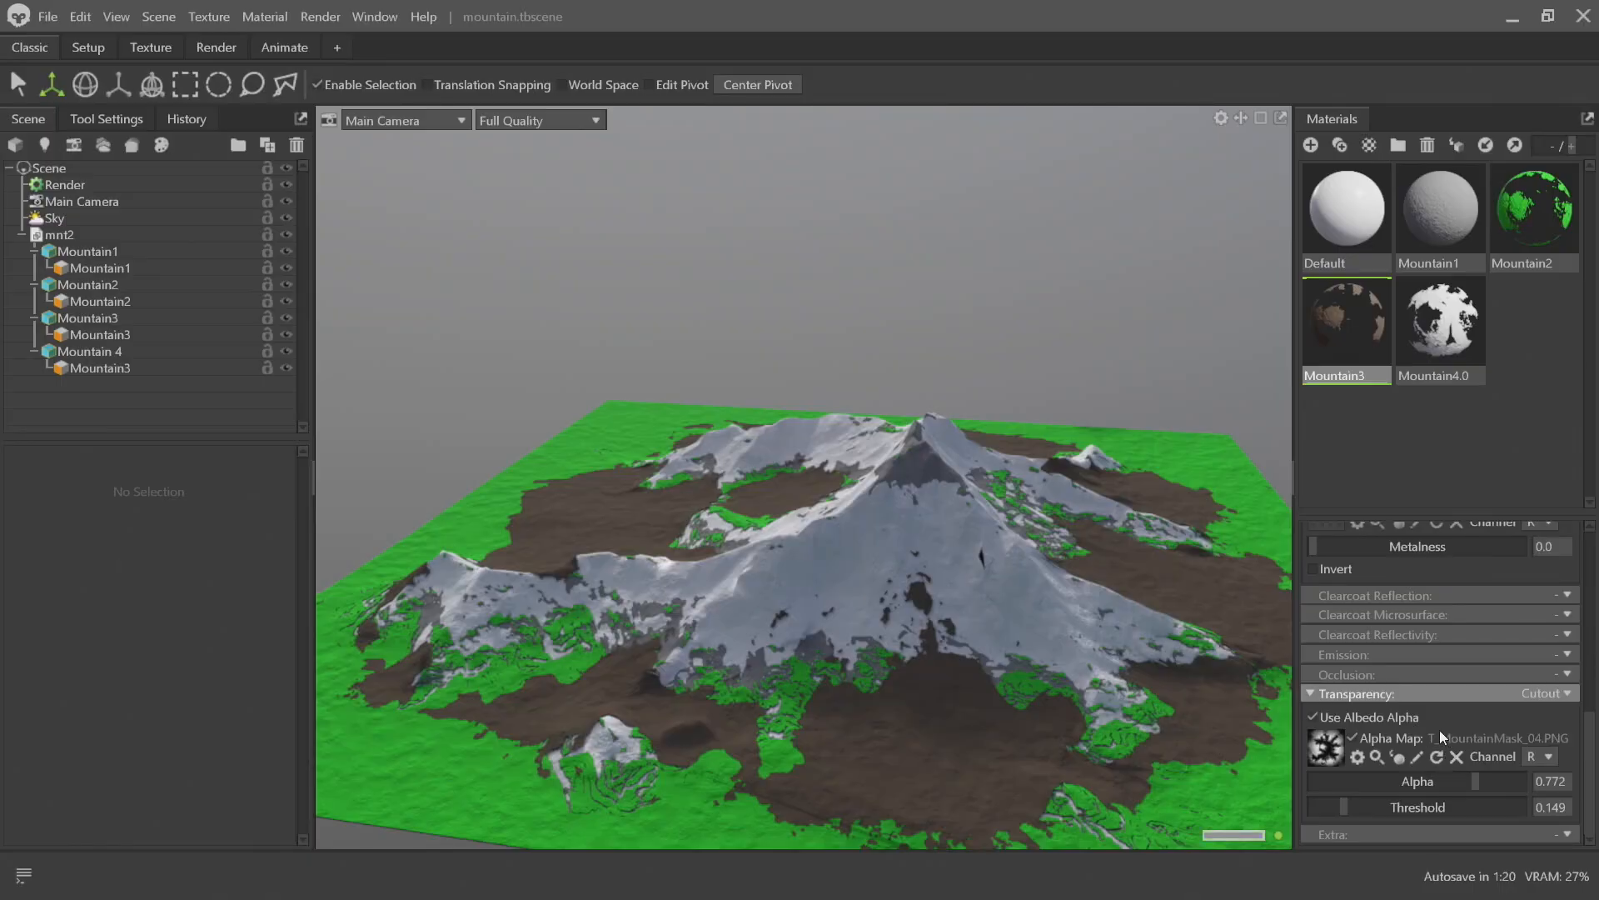
# Shift the Mountain3 material's albedo color to a yellowish brown with a hue of 42°
pyautogui.scroll(3, 1457, 701)
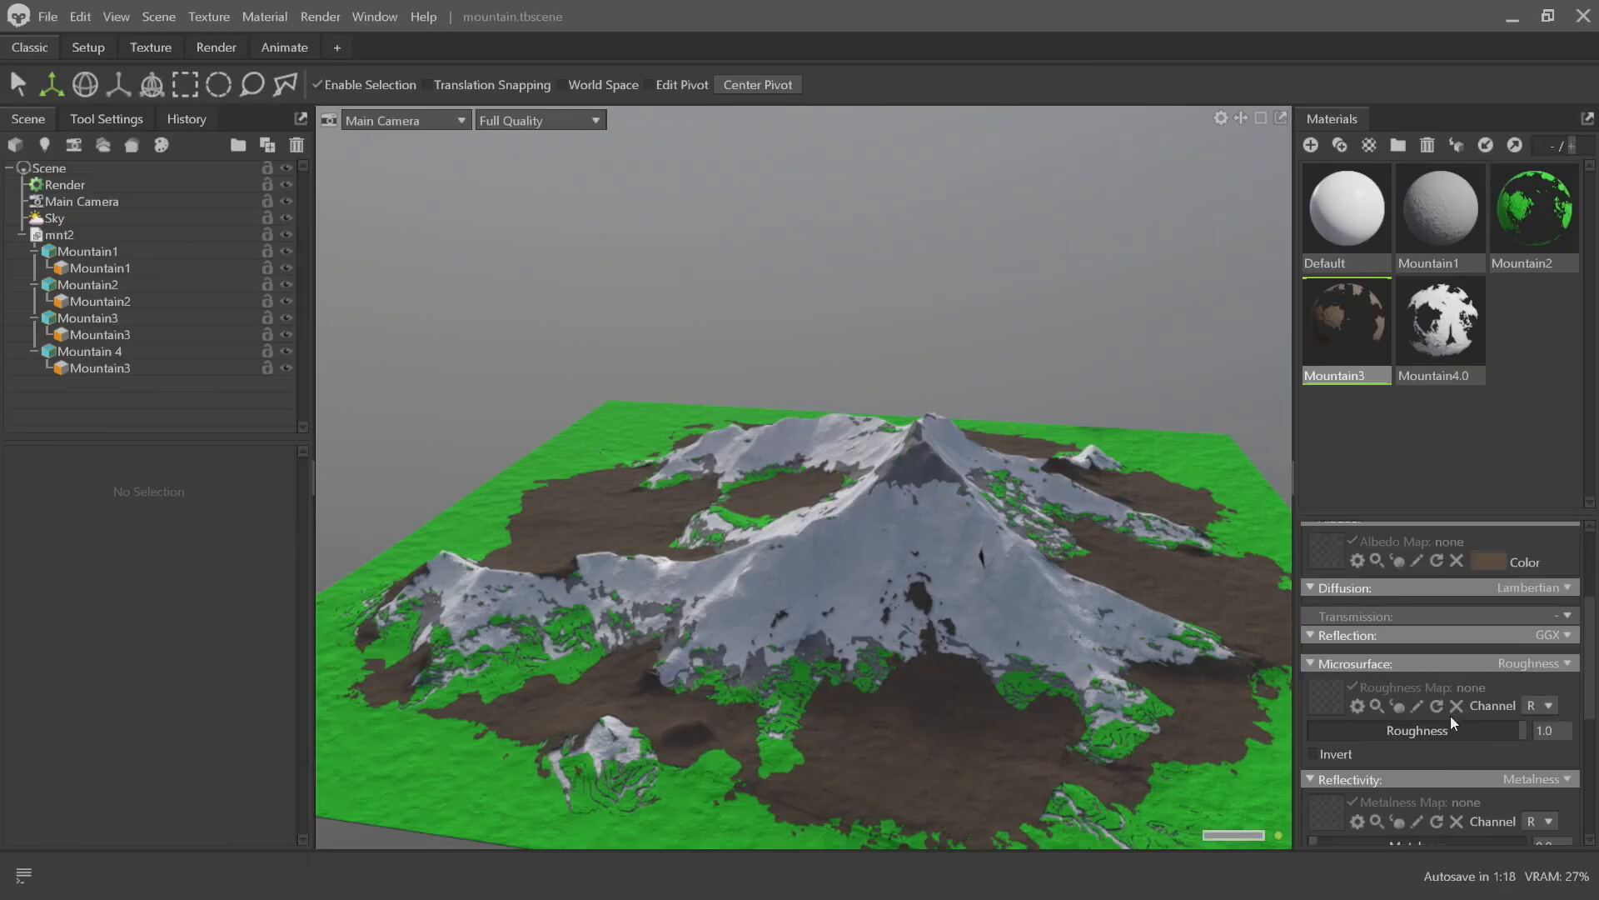
pyautogui.click(1489, 562)
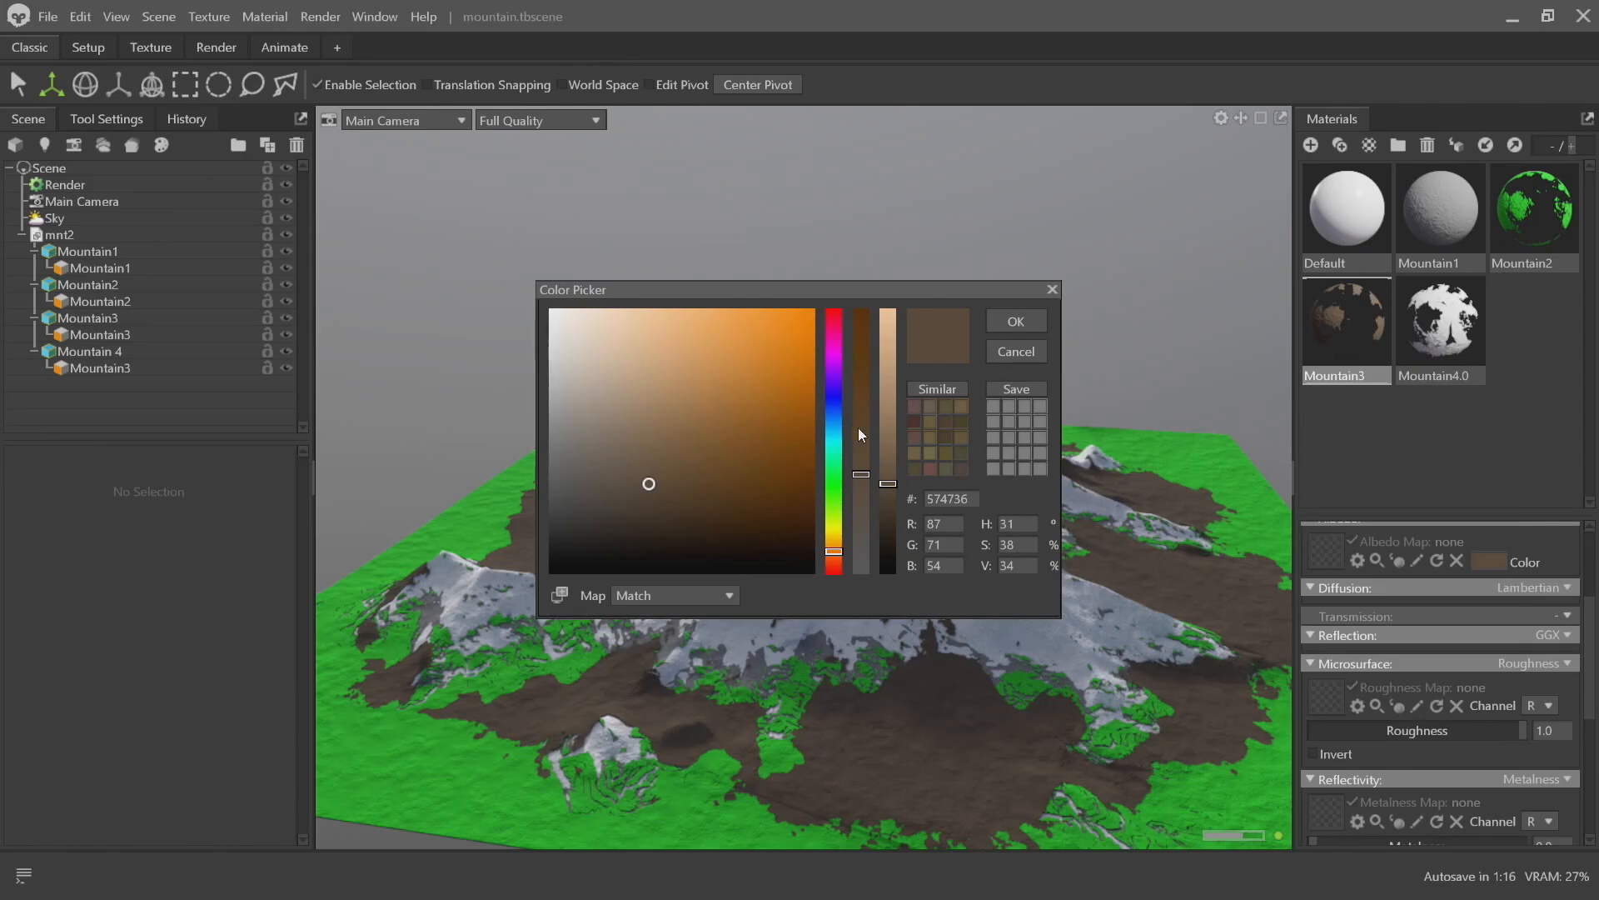
pyautogui.moveTo(869, 290); pyautogui.dragTo(350, 135)
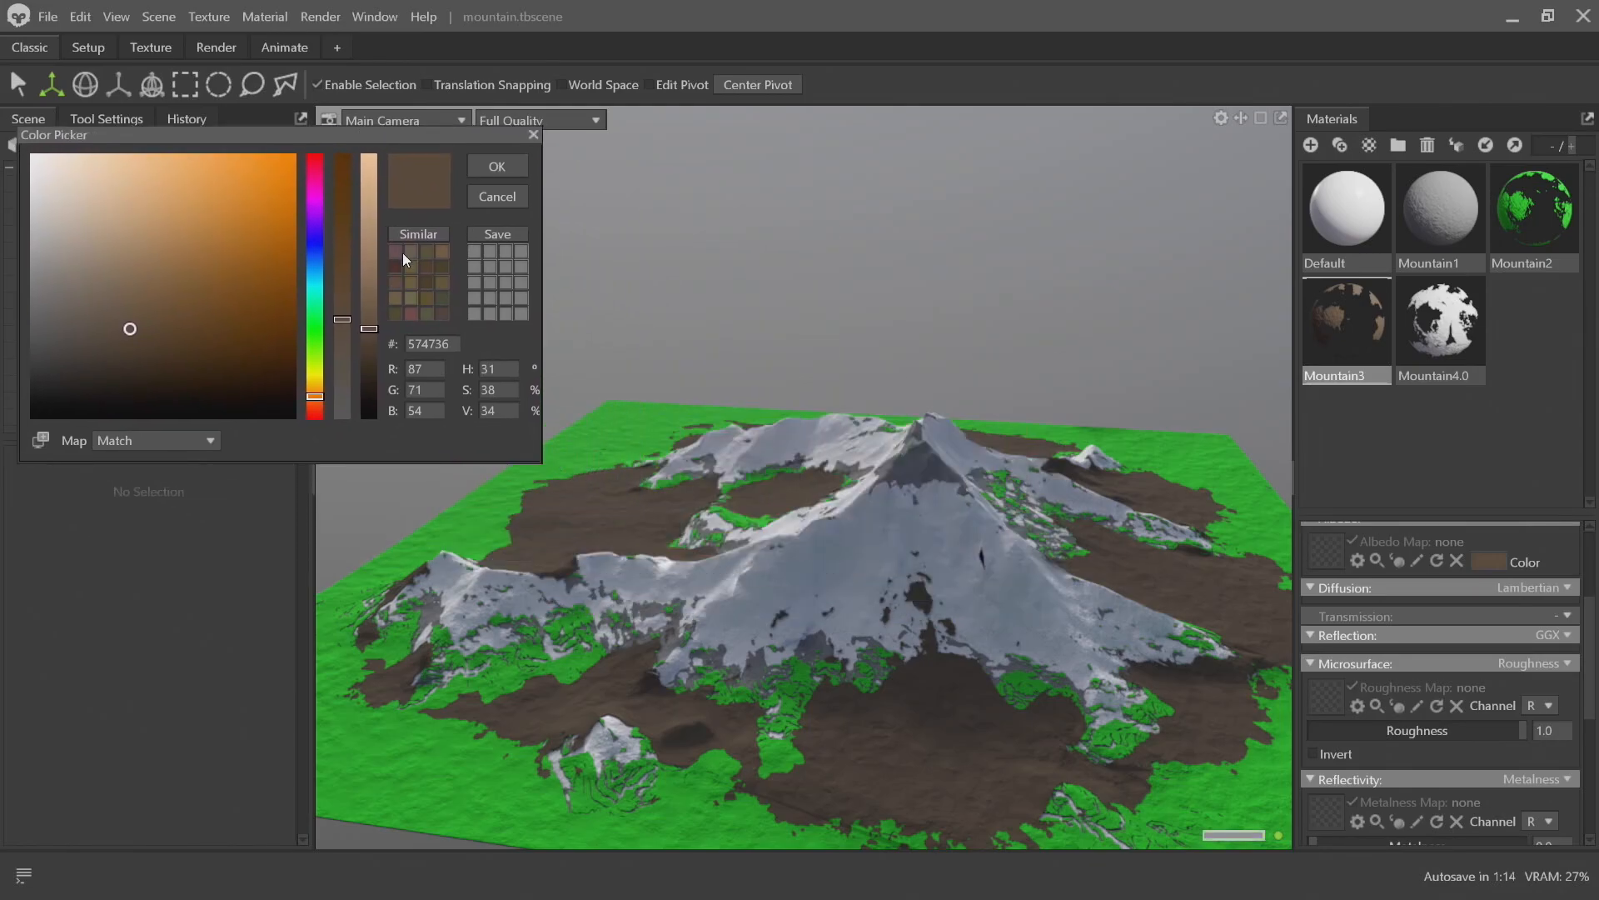
pyautogui.click(404, 253)
pyautogui.click(421, 293)
pyautogui.moveTo(317, 282); pyautogui.dragTo(315, 388)
pyautogui.moveTo(968, 314); pyautogui.dragTo(996, 445)
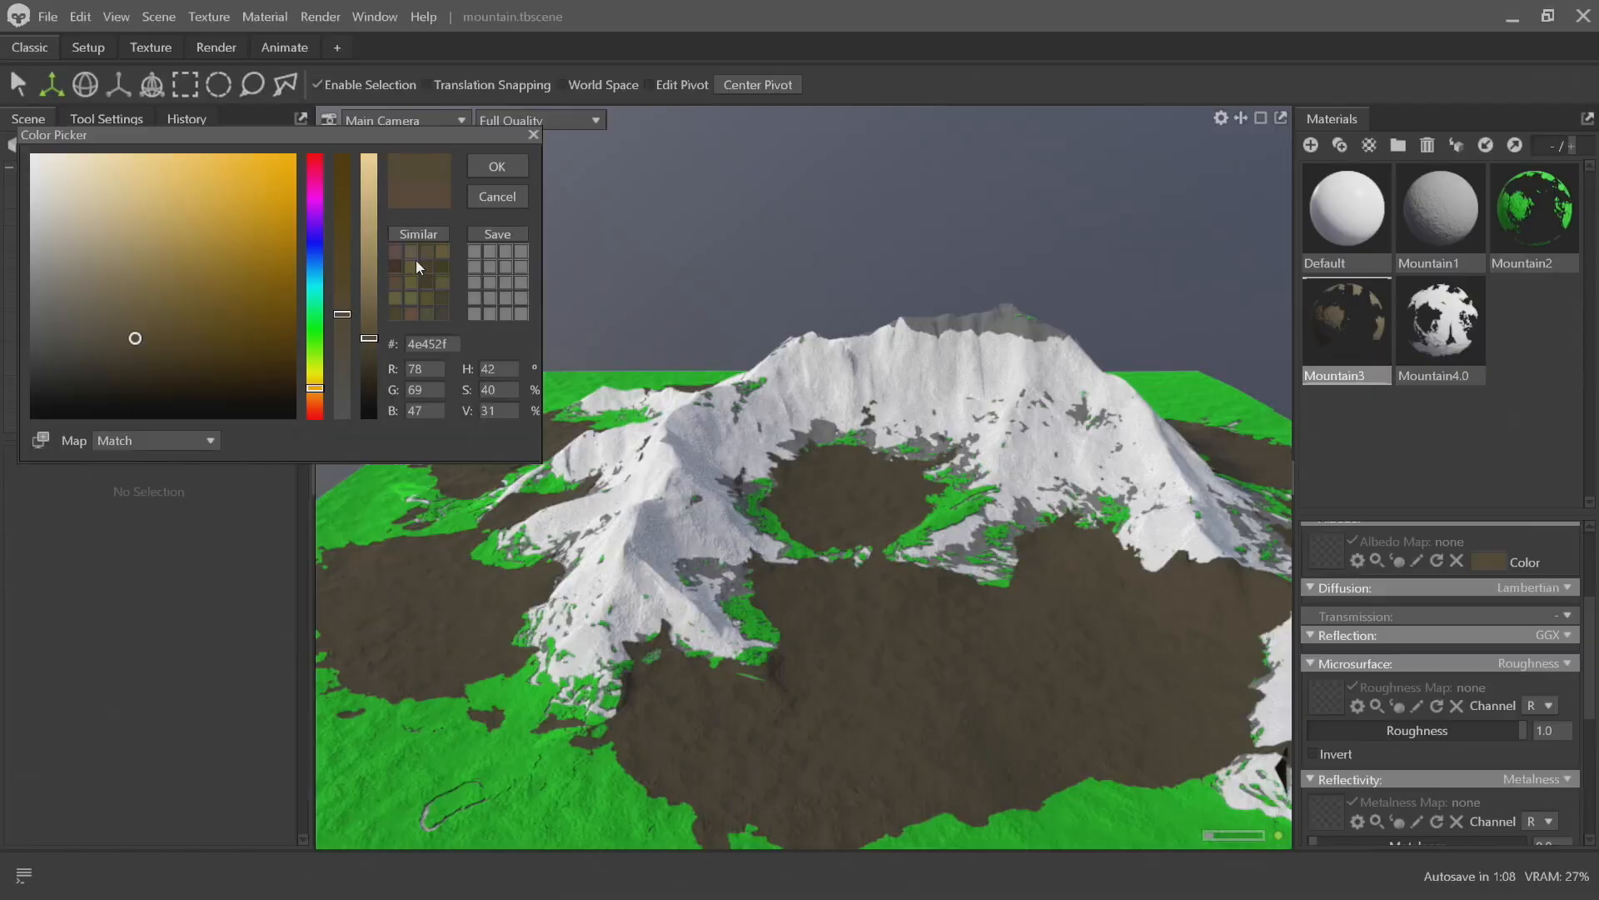
# Brighten the Mountain3 albedo color to a sandy beige, b8a577, with saturation 36% and value 72%, and accept it
pyautogui.moveTo(343, 150); pyautogui.dragTo(327, 399)
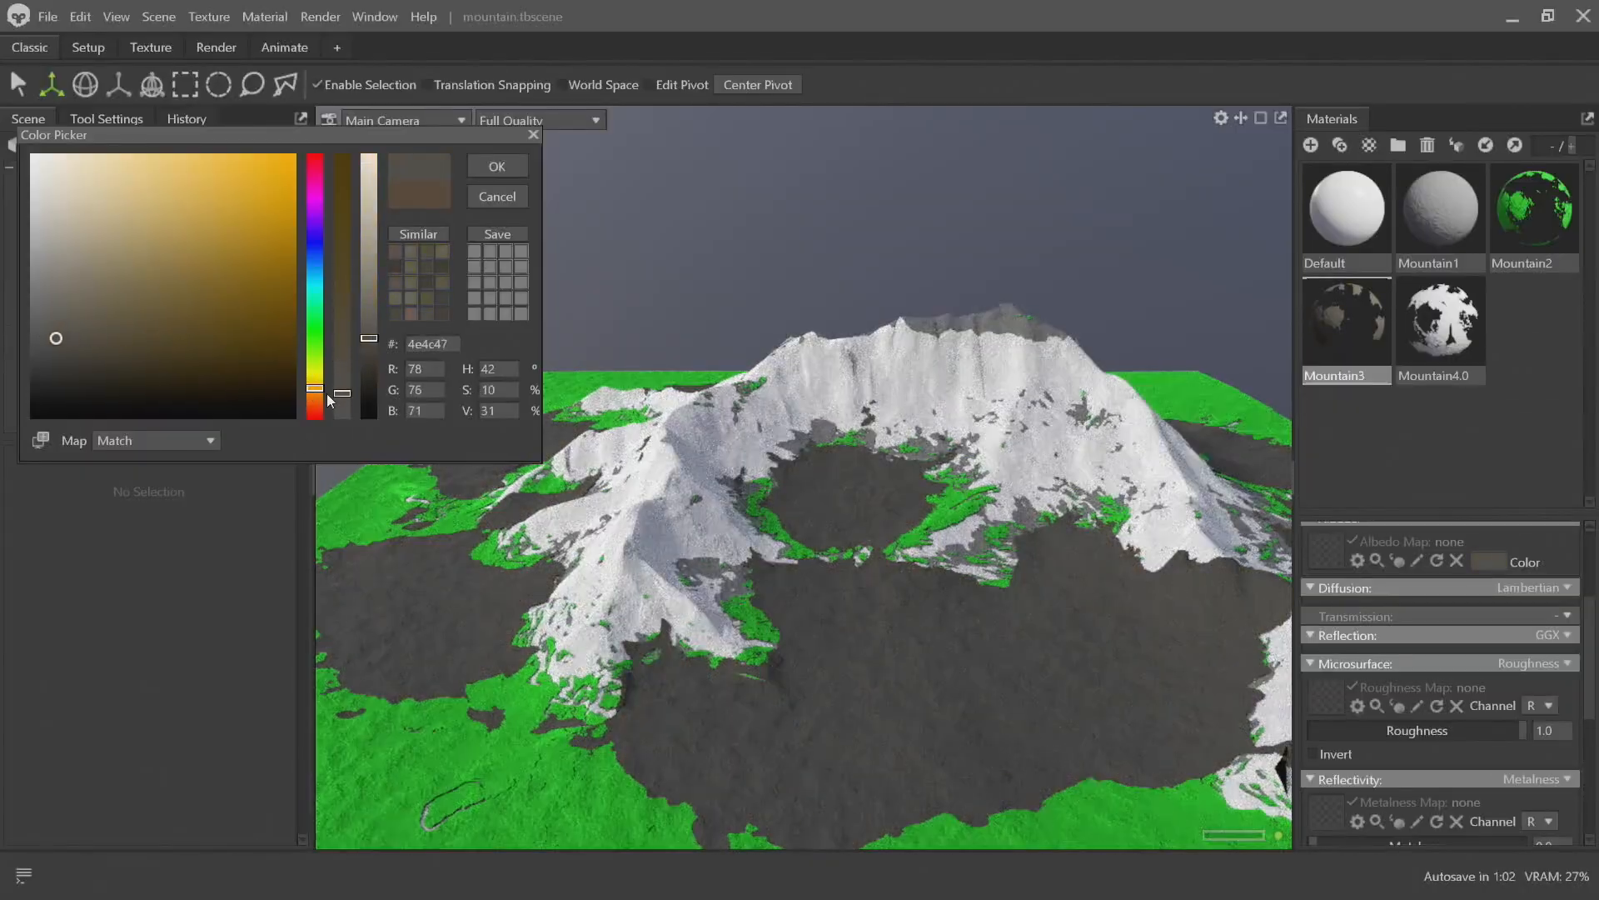
pyautogui.moveTo(369, 348); pyautogui.dragTo(392, 248)
pyautogui.moveTo(343, 307)
pyautogui.mouseDown()
pyautogui.moveTo(342, 349)
pyautogui.moveTo(378, 170)
pyautogui.moveTo(336, 379)
pyautogui.moveTo(329, 323)
pyautogui.mouseUp()
pyautogui.moveTo(368, 253)
pyautogui.mouseDown()
pyautogui.moveTo(373, 212)
pyautogui.moveTo(380, 227)
pyautogui.mouseUp()
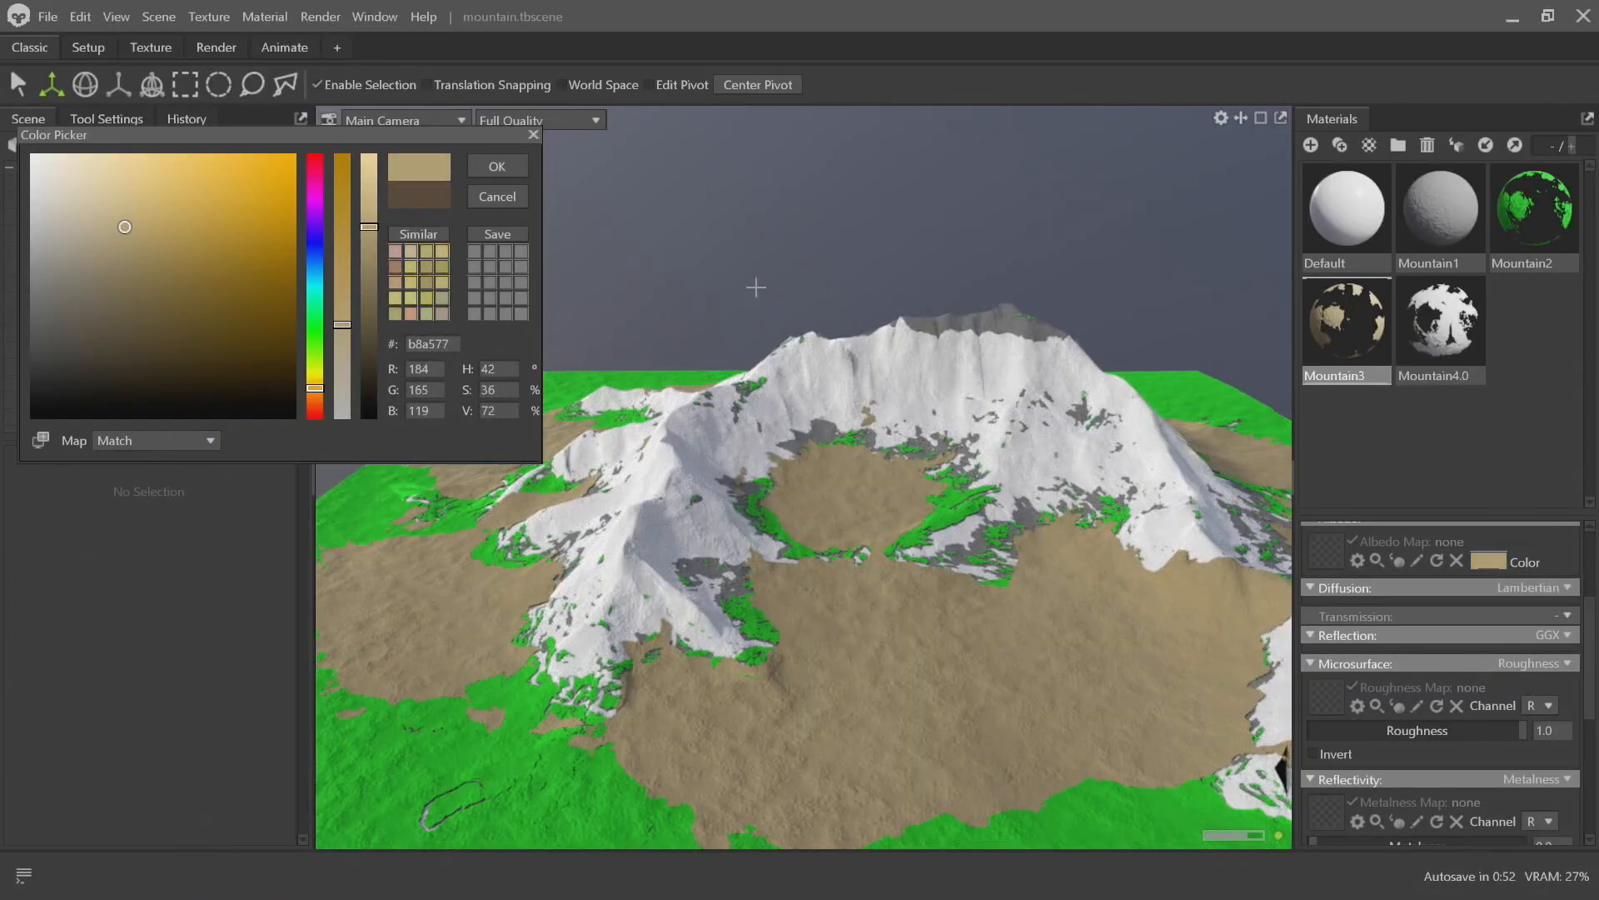
pyautogui.keyDown('alt'); pyautogui.moveTo(1004, 413); pyautogui.dragTo(1017, 504); pyautogui.keyUp('alt')
pyautogui.click(496, 168)
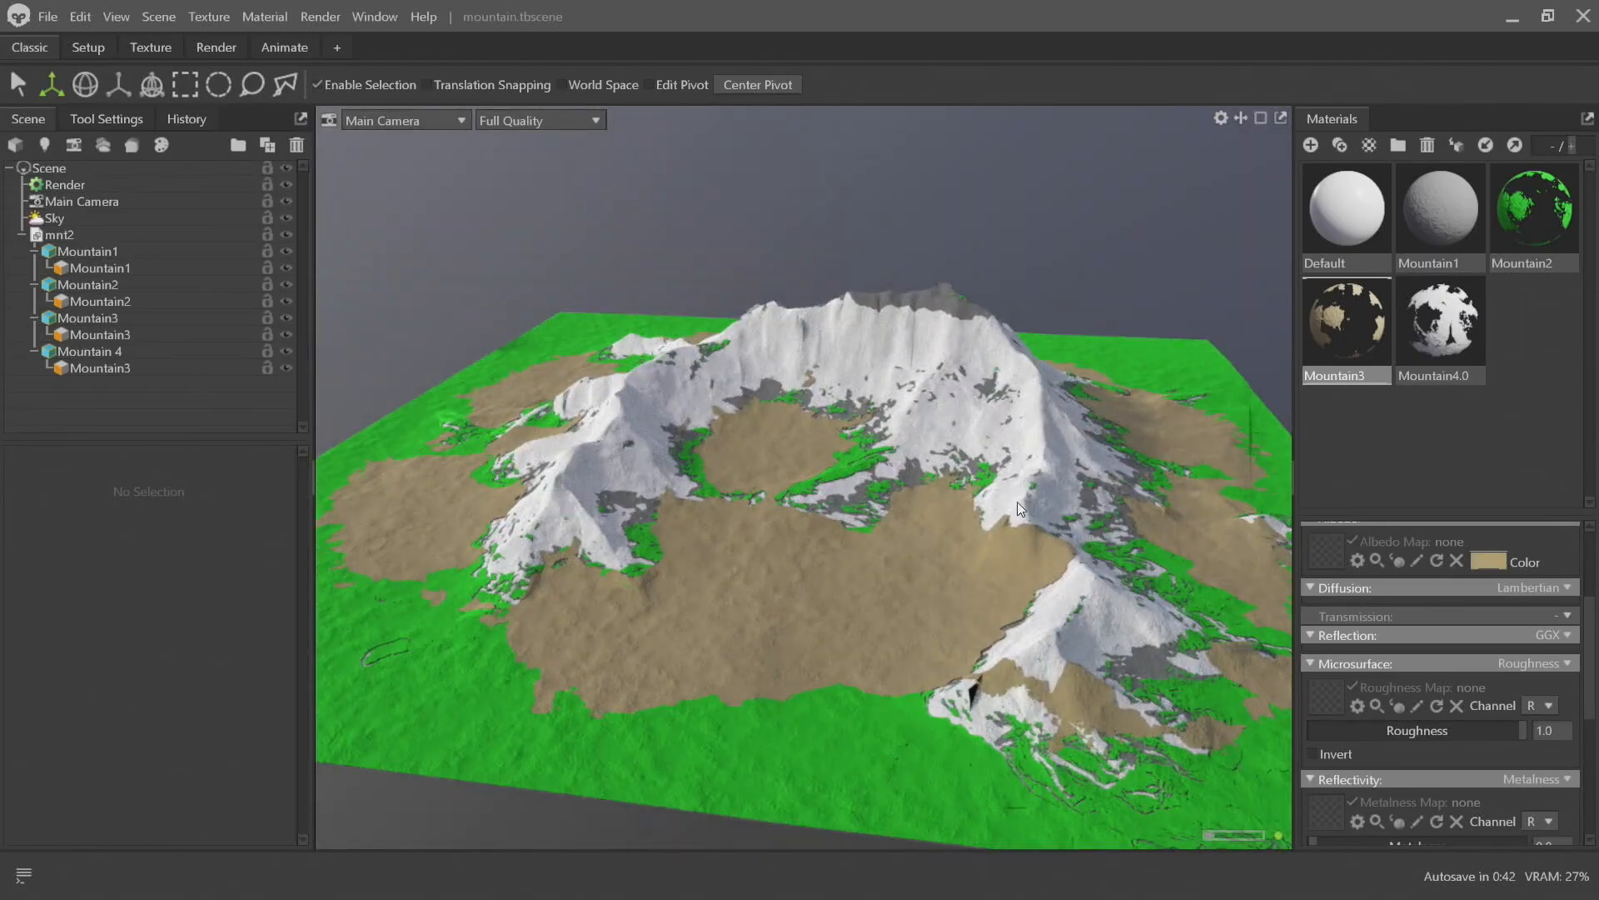
# Try a metalness of 1.0 on the Mountain3 material
pyautogui.scroll(-3, 1450, 783)
pyautogui.click(1397, 695)
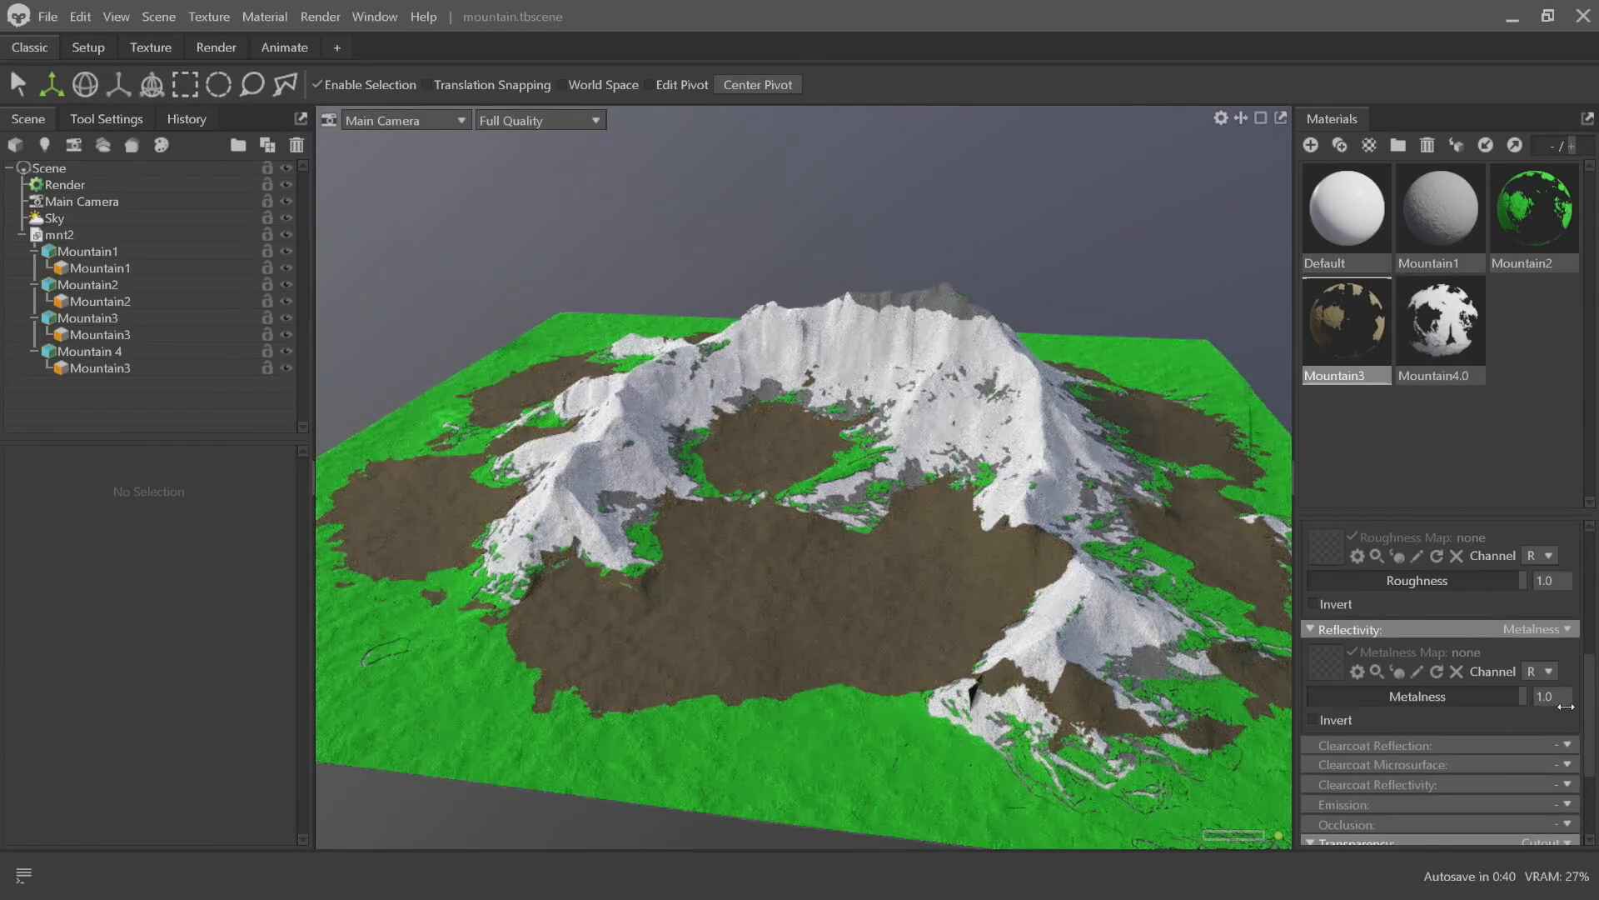
pyautogui.moveTo(1398, 698); pyautogui.dragTo(1344, 702)
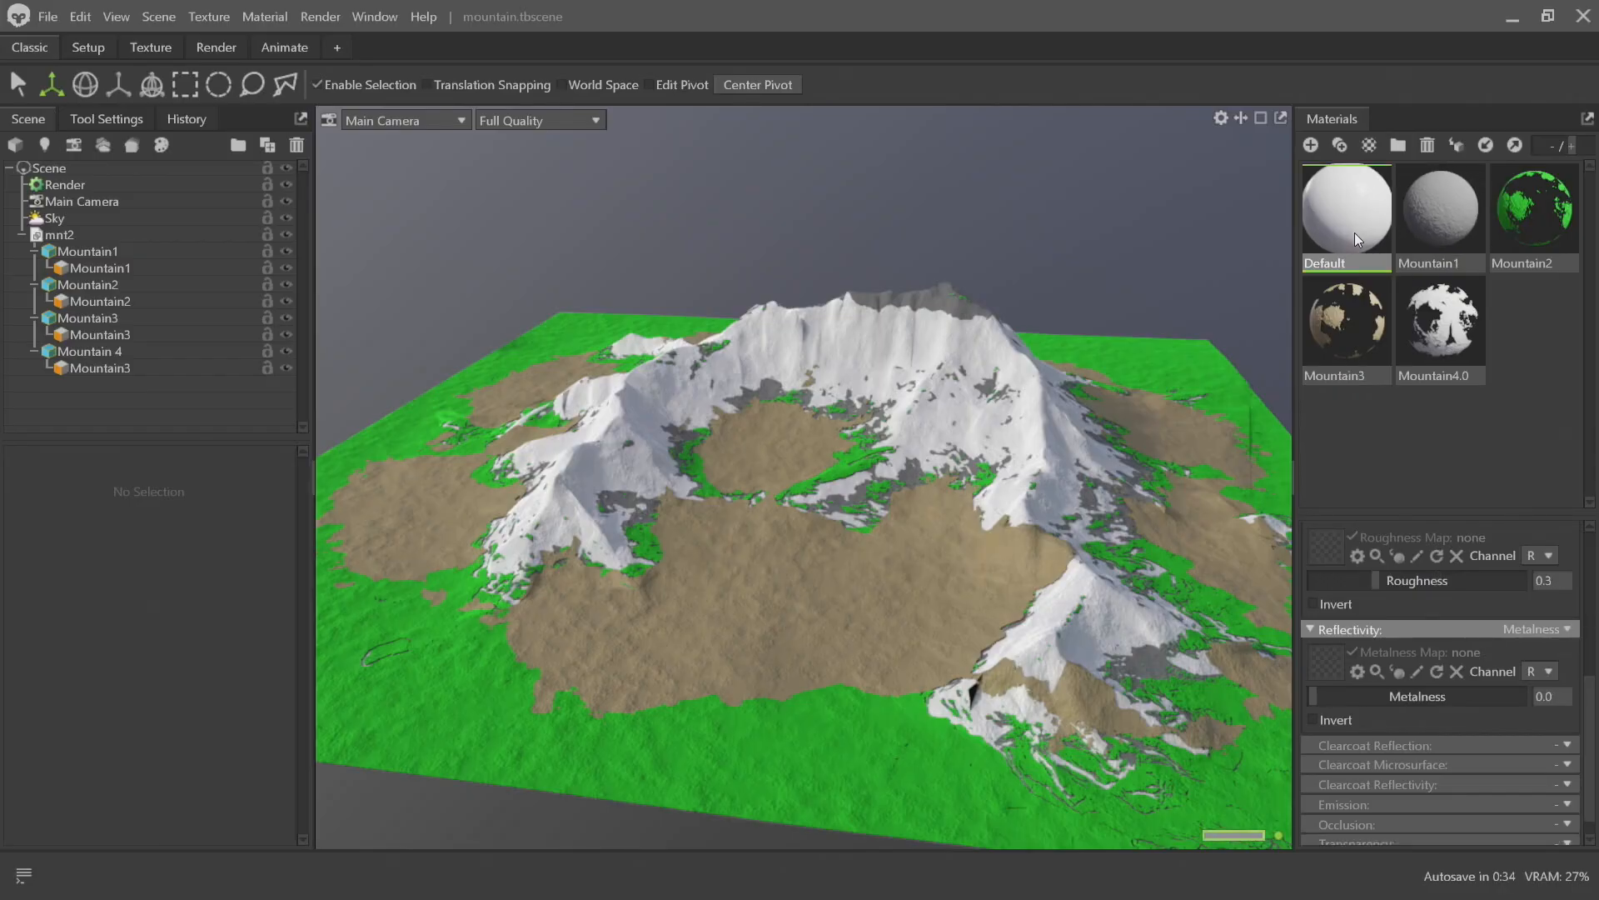
# Lower the white Mountain4.0 snow material's roughness to about 0.094 with metalness at 0.0, and inspect the snow's sheen
pyautogui.click(1463, 339)
pyautogui.scroll(3, 1068, 567)
pyautogui.moveTo(1086, 548); pyautogui.dragTo(886, 723, button='middle')
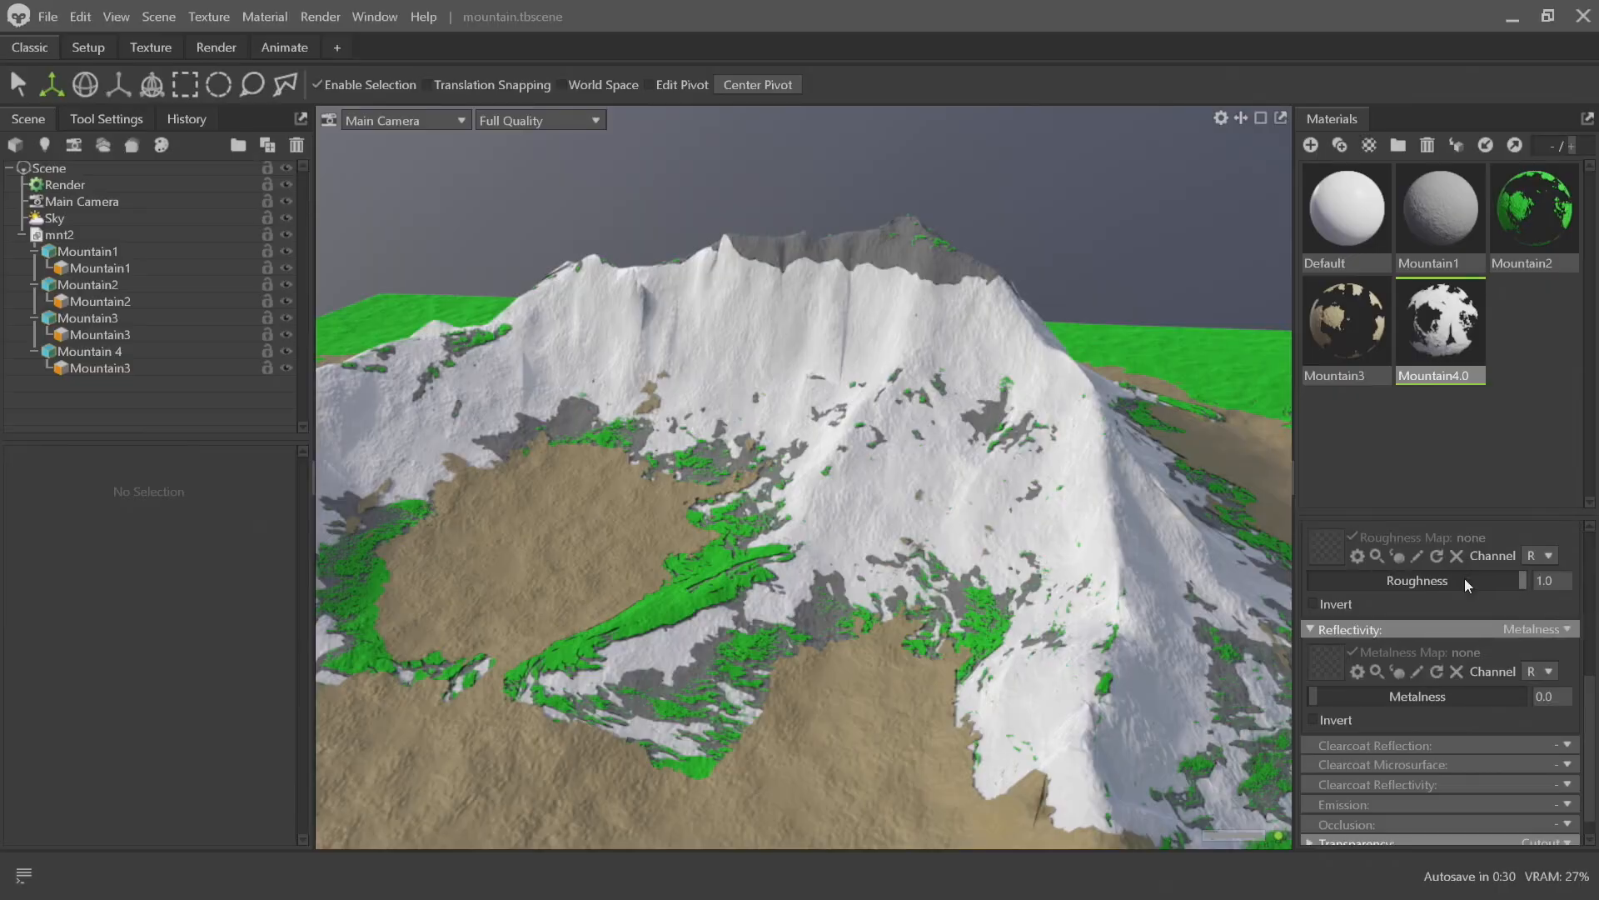
pyautogui.moveTo(1464, 578); pyautogui.dragTo(1334, 579)
pyautogui.moveTo(1052, 598); pyautogui.dragTo(906, 623)
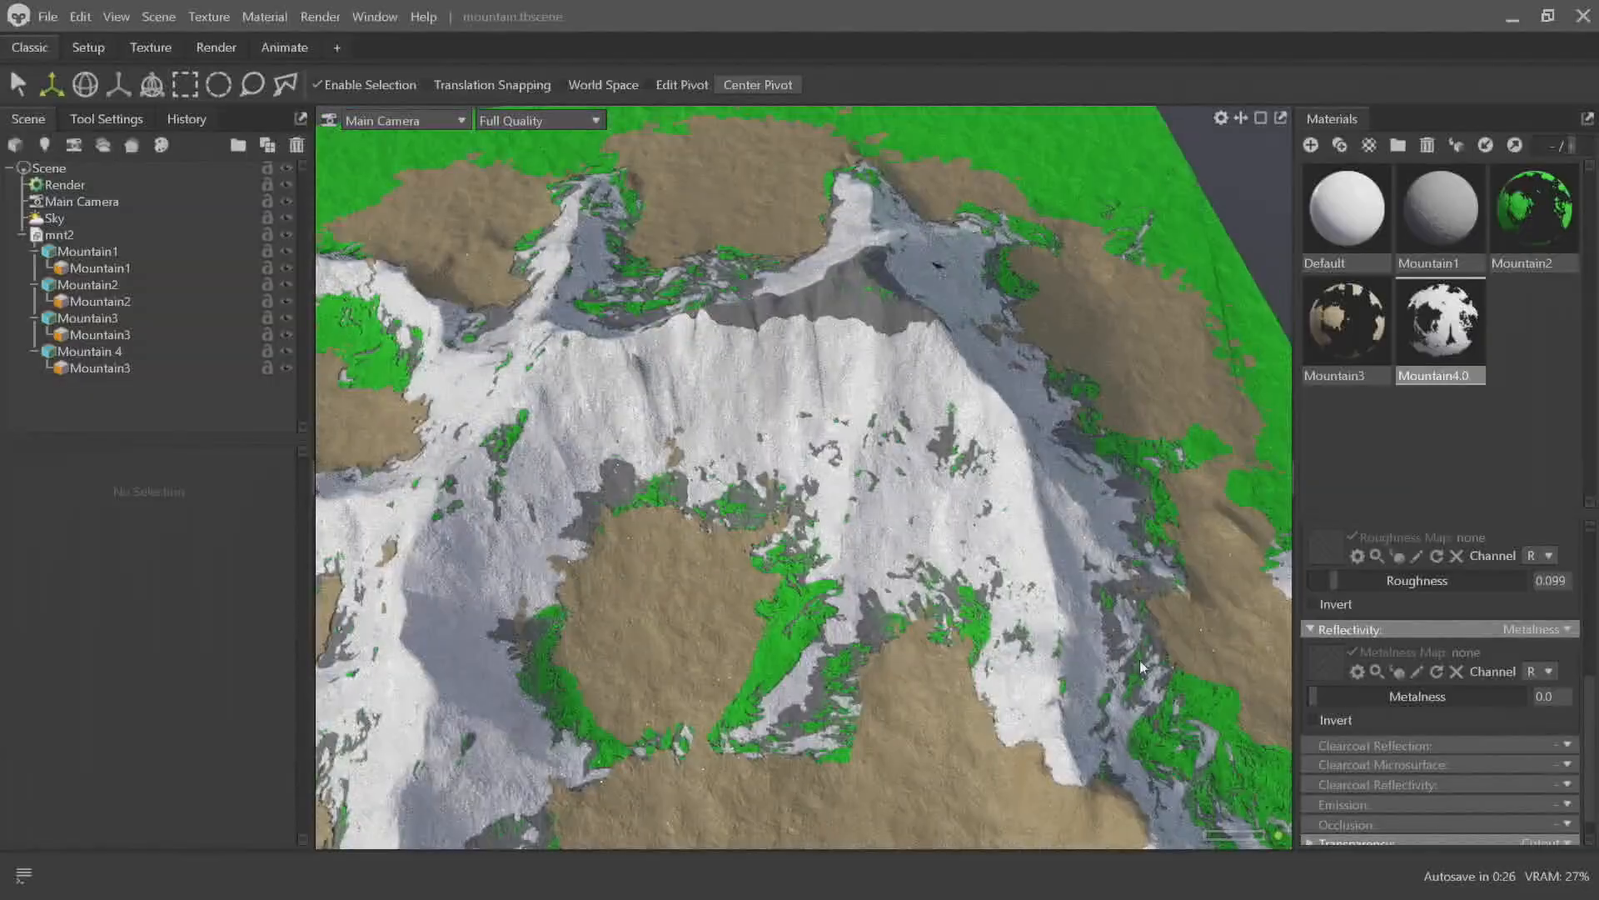
pyautogui.moveTo(1313, 696)
pyautogui.mouseDown()
pyautogui.moveTo(1593, 707)
pyautogui.moveTo(1308, 701)
pyautogui.mouseUp()
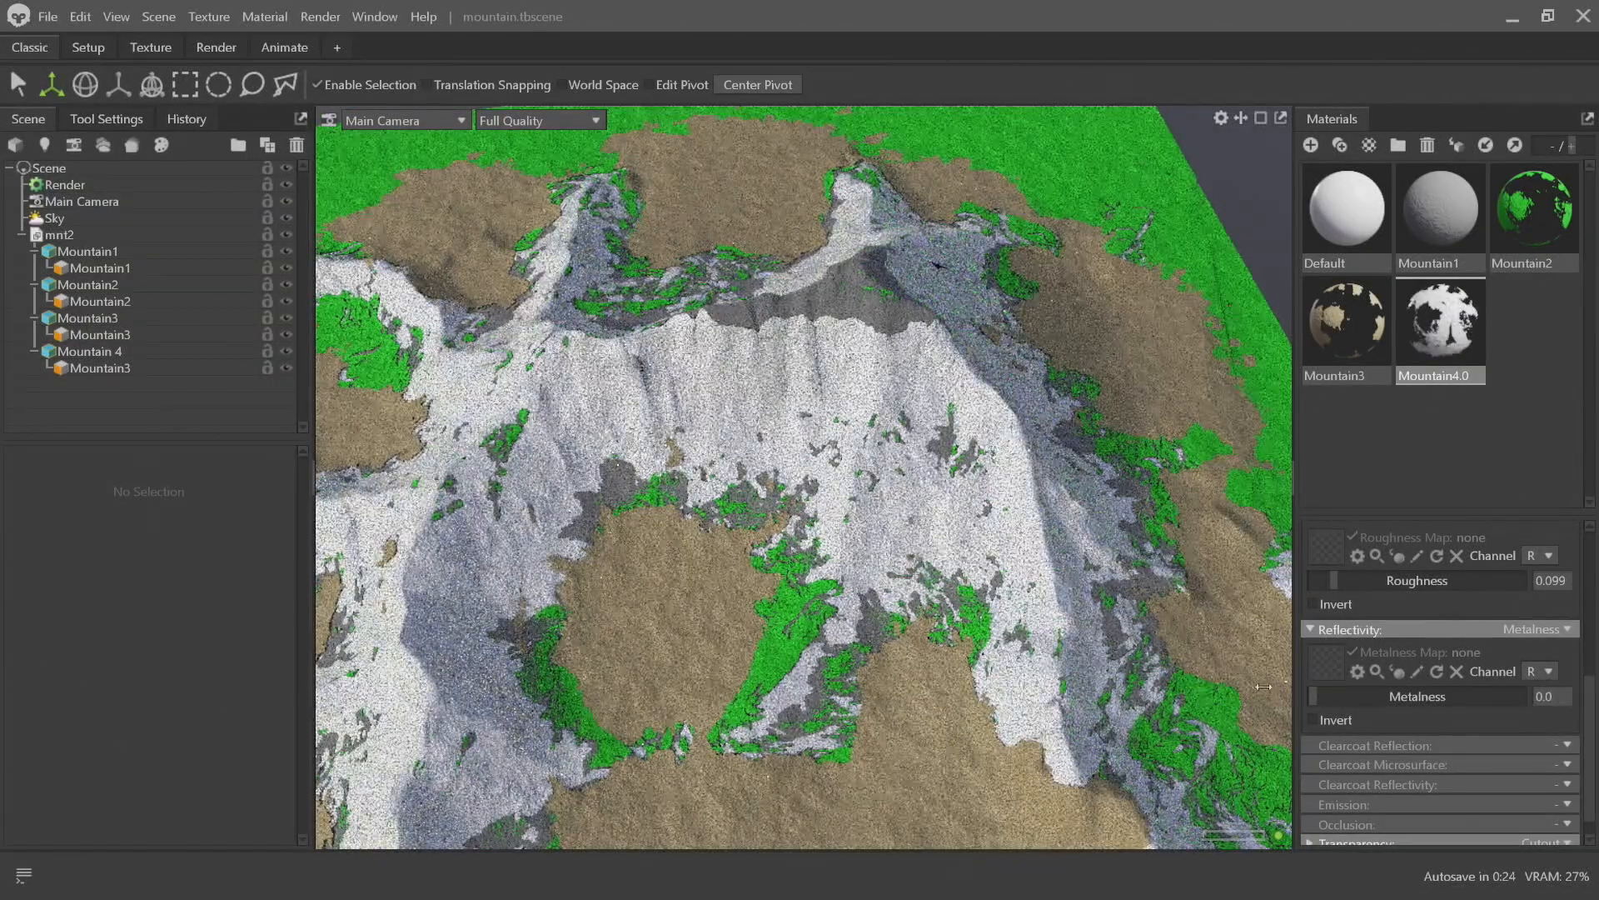
pyautogui.moveTo(1404, 581); pyautogui.dragTo(1333, 601)
pyautogui.moveTo(916, 467); pyautogui.dragTo(878, 515)
pyautogui.moveTo(964, 556); pyautogui.dragTo(627, 422)
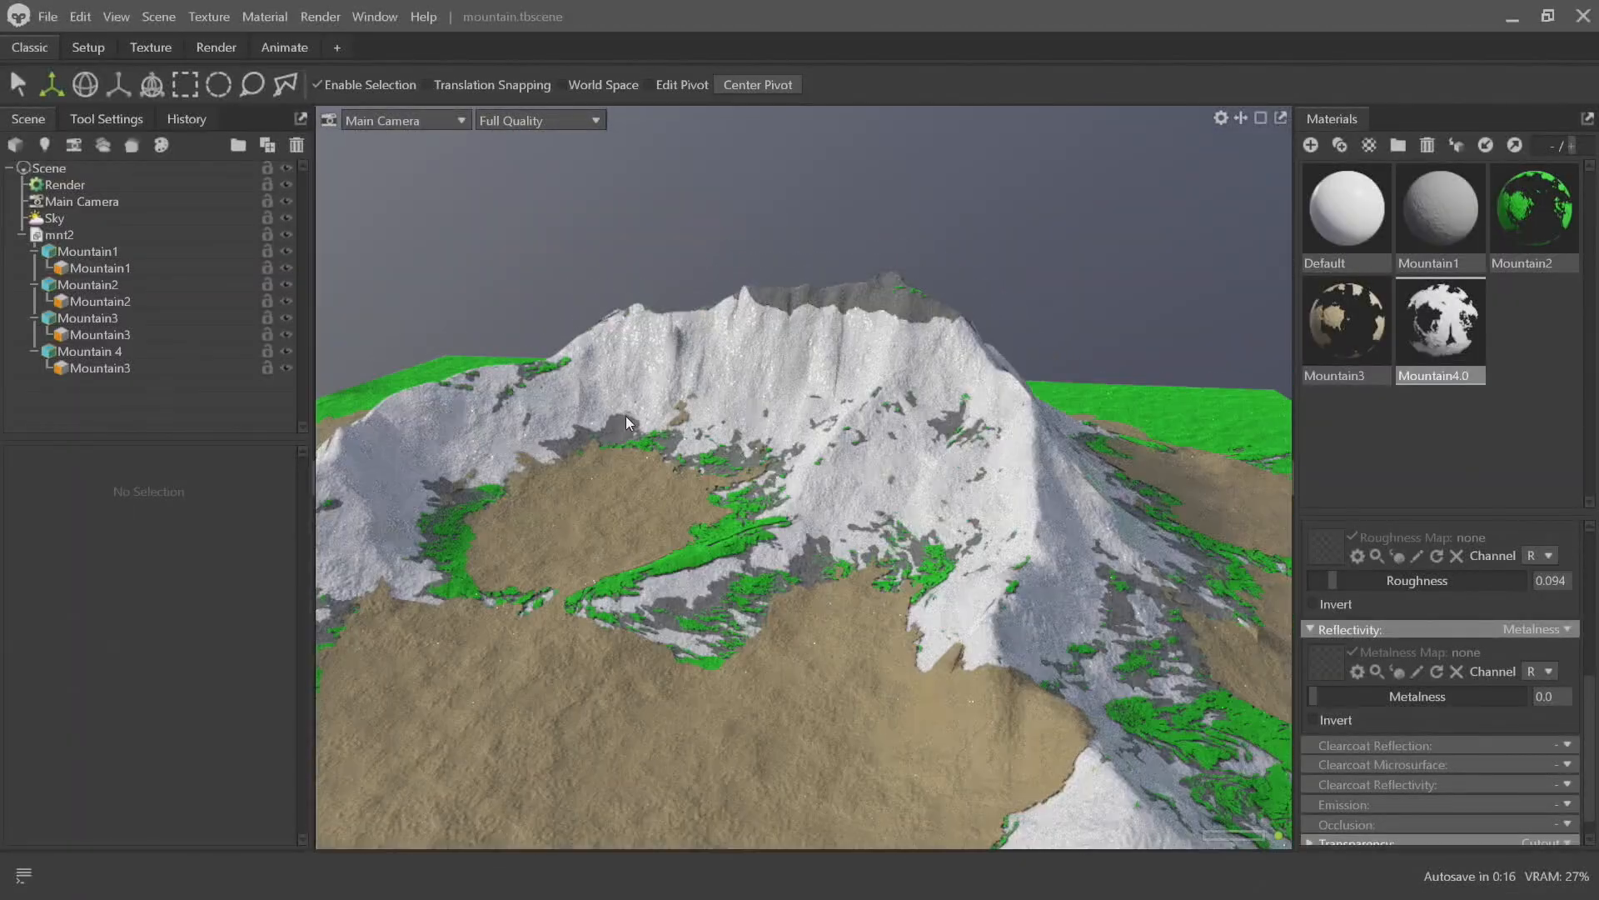